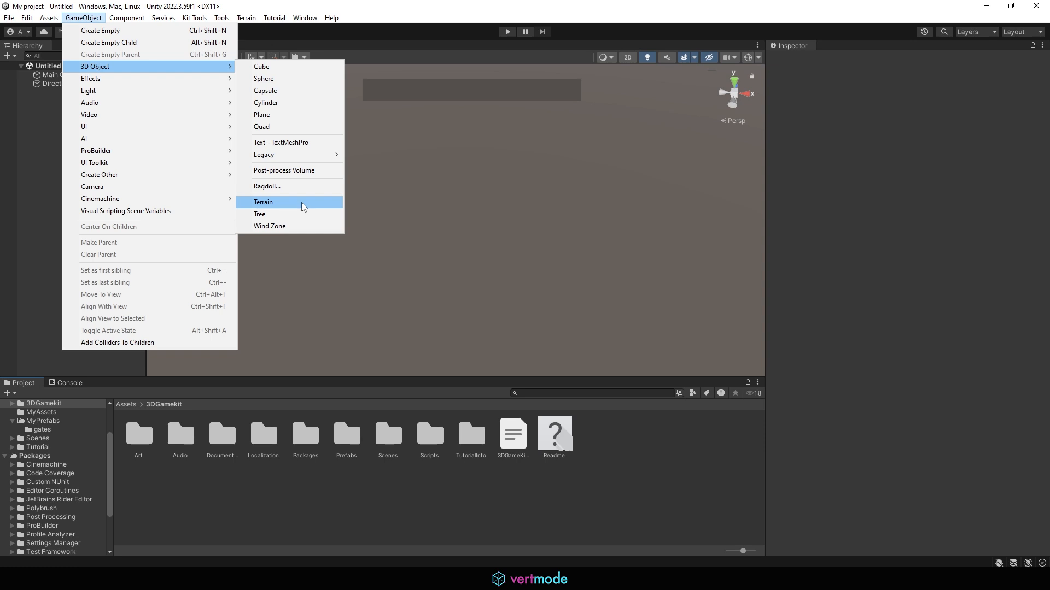
Step: Add a 3D Terrain object to the scene, keeping its default name
left_click(301, 202)
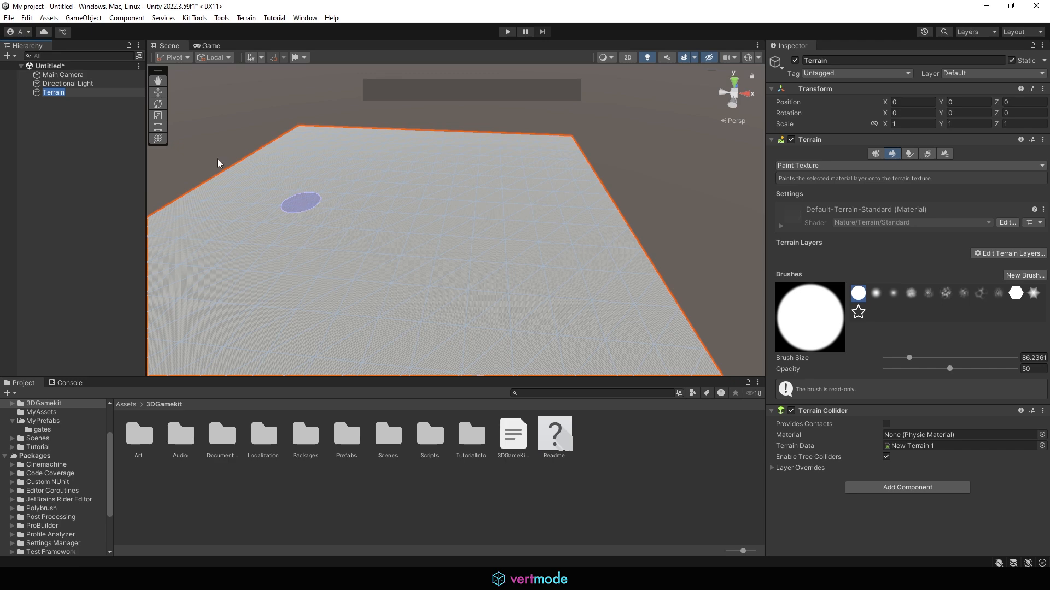
left_click(527, 1)
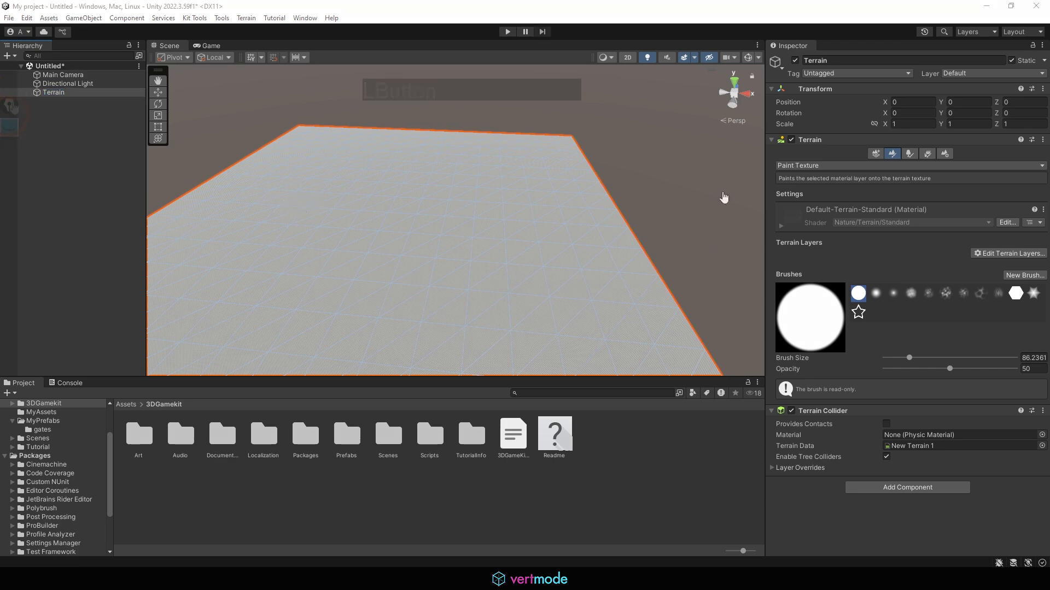
mouse_move(787, 258)
left_mouse_down()
mouse_move(958, 275)
mouse_move(863, 290)
mouse_move(852, 263)
left_mouse_up()
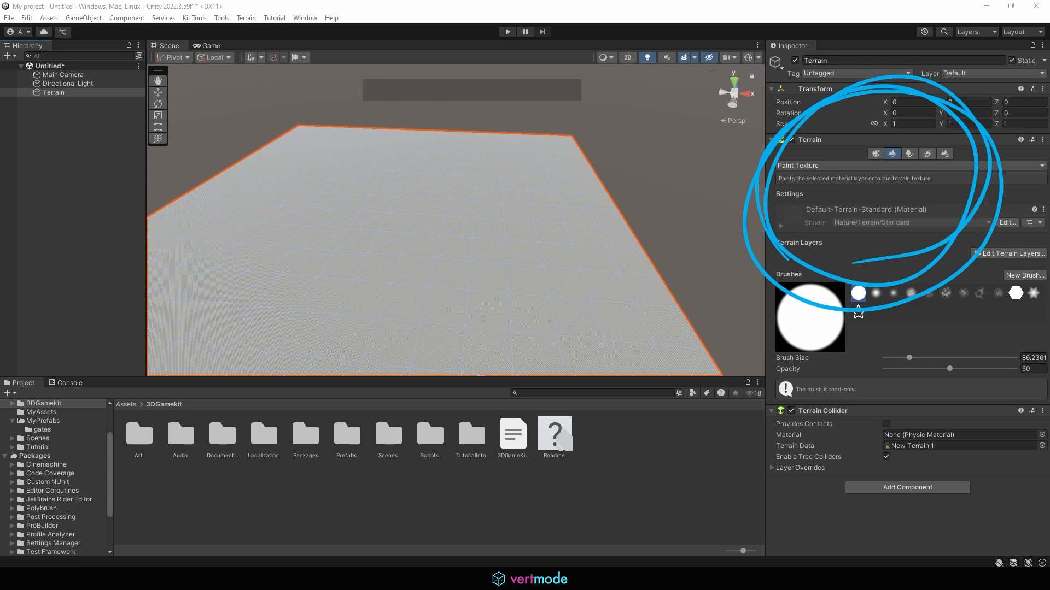
left_click(817, 262)
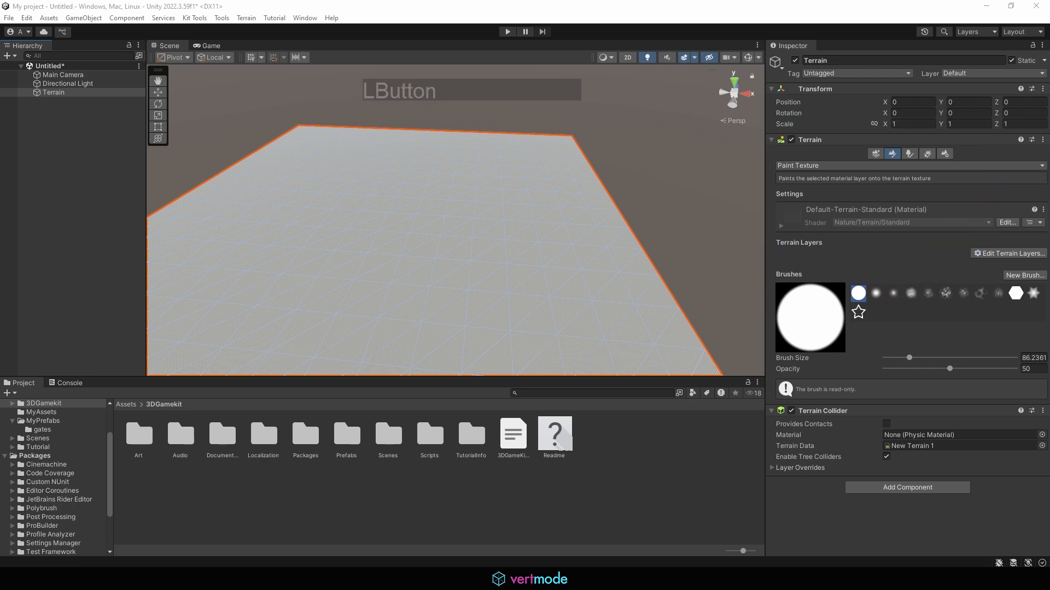
Step: Add a 3D capsule to the scene and frame it in the view
left_click(82, 17)
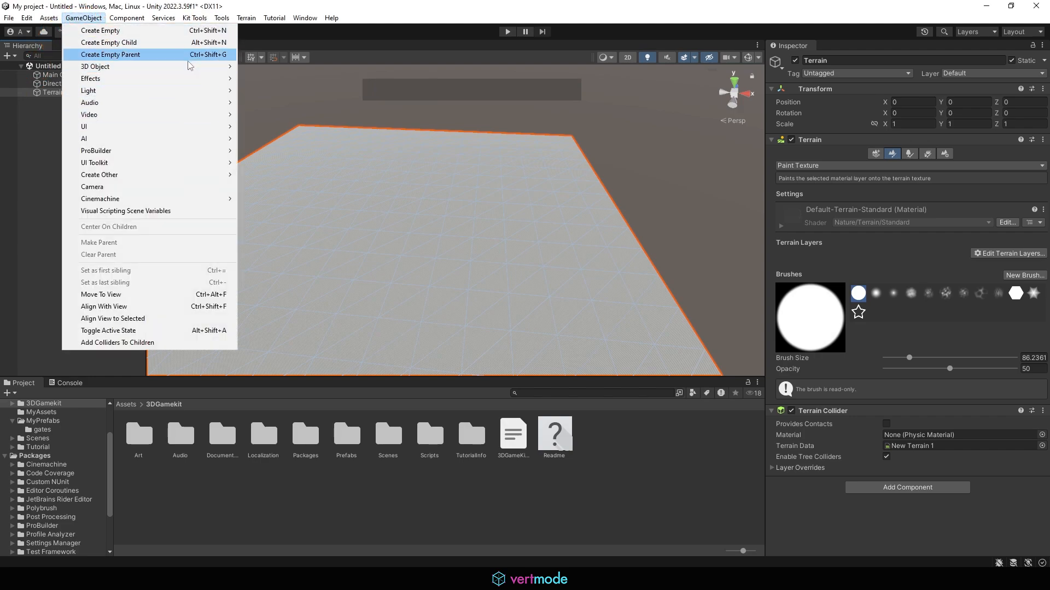
mouse_move(192, 66)
left_click(298, 91)
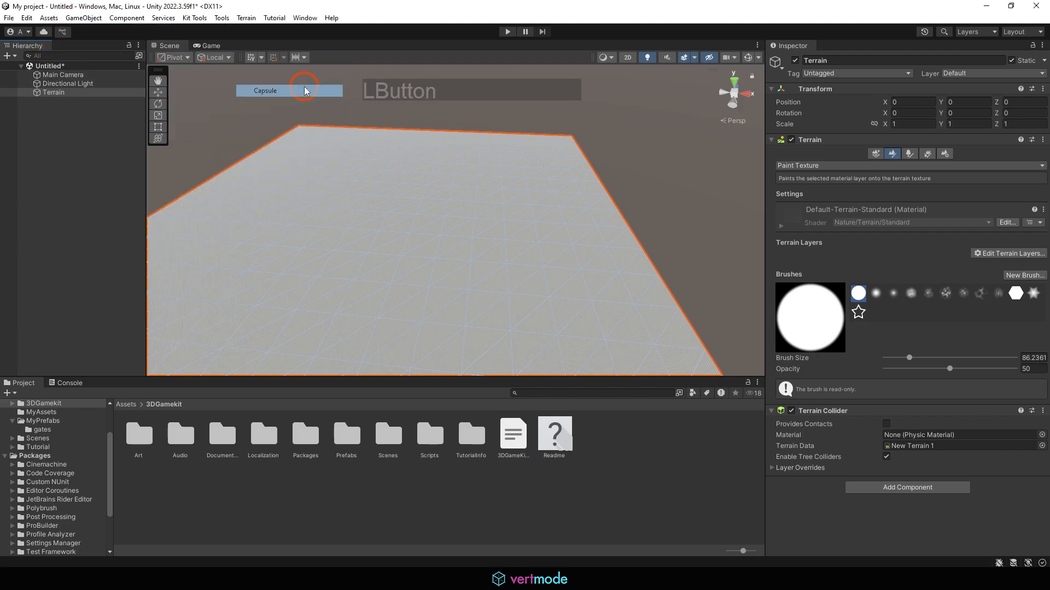
middle_click_drag(455, 196, 507, 218, "alt")
key("f")
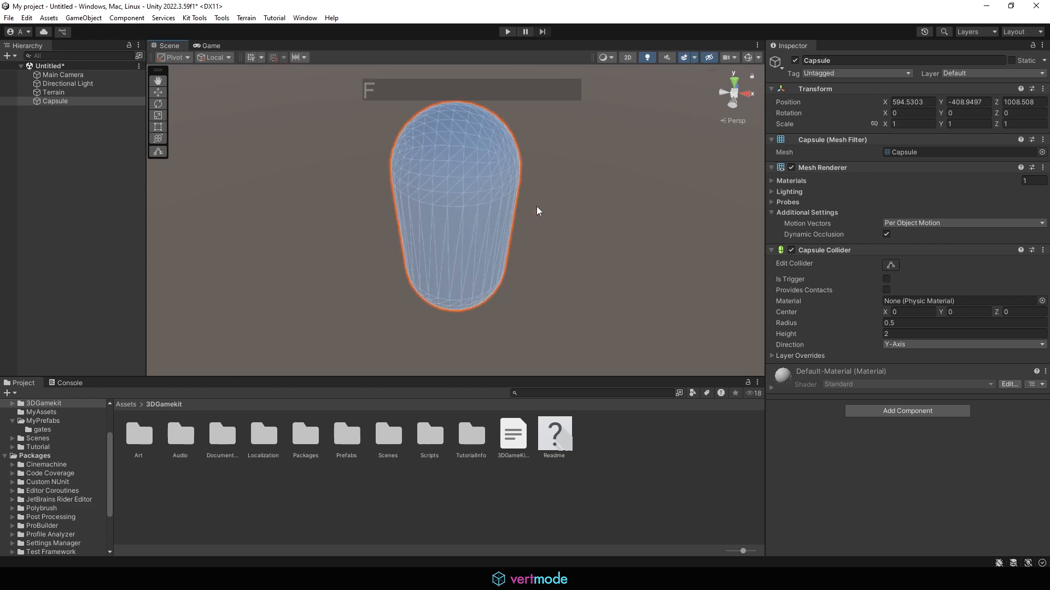
Step: Raise the capsule along the Y axis to a height of about -176 and frame it again
right_click_drag(536, 207, 497, 257, "alt")
key("w")
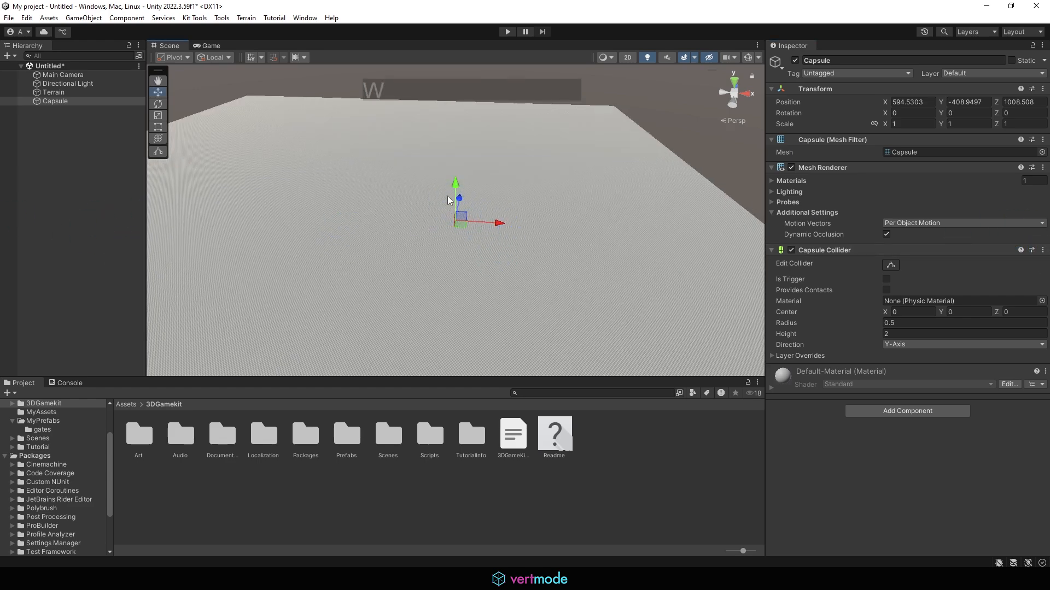
left_click_drag(456, 189, 477, 135)
key("f")
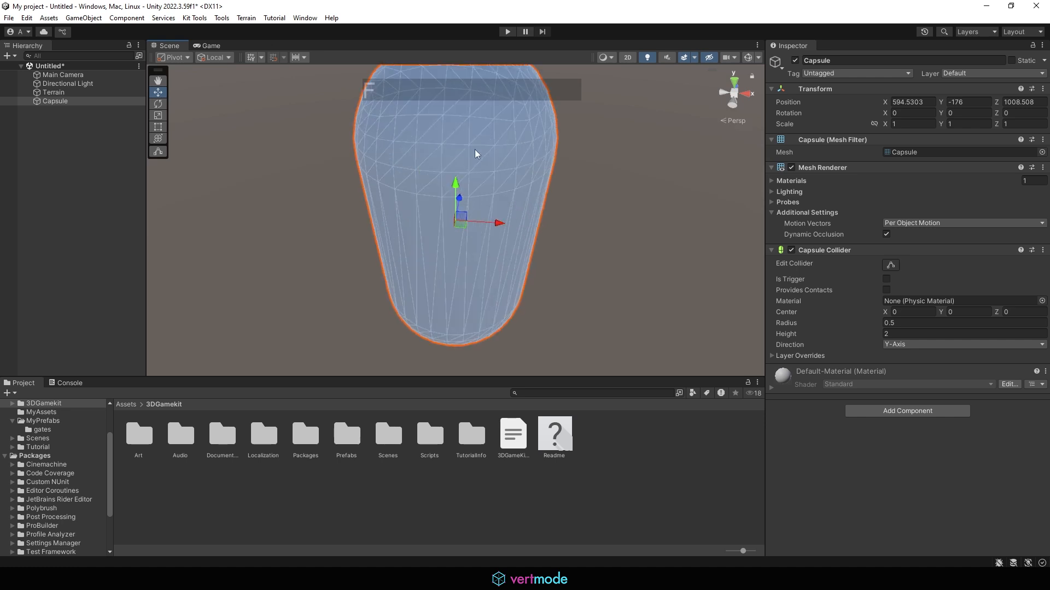
Step: Set the capsule's position to 0 on the X, Y and Z axes
left_click(923, 101)
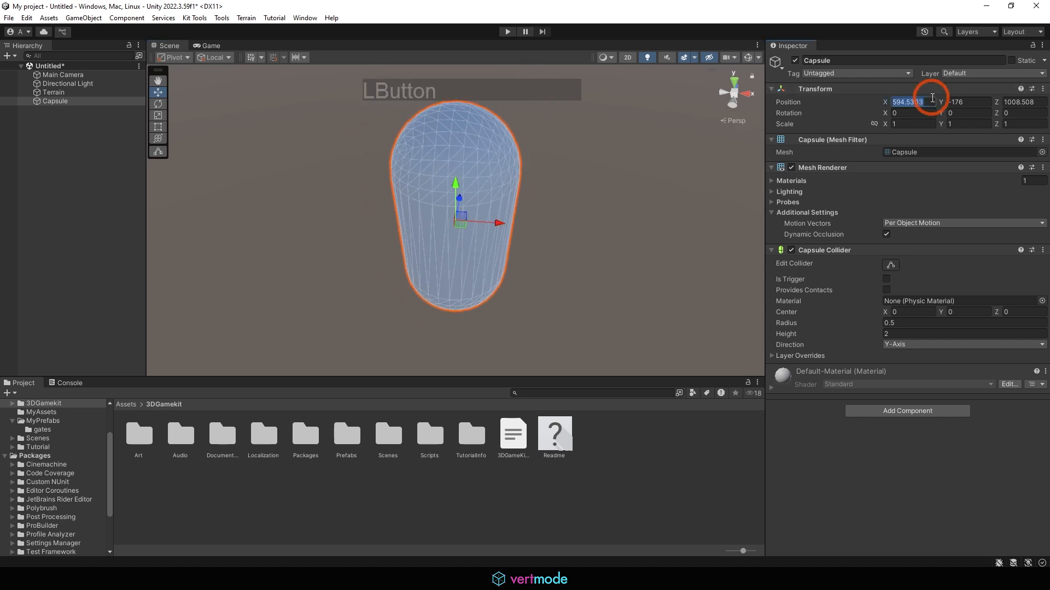
type("0")
key("Tab")
type("0")
left_click(1032, 102)
type("0")
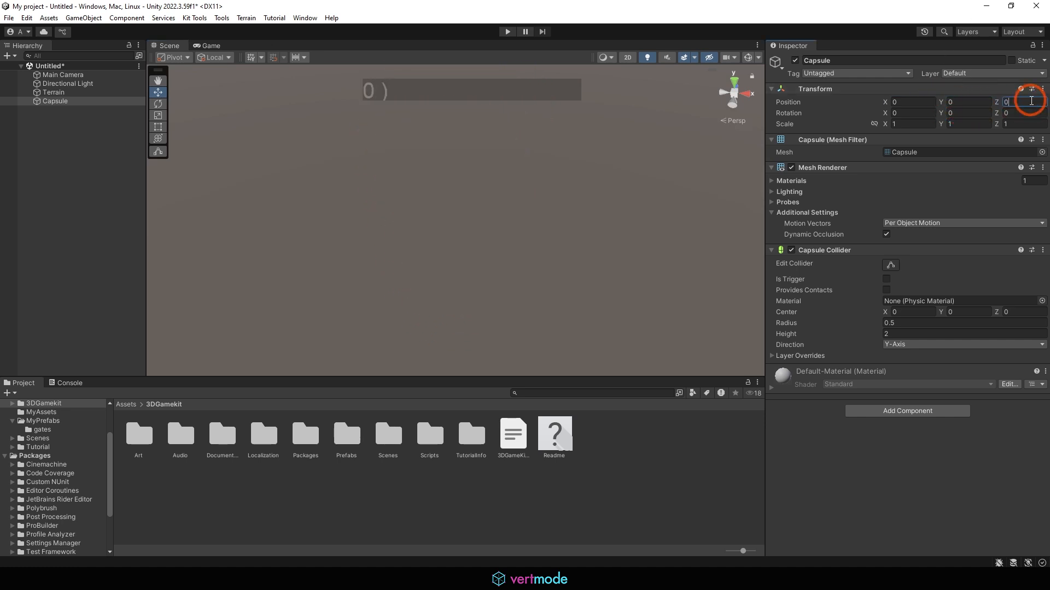
Step: Frame the capsule at the origin and examine where it sits relative to the terrain's corner
left_click(559, 175, "alt")
key("f")
left_click_drag(559, 181, 572, 146, "alt")
right_click_drag(572, 146, 559, 183, "alt")
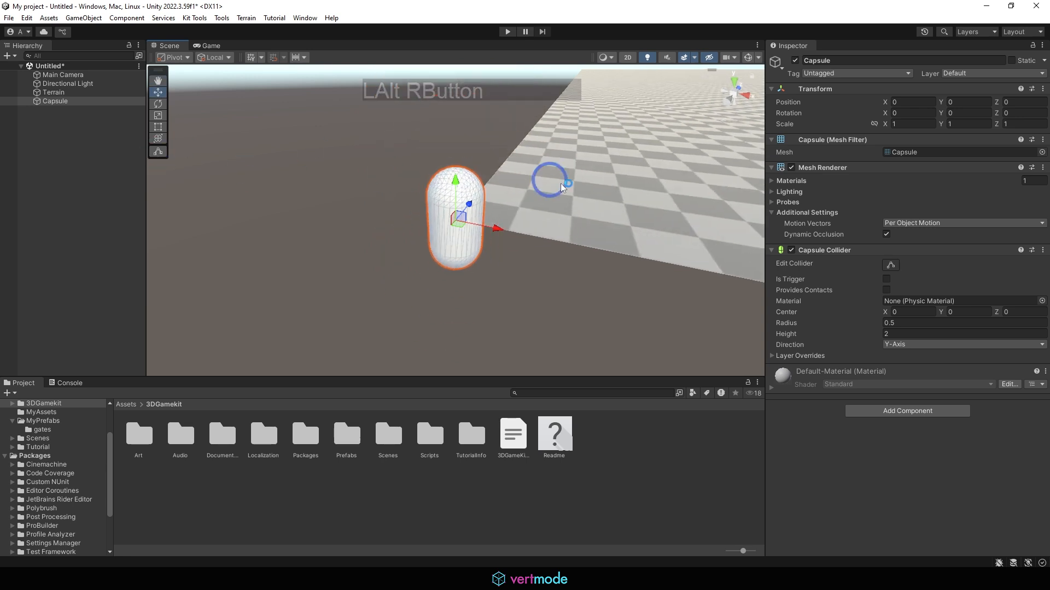
left_click_drag(560, 183, 785, 101, "alt")
middle_click_drag(485, 150, 460, 230, "alt")
right_click_drag(541, 179, 375, 173, "alt")
left_click_drag(374, 172, 449, 175, "alt")
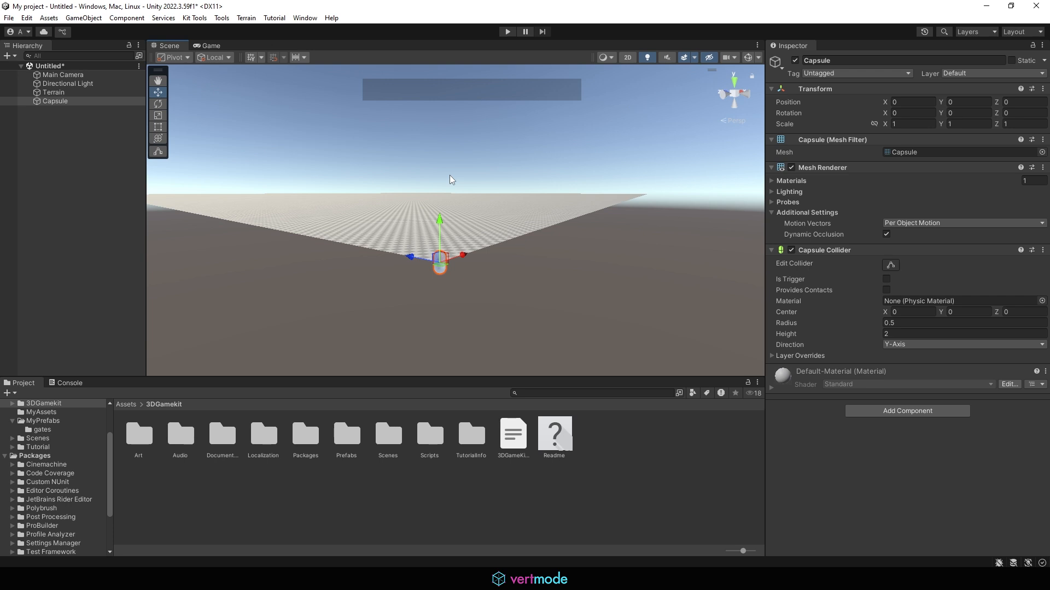
left_click_drag(449, 180, 568, 157, "alt")
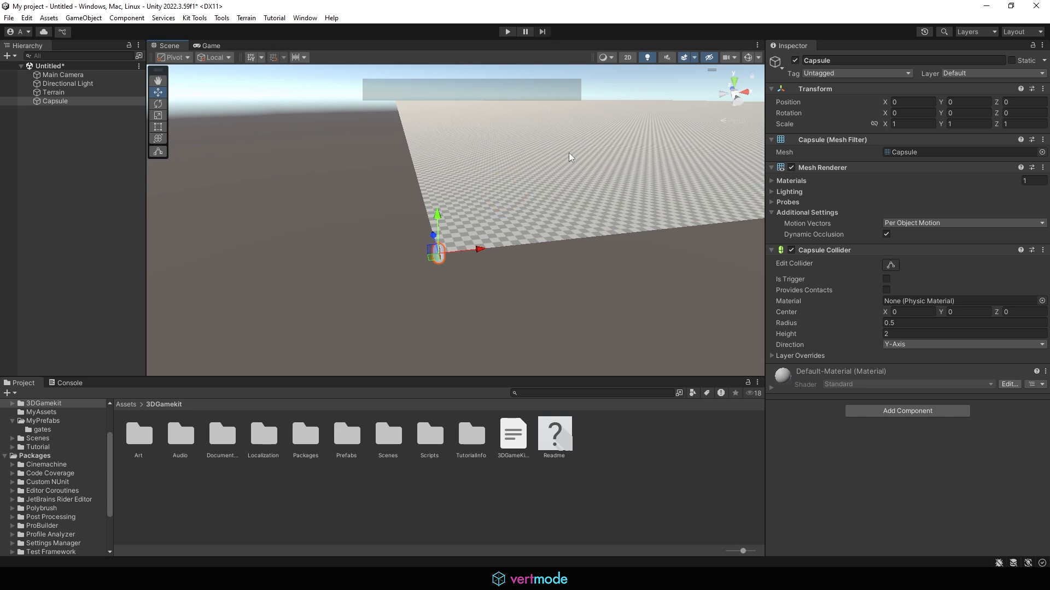
Step: Delete the capsule, then select the terrain and frame it in the view
key("Delete")
left_click(99, 94)
middle_click_drag(556, 225, 624, 217)
key("f")
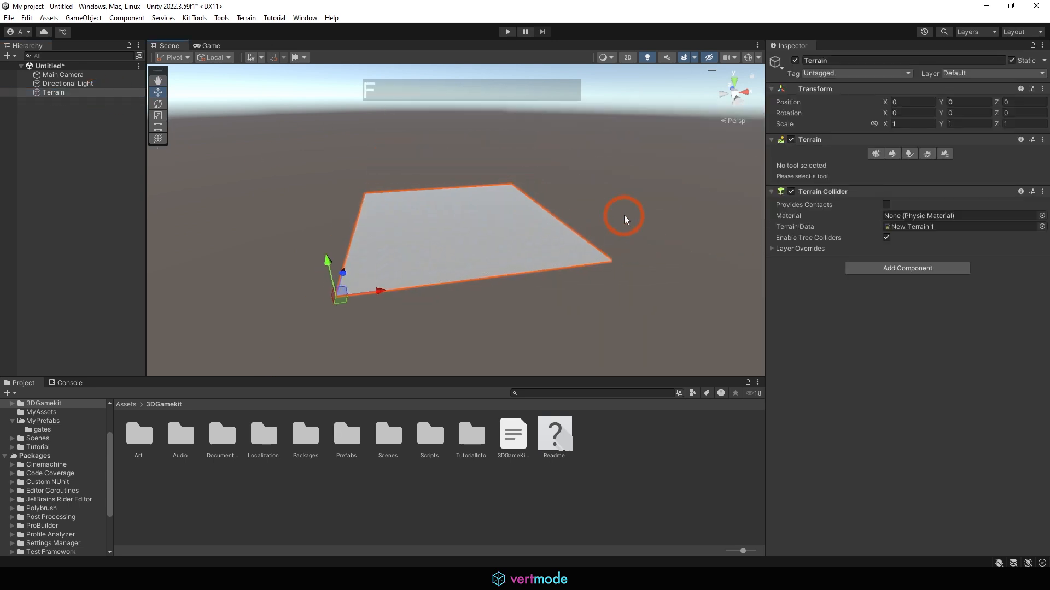
left_click_drag(624, 215, 424, 276, "alt")
right_click_drag(424, 276, 725, 232, "alt")
middle_click_drag(725, 231, 545, 175, "alt")
left_click_drag(546, 175, 485, 218, "alt")
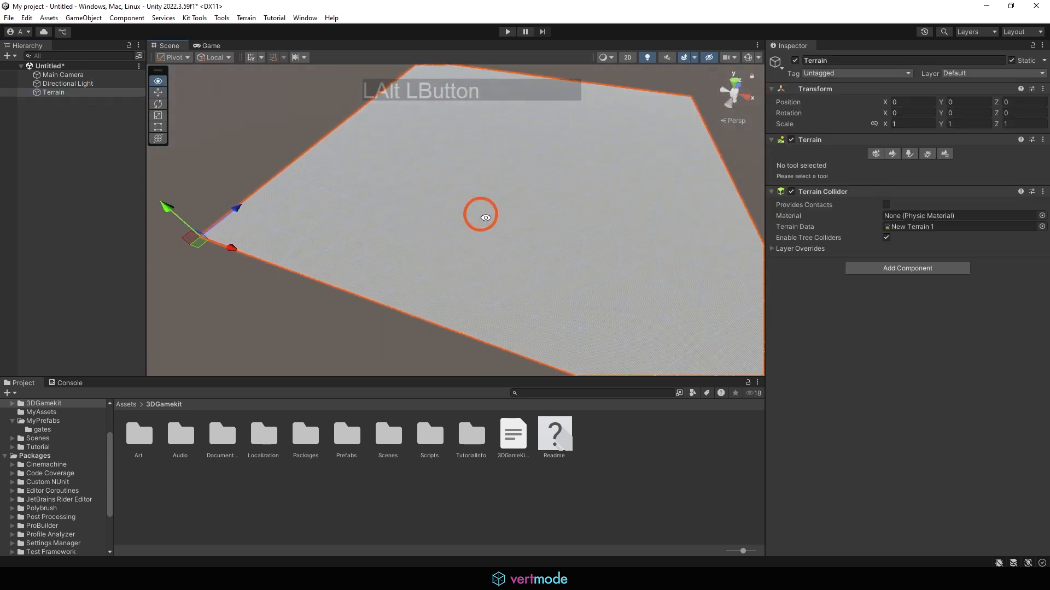
middle_click_drag(485, 218, 517, 202, "alt")
left_click_drag(518, 202, 605, 195, "alt")
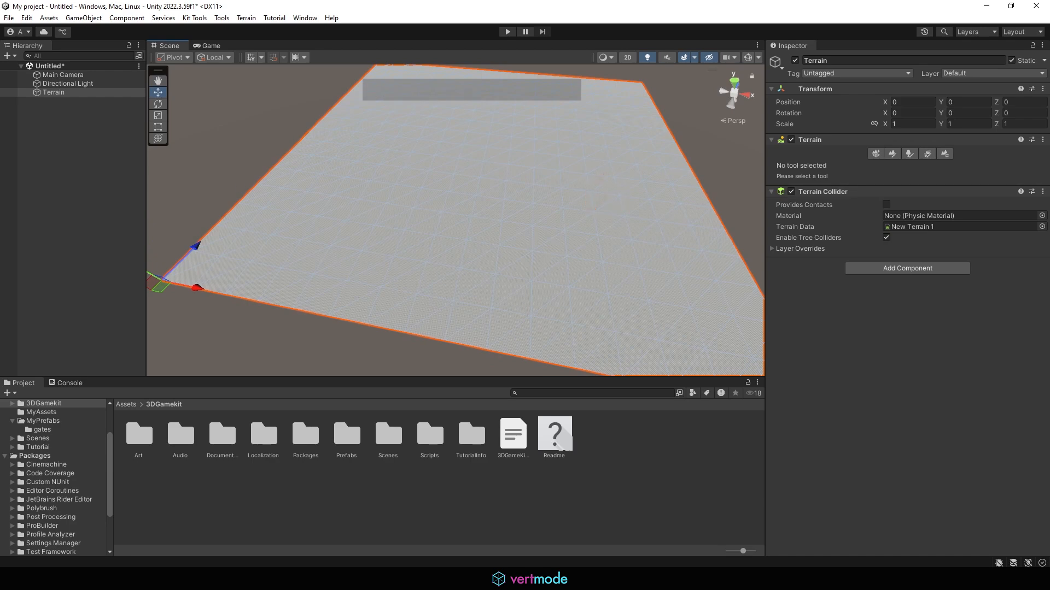
left_click(525, 579)
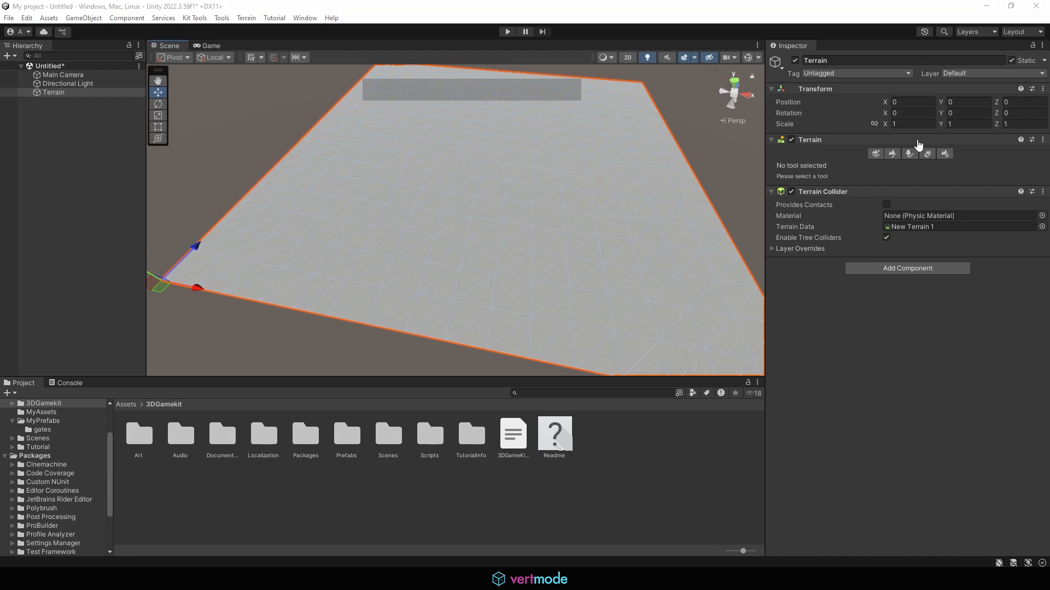
mouse_move(884, 165)
left_mouse_down()
mouse_move(849, 158)
mouse_move(944, 142)
mouse_move(897, 165)
left_mouse_up()
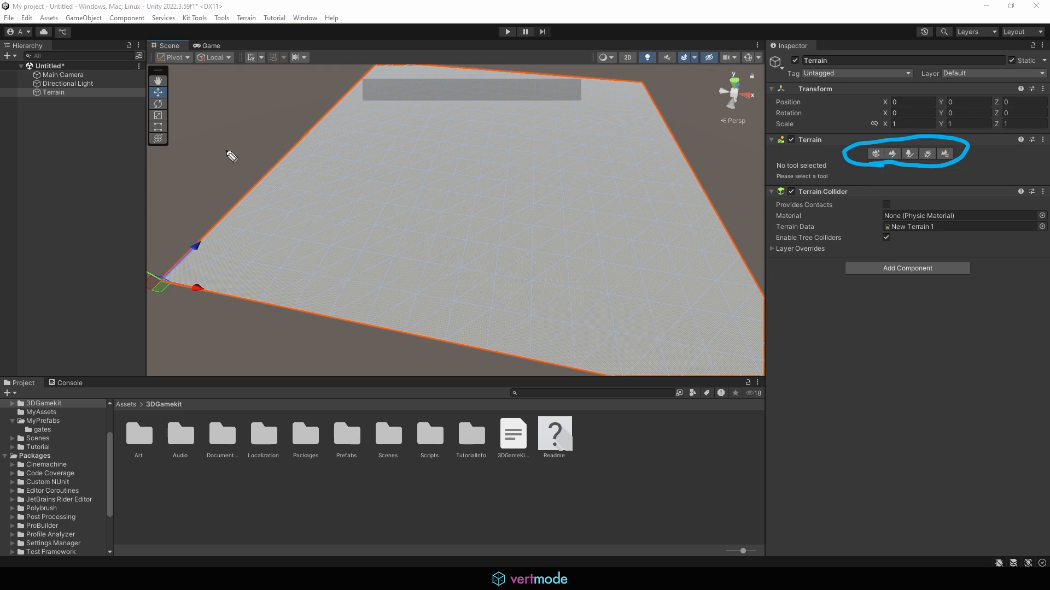
mouse_move(227, 152)
left_mouse_down()
mouse_move(261, 221)
mouse_move(262, 192)
left_mouse_up()
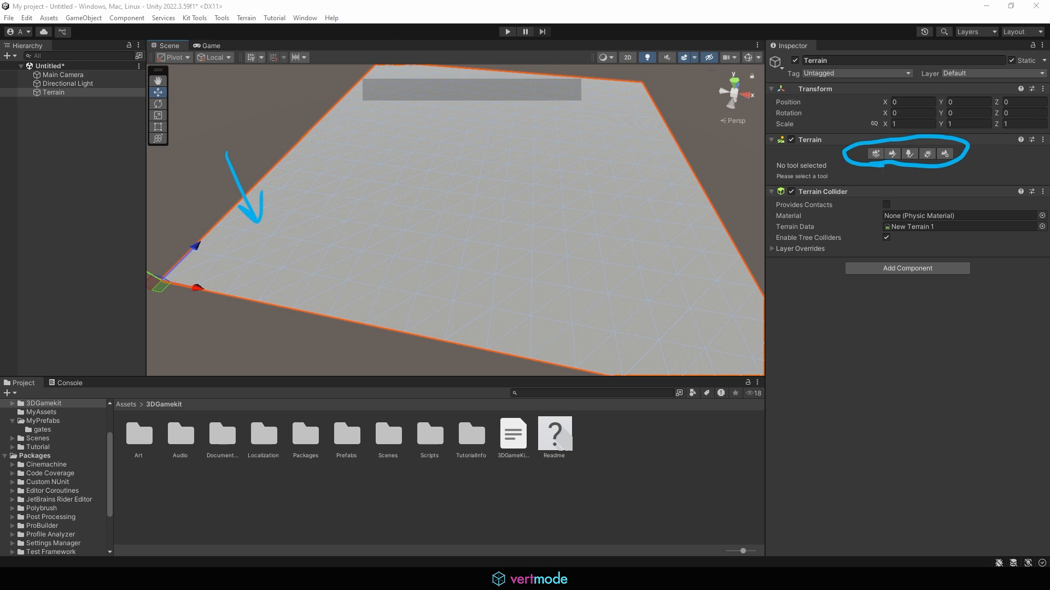
left_click(796, 97)
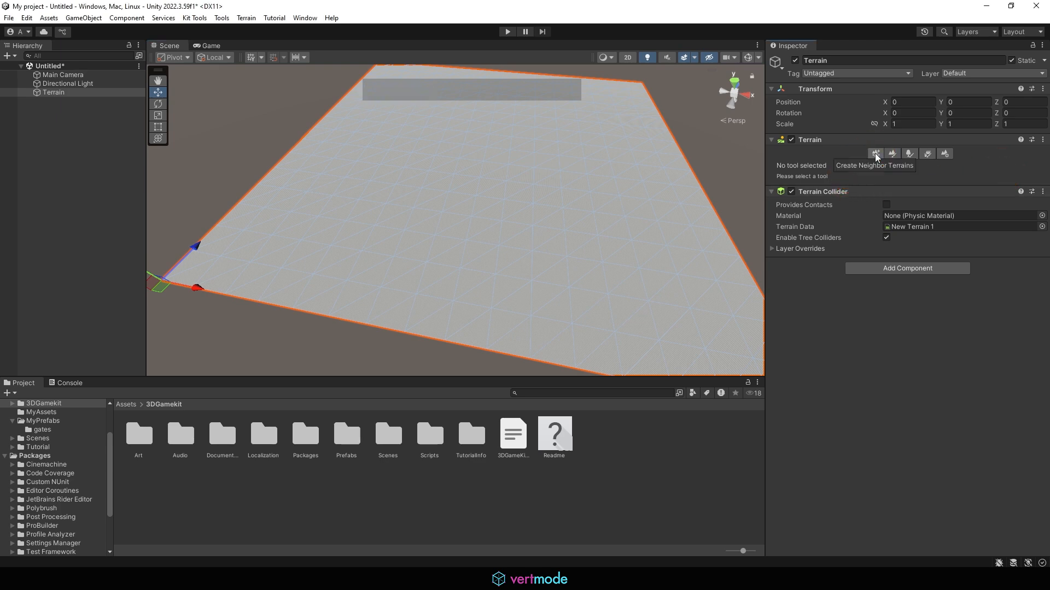
Step: Activate the terrain's Create Neighbor Terrains tool and examine the outlines around its four edges
right_click_drag(417, 251, 199, 227, "alt")
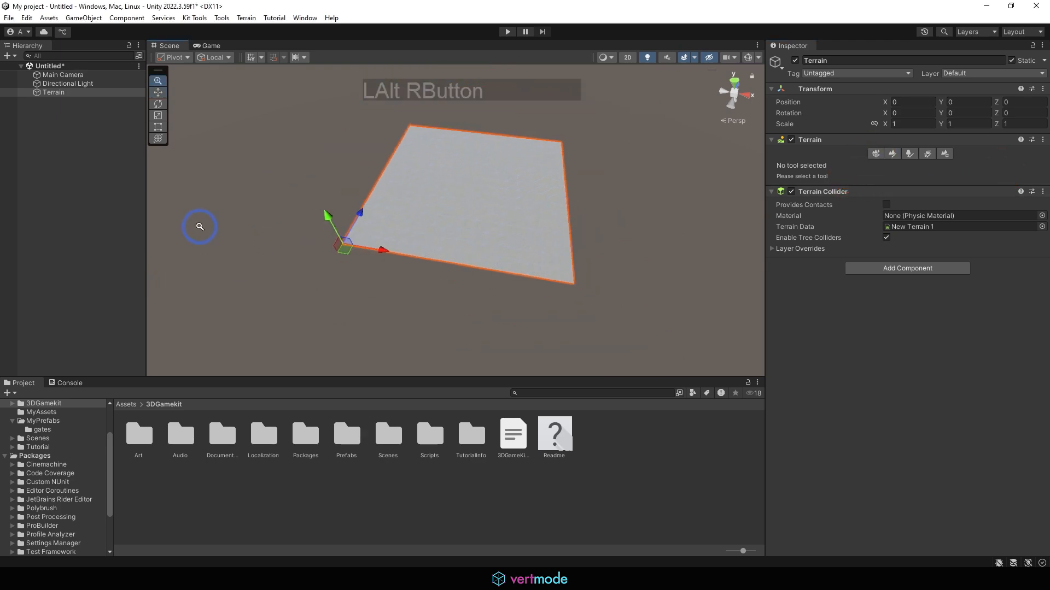
left_click_drag(199, 227, 493, 127, "alt")
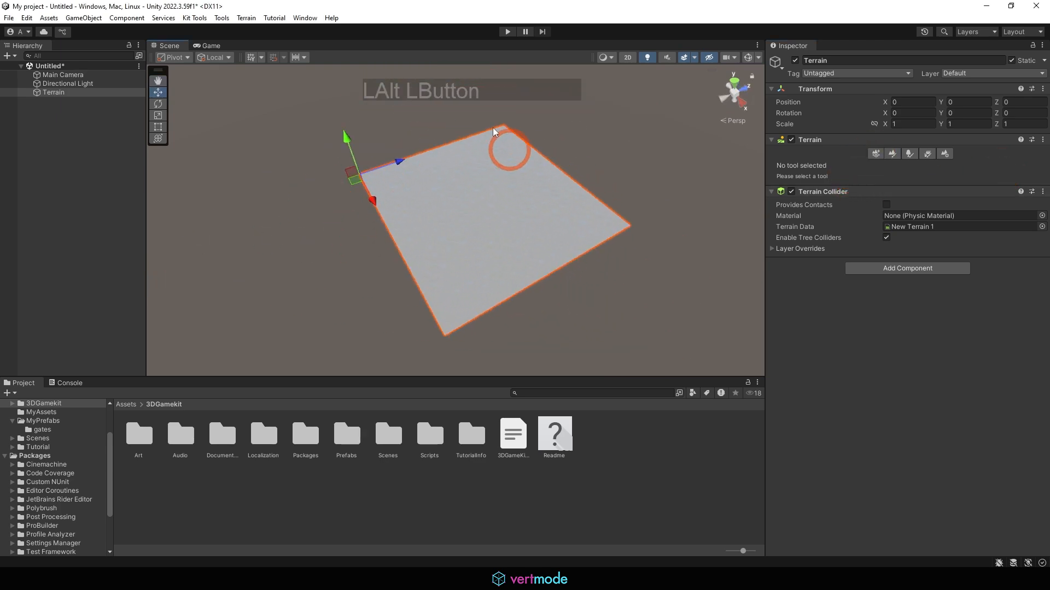
left_click(876, 153)
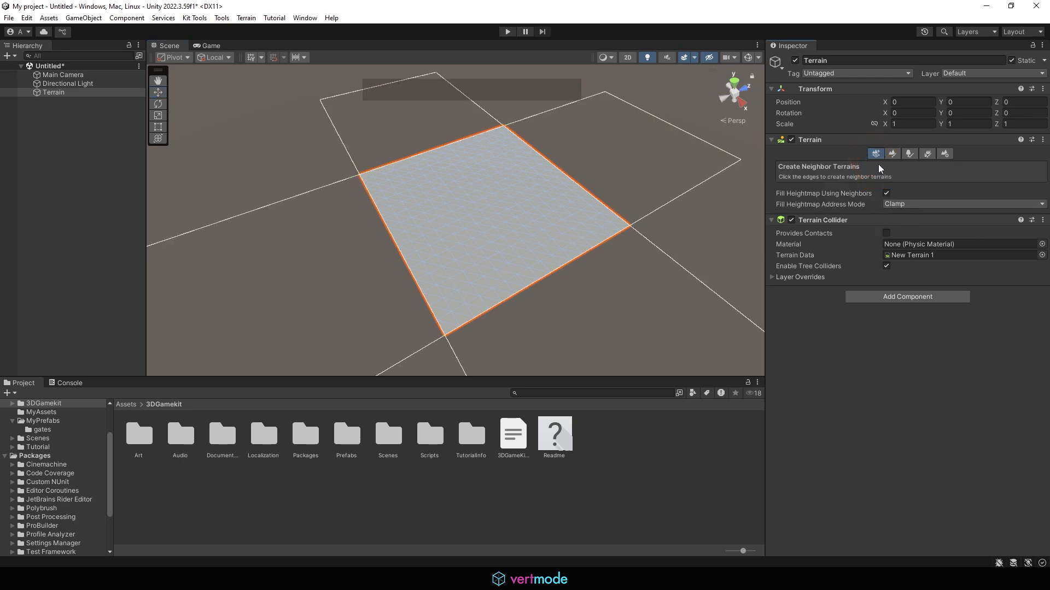
right_click_drag(554, 207, 469, 274, "alt")
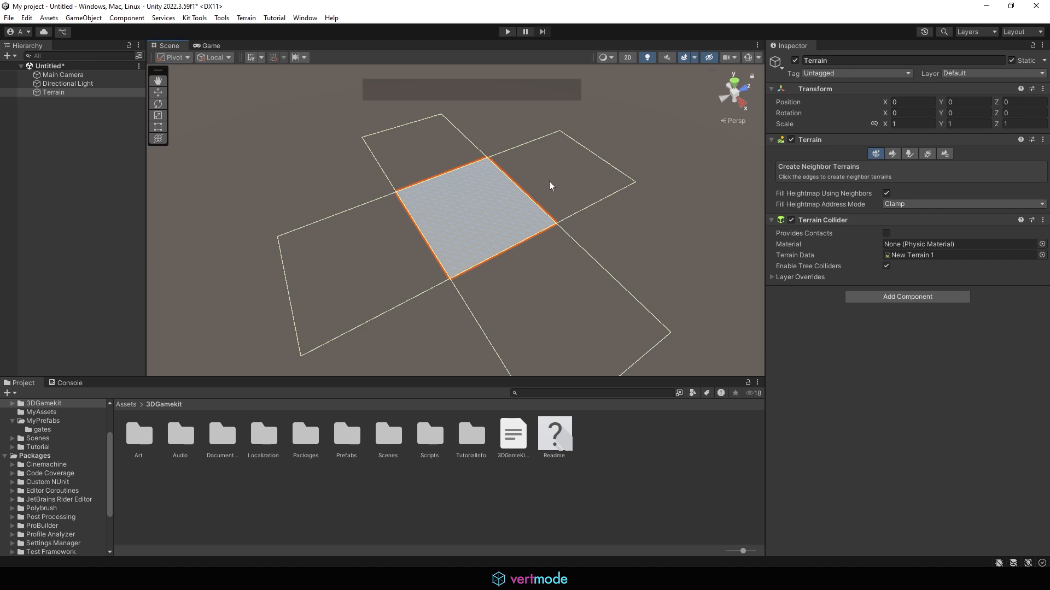
Step: Review the terrain's painting tools in turn: Paint Texture, Paint Trees and Paint Details
left_click(892, 154)
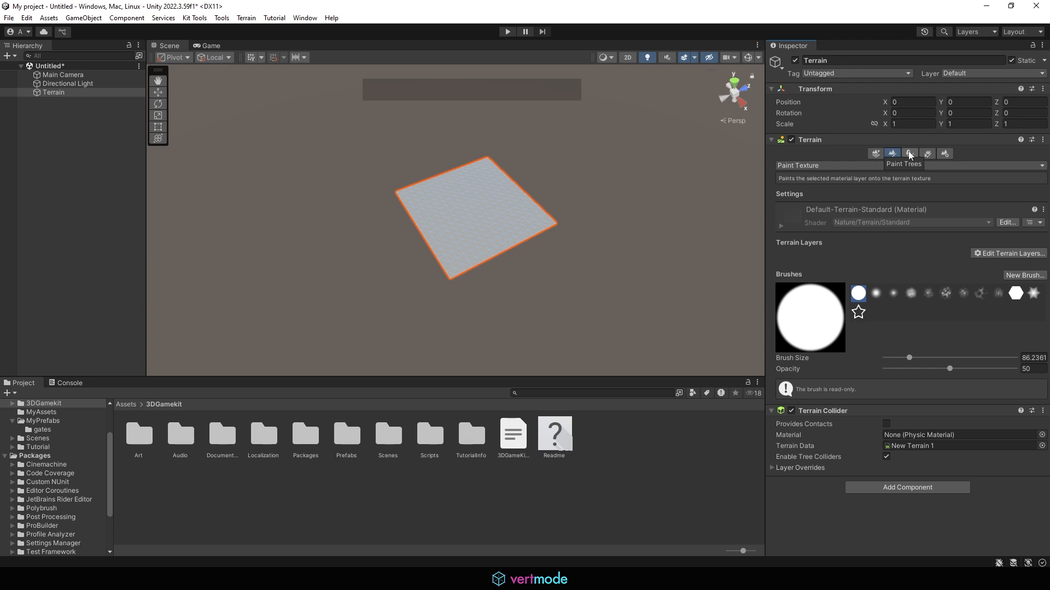
left_click(909, 152)
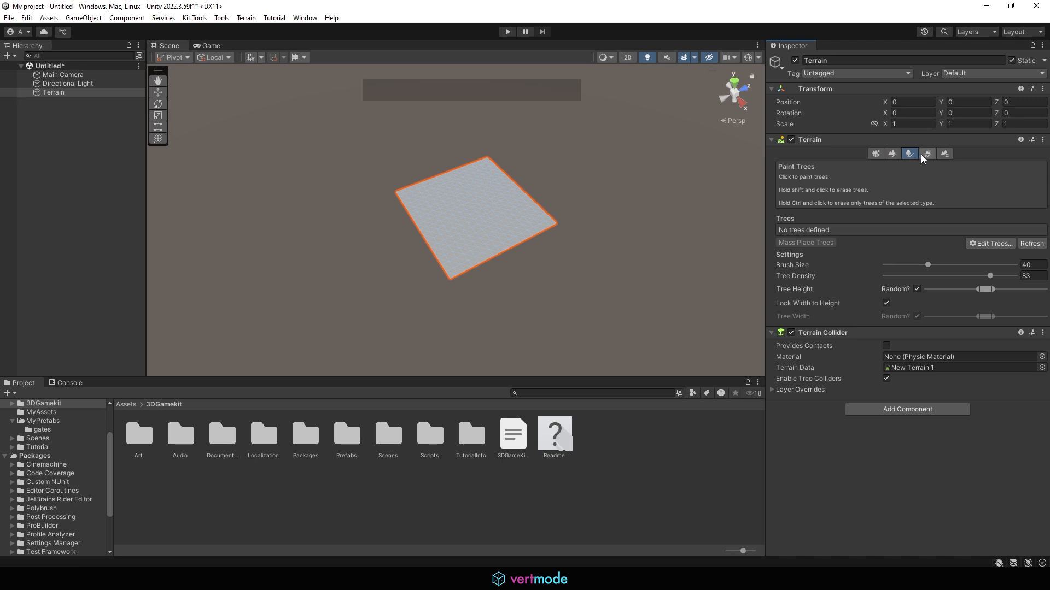
left_click(927, 155)
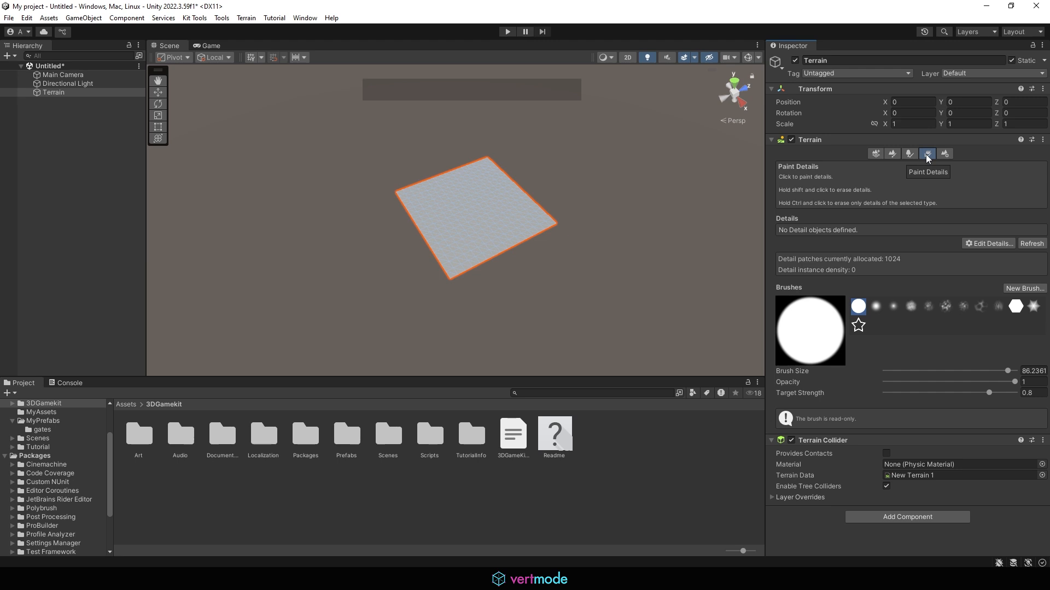
Step: Open the terrain's settings and examine them down to the Mesh Resolution values for width, length and height
left_click(943, 155)
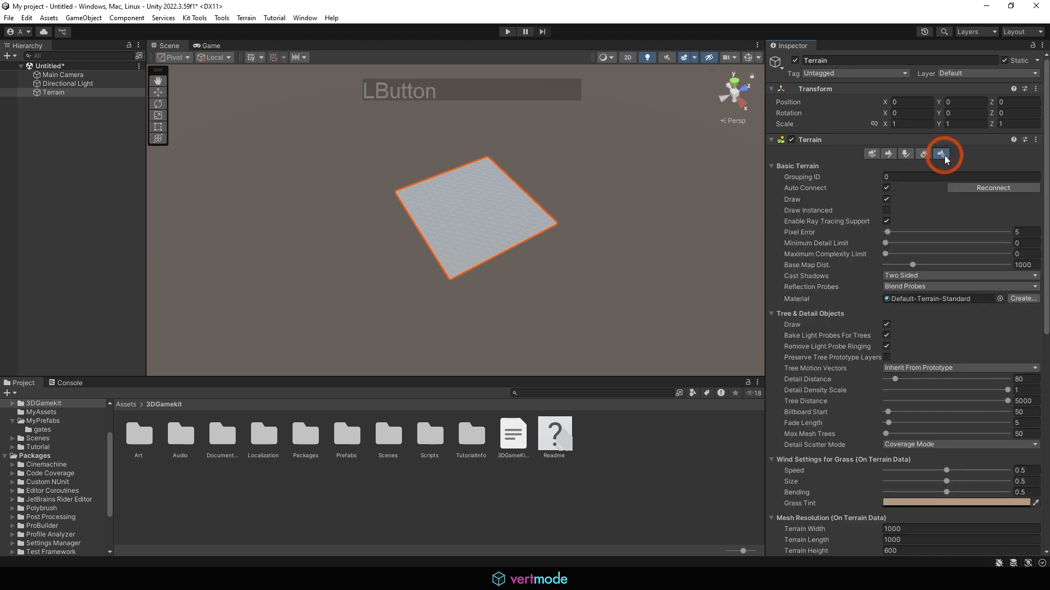
scroll(838, 151, "down", 10)
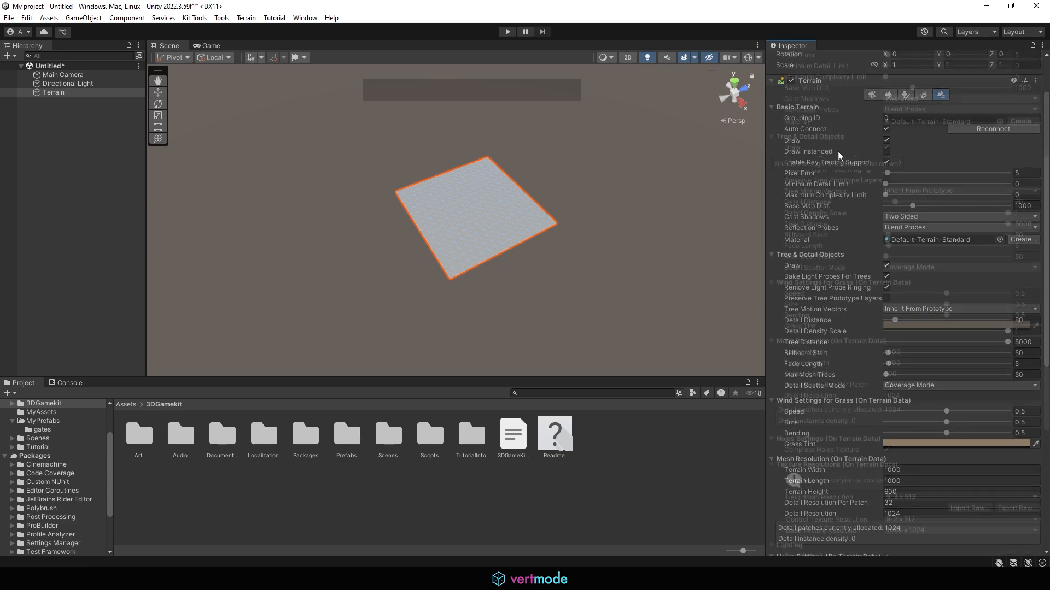
scroll(838, 152, "up", 9)
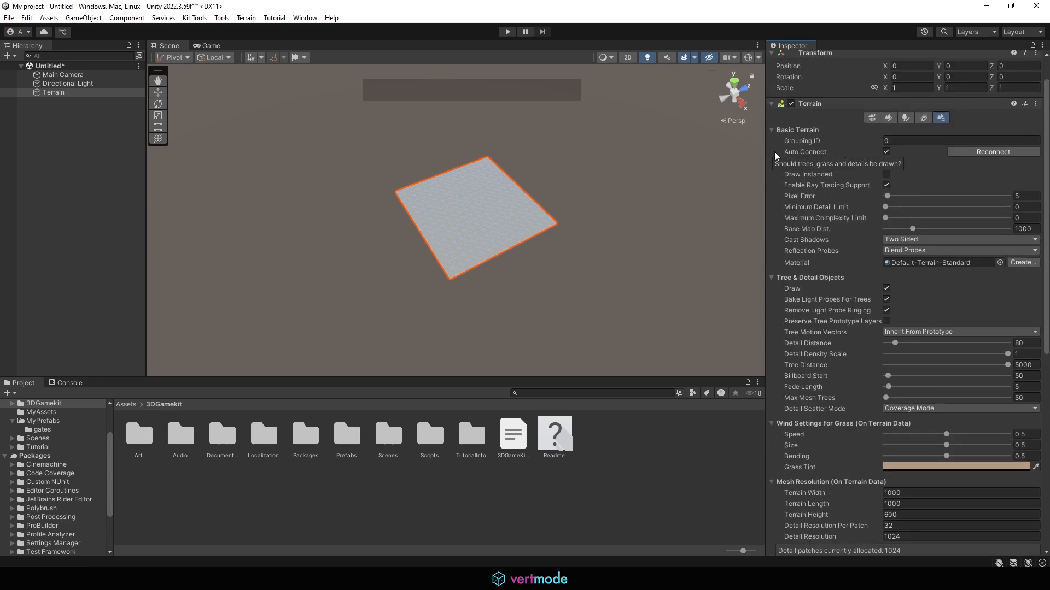
scroll(802, 119, "down", 1)
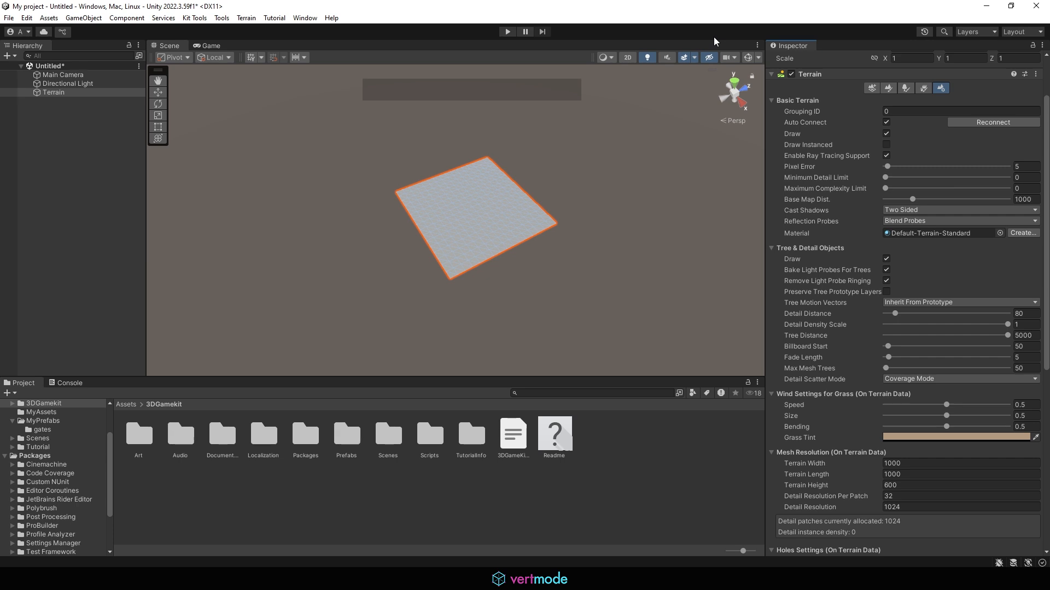
scroll(890, 132, "down", 4)
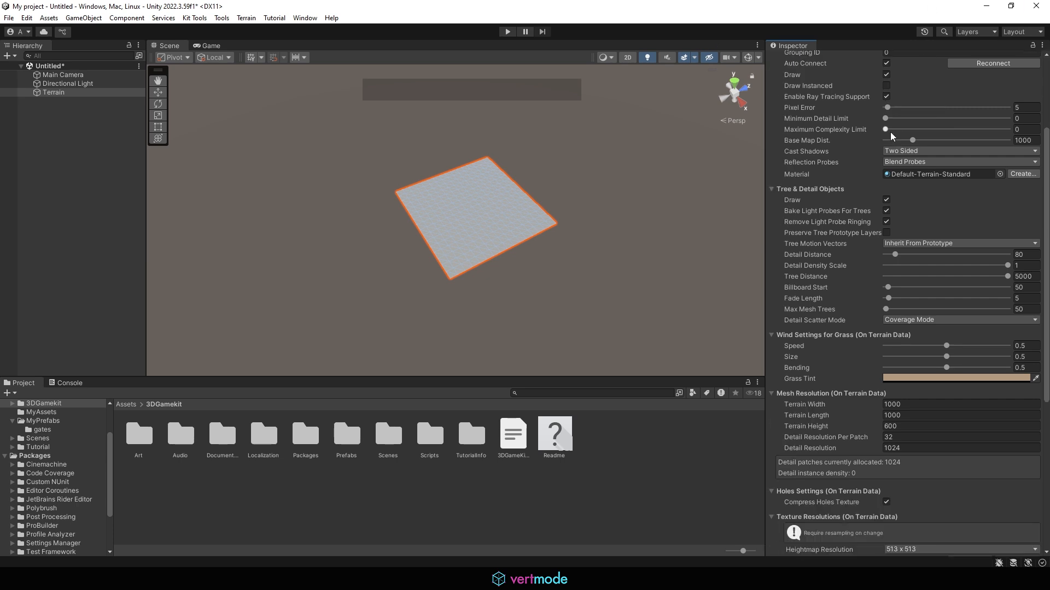
scroll(891, 130, "down", 3)
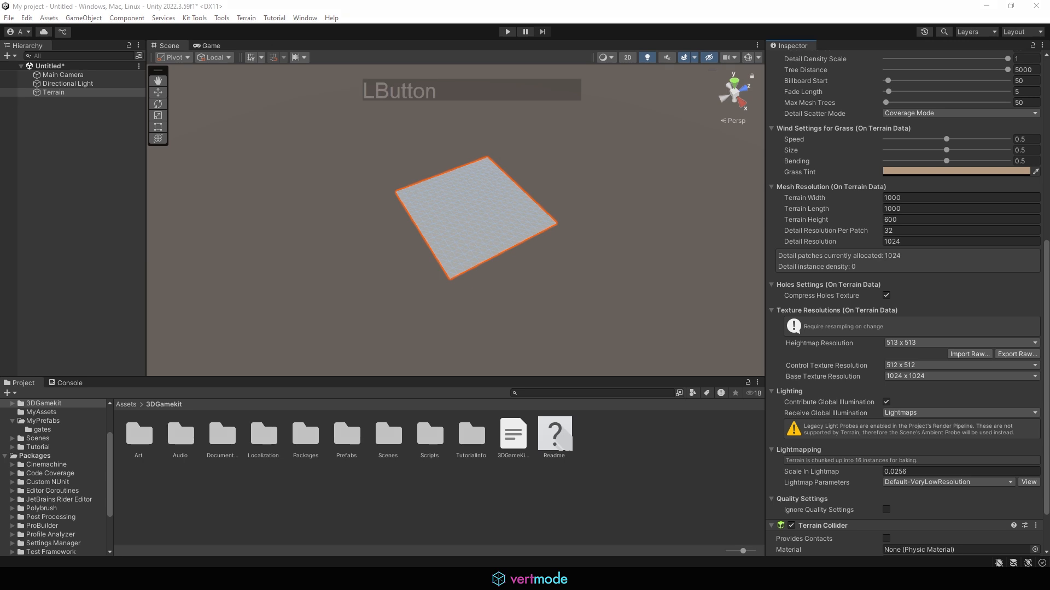
mouse_move(870, 284)
left_mouse_down()
mouse_move(918, 164)
mouse_move(831, 159)
mouse_move(846, 291)
left_mouse_up()
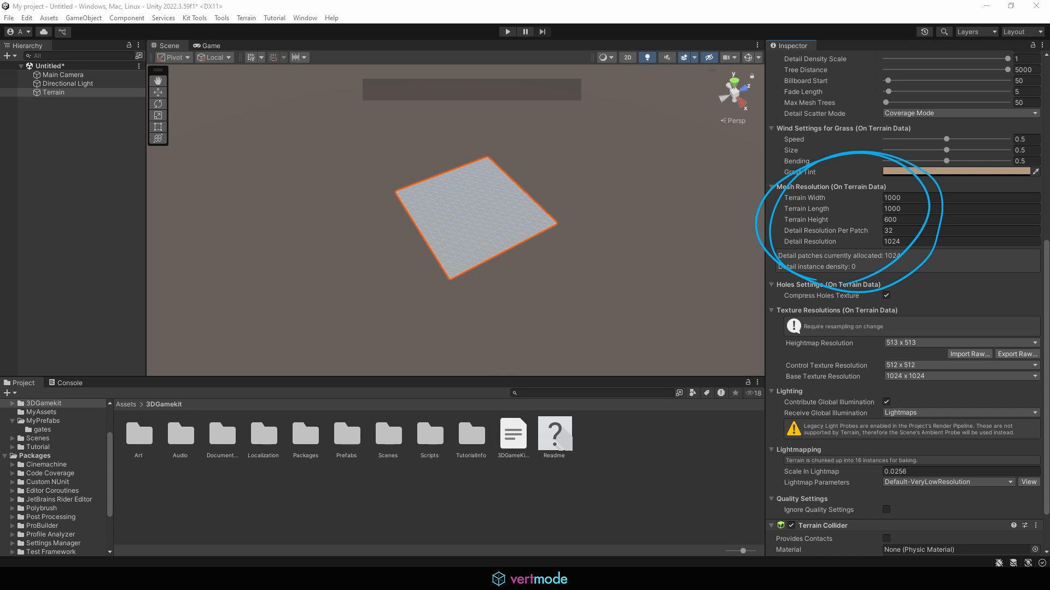
Step: Set the terrain's width and length to 200 each, then frame the resized terrain in the view
key("Escape")
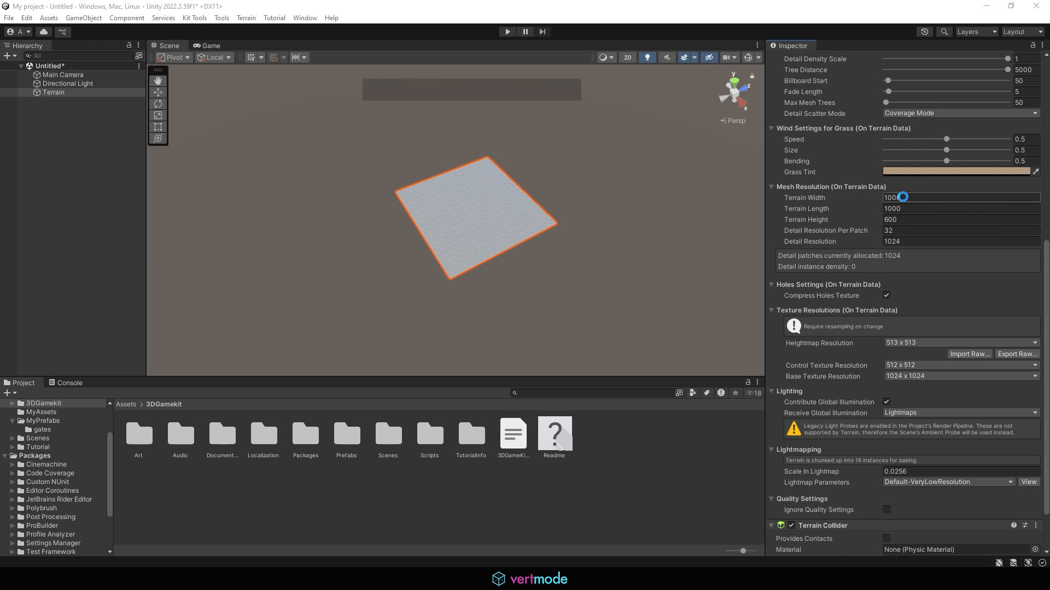
left_click_drag(902, 198, 843, 184)
left_click_drag(905, 199, 842, 197)
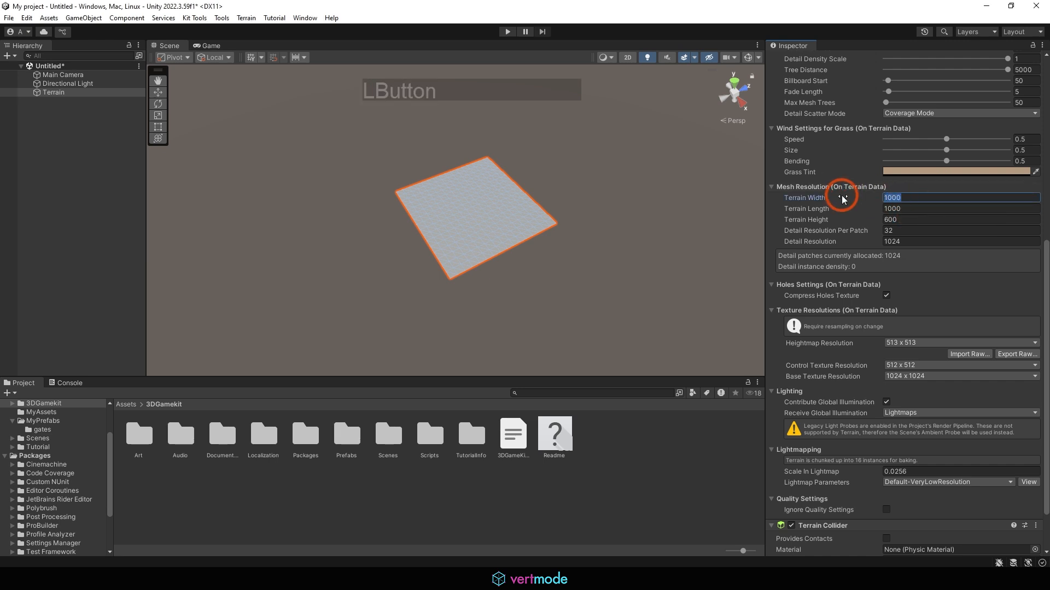
type("200")
left_click(886, 209)
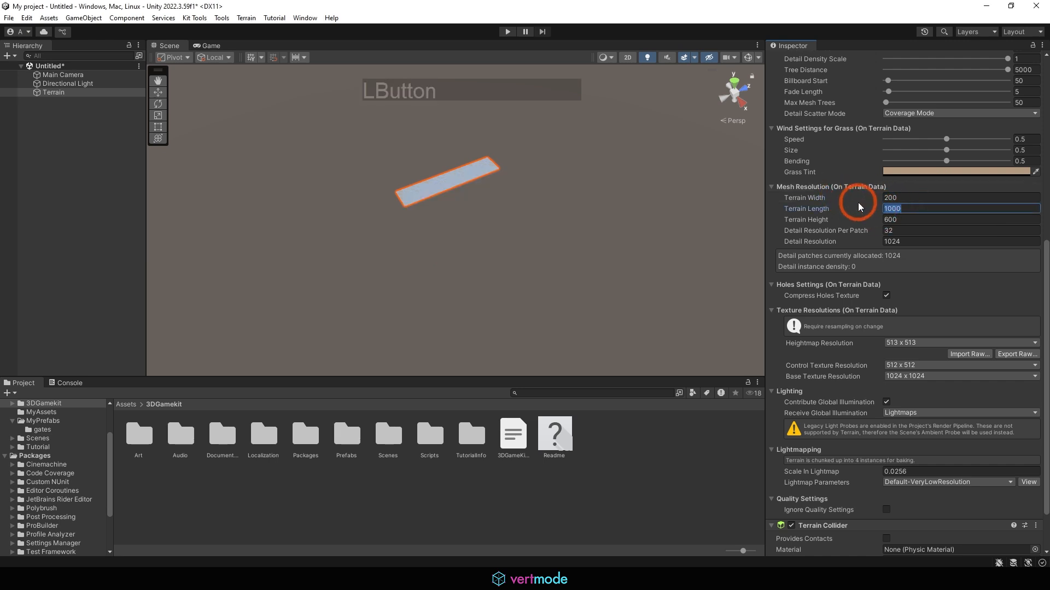
type("200")
key("Return")
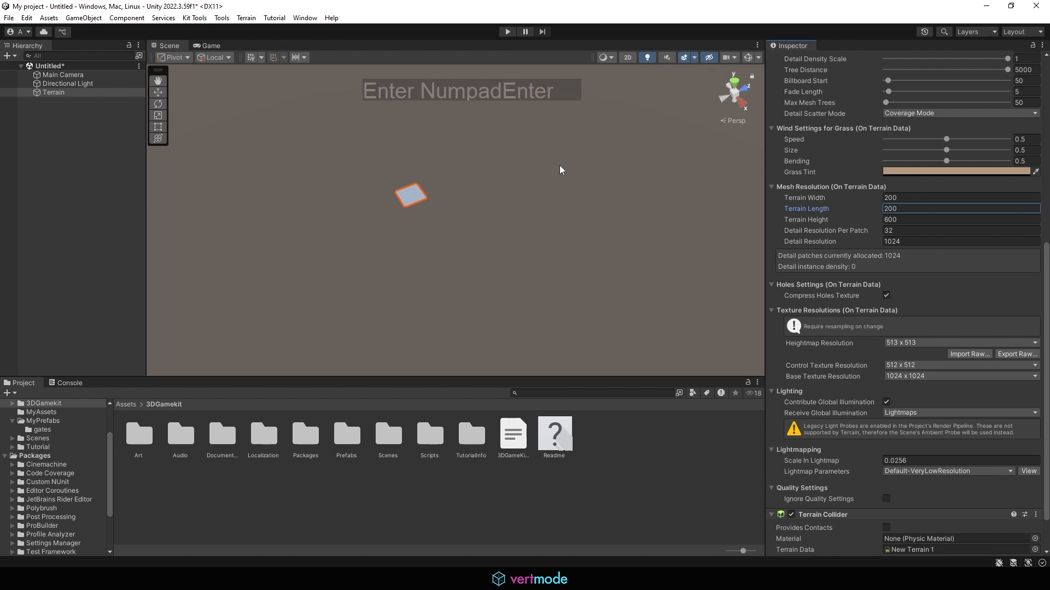
middle_click_drag(559, 165, 595, 192)
key("f")
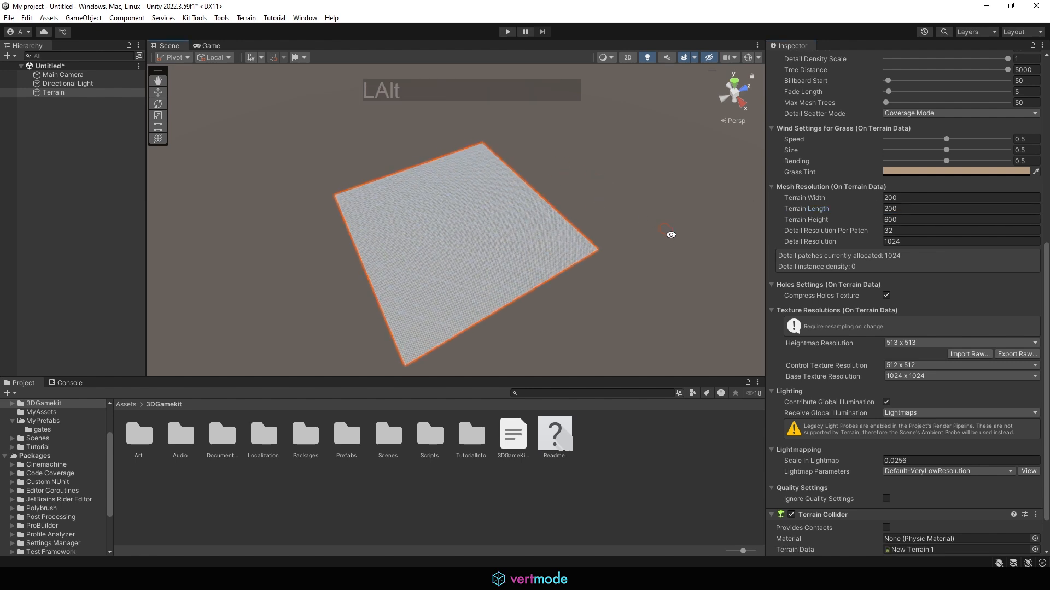
left_click_drag(673, 235, 692, 248, "alt")
middle_click_drag(692, 249, 621, 161, "alt")
left_click_drag(621, 161, 594, 177, "alt")
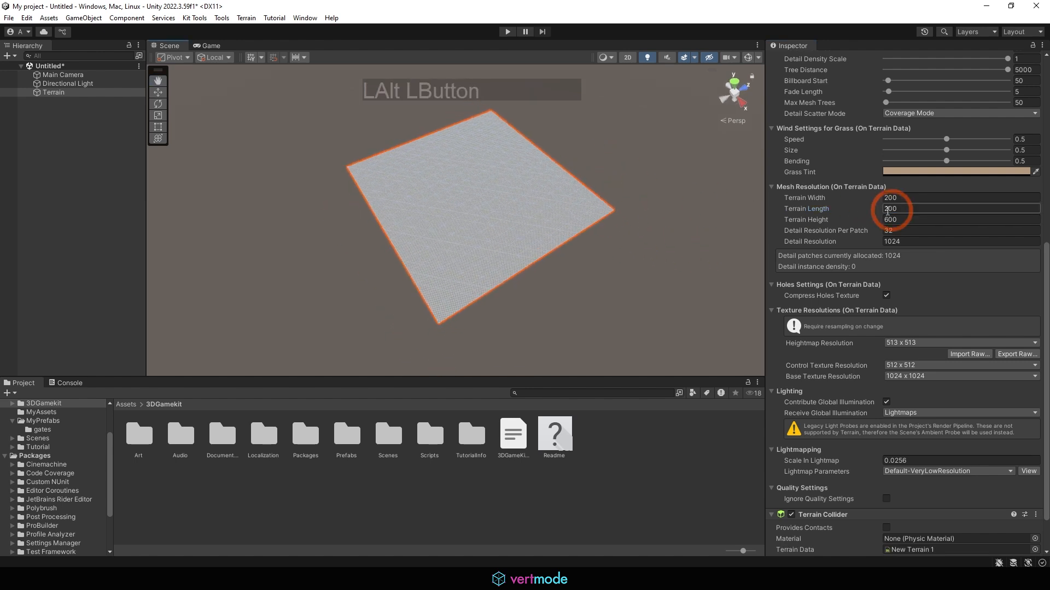
Step: Examine the terrain's height and detail resolution settings, then review the remaining terrain settings without changing them
left_click(901, 219)
left_click(413, 231)
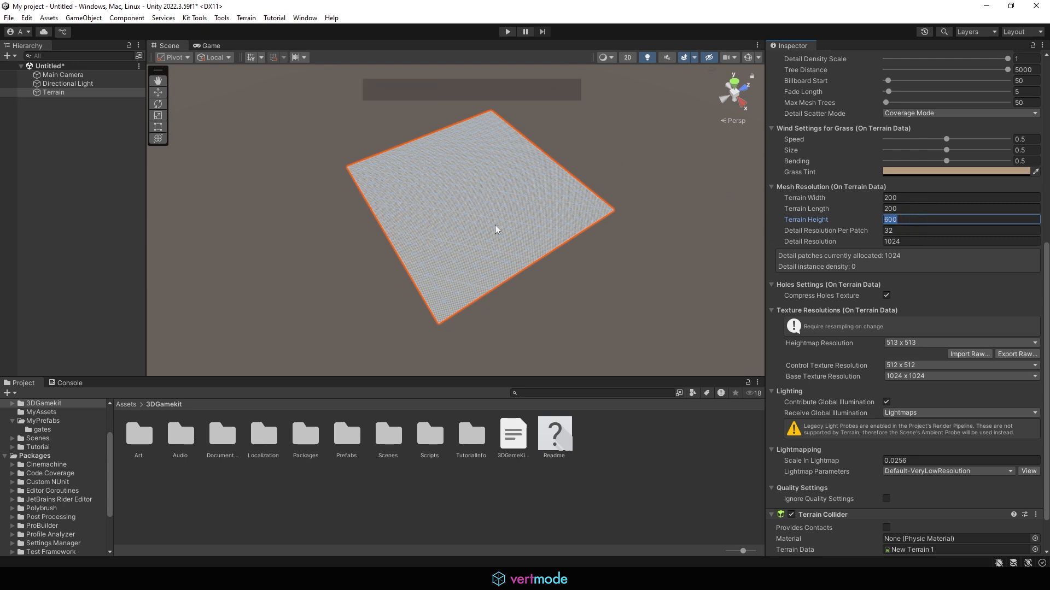
left_click(917, 234)
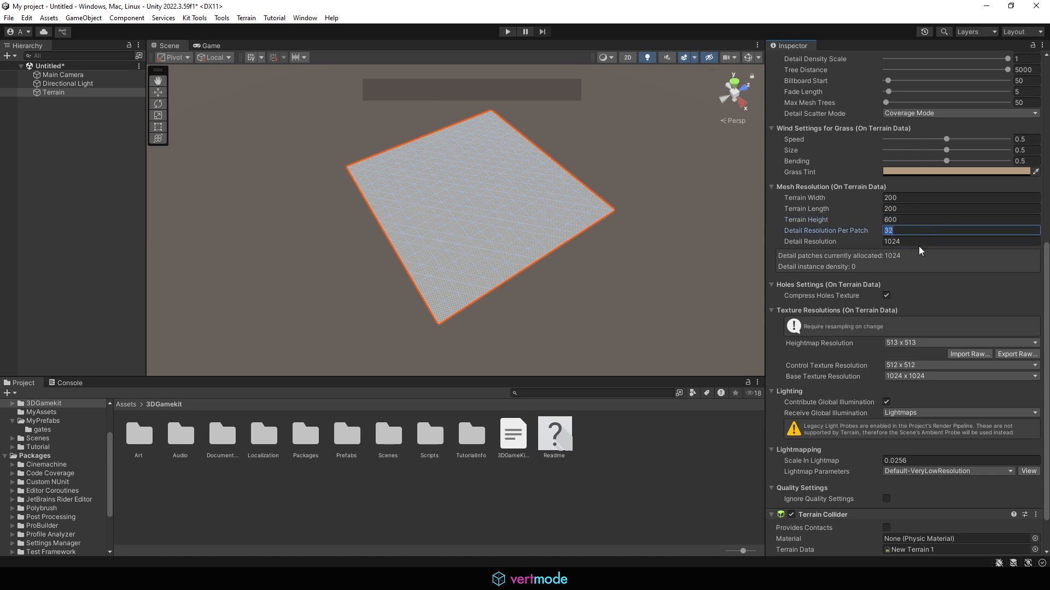
left_click(920, 233)
scroll(875, 229, "down", 3)
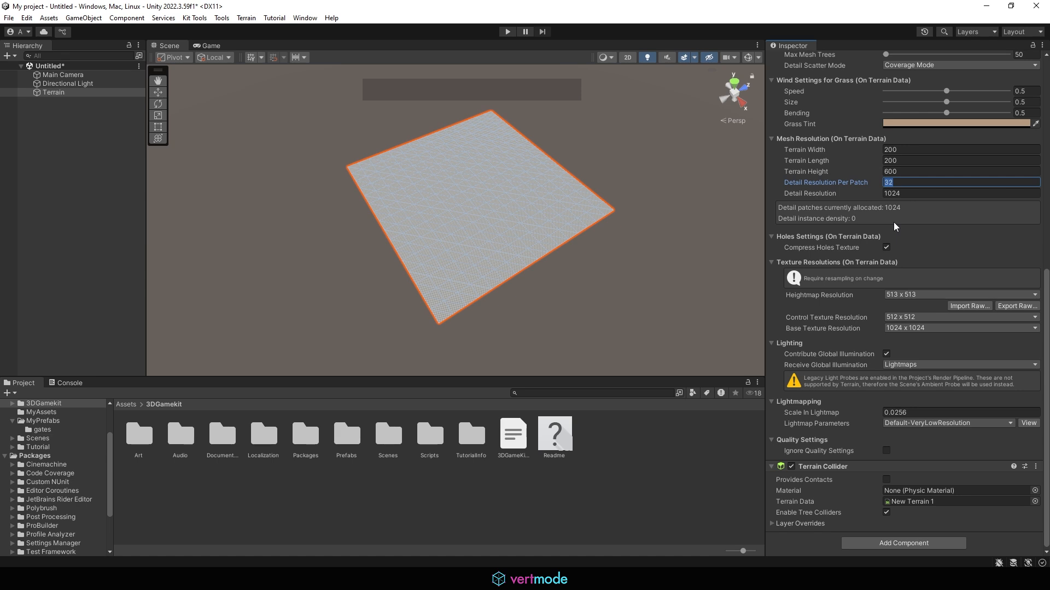
scroll(893, 222, "up", 5)
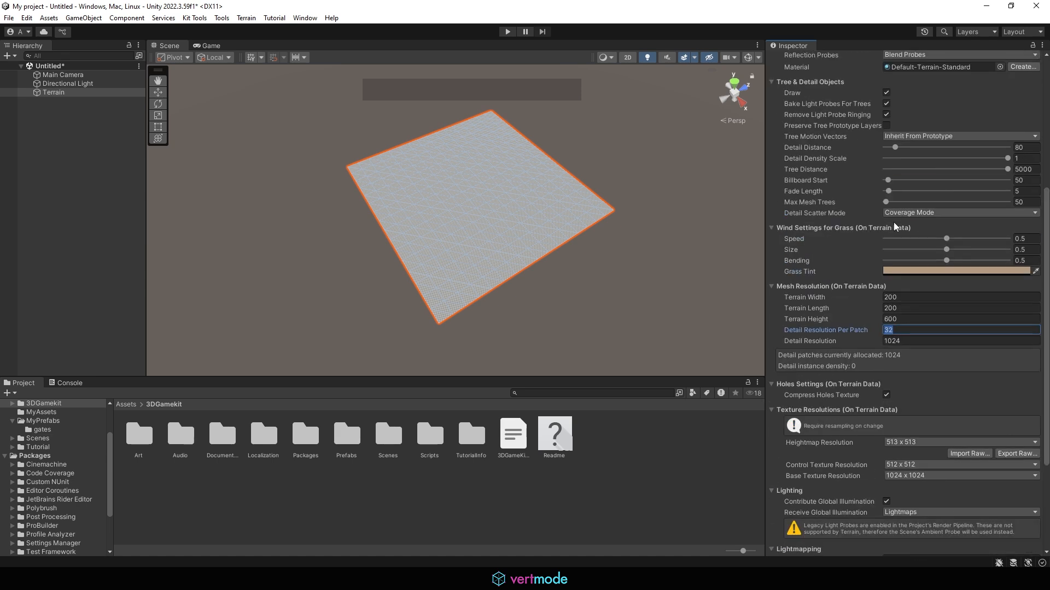
scroll(894, 222, "up", 3)
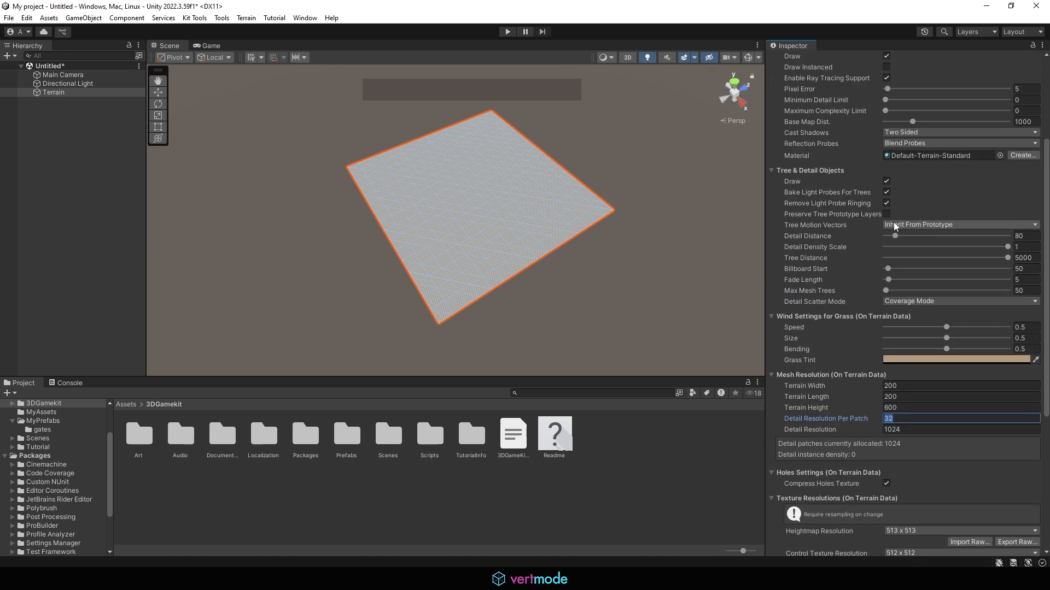
scroll(894, 222, "up", 4)
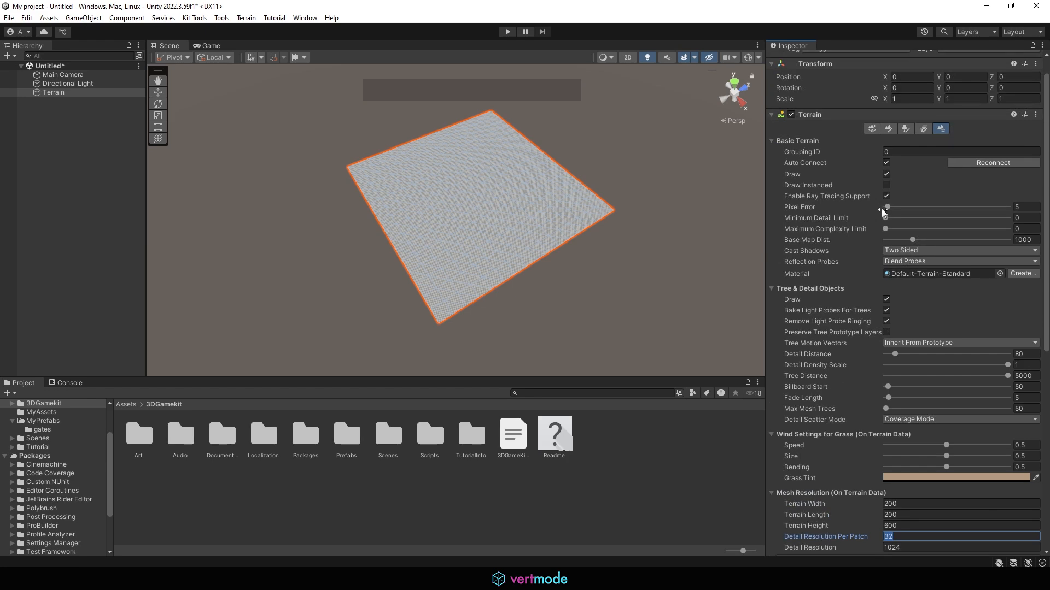
scroll(844, 216, "down", 12)
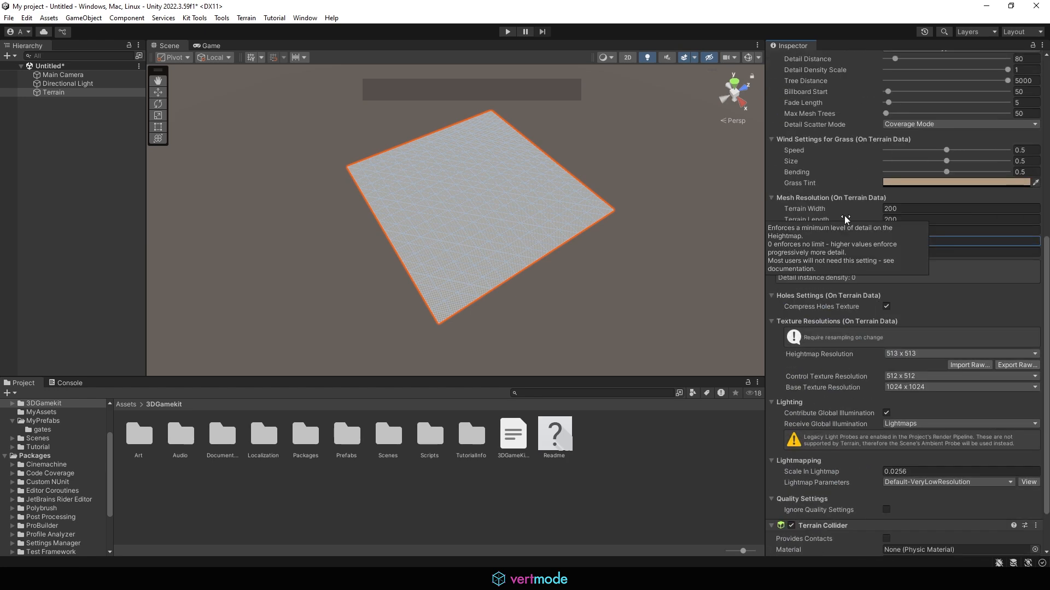
scroll(844, 215, "up", 13)
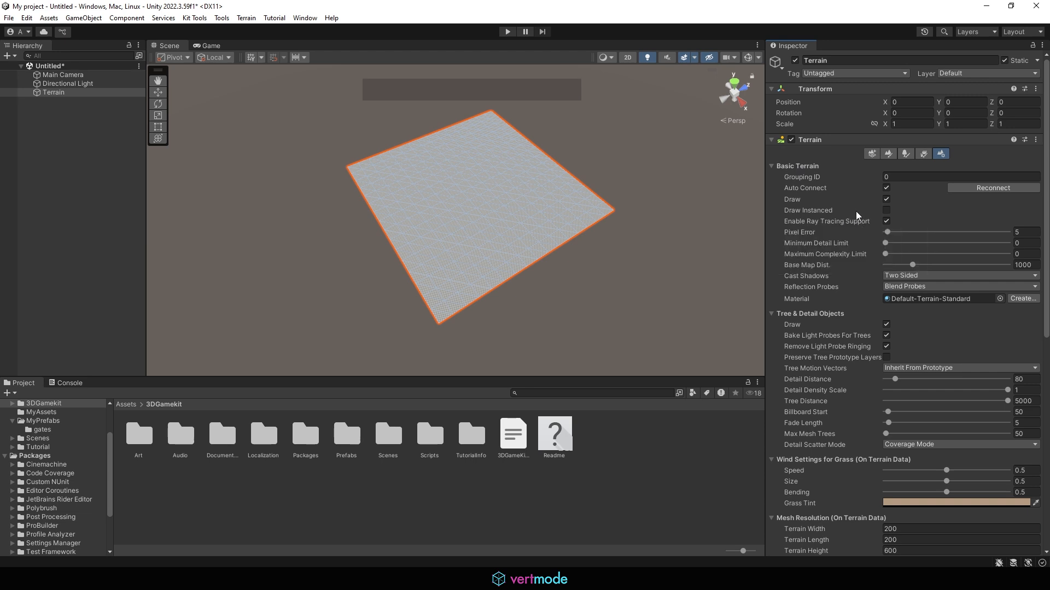
Step: Activate the Paint Terrain mode and switch its tool to Set Height
left_click(889, 155)
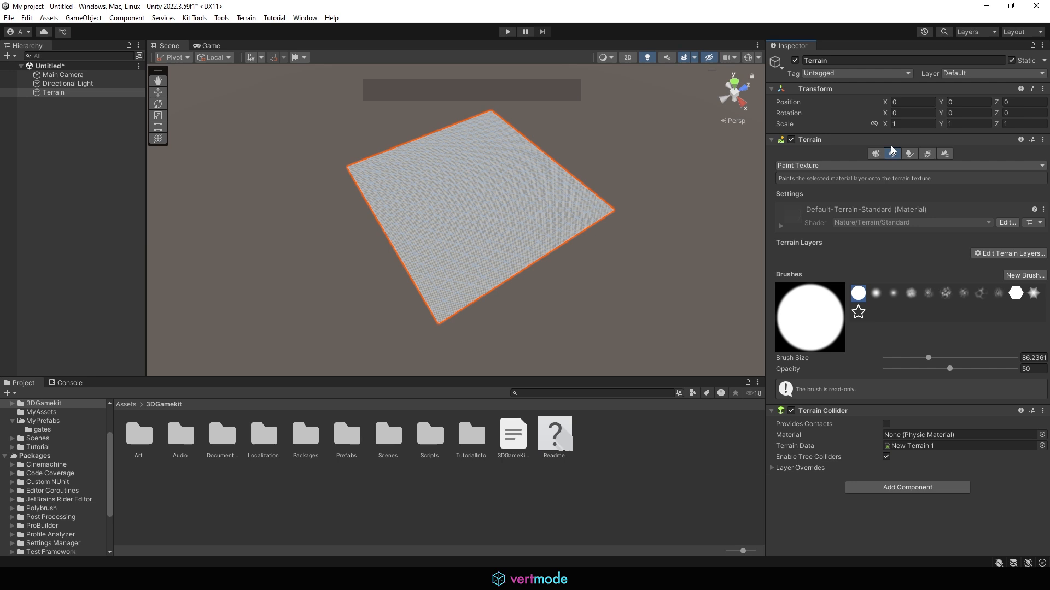
left_click(790, 158)
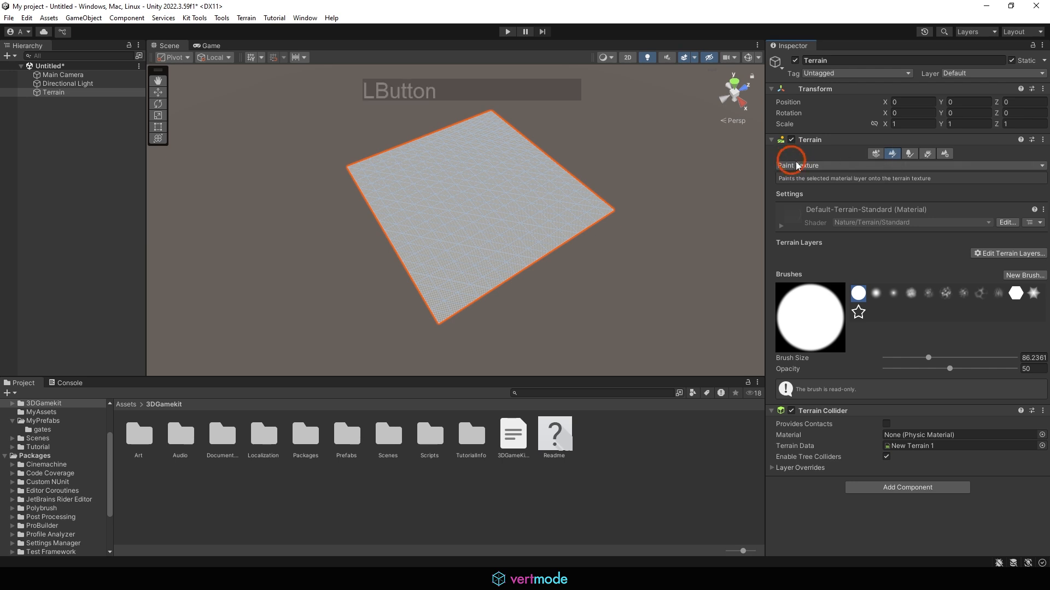
left_click(804, 177)
left_click(802, 167)
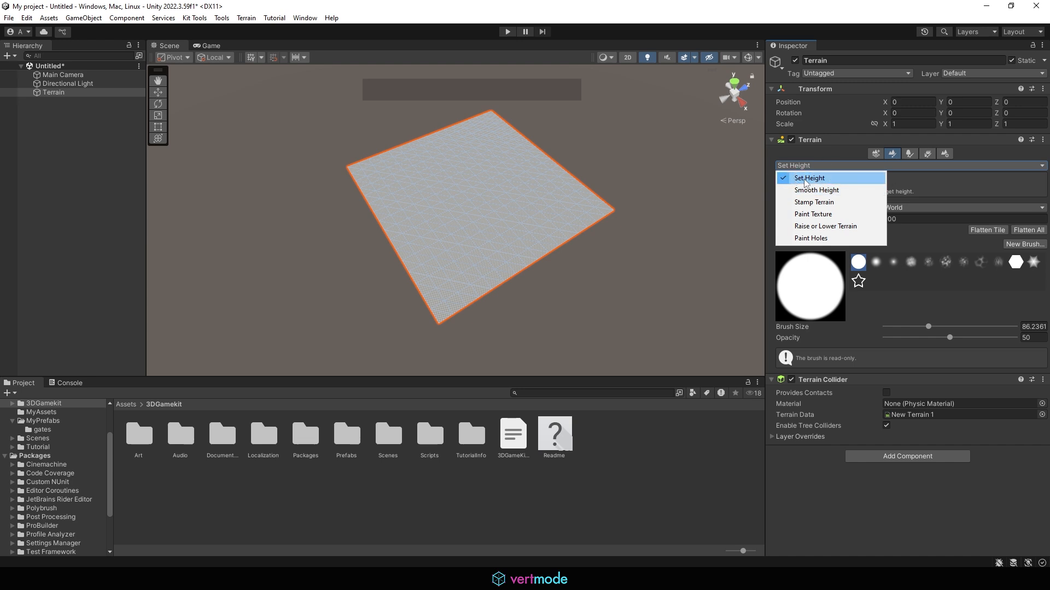
left_click(766, 176)
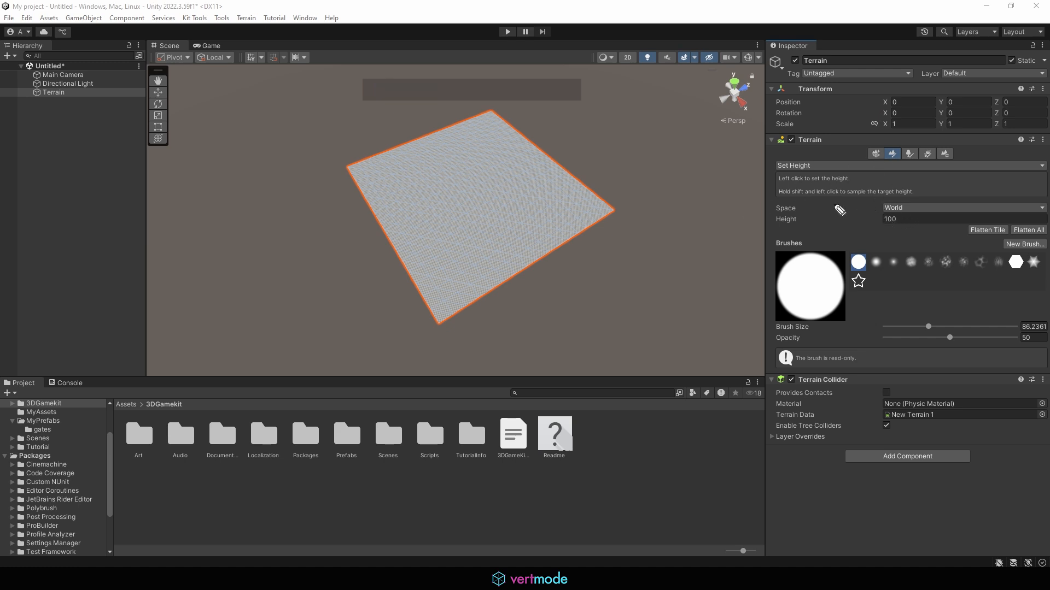
mouse_move(776, 218)
left_mouse_down()
mouse_move(903, 231)
mouse_move(785, 223)
mouse_move(897, 225)
left_mouse_up()
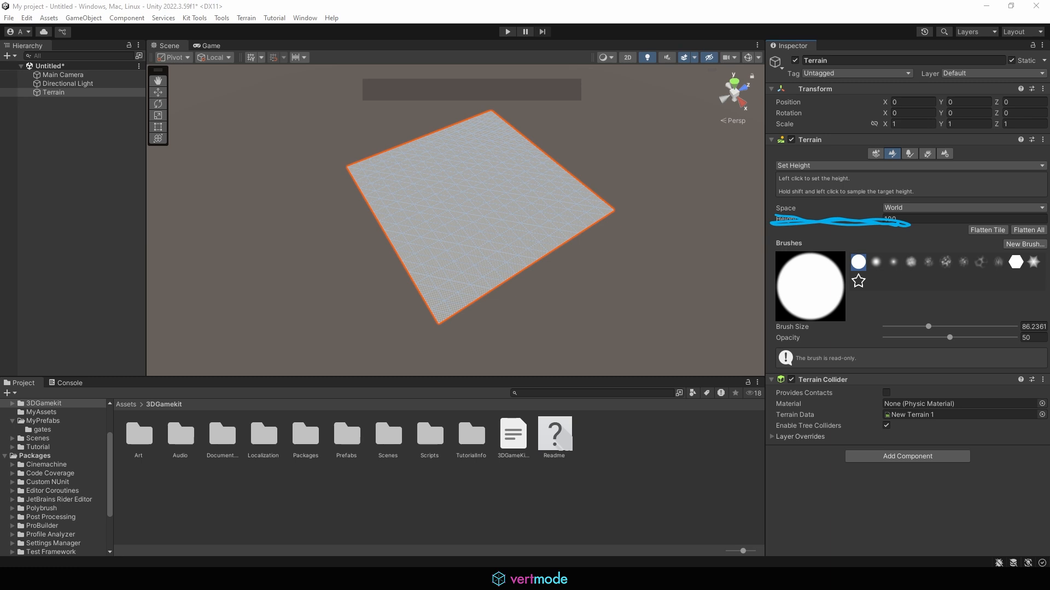
left_click(145, 119)
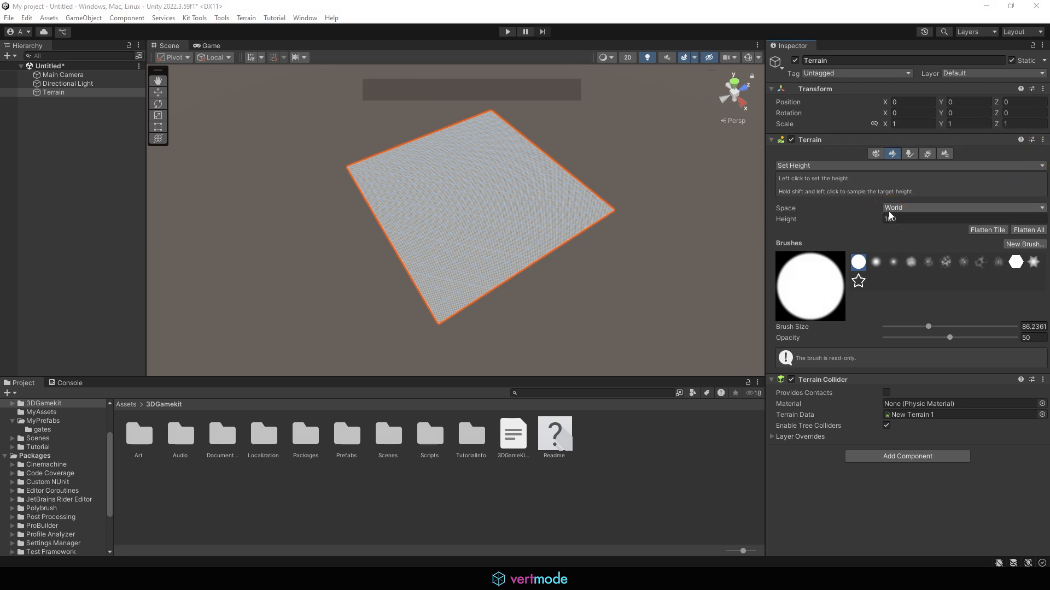
Step: Switch the Set Height space to Local, then return it to World
left_click(920, 208)
left_click(925, 237)
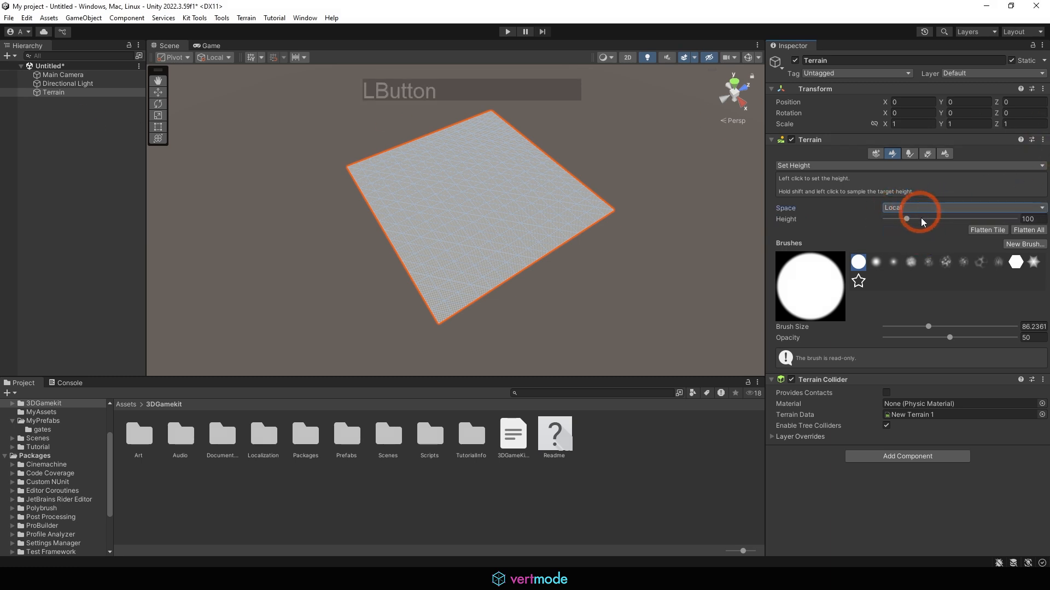
left_click(912, 207)
left_click(989, 198)
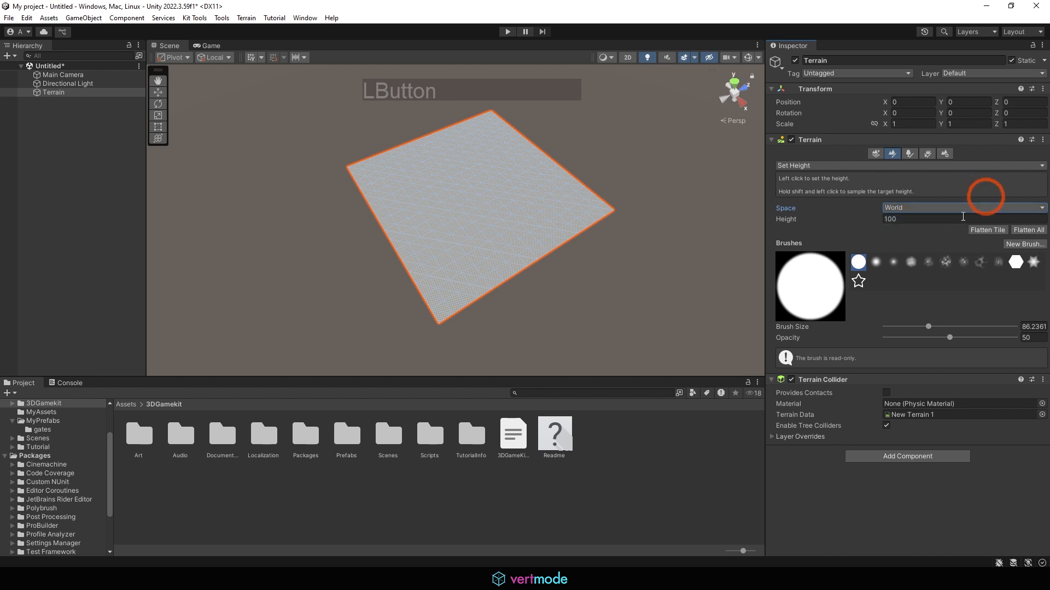
left_click(930, 580)
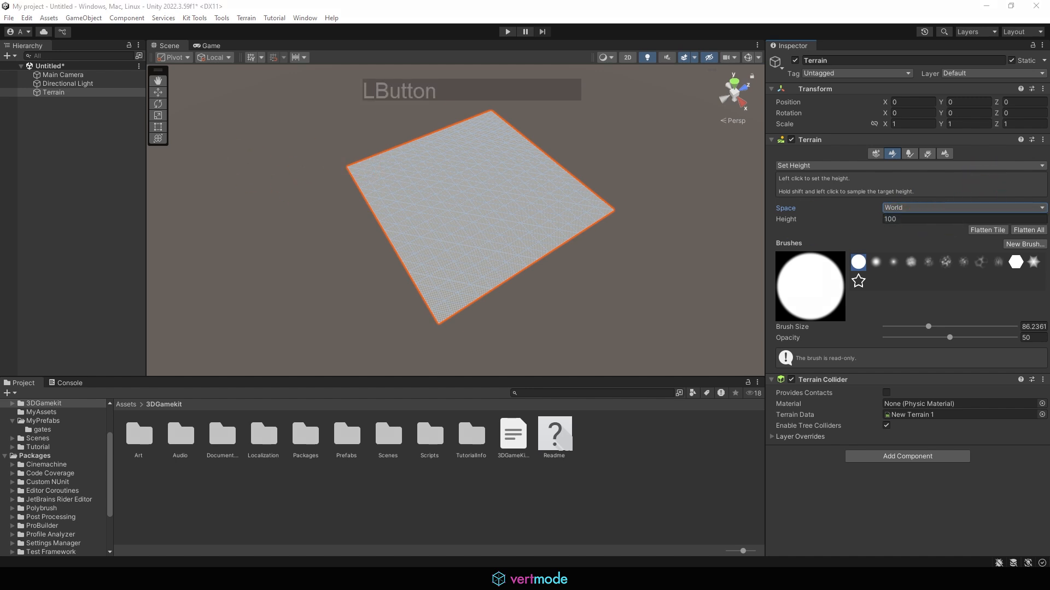
mouse_move(768, 228)
left_mouse_down()
mouse_move(907, 236)
mouse_move(790, 234)
left_mouse_up()
mouse_move(965, 236)
left_mouse_down()
mouse_move(978, 217)
mouse_move(1011, 219)
mouse_move(1041, 240)
mouse_move(1000, 257)
left_mouse_up()
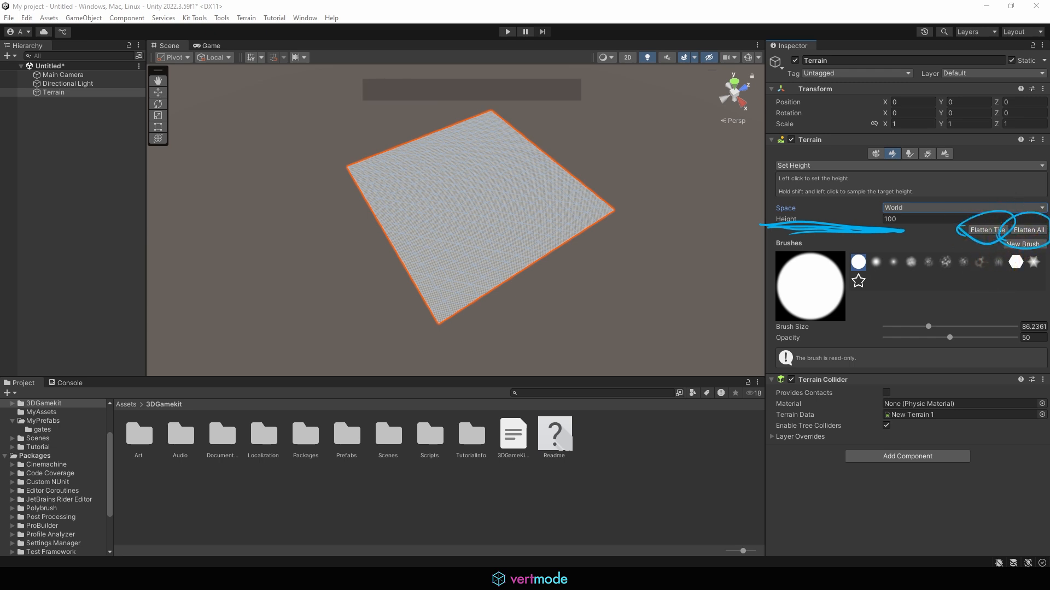
left_click(47, 133)
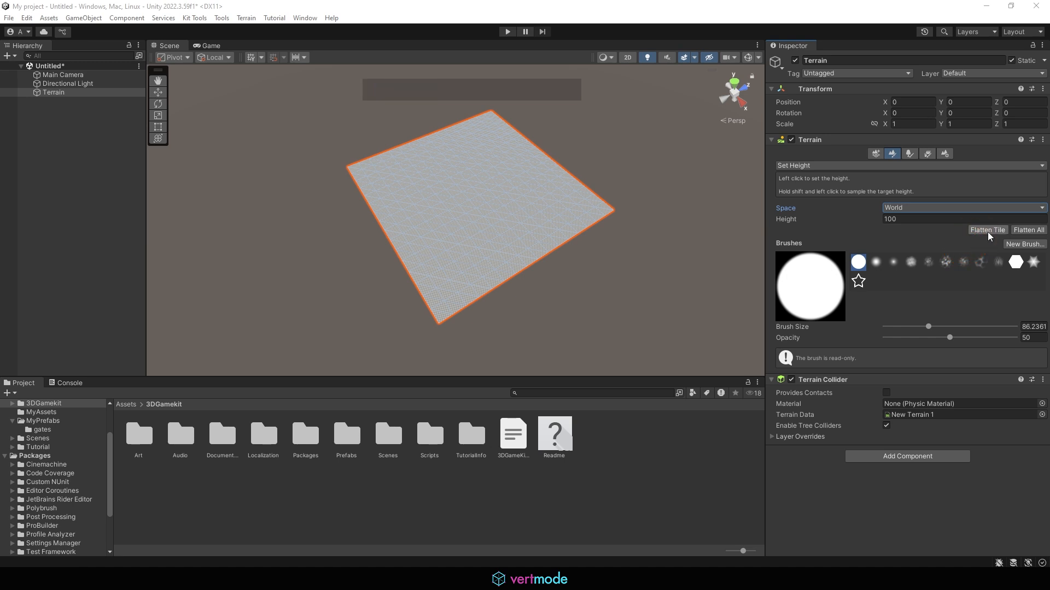
Step: Set the Set Height target to 0 and flatten the terrain tile to it
left_click(822, 214)
type("0")
key("Return")
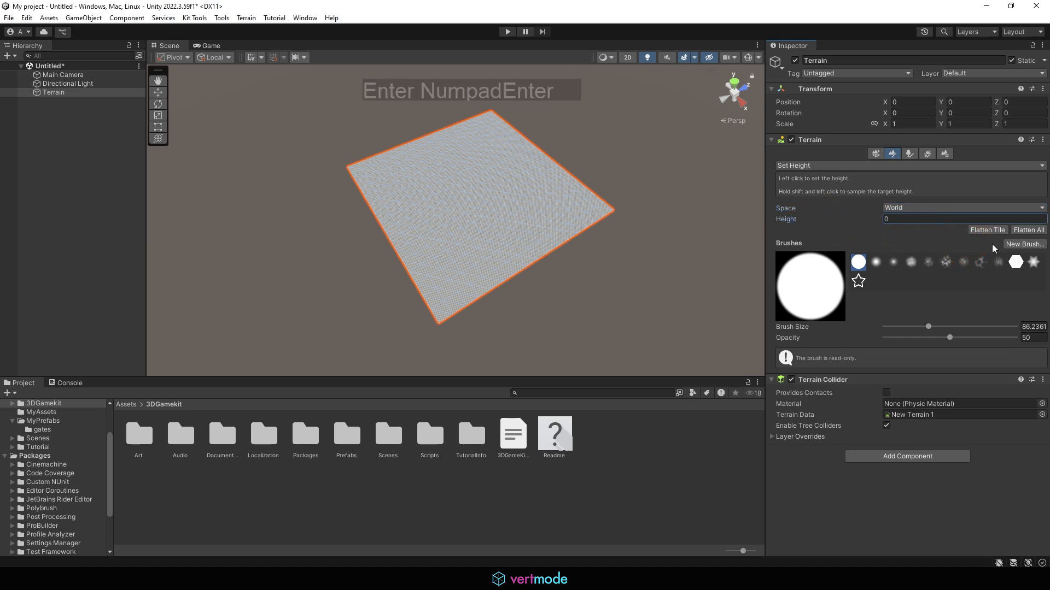
left_click(979, 234)
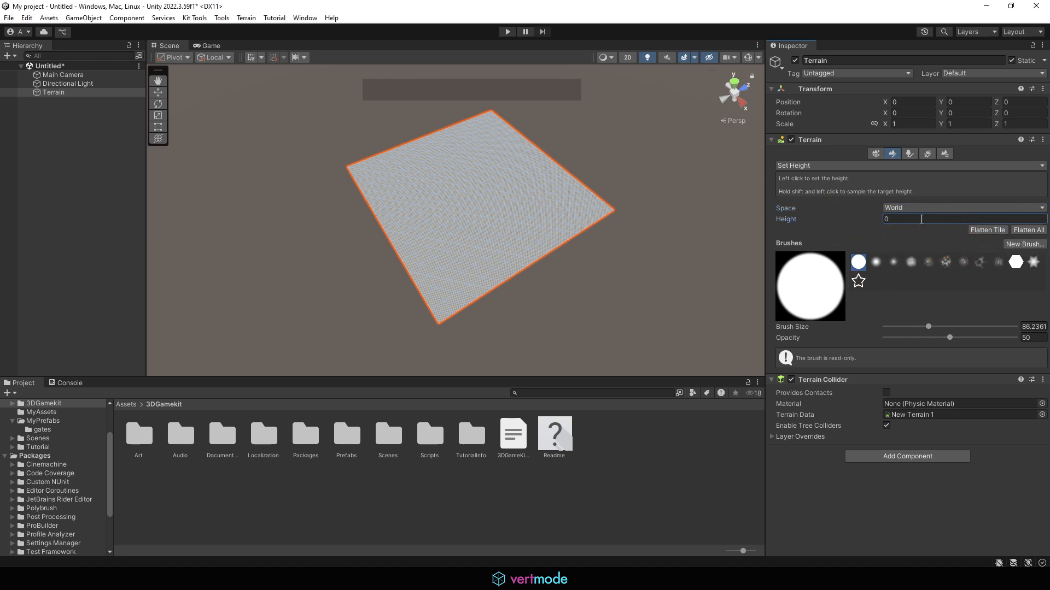
Step: Set the target height to 100 and paint a raised plateau on part of the terrain with the round brush
left_click(790, 222)
type("100")
key("Return")
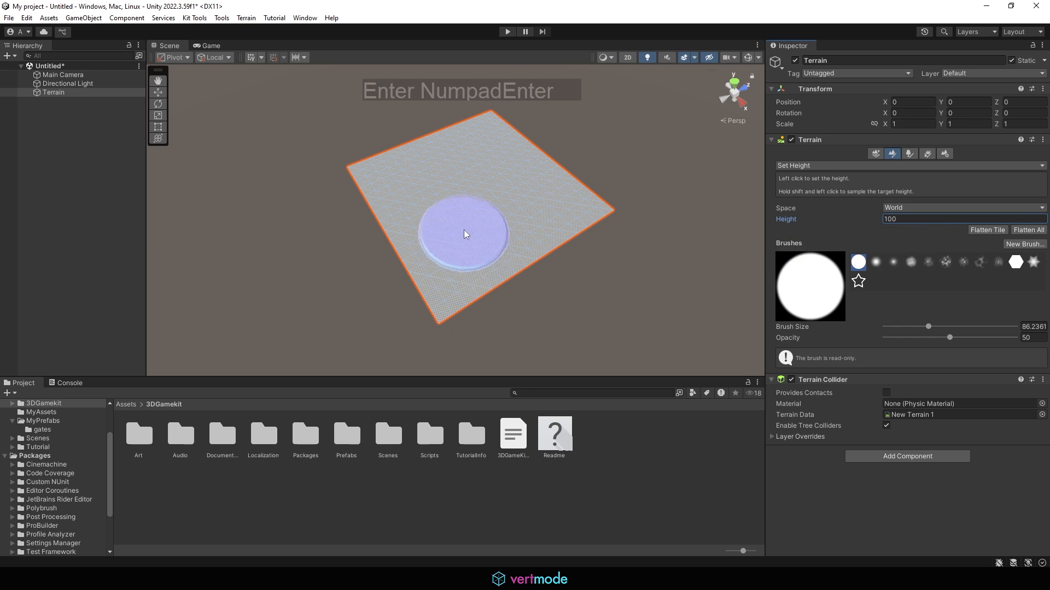
left_click(452, 187)
Step: Flatten the whole terrain tile to height 100, then undo the flattening
left_click_drag(649, 262, 505, 194, "alt")
left_click(986, 231)
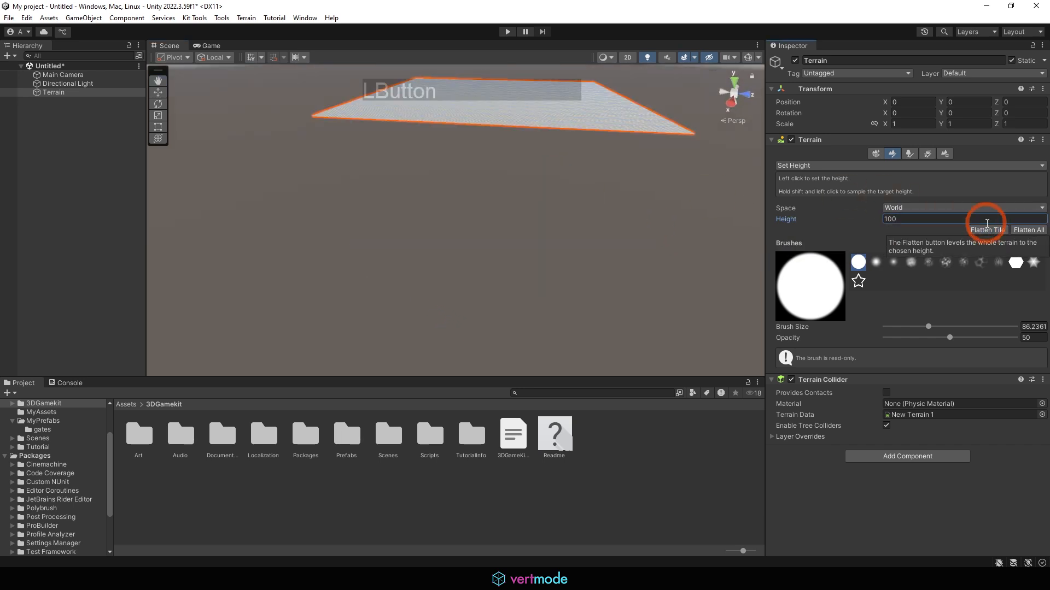
key("ctrl+z")
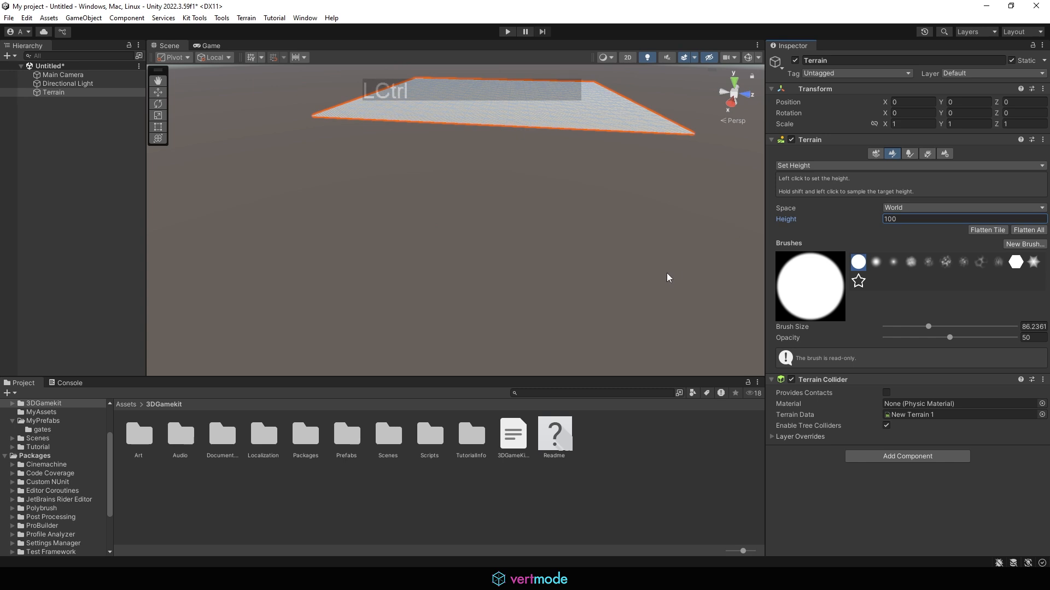
Step: Set the target height back to 0 and flatten the raised terrain tile to ground level
left_click(893, 218)
type("0")
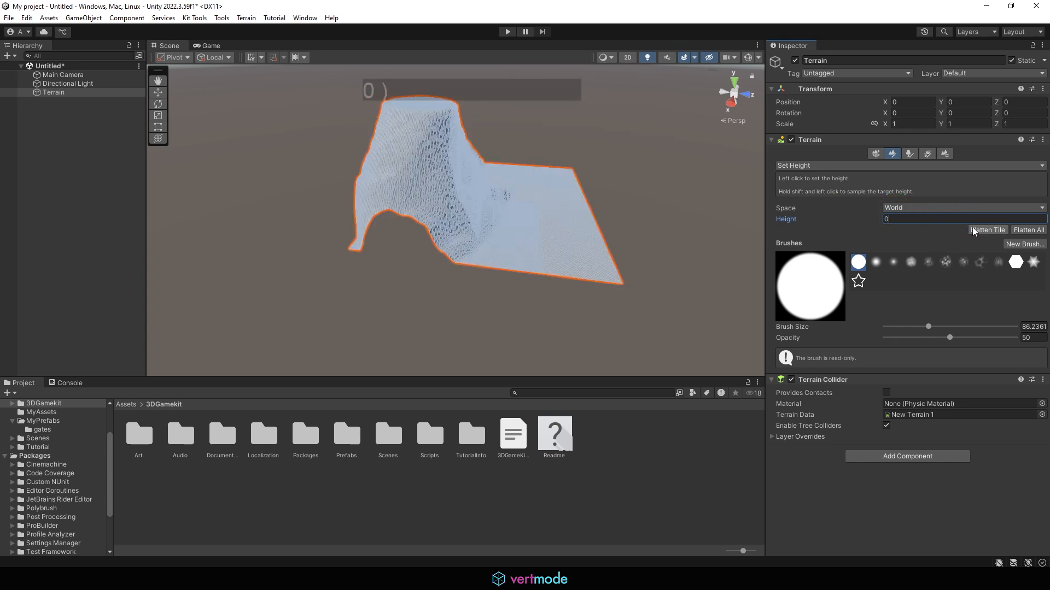
left_click(980, 230)
left_click_drag(438, 256, 590, 268, "alt")
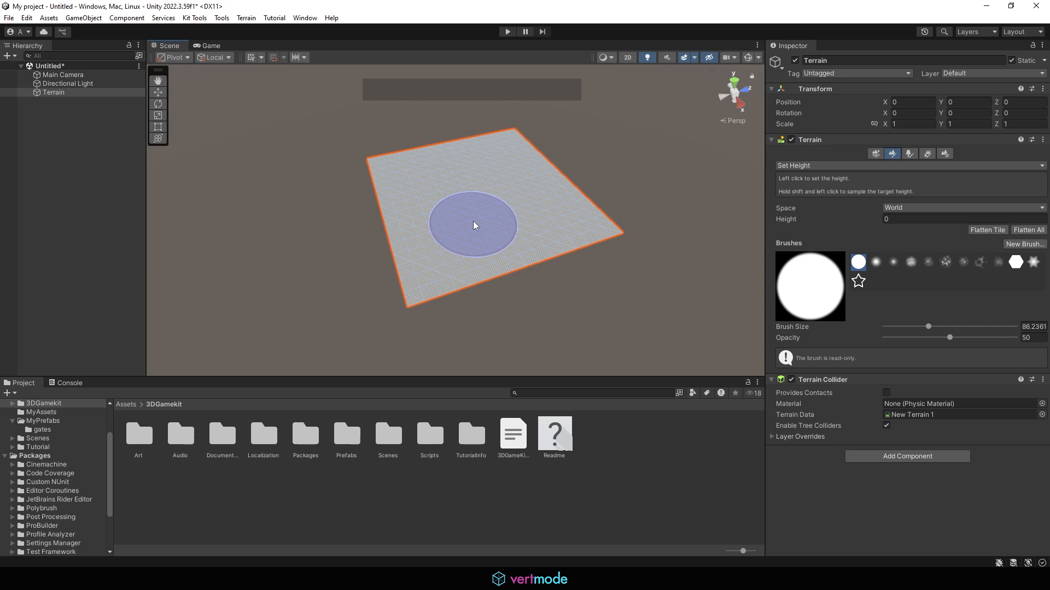
left_click_drag(761, 224, 903, 231)
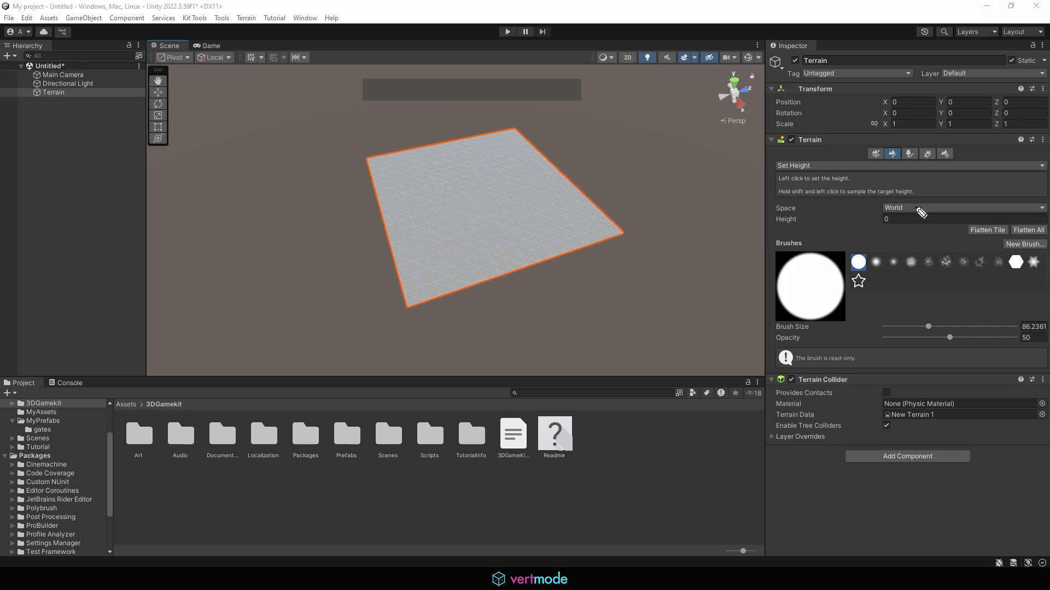
mouse_move(787, 312)
left_mouse_down()
mouse_move(989, 211)
mouse_move(812, 205)
mouse_move(977, 217)
mouse_move(826, 280)
left_mouse_up()
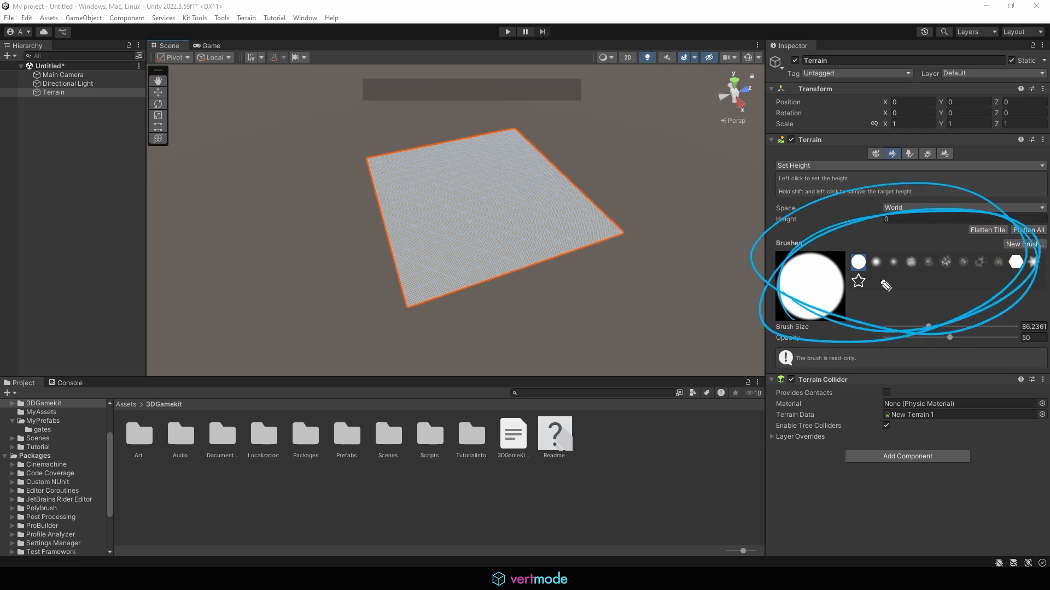
key("Escape")
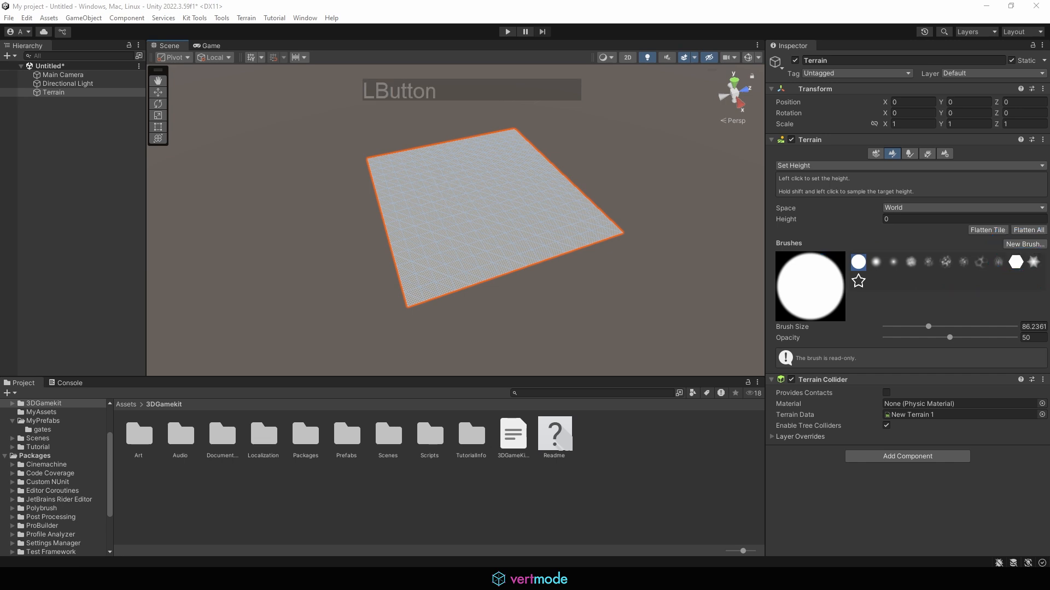
Step: Set the Set Height tool's brush size to 7
left_click(805, 365)
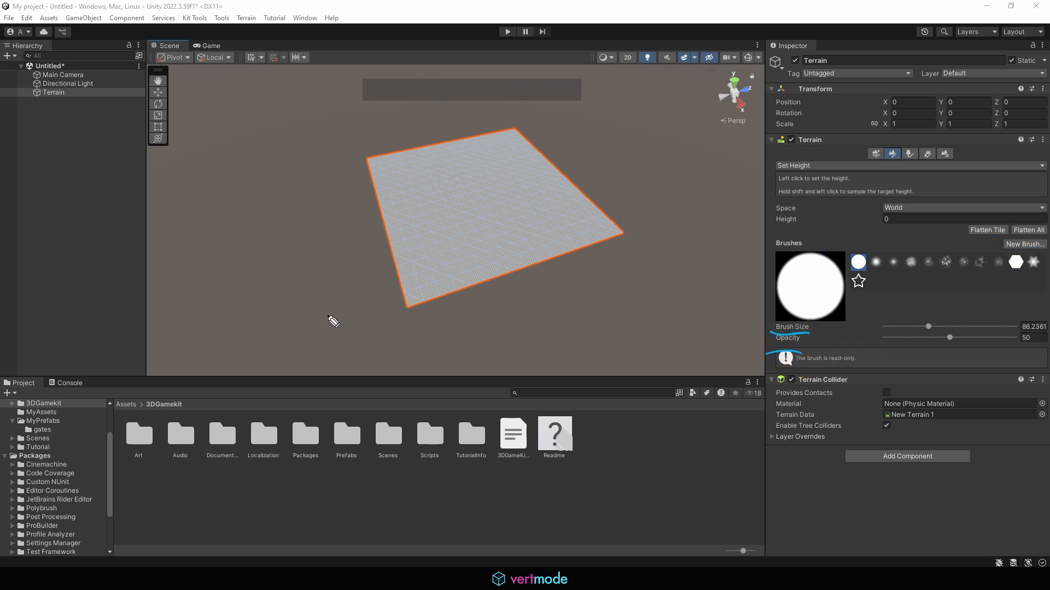
left_click(550, 231)
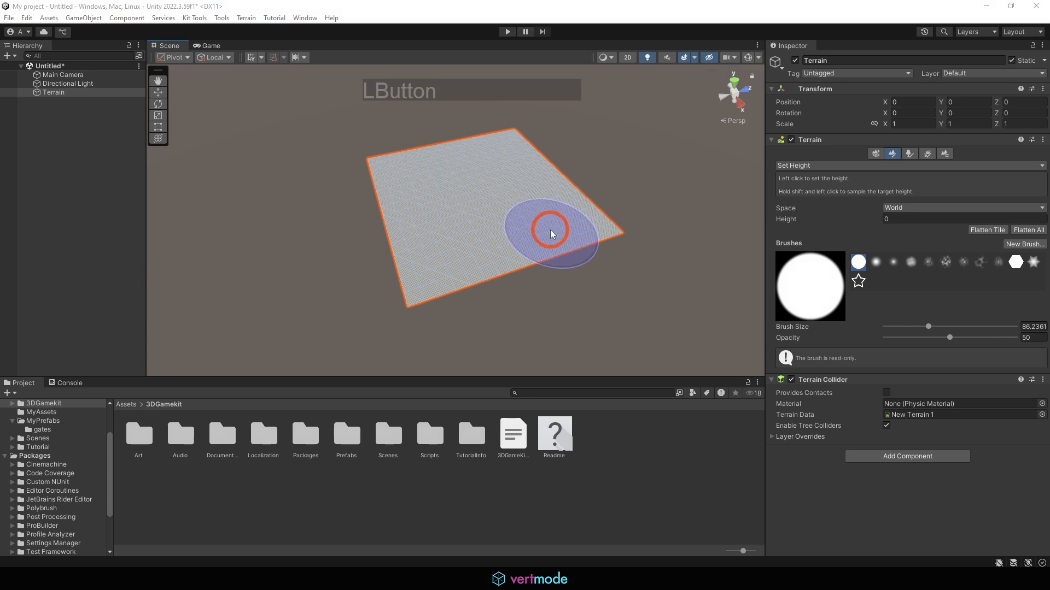
left_click_drag(920, 327, 902, 331)
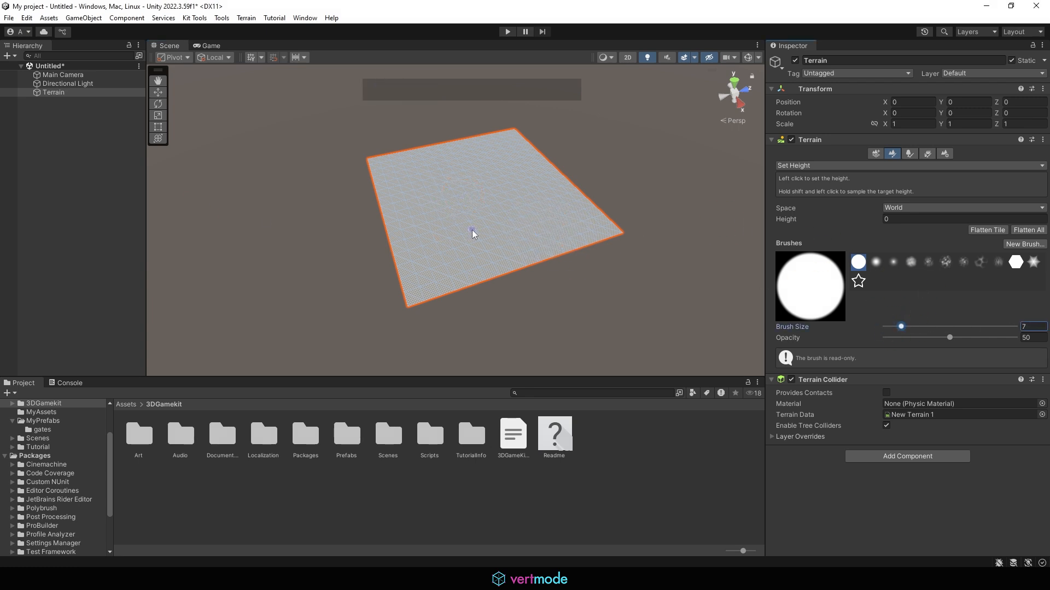
left_click_drag(472, 230, 468, 224, "alt")
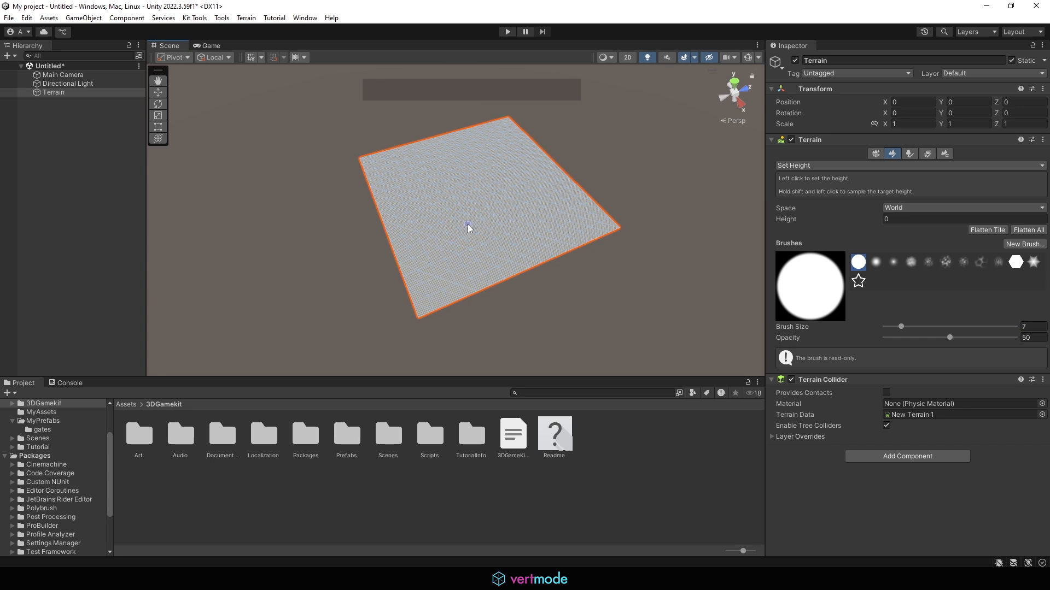
Step: Enlarge and shrink the round brush repeatedly over the terrain, finishing at a size of about 50
key("bracketright")
key("bracketright")
key("bracketright")
key("bracketright")
key("bracketright")
key("bracketright")
key("bracketright")
key("bracketright")
key("bracketright")
key("bracketright")
key("bracketright")
key("bracketright")
key("bracketright")
key("bracketright")
key("bracketright")
key("bracketright")
key("bracketright")
key("bracketright")
key("bracketright")
key("bracketright")
key("bracketleft")
key("bracketleft")
key("bracketleft")
key("bracketleft")
key("bracketleft")
key("bracketleft")
key("bracketleft")
key("bracketleft")
key("bracketleft")
key("bracketleft")
key("bracketleft")
key("bracketleft")
key("bracketleft")
key("bracketleft")
key("bracketleft")
key("bracketleft")
key("bracketleft")
key("bracketleft")
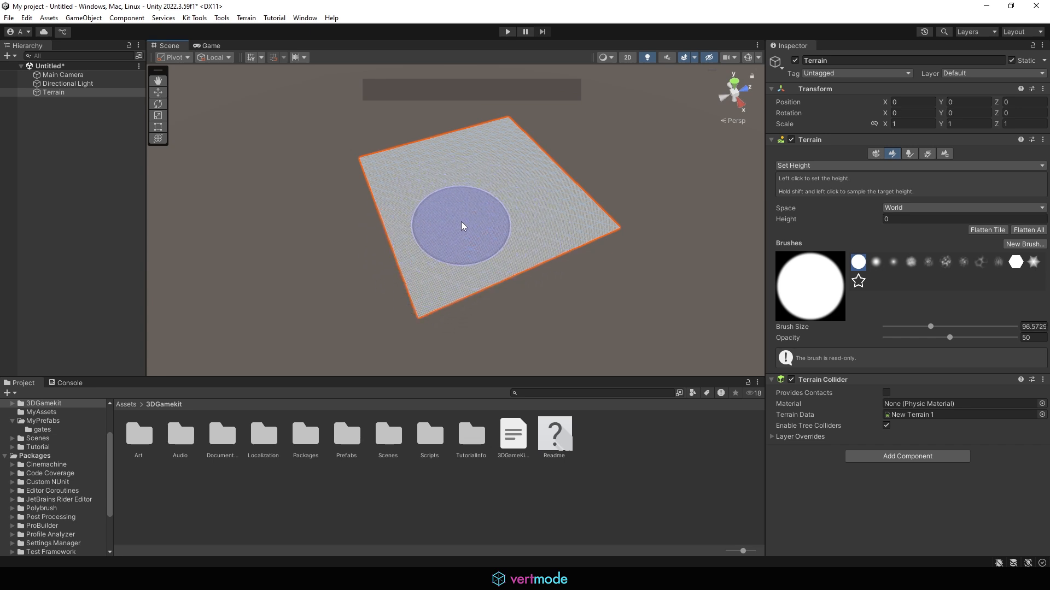
key("bracketright")
key("bracketright")
key("bracketright")
key("bracketright")
key("bracketright")
key("bracketright")
key("bracketright")
key("bracketright")
key("bracketright")
key("bracketright")
key("bracketright")
key("bracketright")
key("bracketright")
key("bracketright")
key("bracketright")
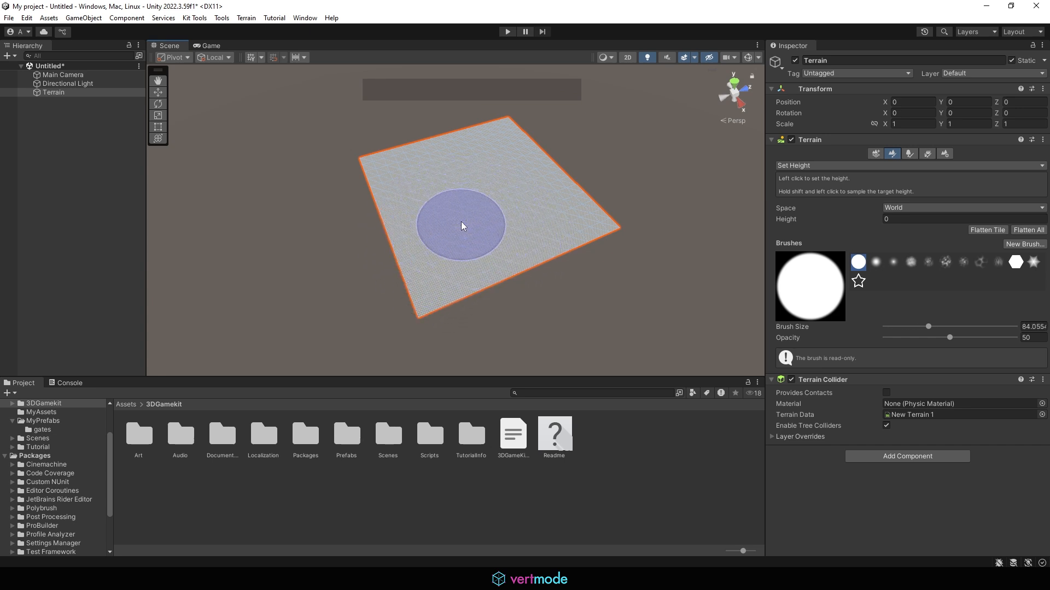
key("bracketleft")
key("bracketleft")
key("bracketleft")
key("bracketleft")
key("bracketleft")
key("bracketleft")
key("bracketleft")
key("bracketleft")
key("bracketleft")
key("bracketleft")
key("bracketleft")
key("bracketright")
key("bracketright")
key("bracketright")
key("bracketright")
key("bracketright")
key("bracketright")
key("bracketright")
key("bracketright")
key("bracketright")
key("bracketright")
key("bracketright")
key("bracketright")
key("bracketright")
key("bracketright")
key("bracketright")
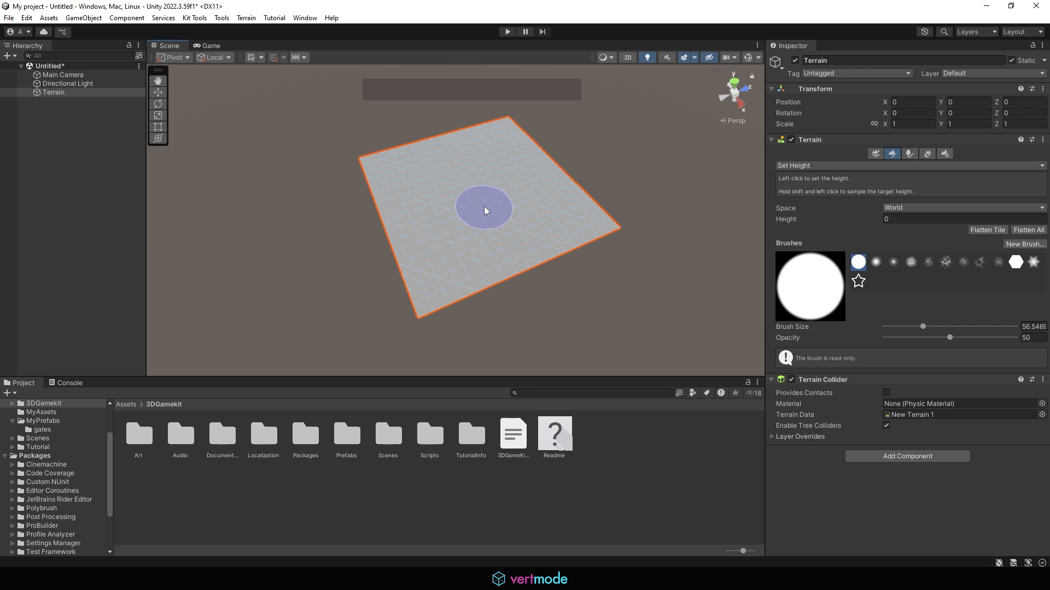
key("bracketleft")
key("bracketleft")
key("bracketleft")
key("bracketleft")
key("bracketleft")
key("bracketleft")
key("bracketleft")
key("bracketleft")
key("bracketleft")
key("bracketleft")
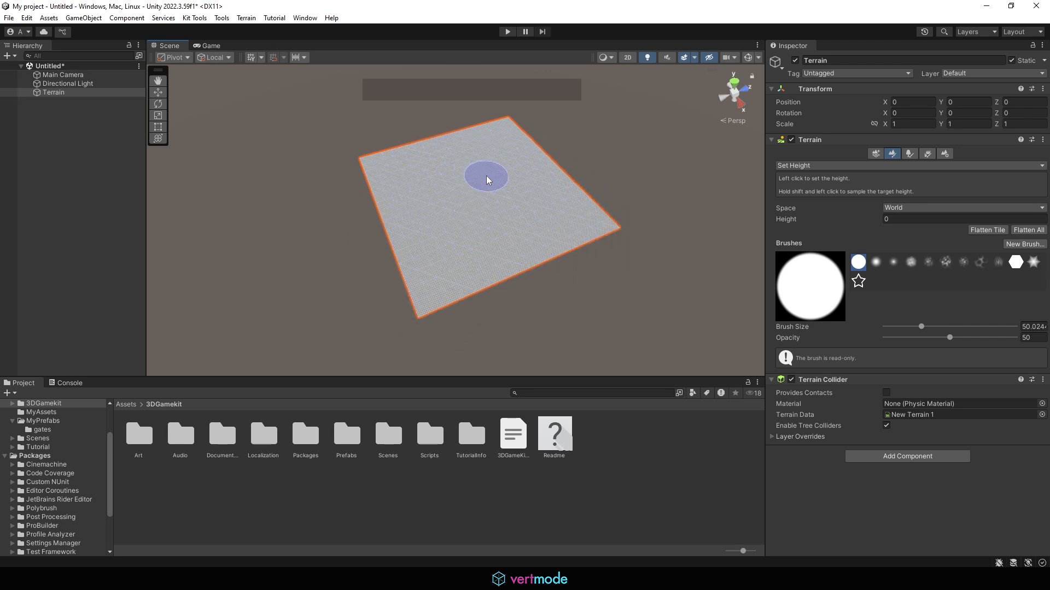
Step: Adjust the round brush to a size of about 59 and set its opacity to 100
key("alt")
key("b")
left_click(517, 191)
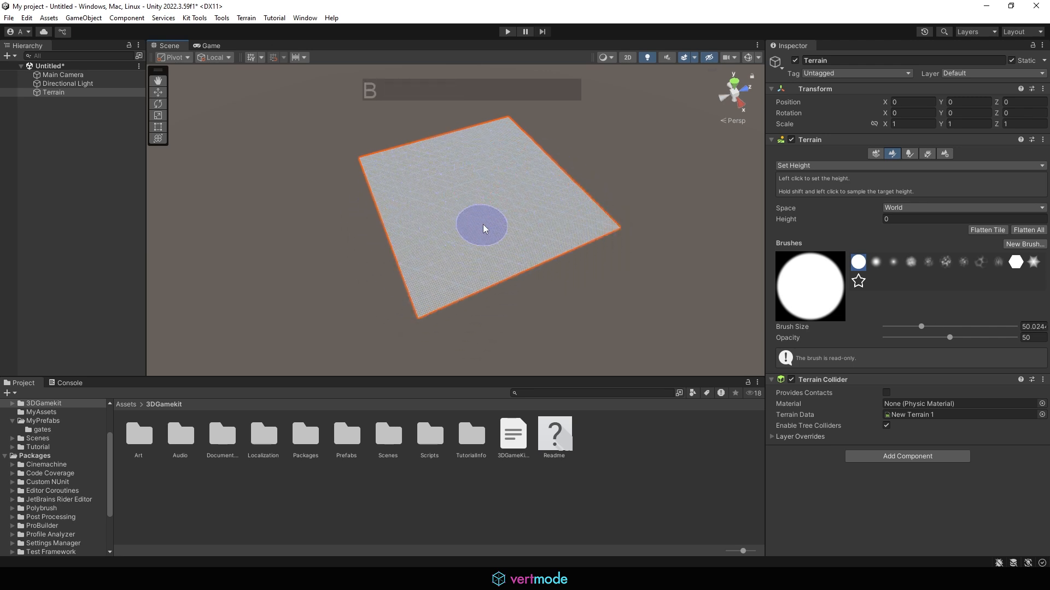
left_click_drag(511, 214, 452, 223, "alt")
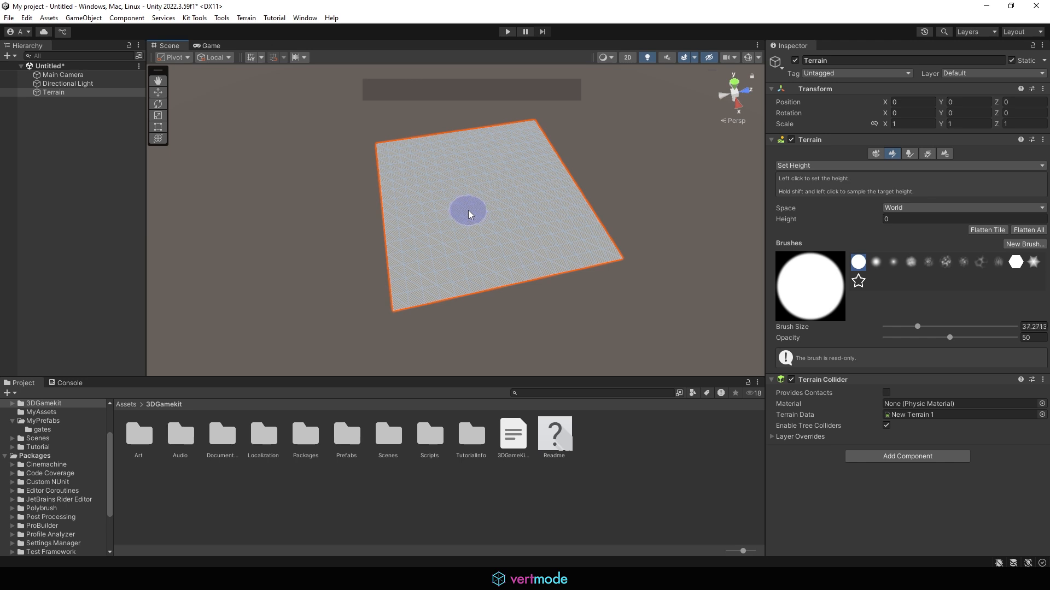
key("bracketright")
key("bracketright")
key("bracketright")
key("bracketright")
key("bracketright")
key("bracketright")
key("bracketright")
key("bracketright")
key("bracketright")
key("bracketright")
key("bracketleft")
key("bracketleft")
key("bracketleft")
key("bracketleft")
key("bracketleft")
key("bracketleft")
key("bracketleft")
key("bracketleft")
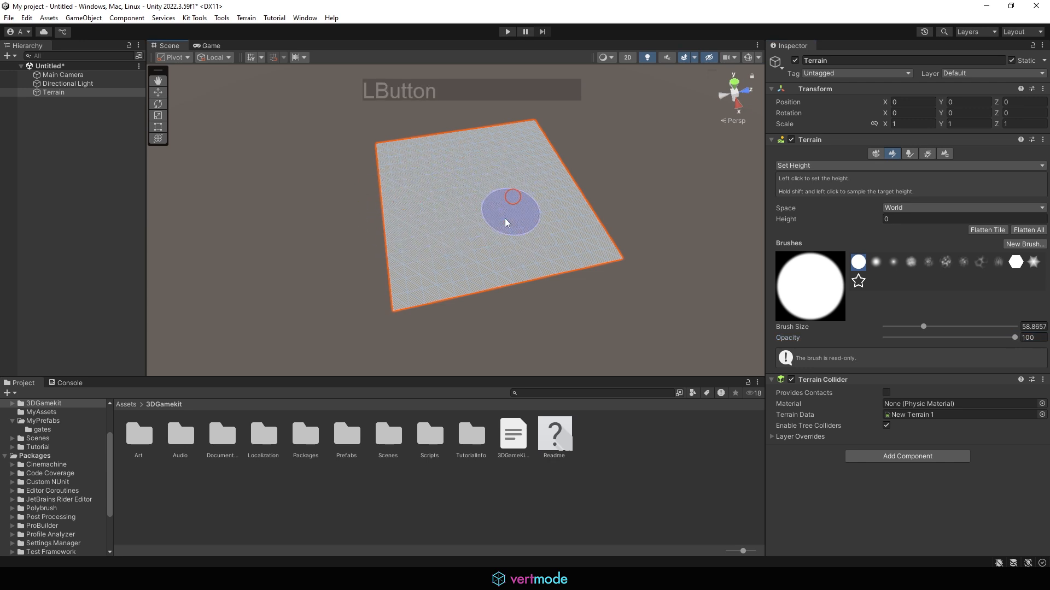
Step: Set the Set Height target to 1 and paint low raised areas in several places across the terrain with the round brush
left_click_drag(536, 189, 481, 159, "alt")
right_click_drag(480, 159, 707, 235, "alt")
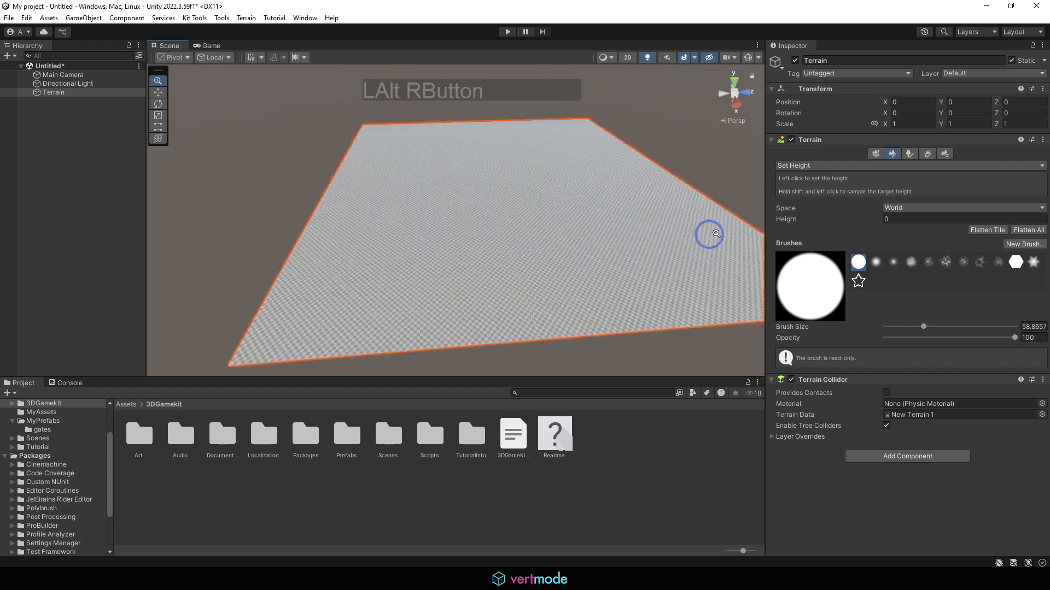
left_click_drag(707, 234, 536, 196, "alt")
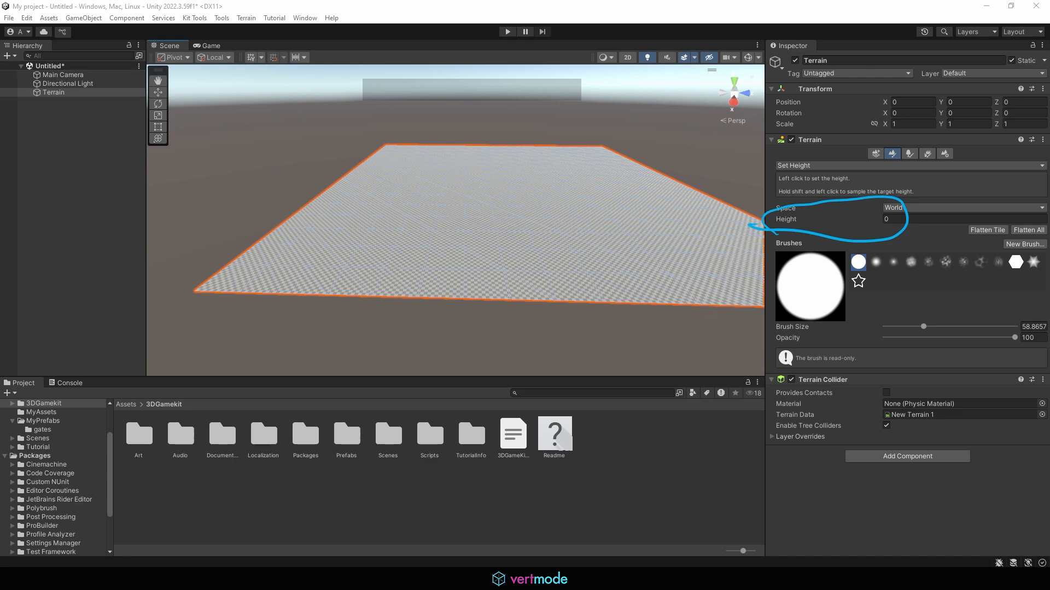
key("Escape")
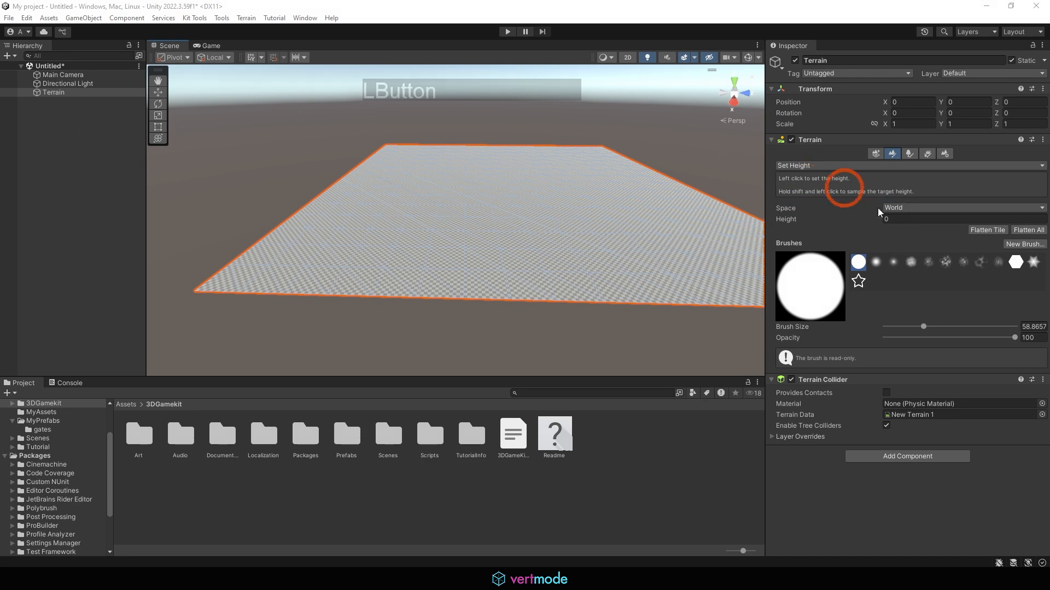
left_click(893, 220)
type("1")
key("Return")
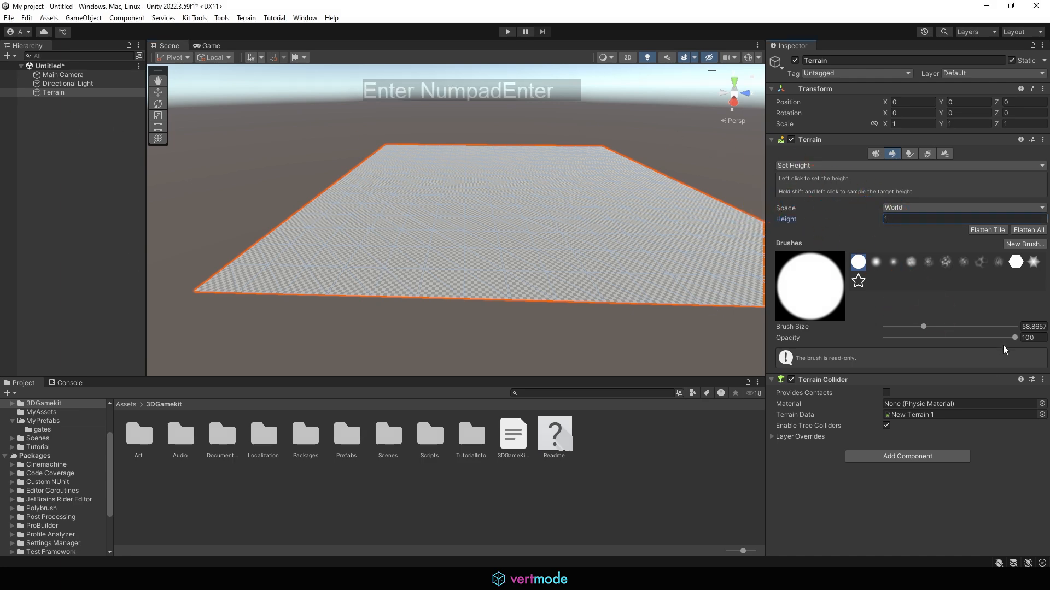
left_click_drag(379, 333, 373, 368, "alt")
left_click(443, 251)
left_click(382, 246)
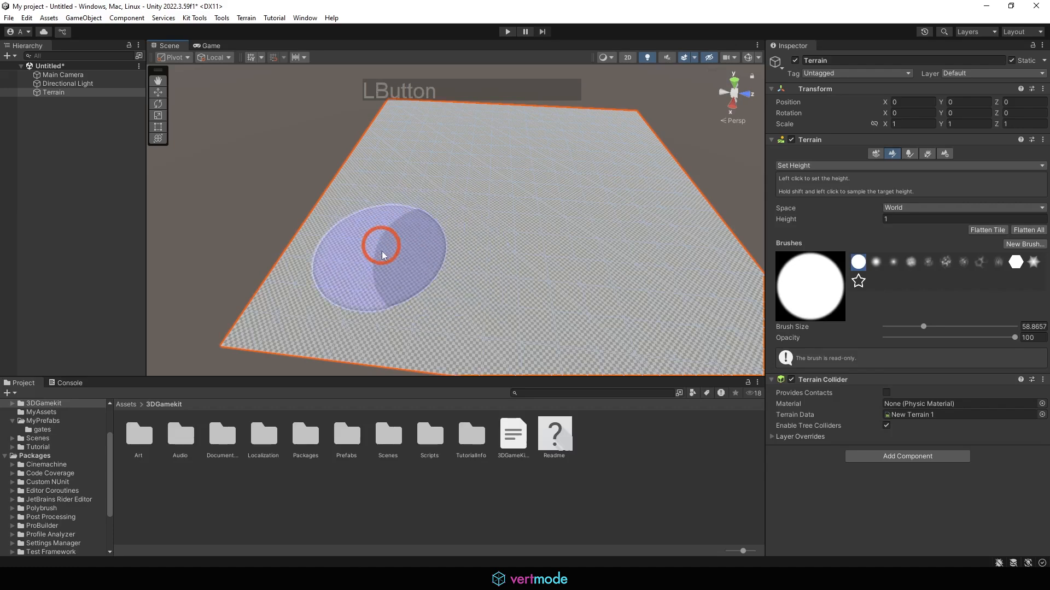
left_click_drag(426, 262, 563, 179, "alt")
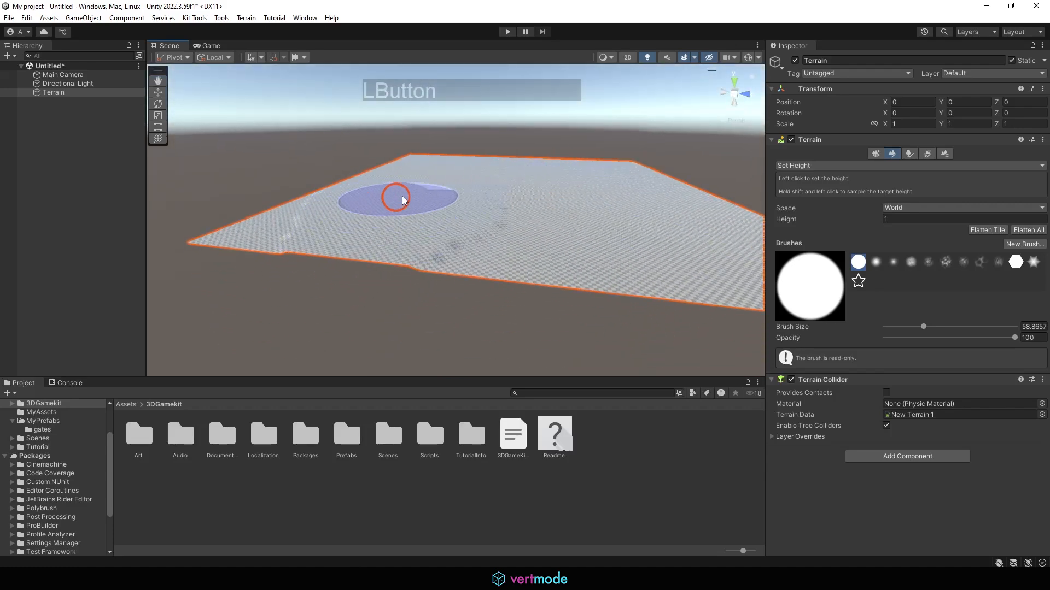
mouse_move(400, 189)
left_mouse_down("alt")
mouse_move(394, 219)
mouse_move(331, 236)
mouse_move(378, 235)
left_mouse_up("alt")
left_click(494, 210)
left_click(494, 176)
left_click_drag(602, 230, 395, 290, "alt")
left_click(578, 235)
left_click(644, 217)
mouse_move(541, 230)
left_mouse_down("alt")
mouse_move(674, 153)
mouse_move(730, 156)
left_mouse_up("alt")
left_click(398, 196)
left_click_drag(257, 197, 389, 218, "alt")
left_click(350, 220)
left_click(373, 202)
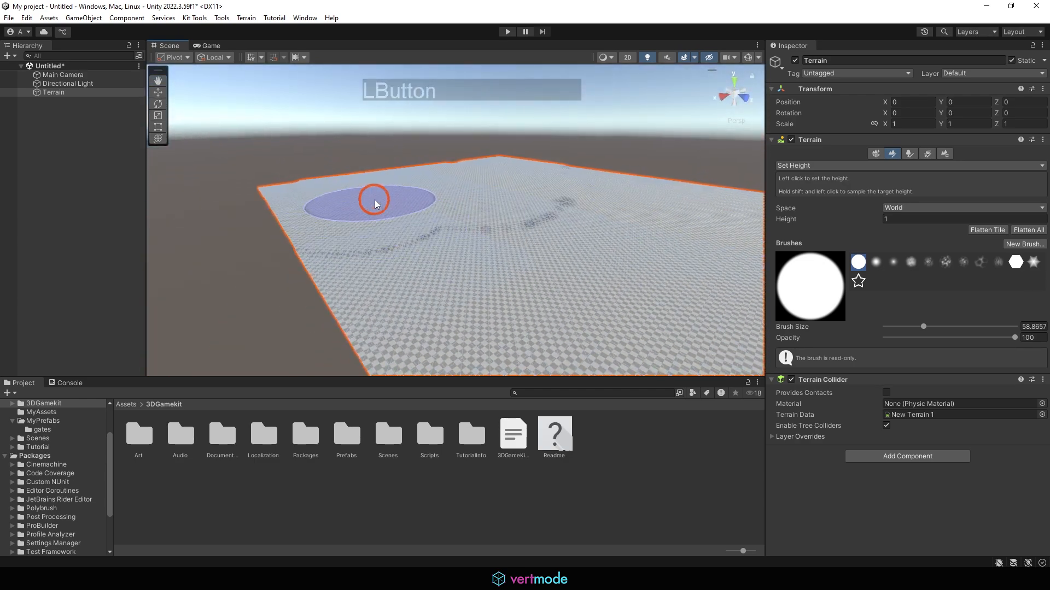
left_click(481, 181)
right_click_drag(445, 206, 485, 202, "alt")
left_click_drag(485, 202, 545, 178, "alt")
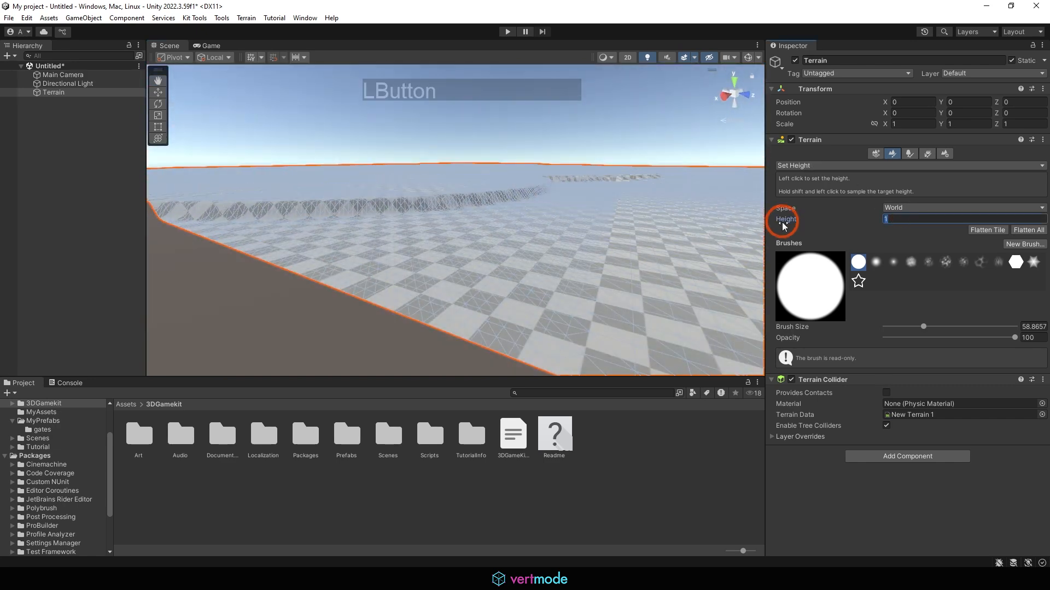
Step: Set the target height to 100 and paint tall columns at one end of the terrain
type("00")
key("Return")
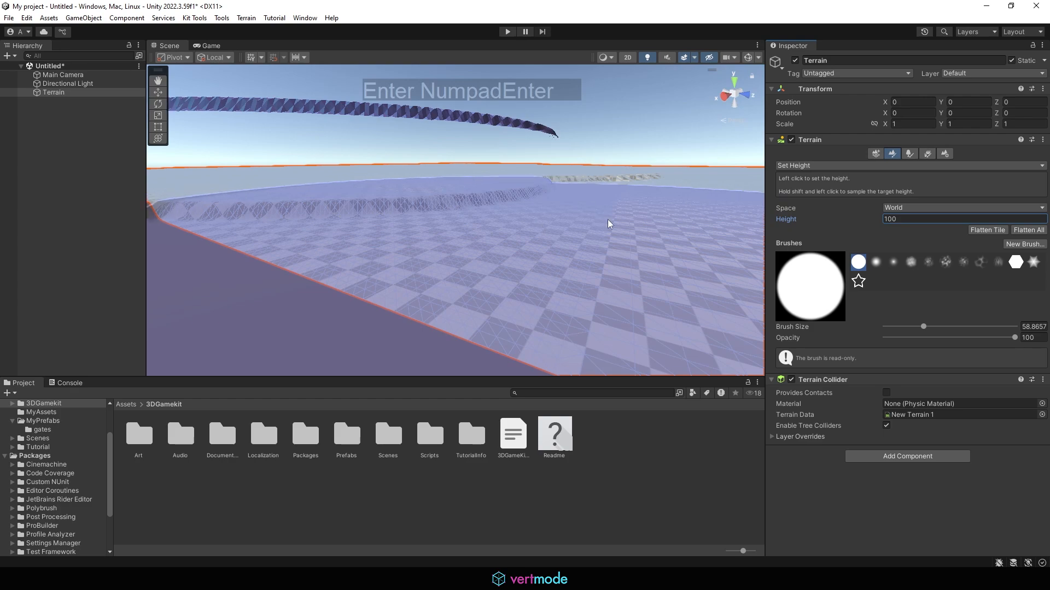
right_click_drag(608, 223, 508, 213, "alt")
left_click_drag(508, 213, 390, 199, "alt")
left_click(493, 185)
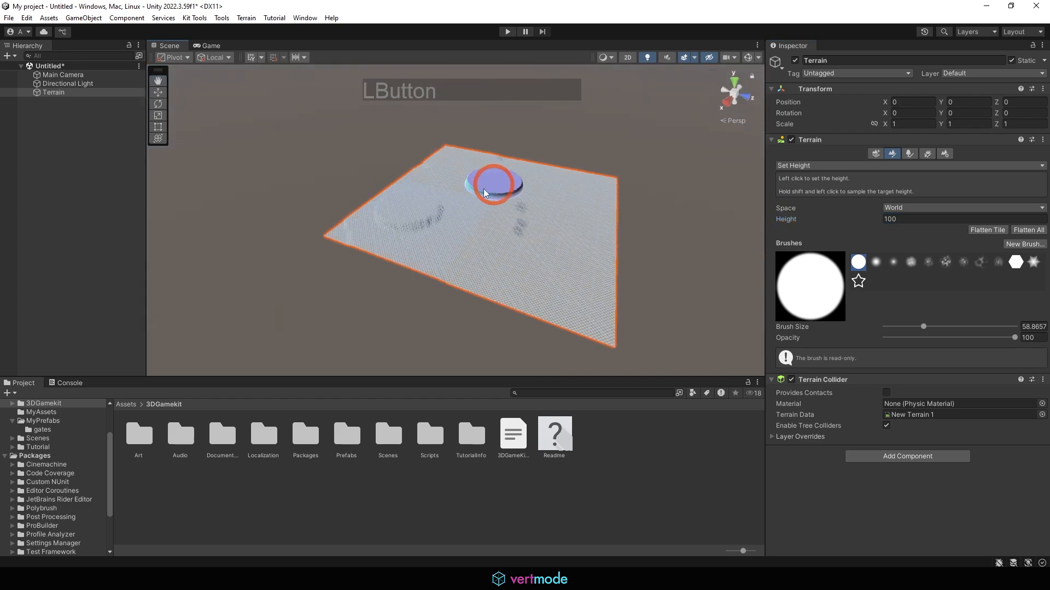
left_click_drag(475, 202, 458, 180, "alt")
right_click_drag(465, 180, 659, 183, "alt")
left_click(381, 203)
left_click_drag(381, 202, 405, 198)
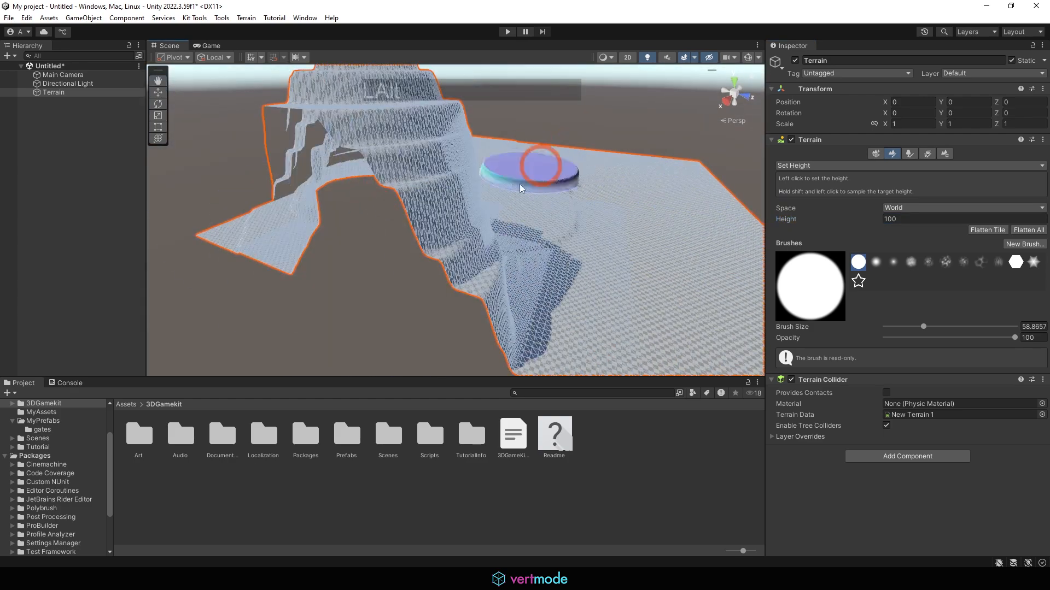
Step: Undo the tall columns painted on the terrain
left_click_drag(521, 187, 499, 207, "alt")
right_click_drag(498, 207, 397, 220, "alt")
mouse_move(397, 220)
left_mouse_down("alt")
mouse_move(381, 248)
mouse_move(387, 171)
left_mouse_up("alt")
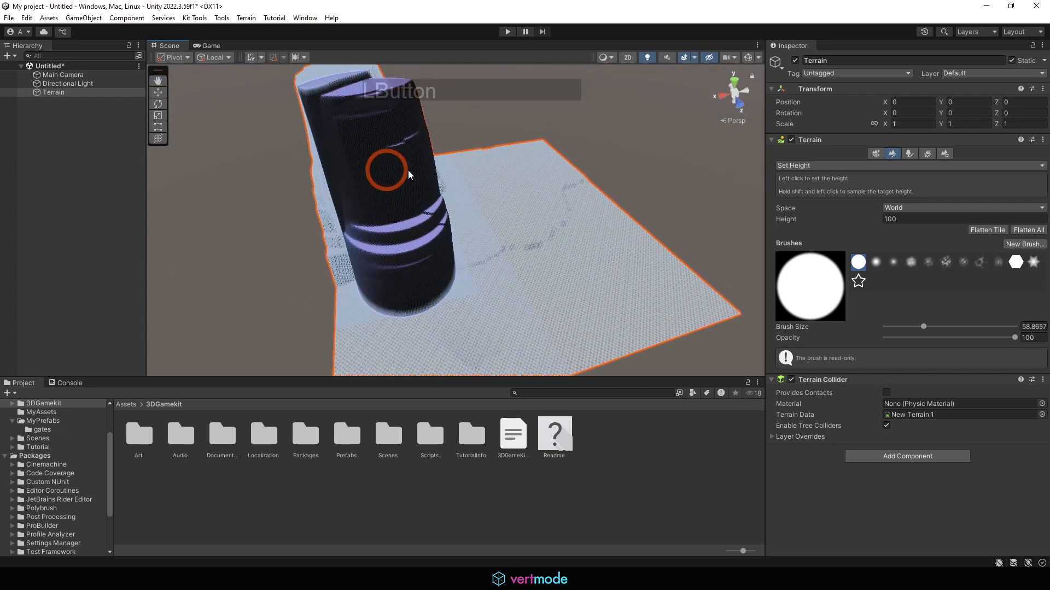
left_click_drag(521, 184, 370, 216, "alt")
key("ctrl+z")
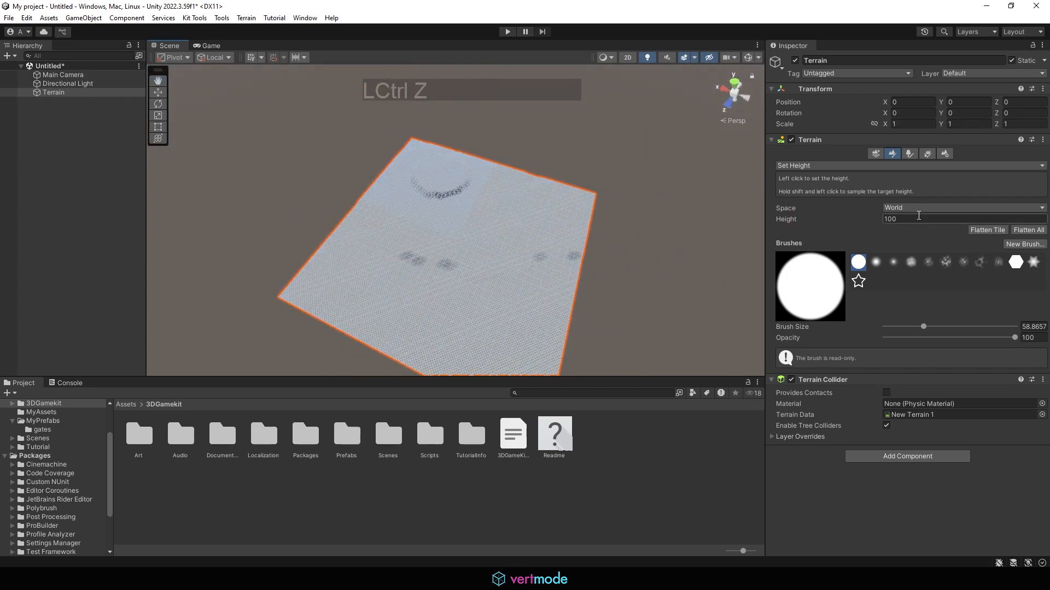
Step: Set the target height back to 1 and paint more low raised ground onto the terrain
key("Return")
left_click(417, 222)
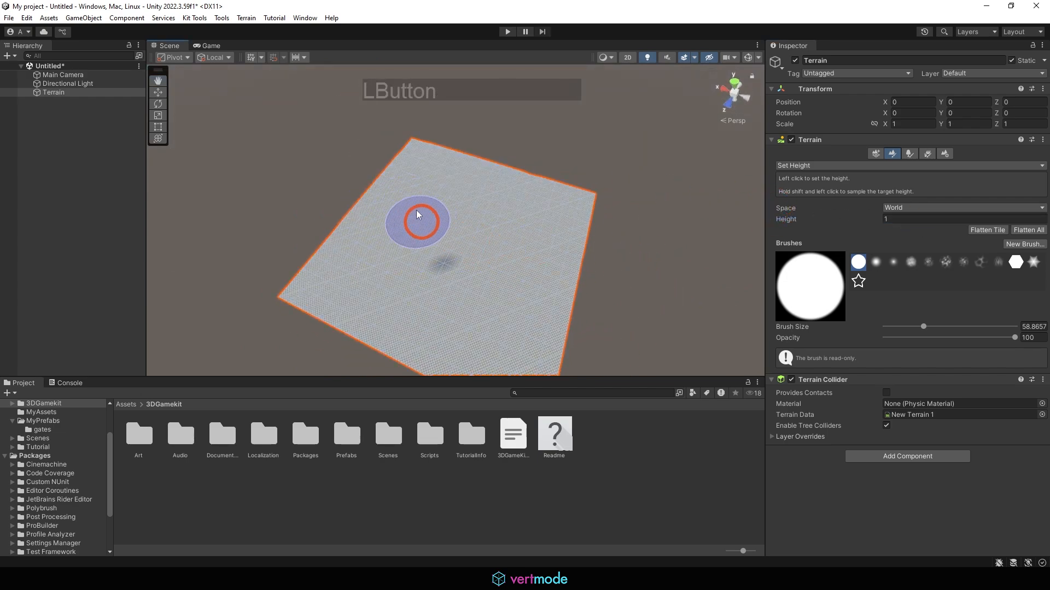
mouse_move(418, 204)
left_mouse_down("alt")
mouse_move(500, 178)
mouse_move(480, 101)
left_mouse_up("alt")
left_click(489, 181)
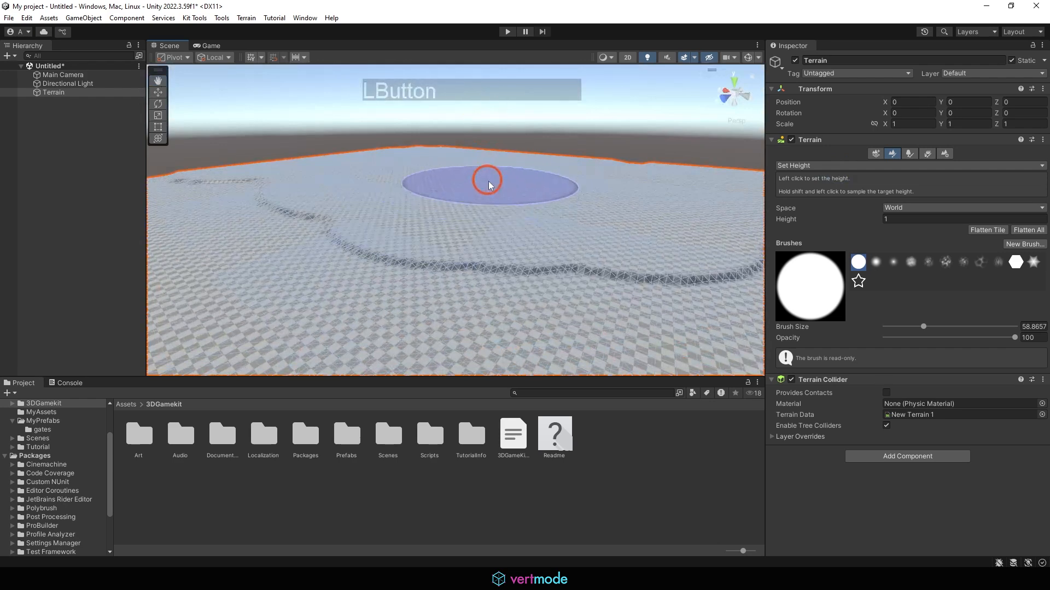
left_click(492, 173)
Step: Check the Space options while keeping World, and set the Set Height target to 100
left_click(894, 209)
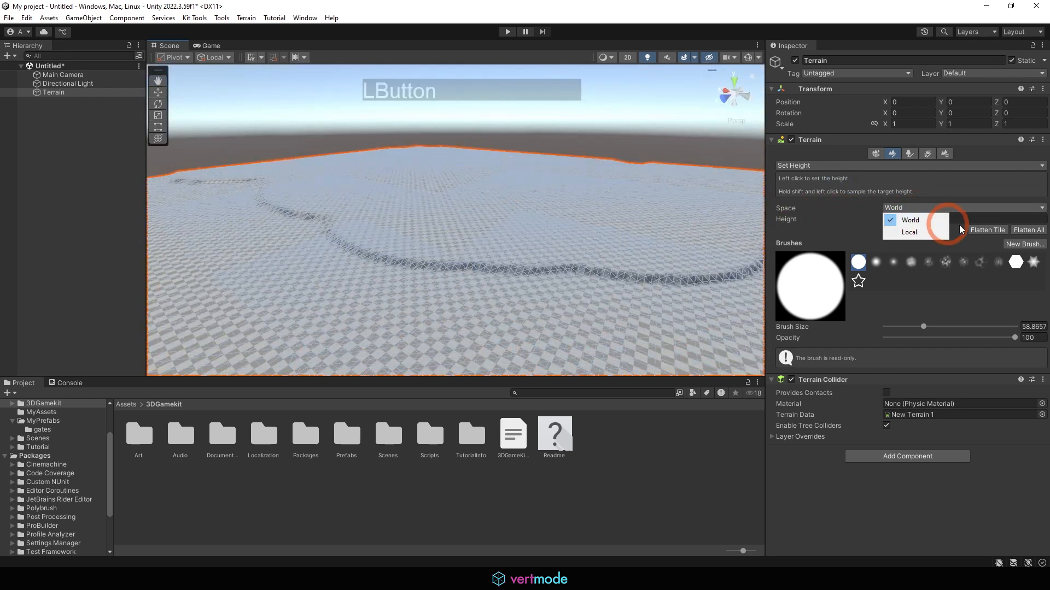
key("Escape")
left_click(842, 218)
type("100")
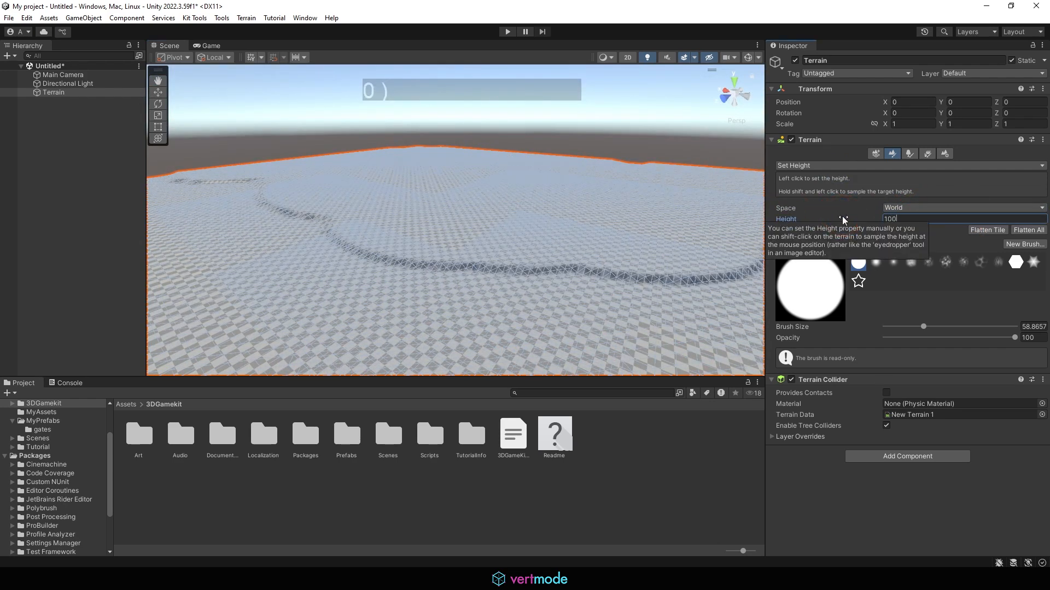
key("Return")
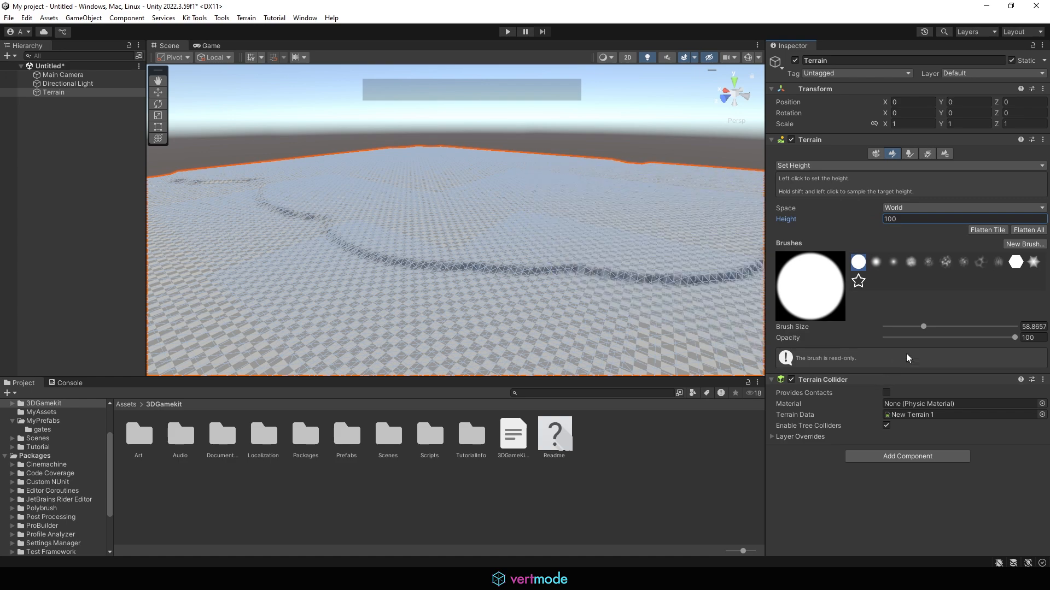
Step: Try painting high ground at one end of the terrain with opacity 29.7 and brush sizes of about 59 and 23, undoing each attempt
left_click_drag(926, 339, 923, 338)
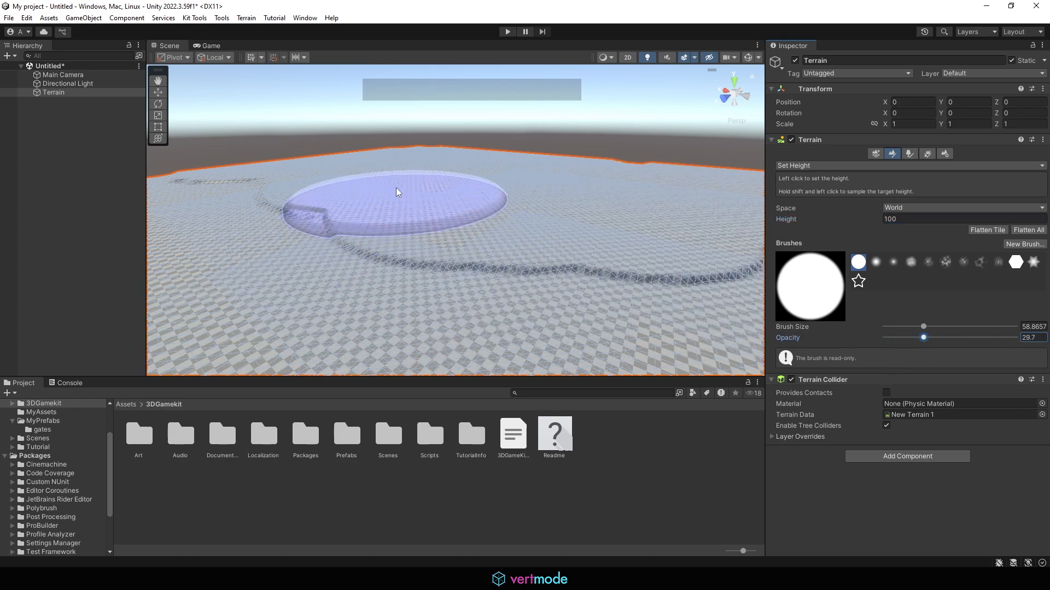
mouse_move(399, 192)
left_mouse_down()
mouse_move(342, 197)
mouse_move(476, 172)
mouse_move(458, 213)
mouse_move(560, 198)
mouse_move(543, 262)
mouse_move(353, 254)
mouse_move(365, 259)
mouse_move(374, 226)
mouse_move(427, 173)
left_mouse_up()
key("ctrl+z")
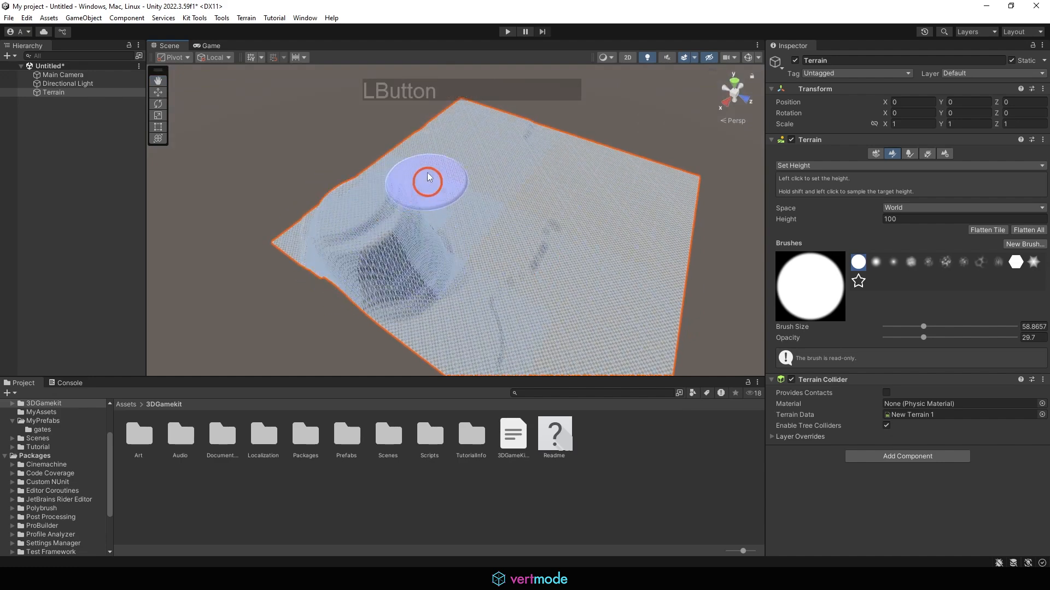
key("ctrl+z")
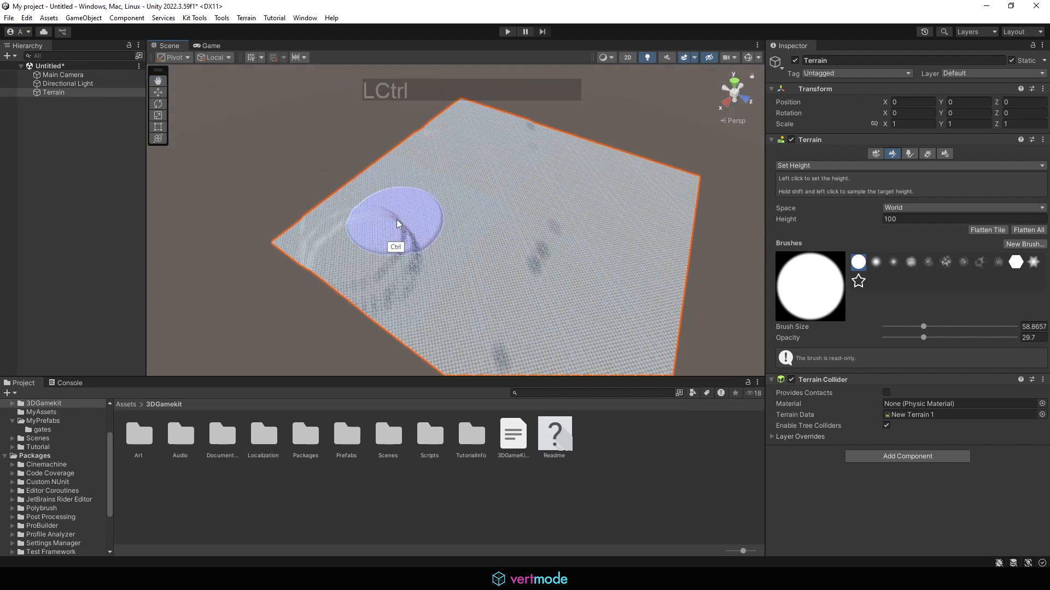
key("ctrl+z")
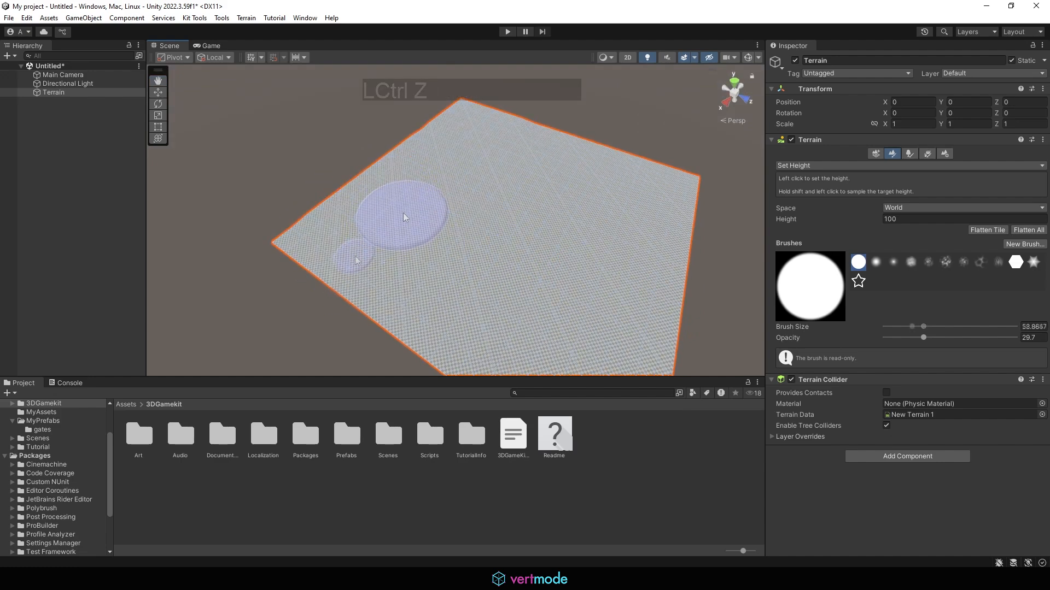
mouse_move(351, 253)
left_mouse_down()
mouse_move(323, 216)
mouse_move(384, 204)
left_mouse_up()
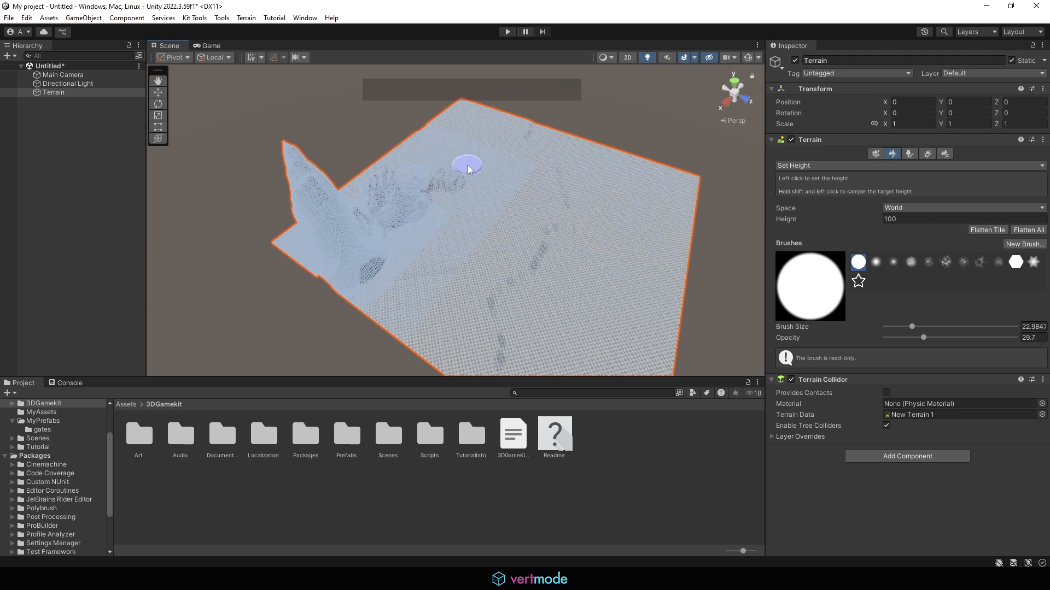
key("ctrl+z")
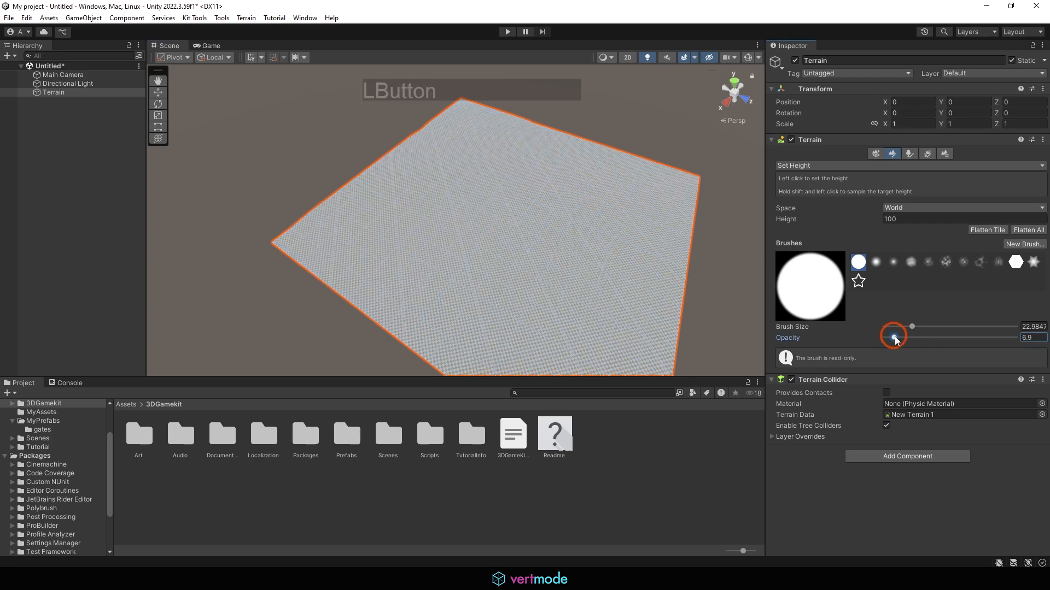
Step: Set the opacity to 8.2, enlarge the brush to about 66.9, and paint gradual hills along one end of the terrain
left_click_drag(895, 339, 897, 339)
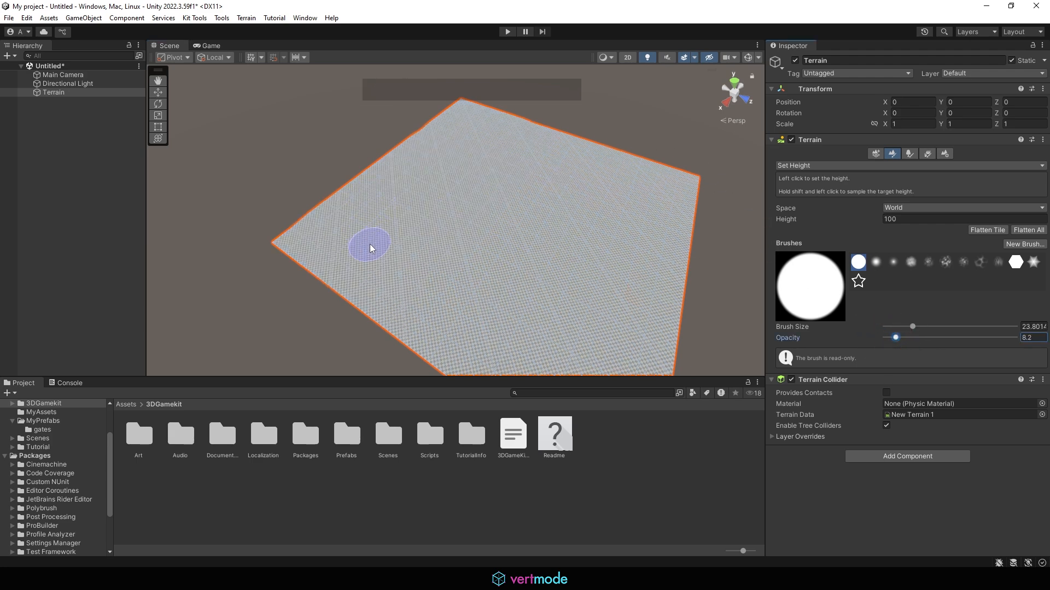
key("]")
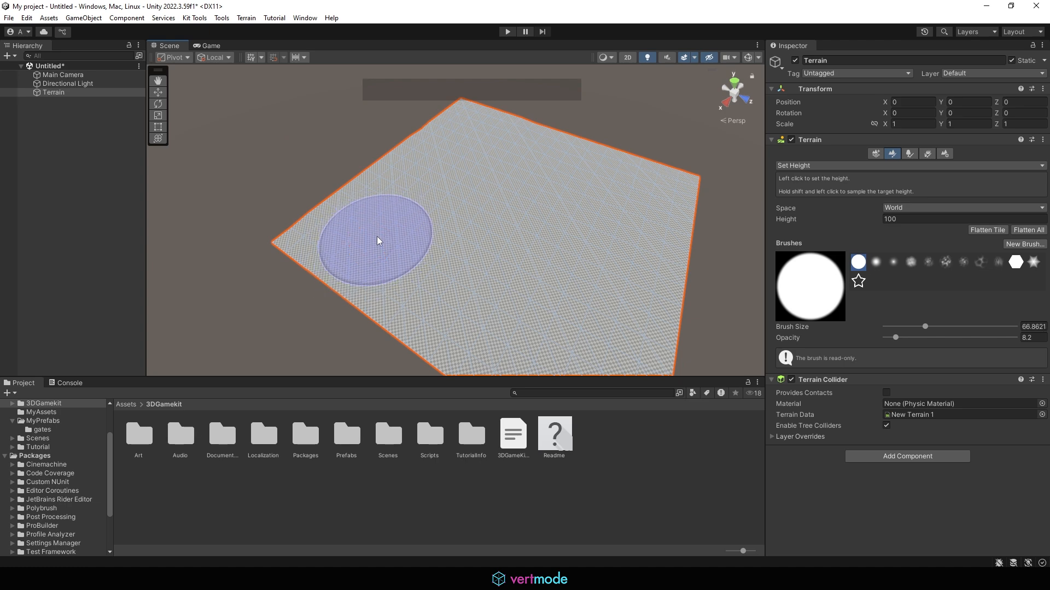
mouse_move(376, 236)
left_mouse_down()
mouse_move(388, 208)
mouse_move(438, 170)
left_mouse_up()
left_click_drag(478, 138, 476, 174, "alt")
mouse_move(556, 218)
left_mouse_down("alt")
mouse_move(555, 246)
mouse_move(581, 187)
mouse_move(589, 197)
mouse_move(468, 179)
left_mouse_up("alt")
left_click_drag(469, 180, 466, 156)
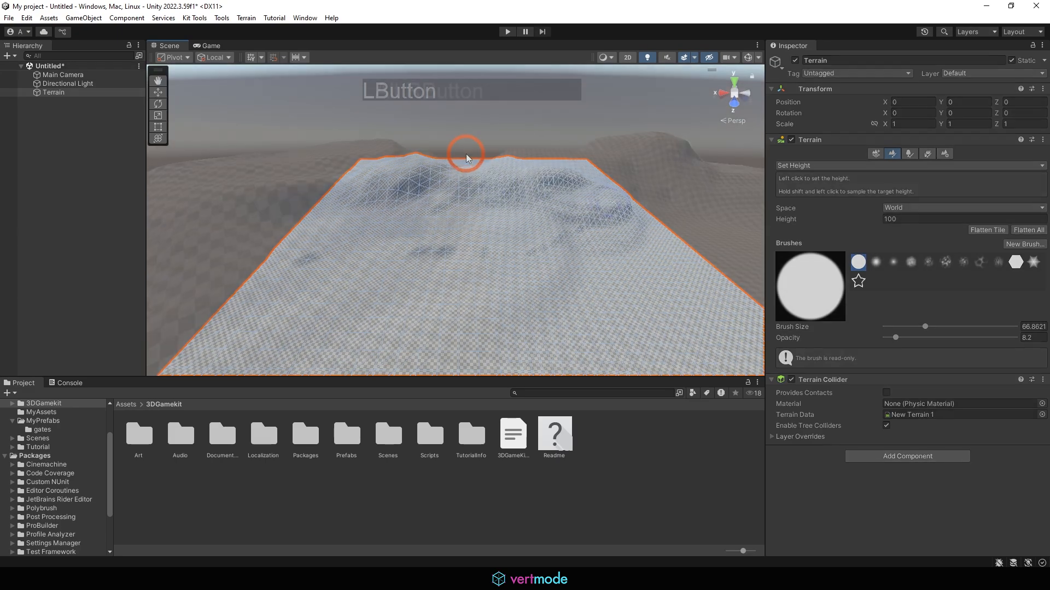
Step: Examine the painted hills and their slopes from several angles and distances
left_click_drag(459, 164, 410, 171, "alt")
left_click_drag(410, 171, 492, 213, "alt")
right_click_drag(492, 213, 546, 235, "alt")
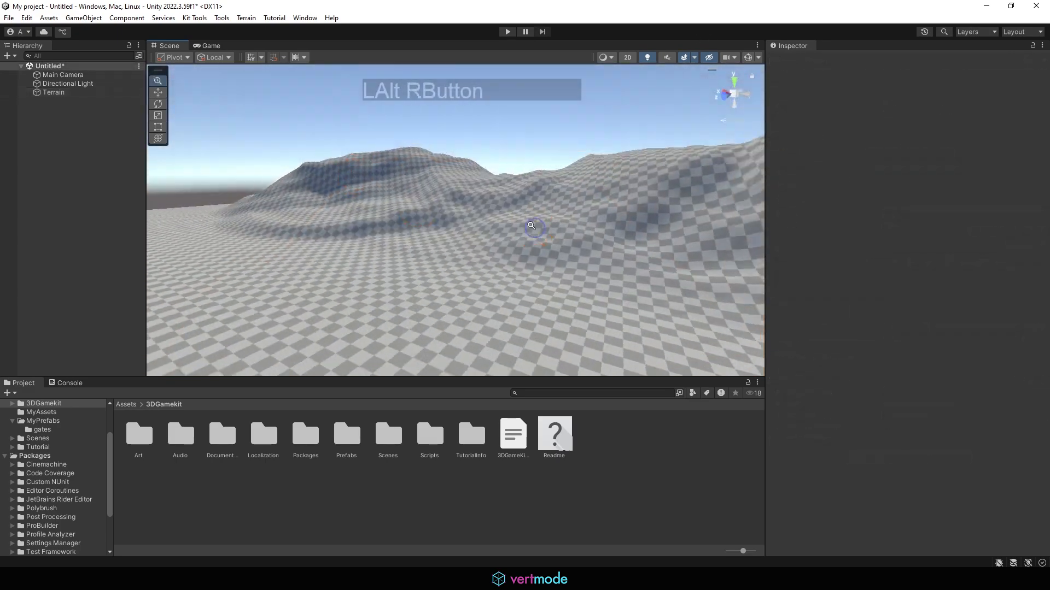
mouse_move(546, 236)
middle_mouse_down("alt")
mouse_move(429, 201)
mouse_move(492, 210)
middle_mouse_up("alt")
right_click_drag(492, 210, 466, 199, "alt")
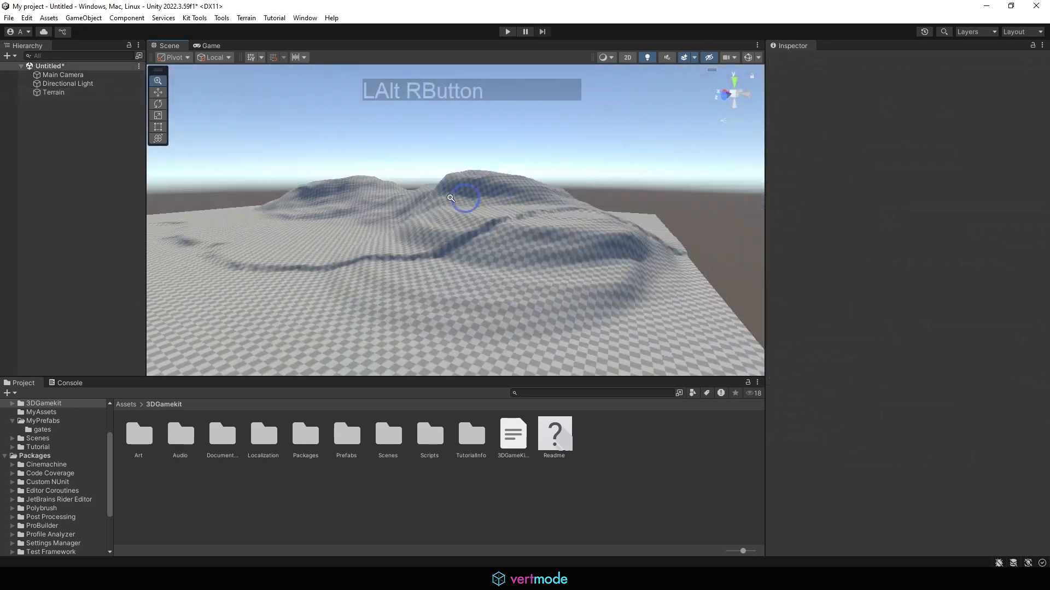
left_click_drag(467, 199, 618, 243, "alt")
right_click_drag(619, 244, 476, 185, "alt")
middle_click_drag(476, 186, 461, 148, "alt")
left_click_drag(462, 147, 516, 193, "alt")
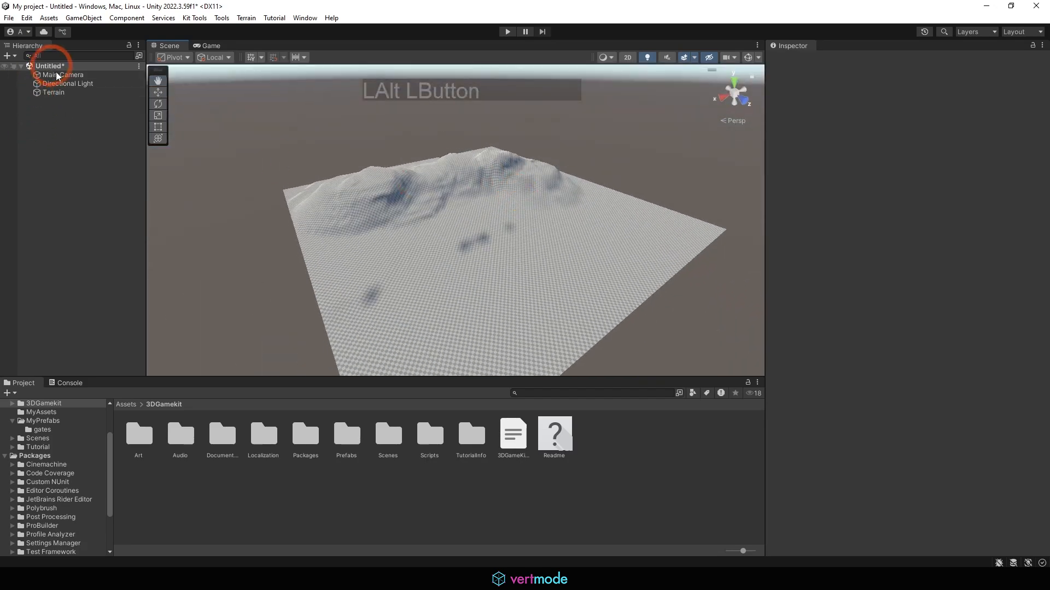
Step: Reselect the terrain and choose the irregular cloud-shaped brush instead of the solid round one
left_click(61, 93)
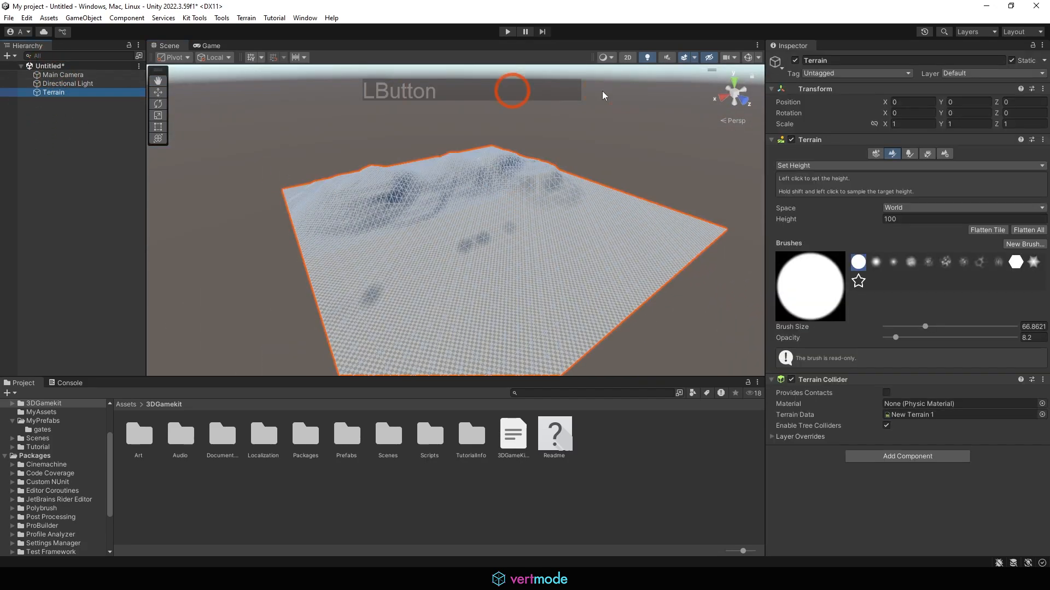
left_click(912, 263)
middle_click_drag(503, 221, 498, 143, "alt")
left_click_drag(490, 172, 465, 217, "alt")
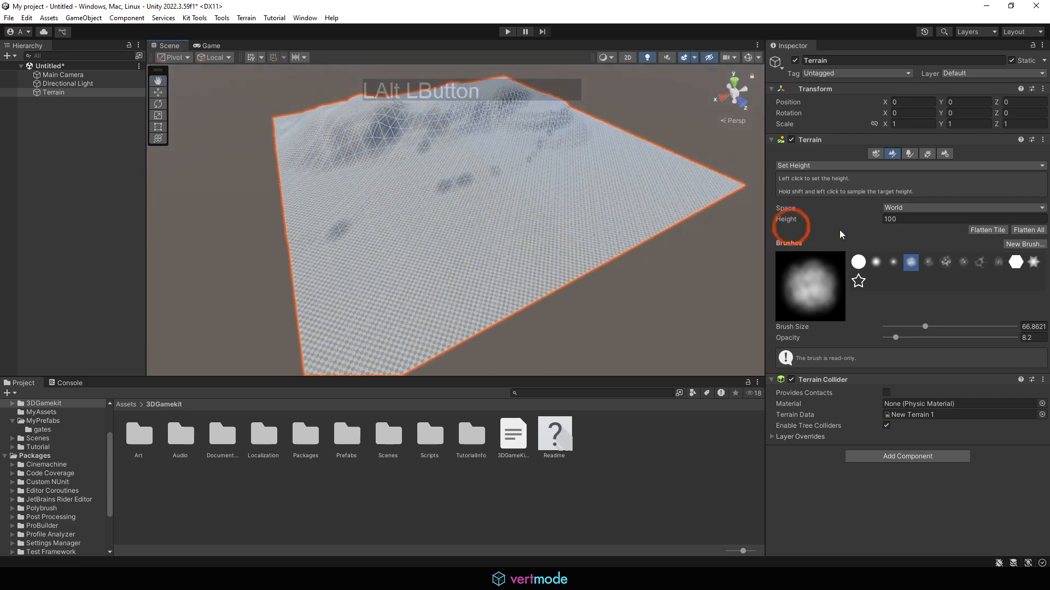
left_click(872, 263)
left_click(859, 264)
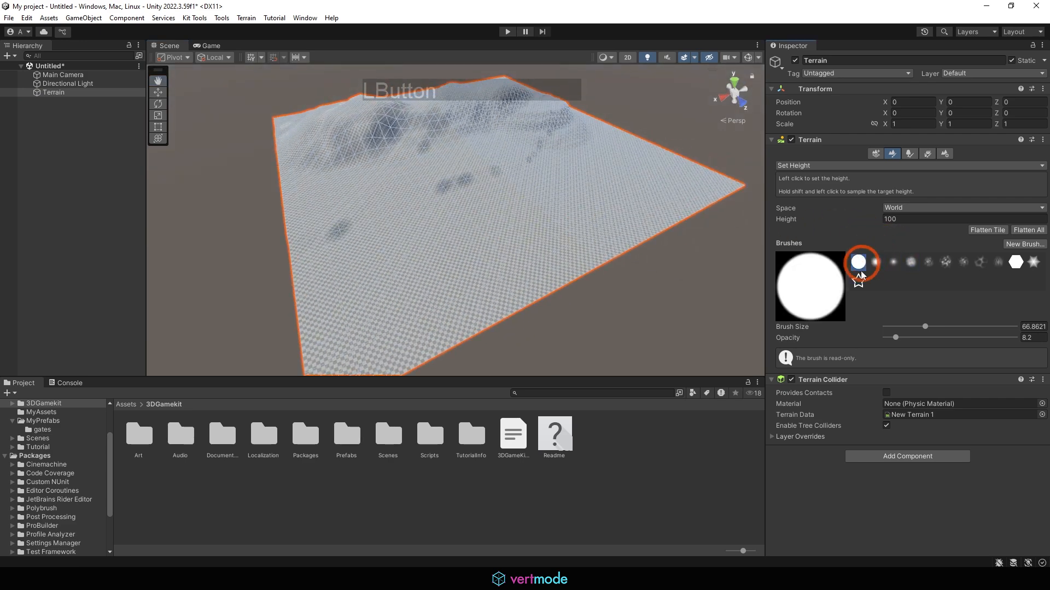
left_click(910, 262)
Step: Paint gently raised ground with the cloud-shaped brush on the flat area in front of the hills
left_click_drag(434, 256, 356, 278, "alt")
middle_click_drag(477, 266, 458, 144, "alt")
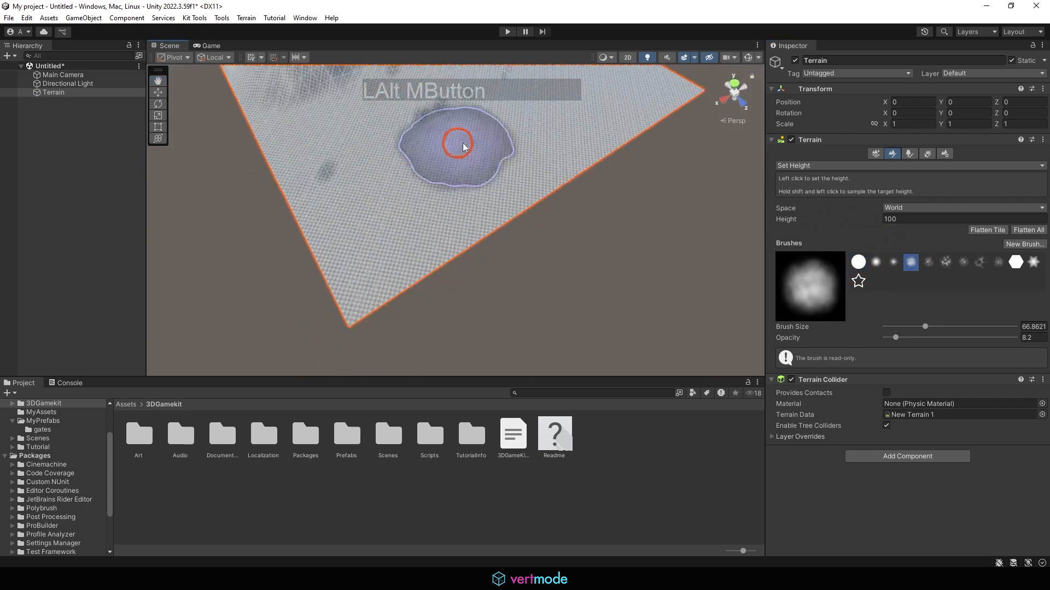
left_click(399, 157)
left_click_drag(399, 158, 445, 89, "alt")
middle_click_drag(445, 89, 427, 297, "alt")
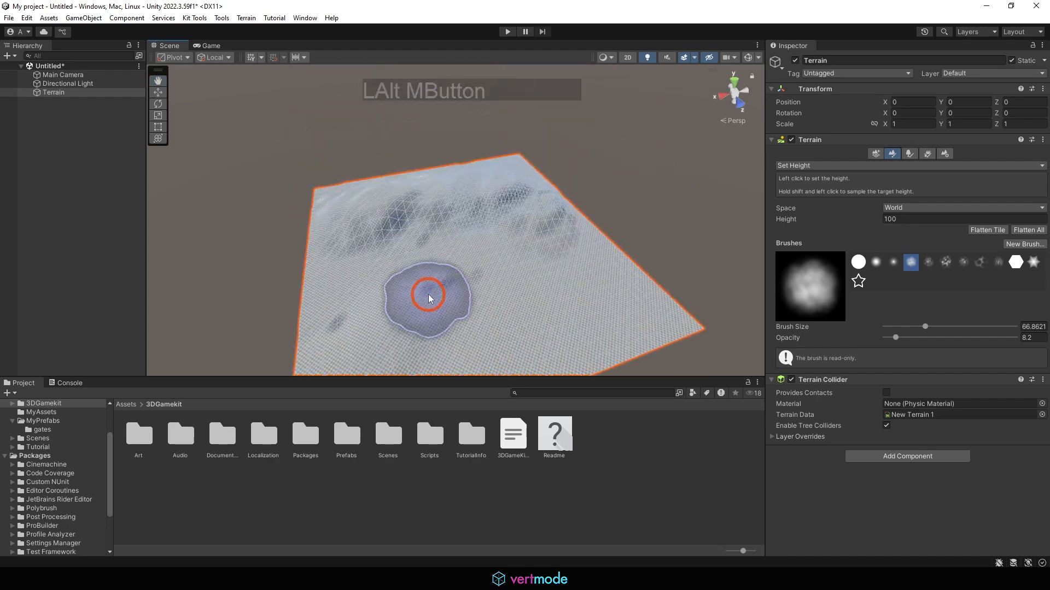
mouse_move(426, 297)
left_mouse_down("alt")
mouse_move(492, 202)
mouse_move(487, 164)
left_mouse_up("alt")
left_click_drag(467, 237, 533, 221)
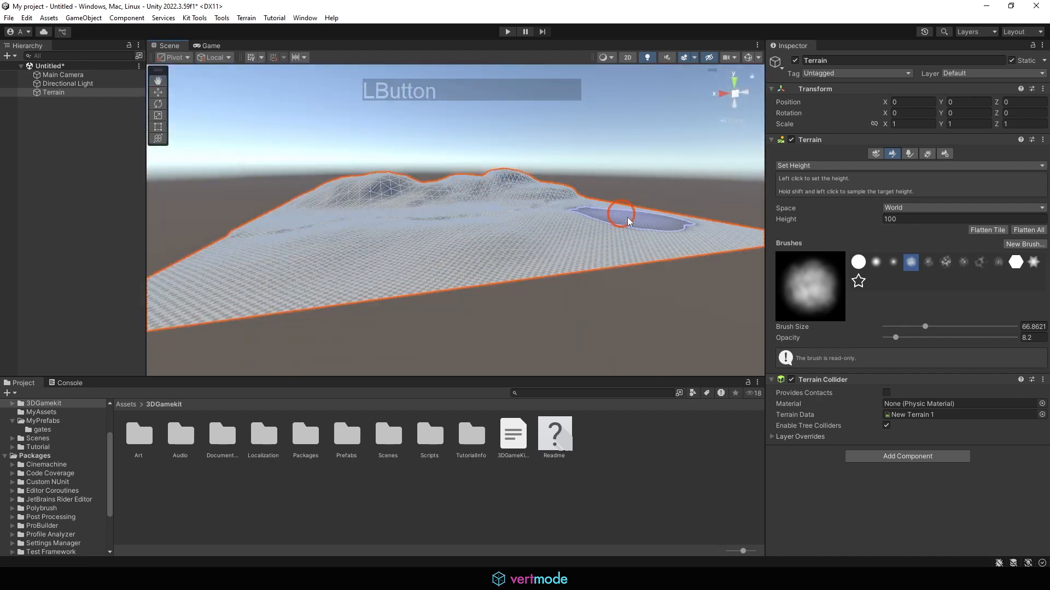
Step: Switch to the streaky brush and paint uneven raised ground across the middle of the terrain
left_click(979, 262)
left_click(998, 262)
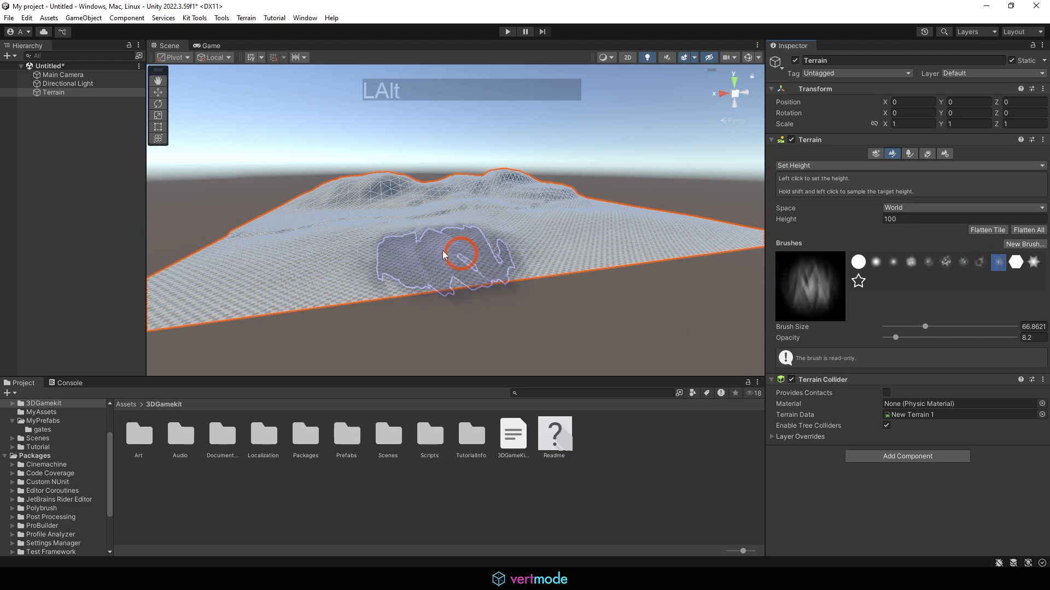
mouse_move(468, 258)
left_mouse_down("alt")
mouse_move(417, 241)
mouse_move(391, 287)
mouse_move(521, 226)
mouse_move(552, 223)
left_mouse_up("alt")
mouse_move(552, 263)
left_mouse_down("alt")
mouse_move(487, 223)
mouse_move(438, 214)
left_mouse_up("alt")
left_click_drag(349, 232, 541, 204)
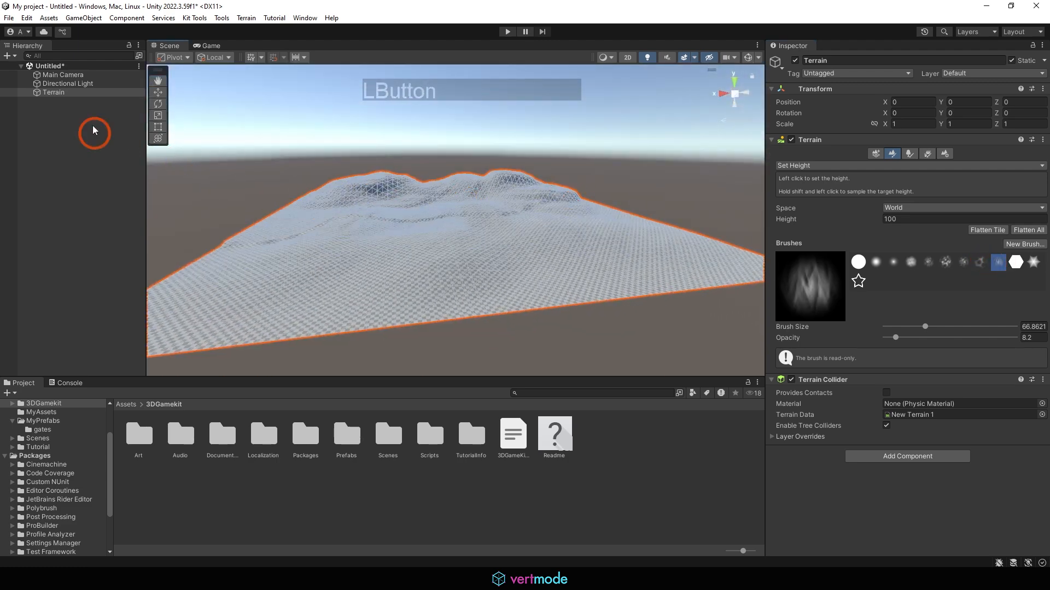
Step: Select the Directional Light and inspect the sculpted terrain without its selection wireframe
left_click(71, 84)
right_click_drag(328, 189, 540, 233, "alt")
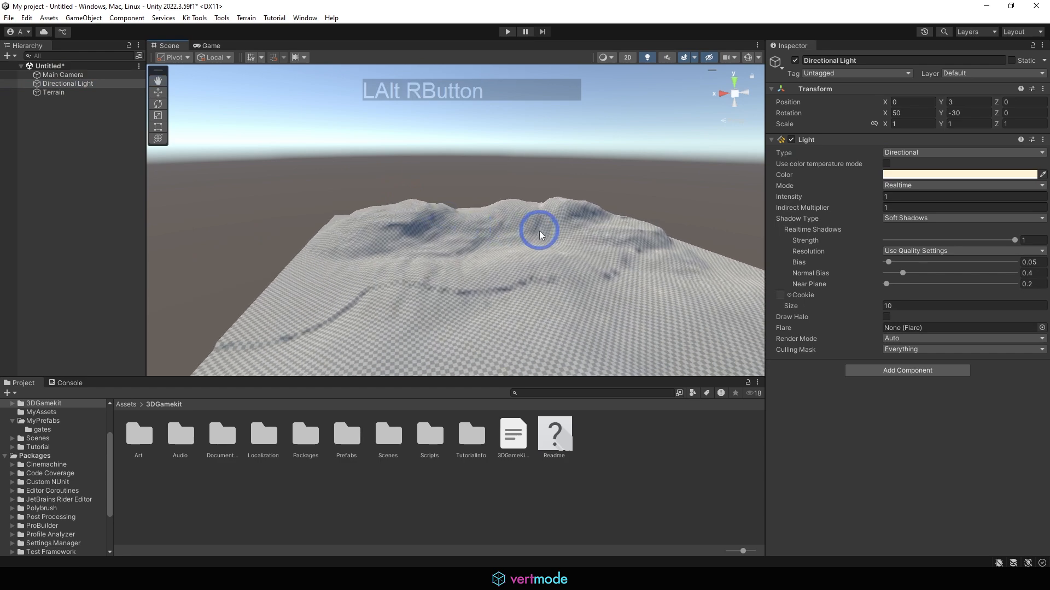
left_click_drag(540, 233, 492, 218, "alt")
Step: Reselect the terrain and change its paint tool to Smooth Height
left_click(53, 92)
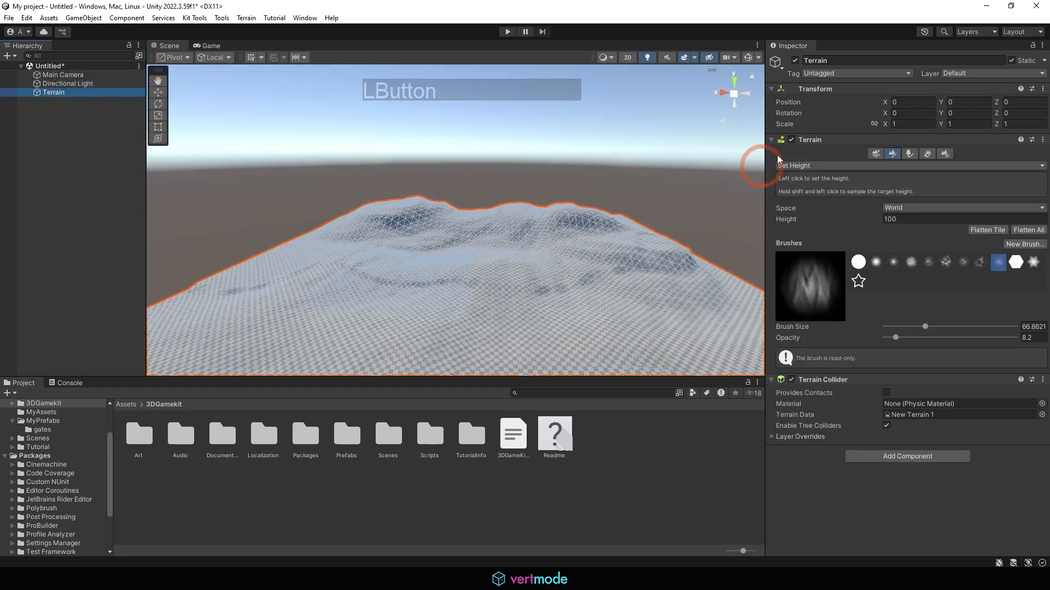
left_click(807, 165)
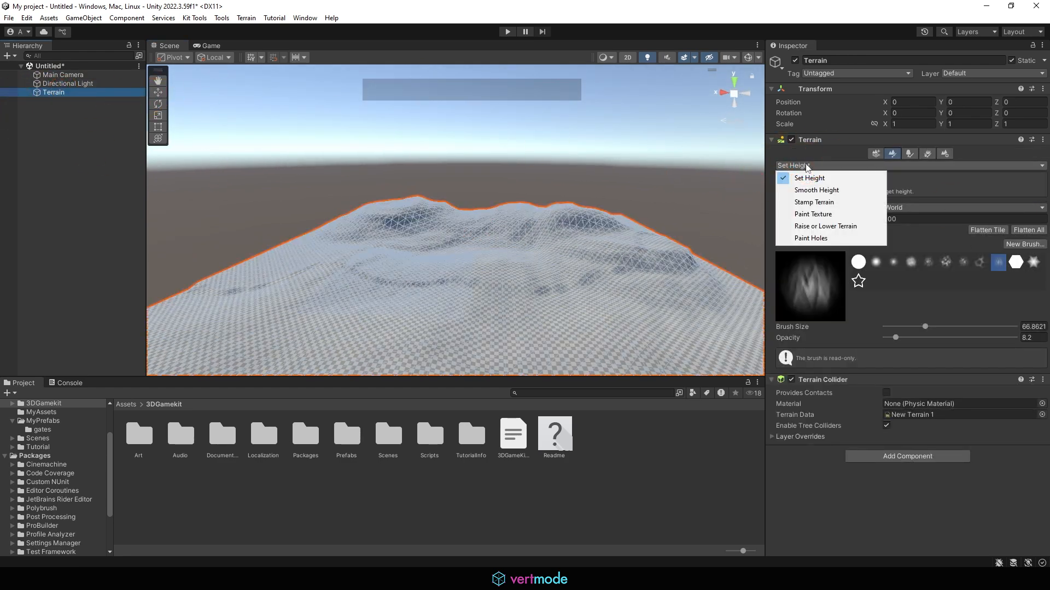
left_click(815, 190)
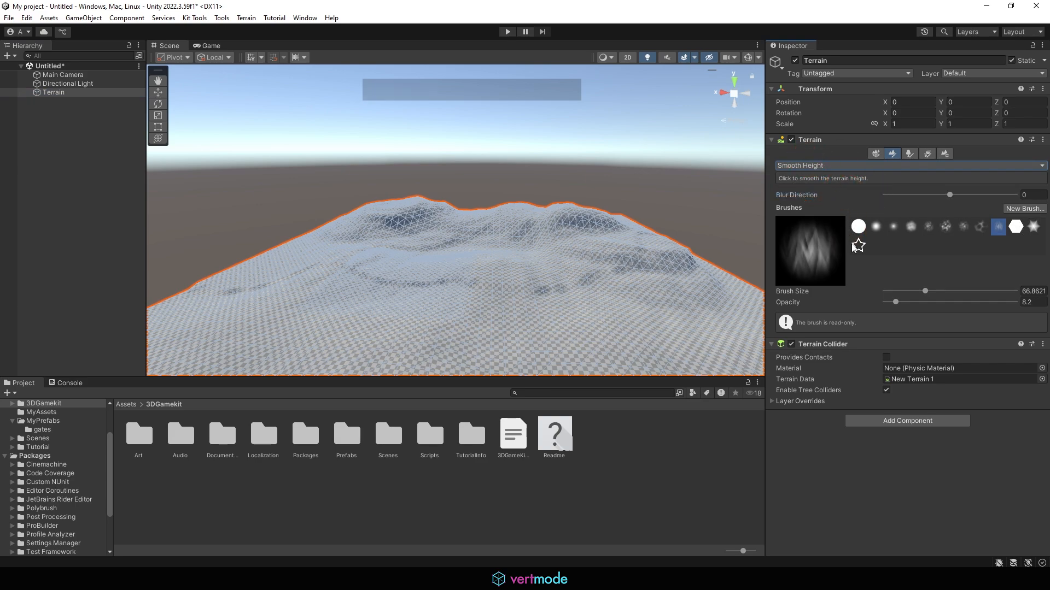
Step: Reduce the smoothing brush size to about 28.7 over the stepped ridge in front of the hills
right_click_drag(531, 206, 573, 250, "alt")
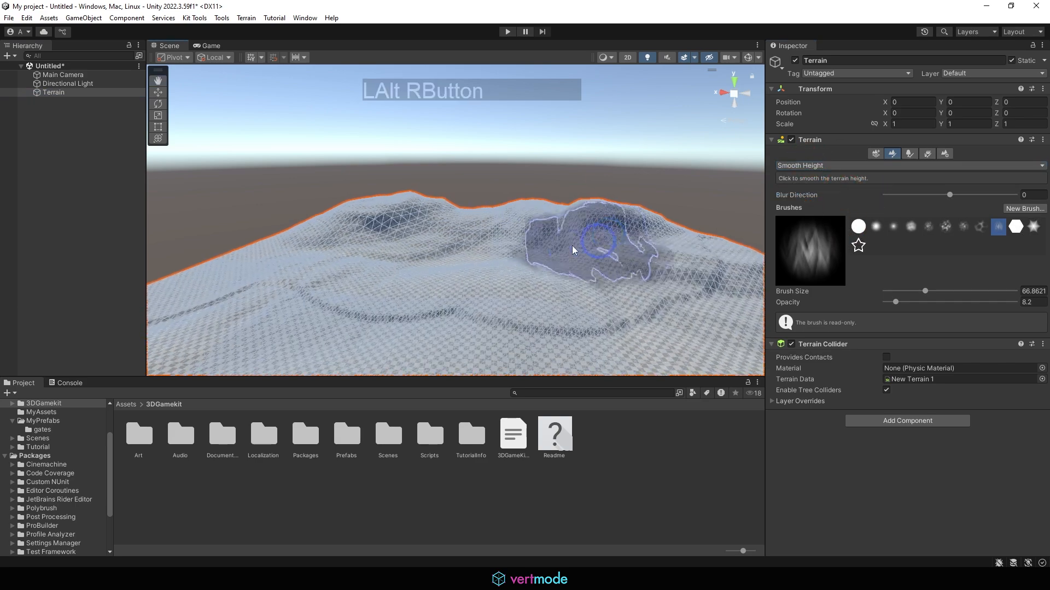
middle_click_drag(570, 250, 599, 202, "alt")
right_click_drag(586, 214, 708, 274, "alt")
middle_click_drag(536, 261, 516, 250, "alt")
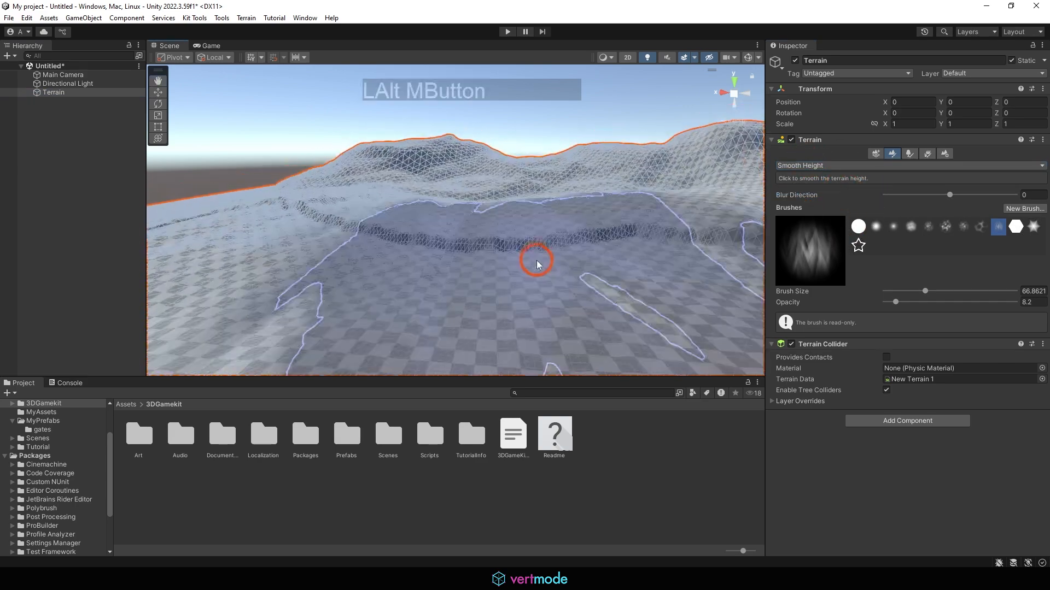
key("bracketleft")
key("bracketleft")
key("bracketleft")
key("bracketleft")
key("bracketleft")
key("bracketleft")
key("bracketleft")
key("bracketleft")
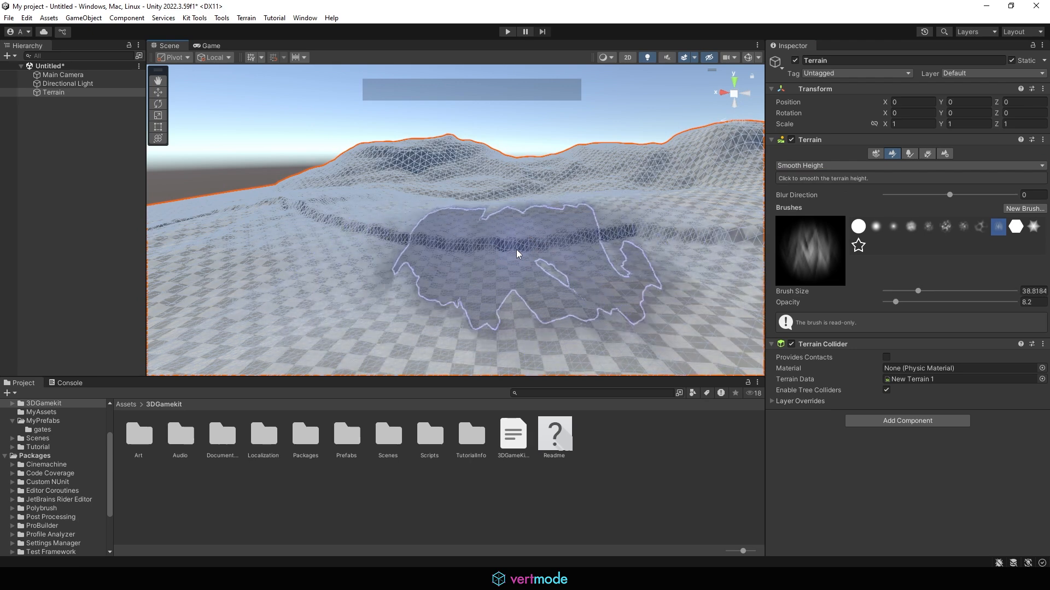
Step: Smooth the stepped ridge in front of the hills, raising the brush opacity to 100 for a stronger effect
mouse_move(529, 239)
left_mouse_down()
mouse_move(510, 241)
mouse_move(920, 352)
left_mouse_up()
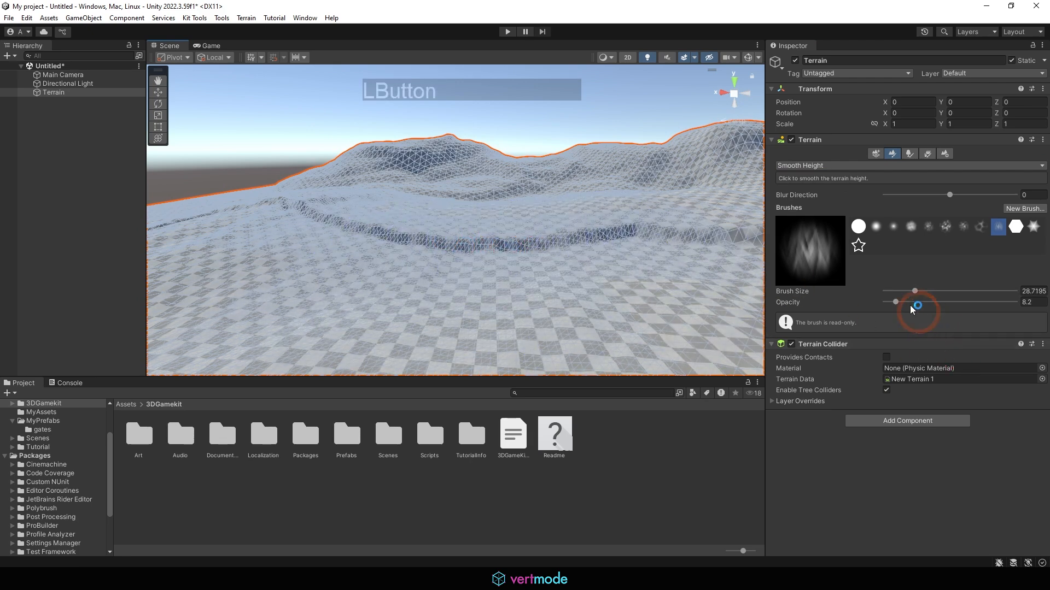
left_click_drag(1024, 297, 1029, 297)
mouse_move(634, 271)
left_mouse_down()
mouse_move(497, 237)
mouse_move(345, 231)
mouse_move(528, 246)
mouse_move(656, 240)
mouse_move(339, 233)
mouse_move(659, 229)
mouse_move(556, 256)
mouse_move(437, 263)
mouse_move(685, 248)
mouse_move(474, 297)
left_mouse_up()
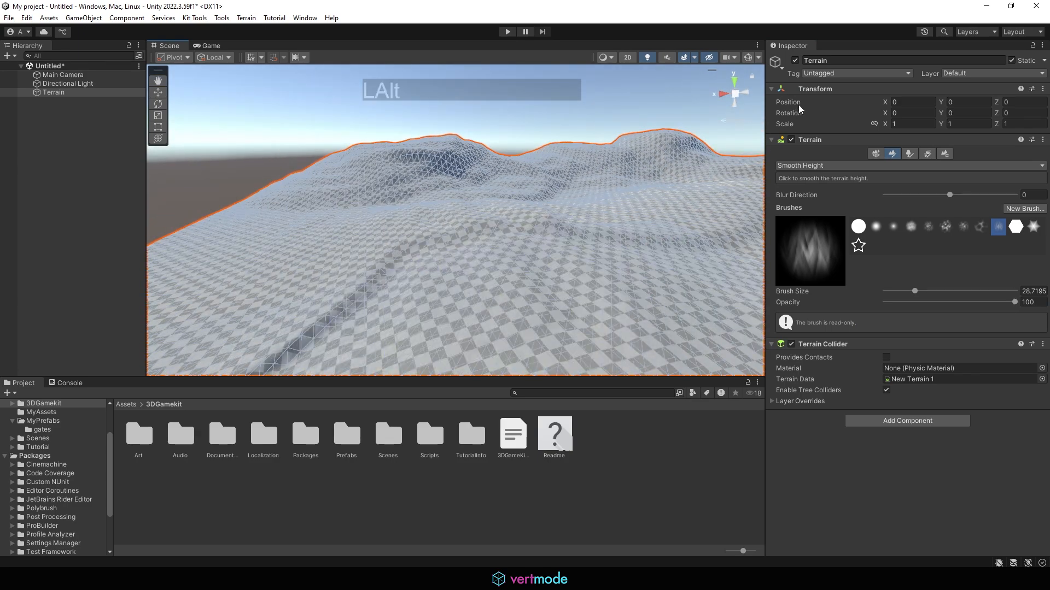
Step: Change the paint tool to Stamp Terrain, choose the hexagon brush, and try a stamp on the open ground
left_click(783, 166)
left_click(828, 200)
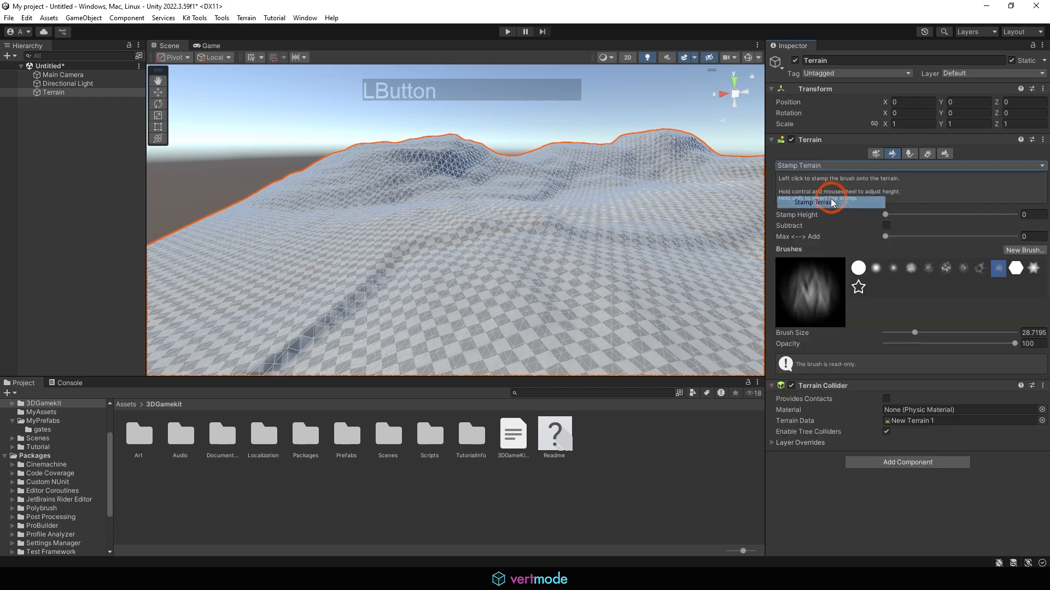
scroll(530, 257, "down", 5)
left_click_drag(525, 260, 454, 328, "alt")
middle_click_drag(453, 328, 548, 127, "alt")
scroll(616, 209, "up", 5)
left_click_drag(615, 209, 478, 235, "alt")
left_click(1022, 275)
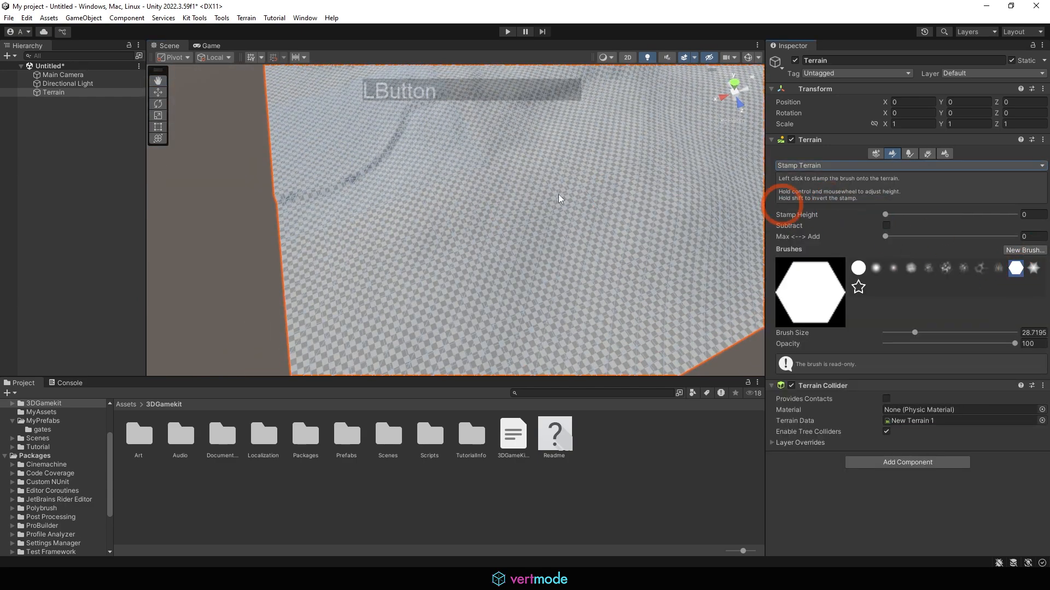
left_click(450, 227)
mouse_move(607, 178)
left_mouse_down("alt")
mouse_move(567, 174)
mouse_move(585, 178)
left_mouse_up("alt")
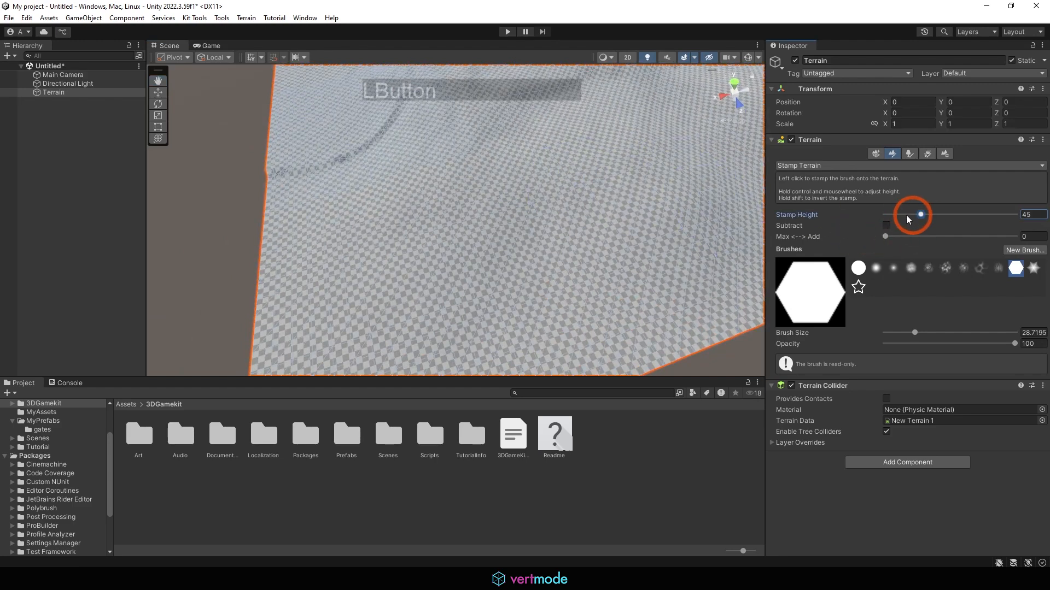
Step: Set the stamp height to 5 and stamp a hexagon onto the open ground
left_click_drag(907, 218, 960, 215)
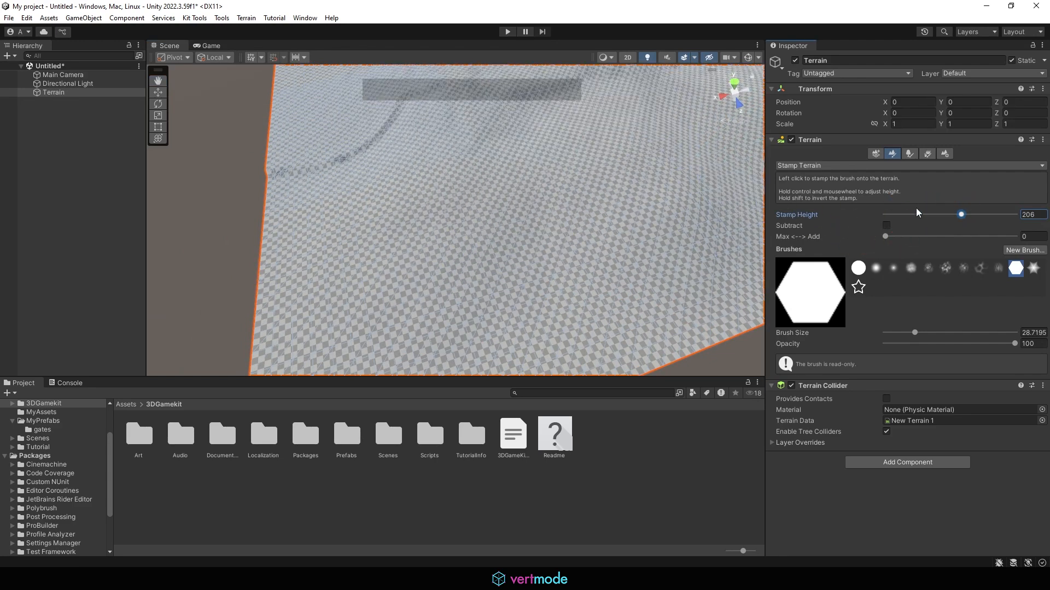
left_click_drag(897, 214, 896, 214)
left_click(464, 198)
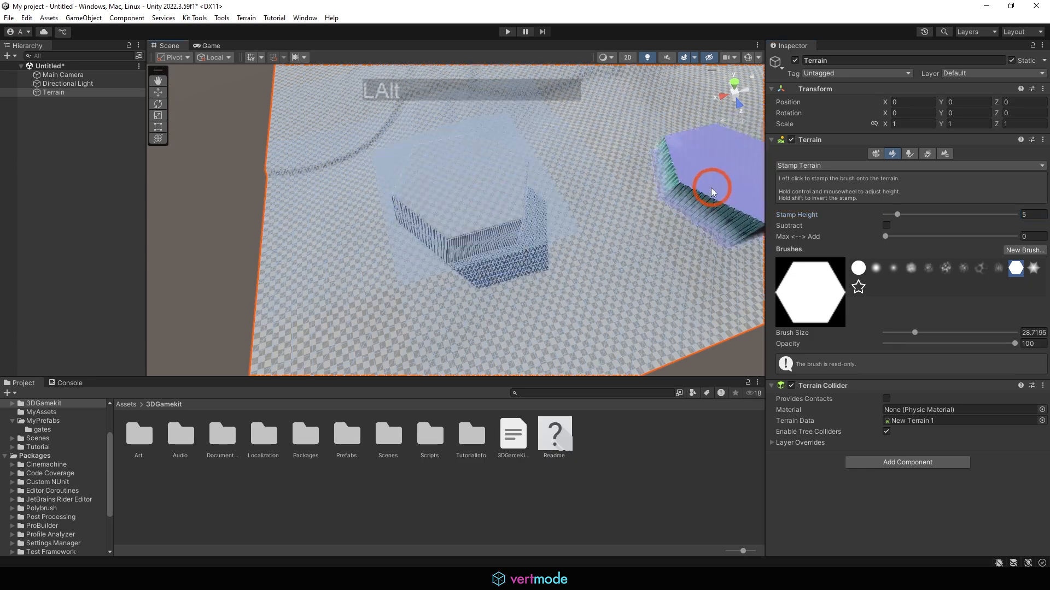
Step: Choose the star outline brush and stamp a star on the open ground beside the hexagon
left_click_drag(712, 189, 645, 175, "alt")
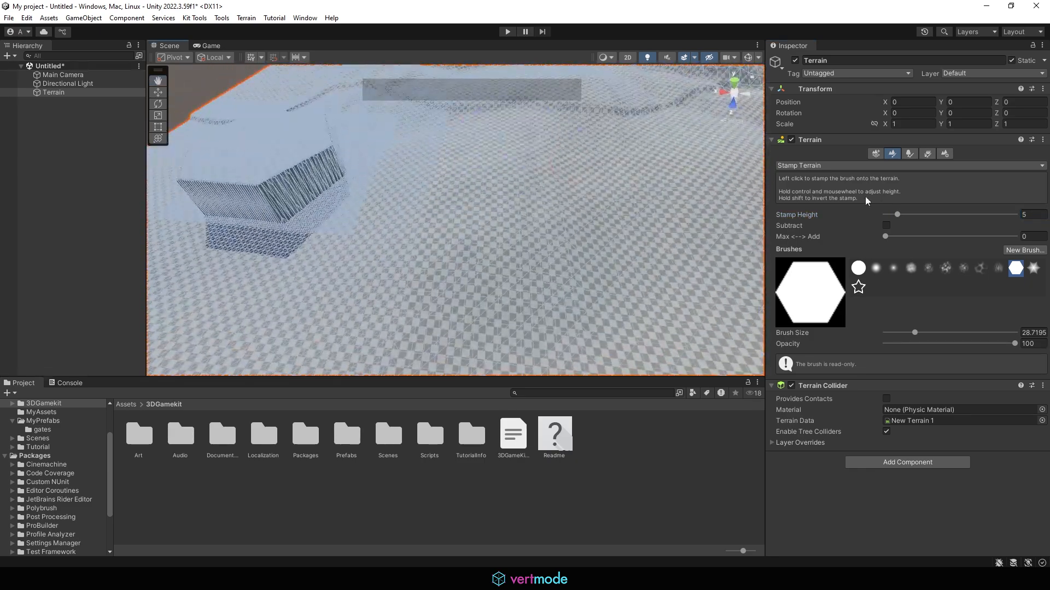
left_click(859, 287)
left_click(506, 225)
Step: Select the directional light and examine the hexagon and star stamps from several angles without the terrain overlay
left_click_drag(497, 216, 679, 188, "alt")
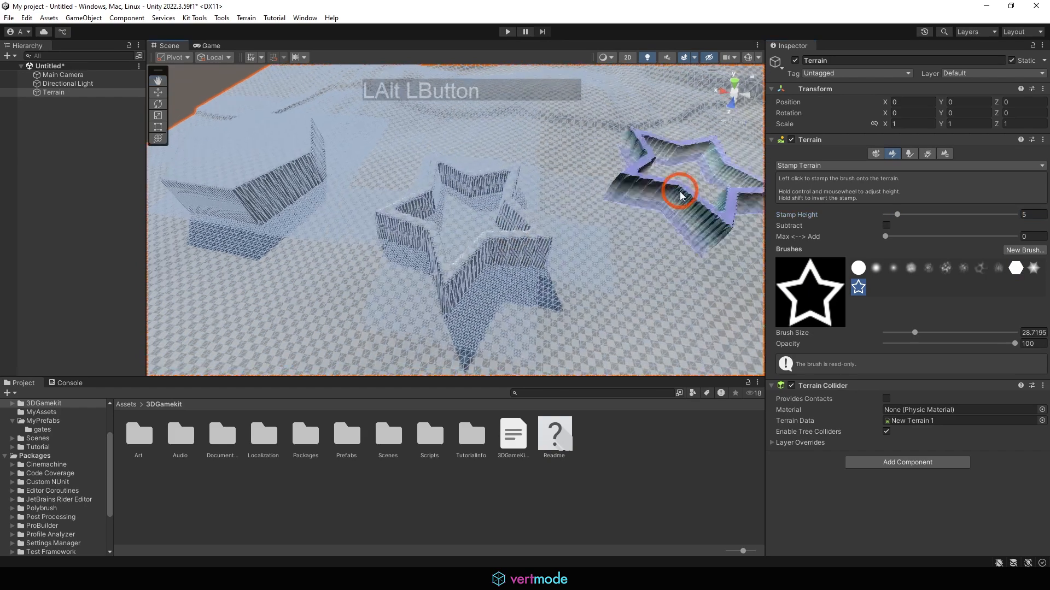
left_click(97, 84)
middle_click_drag(295, 137, 351, 136, "alt")
right_click_drag(527, 191, 576, 188, "alt")
left_click_drag(470, 185, 348, 185, "alt")
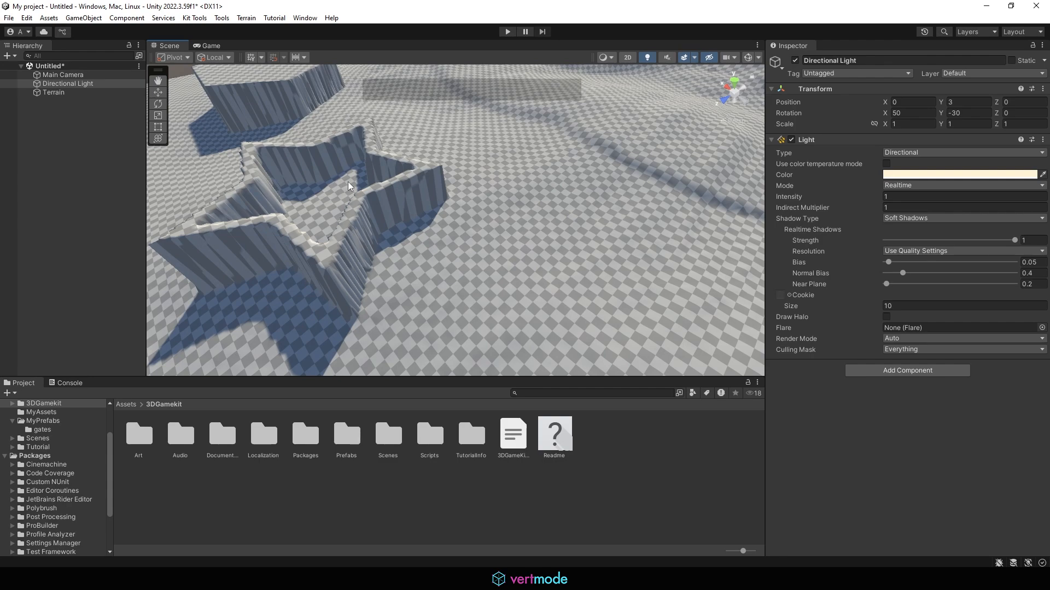
left_click_drag(405, 187, 608, 182, "alt")
middle_click_drag(489, 171, 476, 182, "alt")
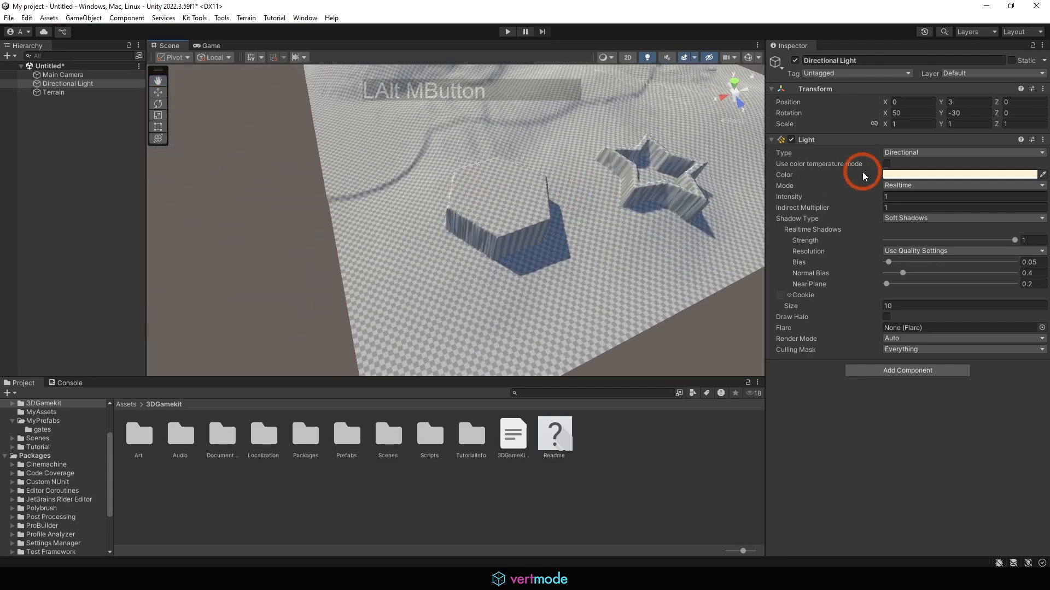
Step: Reselect the terrain and change its paint tool to Raise or Lower Terrain with the solid round brush
left_click(54, 92)
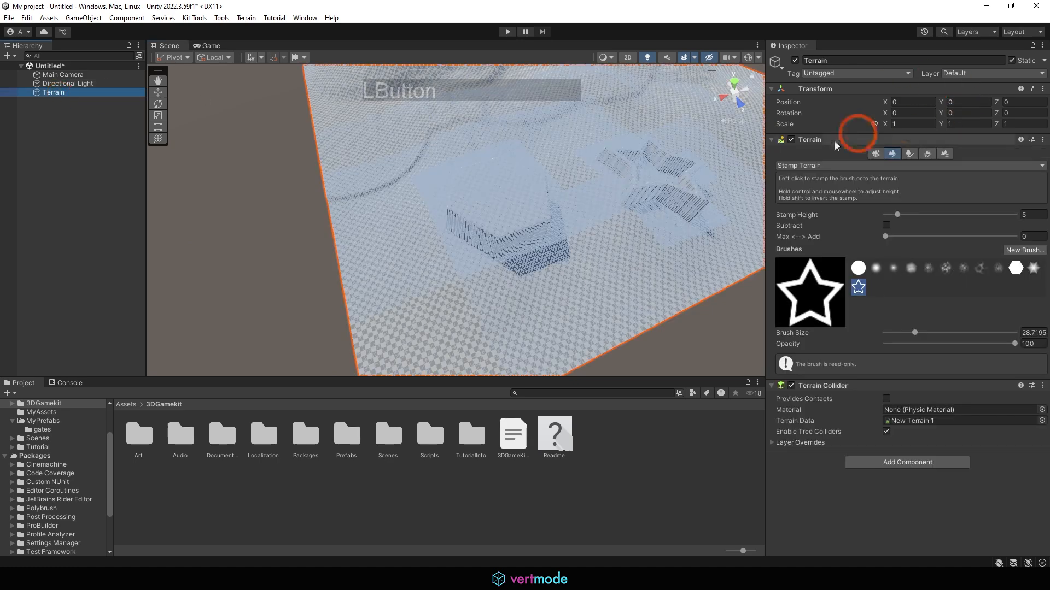
left_click(809, 165)
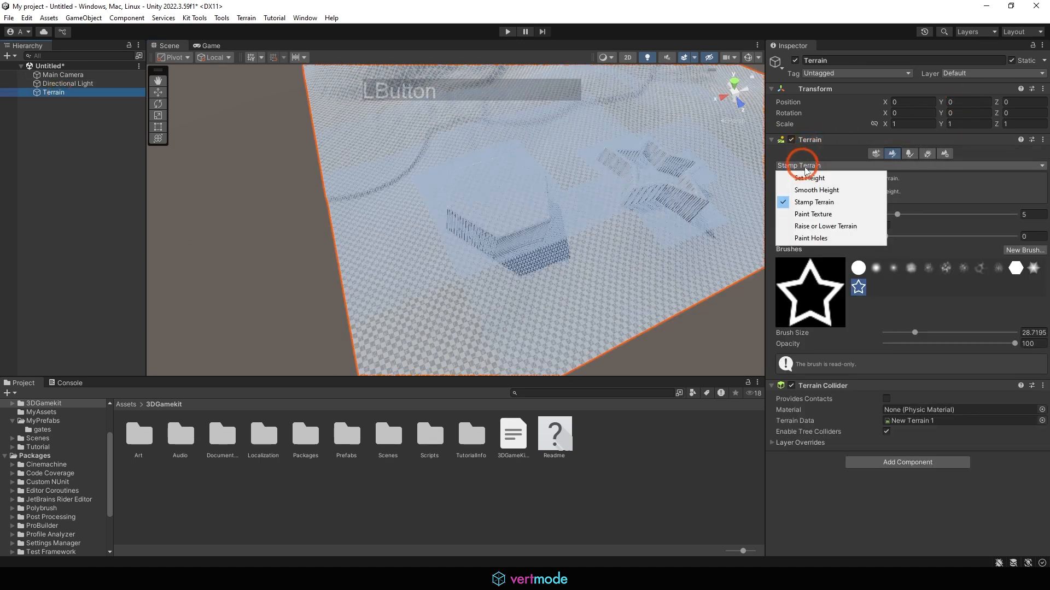
left_click(839, 226)
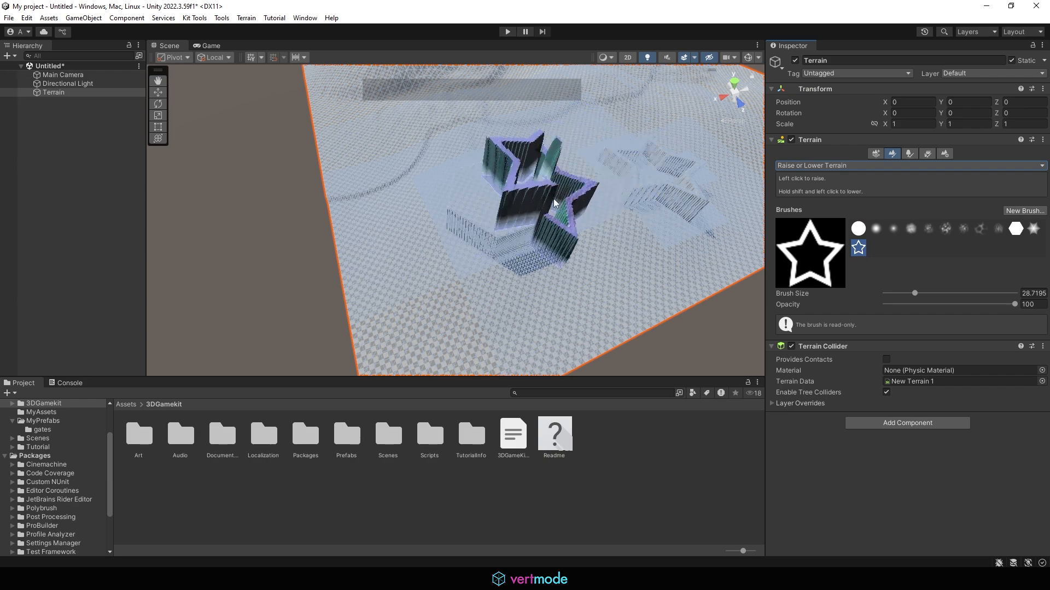
middle_click_drag(655, 183, 312, 295, "alt")
left_click(859, 229)
Step: Try raising the ground near the stamps with the round brush at opacity 100
mouse_move(319, 241)
left_mouse_down()
mouse_move(308, 226)
mouse_move(404, 216)
left_mouse_up()
left_click_drag(545, 195, 727, 159, "alt")
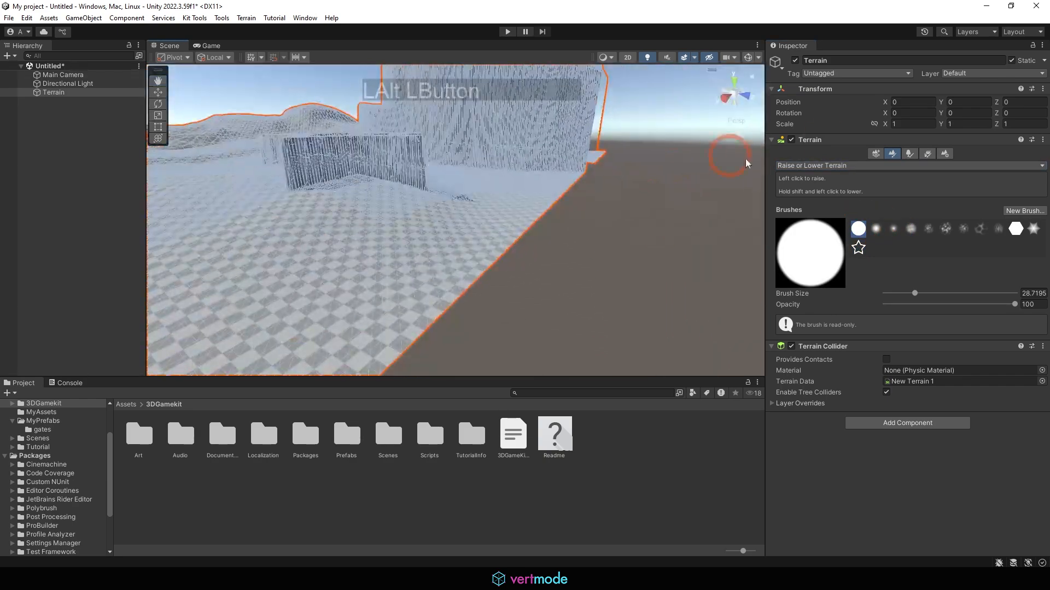
left_click(818, 165)
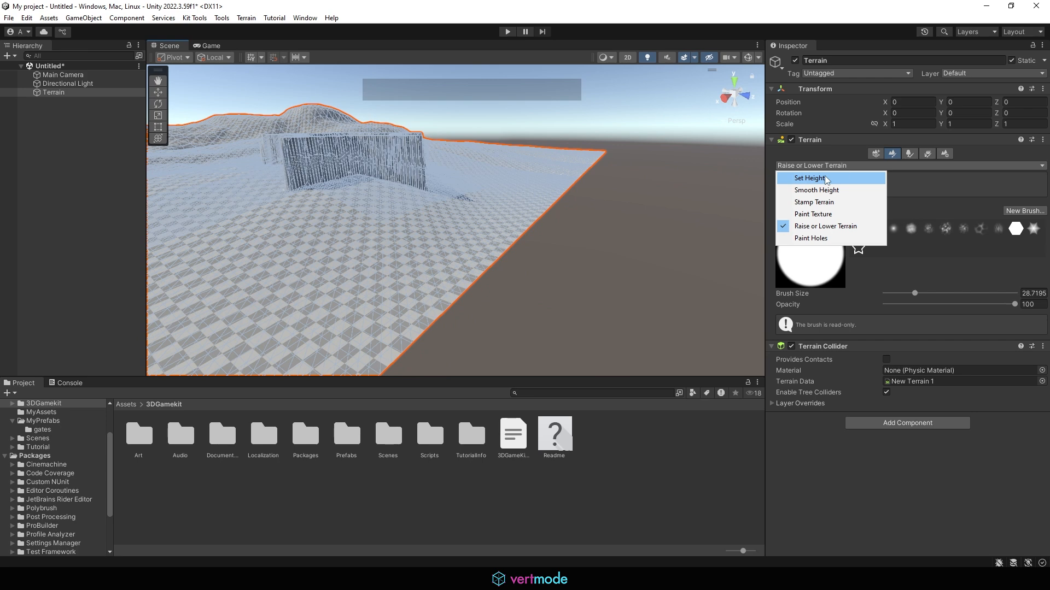
left_click(827, 166)
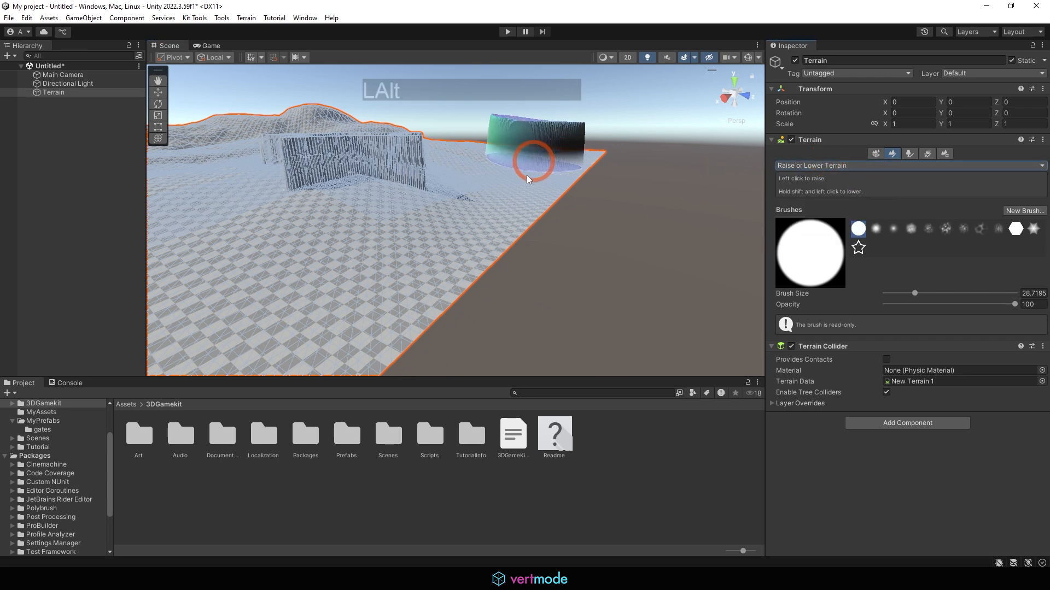
Step: Reduce the brush opacity, raise mounds across the open ground near the terrain's corner, and lower part of them again
left_click_drag(534, 164, 433, 269, "alt")
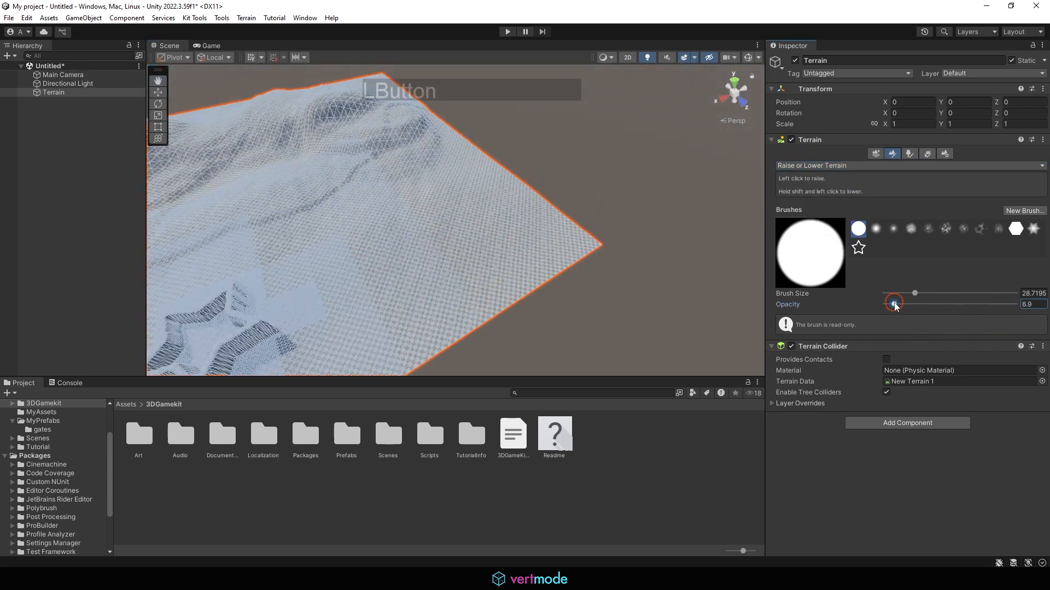
middle_click_drag(398, 223, 385, 239, "alt")
mouse_move(452, 219)
left_mouse_down()
mouse_move(540, 188)
mouse_move(604, 234)
left_mouse_up()
left_click_drag(596, 229, 421, 158, "alt")
mouse_move(416, 173)
left_mouse_down()
mouse_move(403, 185)
mouse_move(437, 186)
mouse_move(422, 177)
mouse_move(438, 163)
mouse_move(465, 169)
left_mouse_up()
left_click_drag(529, 192, 529, 232, "alt")
mouse_move(526, 222)
left_mouse_down("shift")
mouse_move(436, 176)
mouse_move(399, 223)
mouse_move(539, 305)
mouse_move(403, 173)
mouse_move(504, 199)
mouse_move(547, 246)
left_mouse_up("shift")
Step: Set the brush opacity to 3.1 and raise more gentle bumps over the mounded ground
left_click_drag(890, 307, 889, 305)
mouse_move(463, 193)
left_mouse_down()
mouse_move(523, 228)
mouse_move(533, 272)
left_mouse_up()
mouse_move(533, 273)
left_mouse_down("alt")
mouse_move(464, 194)
mouse_move(382, 180)
mouse_move(536, 201)
mouse_move(511, 225)
mouse_move(544, 171)
mouse_move(383, 98)
mouse_move(375, 222)
mouse_move(457, 202)
mouse_move(445, 227)
mouse_move(581, 183)
mouse_move(572, 211)
mouse_move(735, 143)
mouse_move(590, 237)
mouse_move(480, 157)
mouse_move(527, 135)
mouse_move(363, 152)
mouse_move(351, 188)
mouse_move(459, 175)
left_mouse_up("alt")
middle_click_drag(431, 159, 429, 217, "alt")
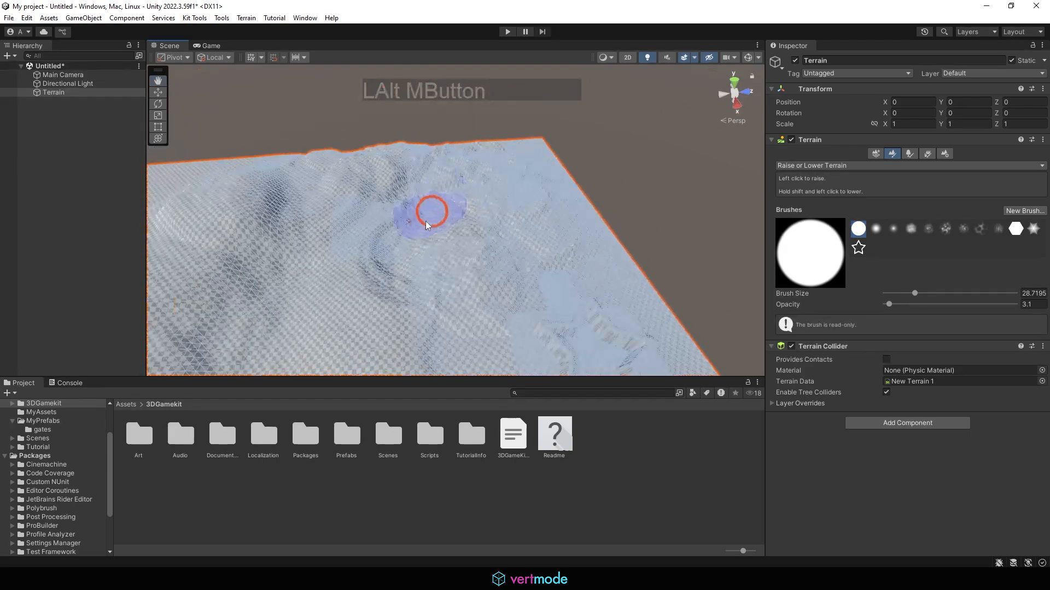
Step: Reduce the brush size to about 14.75 and lower the terrain along a channel down the hills
left_click_drag(429, 218, 240, 255, "alt")
middle_click_drag(241, 254, 438, 178, "alt")
left_click_drag(438, 178, 450, 211, "alt")
mouse_move(450, 211)
middle_mouse_down("alt")
mouse_move(476, 230)
mouse_move(452, 215)
middle_mouse_up("alt")
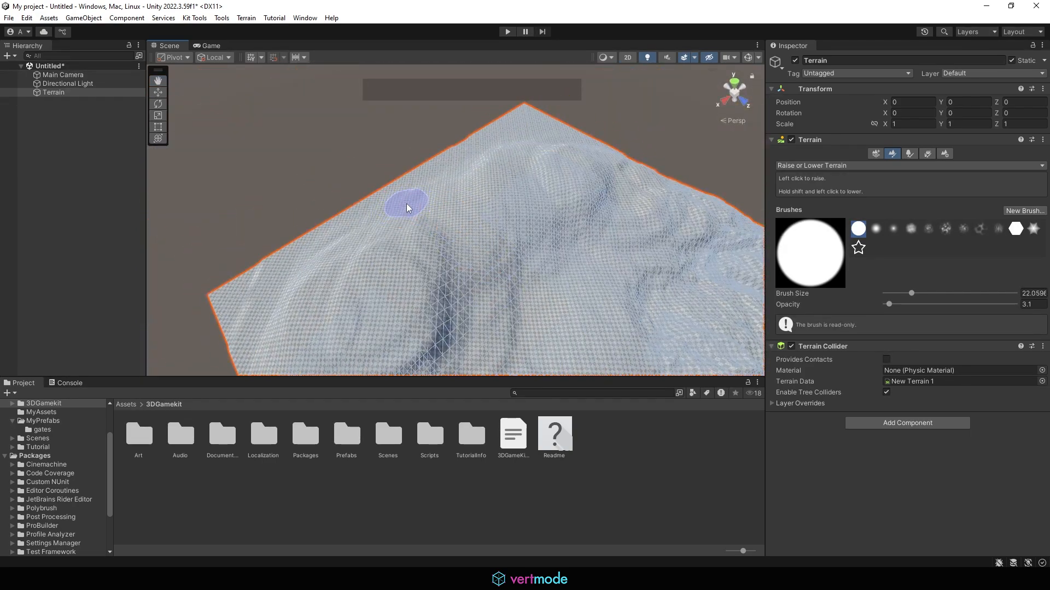
key("bracketleft")
key("bracketleft")
key("bracketleft")
key("bracketleft")
mouse_move(389, 206)
left_mouse_down("shift")
mouse_move(418, 211)
mouse_move(455, 241)
mouse_move(480, 312)
left_mouse_up("shift")
Step: Undo the last lowering stroke and carve a channel from the flat ground up between the hills
mouse_move(530, 263)
left_mouse_down("alt")
mouse_move(445, 148)
mouse_move(428, 290)
mouse_move(492, 328)
left_mouse_up("alt")
middle_click_drag(492, 328, 468, 183, "alt")
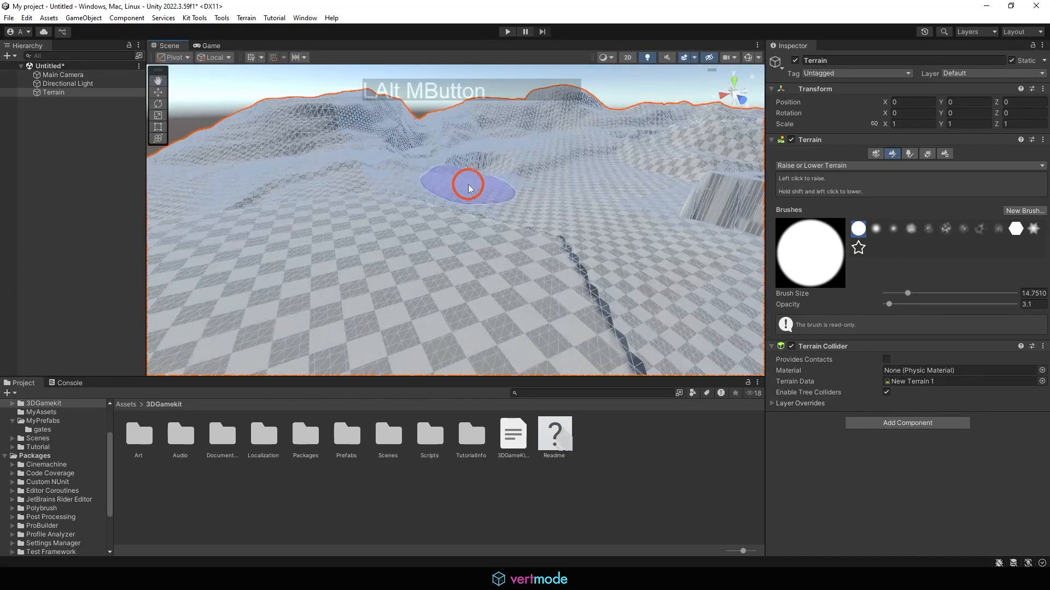
key("ctrl+z")
mouse_move(500, 263)
left_mouse_down("shift")
mouse_move(440, 235)
mouse_move(403, 171)
mouse_move(419, 225)
mouse_move(415, 169)
mouse_move(429, 195)
mouse_move(432, 270)
mouse_move(420, 200)
mouse_move(376, 152)
mouse_move(417, 234)
mouse_move(428, 171)
mouse_move(375, 105)
mouse_move(385, 123)
left_mouse_up("shift")
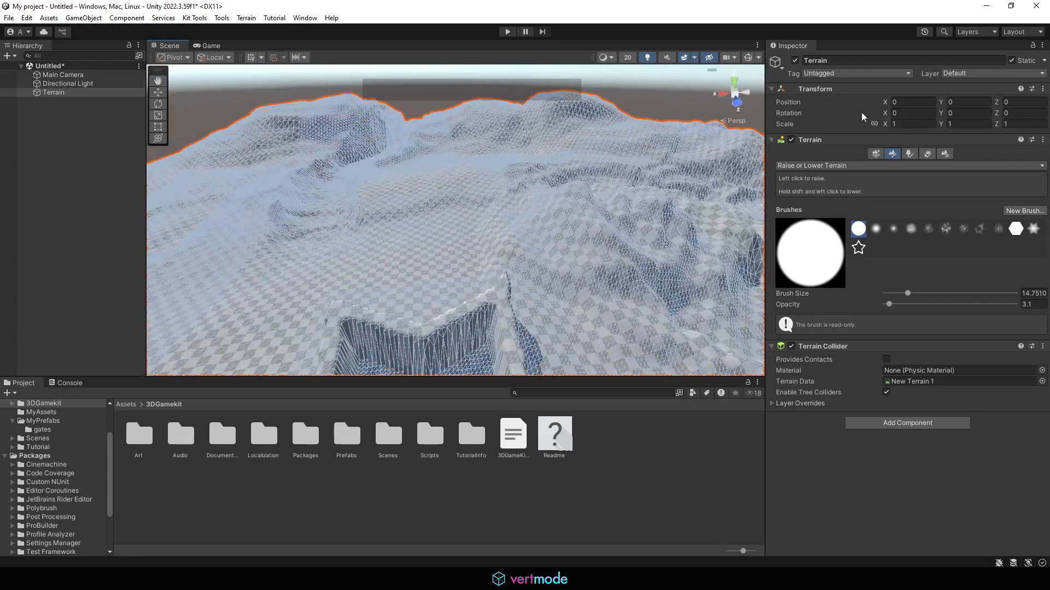
Step: Change the paint tool to Smooth Height and smooth the channel's lower part near the flat ground
left_click(842, 166)
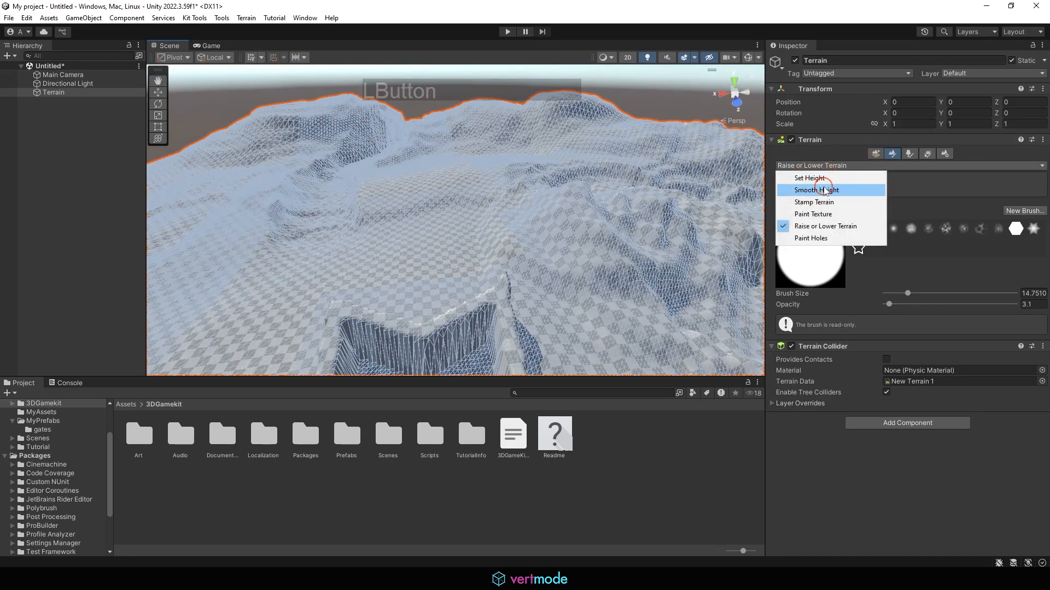
left_click(816, 190)
mouse_move(448, 230)
left_mouse_down("alt")
mouse_move(462, 246)
mouse_move(462, 164)
mouse_move(488, 155)
mouse_move(484, 184)
left_mouse_up("alt")
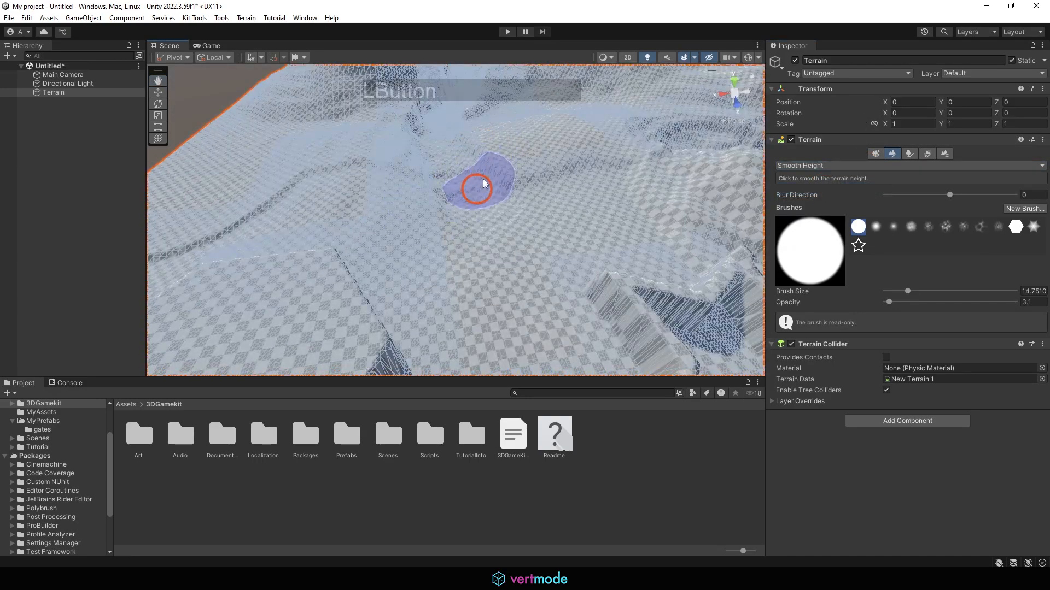
right_click_drag(466, 217, 556, 206, "alt")
mouse_move(377, 281)
left_mouse_down()
mouse_move(330, 243)
mouse_move(366, 113)
mouse_move(446, 182)
left_mouse_up()
Step: Smooth the upper part of the channel where it runs between the hills to the terrain's edge
right_click_drag(488, 230, 418, 243, "alt")
mouse_move(462, 244)
left_mouse_down()
mouse_move(535, 149)
mouse_move(510, 137)
left_mouse_up()
mouse_move(481, 197)
middle_mouse_down("alt")
mouse_move(507, 262)
mouse_move(504, 305)
middle_mouse_up("alt")
mouse_move(547, 197)
left_mouse_down()
mouse_move(543, 234)
mouse_move(503, 211)
left_mouse_up()
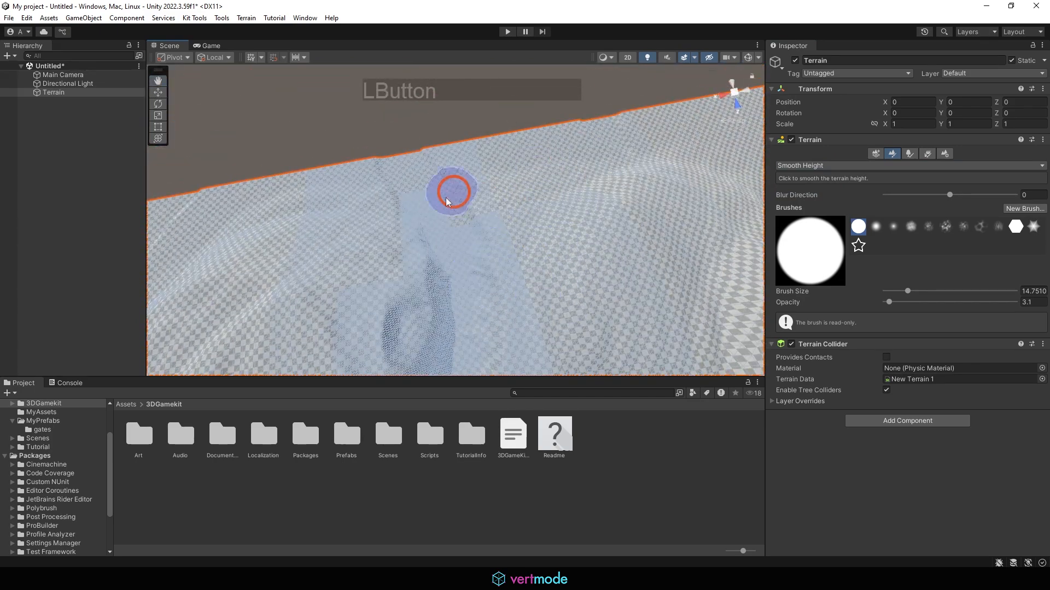
right_click_drag(520, 239, 469, 258, "alt")
Step: Set the smoothing brush's opacity to 100 and its size to about 37.9
middle_click_drag(468, 258, 952, 340, "alt")
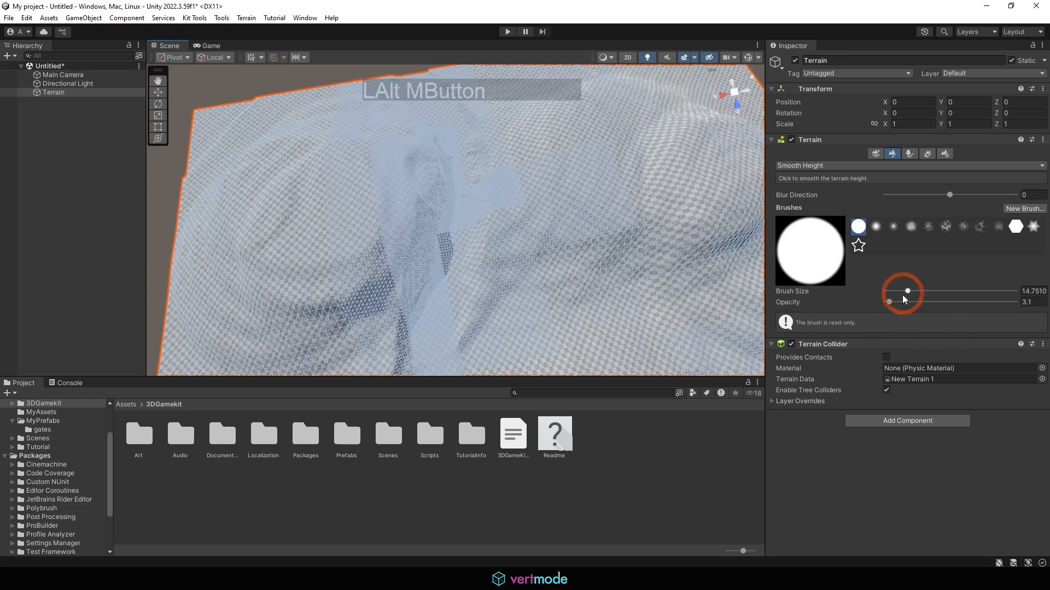
left_click_drag(902, 295, 1037, 301)
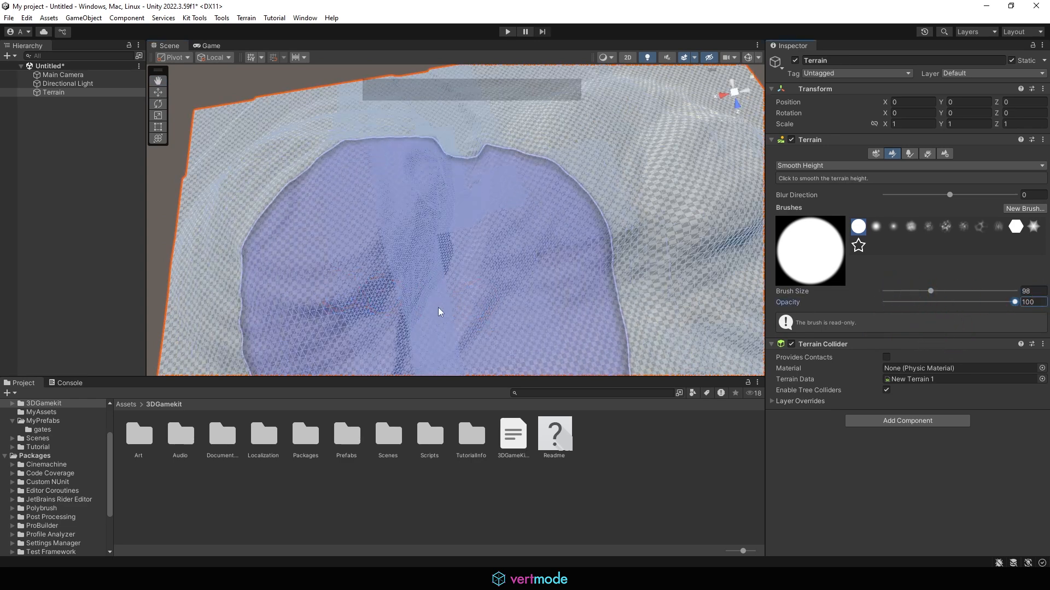
key("bracketleft")
key("bracketleft")
key("bracketleft")
key("bracketleft")
key("bracketleft")
key("bracketleft")
key("bracketleft")
key("bracketleft")
key("bracketleft")
key("bracketleft")
key("bracketleft")
key("bracketleft")
Step: Smooth the channel between the hills and the ground in front of it with the stronger brush
mouse_move(458, 287)
left_mouse_down()
mouse_move(469, 273)
mouse_move(482, 330)
left_mouse_up()
mouse_move(481, 331)
middle_mouse_down("alt")
mouse_move(492, 160)
mouse_move(471, 113)
middle_mouse_up("alt")
mouse_move(439, 253)
left_mouse_down()
mouse_move(450, 288)
mouse_move(493, 269)
left_mouse_up()
middle_click_drag(493, 273, 518, 145, "alt")
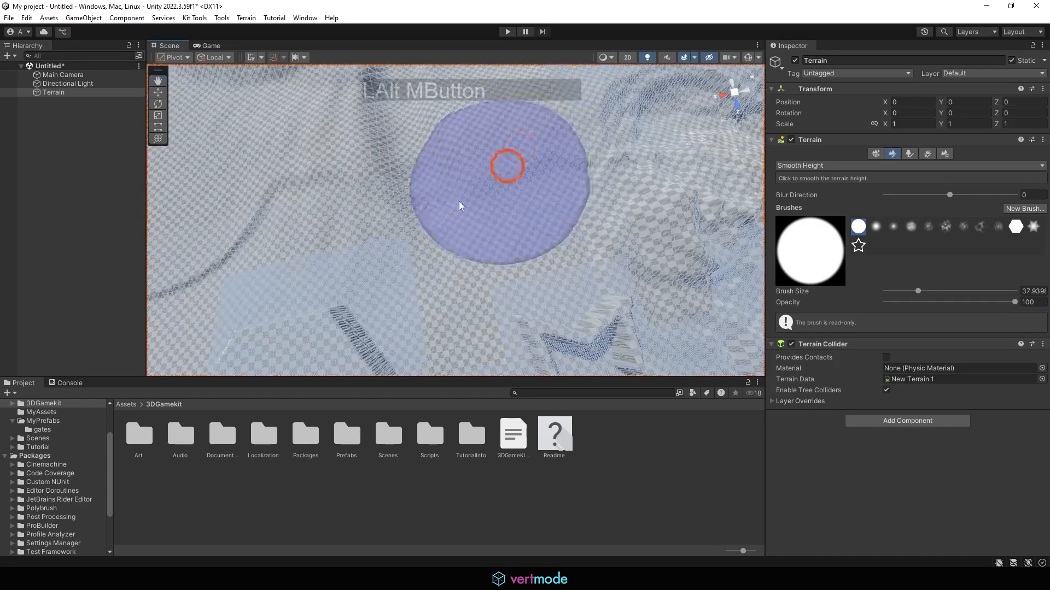
middle_click_drag(583, 178, 463, 227, "alt")
Step: Smooth the raised mounds beside the star stamp out to the terrain's edge
right_click_drag(464, 227, 377, 253, "alt")
left_click_drag(366, 279, 402, 260, "alt")
mouse_move(406, 262)
left_mouse_down()
mouse_move(470, 151)
mouse_move(394, 116)
mouse_move(273, 241)
left_mouse_up()
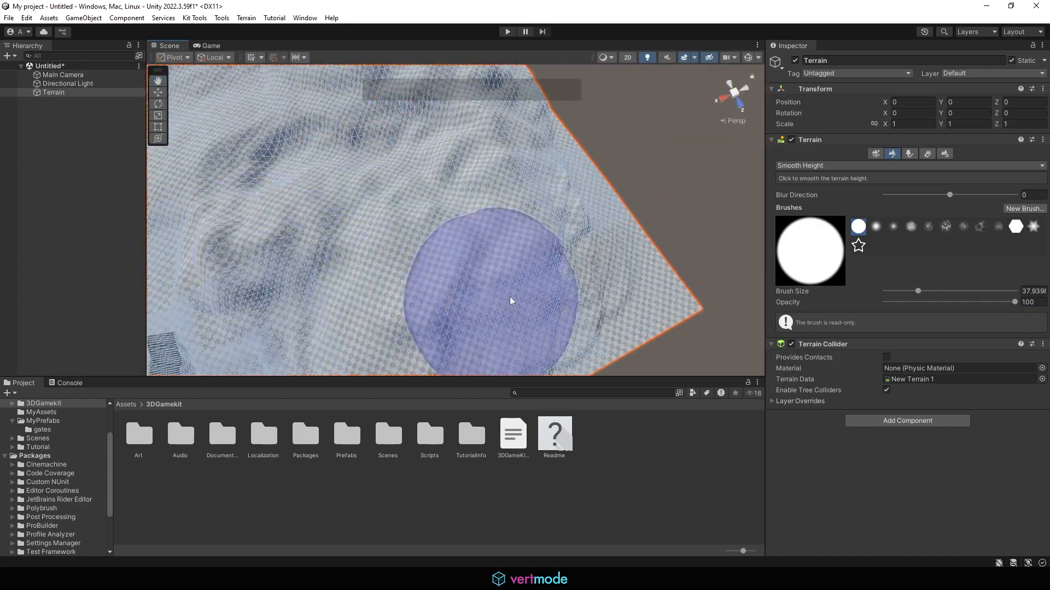
left_click_drag(467, 188, 482, 219, "alt")
mouse_move(388, 164)
left_mouse_down()
mouse_move(330, 159)
mouse_move(730, 211)
left_mouse_up()
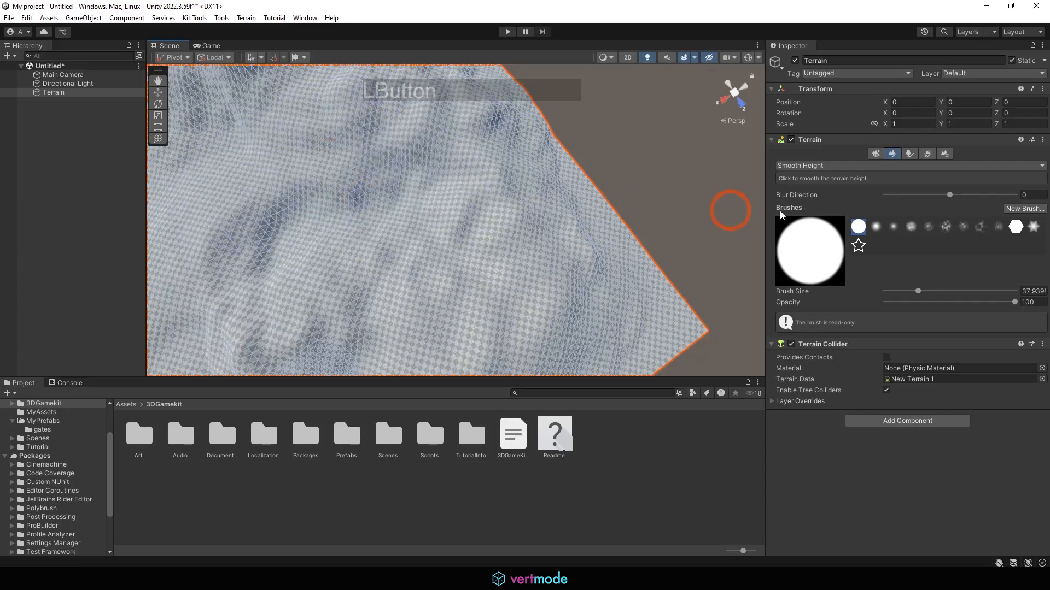
Step: Change the paint tool to Paint Holes and cut a round hole through the mounds near the terrain's corner
left_click(795, 165)
left_click(839, 225)
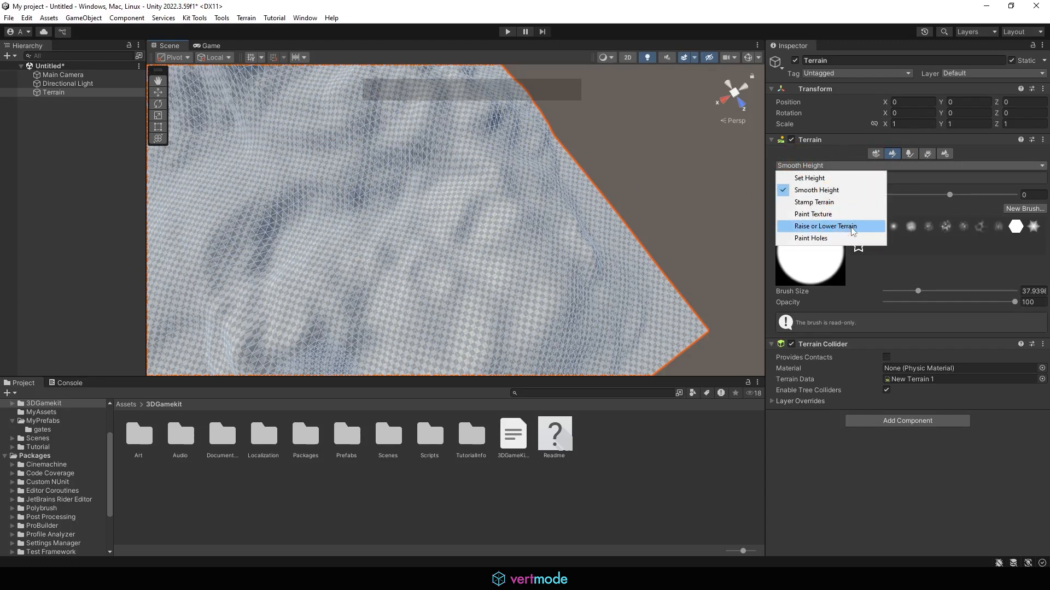
left_click(820, 241)
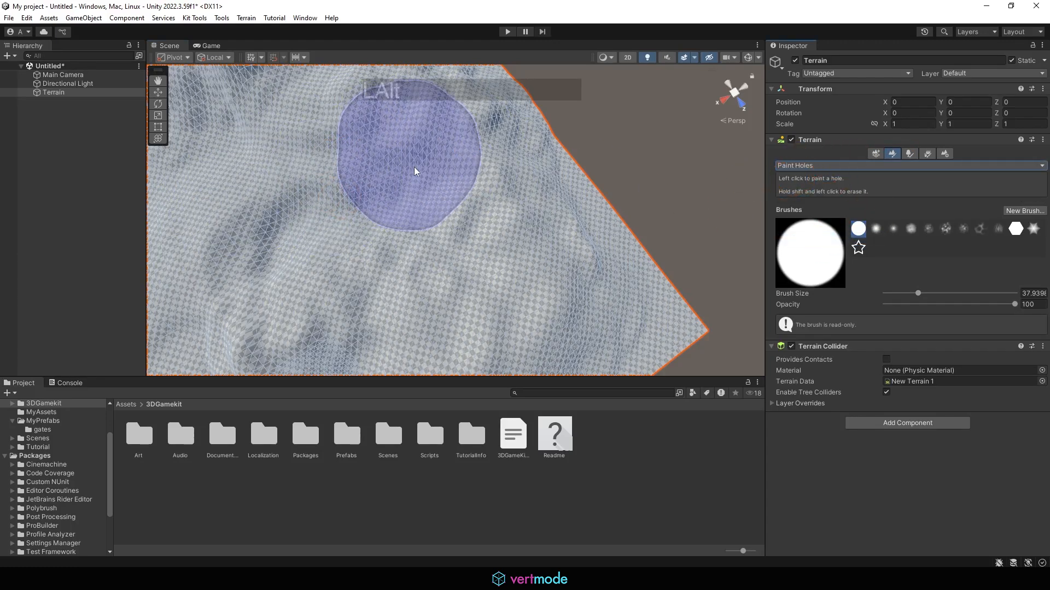
right_click_drag(415, 169, 383, 181, "alt")
mouse_move(382, 181)
left_mouse_down("alt")
mouse_move(302, 193)
mouse_move(337, 274)
left_mouse_up("alt")
right_click_drag(338, 273, 525, 248, "alt")
left_click_drag(525, 248, 472, 246, "alt")
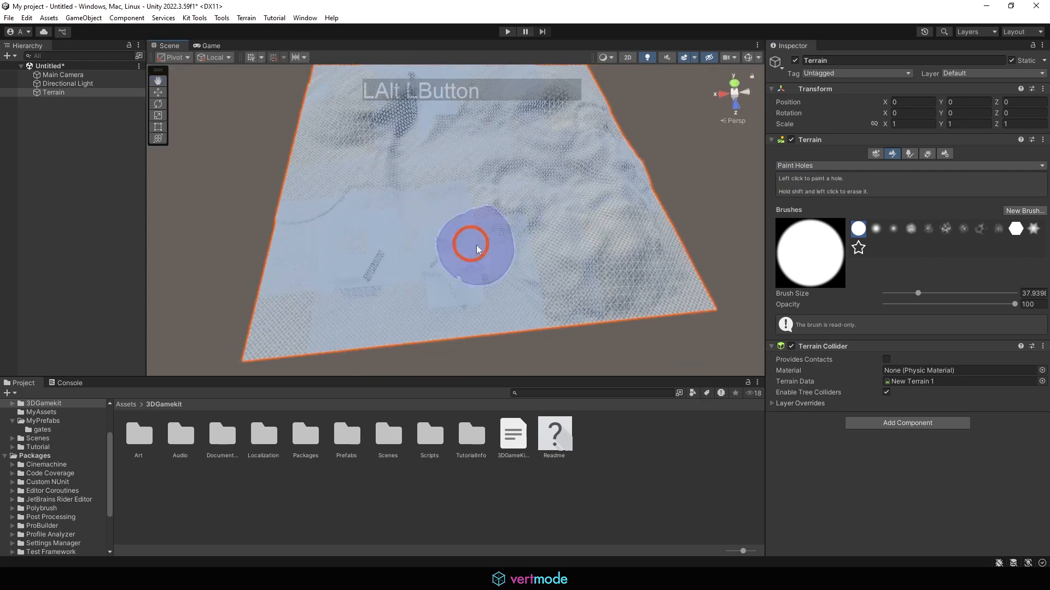
right_click_drag(473, 246, 548, 228, "alt")
middle_click_drag(548, 228, 517, 234, "alt")
left_click(481, 213)
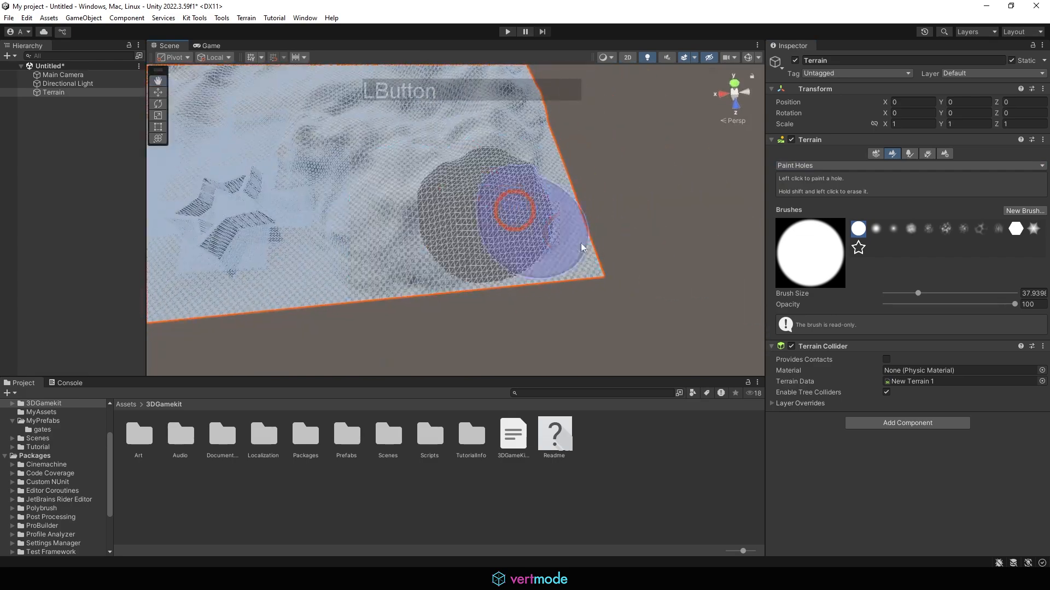
Step: Select the main camera and examine the hole and the whole sculpted terrain from different angles
left_click_drag(579, 246, 530, 343, "alt")
right_click_drag(530, 343, 687, 271, "alt")
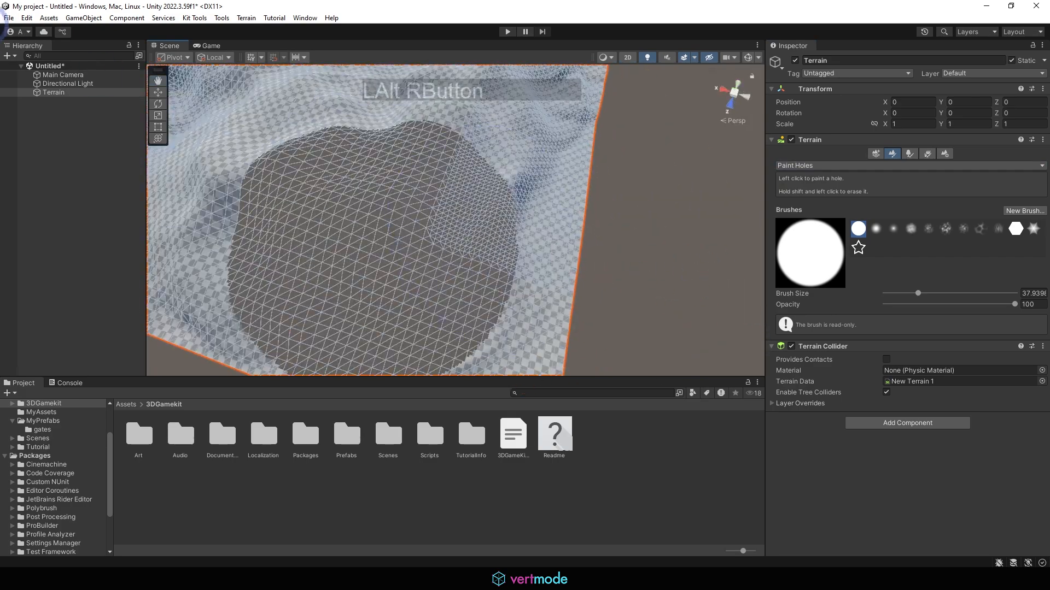
left_click(62, 78)
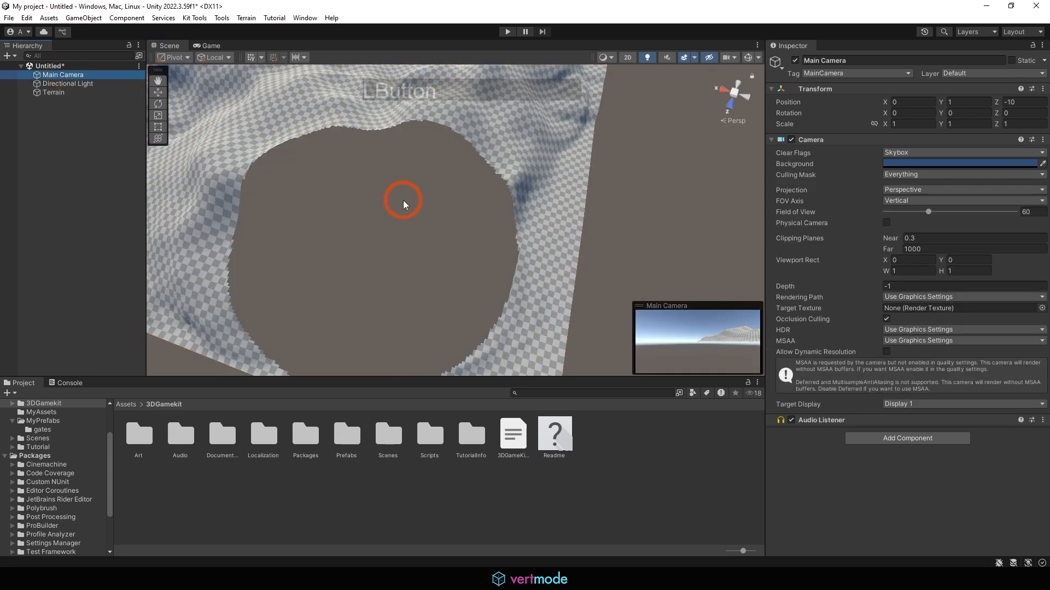
left_click_drag(403, 202, 344, 169, "alt")
middle_click_drag(344, 169, 387, 217, "alt")
left_click_drag(387, 217, 443, 224, "alt")
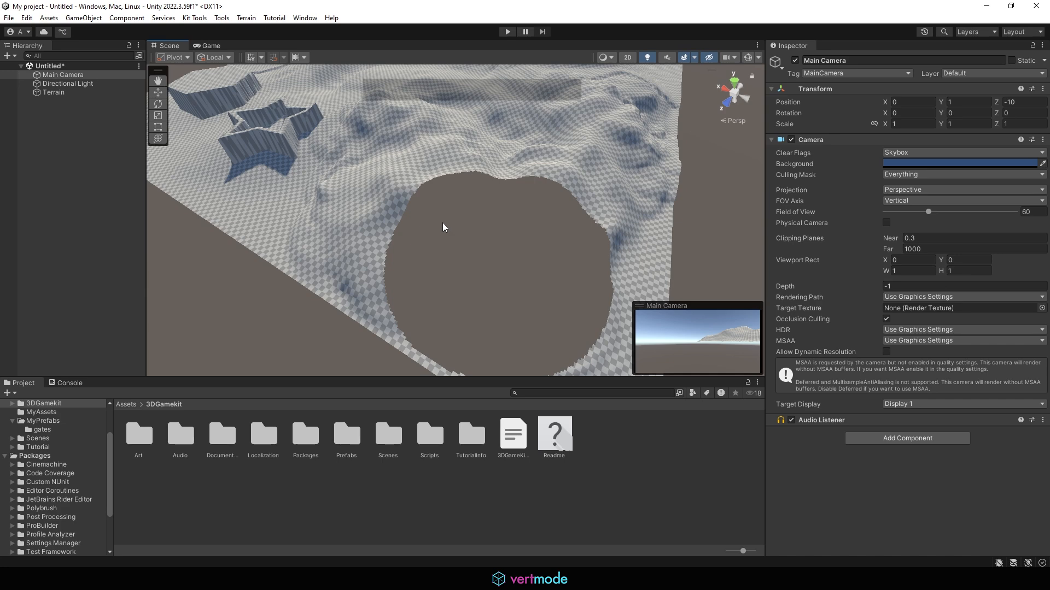
right_click_drag(513, 206, 645, 196, "alt")
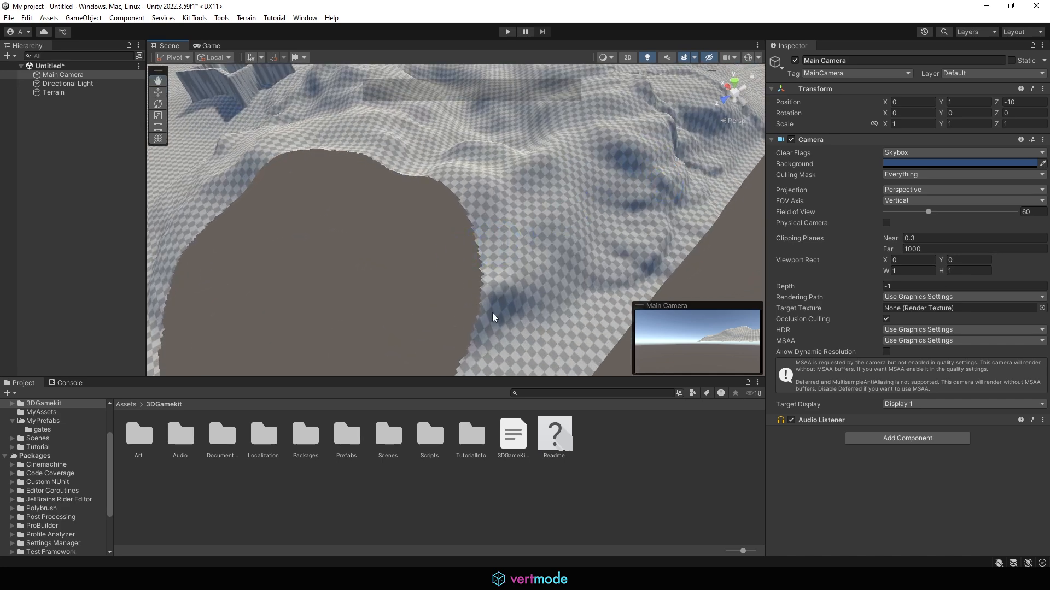
right_click_drag(615, 236, 467, 243, "alt")
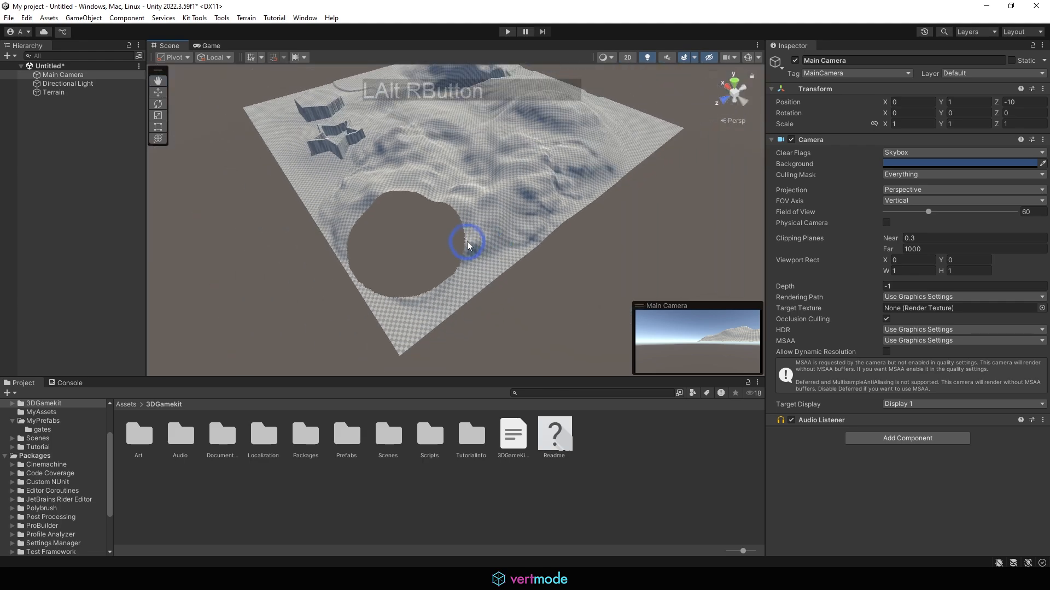
left_click_drag(468, 245, 348, 242, "alt")
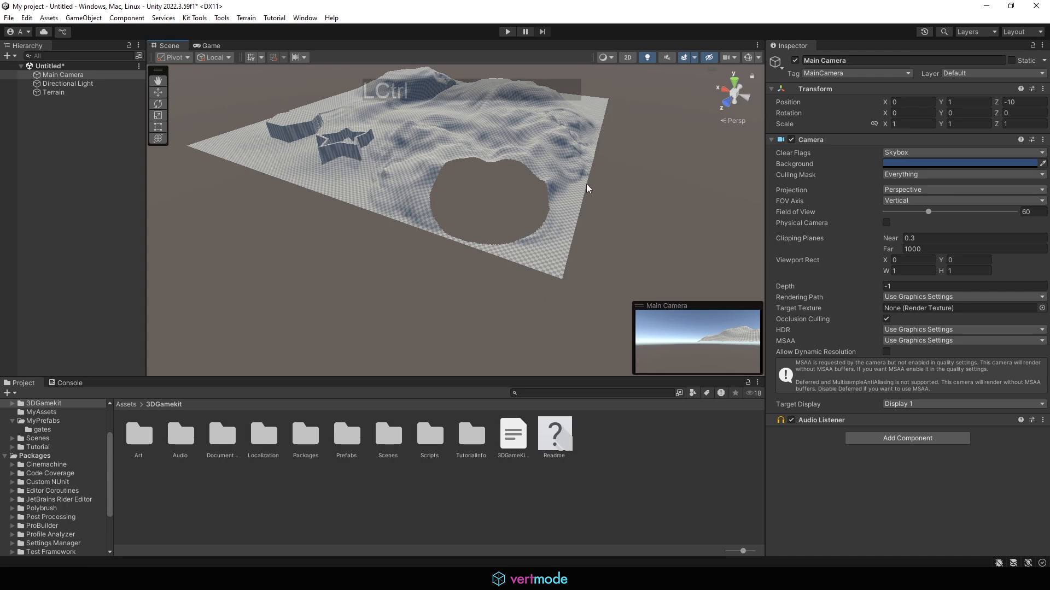
Step: Undo the round hole cut through the mounds near the terrain's corner
right_click_drag(611, 199, 543, 198, "alt")
middle_click_drag(543, 199, 579, 194, "alt")
key("ctrl+z")
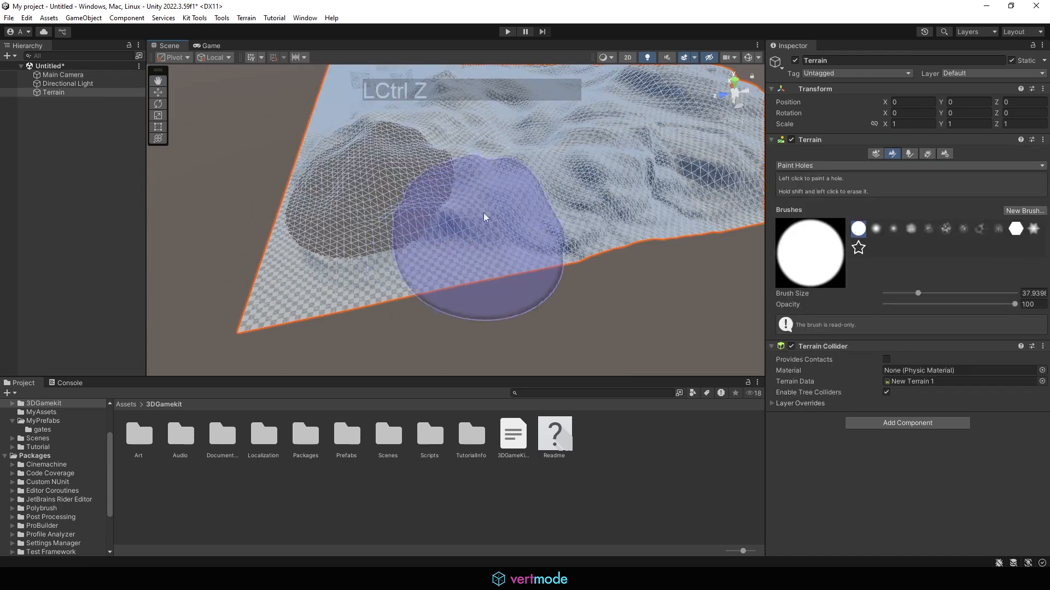
key("ctrl+z")
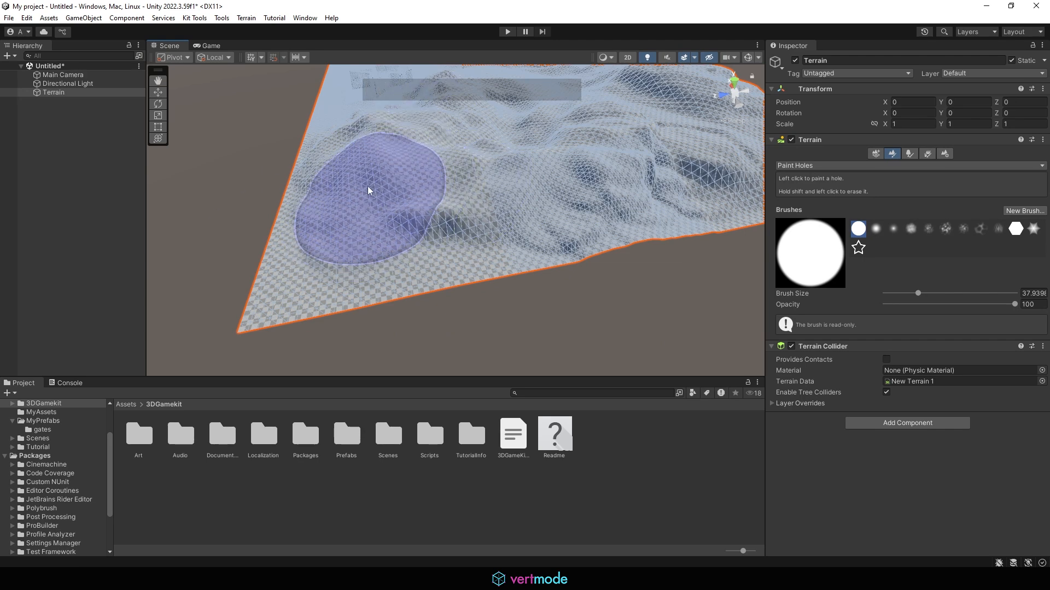
Step: Cut the round hole near the terrain's corner again with Paint Holes, and undo it
left_click(371, 188)
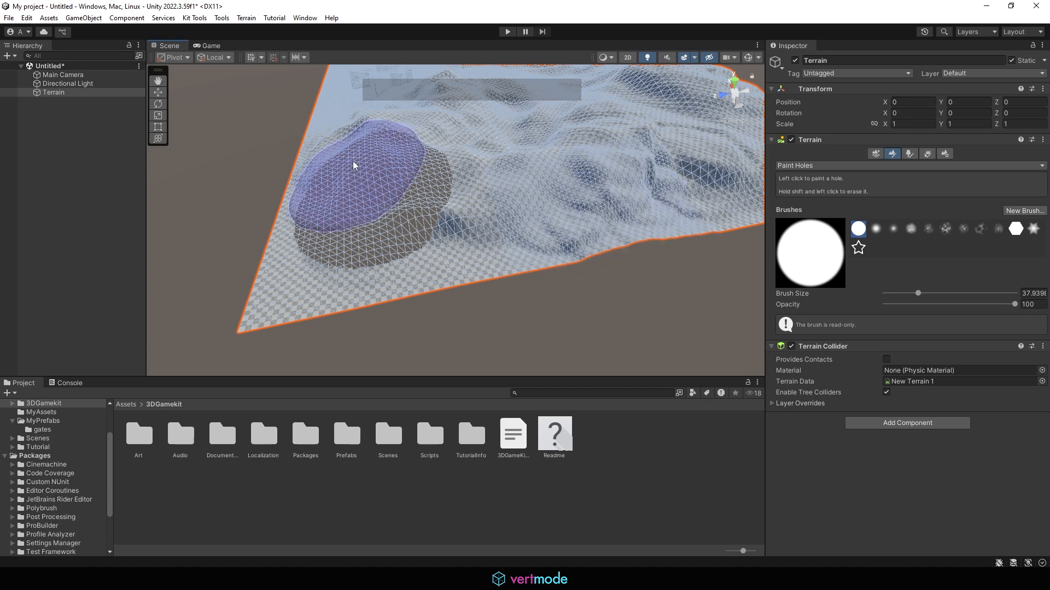
mouse_move(634, 218)
left_mouse_down("alt")
mouse_move(585, 293)
mouse_move(636, 236)
left_mouse_up("alt")
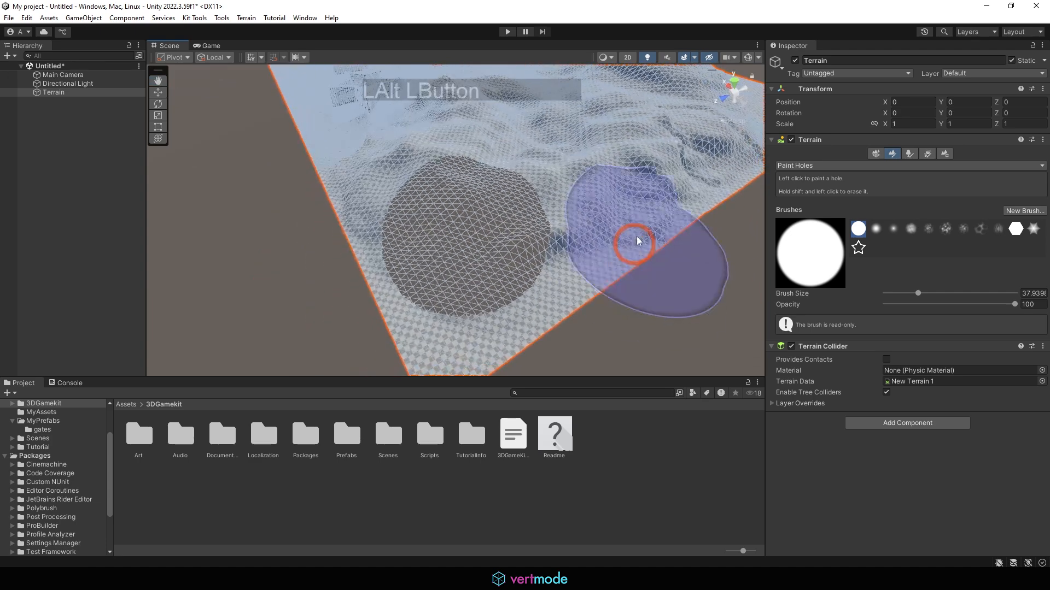
key("ctrl+z")
Step: Change the terrain's paint tool from Paint Holes to Paint Texture
right_click_drag(646, 224, 445, 178, "alt")
left_click_drag(284, 178, 567, 181, "alt")
right_click_drag(547, 176, 140, 150, "alt")
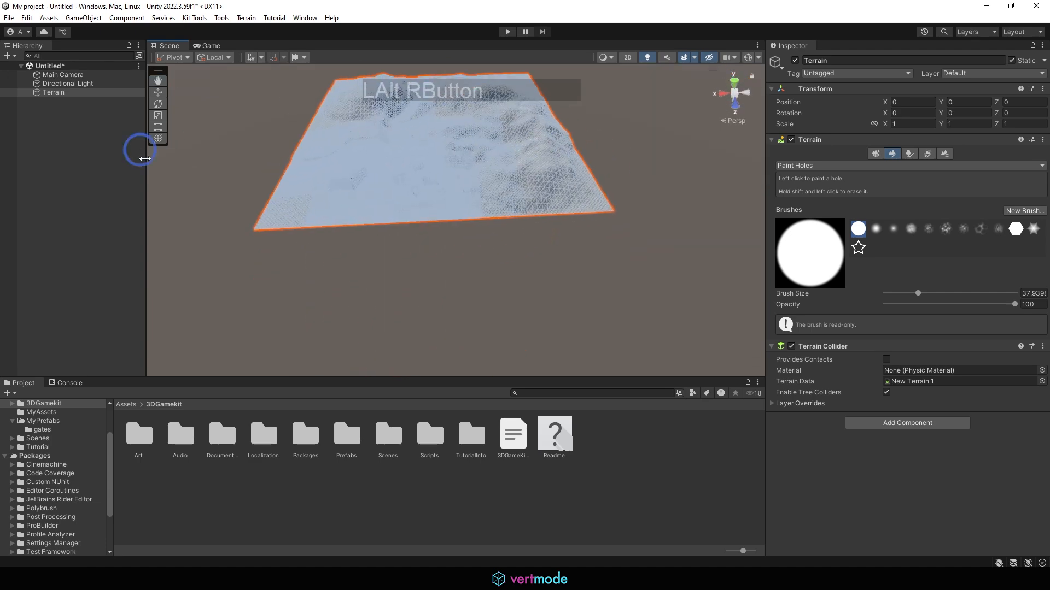
middle_click_drag(150, 150, 83, 79, "alt")
right_click_drag(438, 142, 556, 187, "alt")
left_click_drag(556, 188, 543, 201, "alt")
middle_click_drag(543, 202, 809, 189, "alt")
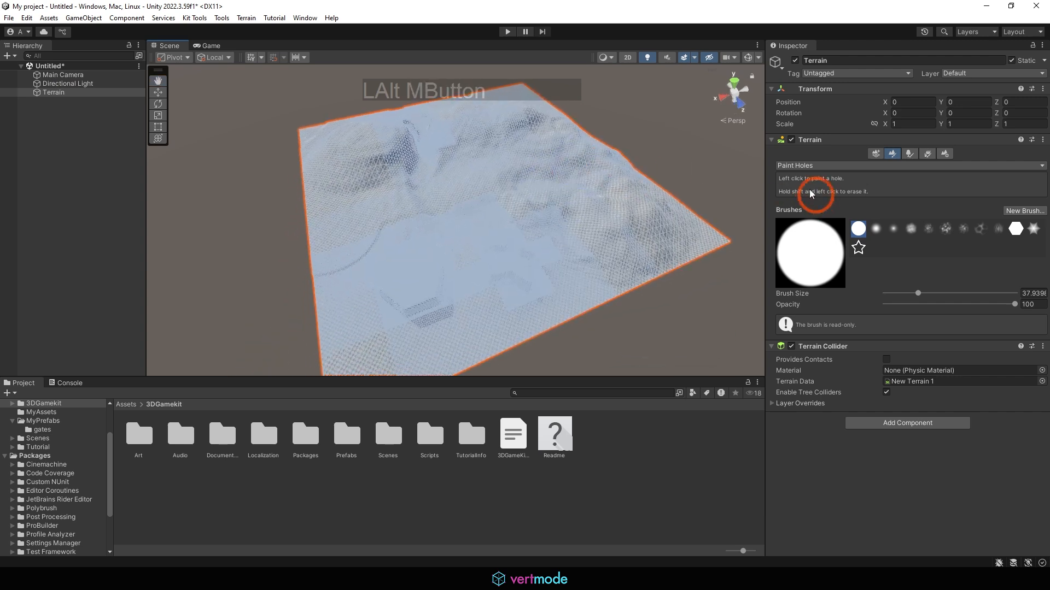
left_click(804, 165)
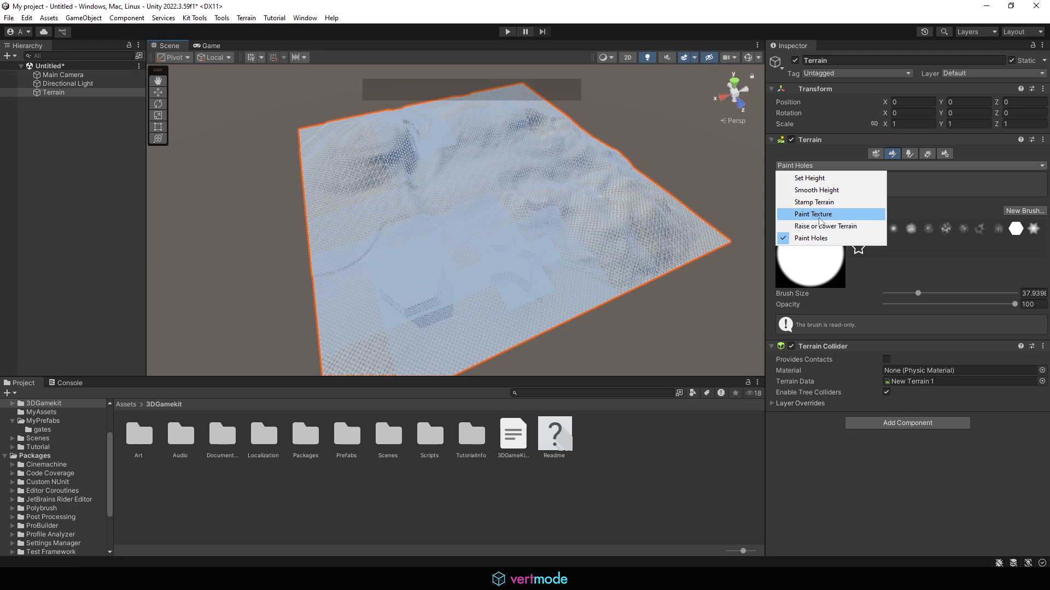
left_click(819, 219)
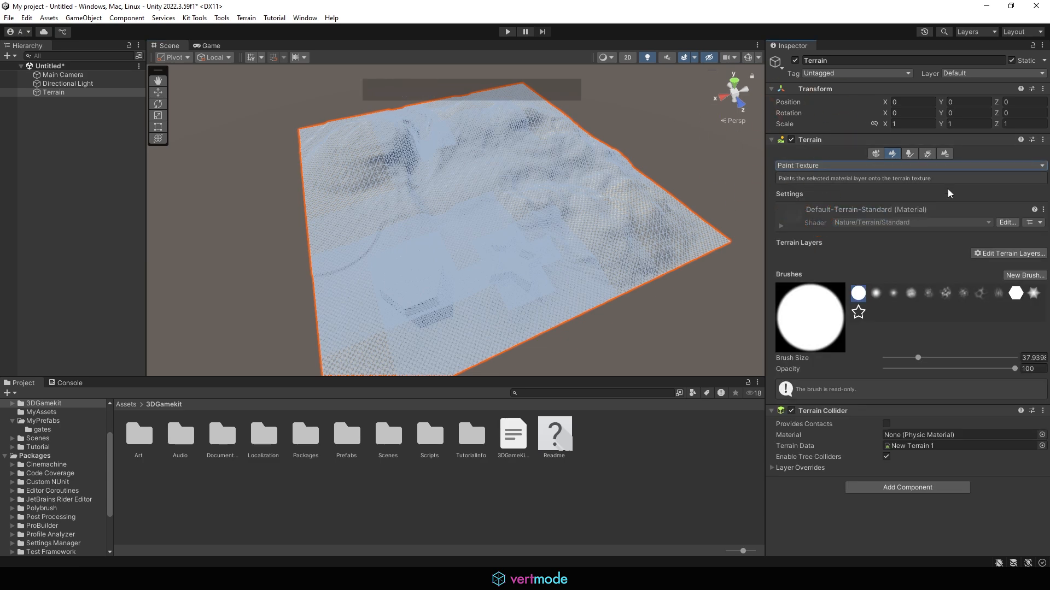
mouse_move(473, 175)
left_mouse_down()
mouse_move(458, 158)
mouse_move(411, 184)
mouse_move(460, 169)
left_mouse_up()
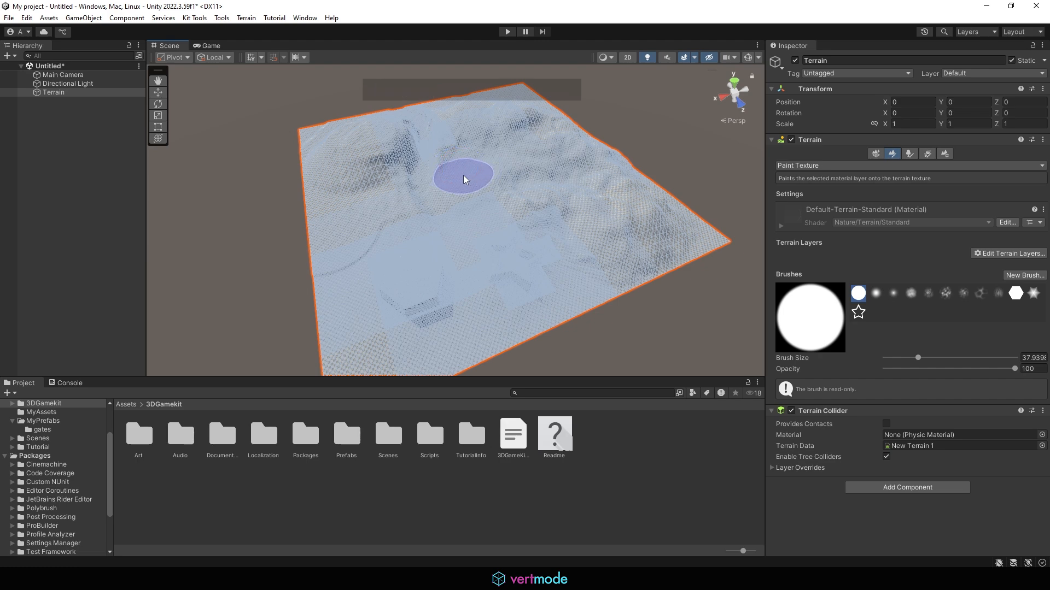
left_click_drag(461, 173, 753, 176)
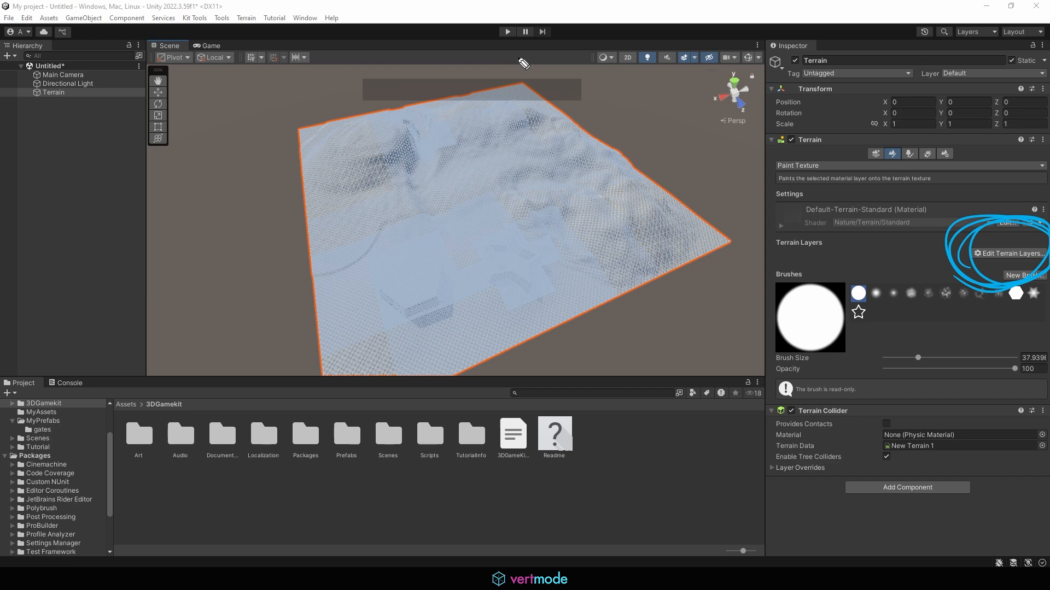
Step: Create a terrain layer from the TiledRock_Albedo texture, searching the textures for "tile"
left_click(1009, 254)
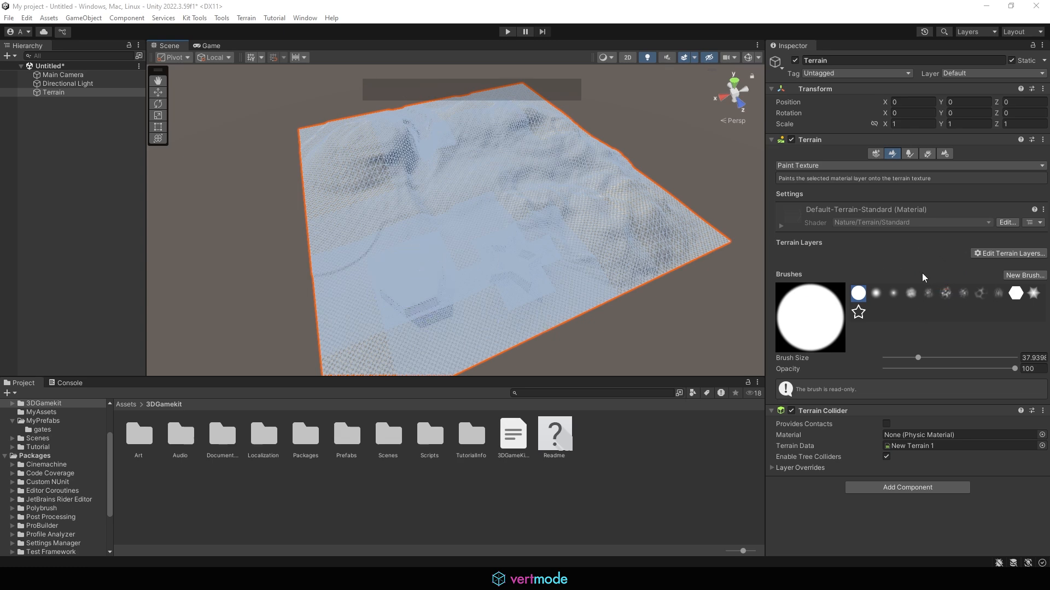
left_click(1015, 254)
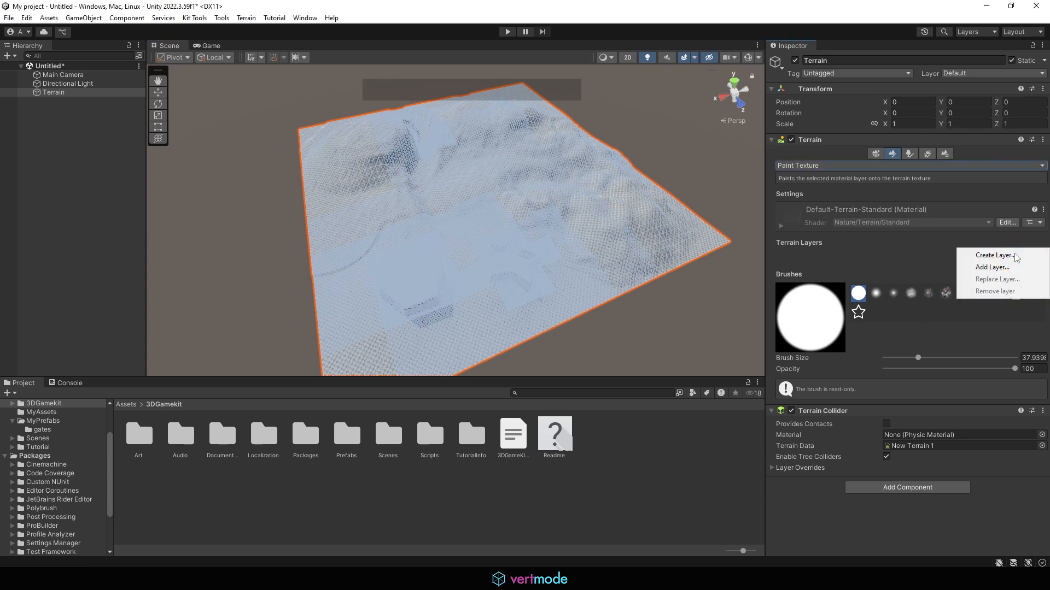
left_click(981, 253)
left_click(995, 256)
left_click_drag(808, 234, 433, 79)
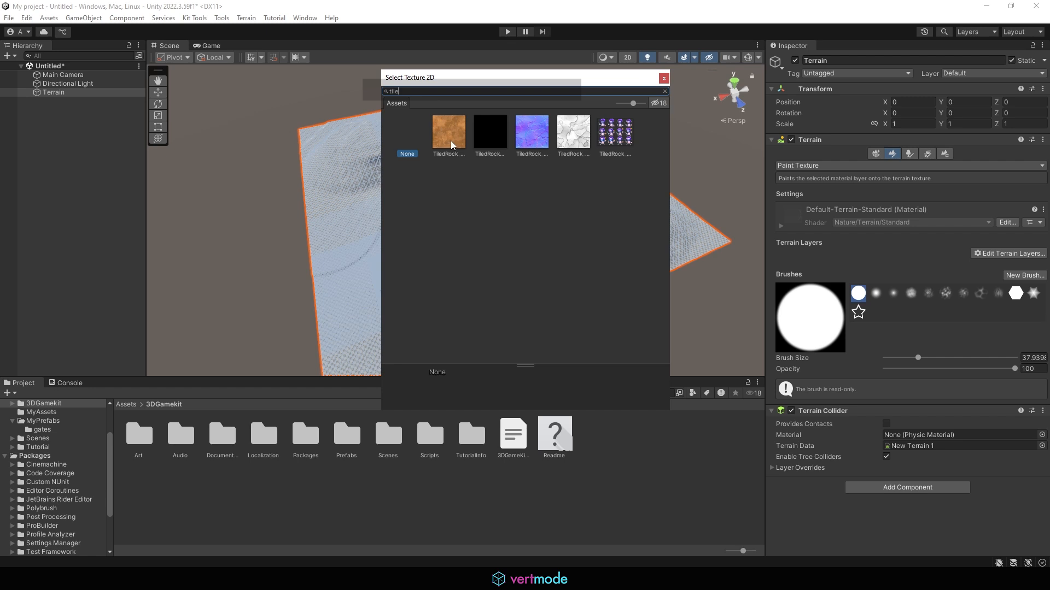
left_click(450, 144)
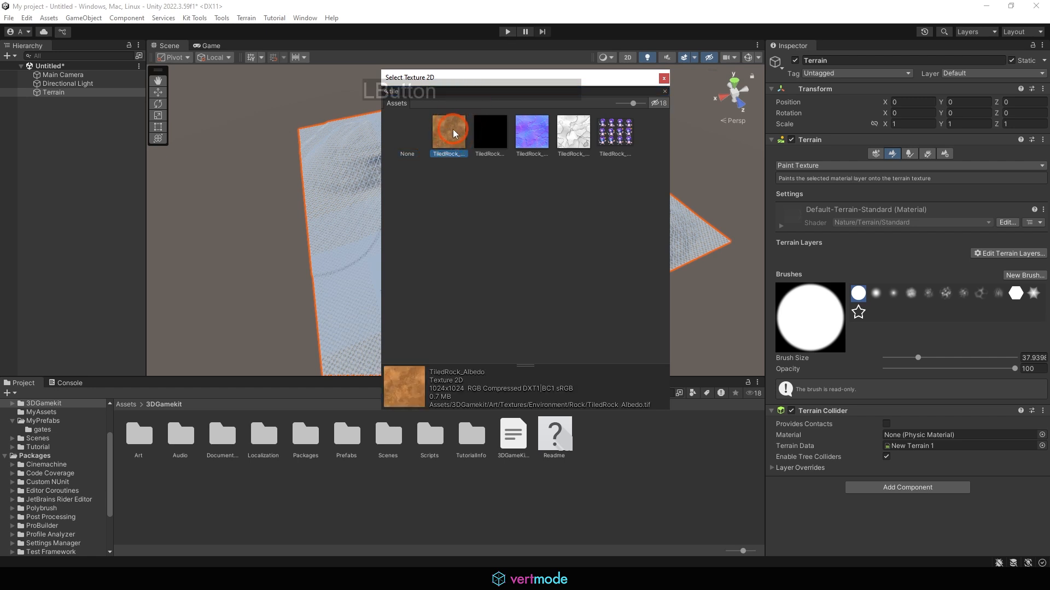
double_click(453, 130)
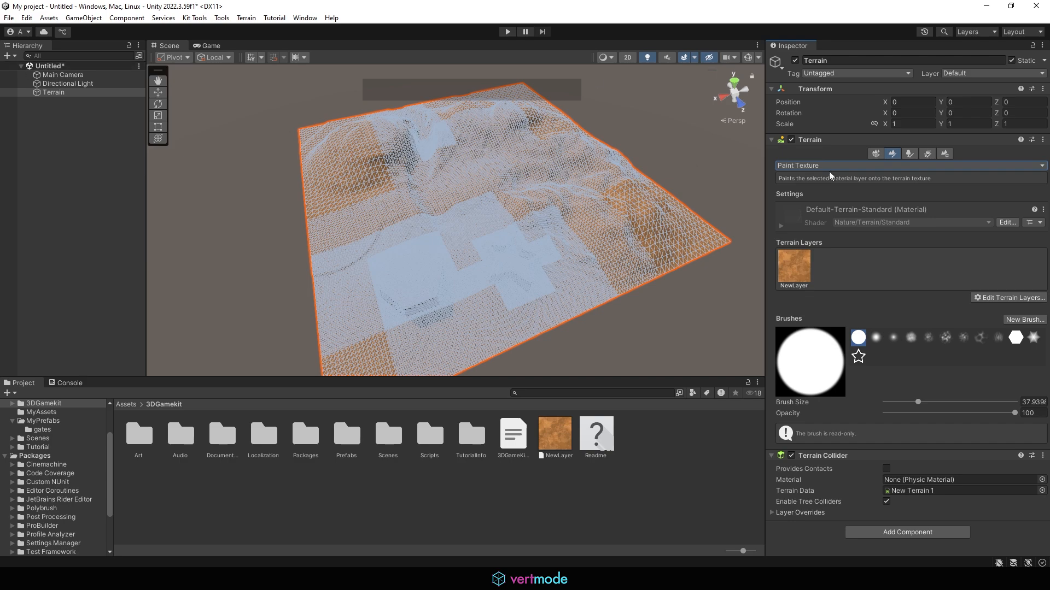
Step: Select the directional light and examine the rock texture's tiling on the terrain from close up and farther away
left_click(68, 83)
left_click(437, 186)
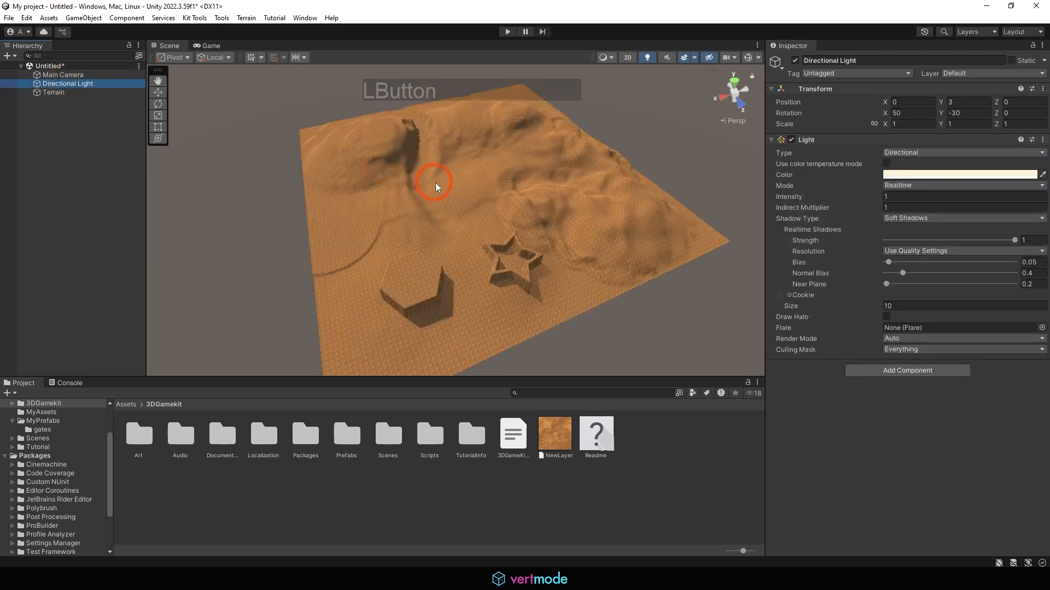
right_click_drag(437, 186, 637, 223, "alt")
left_click_drag(547, 219, 440, 220, "alt")
right_click_drag(441, 220, 654, 241, "alt")
left_click_drag(437, 235, 415, 330)
right_click_drag(529, 226, 661, 236, "alt")
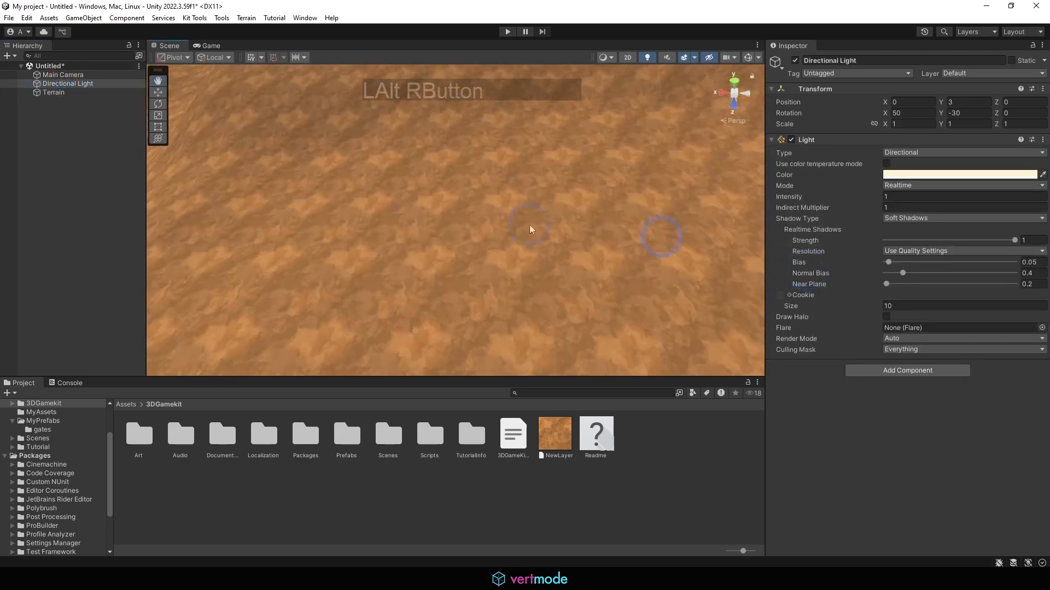
middle_click_drag(464, 219, 415, 330, "alt")
left_click_drag(503, 203, 628, 96, "alt")
middle_click_drag(421, 136, 401, 213, "alt")
left_click_drag(449, 183, 373, 183, "alt")
left_click(263, 579)
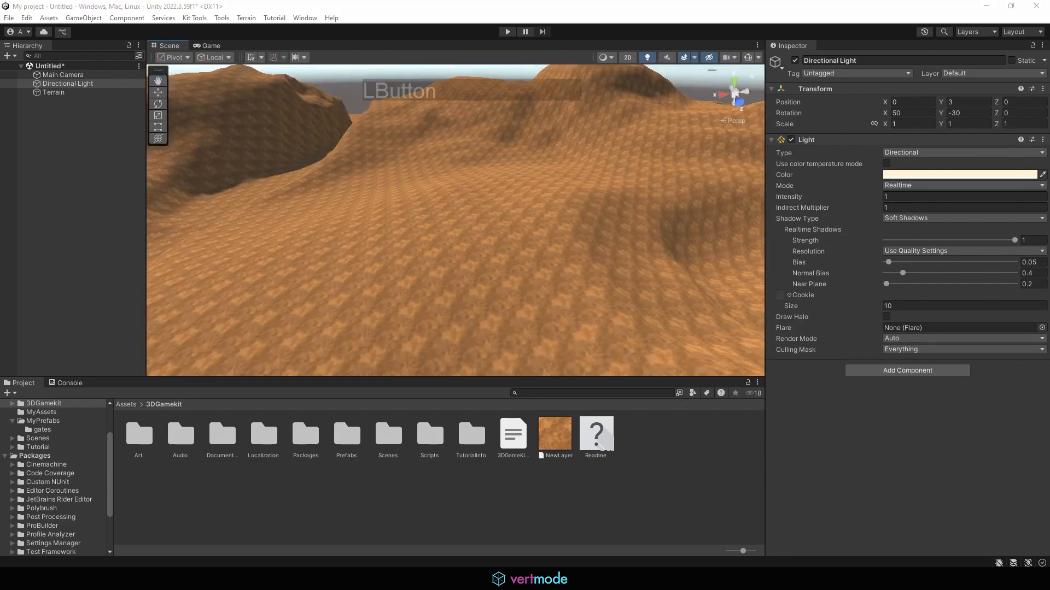
Step: Rename the NewLayer terrain layer asset as 3DGameKitTiledRock
mouse_move(574, 476)
left_mouse_down()
mouse_move(604, 469)
mouse_move(544, 465)
mouse_move(602, 464)
mouse_move(588, 416)
left_mouse_up()
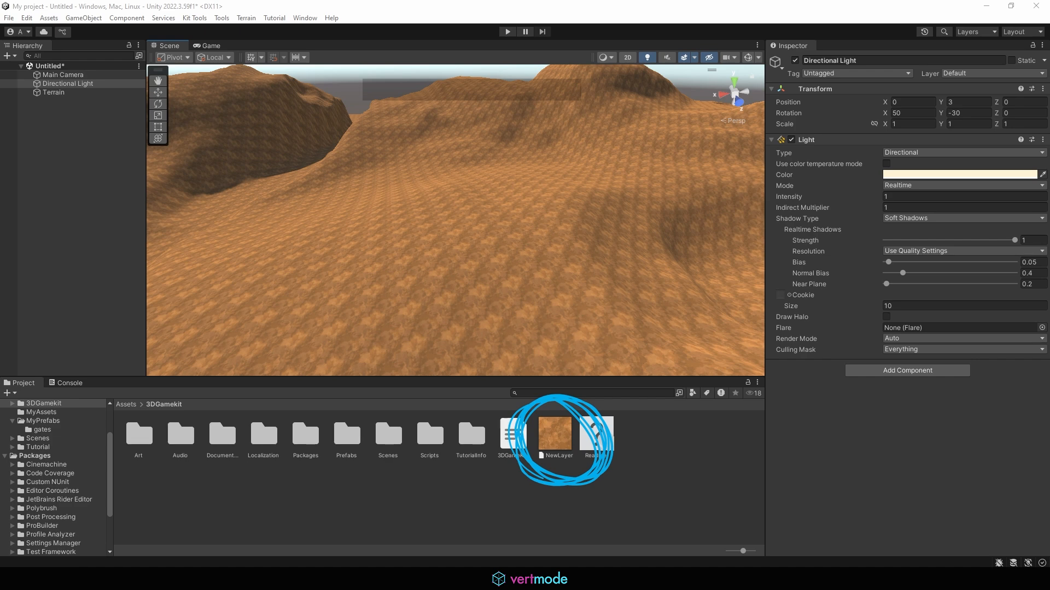
right_click(553, 439)
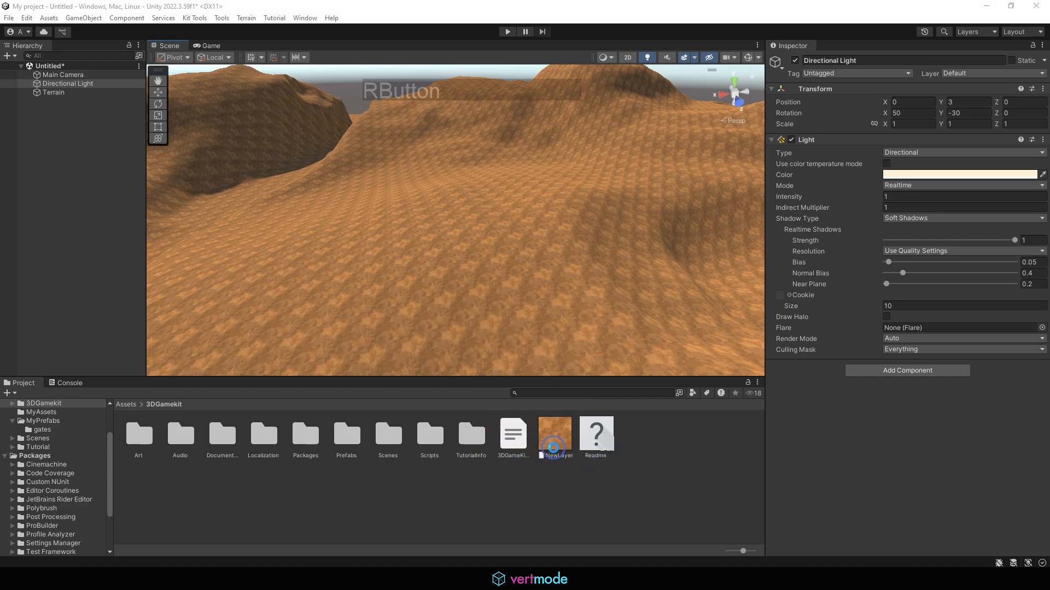
left_click(588, 190)
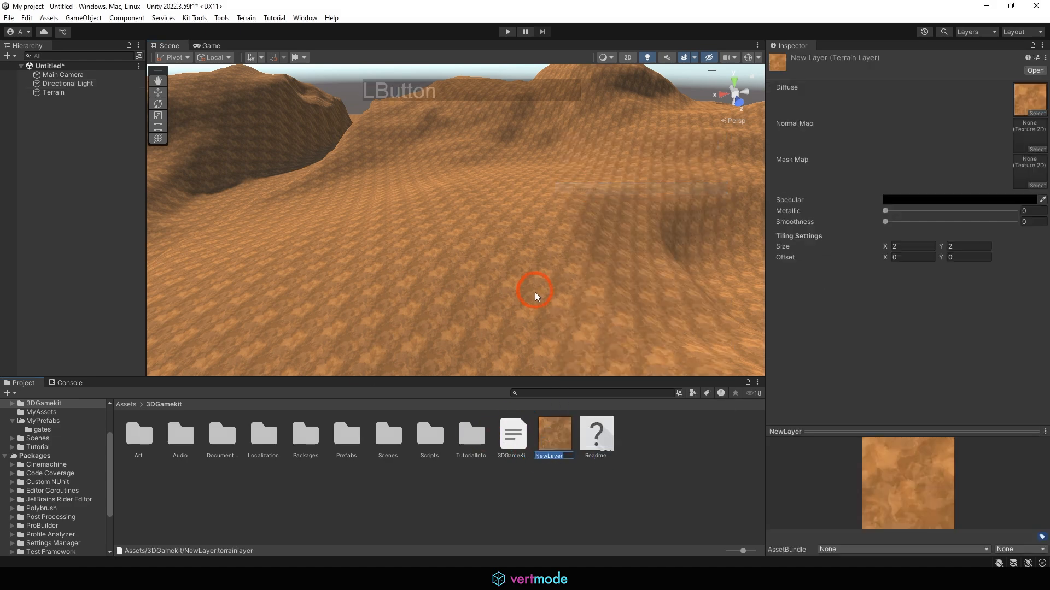
type("3DGameKitTiledRock")
key("Return")
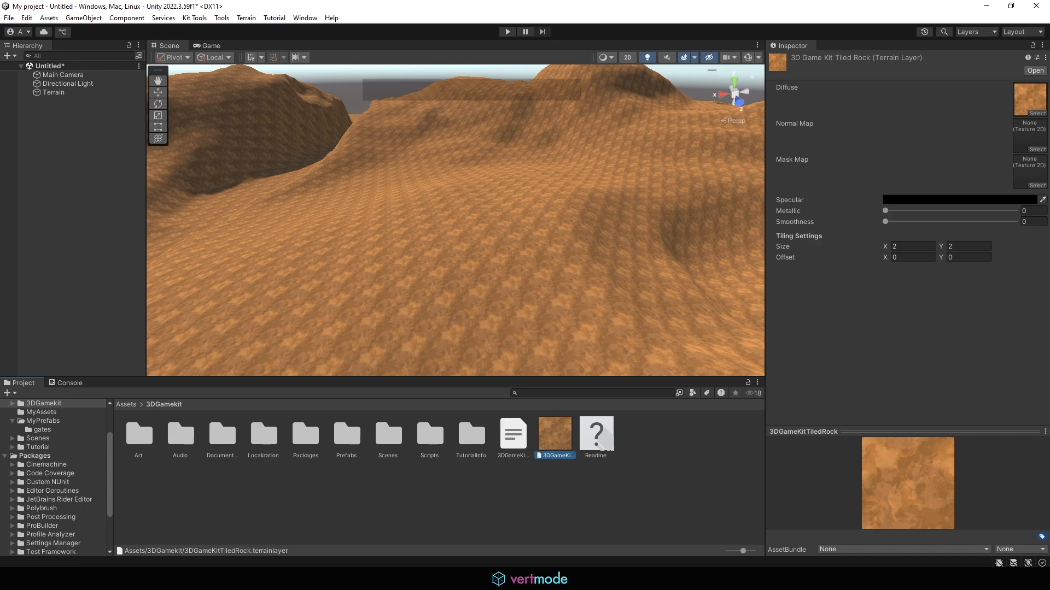
mouse_move(544, 463)
left_mouse_down()
mouse_move(772, 278)
mouse_move(783, 156)
mouse_move(791, 204)
left_mouse_up()
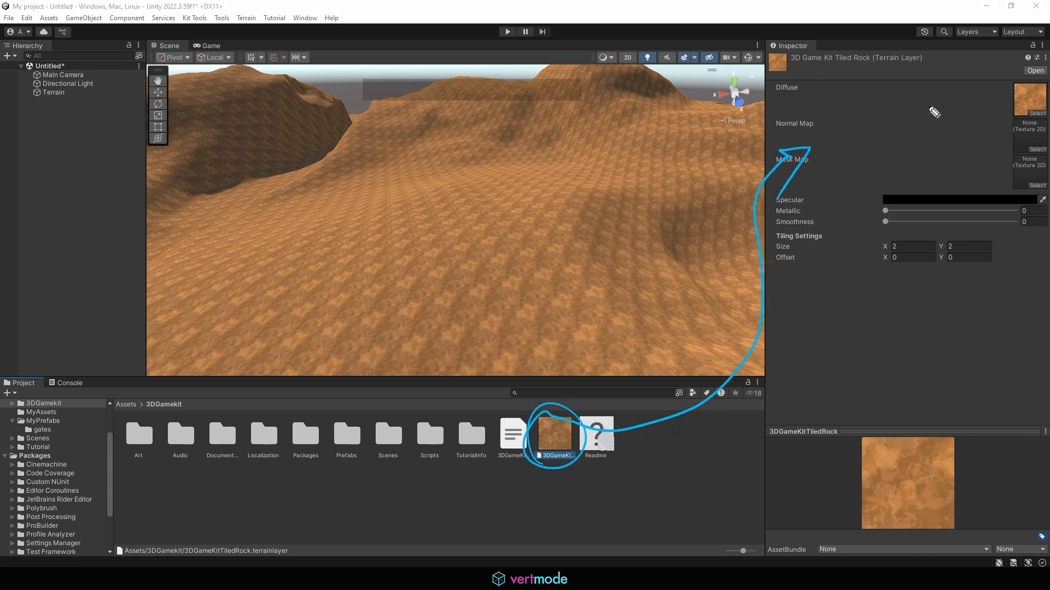
mouse_move(1025, 106)
left_mouse_down()
mouse_move(1030, 76)
mouse_move(1023, 105)
left_mouse_up()
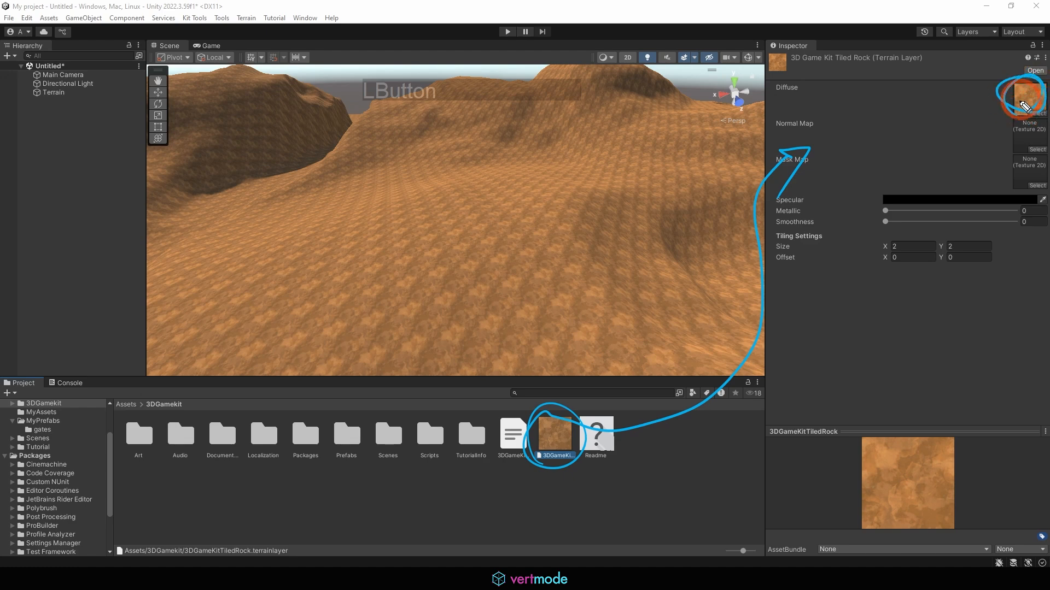
mouse_move(1007, 144)
left_mouse_down()
mouse_move(1026, 115)
mouse_move(1040, 164)
mouse_move(998, 141)
left_mouse_up()
left_click(998, 141)
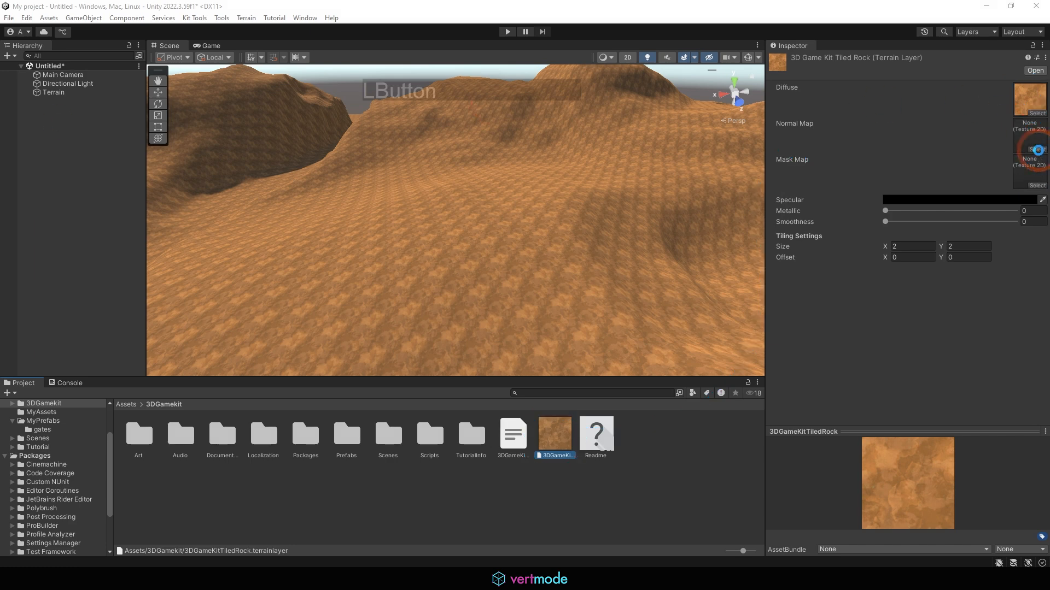
Step: Assign the bluish-purple TiledRock normal texture as the layer's normal map, searching the textures for "tile"
left_click(1037, 149)
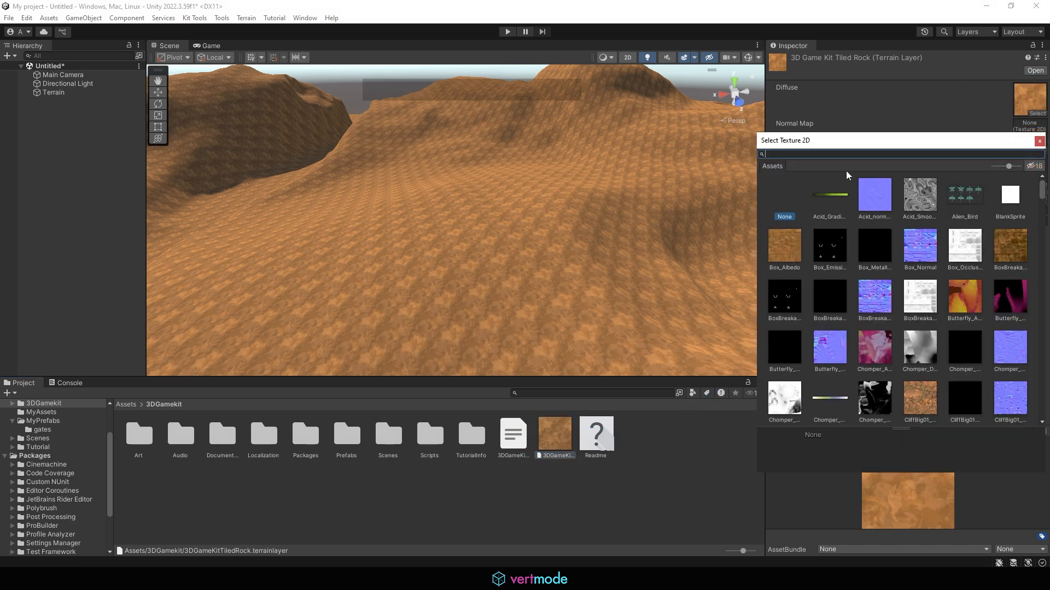
type("tile")
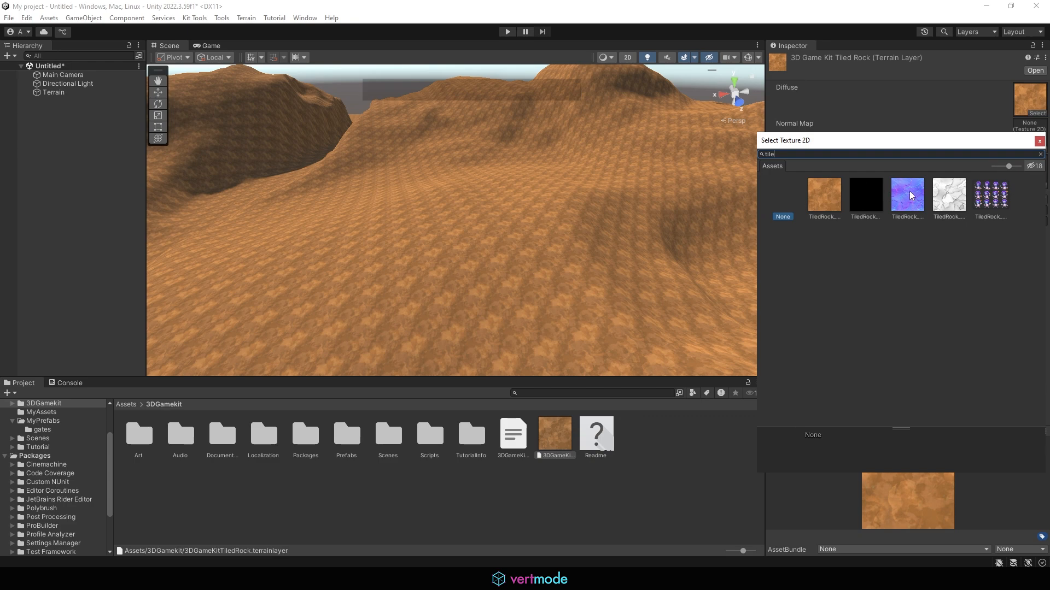
left_click(910, 196)
Step: Examine the surface relief that the normal map gives the terrain, both close up and from a distance
right_click_drag(469, 218, 532, 245, "alt")
mouse_move(532, 245)
left_mouse_down("alt")
mouse_move(500, 241)
mouse_move(518, 253)
left_mouse_up("alt")
right_click_drag(518, 253, 645, 293, "alt")
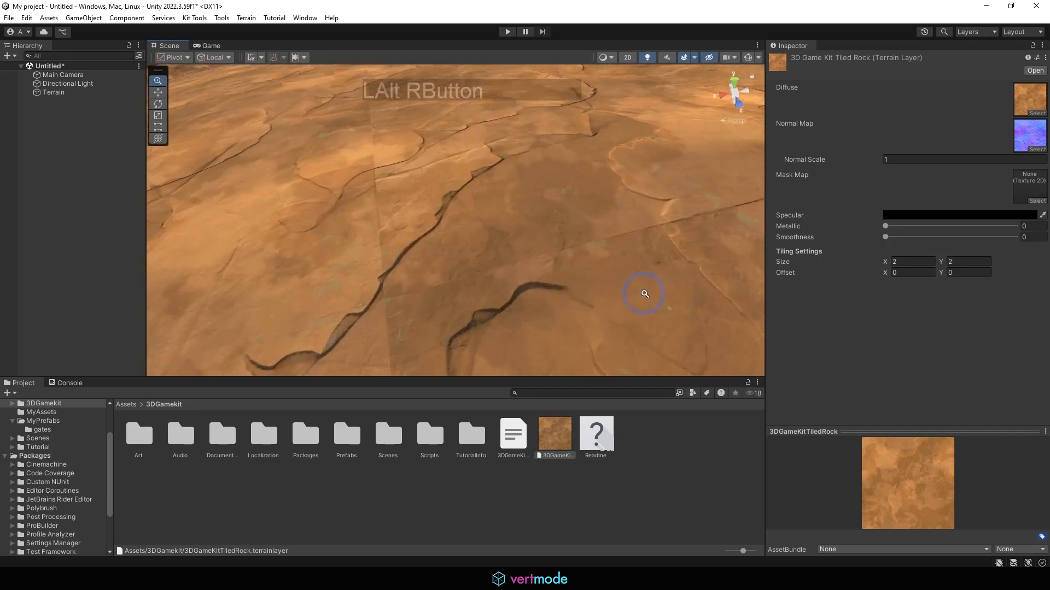
middle_click_drag(616, 277, 609, 290, "alt")
right_click_drag(609, 290, 465, 252, "alt")
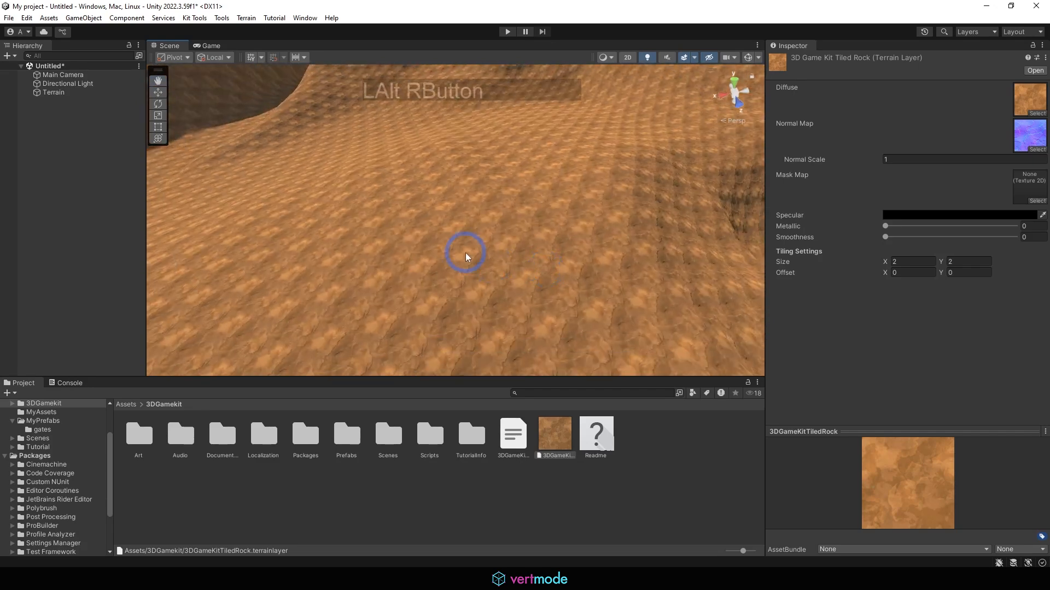
middle_click_drag(465, 252, 483, 215, "alt")
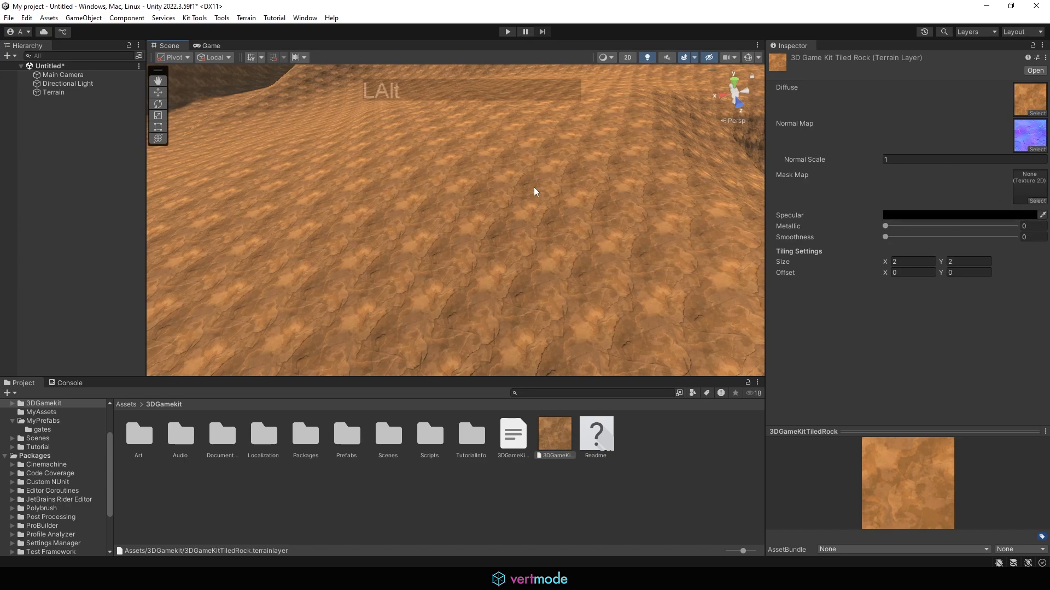
left_click_drag(667, 265, 549, 220, "alt")
right_click_drag(549, 221, 445, 206, "alt")
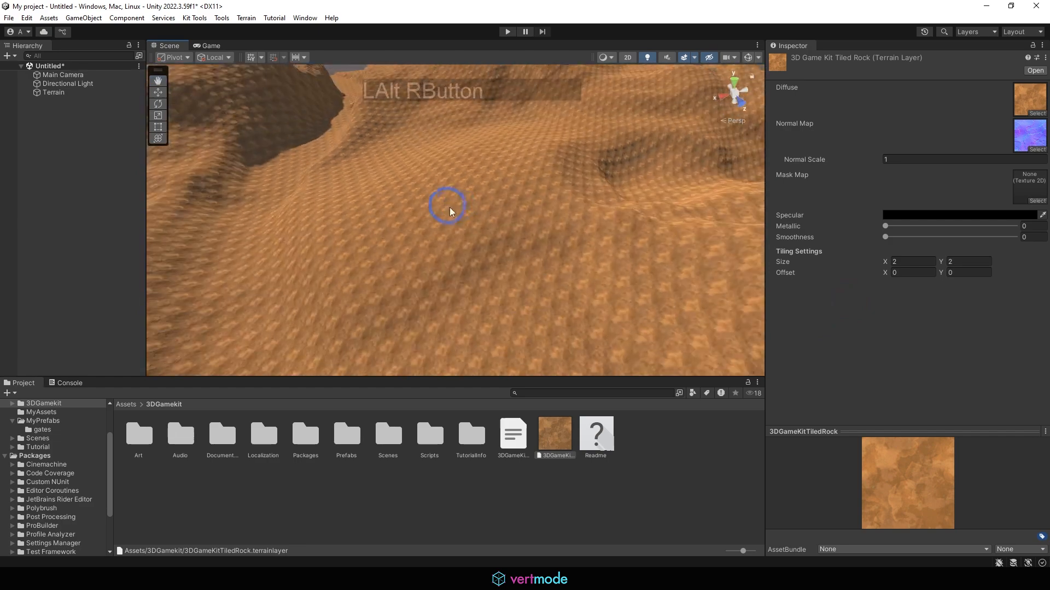
left_click_drag(445, 206, 474, 202, "alt")
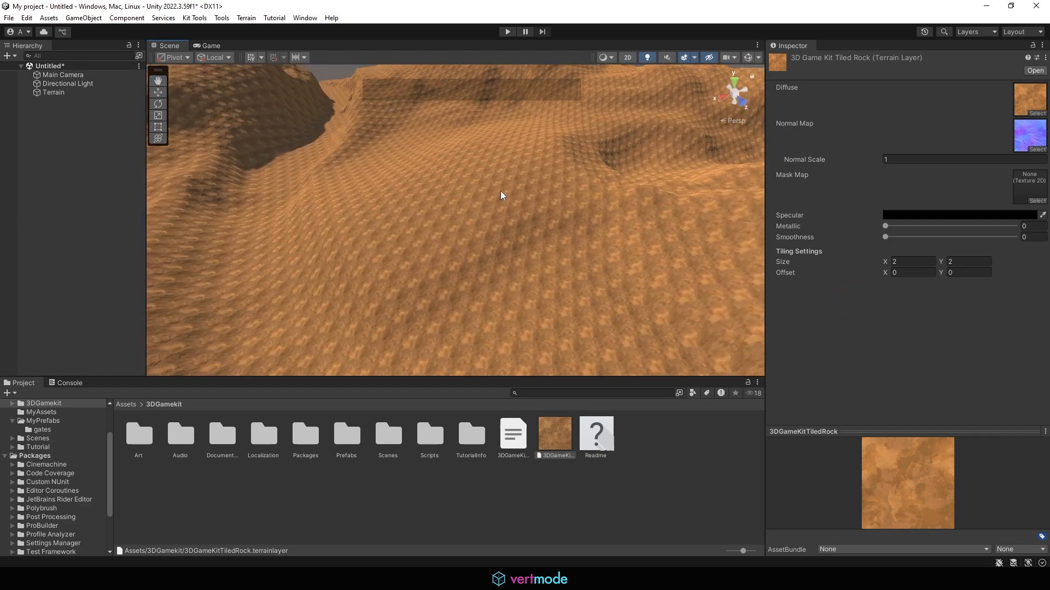
right_click_drag(502, 196, 730, 250, "alt")
Step: Assign the TiledRock_Occlusion texture as the rock layer's mask map, searching the textures for "tile"
left_click(1043, 201)
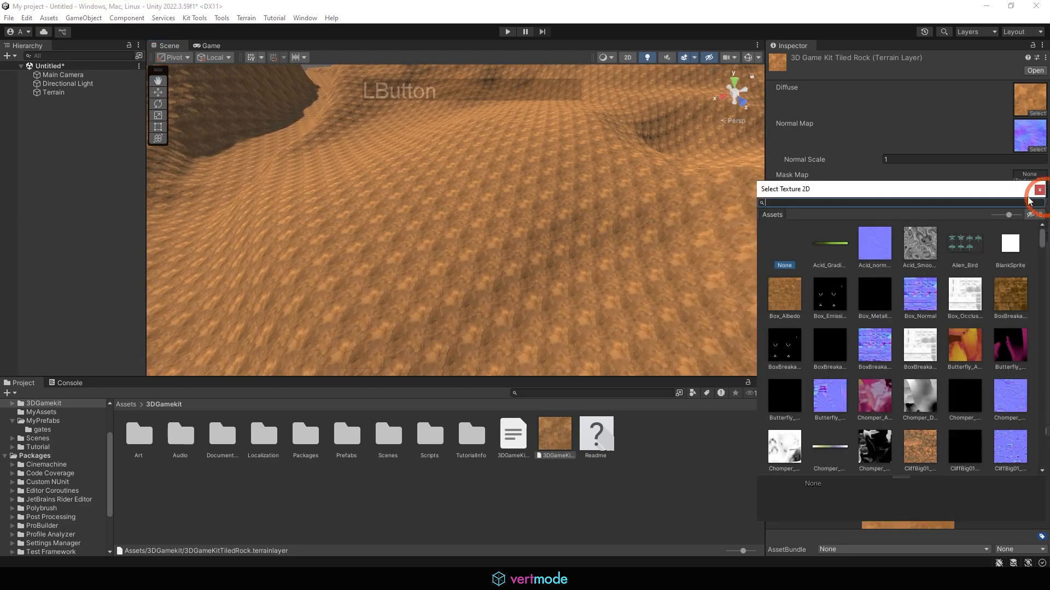
type("til")
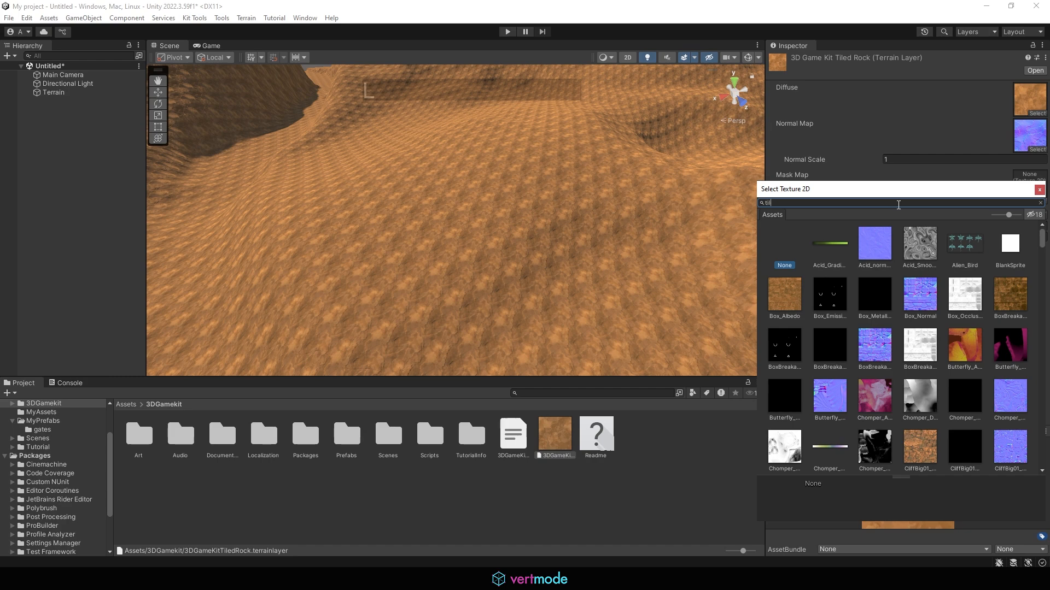
type("e")
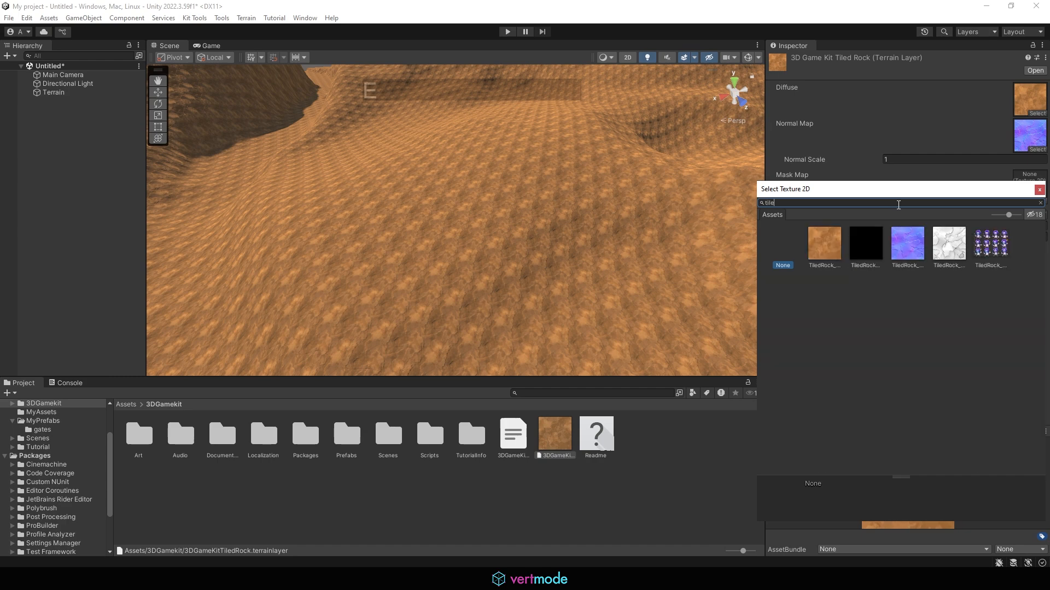
left_click(947, 253)
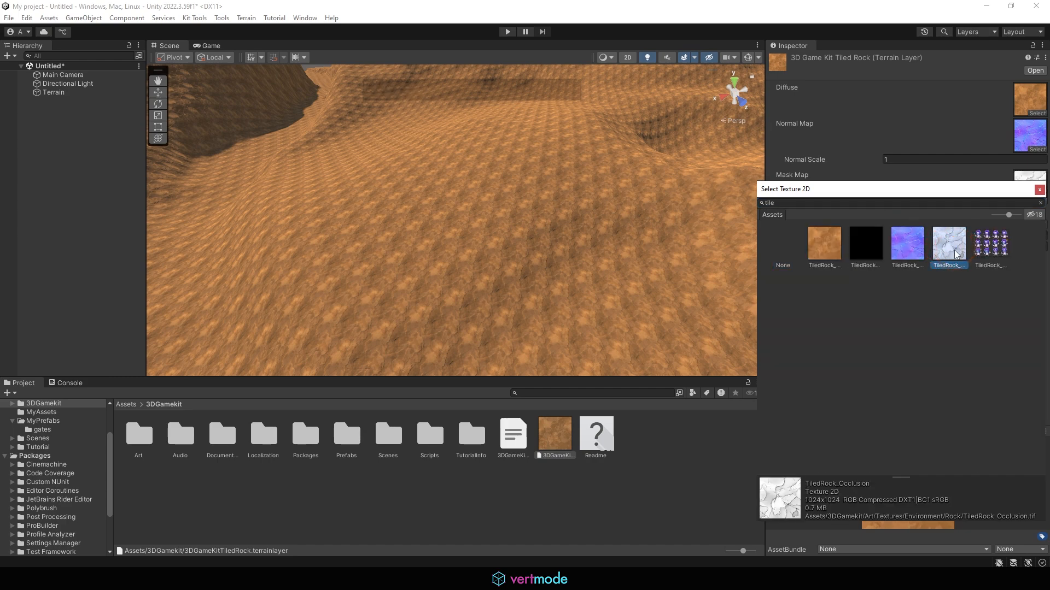
double_click(949, 252)
Step: Set the rock layer's specular colour to white, its metallic value to 0.544 and its smoothness to 0.422
mouse_move(736, 304)
right_mouse_down("alt")
mouse_move(764, 324)
mouse_move(743, 310)
right_mouse_up("alt")
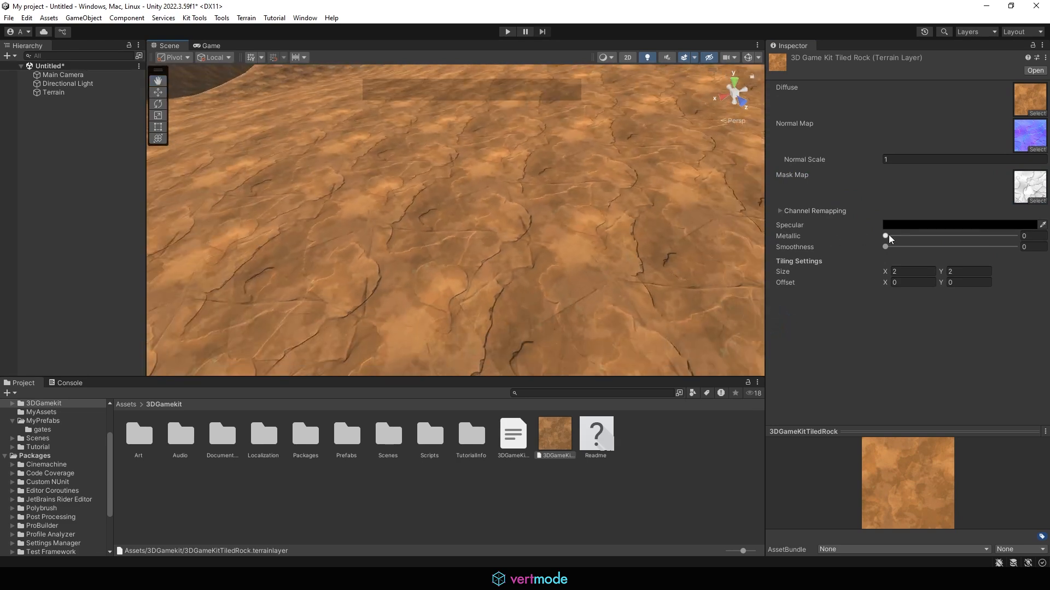
left_click(906, 225)
left_click_drag(946, 297, 936, 278)
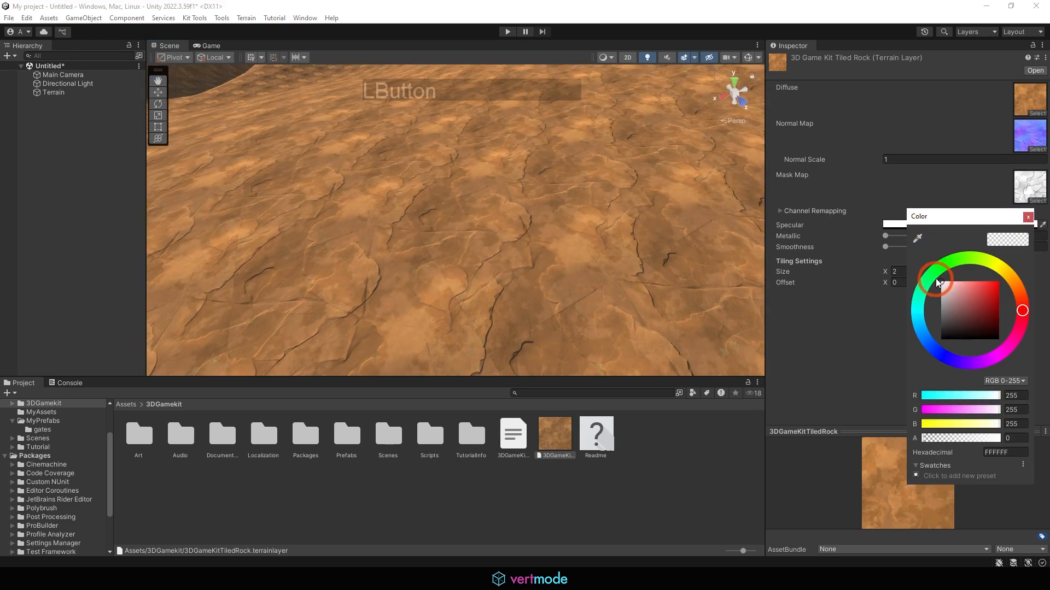
left_click(841, 194)
left_click_drag(896, 237, 939, 231)
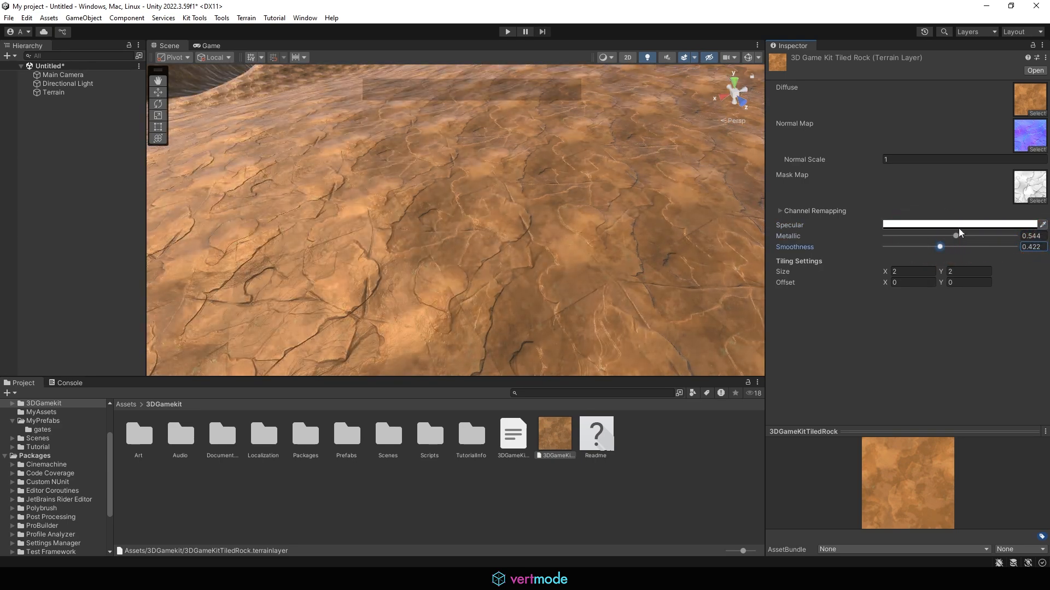
Step: Clear the rock layer's mask map by choosing None, searching the textures for "none"
right_click(1033, 184)
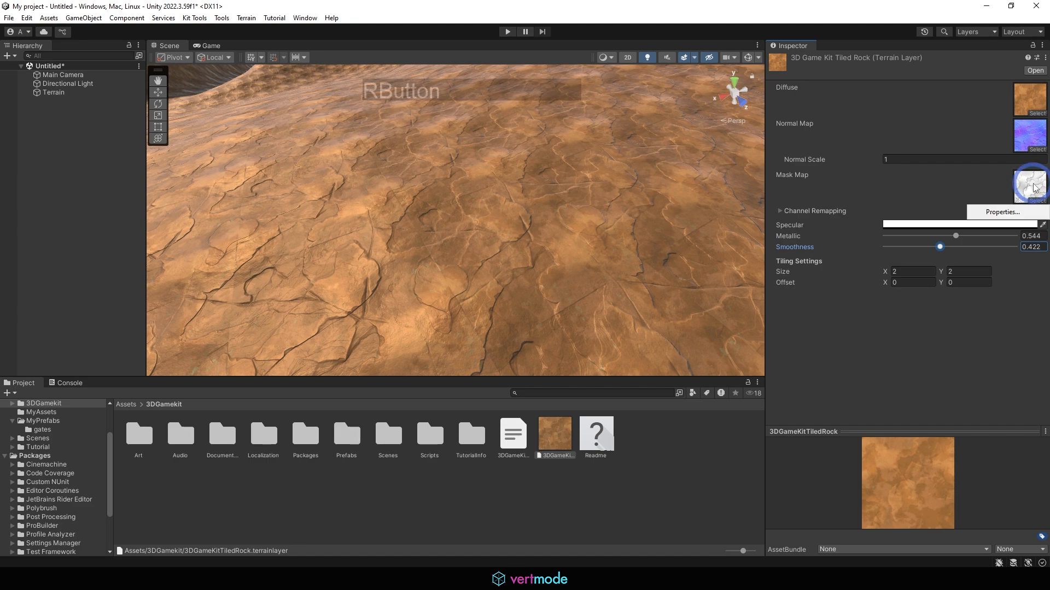
left_click(1028, 190)
left_click(1033, 201)
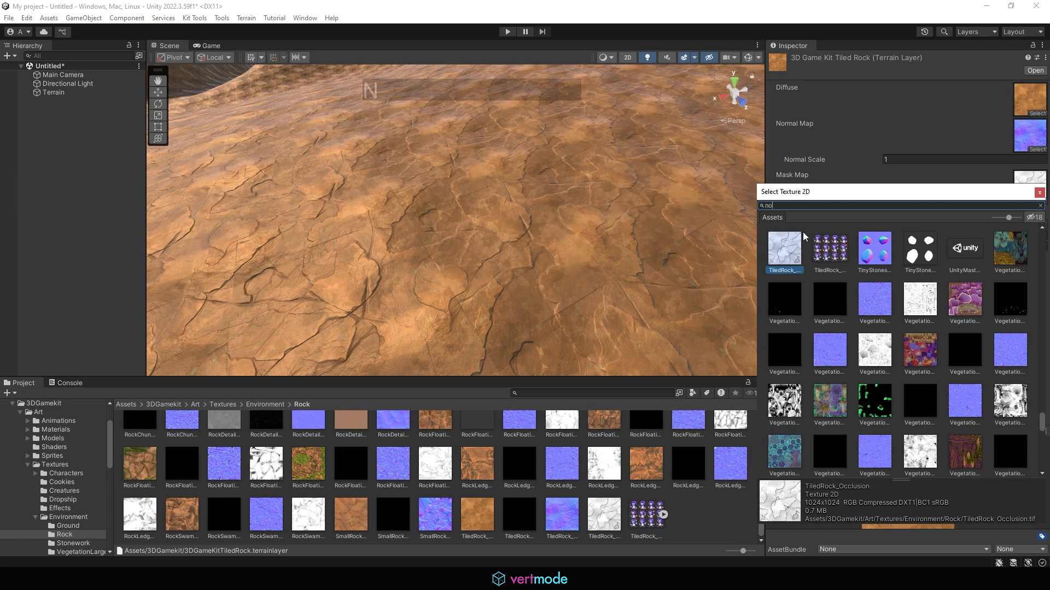
type("bn")
key("BackSpace")
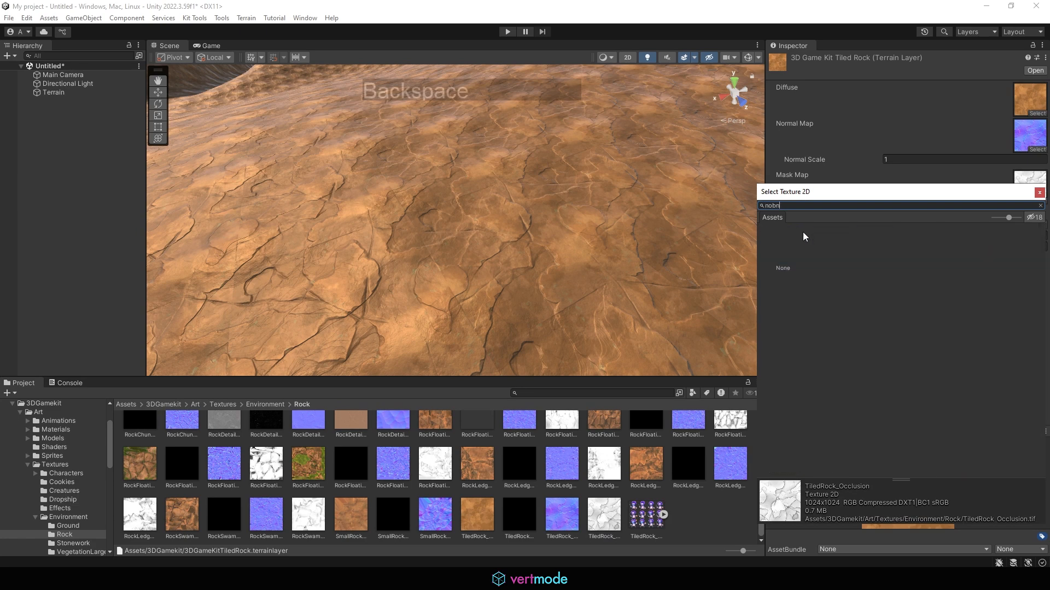
type("ne")
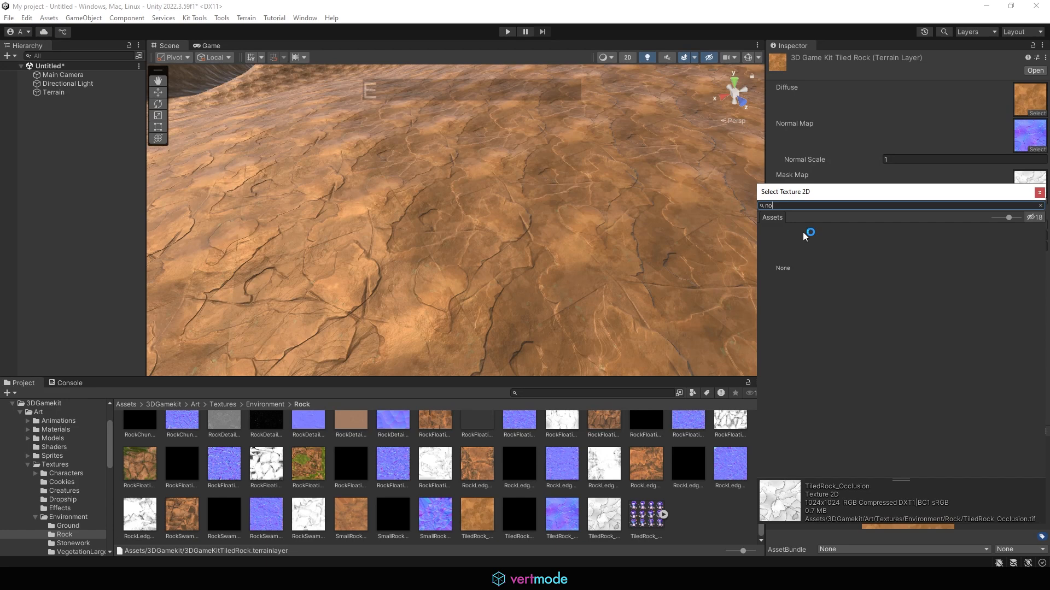
left_click(784, 248)
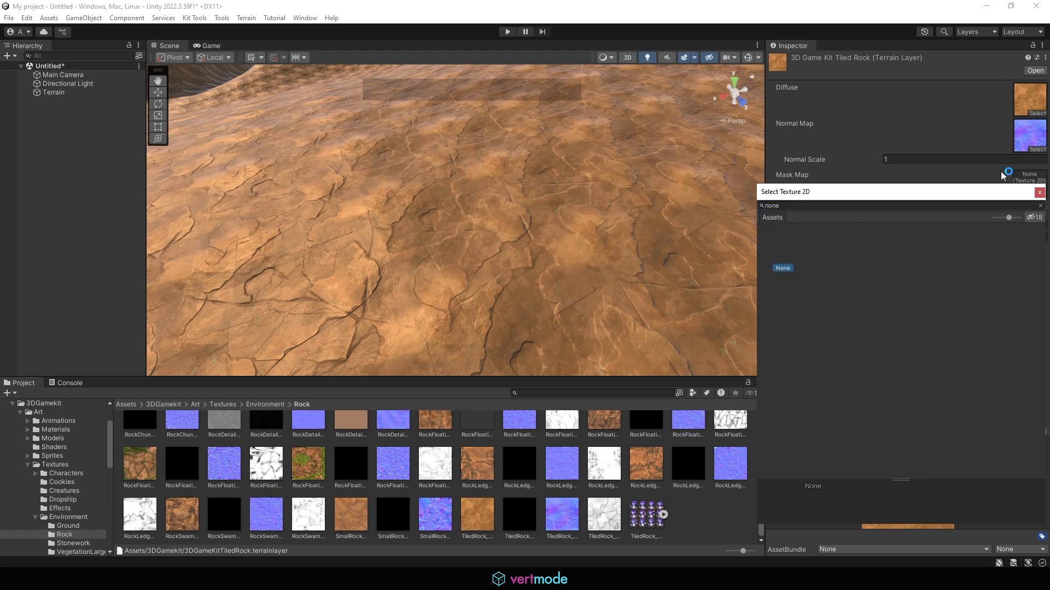
left_click(1040, 193)
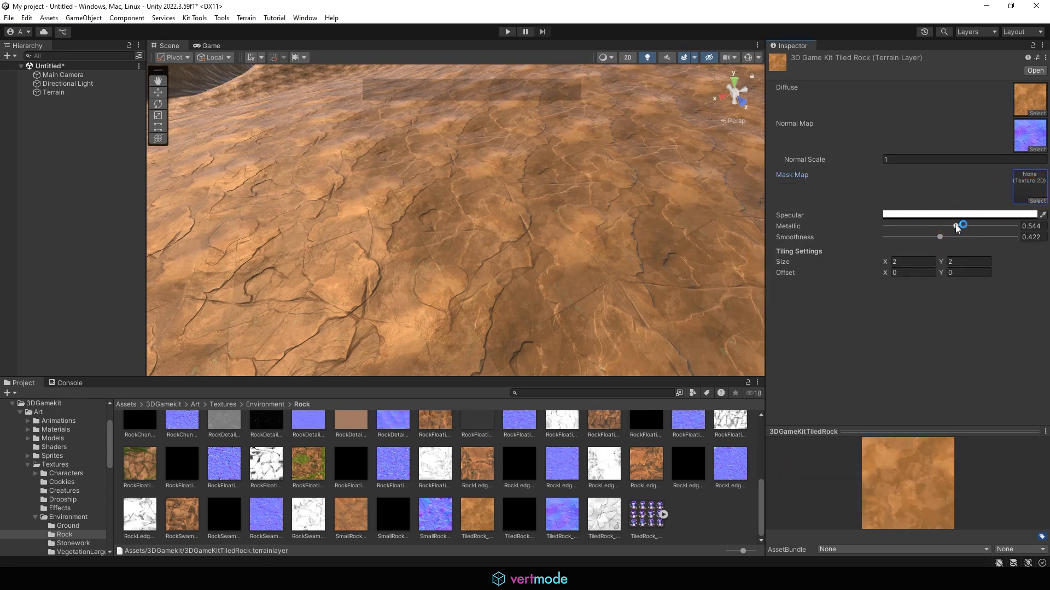
Step: Lower the rock layer's metallic value to 0.025 and its smoothness to 0.257
mouse_move(955, 226)
left_mouse_down()
mouse_move(924, 225)
mouse_move(979, 224)
mouse_move(886, 236)
mouse_move(940, 245)
left_mouse_up()
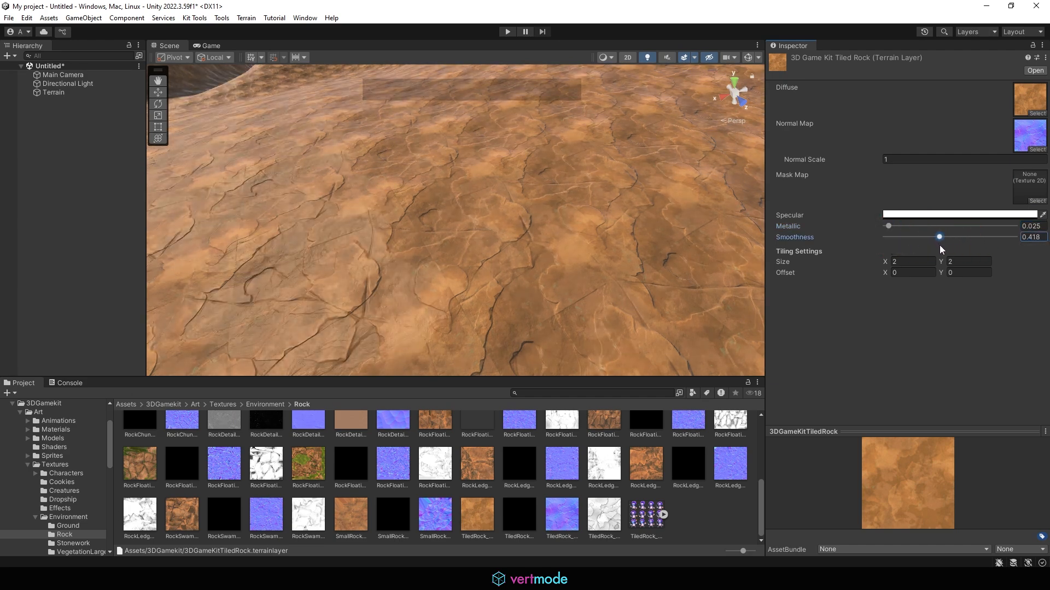
right_click_drag(460, 205, 484, 290, "alt")
mouse_move(484, 290)
left_mouse_down("alt")
mouse_move(493, 316)
mouse_move(482, 276)
left_mouse_up("alt")
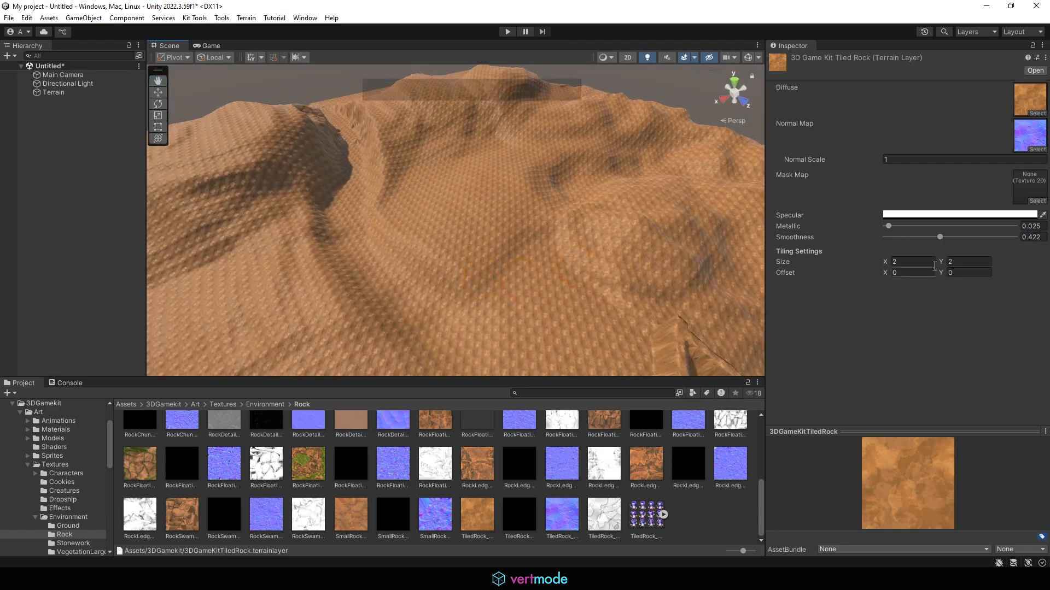
left_click_drag(942, 239, 918, 243)
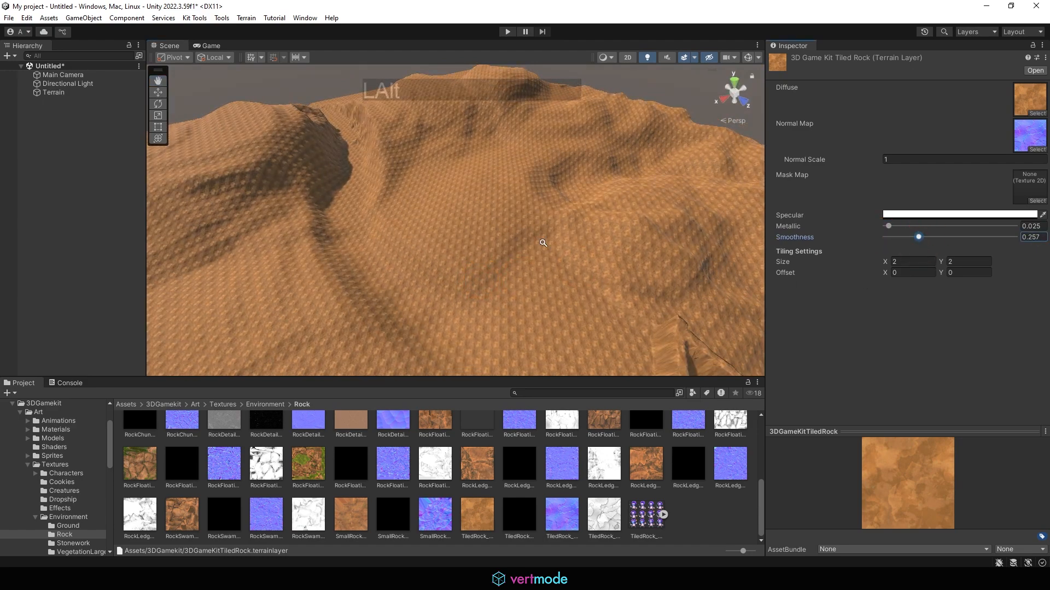
Step: Inspect the rock surface's shine and tiling across the terrain from close up and afar, and select the Terrain object
right_click_drag(543, 242, 583, 247, "alt")
left_click_drag(584, 245, 530, 227, "alt")
right_click_drag(511, 224, 478, 219, "alt")
left_click_drag(479, 219, 487, 254, "alt")
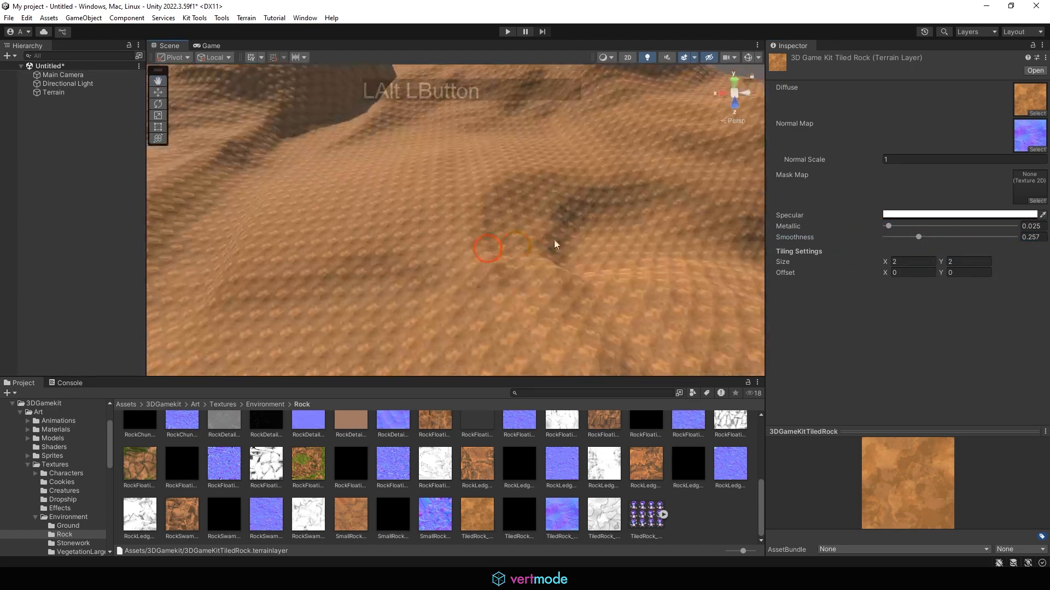
right_click_drag(555, 244, 496, 194, "alt")
left_click_drag(496, 193, 509, 159, "alt")
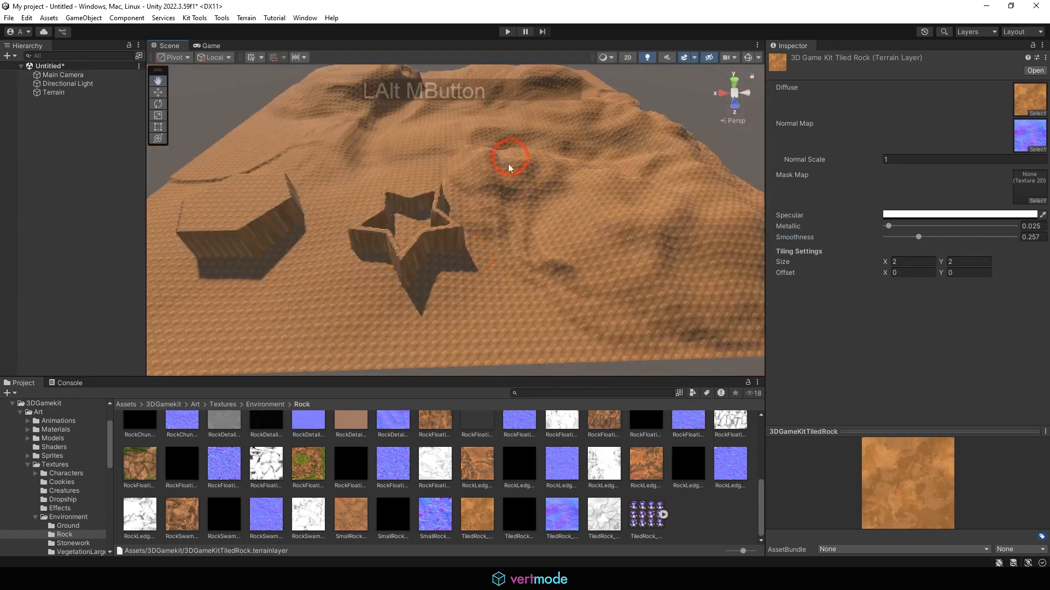
left_click(55, 93)
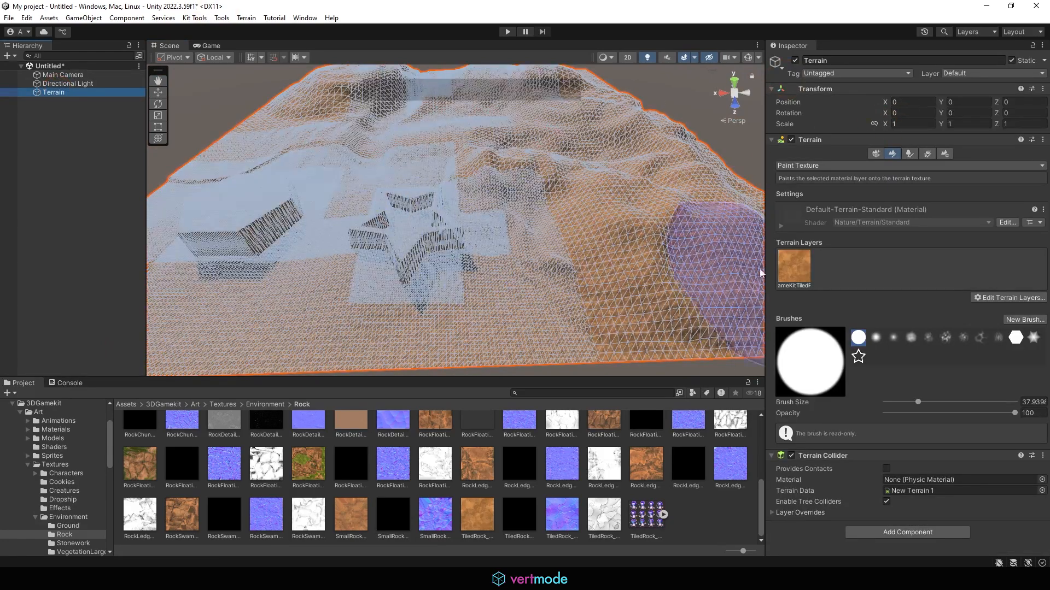
left_click(991, 298)
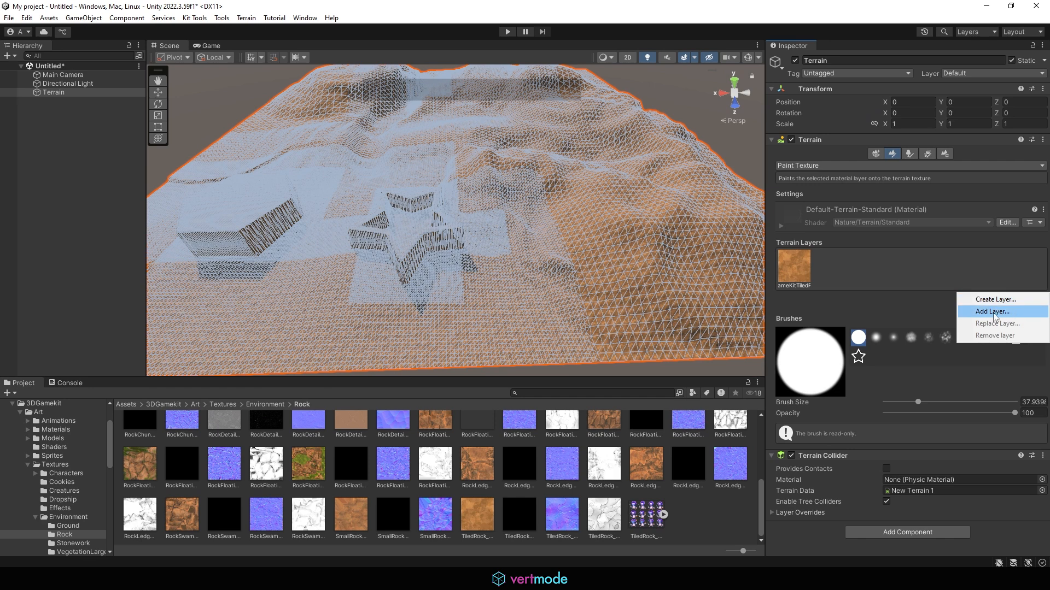
left_click(1003, 312)
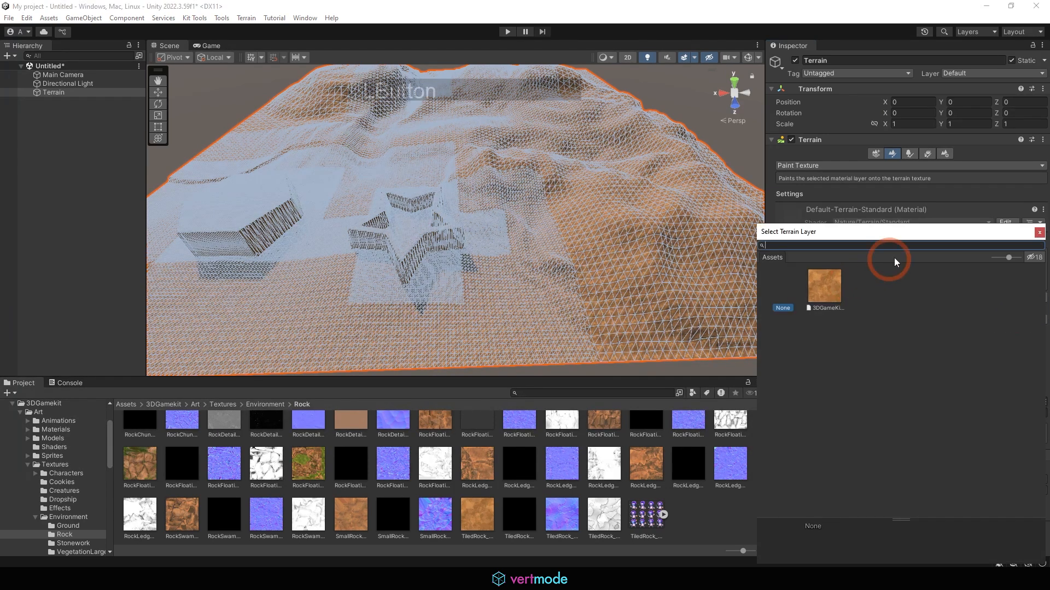
left_click(825, 291)
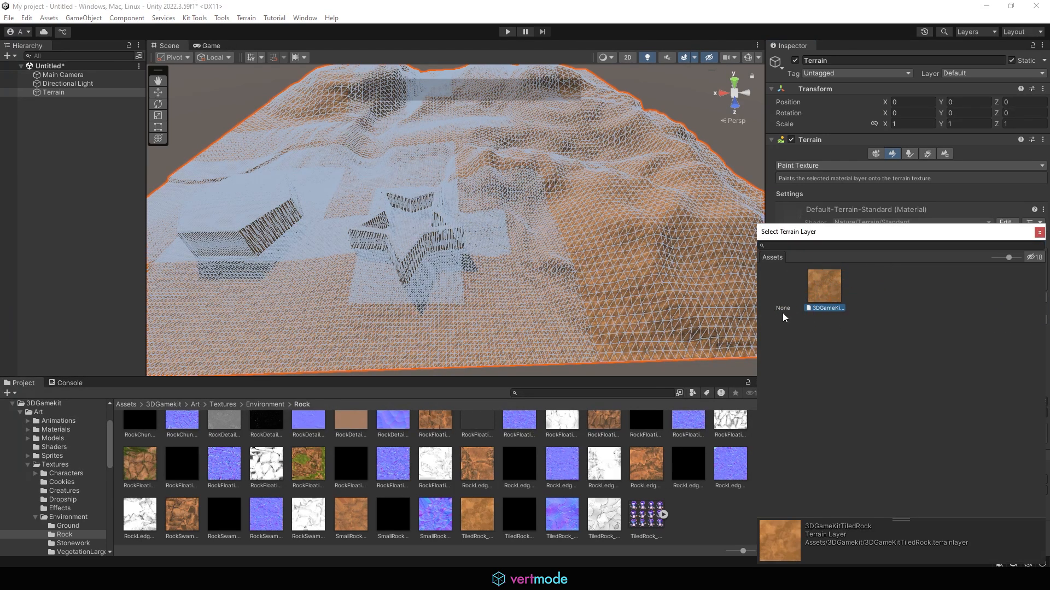
left_click(1038, 232)
Step: Start creating a second terrain layer and search the available textures for "grass"
left_click(1025, 297)
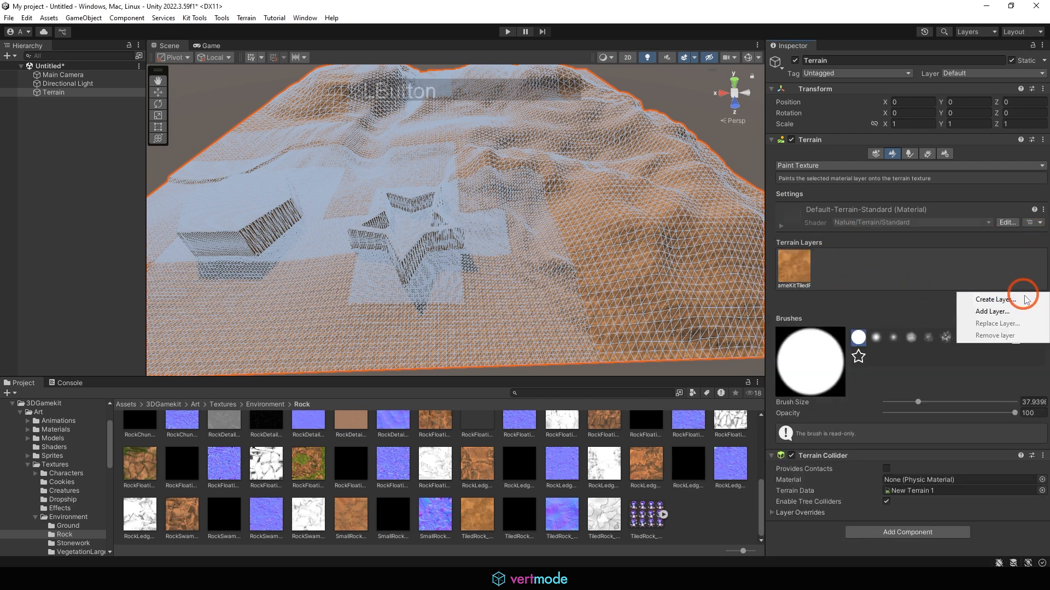
left_click(1001, 299)
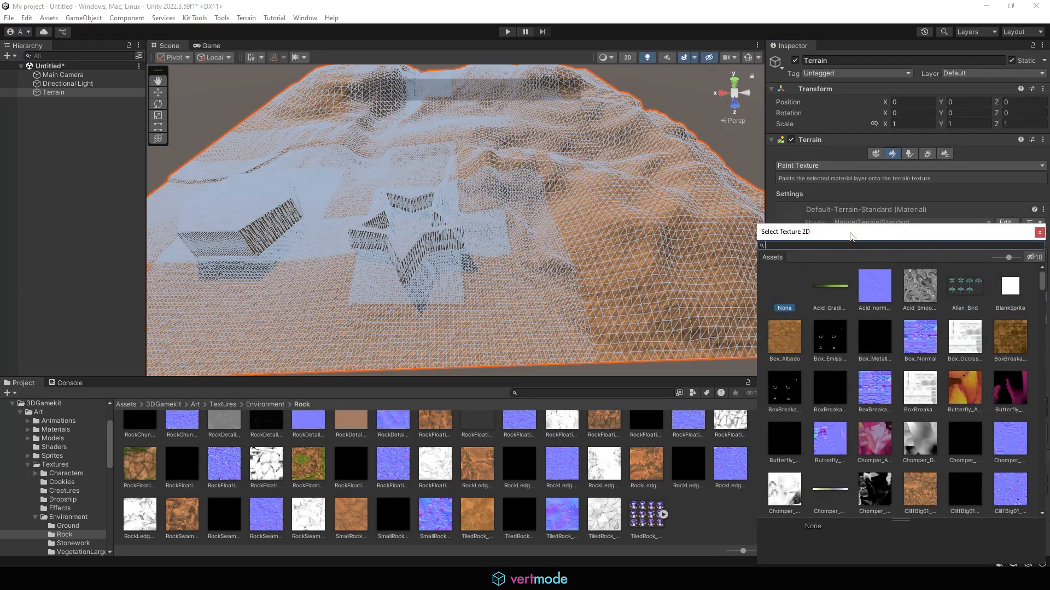
left_click_drag(850, 236, 598, 186)
type("g")
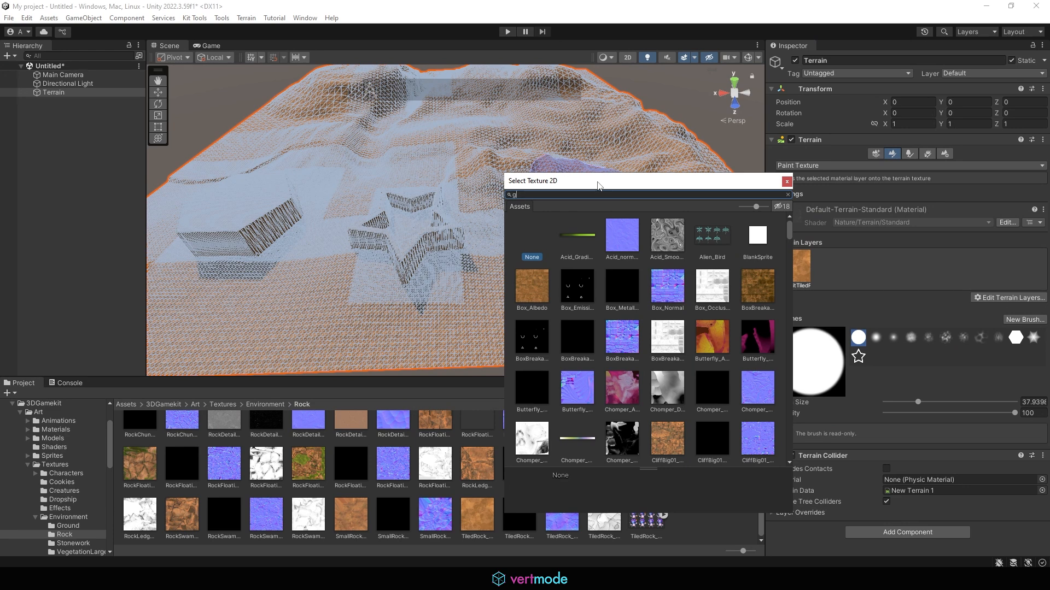
type("rass")
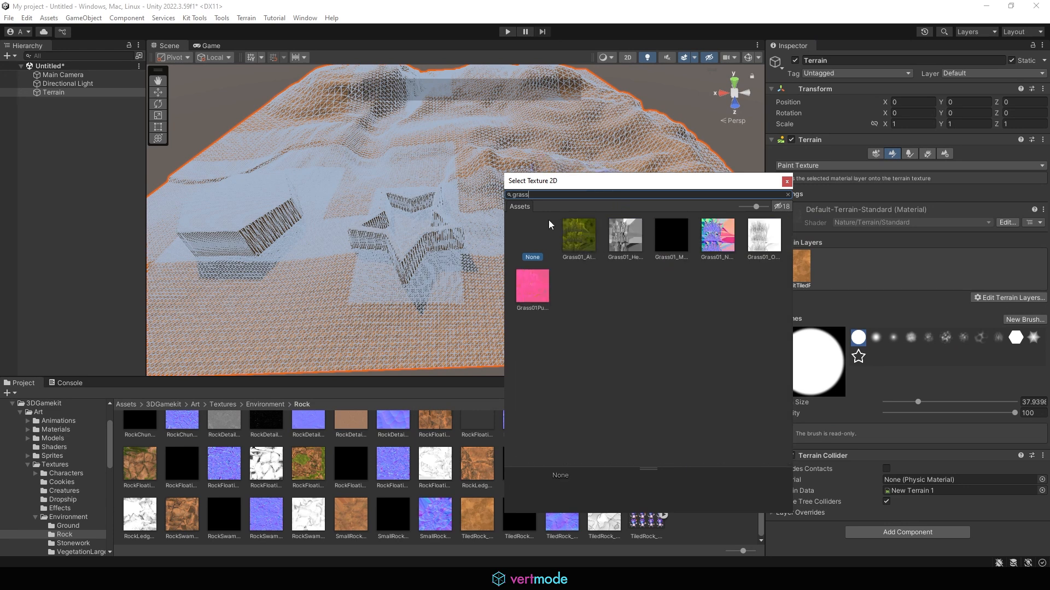
Step: Replace the texture search term with "texture"
key("BackSpace")
key("BackSpace")
key("BackSpace")
key("BackSpace")
key("BackSpace")
type("te")
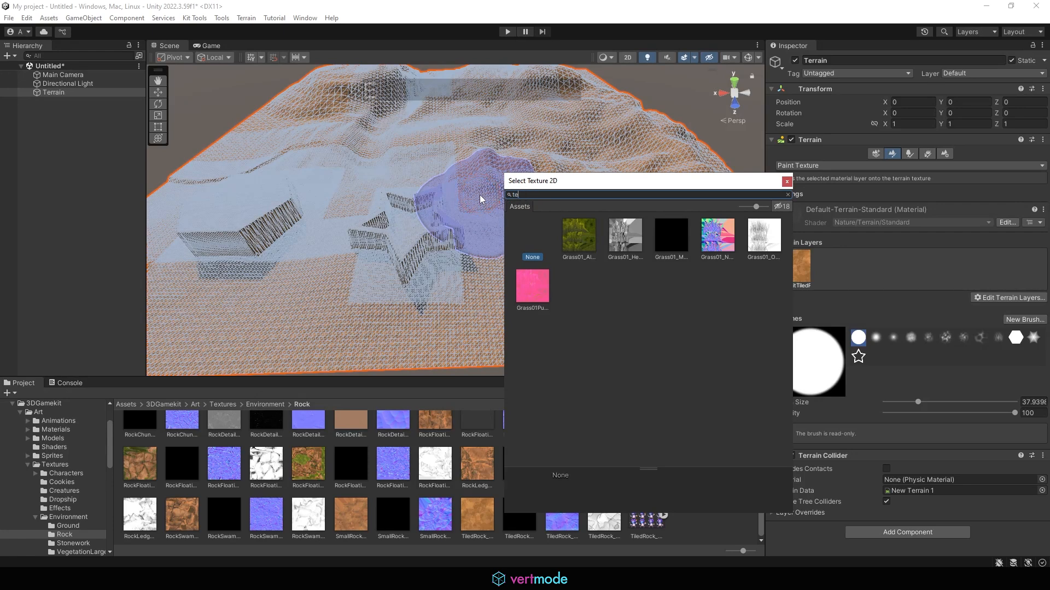
type("xture")
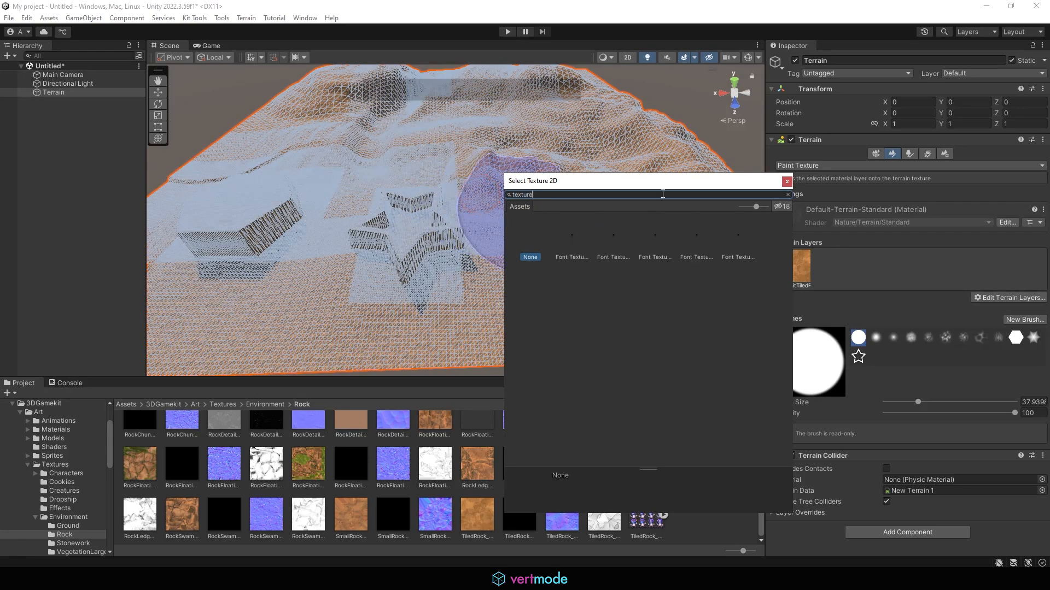
Step: Clear the texture search, browse the full texture list for a green ground texture, and select Moss_Albedo
key("BackSpace")
key("BackSpace")
key("BackSpace")
key("BackSpace")
key("BackSpace")
key("BackSpace")
key("BackSpace")
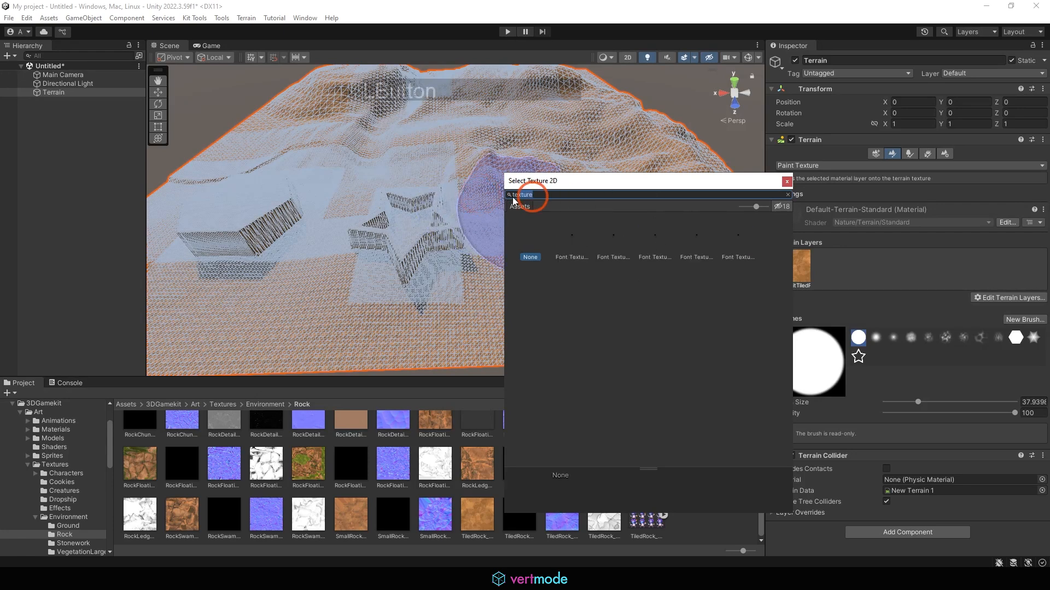
scroll(700, 264, "down", 8)
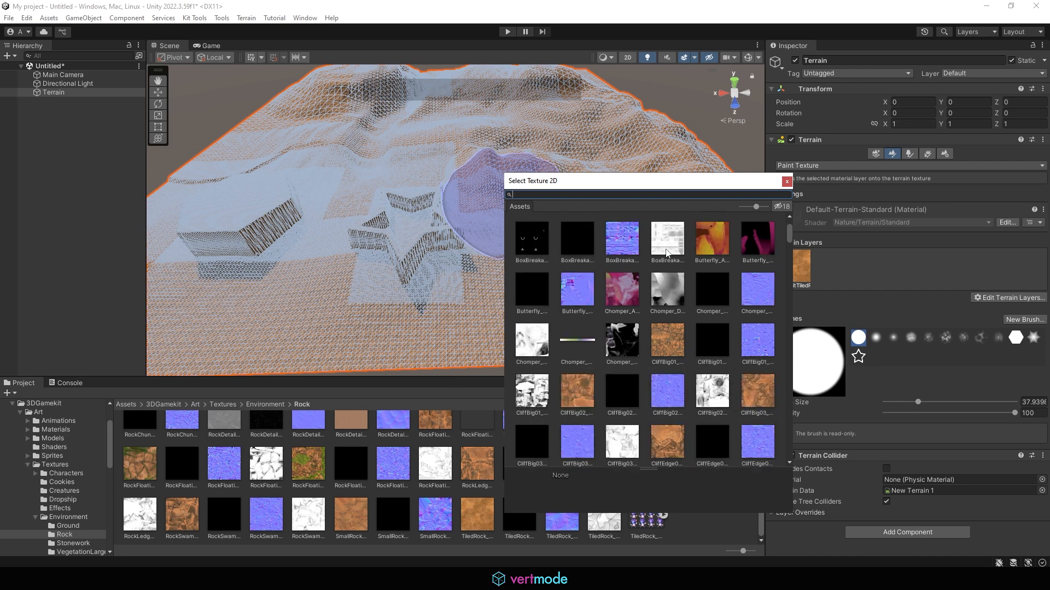
scroll(703, 290, "down", 10)
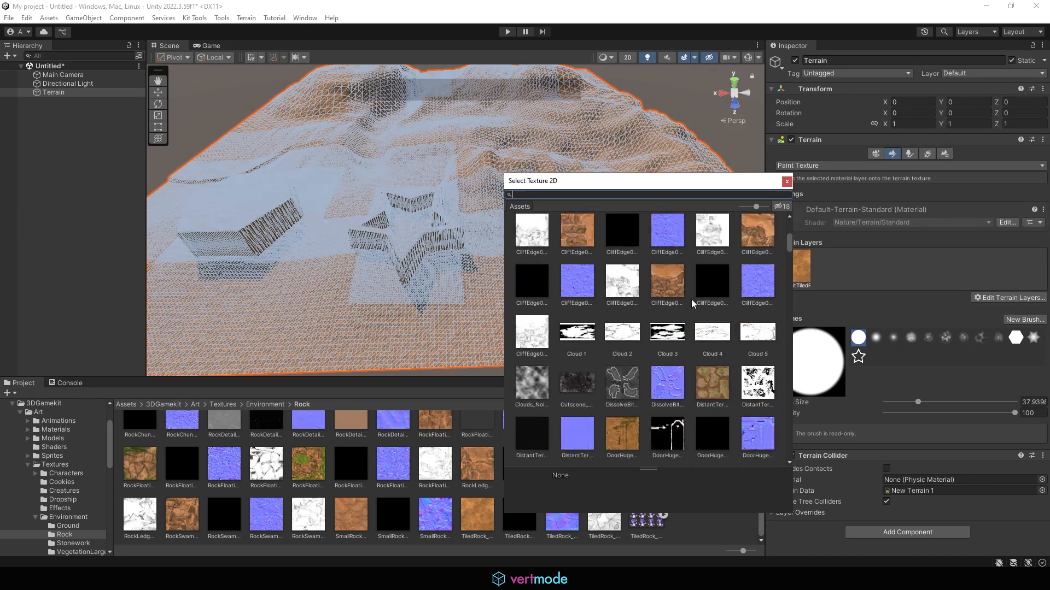
scroll(710, 297, "down", 15)
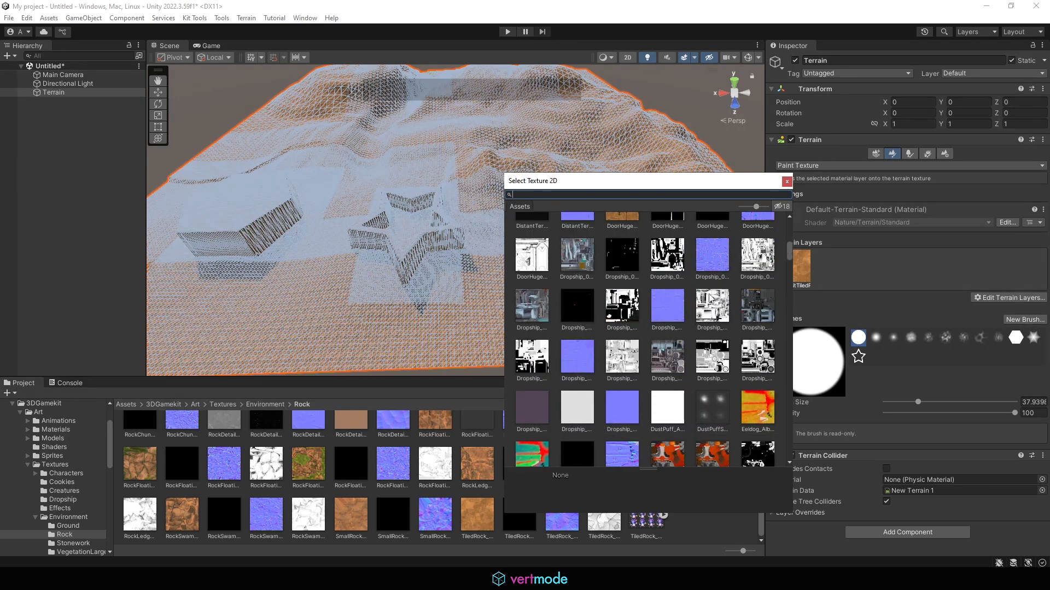
left_click_drag(796, 269, 795, 273)
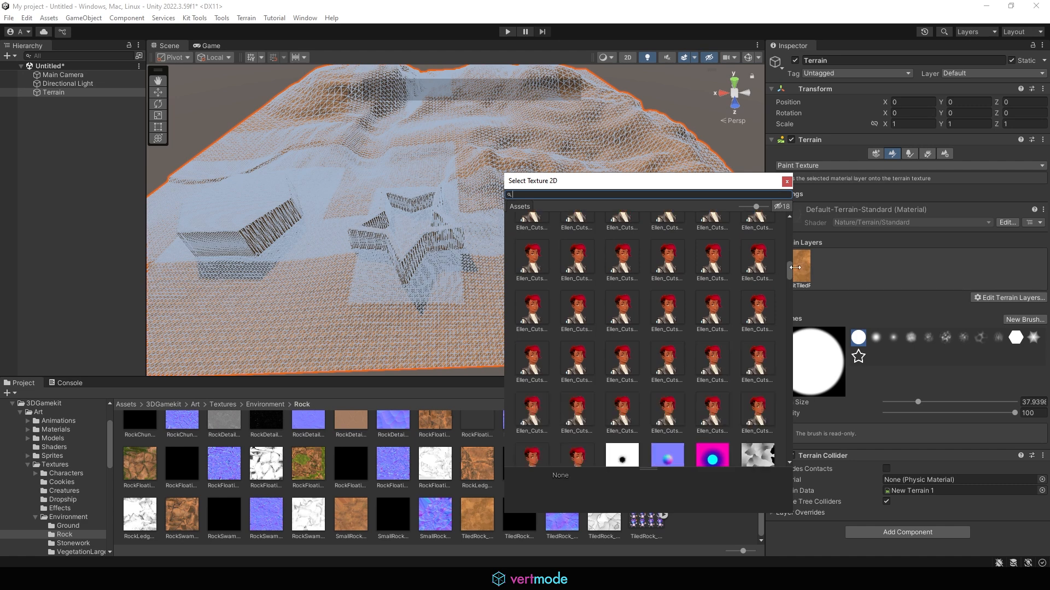
scroll(790, 284, "down", 5)
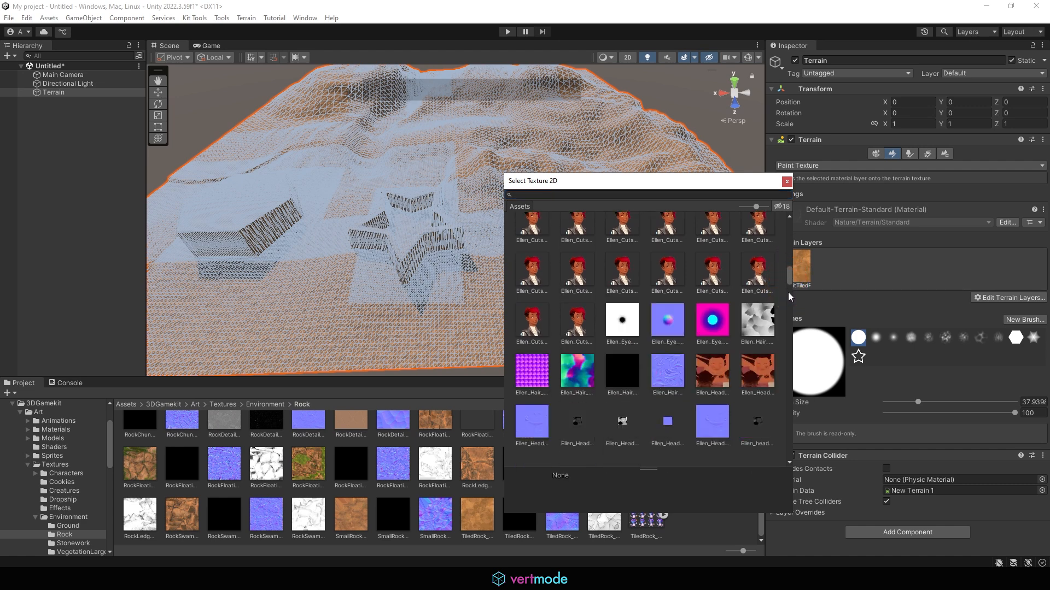
scroll(787, 317, "down", 5)
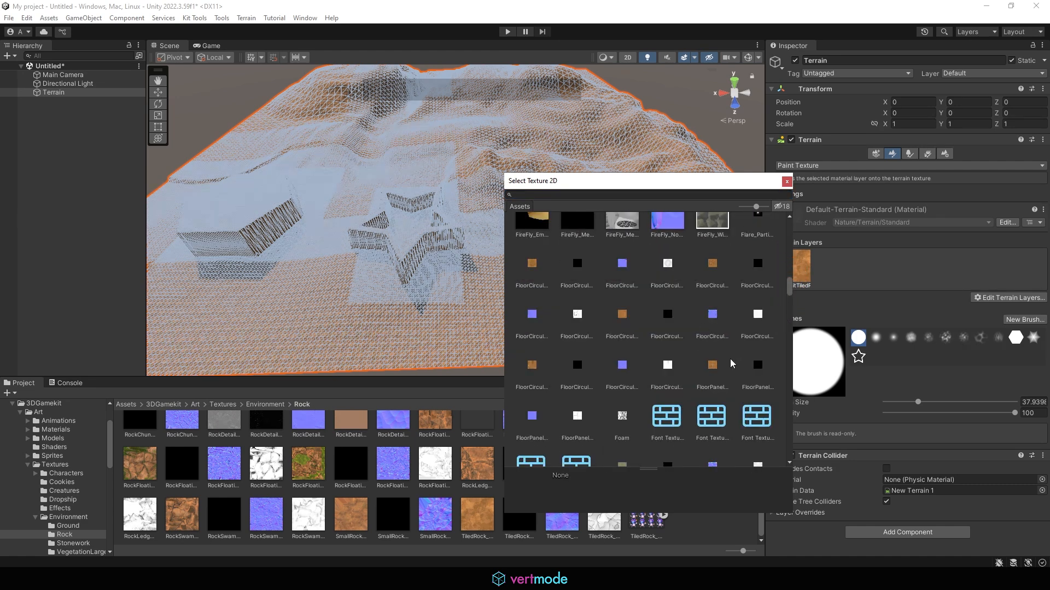
scroll(741, 348, "down", 5)
left_click(757, 269)
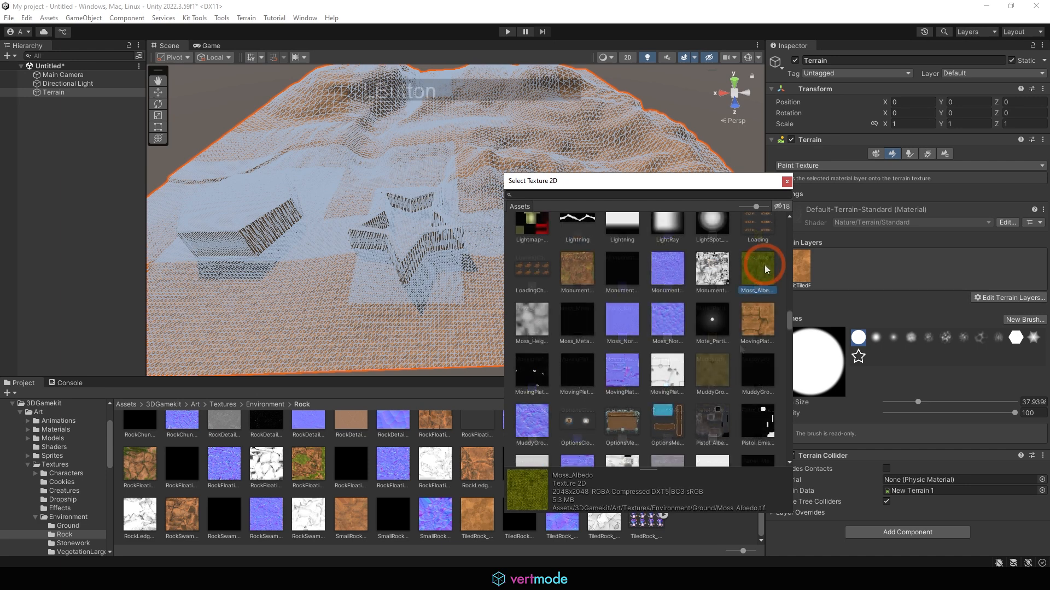
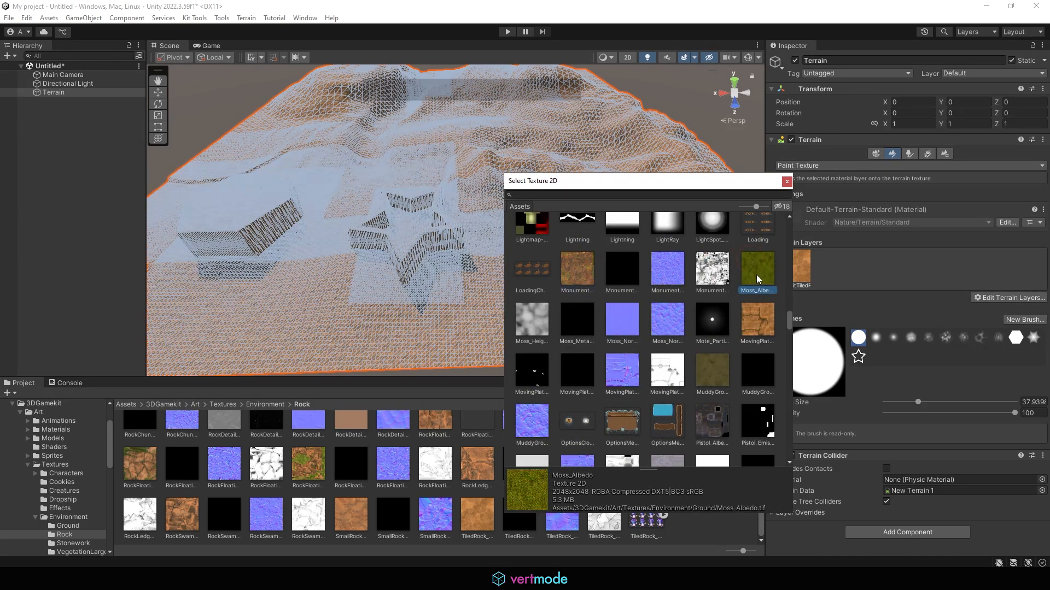
Step: Search the textures for "moss" and use Moss_Albedo as the diffuse texture of the new terrain layer
left_click(577, 193)
type("m")
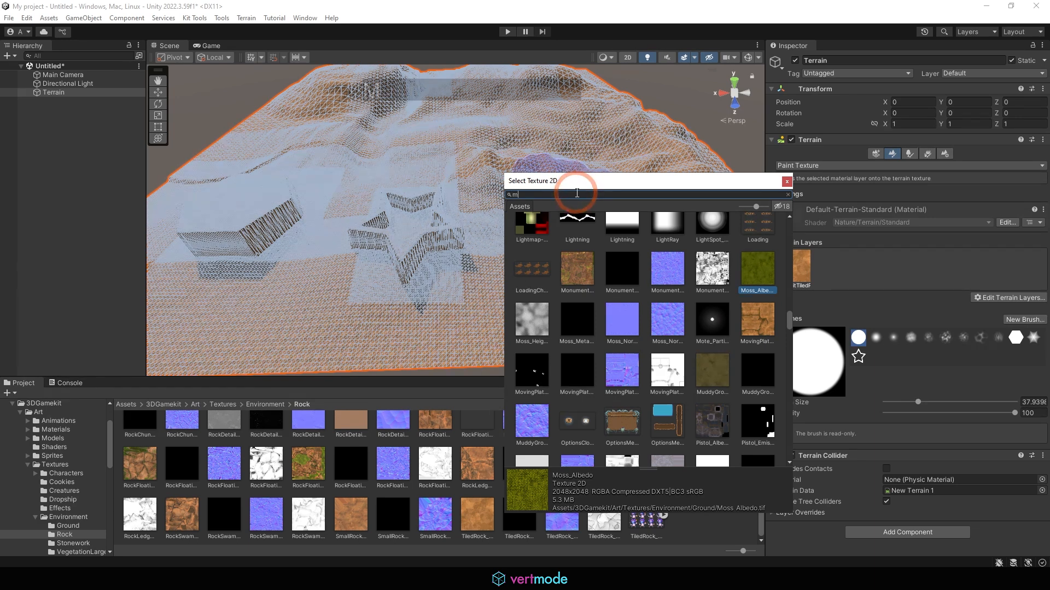
type("oss")
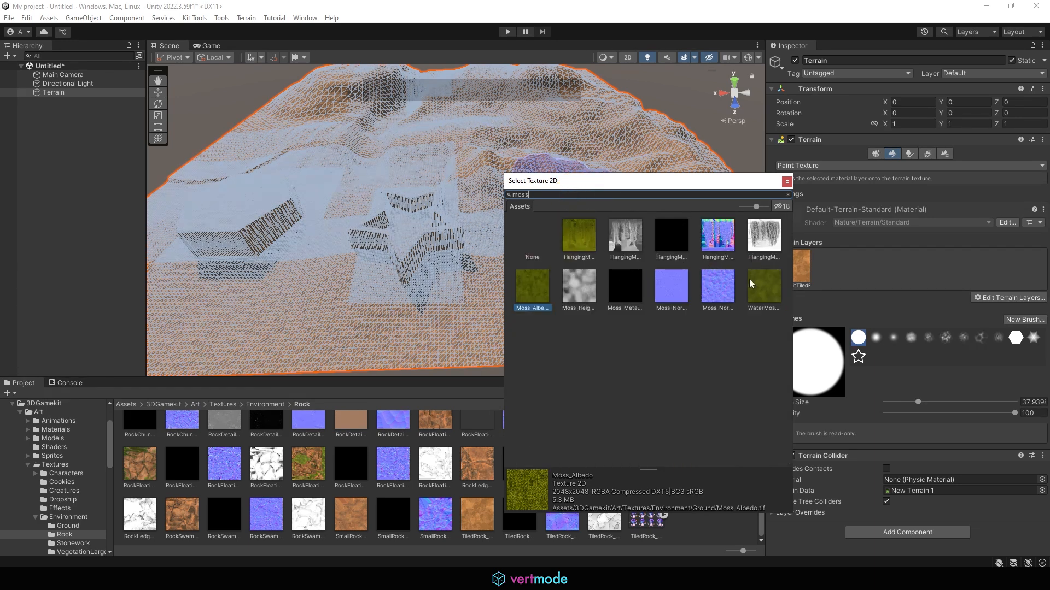
left_click(763, 285)
left_click(724, 284)
left_click(535, 287)
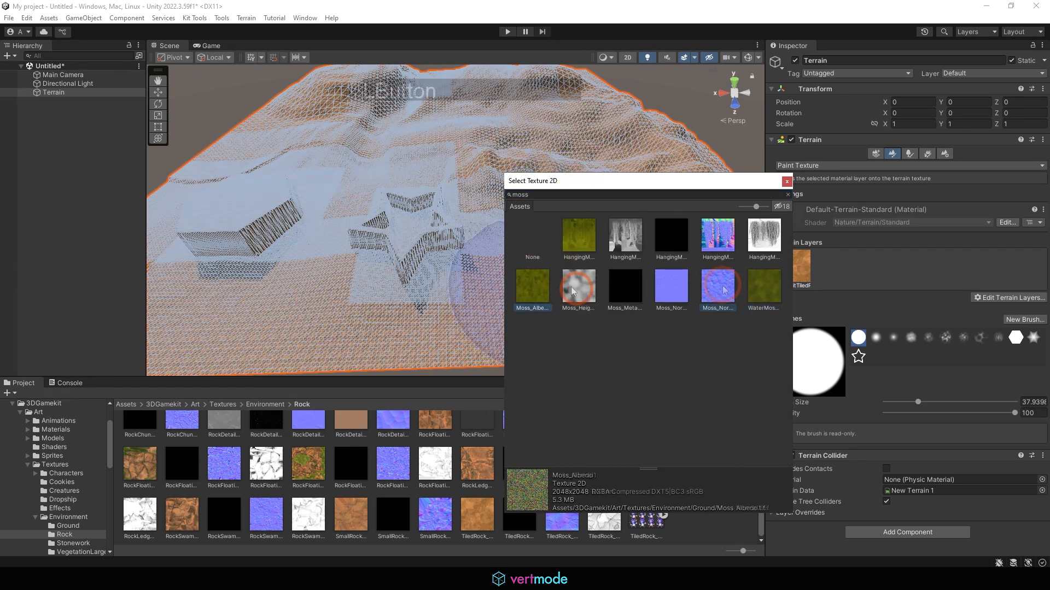
double_click(533, 291)
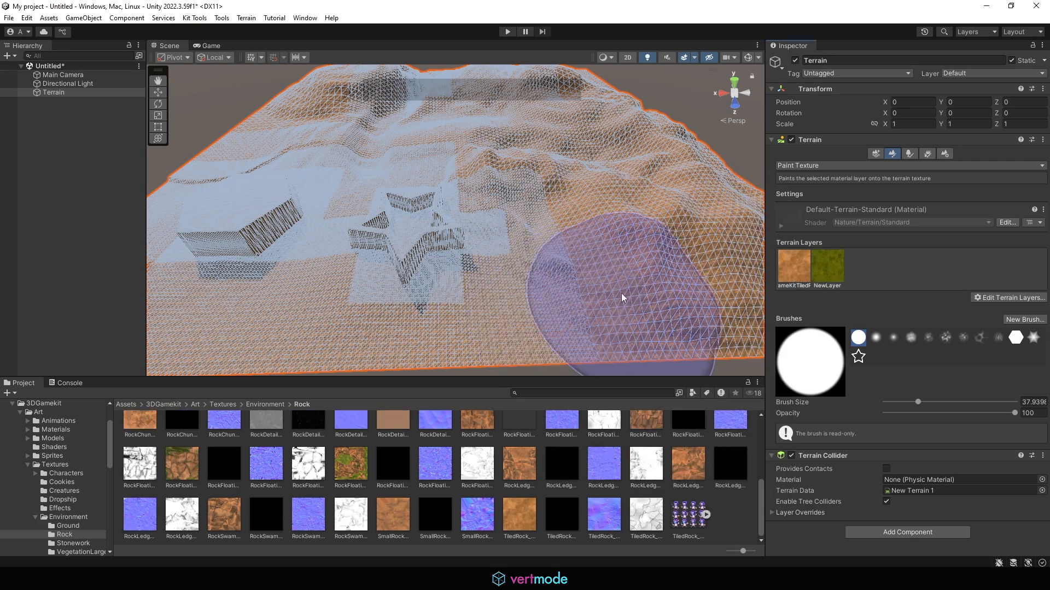
Step: Open the moss layer's settings and look through the Assets and 3DGamekit folders for the saved terrain files
left_click(820, 263)
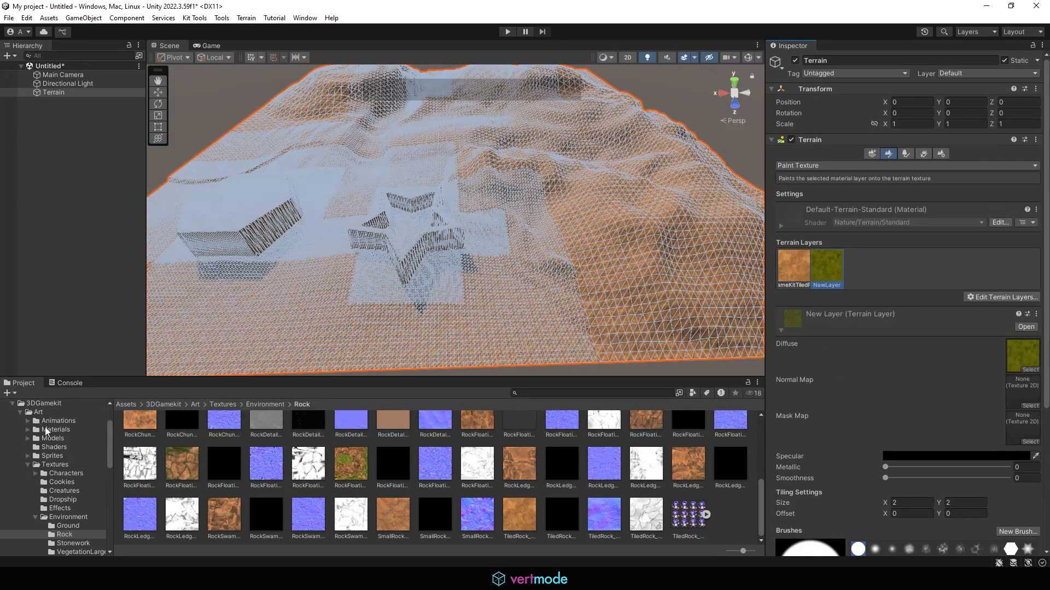
scroll(48, 434, "up", 3)
left_click(29, 447)
left_click(387, 435)
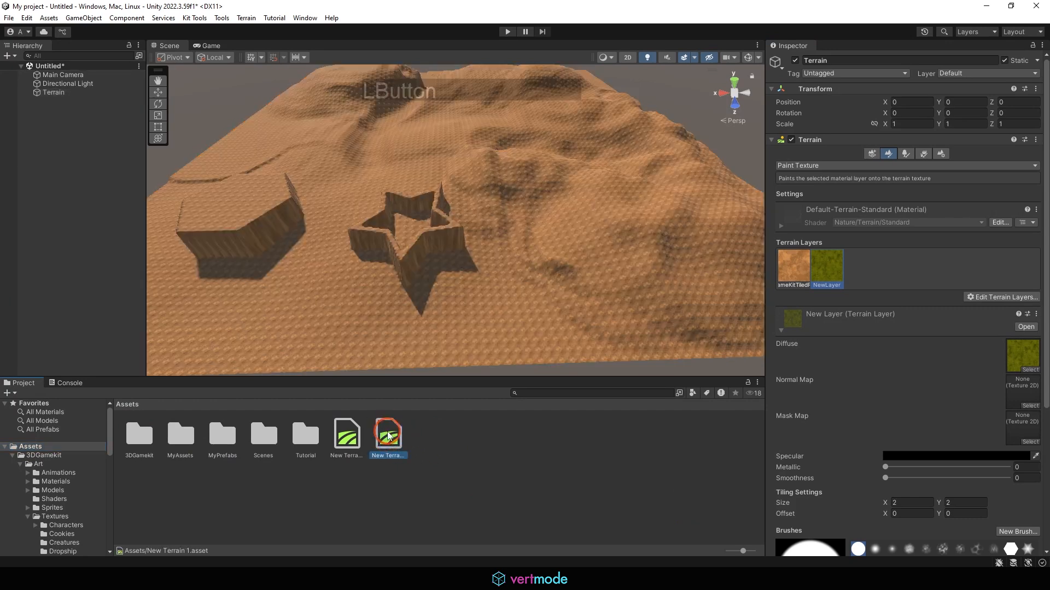
left_click(346, 437)
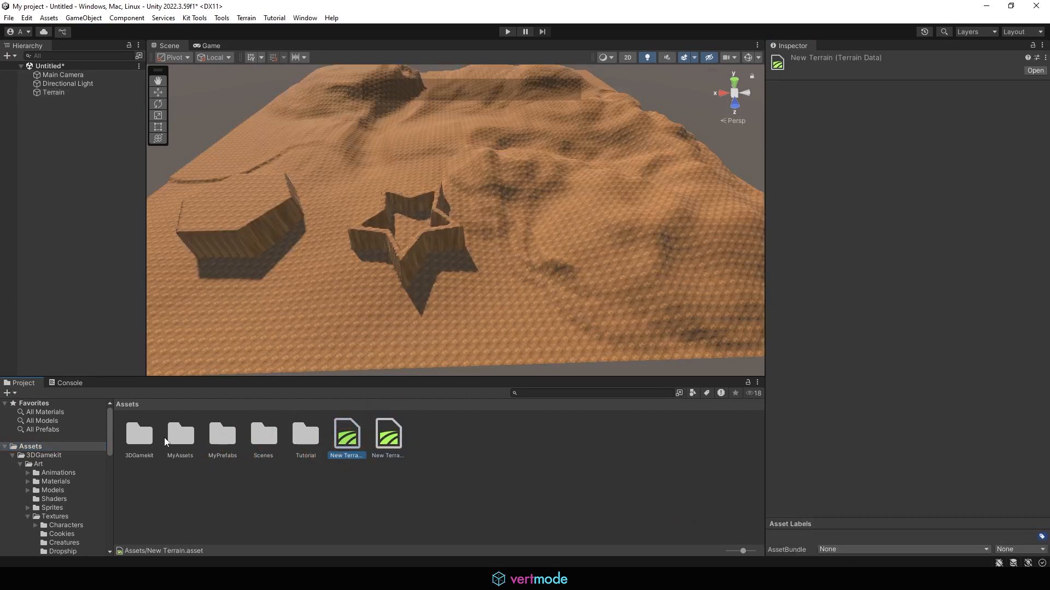
left_click(48, 456)
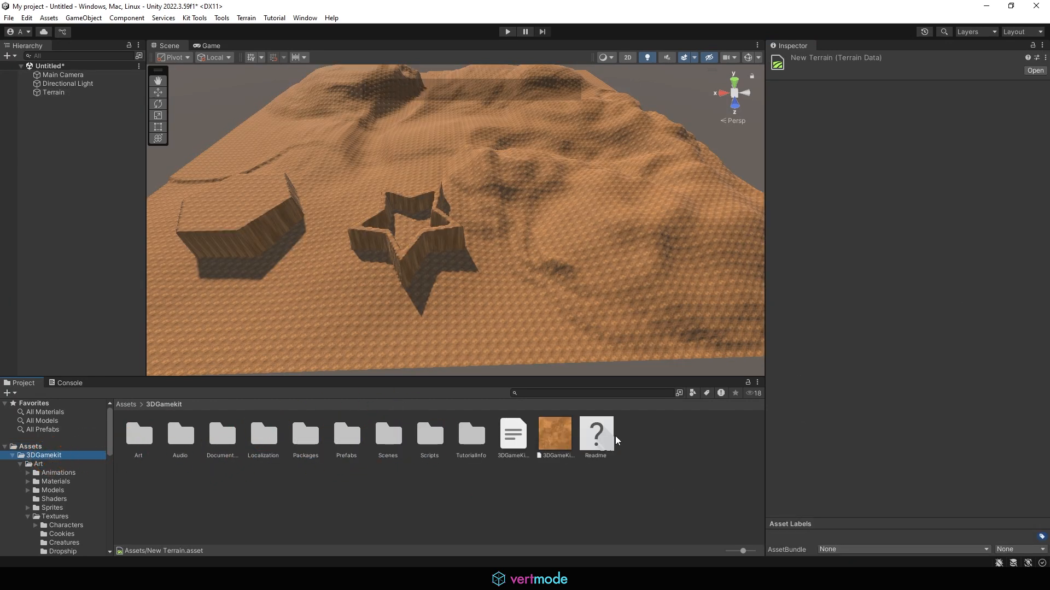
left_click(74, 447)
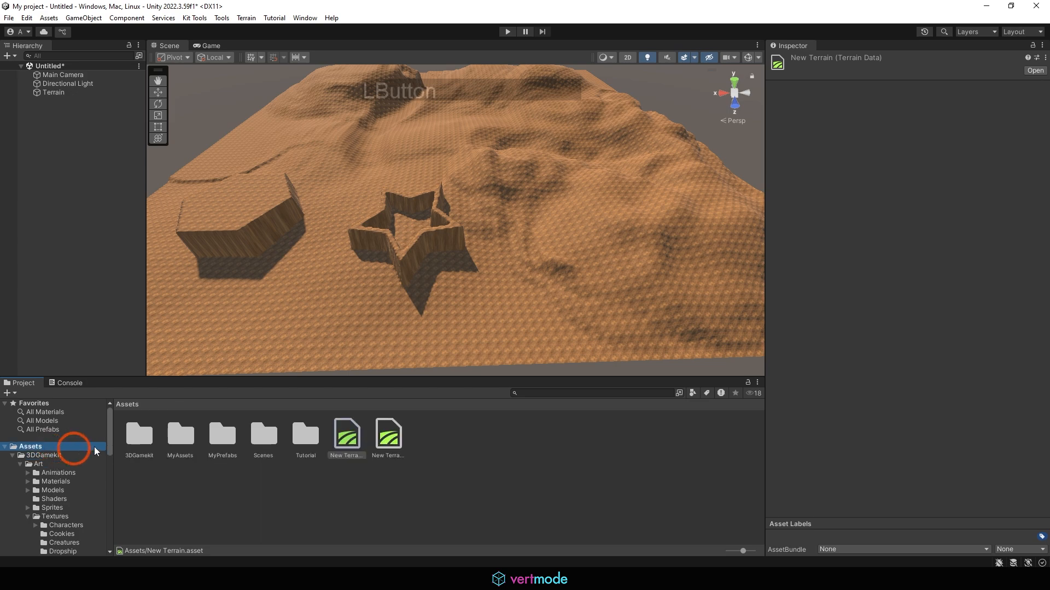
Step: Reselect the Terrain, search the textures for "moss", and assign the detailed bumpy moss normal texture as the moss layer's normal map
left_click(71, 93)
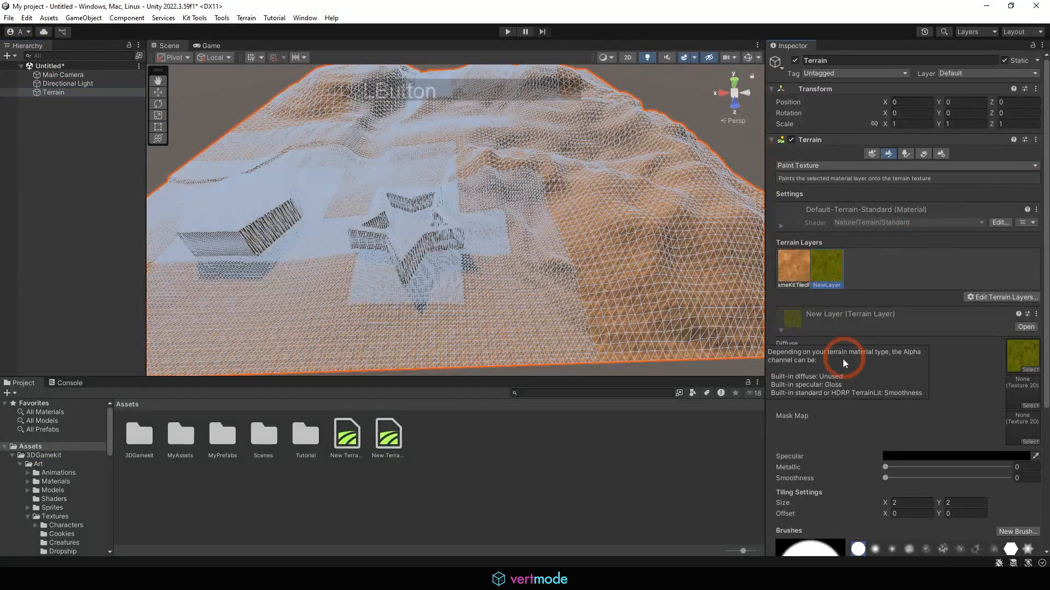
scroll(809, 339, "down", 2)
left_click(1022, 372)
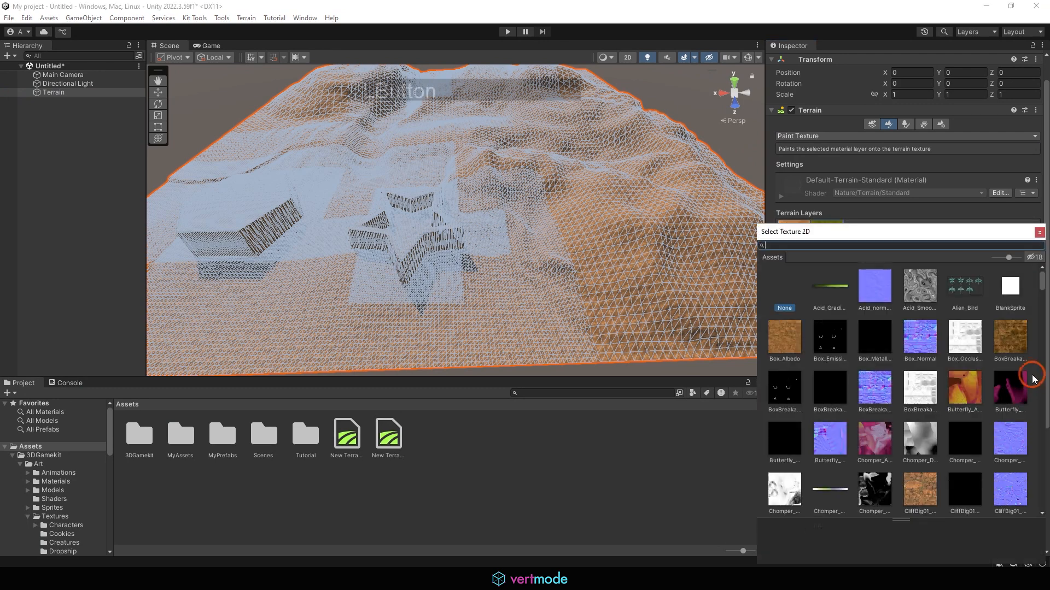
type("moss")
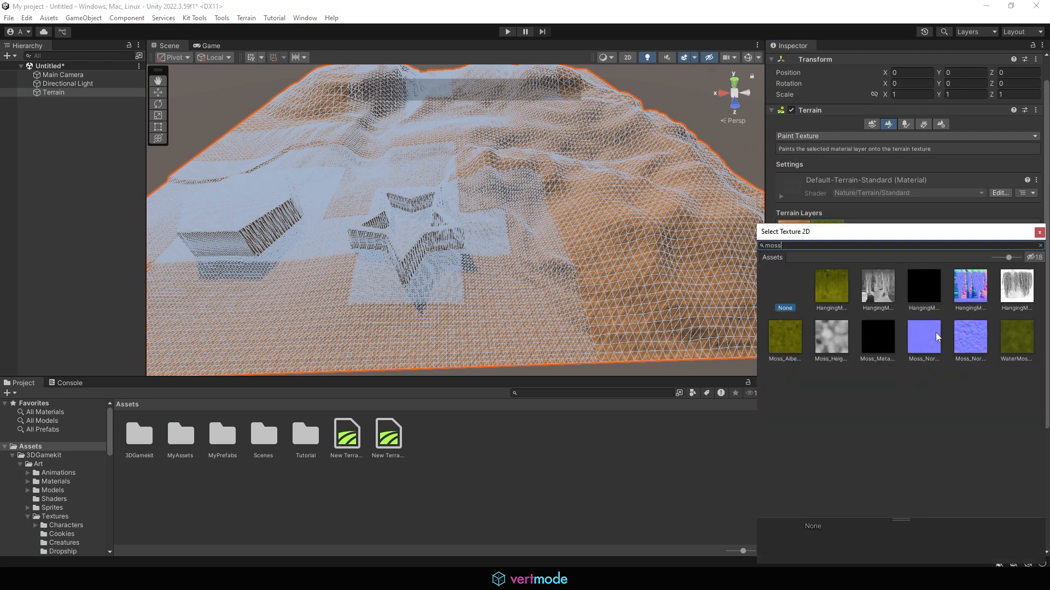
left_click(980, 342)
left_click(978, 340)
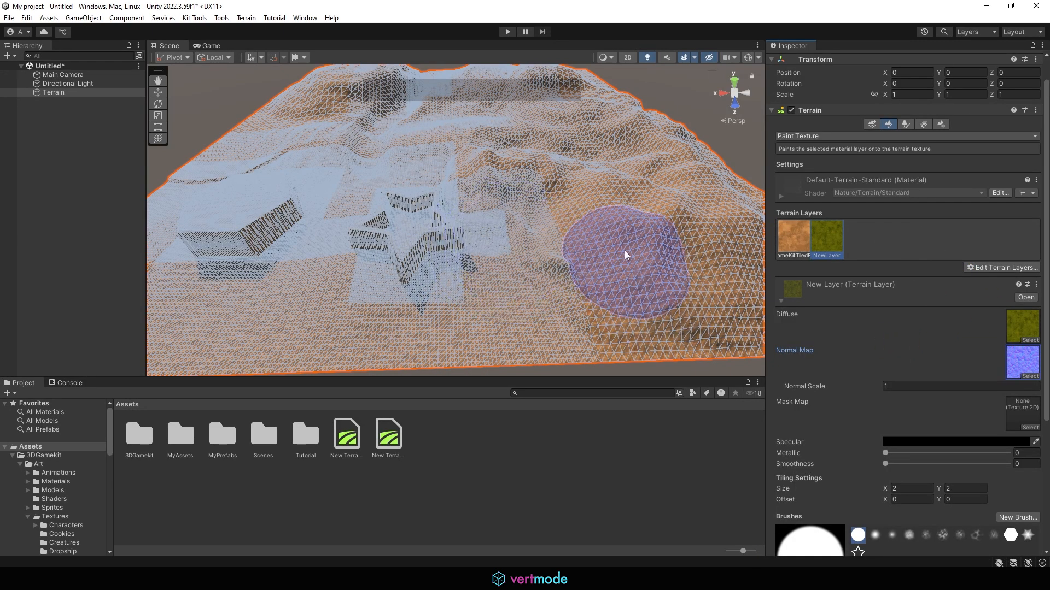
Step: Paint the moss layer over the hills beside the star-shaped structure, near the terrain's edge
left_click(802, 233)
left_click(820, 237)
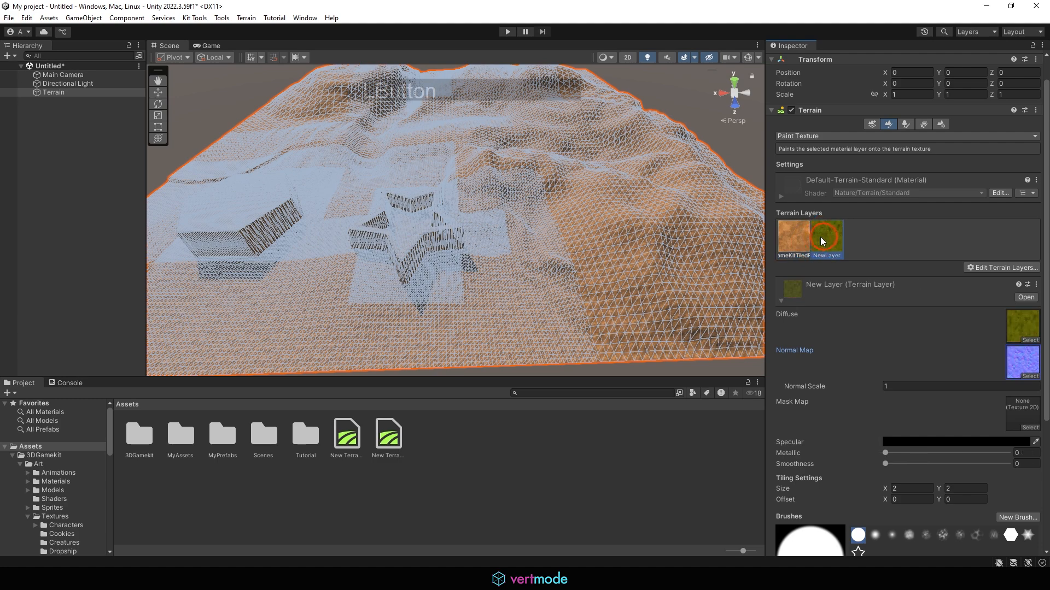
middle_click_drag(593, 262, 515, 187, "alt")
right_click_drag(515, 187, 553, 244, "alt")
left_click_drag(552, 243, 559, 262, "alt")
mouse_move(430, 213)
left_mouse_down()
mouse_move(449, 203)
mouse_move(461, 217)
mouse_move(514, 169)
mouse_move(388, 215)
mouse_move(570, 237)
left_mouse_up()
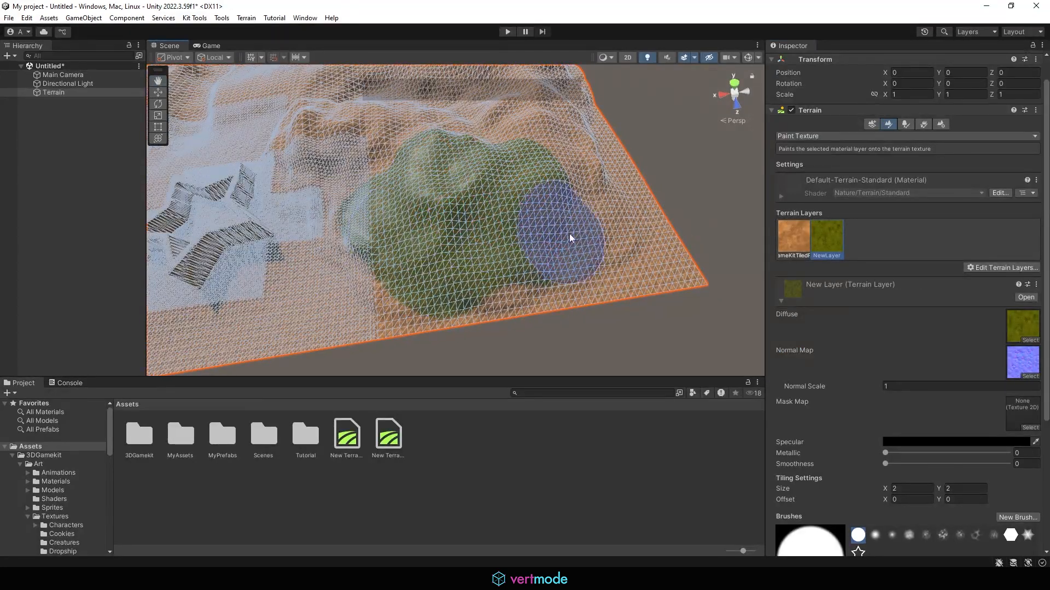
Step: Deselect the Terrain by selecting the Directional Light, and inspect the painted moss hill from close up and afar
left_click(57, 84)
right_click_drag(310, 169, 557, 199, "alt")
left_click_drag(556, 199, 539, 152, "alt")
mouse_move(539, 151)
middle_mouse_down("alt")
mouse_move(462, 225)
mouse_move(460, 208)
middle_mouse_up("alt")
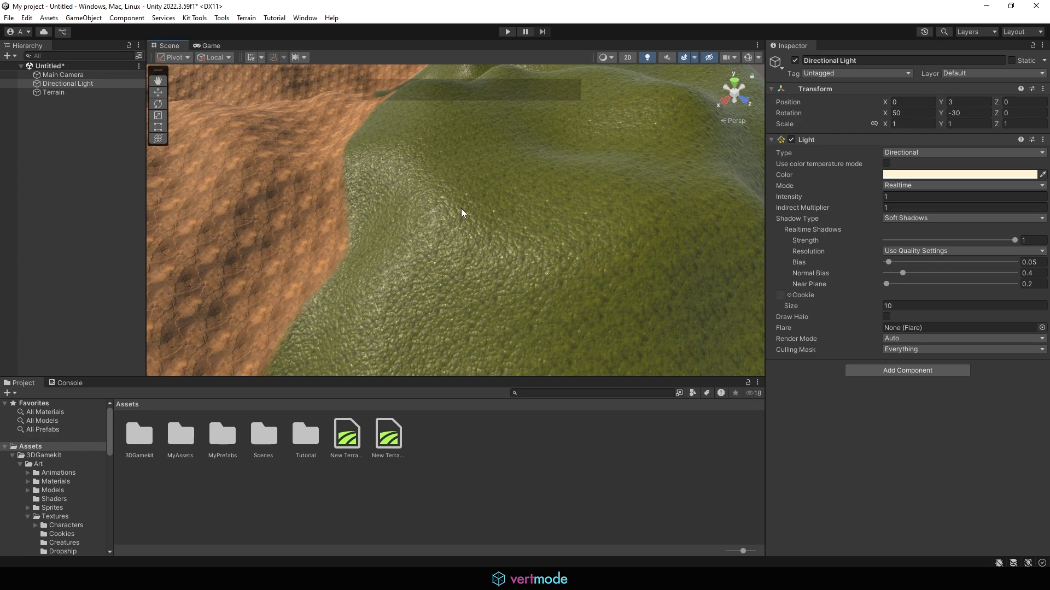
right_click_drag(461, 208, 382, 198, "alt")
left_click_drag(382, 197, 396, 249, "alt")
right_click_drag(396, 249, 434, 259, "alt")
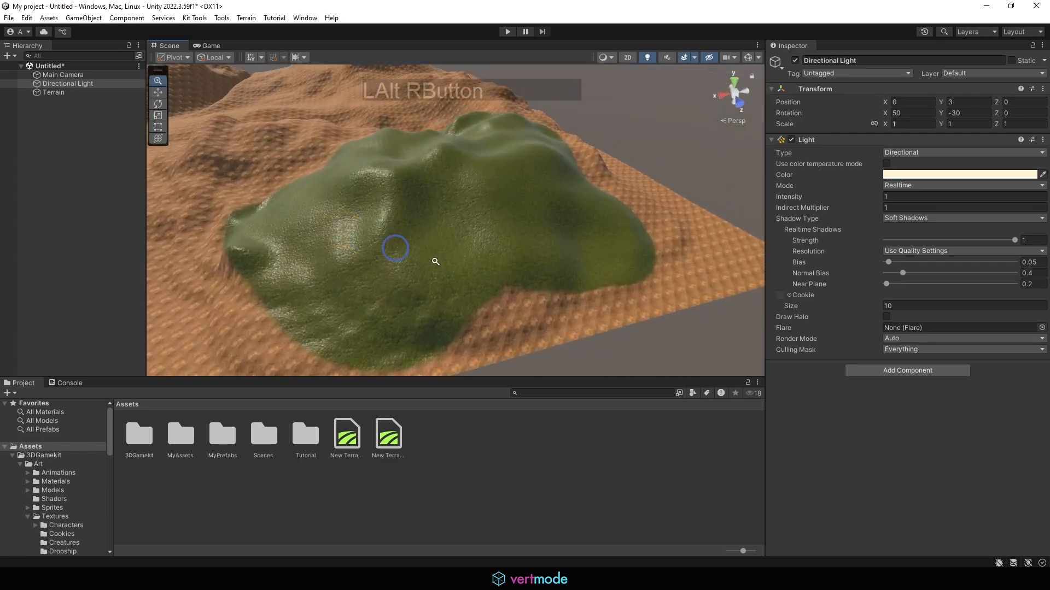
mouse_move(436, 262)
left_mouse_down("alt")
mouse_move(277, 256)
mouse_move(437, 247)
left_mouse_up("alt")
middle_click_drag(438, 246, 557, 98, "alt")
Step: Reselect the Terrain, choose the soft cloudy brush, and paint a curved moss patch on the mound at another terrain corner
left_click(59, 93)
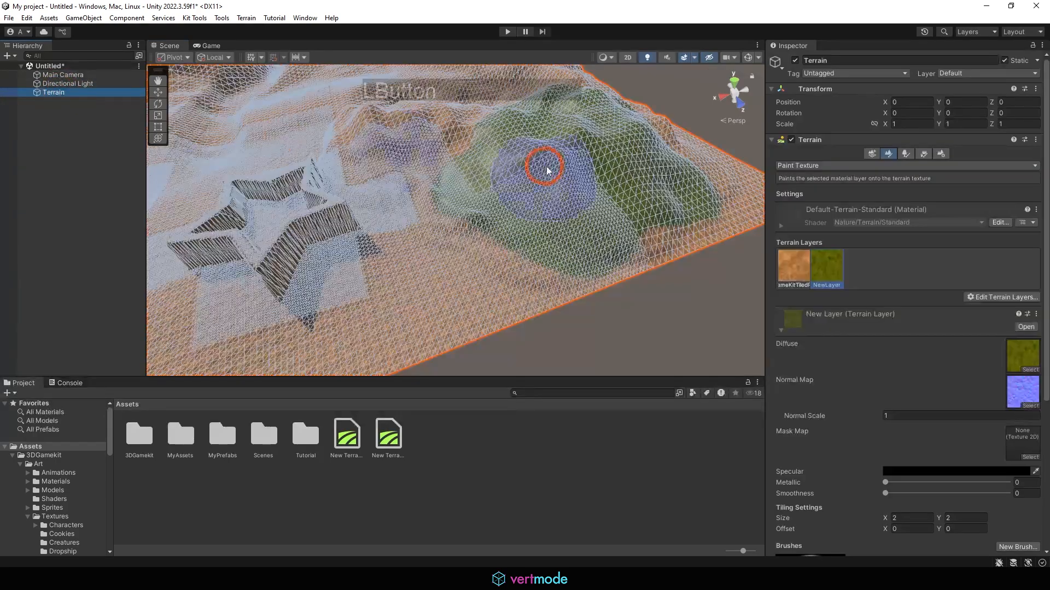
scroll(917, 359, "down", 3)
scroll(960, 306, "down", 3)
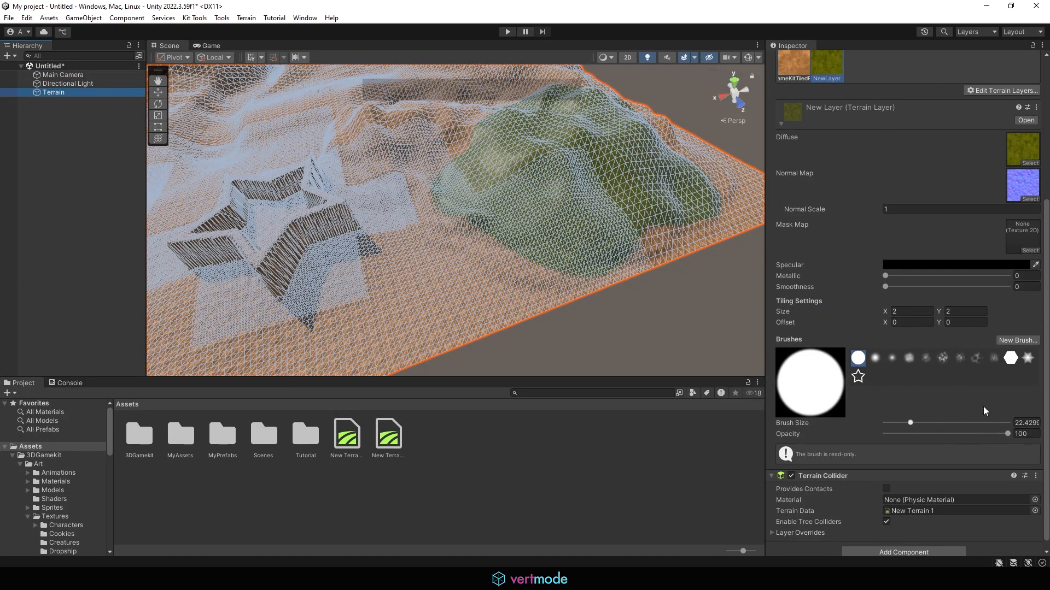
left_click(909, 359)
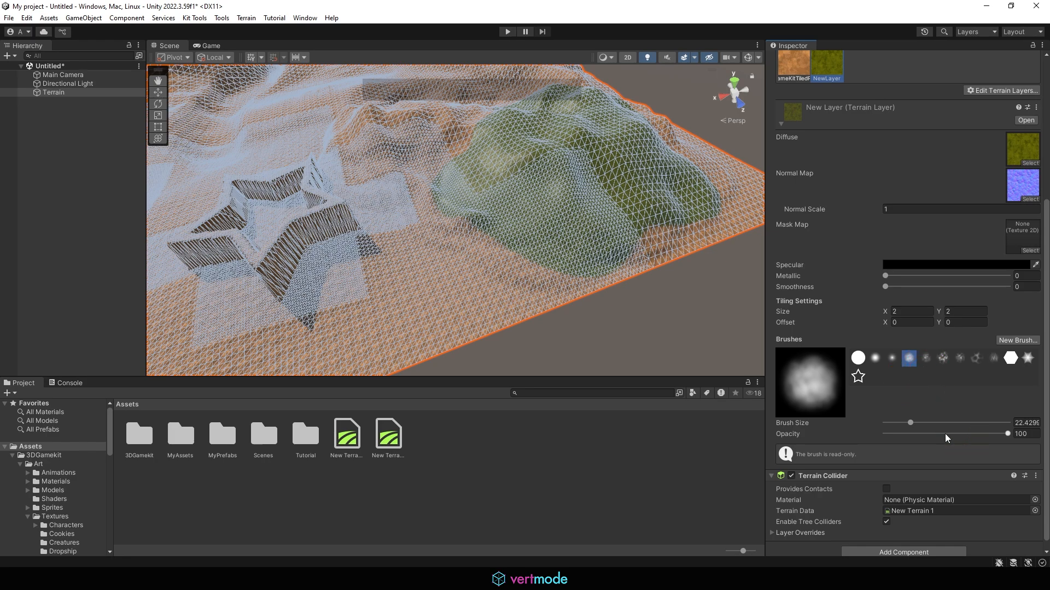
mouse_move(581, 258)
middle_mouse_down("alt")
mouse_move(398, 321)
mouse_move(500, 387)
mouse_move(276, 197)
mouse_move(455, 273)
mouse_move(445, 257)
middle_mouse_up("alt")
mouse_move(445, 257)
left_mouse_down()
mouse_move(432, 230)
mouse_move(311, 244)
mouse_move(274, 218)
mouse_move(459, 240)
left_mouse_up()
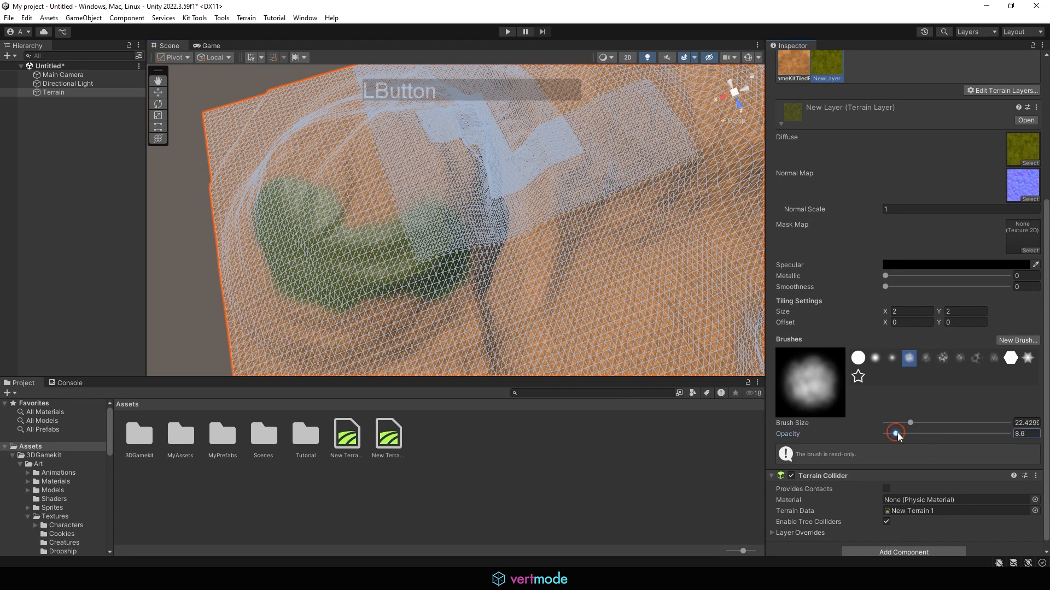
Step: Extend the moss over the mound at 17.1 opacity, and add fainter patches on the neighbouring slopes at 6.9 opacity
mouse_move(320, 200)
left_mouse_down()
mouse_move(277, 159)
mouse_move(327, 189)
mouse_move(445, 175)
mouse_move(421, 128)
mouse_move(334, 303)
mouse_move(432, 323)
left_mouse_up()
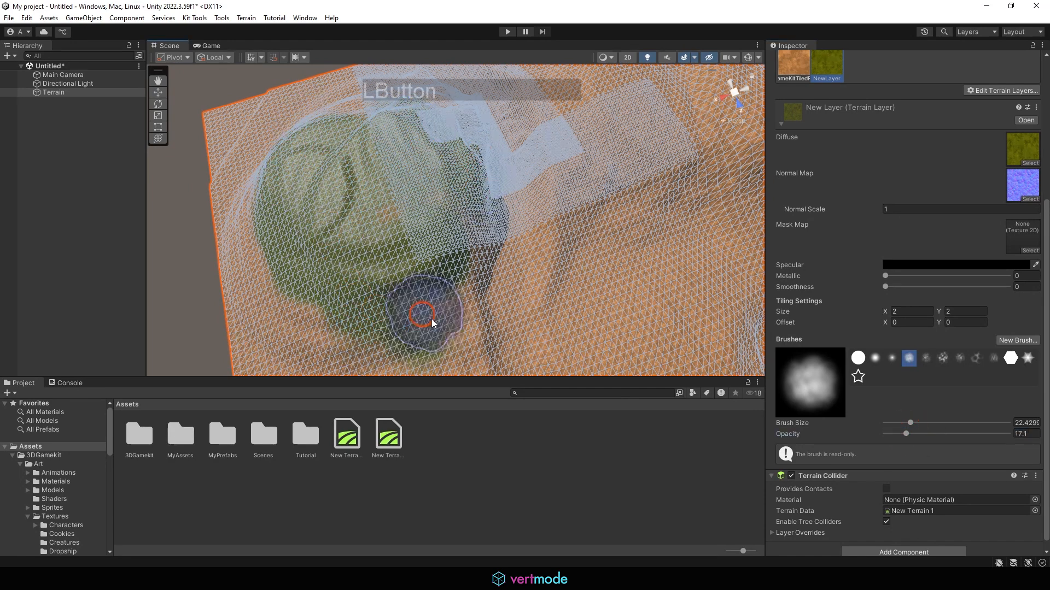
left_click(894, 433)
mouse_move(694, 373)
left_mouse_down()
mouse_move(506, 333)
mouse_move(495, 314)
mouse_move(589, 166)
mouse_move(651, 241)
mouse_move(675, 200)
mouse_move(658, 182)
mouse_move(653, 82)
mouse_move(659, 118)
left_mouse_up()
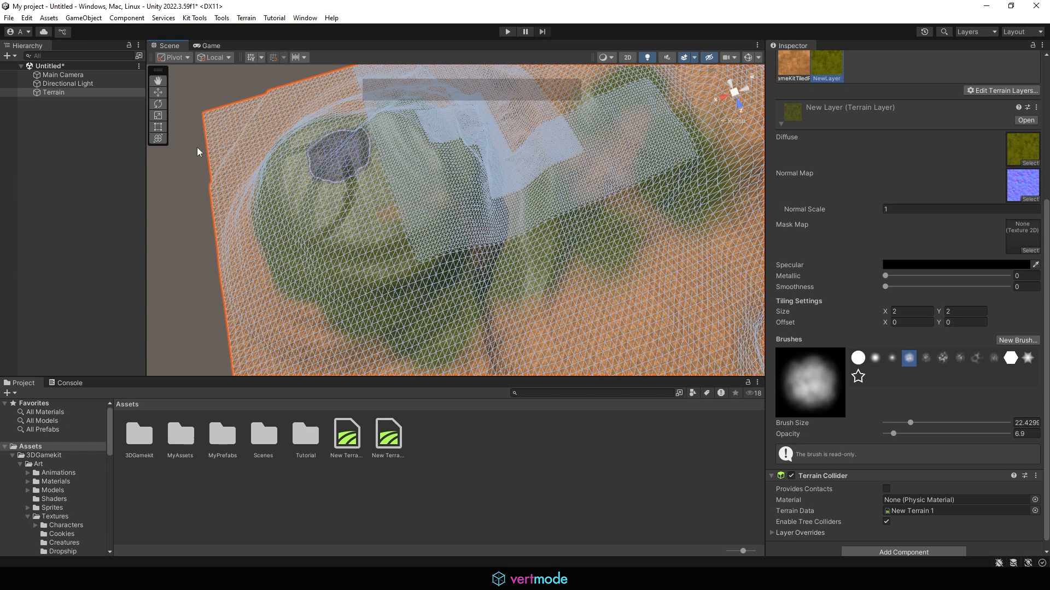
Step: Select the Directional Light to hide the terrain wireframe, and examine how the moss blends into the rock on the mound and slopes
left_click(67, 83)
middle_click_drag(445, 181, 463, 192, "alt")
right_click_drag(464, 192, 605, 248, "alt")
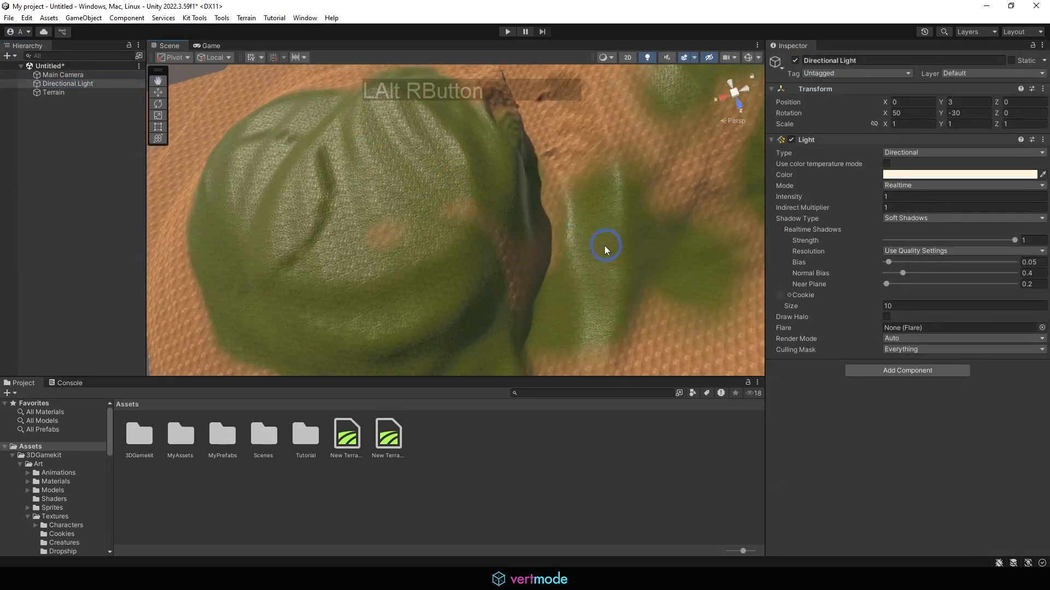
left_click_drag(605, 249, 464, 185, "alt")
right_click_drag(464, 185, 585, 256, "alt")
middle_click_drag(585, 255, 426, 235, "alt")
left_click_drag(427, 236, 524, 230, "alt")
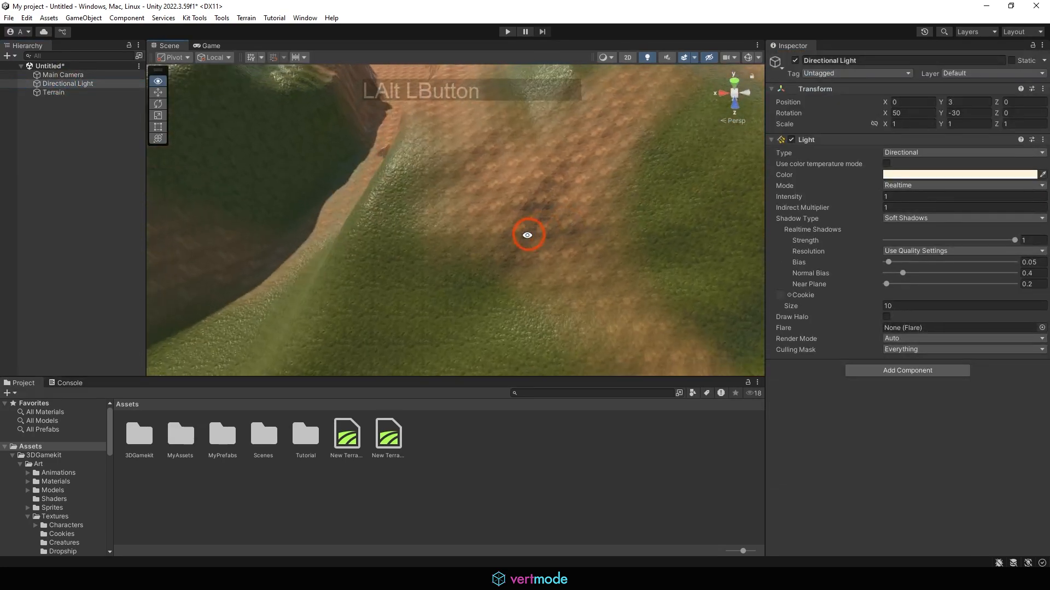
right_click_drag(524, 230, 663, 311, "alt")
left_click_drag(663, 312, 676, 335, "alt")
right_click_drag(675, 334, 605, 316, "alt")
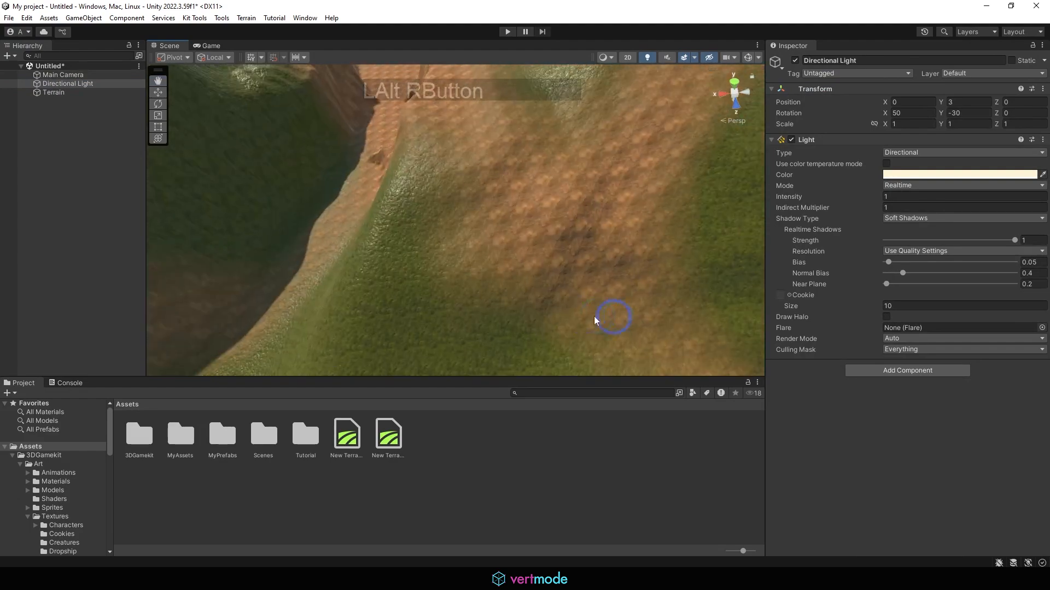
Step: Examine the moss patches across the whole terrain from several angles and distances
middle_click_drag(605, 317, 410, 312, "alt")
right_click_drag(410, 312, 344, 290, "alt")
left_click_drag(344, 291, 425, 256, "alt")
right_click_drag(425, 256, 516, 228, "alt")
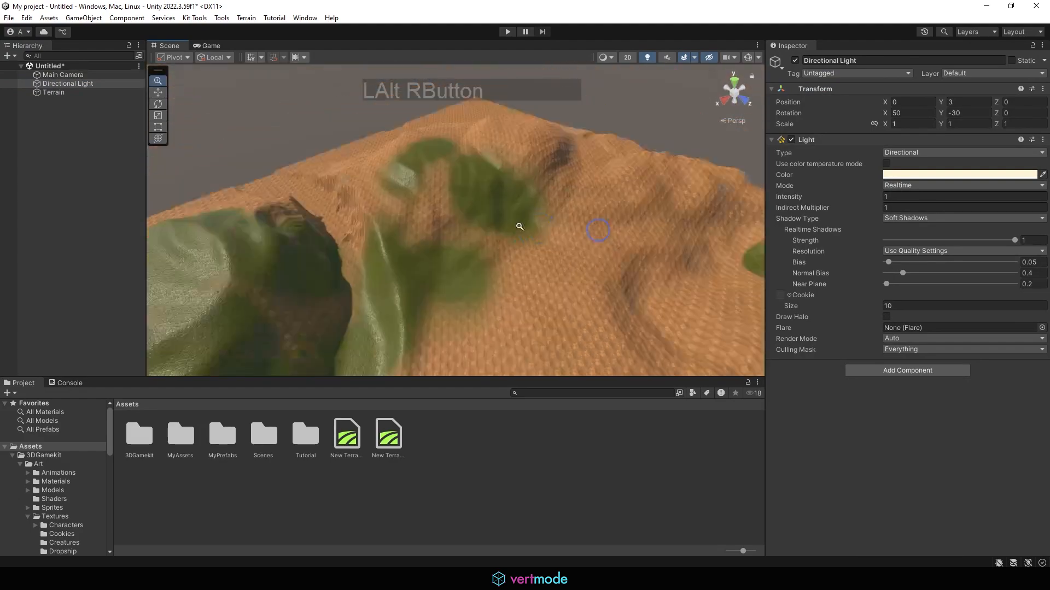
middle_click_drag(516, 227, 563, 176, "alt")
left_click_drag(563, 176, 441, 230, "alt")
middle_click_drag(441, 230, 535, 244, "alt")
right_click_drag(535, 244, 602, 253, "alt")
middle_click_drag(601, 254, 681, 277, "alt")
right_click_drag(681, 276, 645, 278, "alt")
left_click_drag(646, 279, 573, 258, "alt")
Step: Reselect the Terrain, choose the TiledRock layer and a speckled brush, and paint rock patches over the moss-covered mound
left_click(51, 91)
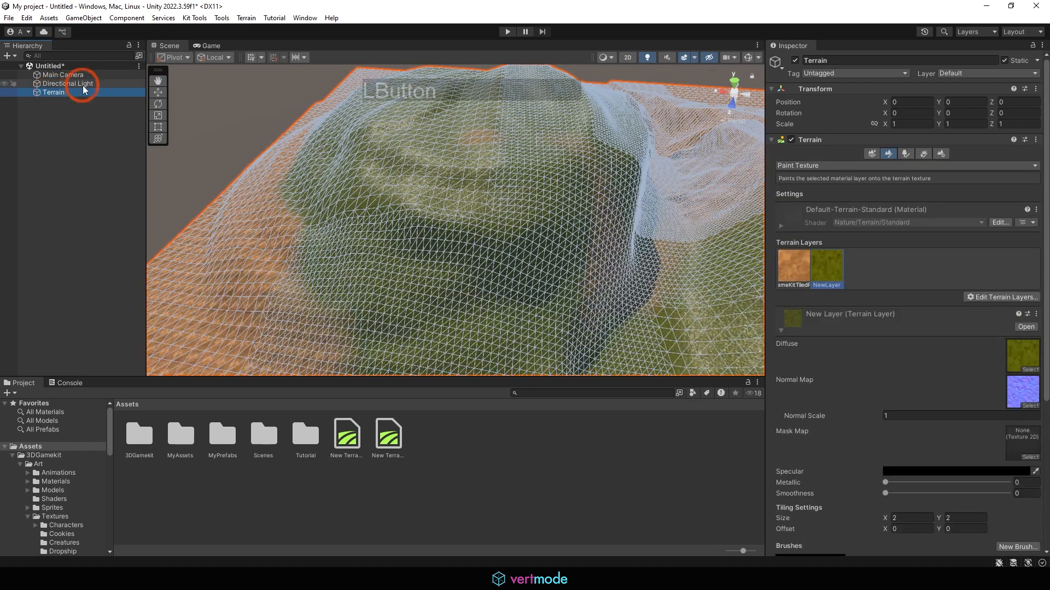
left_click(920, 307)
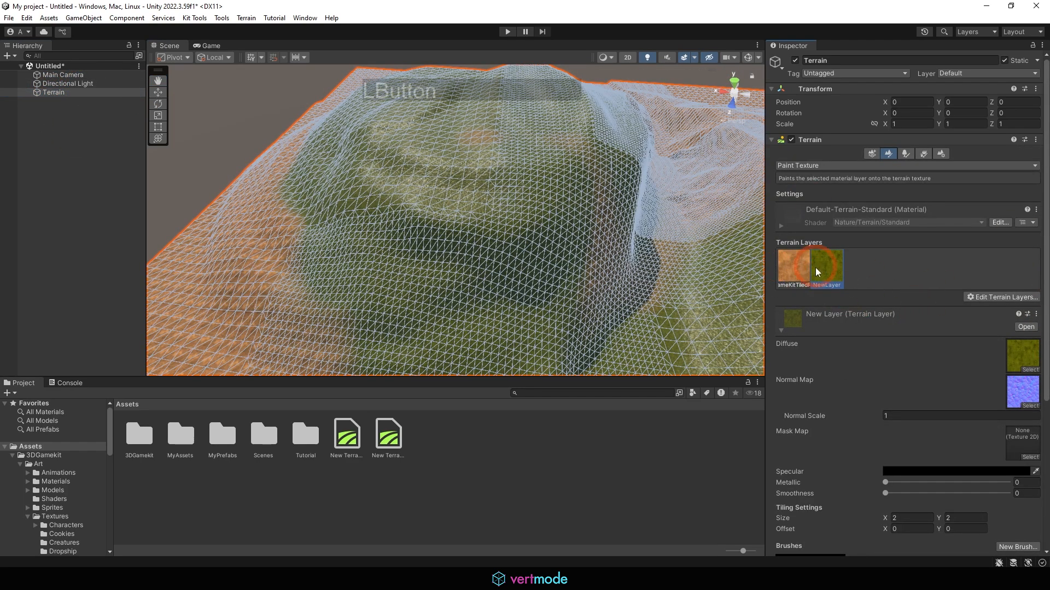
left_click(802, 261)
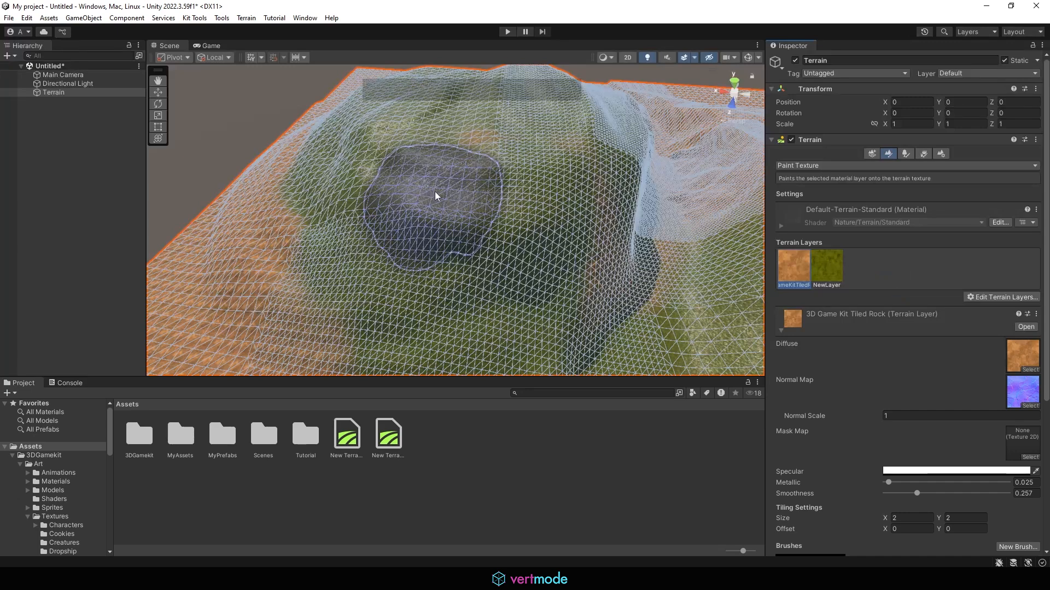
scroll(912, 451, "down", 5)
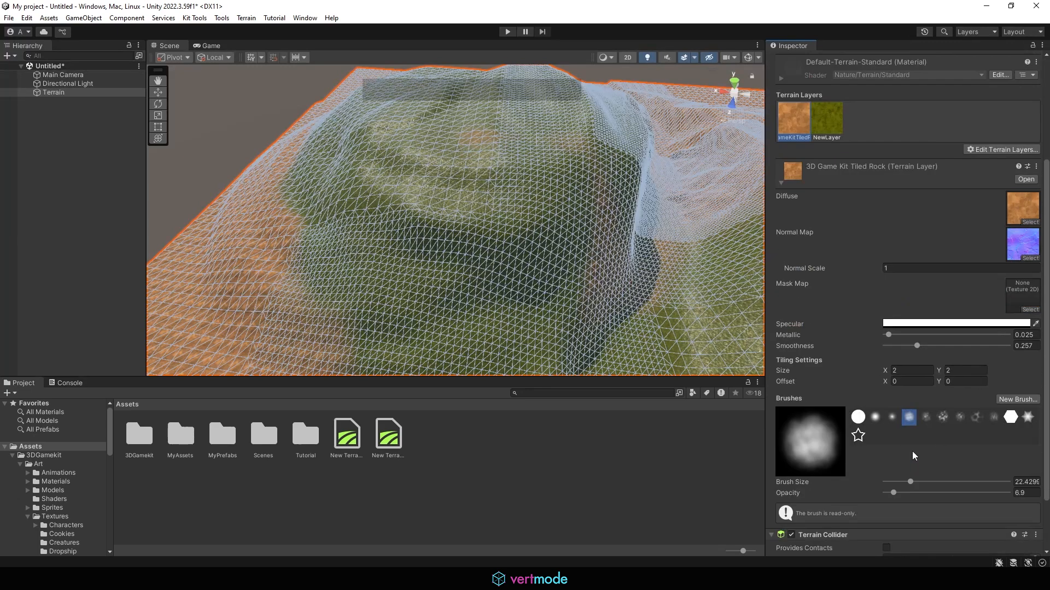
left_click(943, 417)
left_click(440, 175)
mouse_move(441, 175)
left_mouse_down()
mouse_move(328, 199)
mouse_move(534, 187)
mouse_move(570, 133)
left_mouse_up()
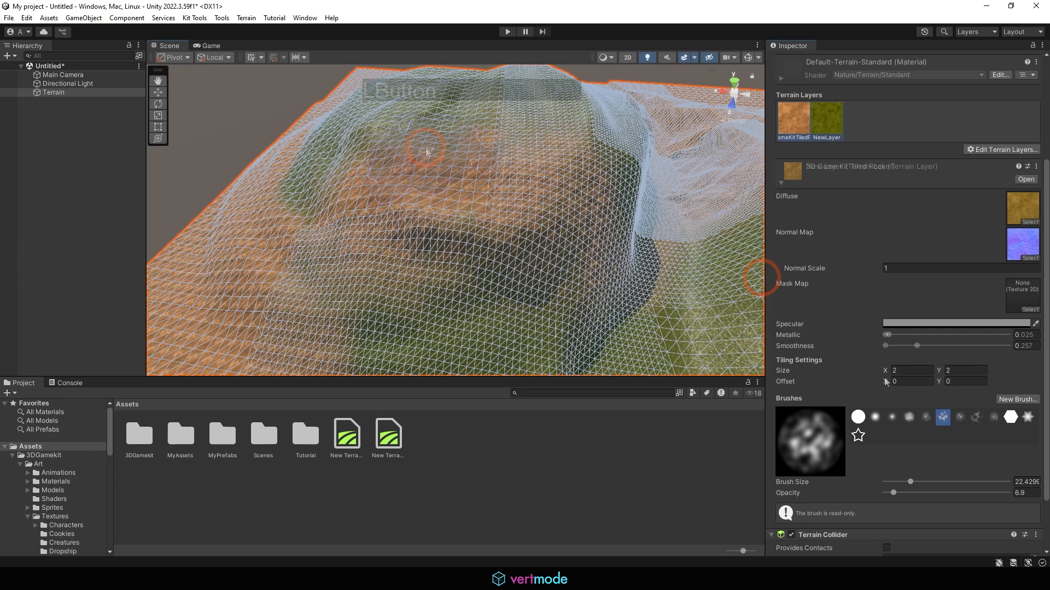
Step: Paint NewLayer moss back over the mound, and add moss along the terrain edge with the brush size reduced to 13.9272
mouse_move(427, 152)
left_mouse_down()
mouse_move(351, 251)
mouse_move(523, 249)
mouse_move(558, 139)
mouse_move(283, 275)
mouse_move(422, 330)
left_mouse_up()
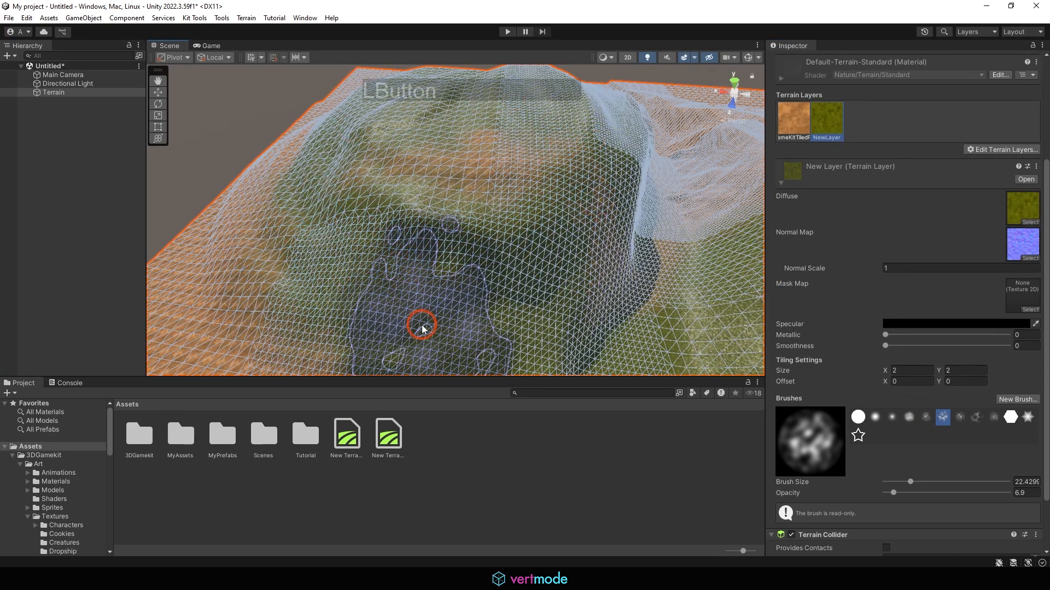
left_click_drag(552, 262, 690, 268, "alt")
right_click_drag(690, 268, 532, 265, "alt")
key("bracketleft")
key("bracketleft")
key("bracketleft")
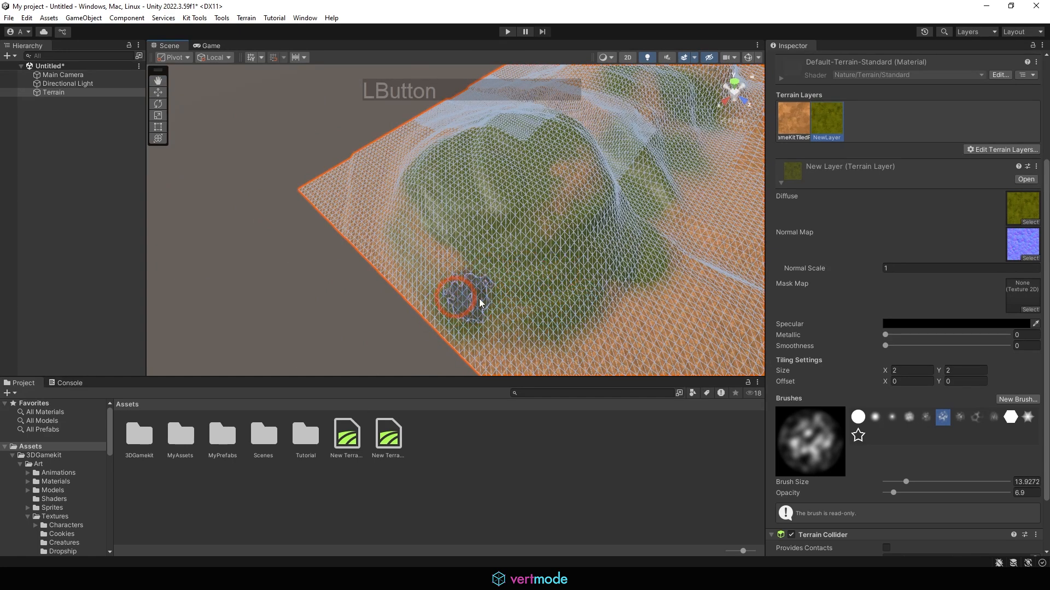
mouse_move(435, 273)
left_mouse_down()
mouse_move(410, 183)
mouse_move(590, 235)
mouse_move(500, 274)
mouse_move(465, 260)
mouse_move(464, 145)
mouse_move(521, 217)
mouse_move(572, 143)
mouse_move(531, 134)
mouse_move(709, 97)
mouse_move(310, 197)
left_mouse_up()
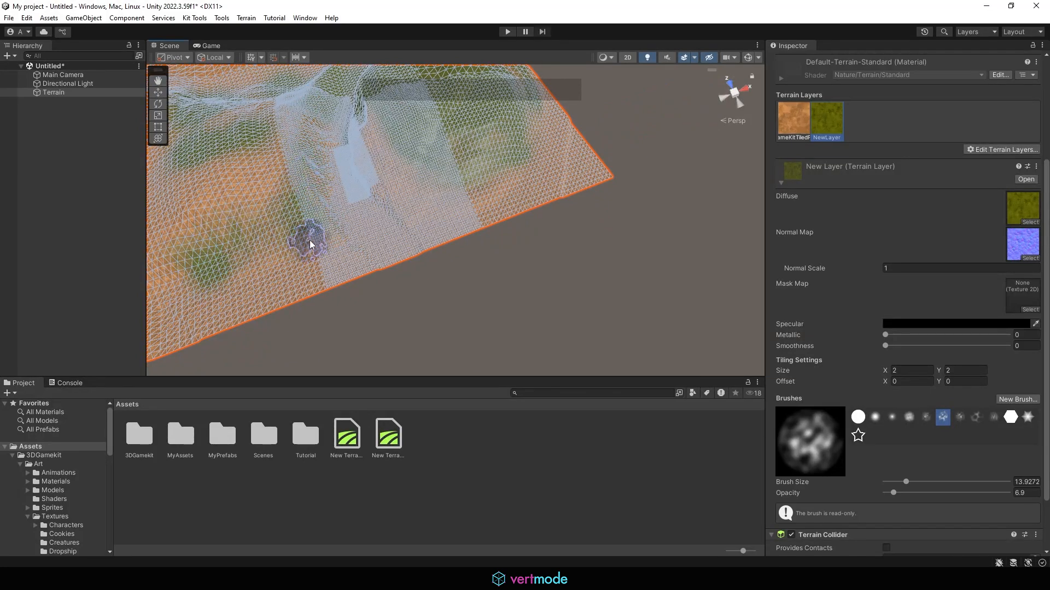
Step: Paint irregular moss patches across the bare rock slopes and flat ground beside the mound
middle_click_drag(262, 201, 490, 221, "alt")
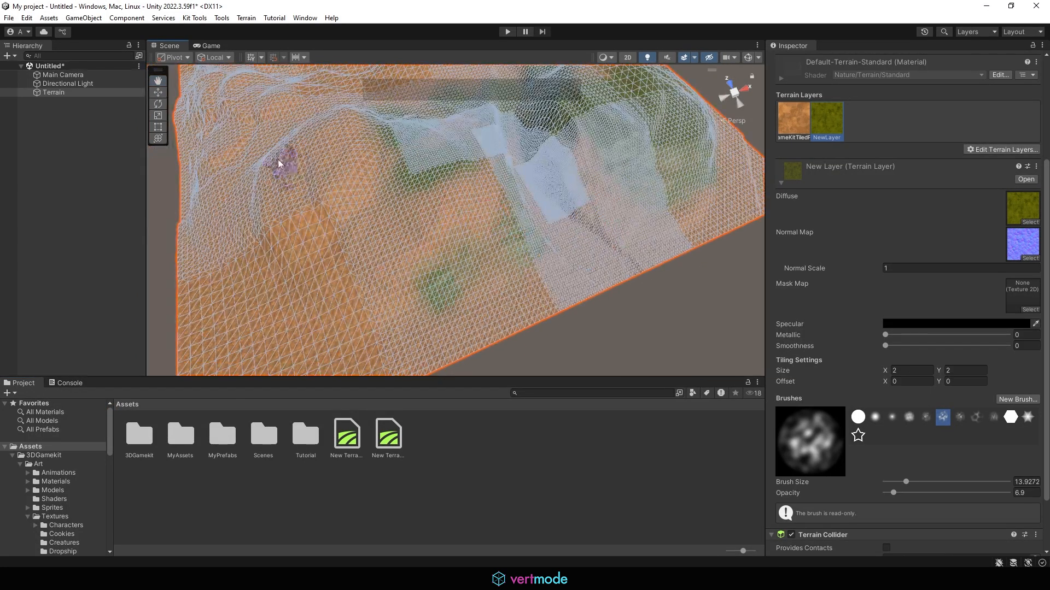
left_click_drag(278, 159, 281, 166)
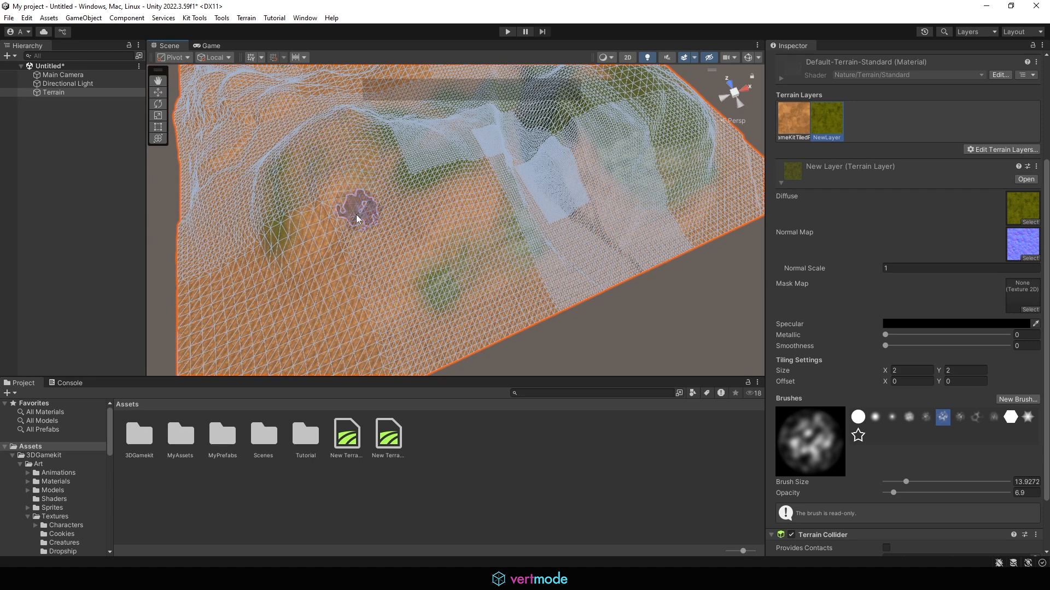
left_click_drag(333, 230, 290, 173)
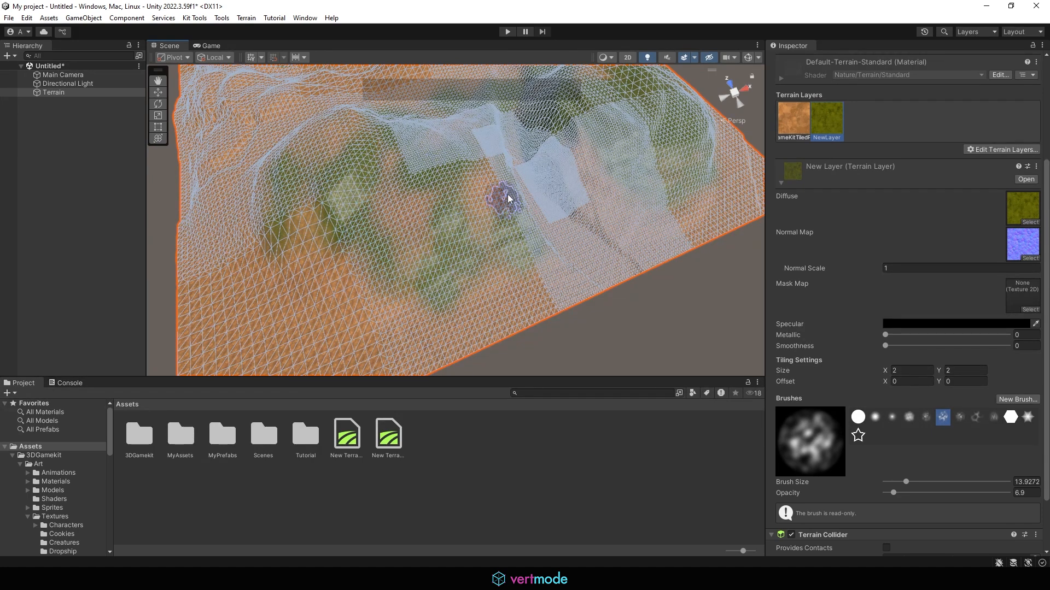
mouse_move(403, 269)
left_mouse_down()
mouse_move(400, 243)
mouse_move(365, 208)
left_mouse_up()
left_click_drag(329, 302, 326, 254)
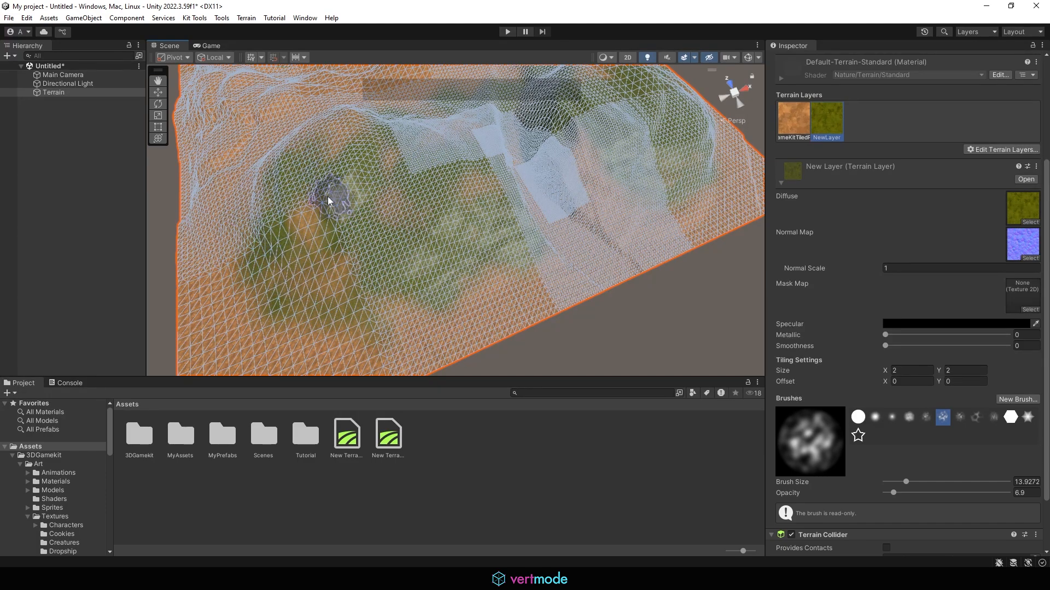
Step: Continue the moss over the adjoining ridges and add scattered patches towards the next terrain corner
left_click_drag(328, 197, 389, 323, "alt")
mouse_move(290, 263)
left_mouse_down()
mouse_move(307, 228)
mouse_move(241, 253)
mouse_move(351, 190)
left_mouse_up()
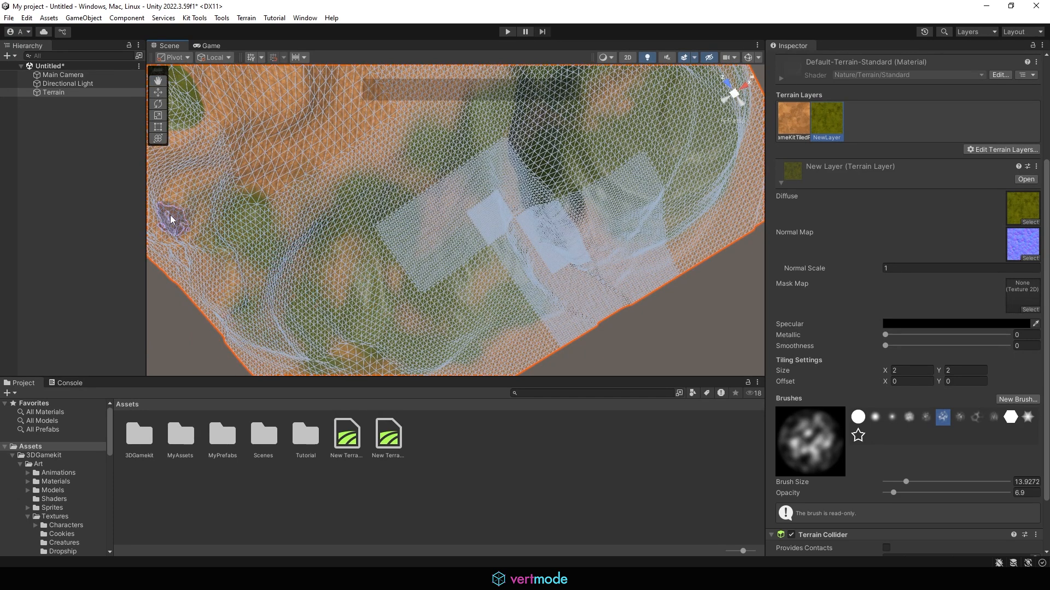
left_click_drag(206, 218, 503, 260, "alt")
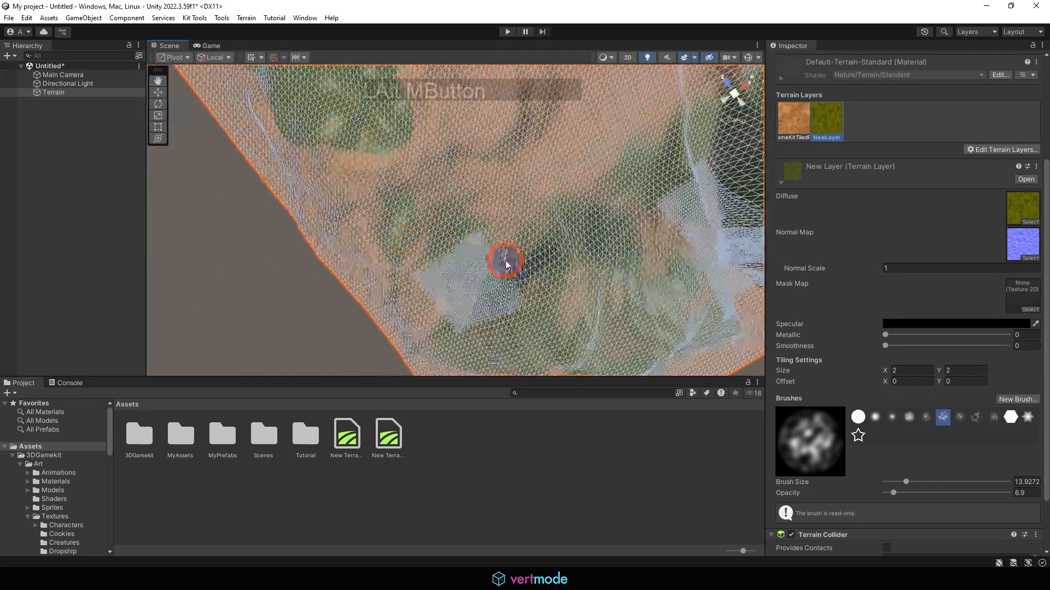
mouse_move(337, 216)
left_mouse_down()
mouse_move(343, 244)
mouse_move(333, 204)
mouse_move(360, 188)
mouse_move(356, 213)
left_mouse_up()
mouse_move(417, 169)
left_mouse_down()
mouse_move(398, 150)
mouse_move(394, 117)
mouse_move(356, 137)
mouse_move(352, 253)
mouse_move(584, 156)
mouse_move(480, 241)
mouse_move(596, 249)
mouse_move(424, 312)
mouse_move(471, 286)
left_mouse_up()
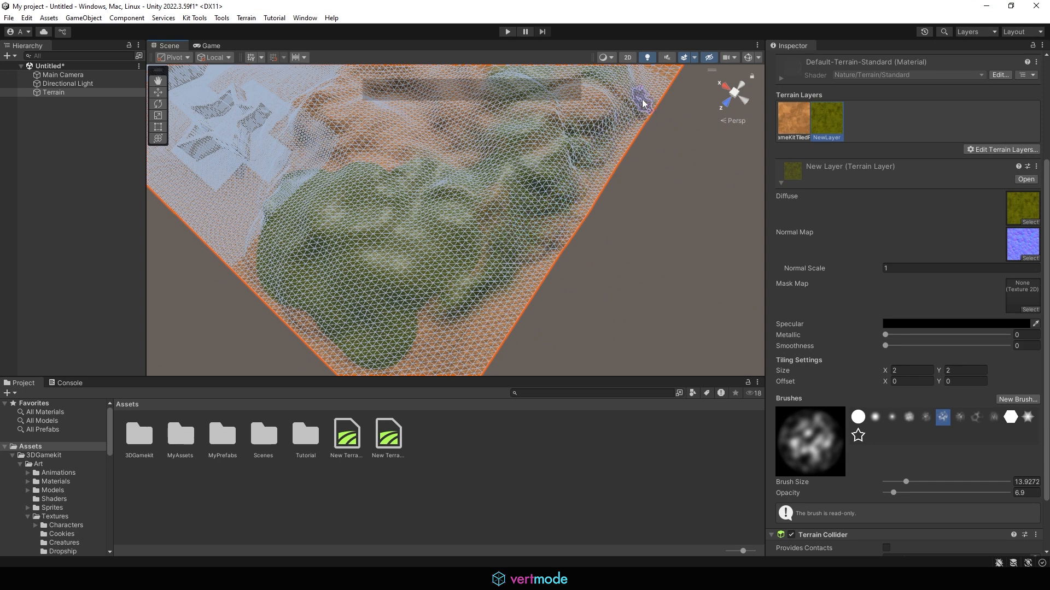
Step: Break up the solid moss on the corner hill by painting patches of the TiledRock layer over it
mouse_move(459, 264)
left_mouse_down()
mouse_move(403, 339)
mouse_move(382, 346)
mouse_move(368, 335)
mouse_move(342, 346)
mouse_move(267, 267)
mouse_move(265, 279)
mouse_move(284, 246)
left_mouse_up()
left_click(793, 122)
mouse_move(289, 306)
left_mouse_down("alt")
mouse_move(293, 317)
mouse_move(283, 275)
mouse_move(382, 244)
mouse_move(632, 235)
mouse_move(422, 241)
mouse_move(375, 281)
mouse_move(496, 217)
left_mouse_up("alt")
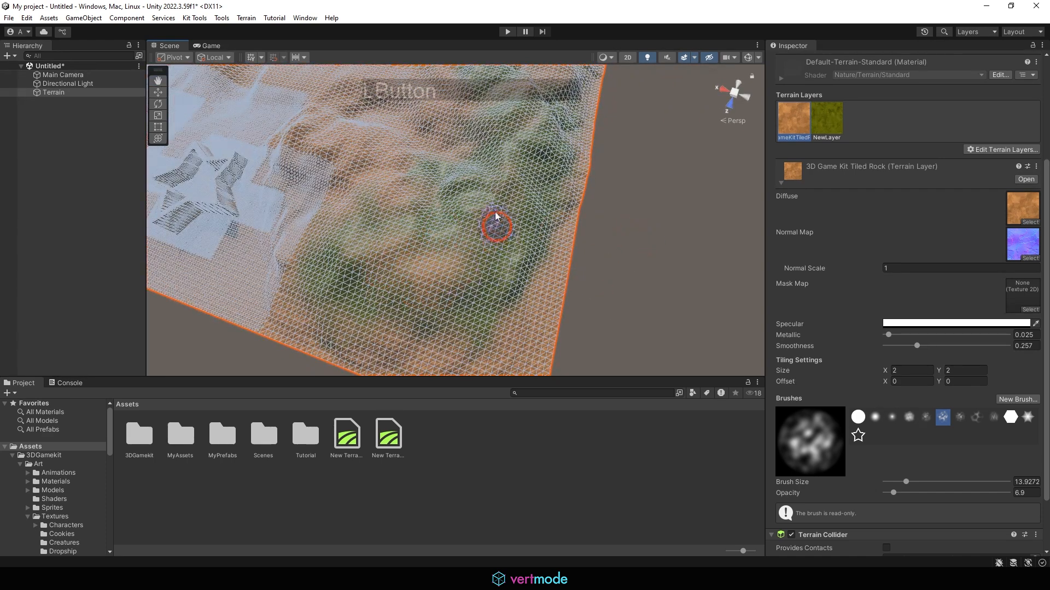
Step: Switch back to NewLayer and paint moss patches over the corner hill and the bare rock between the neighbouring hills
left_click(827, 124)
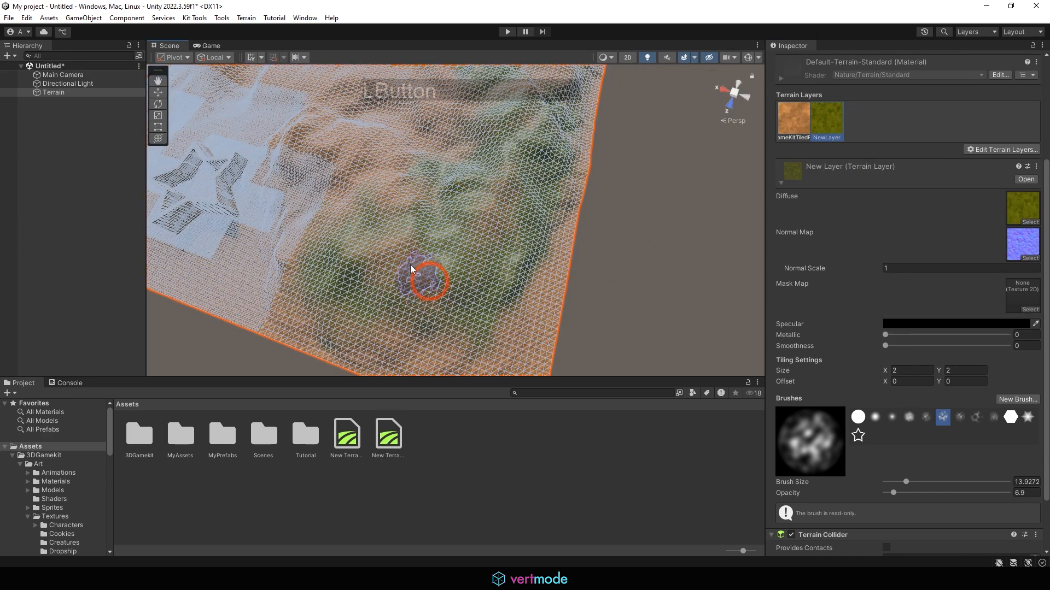
left_click_drag(449, 297, 385, 266, "alt")
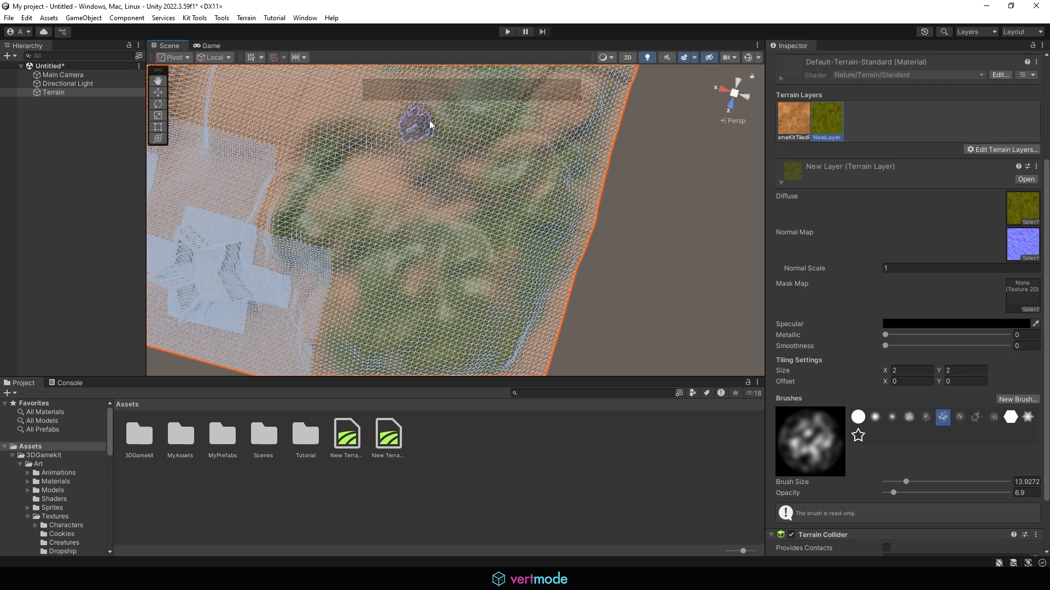
middle_click_drag(465, 115, 512, 242, "alt")
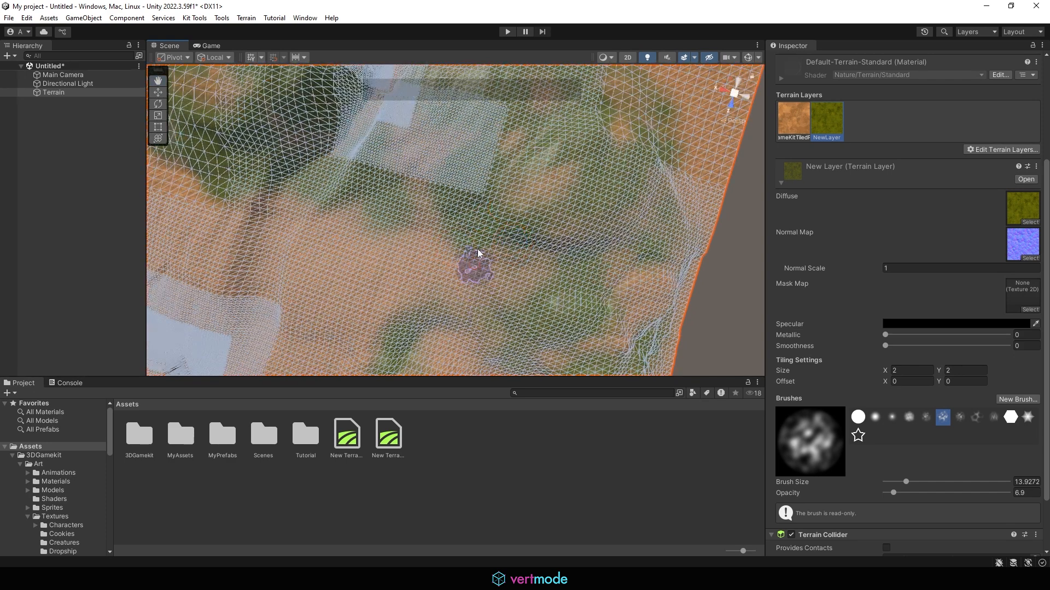
left_click_drag(477, 251, 569, 287)
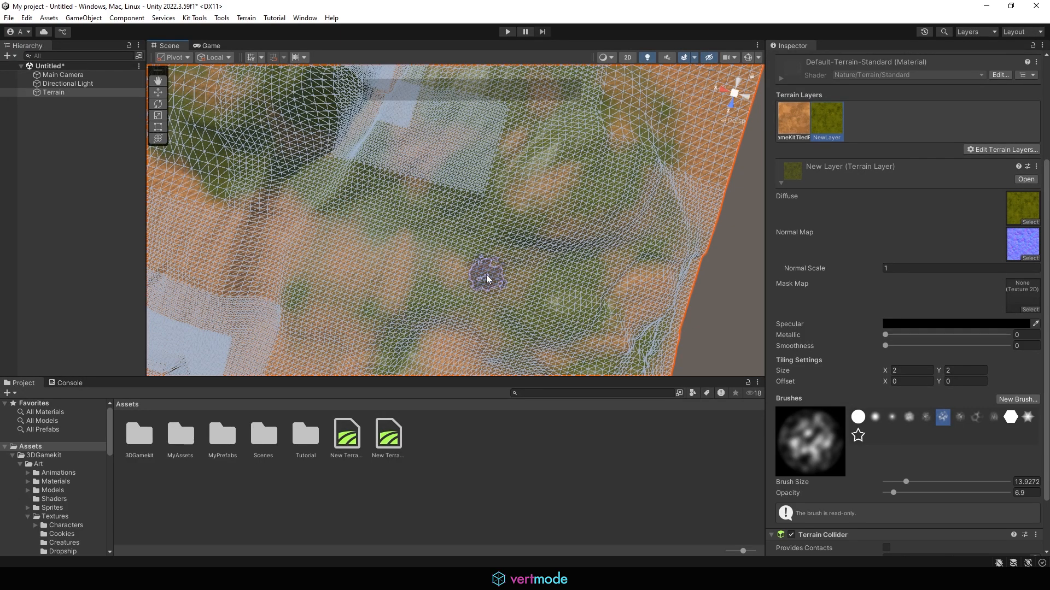
Step: Inspect the painted terrain's grass and rock textures from several angles and distances without its selection wireframe
left_click_drag(471, 274, 623, 125, "alt")
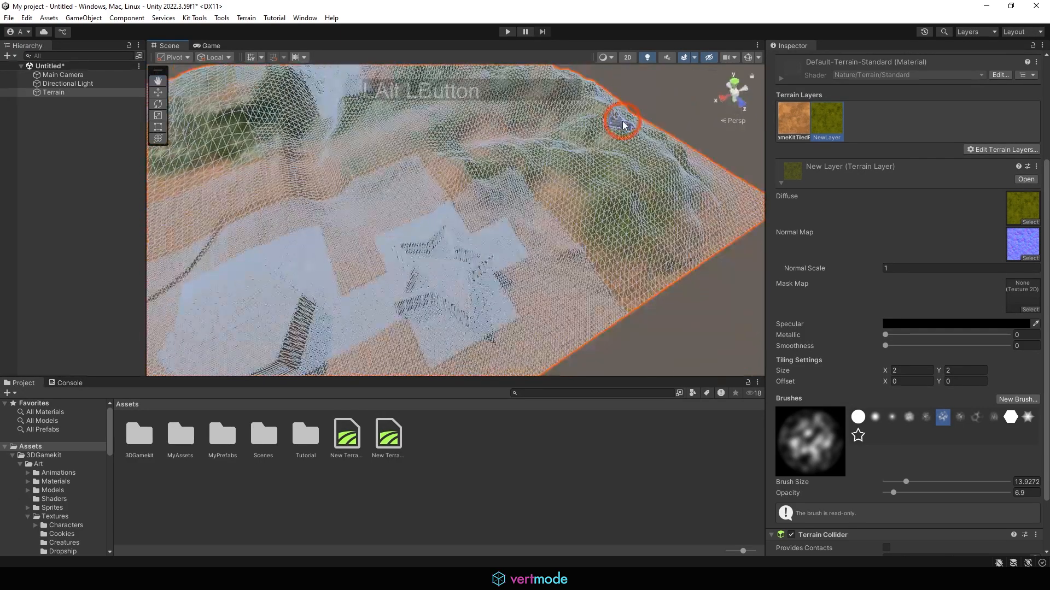
left_click_drag(346, 204, 376, 211)
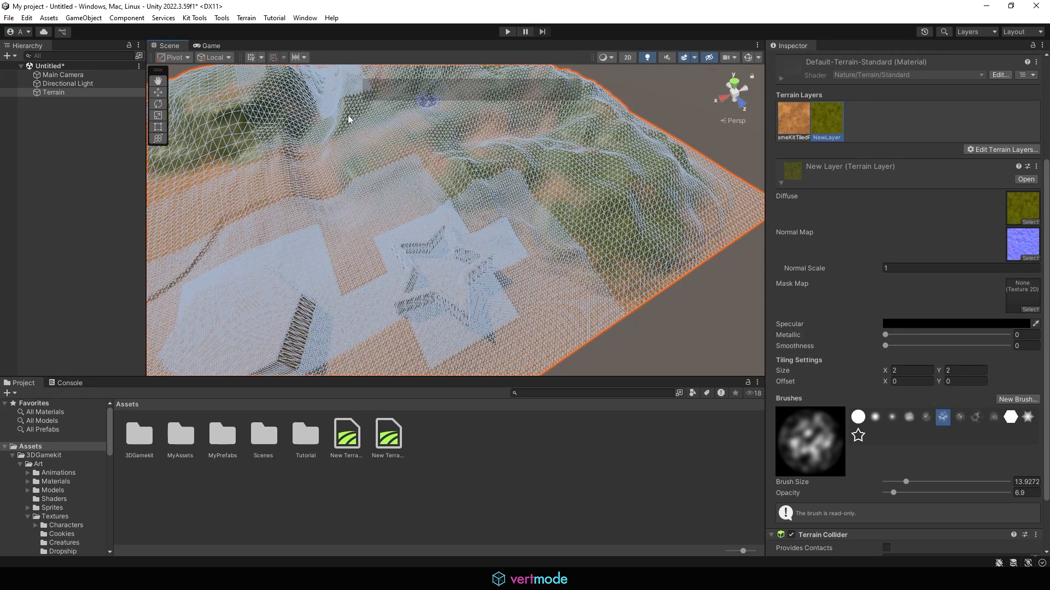
left_click(40, 74)
left_click_drag(602, 197, 357, 181, "alt")
left_click_drag(462, 177, 539, 253, "alt")
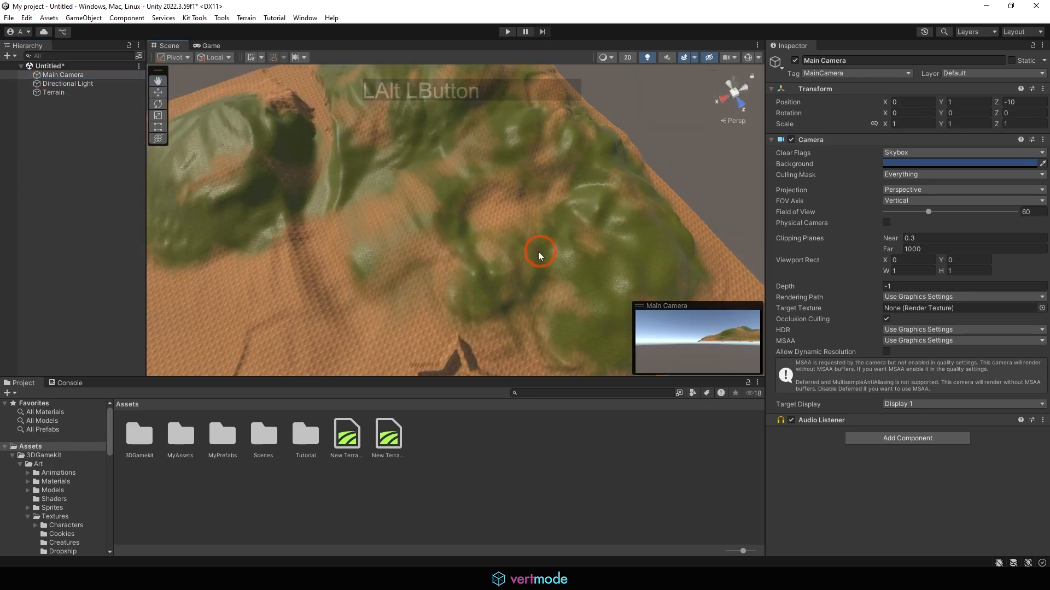
right_click_drag(539, 253, 694, 202, "alt")
left_click_drag(694, 201, 633, 117, "alt")
middle_click_drag(632, 117, 501, 208, "alt")
right_click_drag(501, 208, 673, 216, "alt")
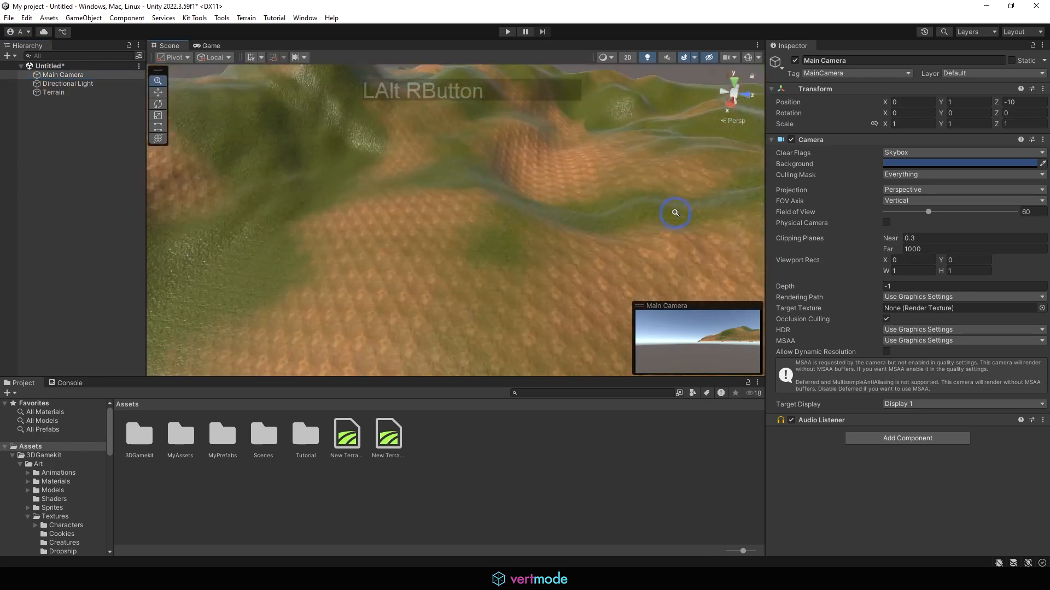
left_click_drag(672, 215, 539, 179, "alt")
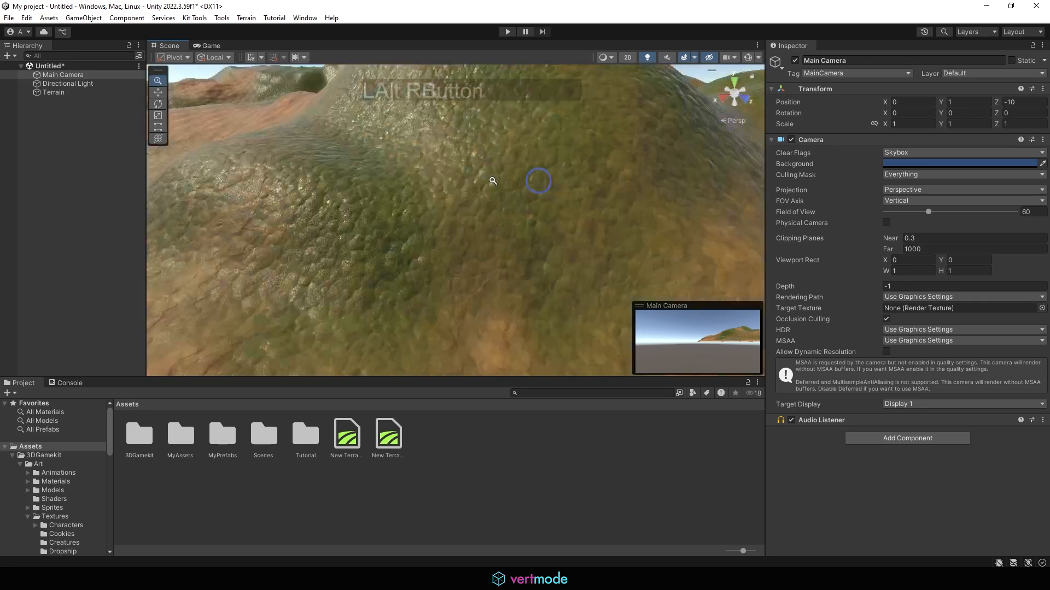
middle_click_drag(539, 178, 459, 187, "alt")
left_click_drag(460, 187, 475, 164, "alt")
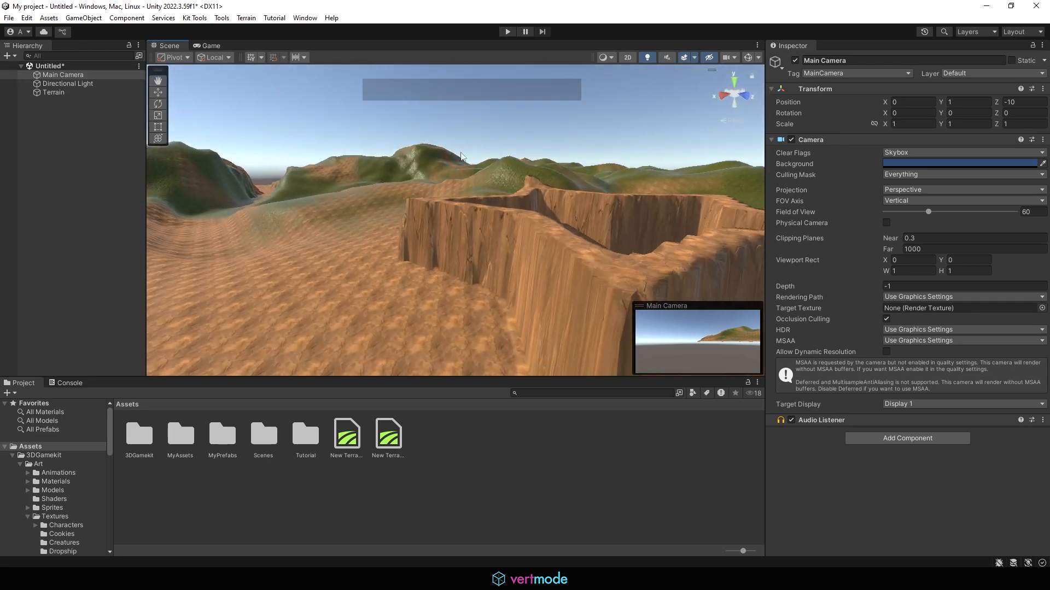
middle_click_drag(476, 164, 487, 171, "alt")
left_click_drag(487, 171, 420, 232, "alt")
middle_click_drag(420, 232, 496, 176, "alt")
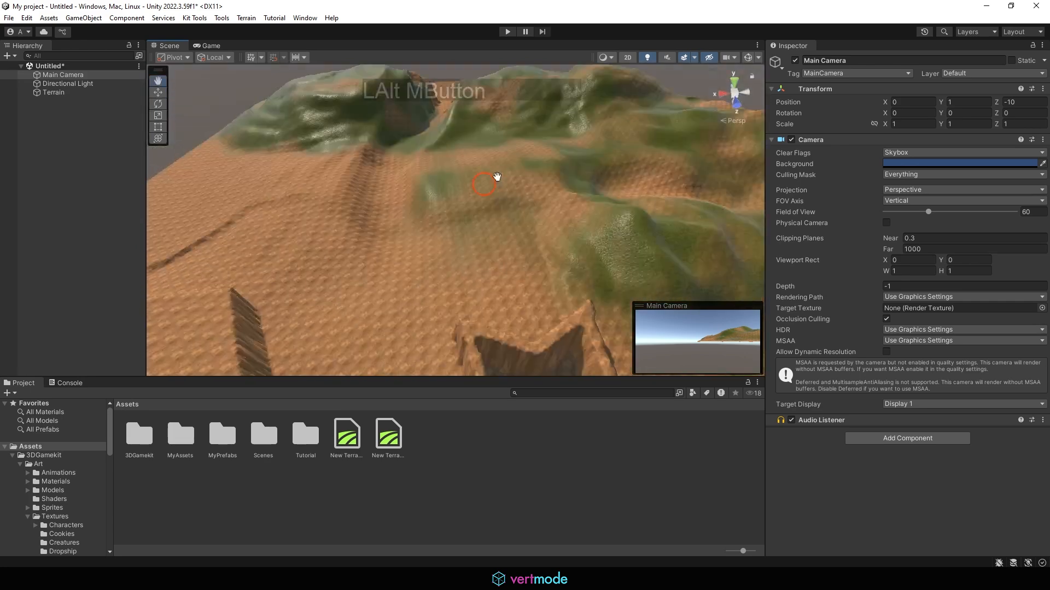
right_click_drag(497, 176, 547, 230, "alt")
left_click_drag(547, 230, 385, 179, "alt")
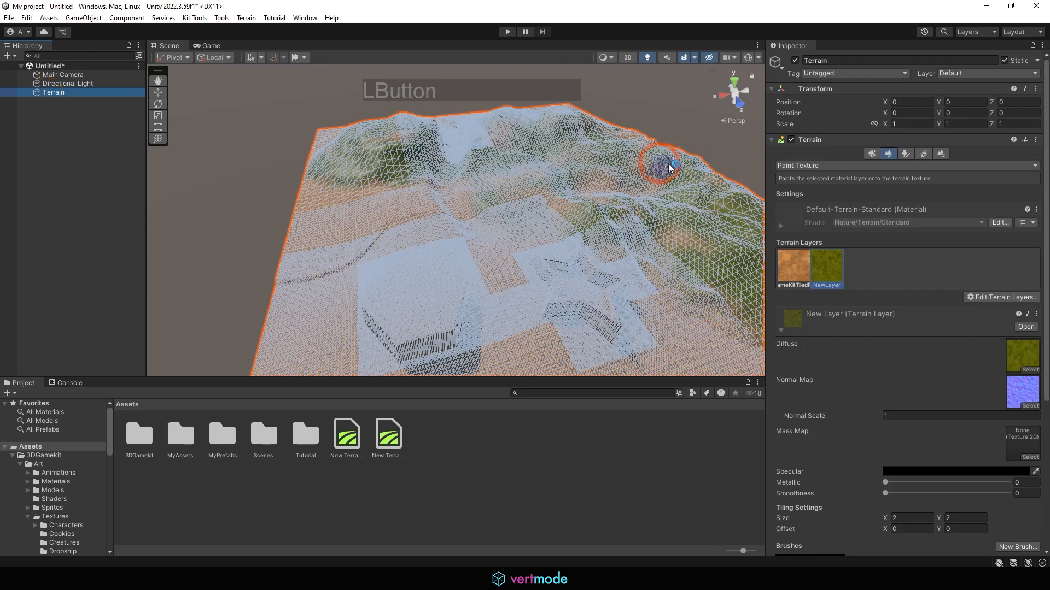
Step: Select the 3D Game Kit Tiled Rock layer for texture painting on the terrain
left_click(831, 166)
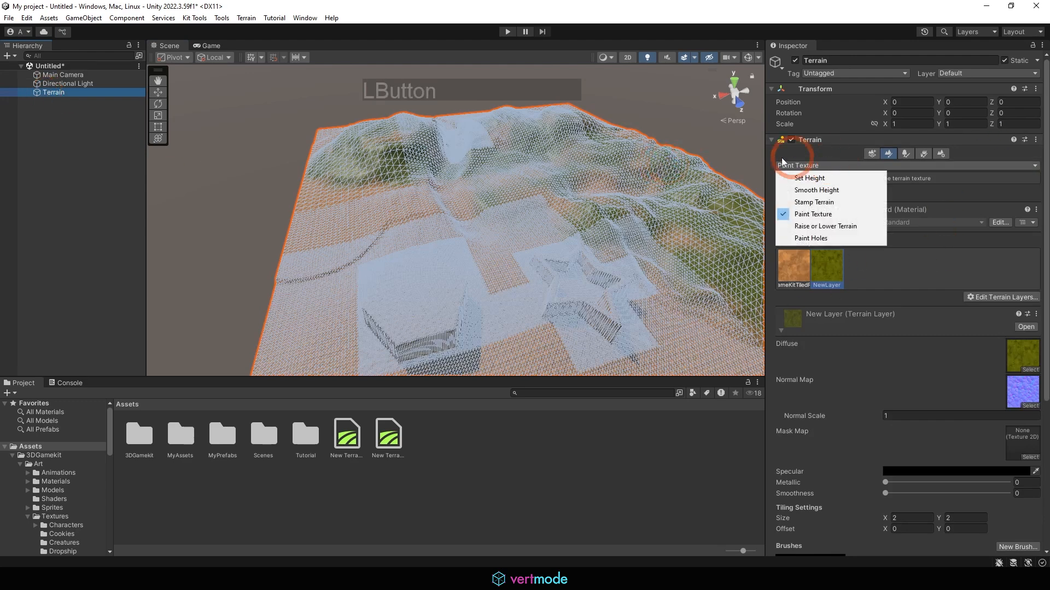
left_click(987, 302)
left_click(989, 299)
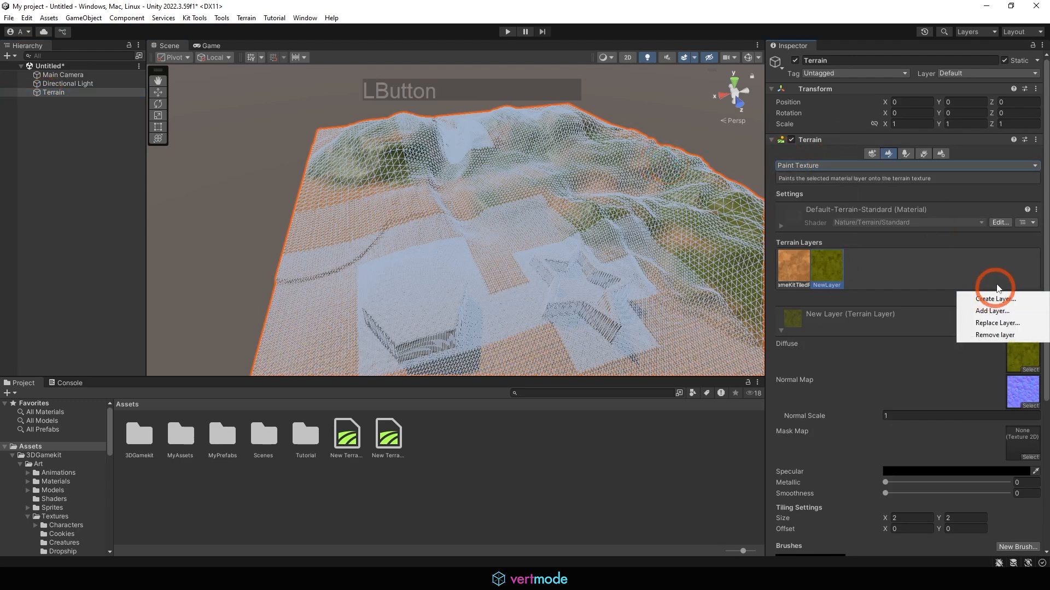
left_click(802, 273)
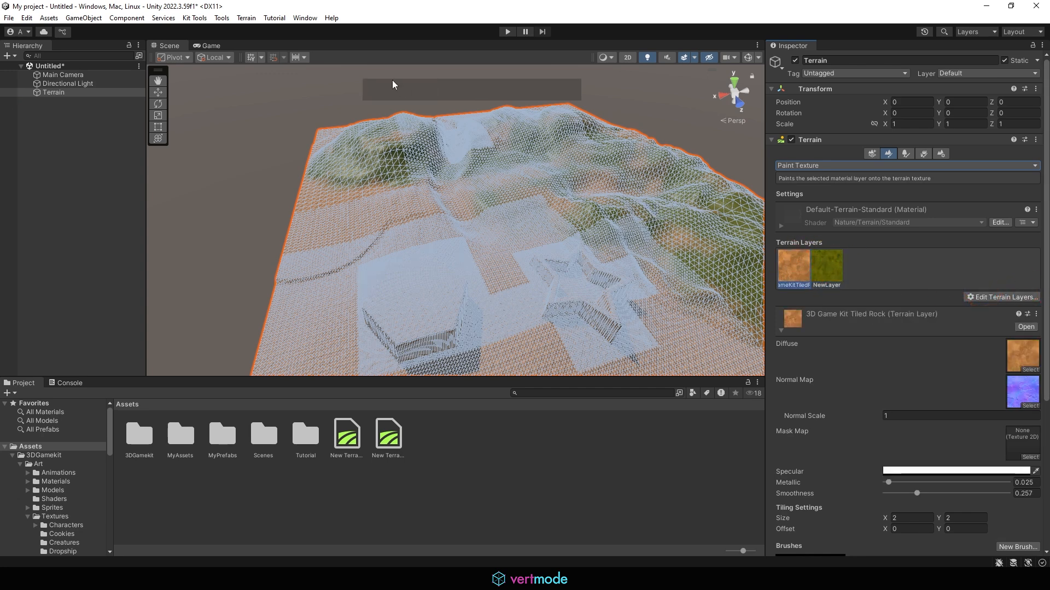
Step: Create a second terrain object in the scene
right_click_drag(610, 137, 473, 164, "alt")
left_click_drag(438, 174, 331, 195, "alt")
left_click(330, 195)
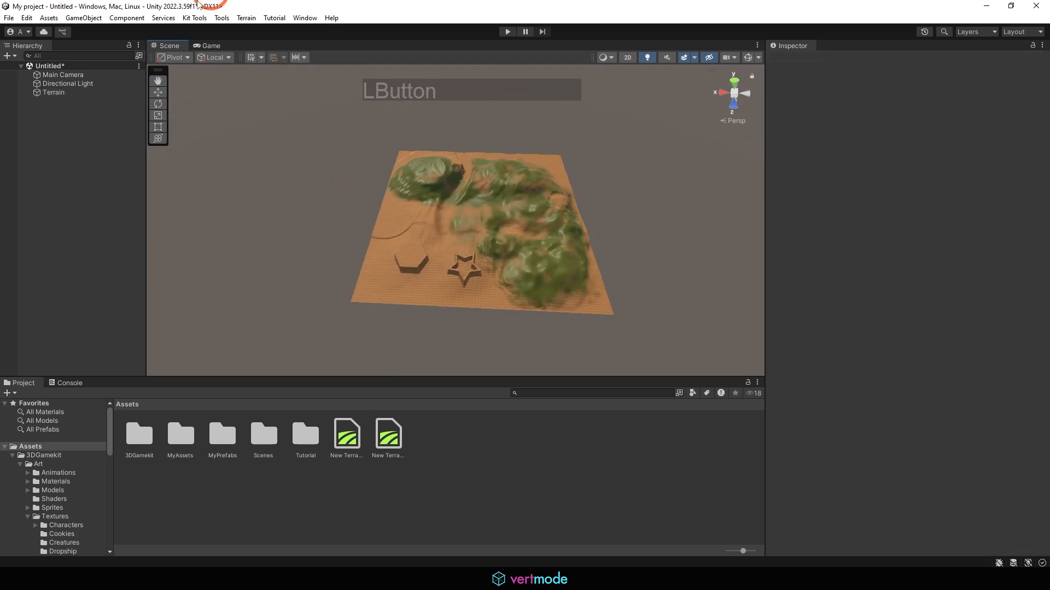
left_click(116, 18)
mouse_move(84, 18)
mouse_move(125, 66)
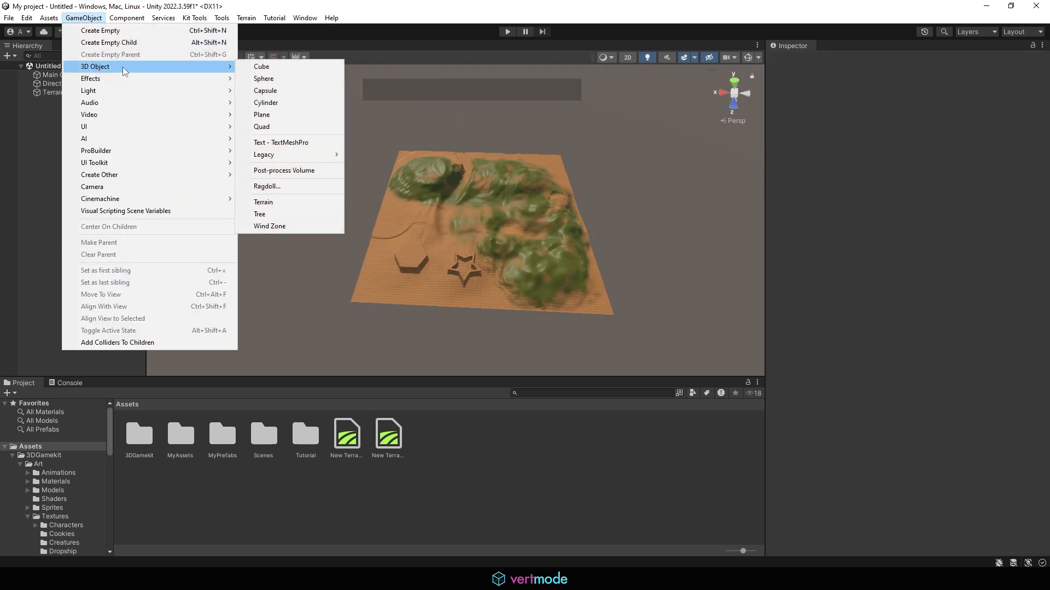
left_click(320, 202)
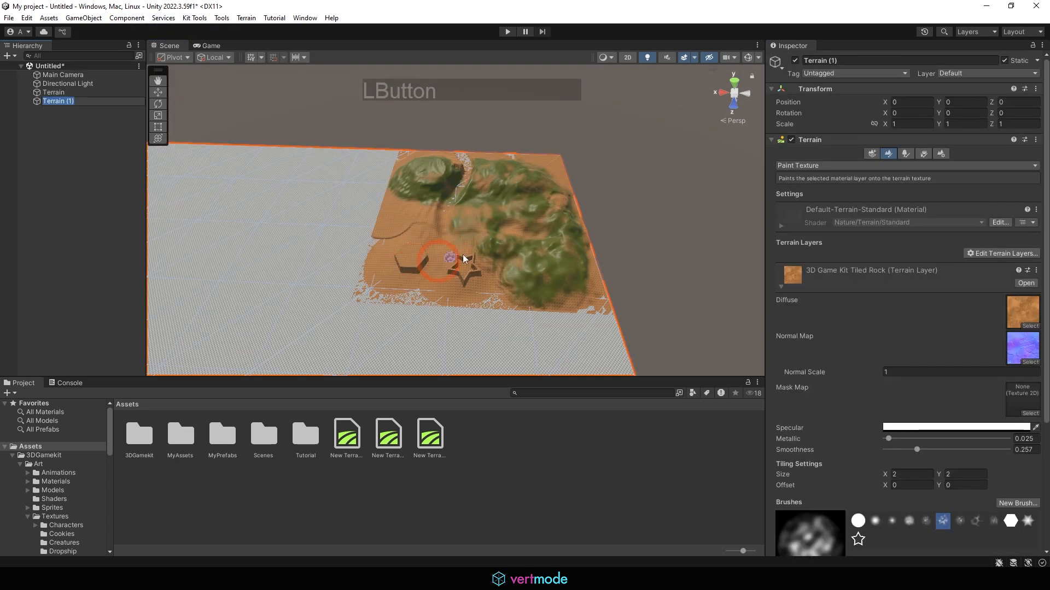
right_click_drag(517, 164, 481, 180, "alt")
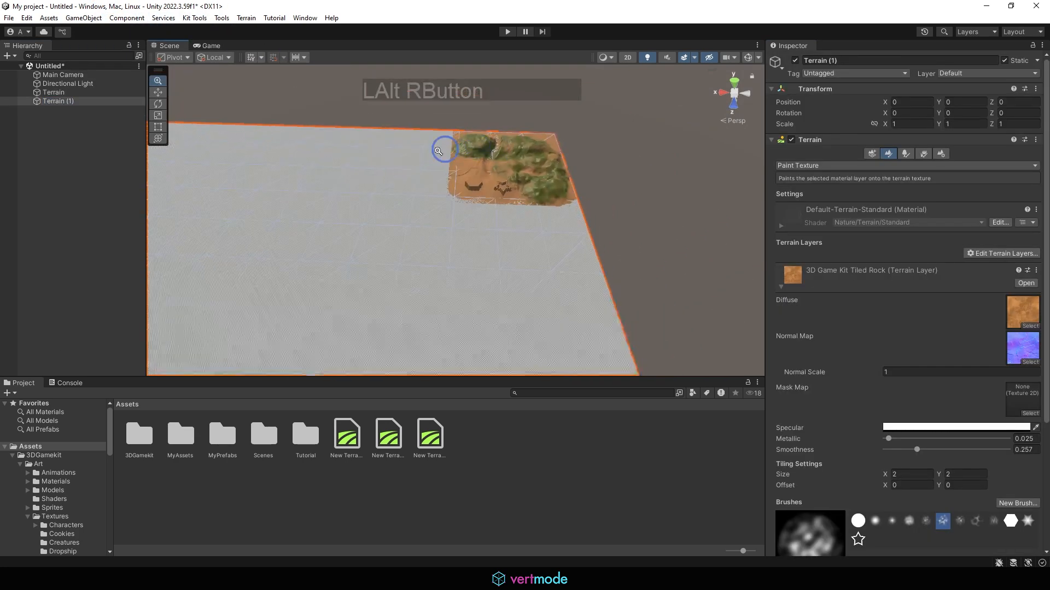
Step: Add the existing NewLayer grass layer as the new terrain's first terrain layer in Paint Texture mode
left_click(821, 165)
left_click(813, 214)
scroll(973, 230, "down", 5)
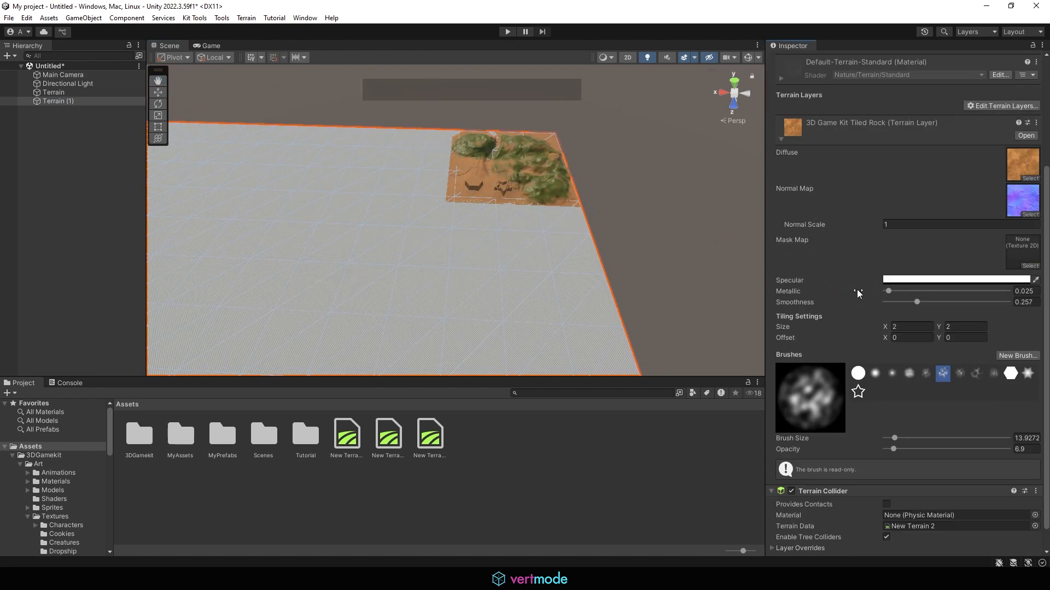
scroll(987, 235, "up", 4)
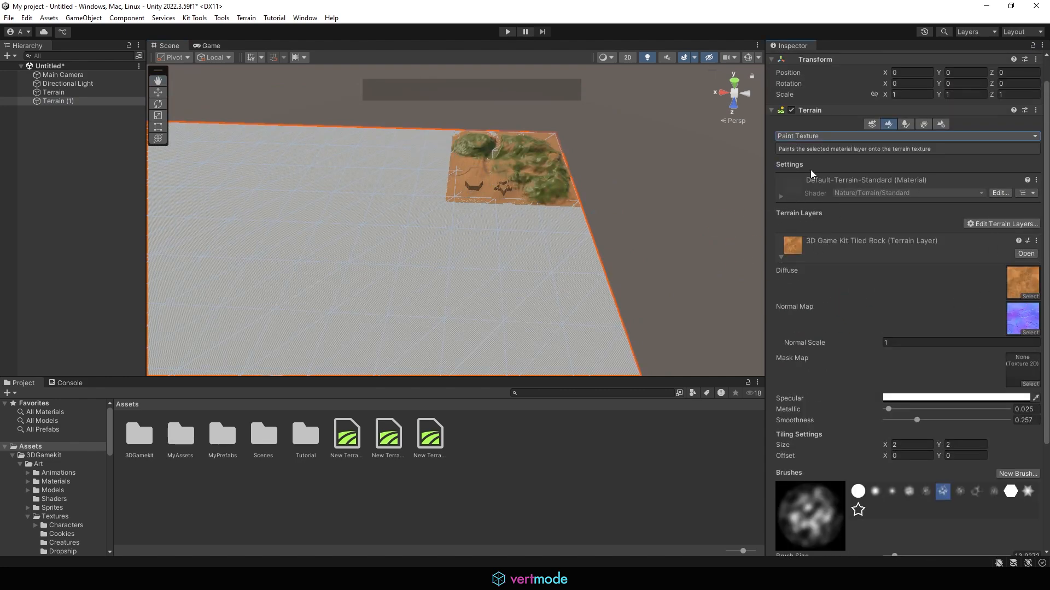
left_click(1000, 223)
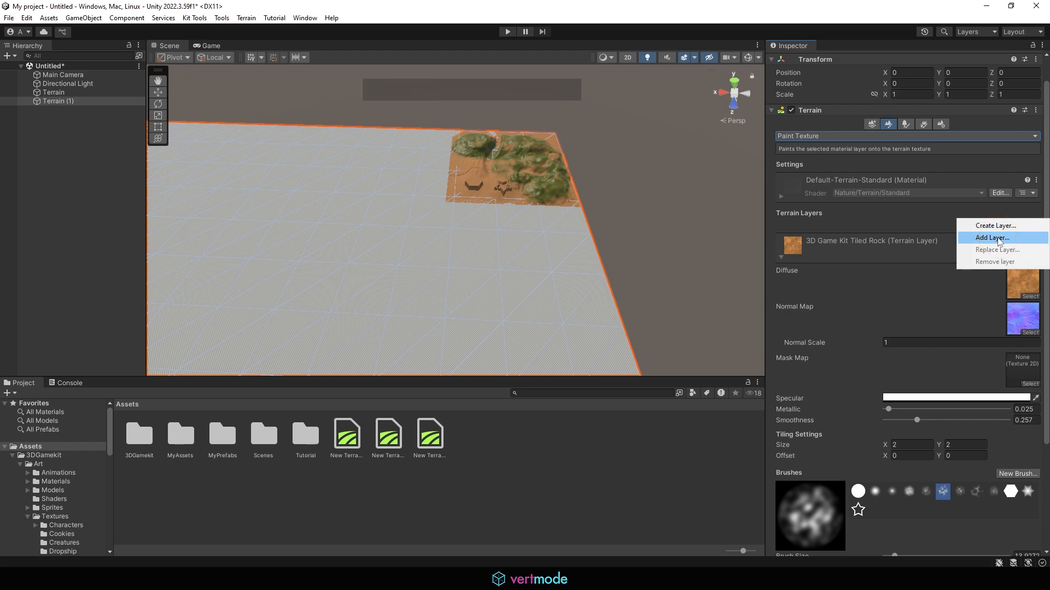
left_click(999, 239)
left_click(871, 285)
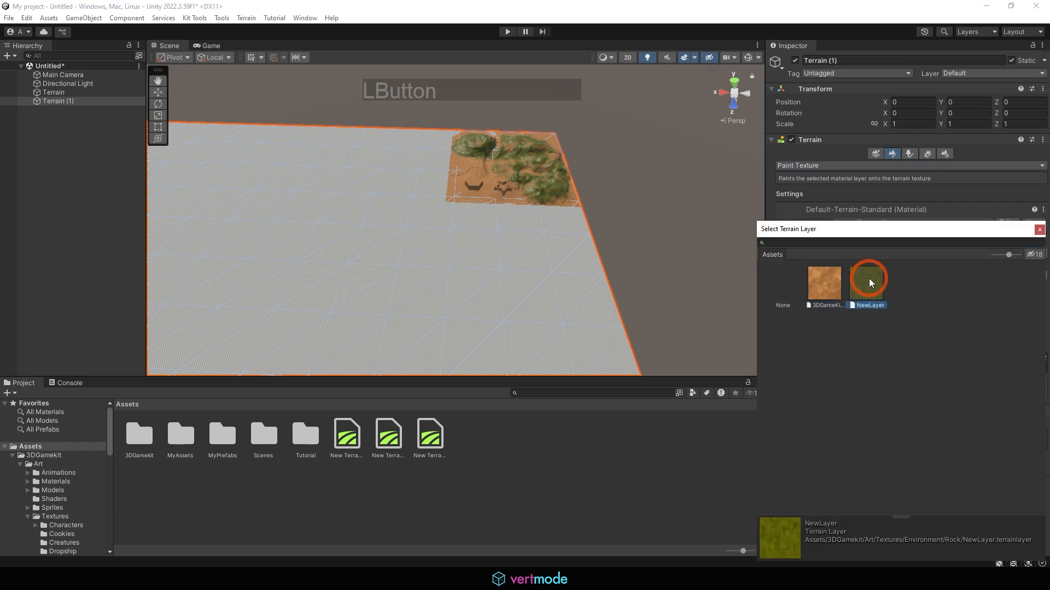
left_click_drag(891, 230, 474, 142)
double_click(457, 198)
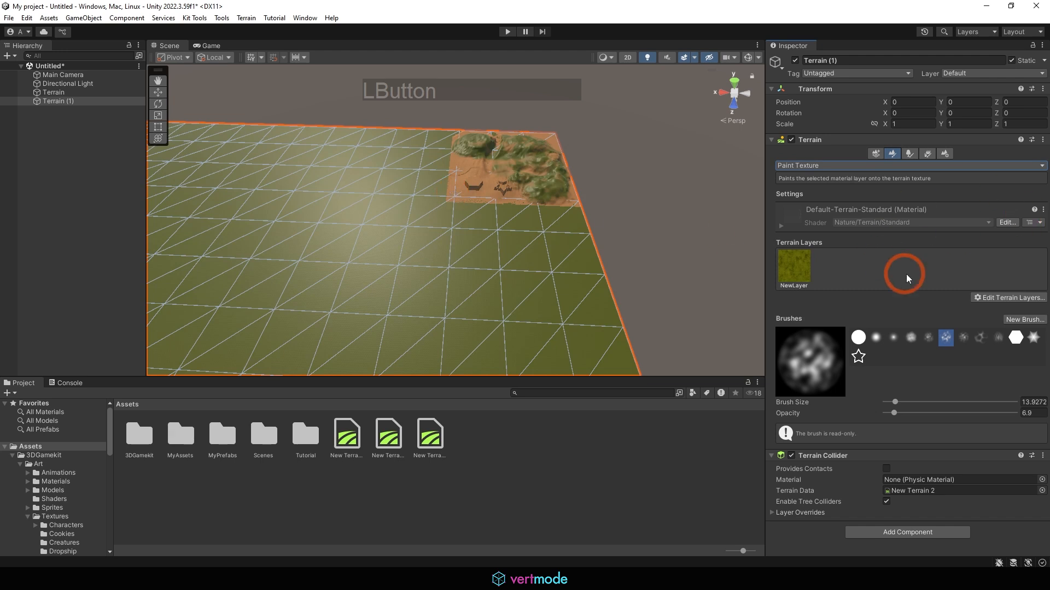
Step: Add the 3D Game Kit Tiled Rock layer as the new terrain's second layer and select it for painting
left_click(1009, 297)
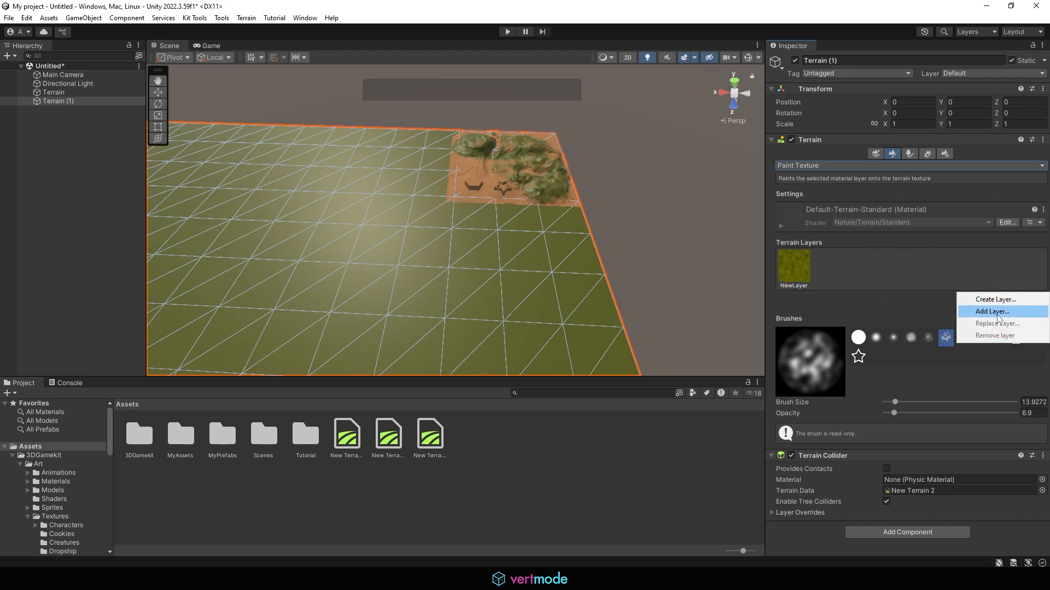
left_click(981, 312)
double_click(814, 295)
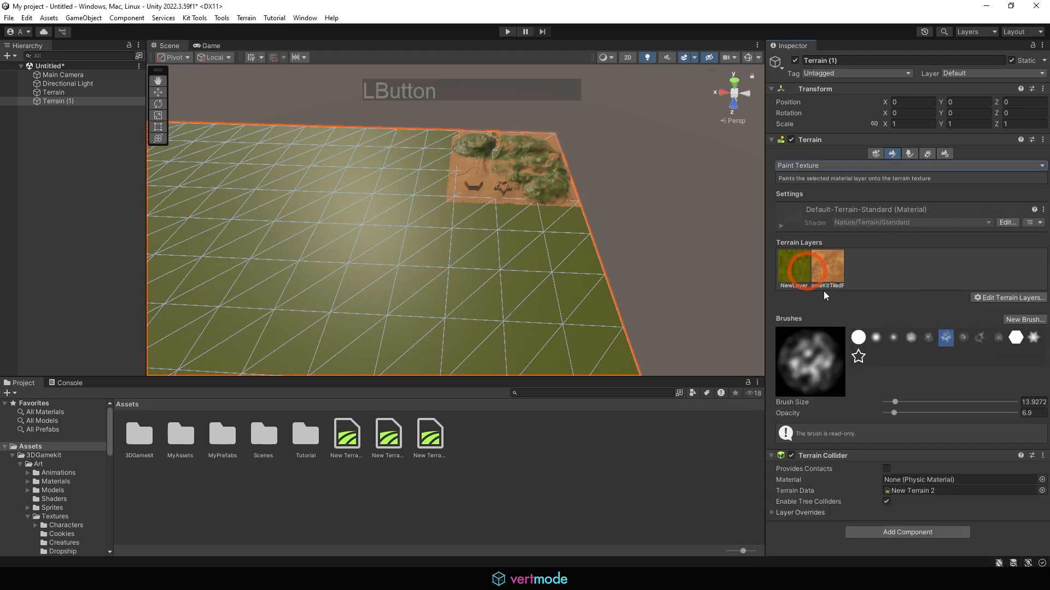
left_click(830, 262)
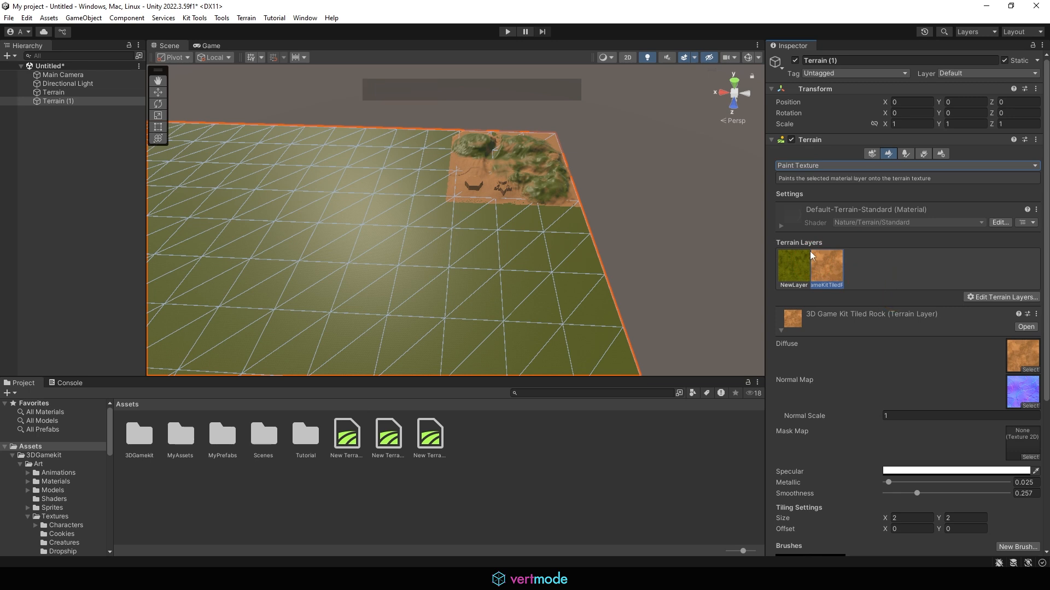
Step: Delete the second terrain from the scene and select the original terrain
left_click(82, 101)
key("Delete")
left_click(61, 96)
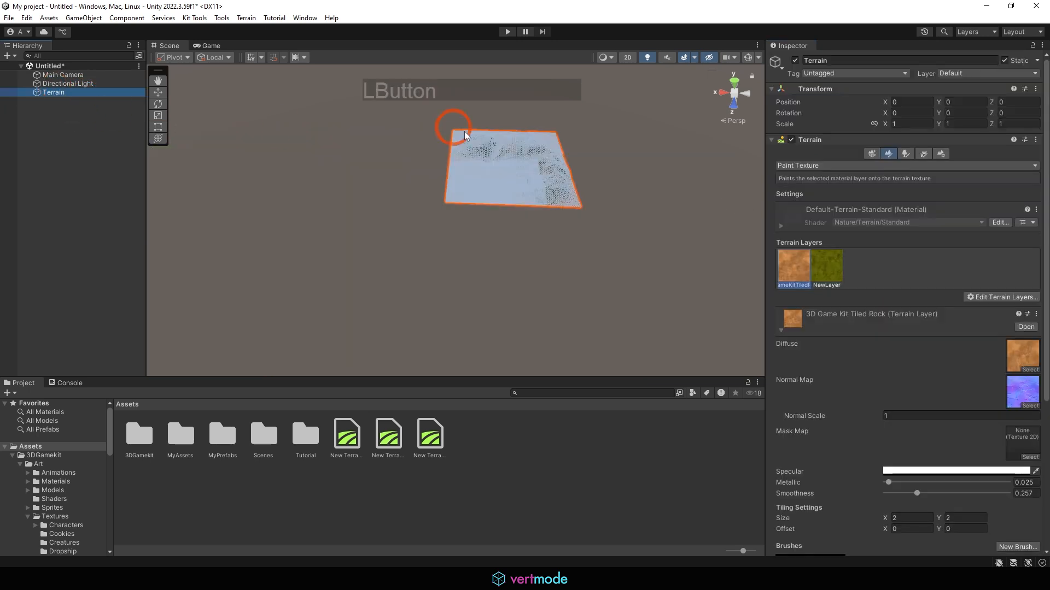
right_click_drag(452, 130, 496, 251, "alt")
middle_click_drag(497, 251, 509, 361, "alt")
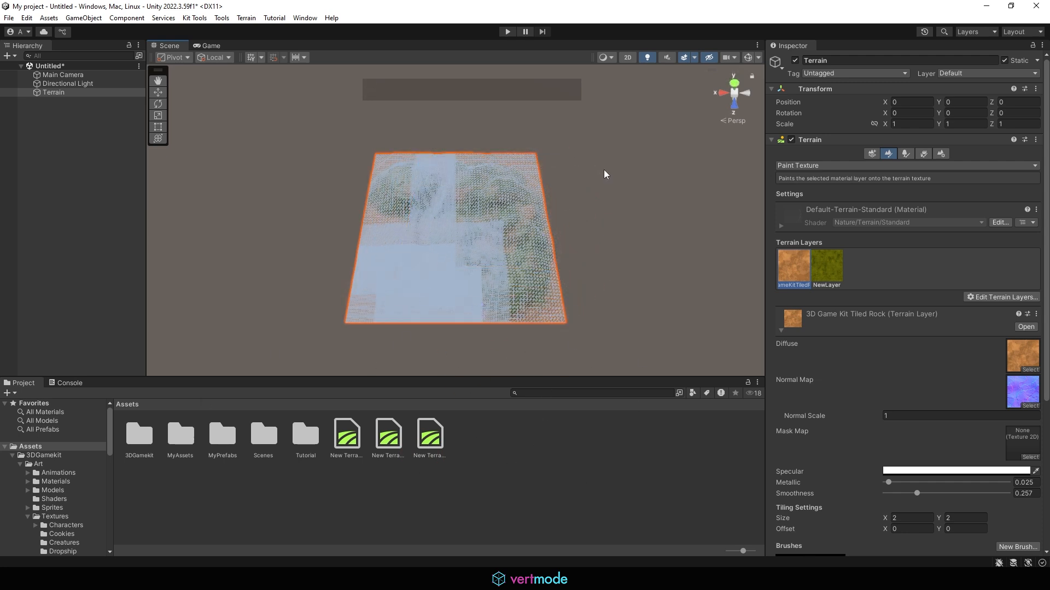
Step: Switch the original terrain to the Paint Trees tool and try painting near its centre
left_click(63, 74)
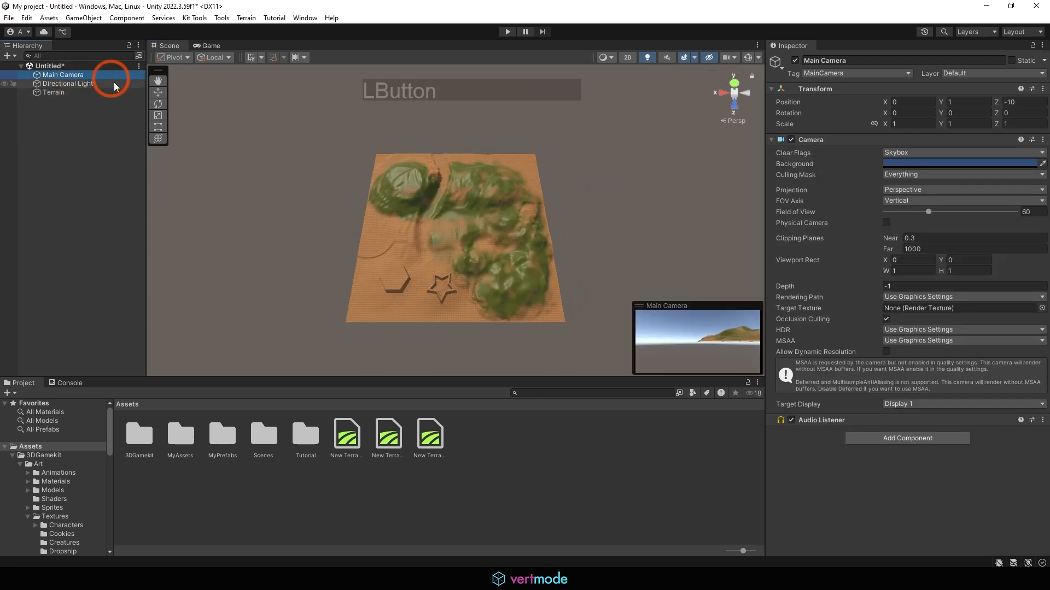
left_click(60, 92)
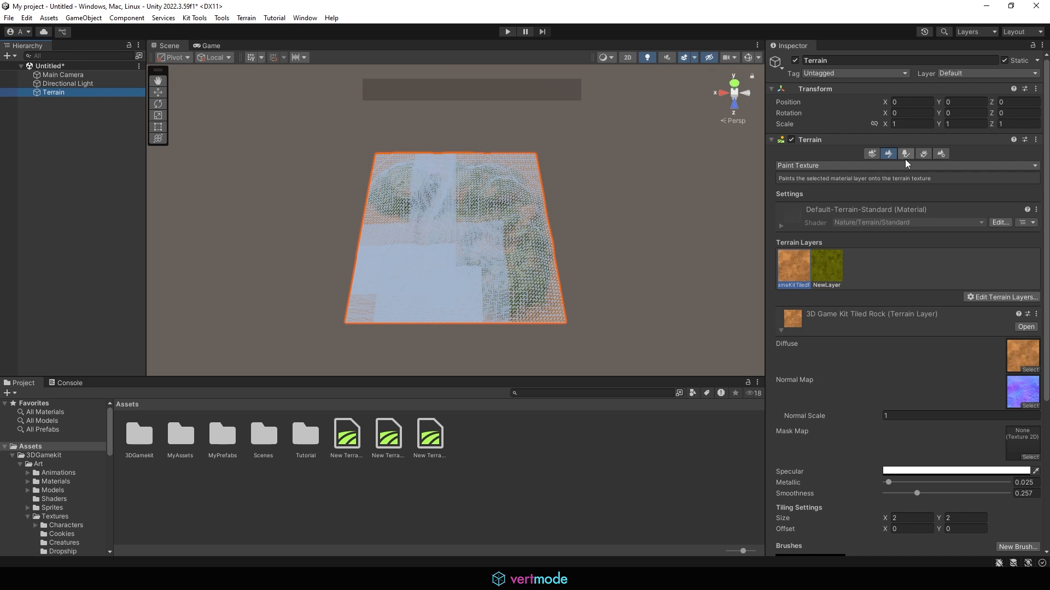
left_click(906, 155)
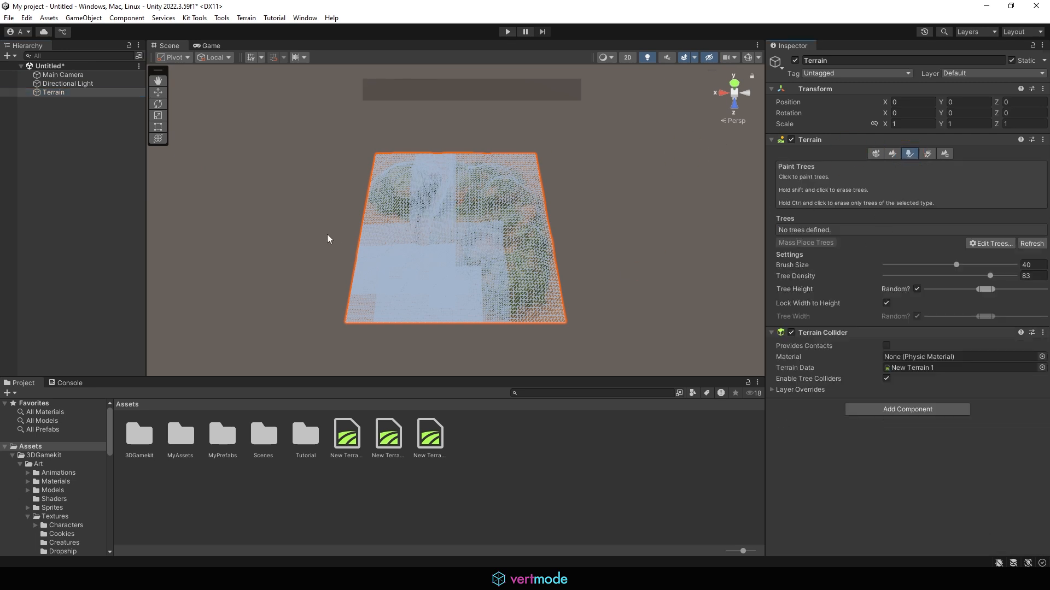
left_click(437, 248)
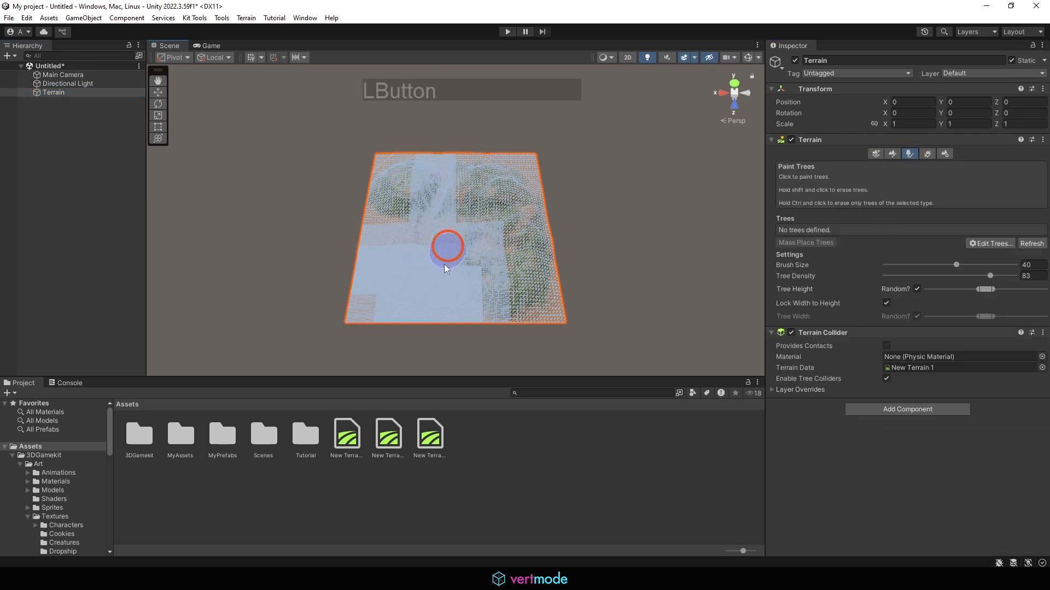
Step: Start adding a tree to the terrain's tree list and move the Add Tree dialog clear of the inspector
left_click(996, 247)
left_click(1002, 239)
left_click(923, 246)
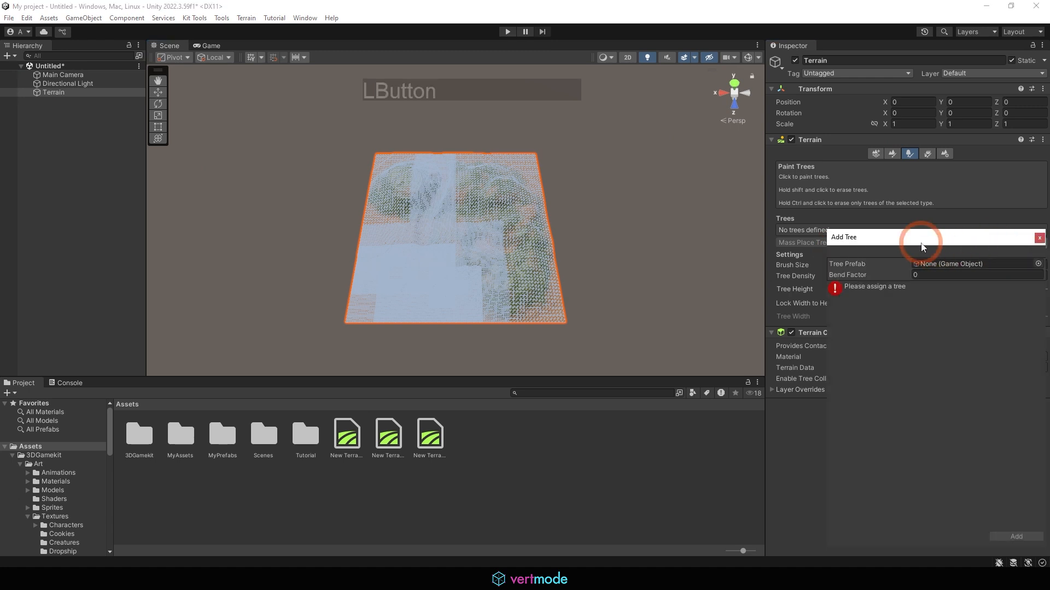
left_click_drag(922, 247, 344, 122)
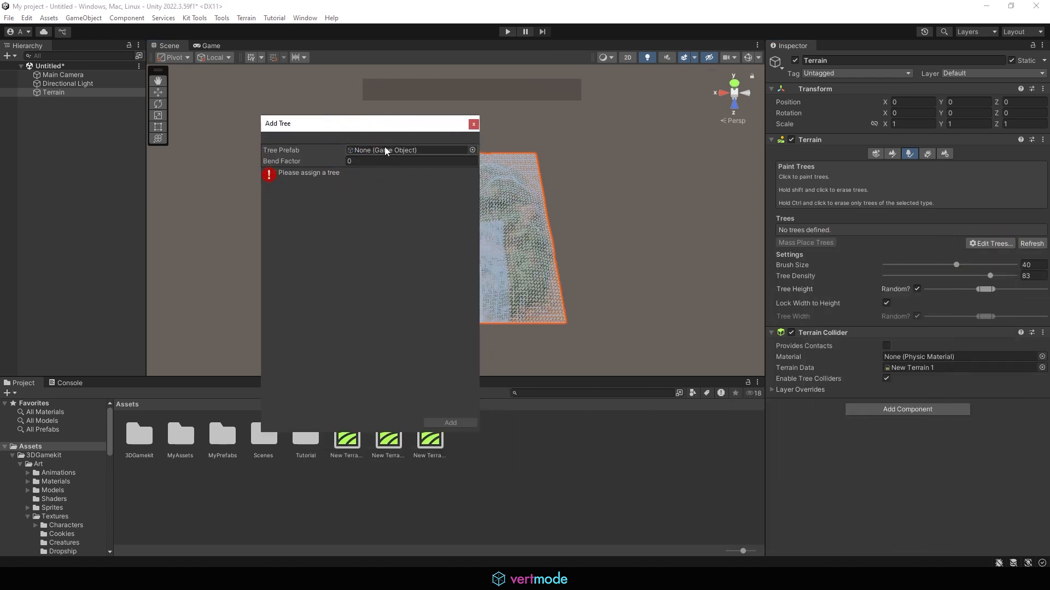
Step: Search the Tree Prefab object picker for "tree" and "plant" models, clearing each search
left_click(472, 150)
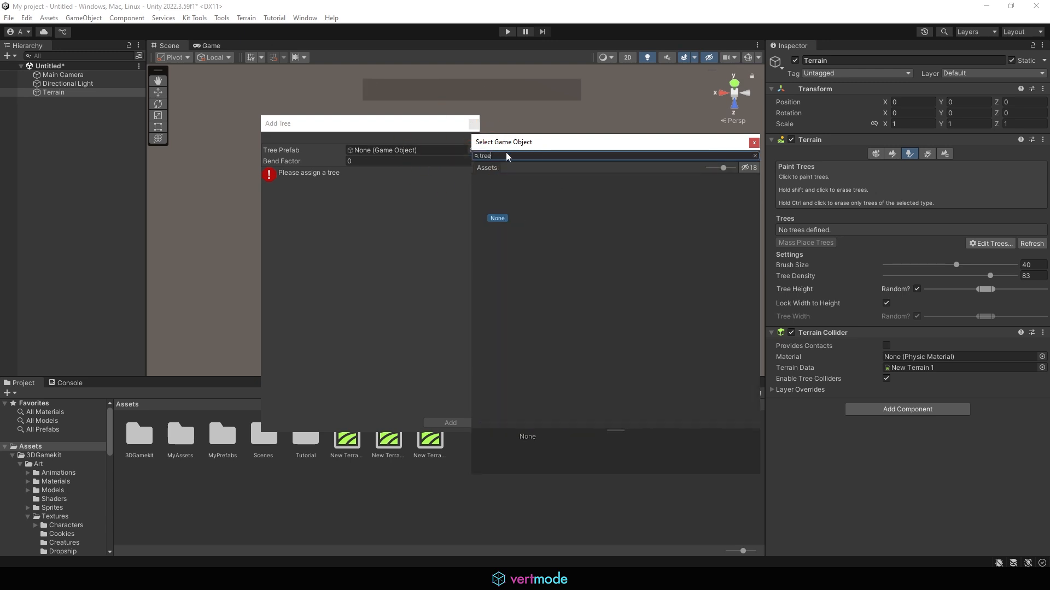
left_click(451, 159)
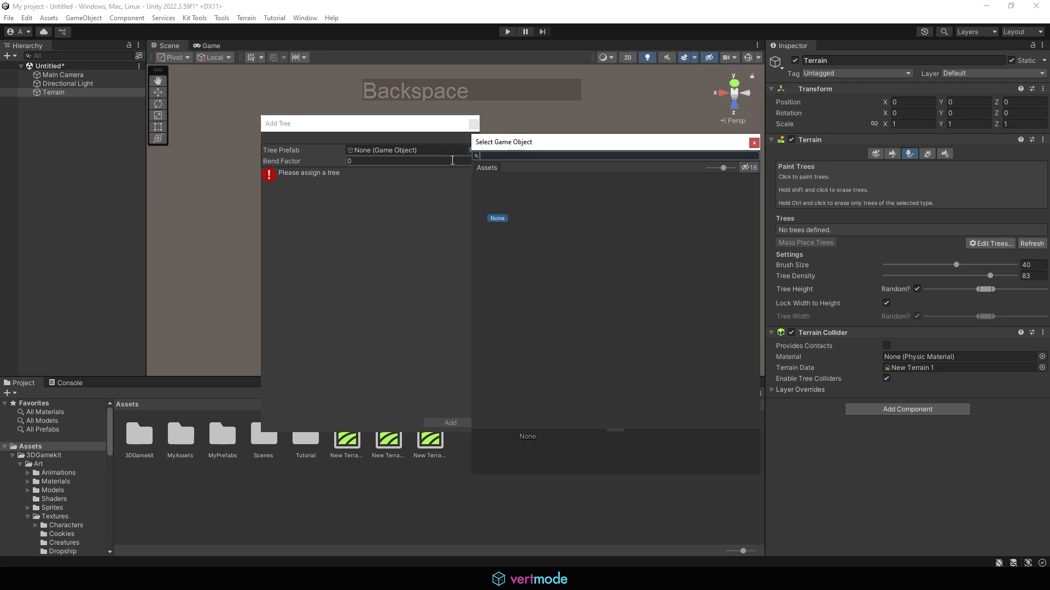
type("plan")
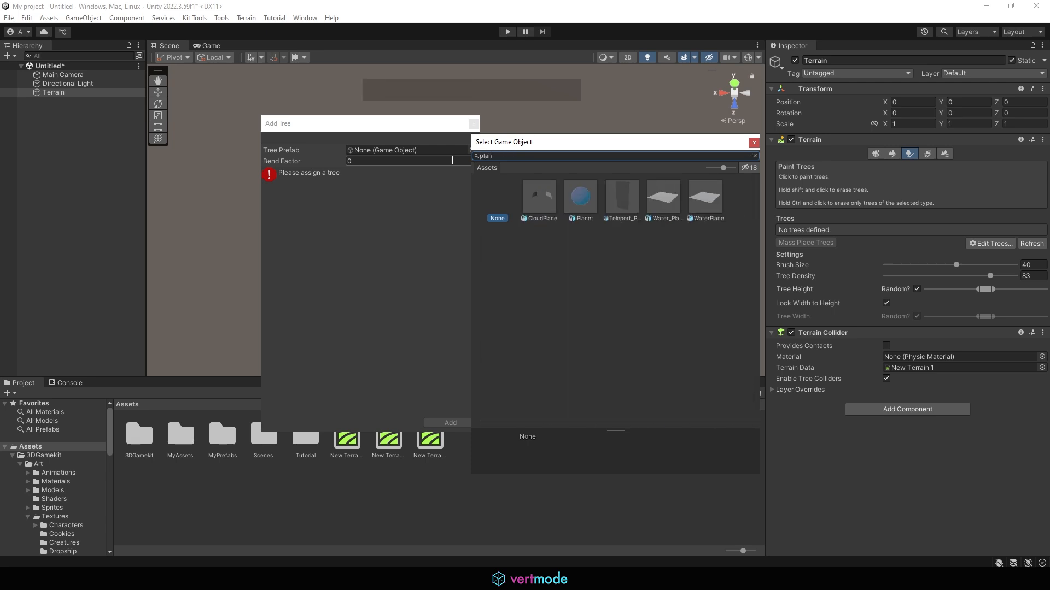
type("t")
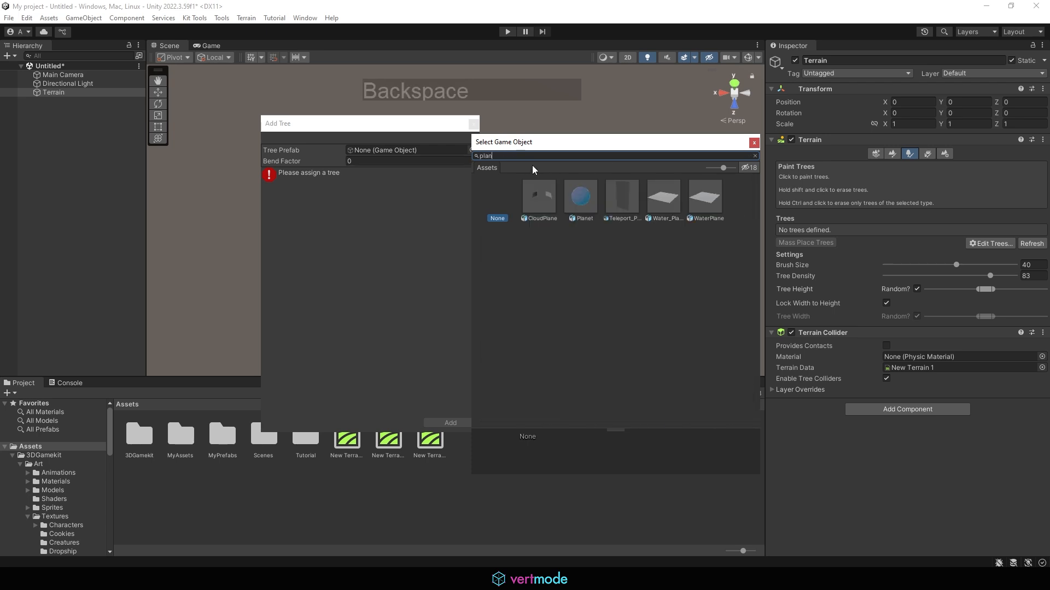
key("BackSpace")
key("BackSpace")
key("BackSpace")
key("BackSpace")
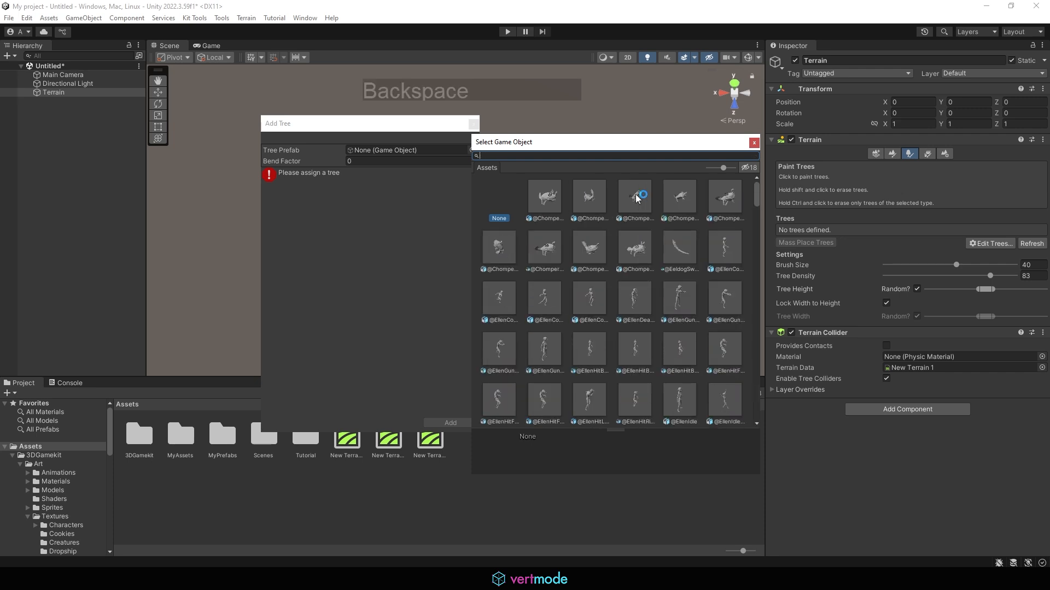
Step: Move the Add Tree dialog aside and open the 3DGamekit/Prefabs/Environment/VegetationLarge folder in the project assets
left_click_drag(336, 120, 801, 133)
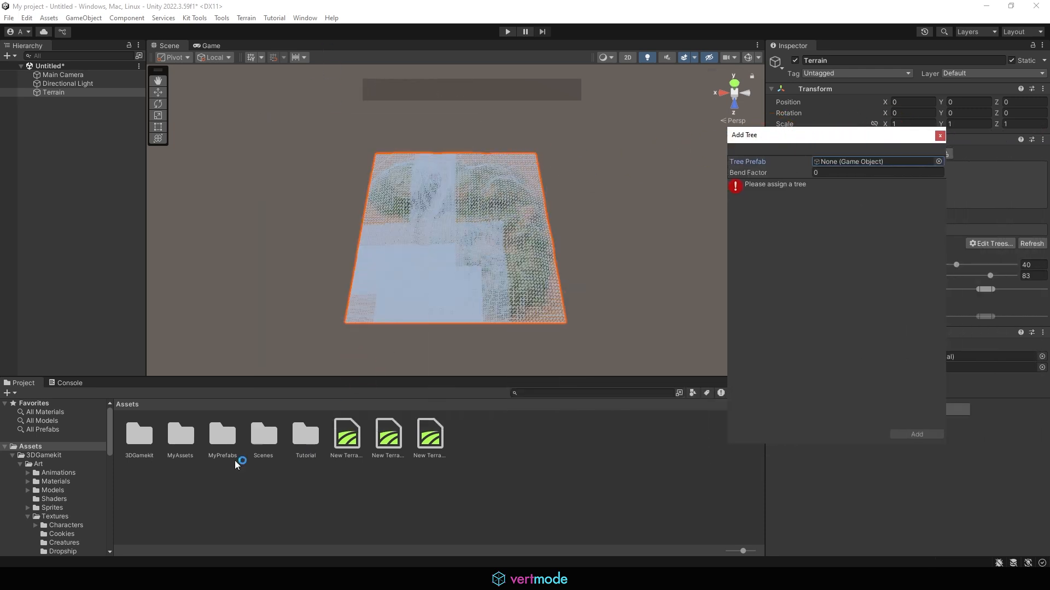
double_click(140, 437)
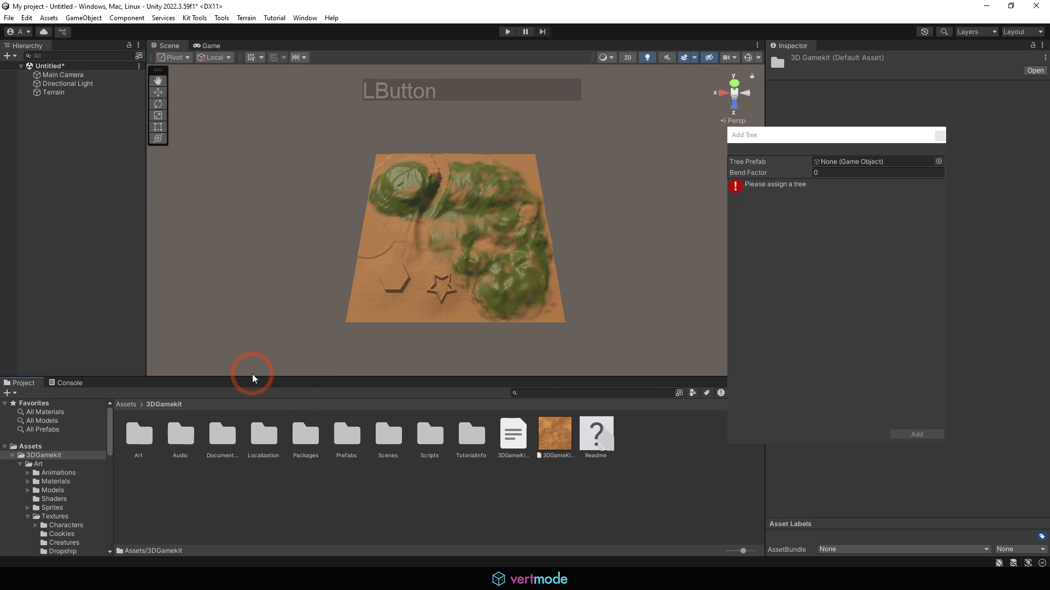
double_click(351, 437)
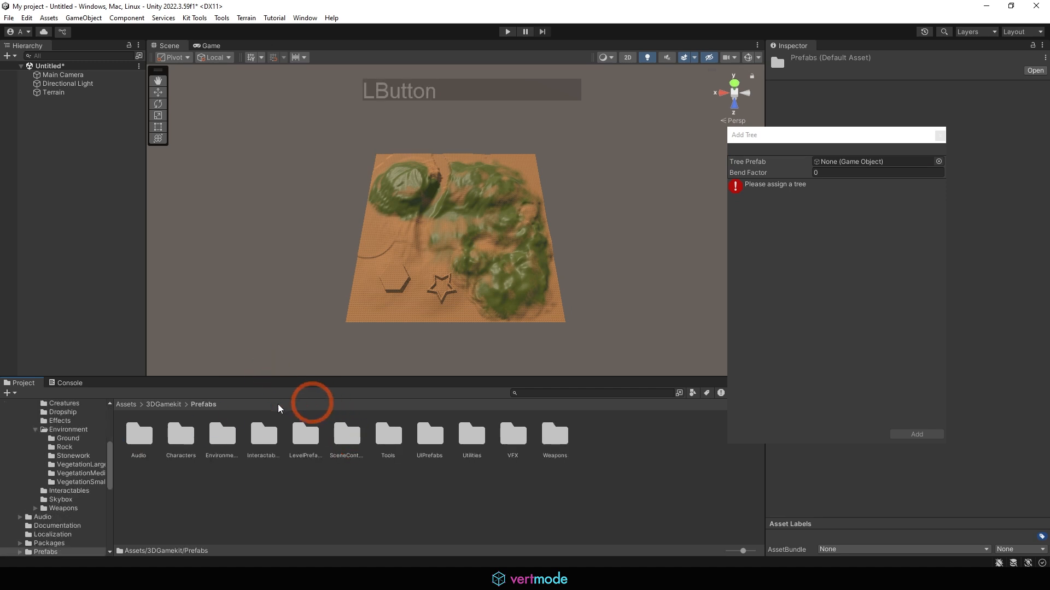
double_click(213, 443)
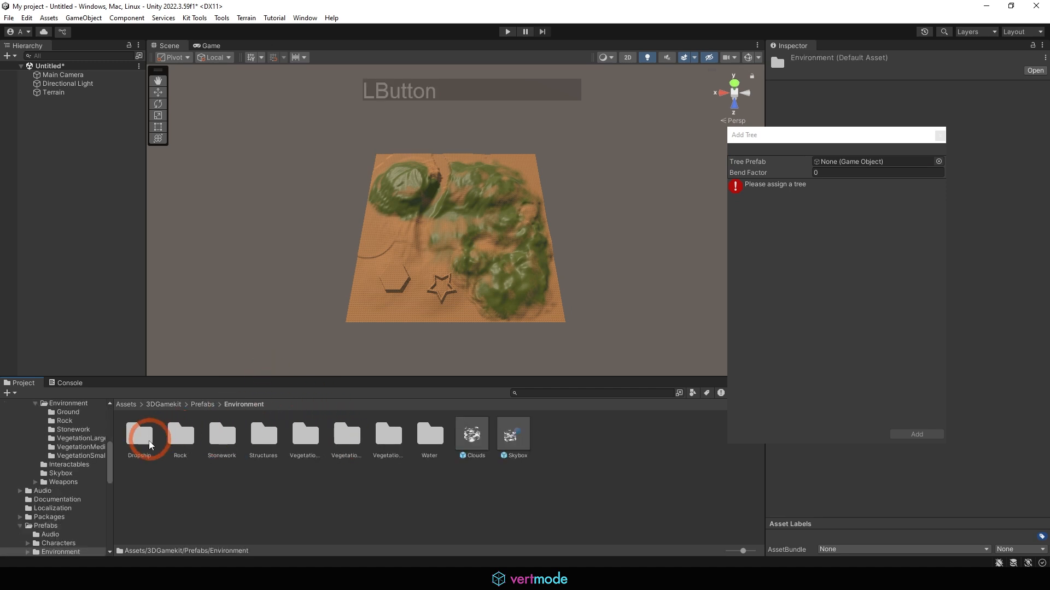
double_click(304, 436)
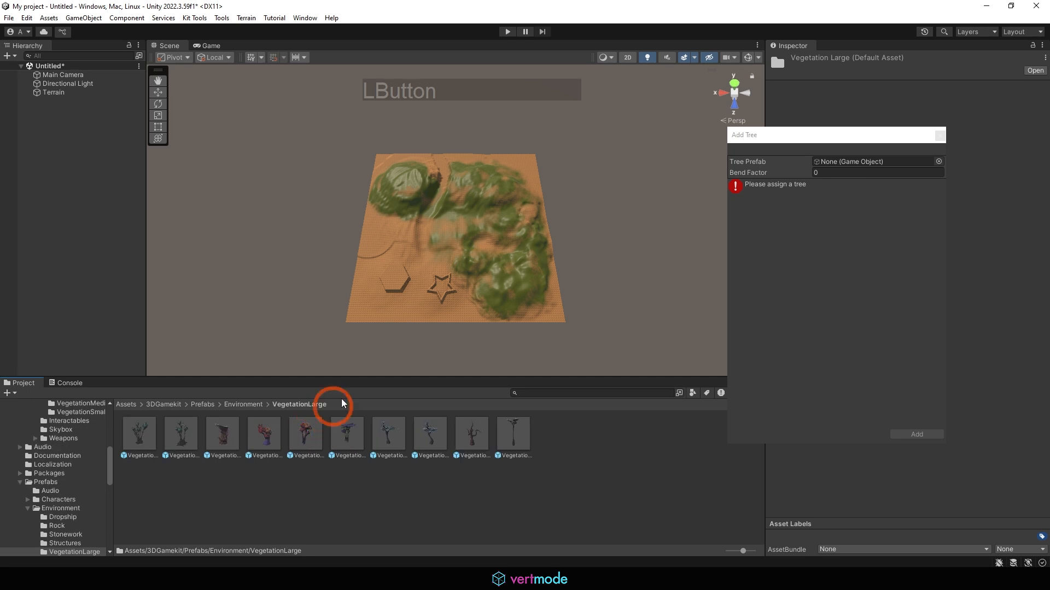
Step: Assign the VegetationLarge07 prefab as the tree prefab, add it to the tree list, and reselect the Terrain
left_click(514, 433)
left_click_drag(518, 435, 683, 436)
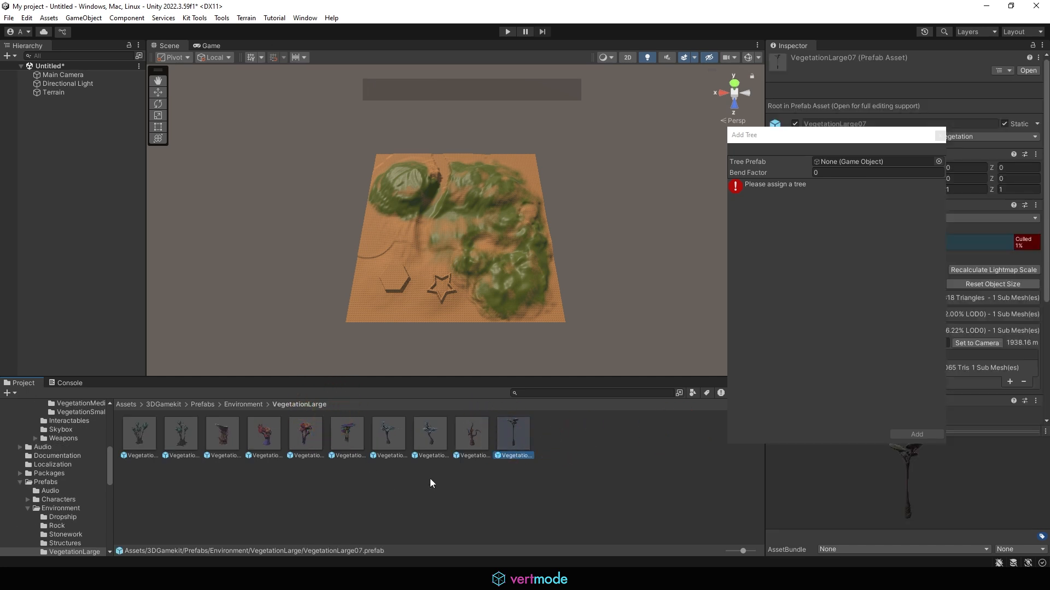
left_click_drag(513, 440, 835, 160)
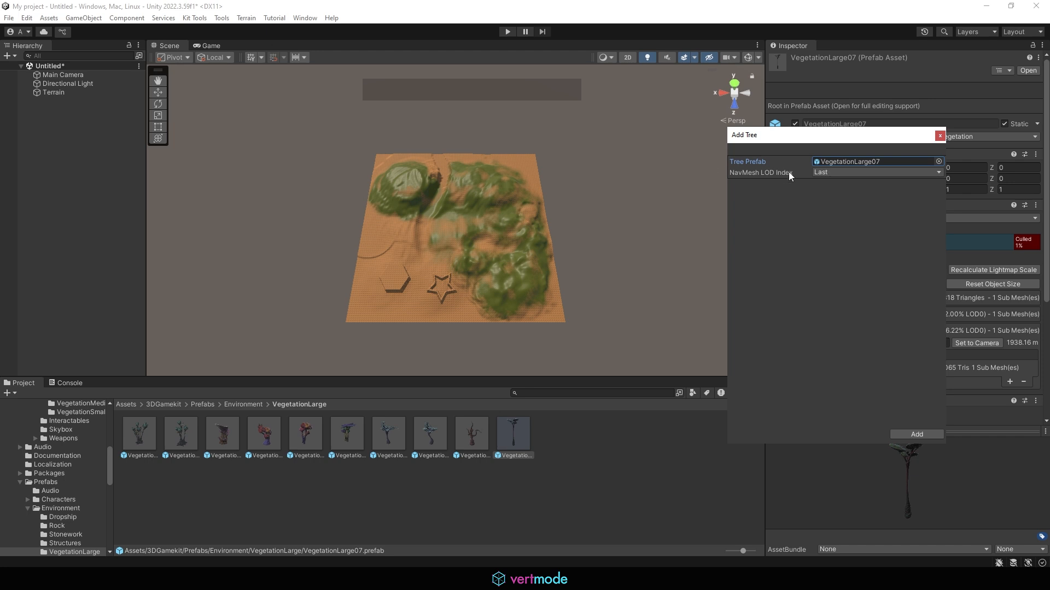
left_click(917, 434)
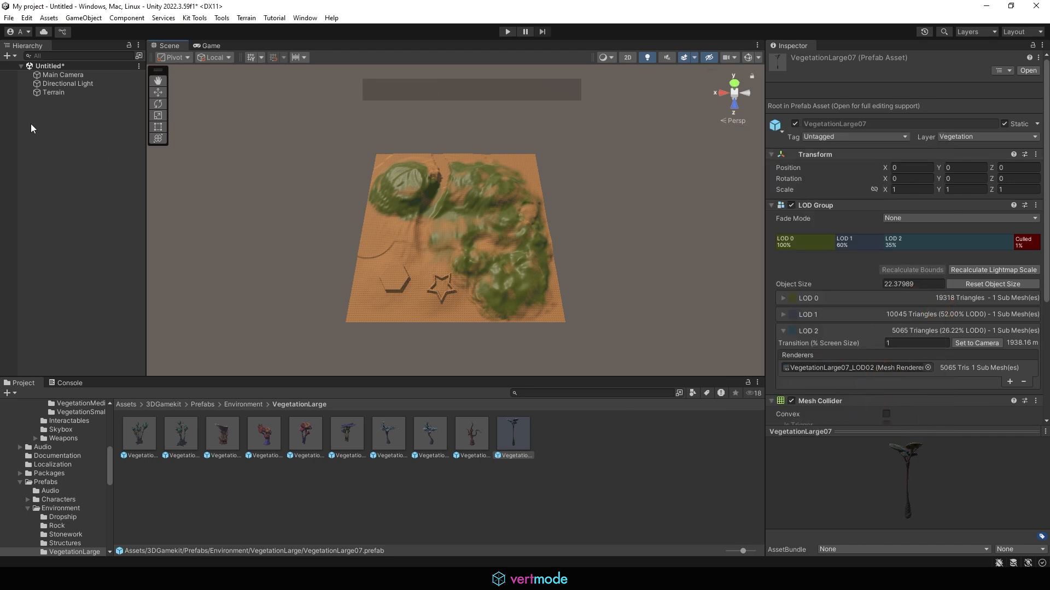
left_click(53, 92)
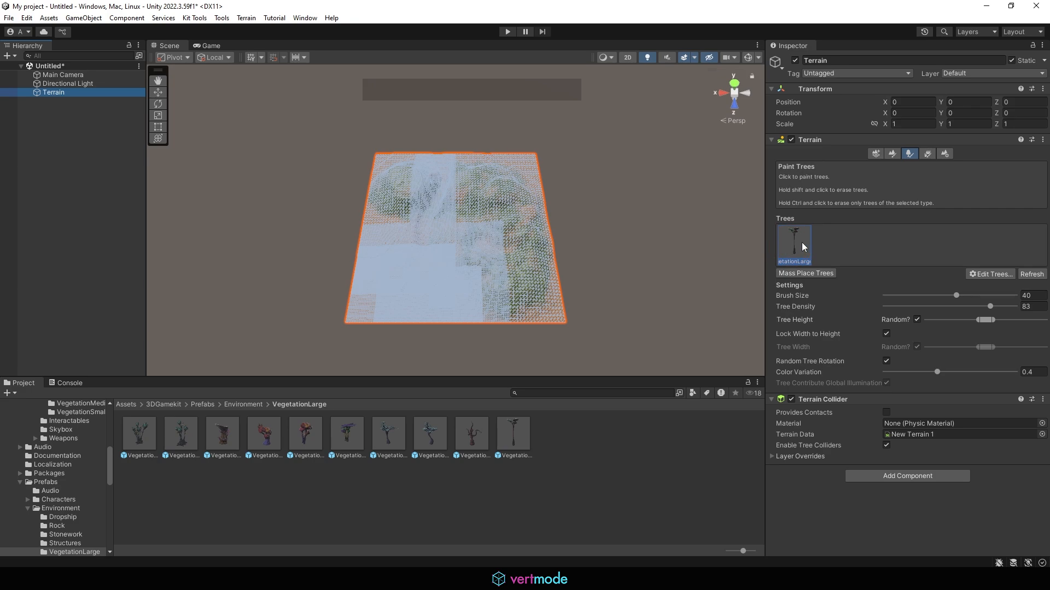
Step: Try painting VegetationLarge07 trees on the flat corner area with brush size 40 and tree density 83, undoing the strokes
right_click_drag(386, 242, 415, 241, "alt")
mouse_move(415, 241)
left_mouse_down("alt")
mouse_move(461, 169)
mouse_move(492, 187)
mouse_move(334, 236)
mouse_move(382, 239)
left_mouse_up("alt")
right_click_drag(383, 239, 433, 248, "alt")
mouse_move(433, 248)
left_mouse_down("alt")
mouse_move(358, 178)
mouse_move(280, 281)
left_mouse_up("alt")
mouse_move(410, 222)
left_mouse_down("alt")
mouse_move(520, 184)
mouse_move(534, 219)
mouse_move(696, 199)
mouse_move(574, 200)
mouse_move(546, 237)
left_mouse_up("alt")
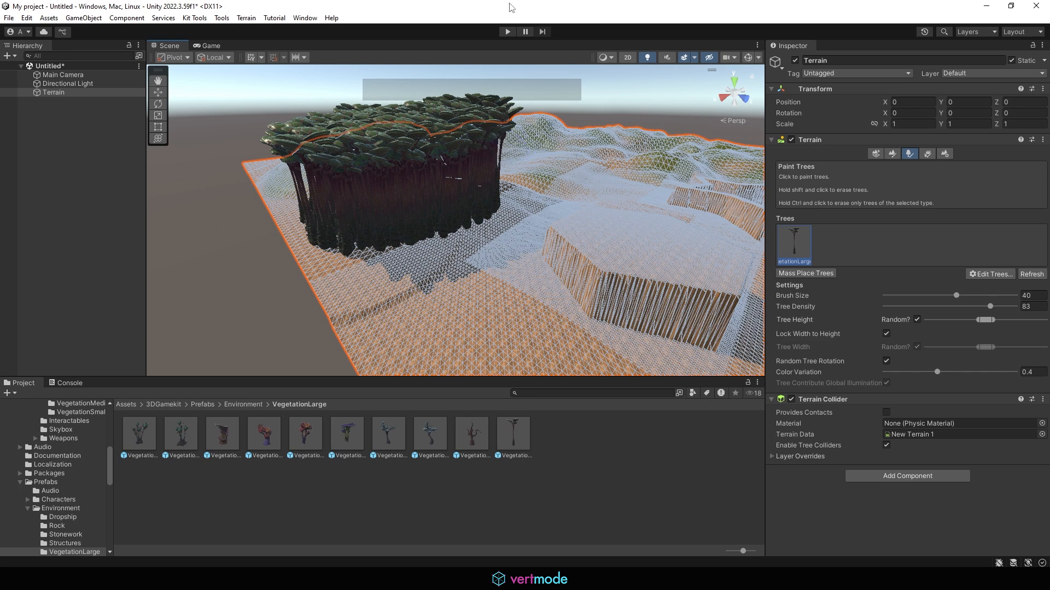
key("ctrl+z")
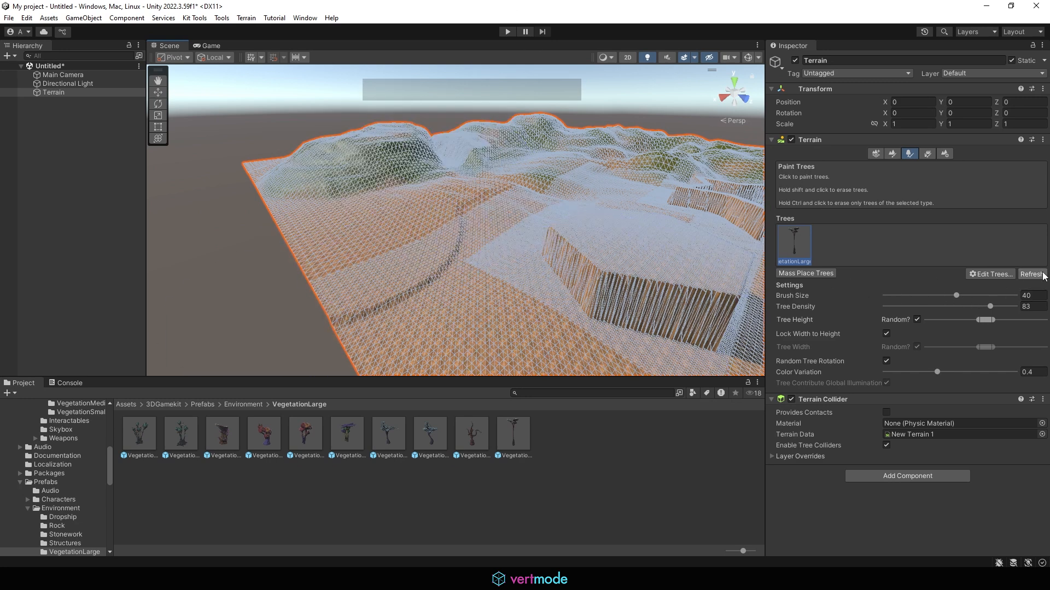
left_click(413, 197)
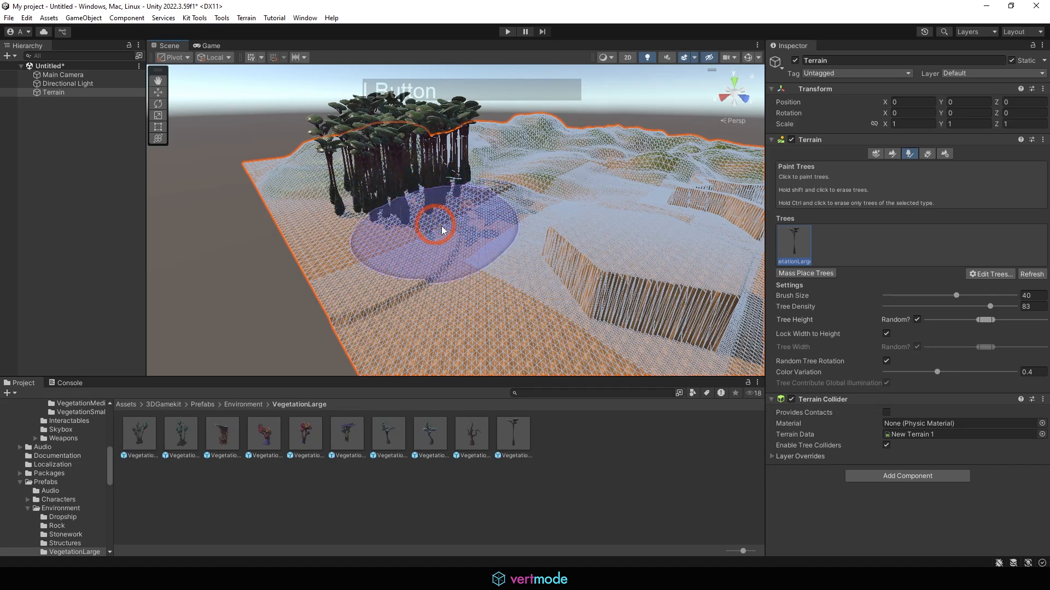
key("ctrl+z")
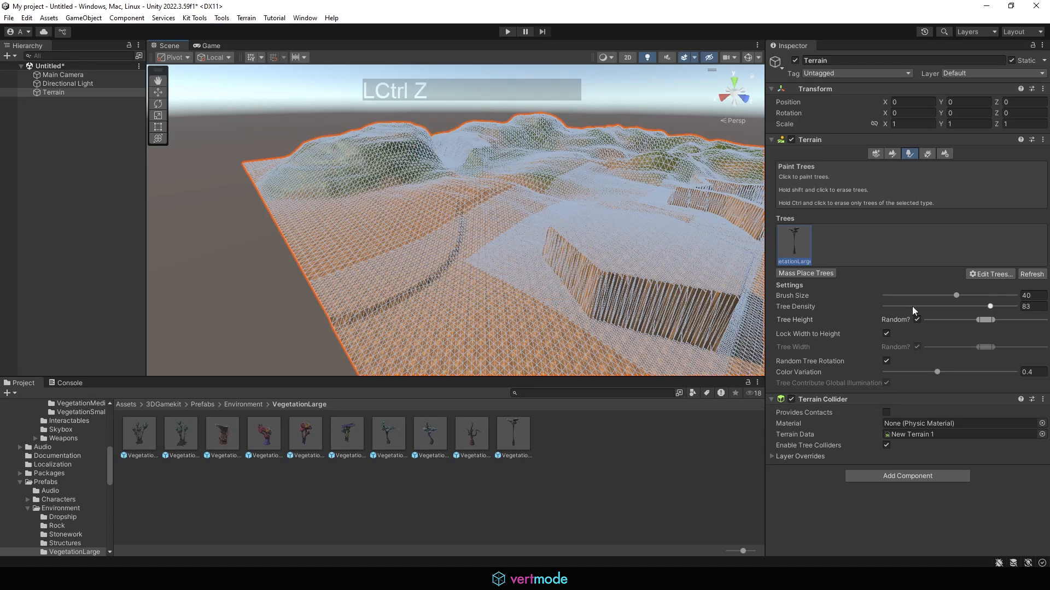
Step: Lower the tree density to 15, painting test strokes on the flat area and undoing them
left_click_drag(912, 306, 891, 307)
left_click_drag(378, 211, 406, 217)
key("ctrl+z")
left_click_drag(893, 307, 887, 309)
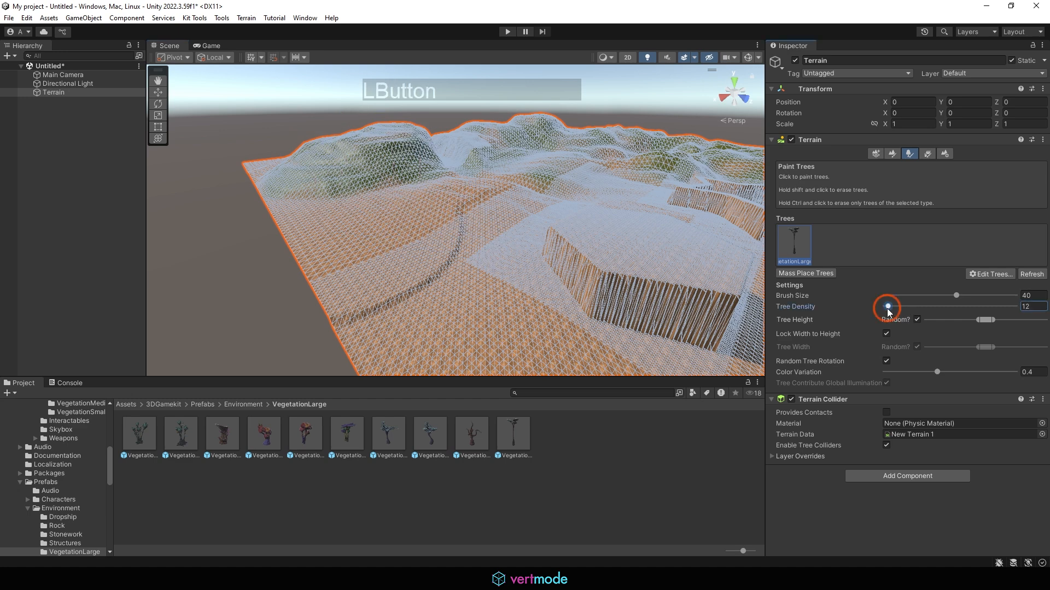
mouse_move(389, 208)
left_mouse_down()
mouse_move(389, 235)
mouse_move(373, 209)
mouse_move(475, 208)
mouse_move(508, 376)
mouse_move(486, 272)
left_mouse_up()
key("ctrl+z")
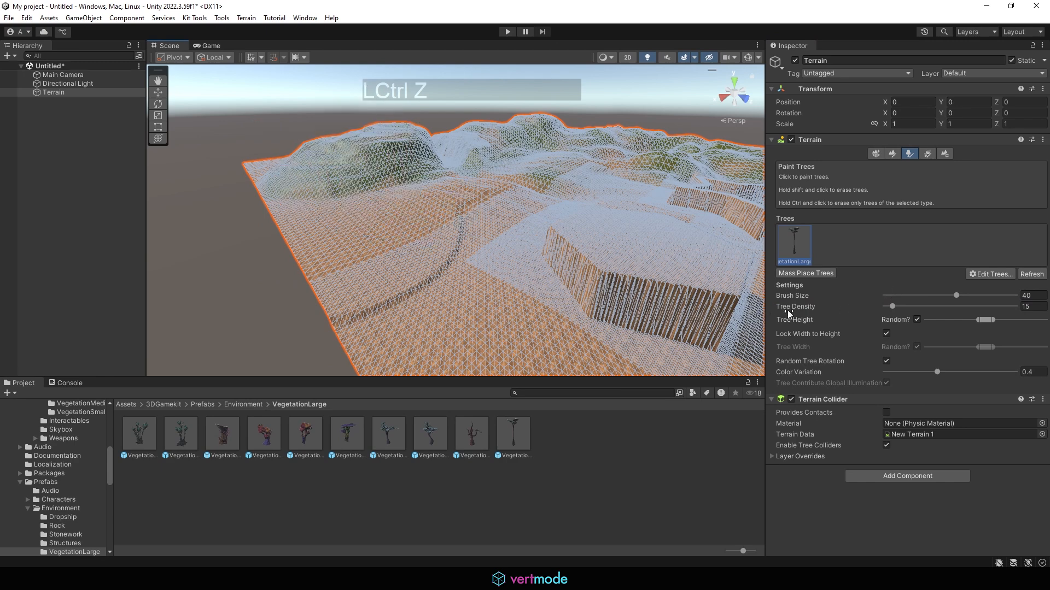
Step: Lower the random tree height range to its minimum and test it with a painted patch, undoing the patch
left_click(983, 321)
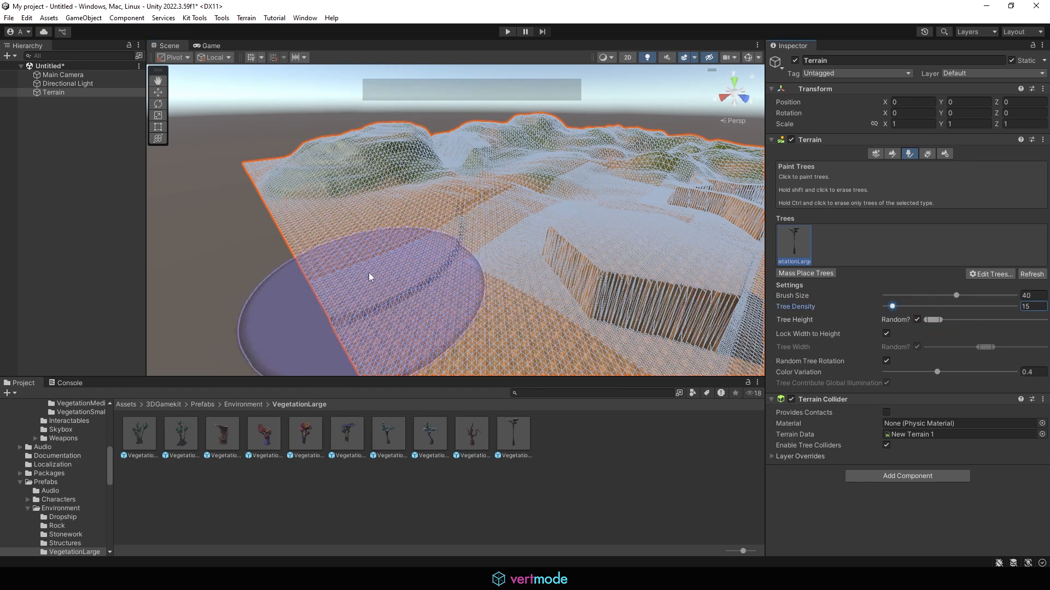
left_click(384, 223)
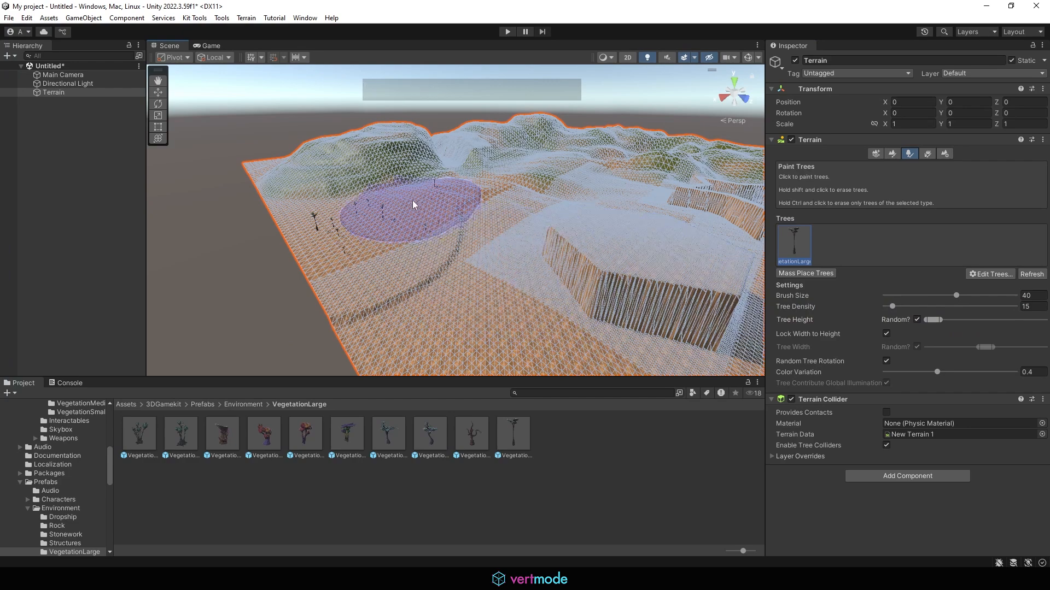
right_click_drag(426, 223, 593, 223, "alt")
left_click_drag(593, 223, 479, 223, "alt")
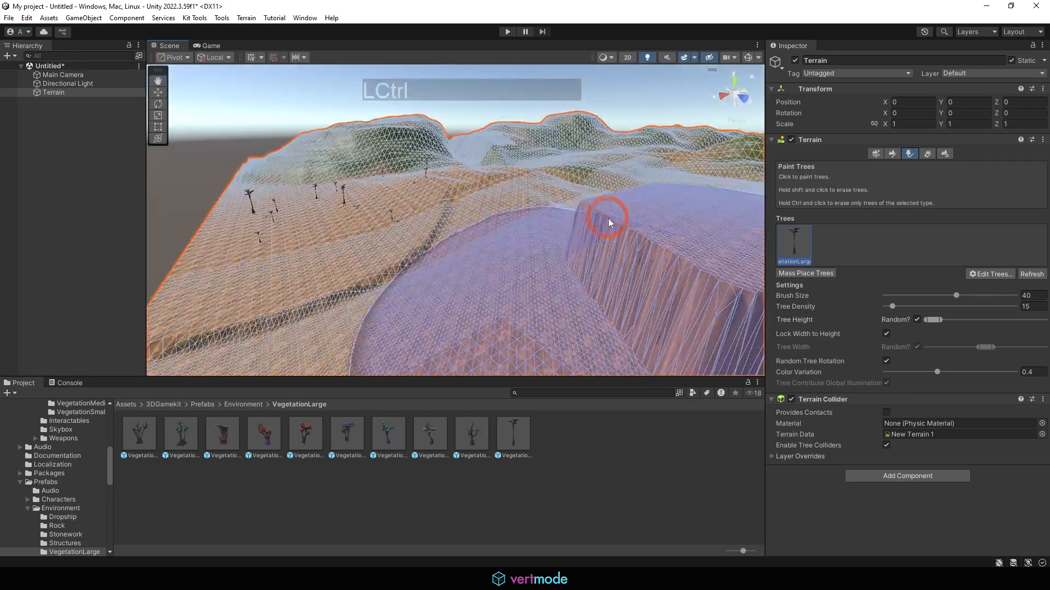
key("ctrl+z")
Step: Extend the upper end of the random tree height range past the middle and paint several patches along the terrain's edge
left_click_drag(940, 320, 991, 320)
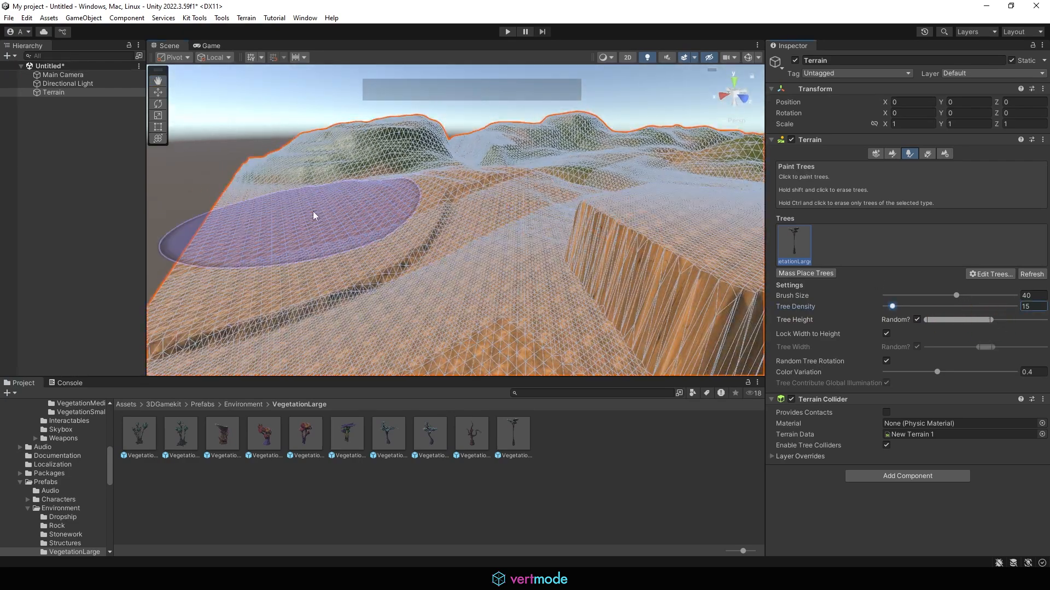
mouse_move(316, 219)
left_mouse_down()
mouse_move(445, 222)
mouse_move(405, 250)
left_mouse_up()
left_click(465, 271)
right_click_drag(530, 268, 391, 276, "alt")
left_click(431, 306)
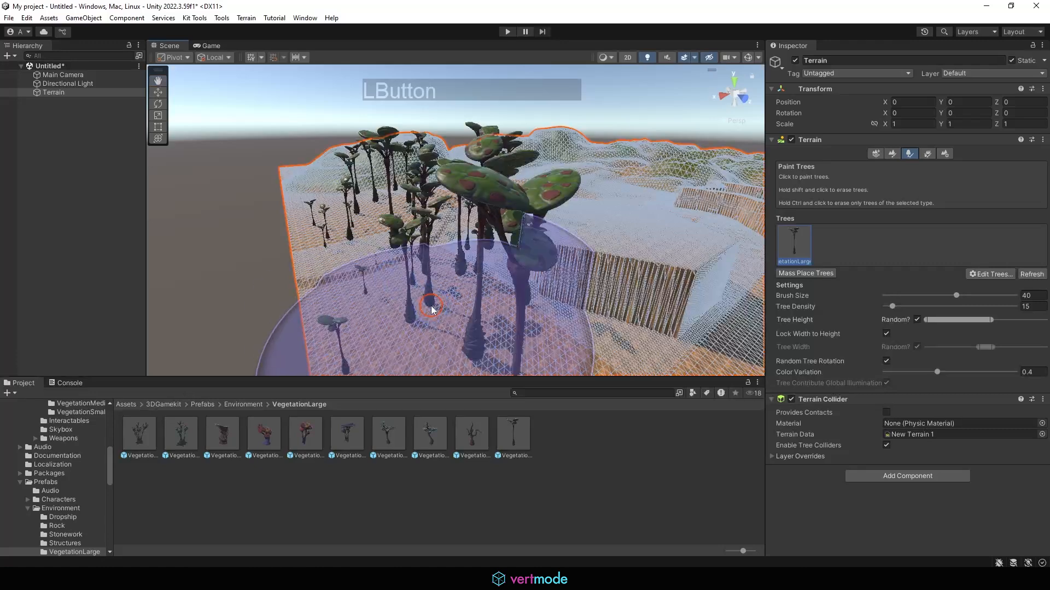
right_click_drag(579, 289, 480, 275, "alt")
left_click(553, 317)
left_click_drag(678, 305, 828, 283, "alt")
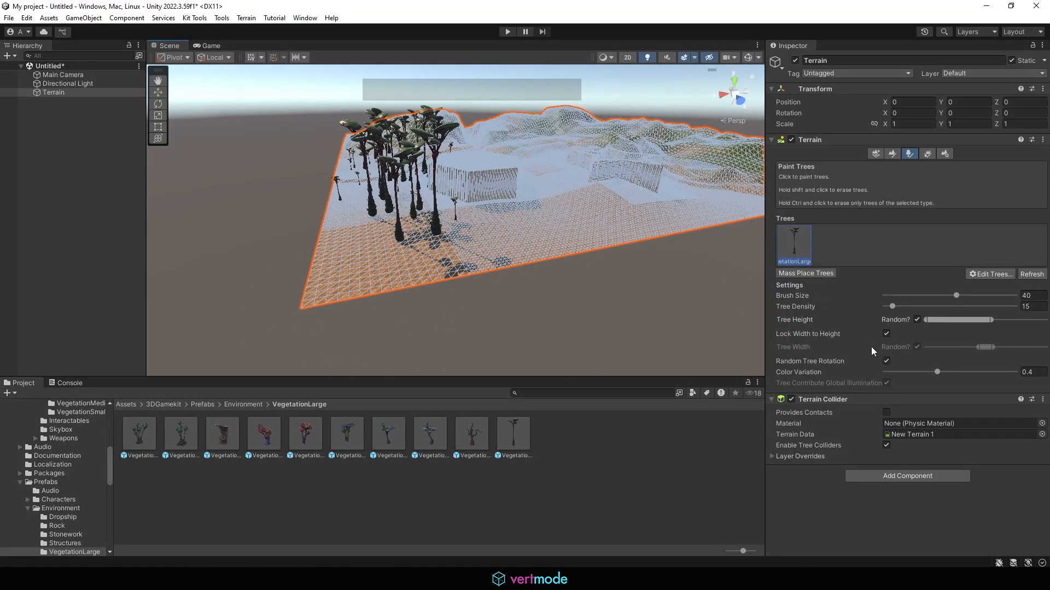
Step: Unlock tree width from height and paint a patch of trees near the terrain's front edge
left_click(886, 334)
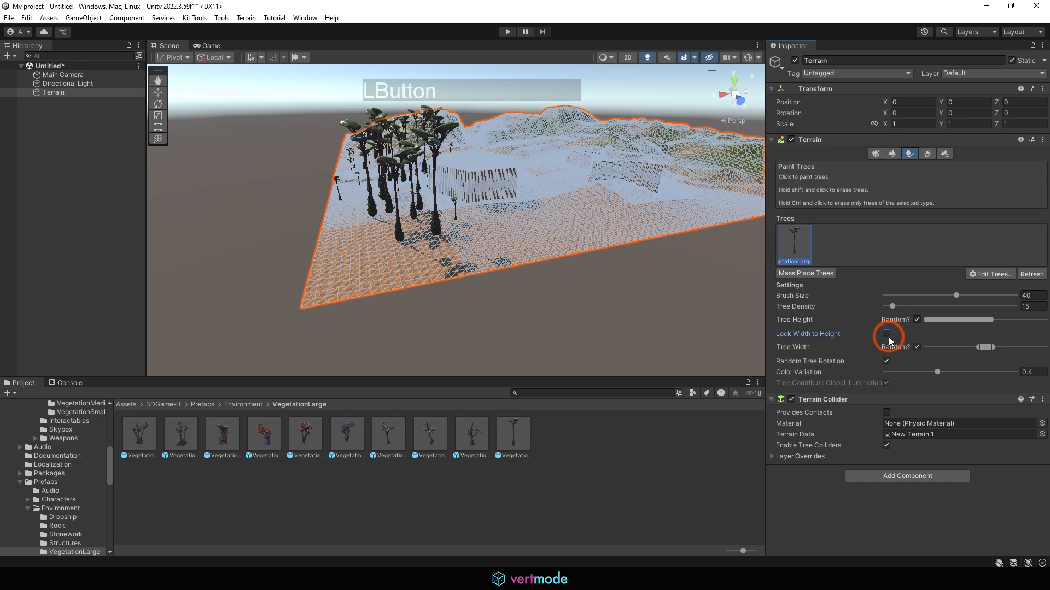
left_click(536, 227)
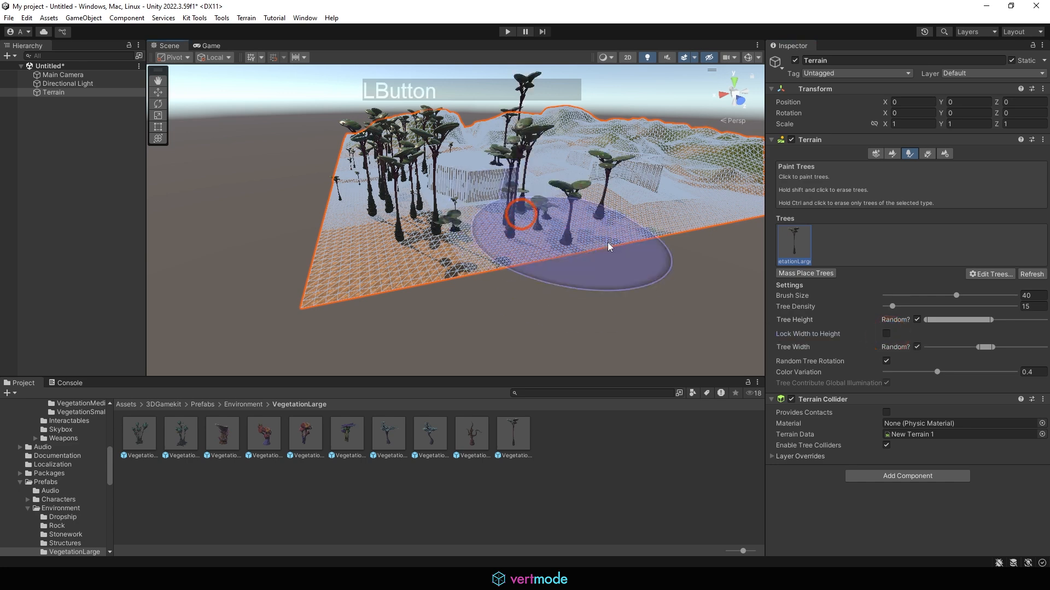
mouse_move(605, 244)
left_mouse_down("alt")
mouse_move(586, 264)
mouse_move(564, 262)
mouse_move(571, 252)
left_mouse_up("alt")
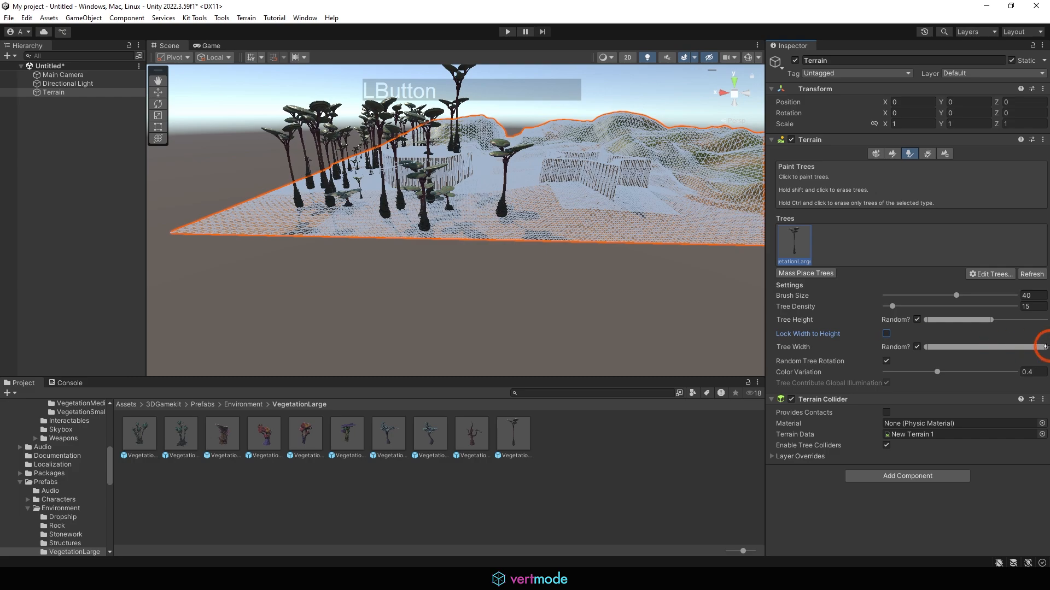
Step: Paint a test patch using the full random tree width range and inspect the trunks up close
left_click(588, 205)
mouse_move(663, 312)
right_mouse_down("alt")
mouse_move(615, 295)
mouse_move(845, 327)
mouse_move(602, 283)
right_mouse_up("alt")
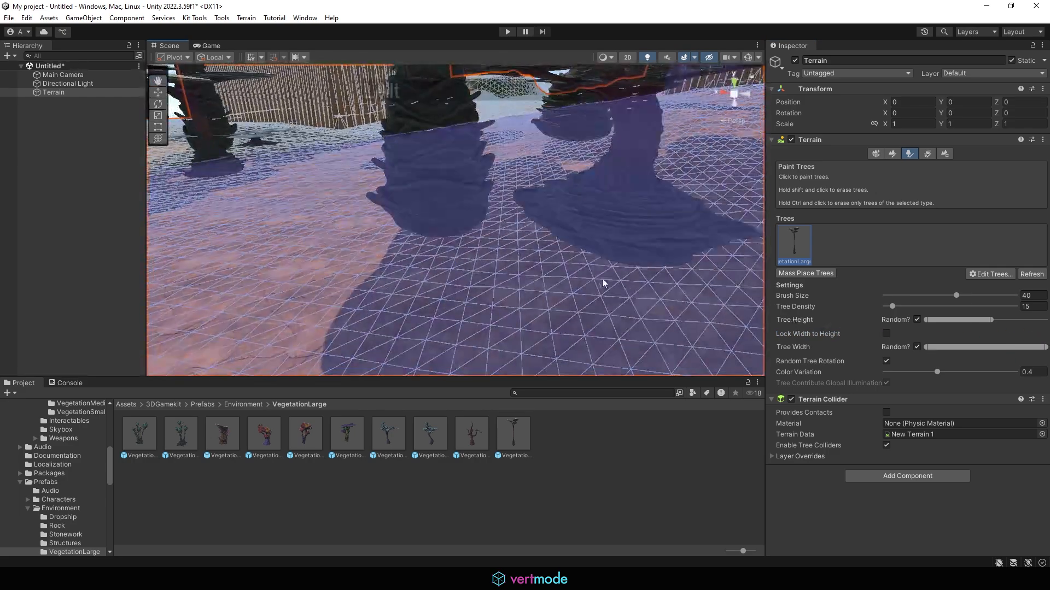
right_click_drag(711, 266, 627, 258, "alt")
Step: Undo the recent tree patches painted with width unlocked from height
key("ctrl+z")
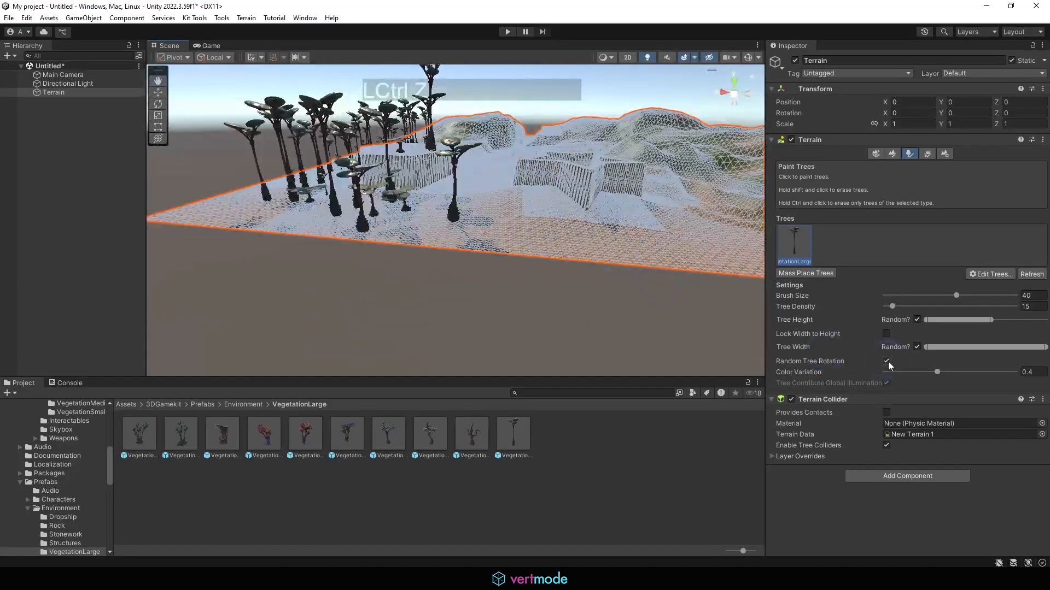
key("ctrl+z")
key("ctrl+z")
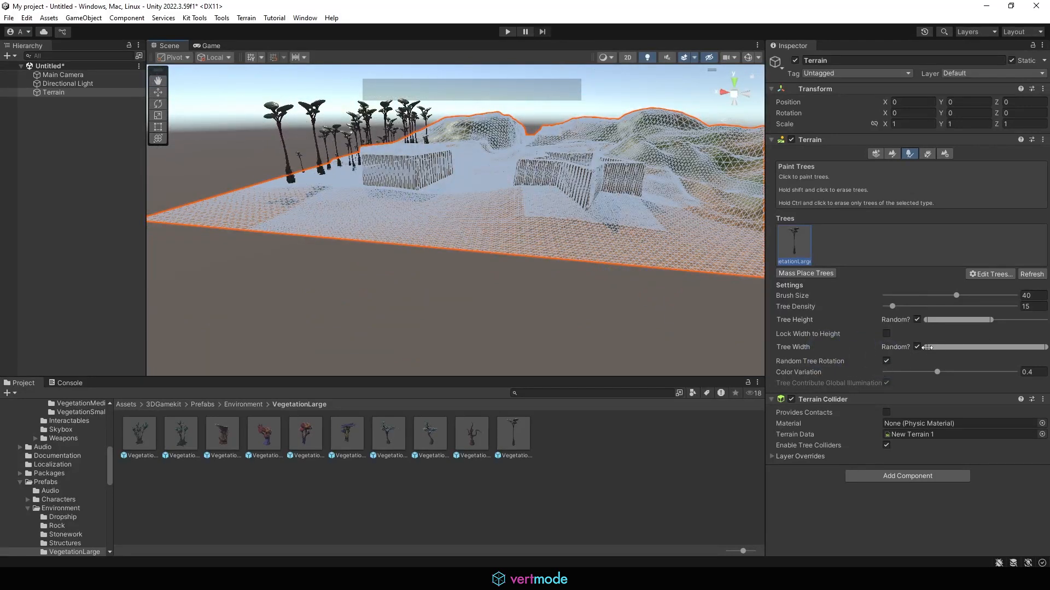
Step: Narrow the random tree width range to a small mid-range band and paint trees near the terrain's front edge
left_click_drag(925, 348, 969, 346)
left_click(443, 209)
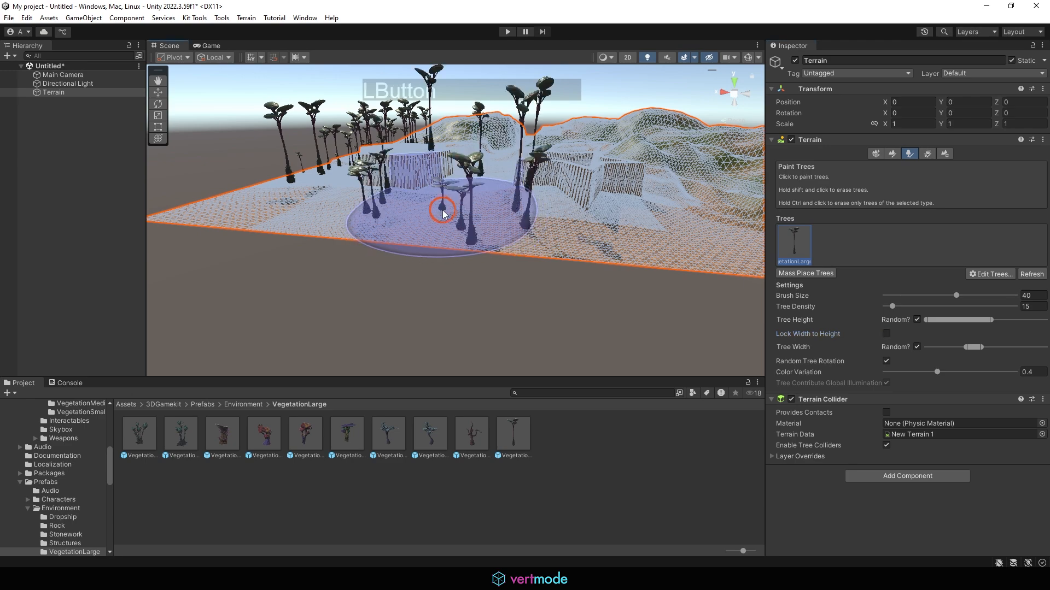
Step: Set the tree color variation to 1 and paint a patch of trees on the terrain's hills
left_click_drag(551, 246, 731, 264, "alt")
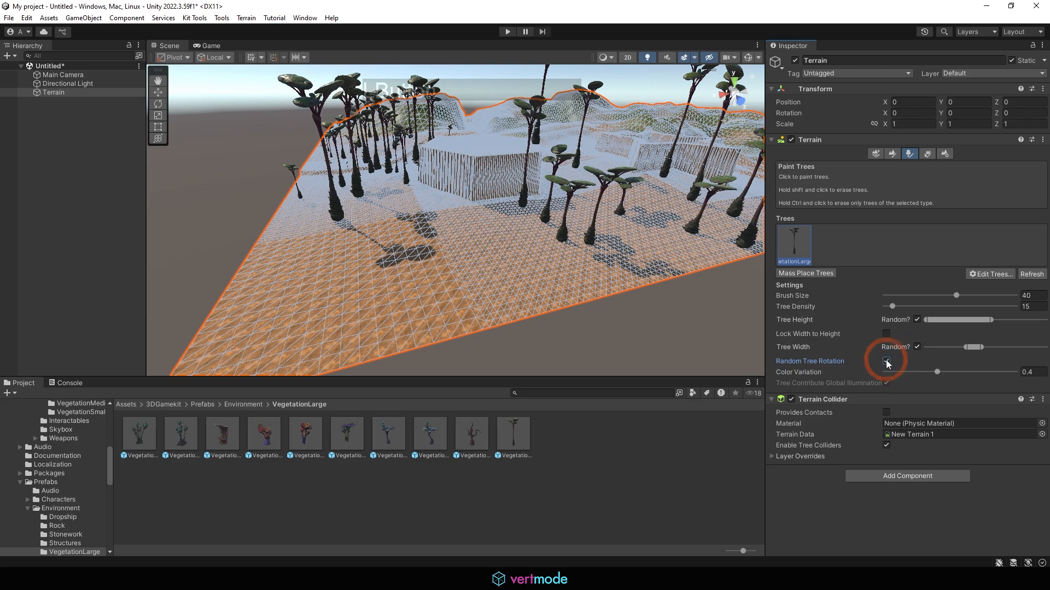
left_click_drag(492, 295, 618, 282, "alt")
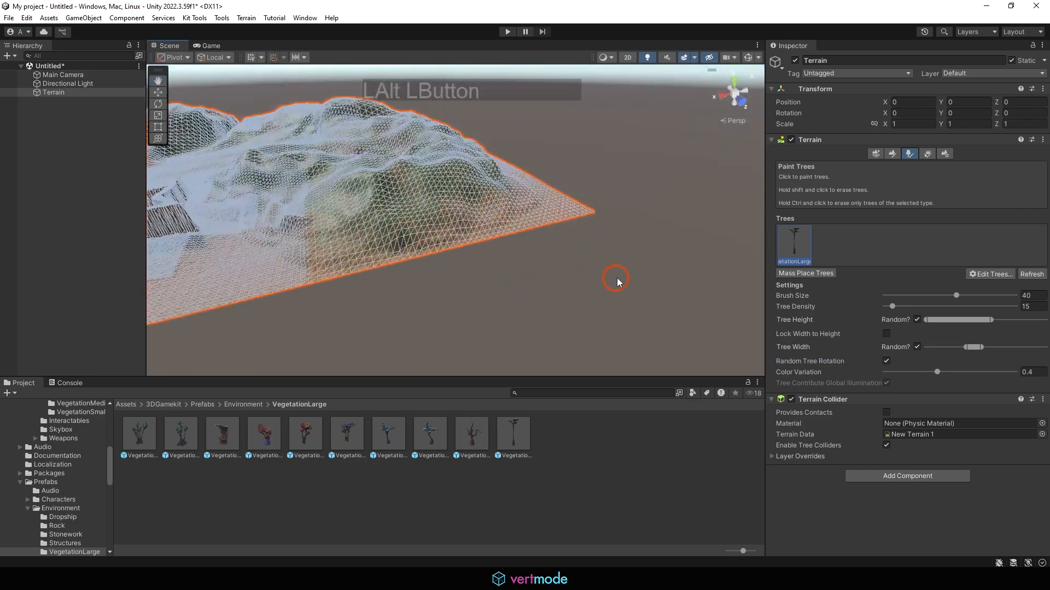
left_click_drag(953, 373, 1038, 373)
left_click(289, 200)
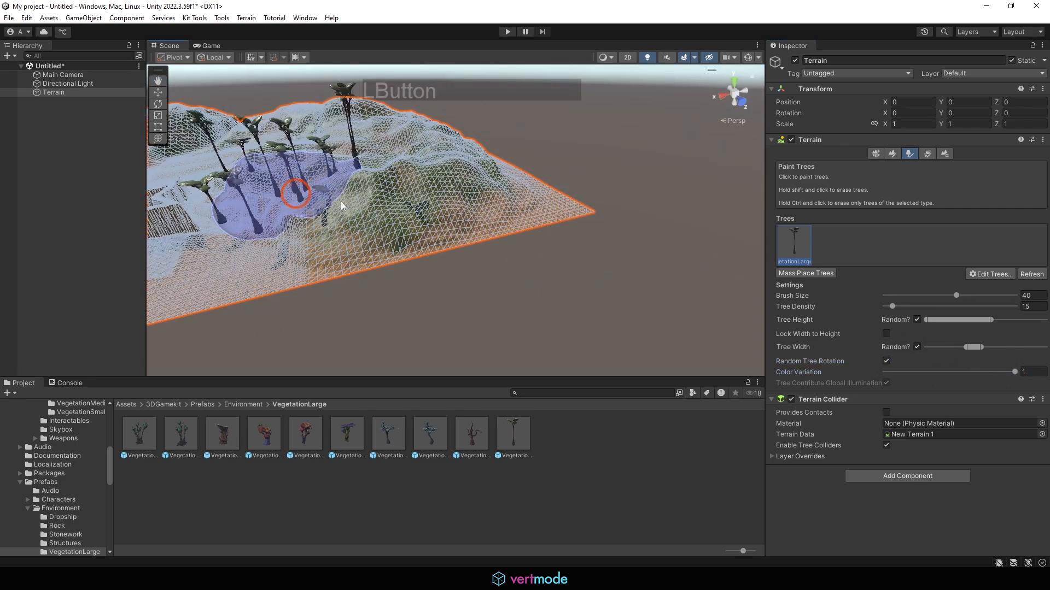
Step: Examine the trees painted on the hills up close and from above for differences in color
left_click_drag(295, 202, 426, 241, "alt")
middle_click_drag(427, 240, 480, 267, "alt")
right_click_drag(480, 267, 733, 275, "alt")
mouse_move(464, 240)
left_mouse_down("alt")
mouse_move(542, 257)
mouse_move(618, 304)
left_mouse_up("alt")
left_click_drag(413, 232, 445, 279, "alt")
right_click_drag(445, 279, 476, 230, "alt")
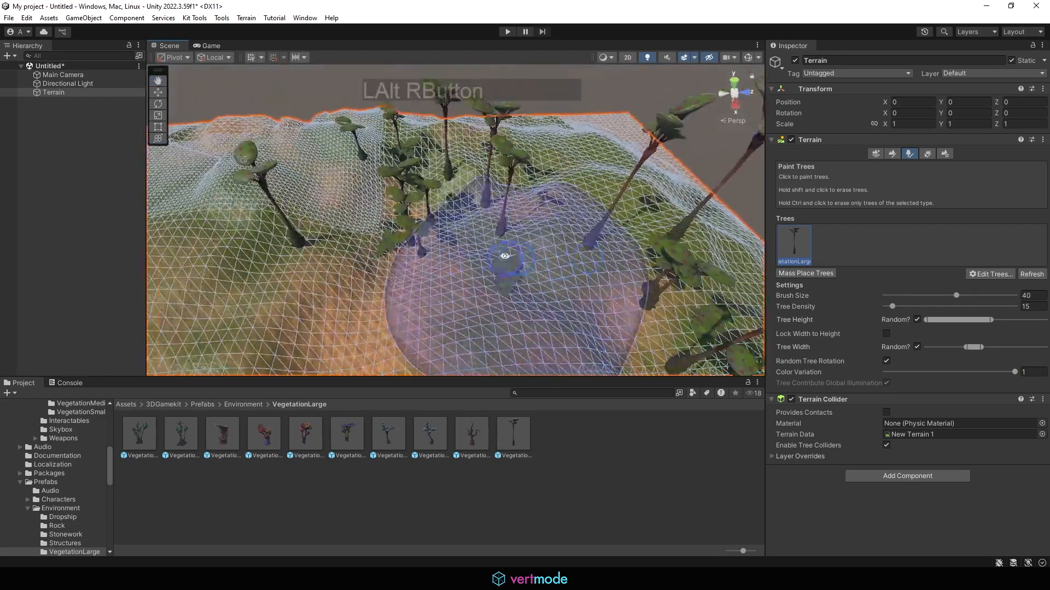
mouse_move(476, 230)
left_mouse_down("alt")
mouse_move(503, 193)
mouse_move(492, 229)
left_mouse_up("alt")
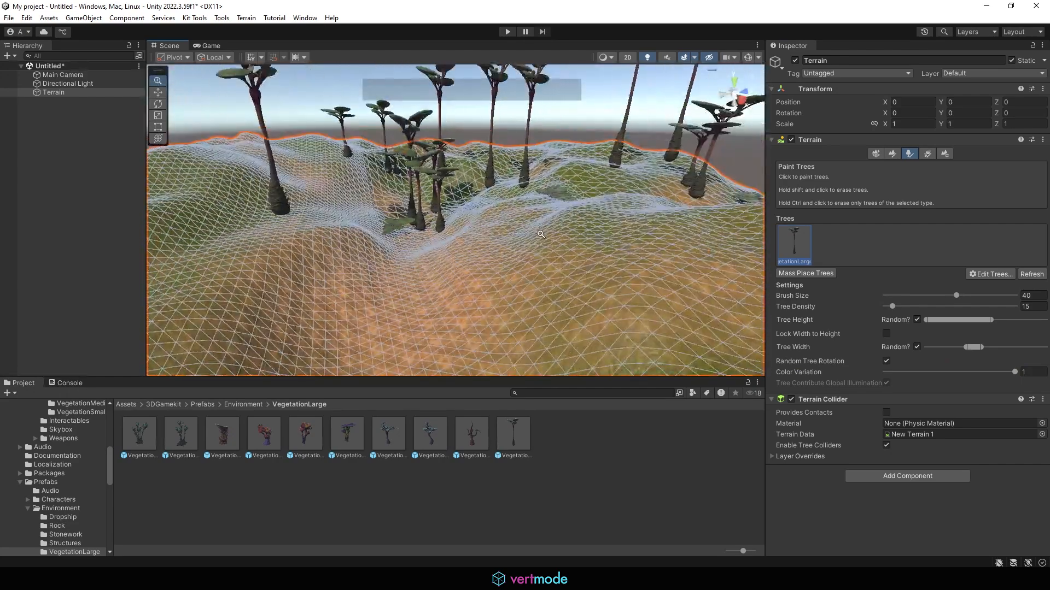
right_click_drag(434, 188, 536, 242, "alt")
left_click_drag(536, 242, 492, 219, "alt")
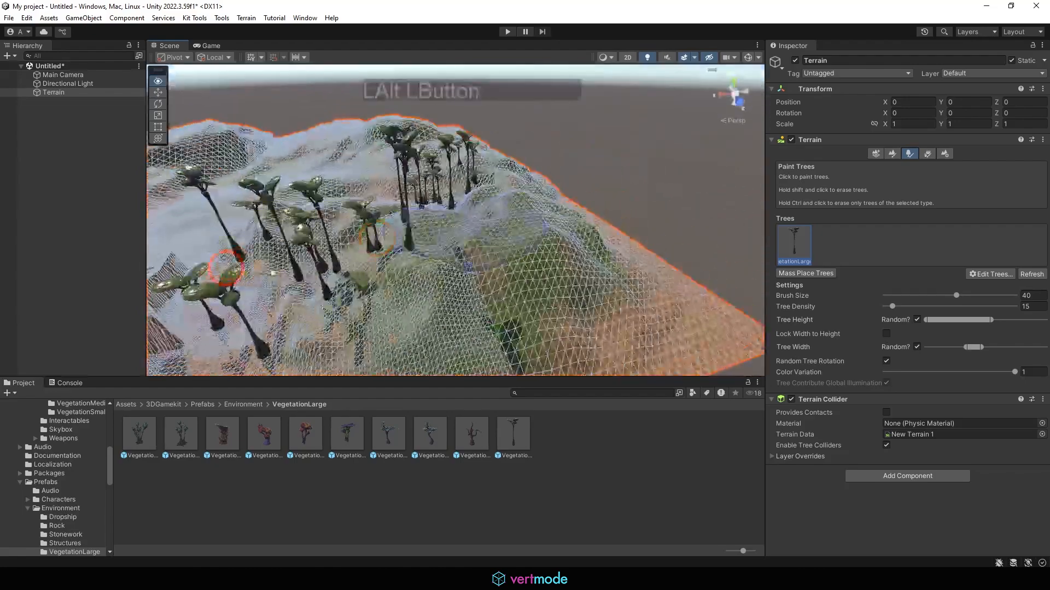
mouse_move(492, 219)
middle_mouse_down("alt")
mouse_move(436, 197)
mouse_move(612, 181)
middle_mouse_up("alt")
Step: Undo the tree patches painted on the hills
key("ctrl+z")
mouse_move(612, 181)
left_mouse_down("alt")
mouse_move(541, 218)
mouse_move(524, 182)
mouse_move(543, 232)
mouse_move(434, 258)
left_mouse_up("alt")
right_click_drag(435, 258, 1022, 337, "alt")
Step: Lower the upper limit of the random tree height range and paint shorter trees across the flat ground along the terrain's front
mouse_move(991, 319)
left_mouse_down()
mouse_move(890, 317)
mouse_move(957, 320)
left_mouse_up()
mouse_move(356, 229)
left_mouse_down()
mouse_move(451, 214)
mouse_move(365, 268)
mouse_move(334, 186)
mouse_move(356, 240)
mouse_move(415, 319)
left_mouse_up()
middle_click_drag(414, 319, 393, 204, "alt")
left_click_drag(394, 203, 362, 225, "alt")
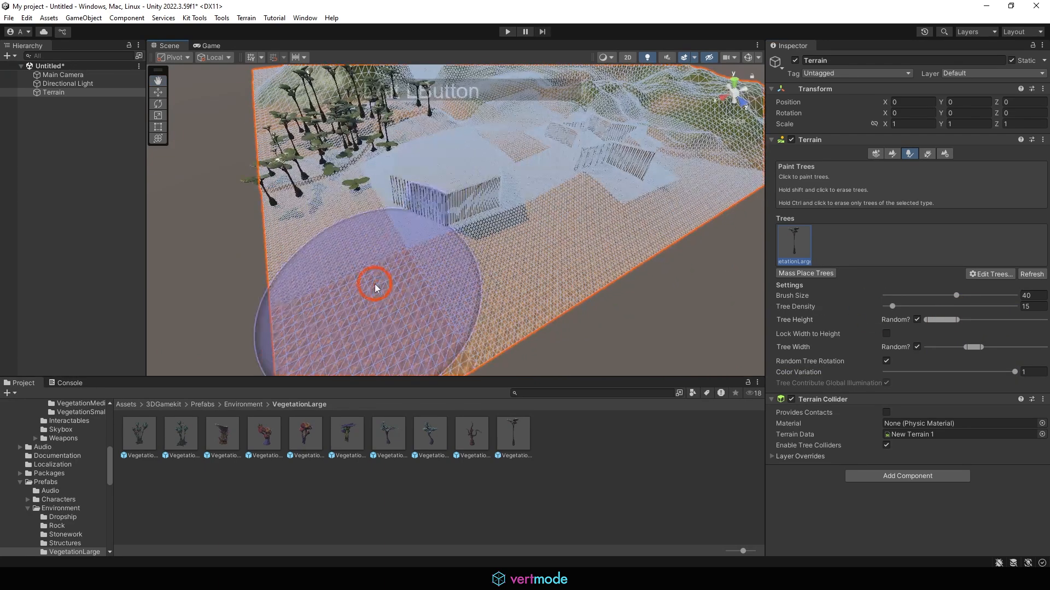
left_click_drag(375, 284, 388, 245)
mouse_move(616, 207)
left_mouse_down()
mouse_move(482, 197)
mouse_move(680, 199)
left_mouse_up()
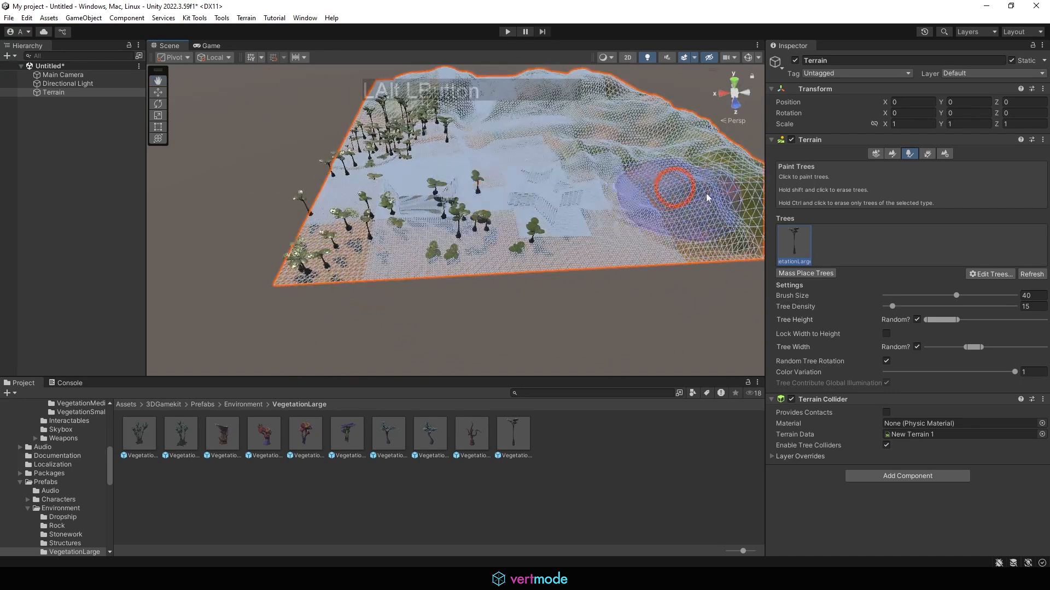
Step: Add the VegetationLarge02 prefab as a second terrain tree
left_click(990, 274)
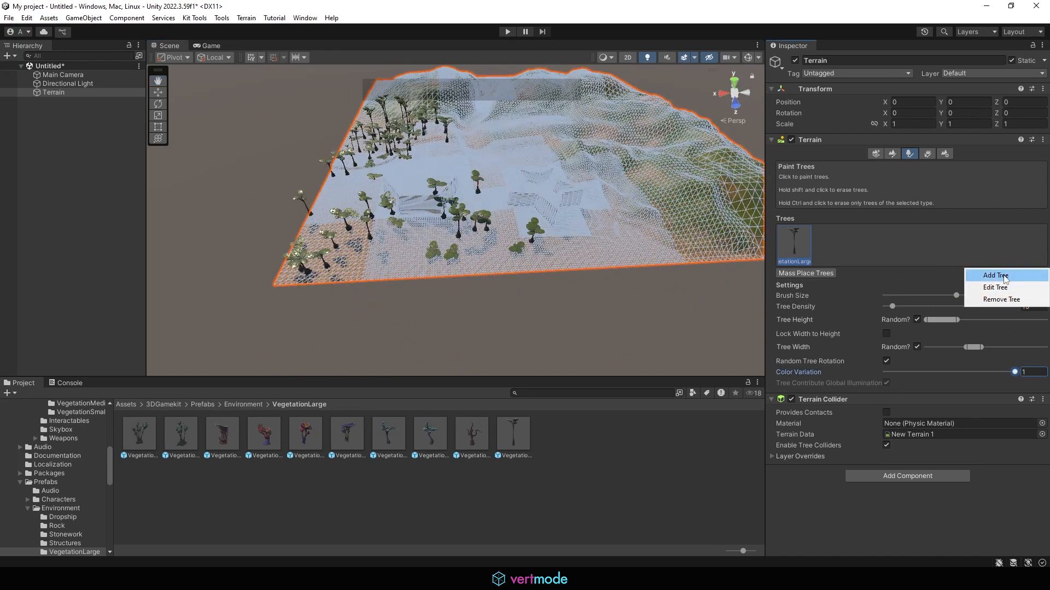
left_click(997, 275)
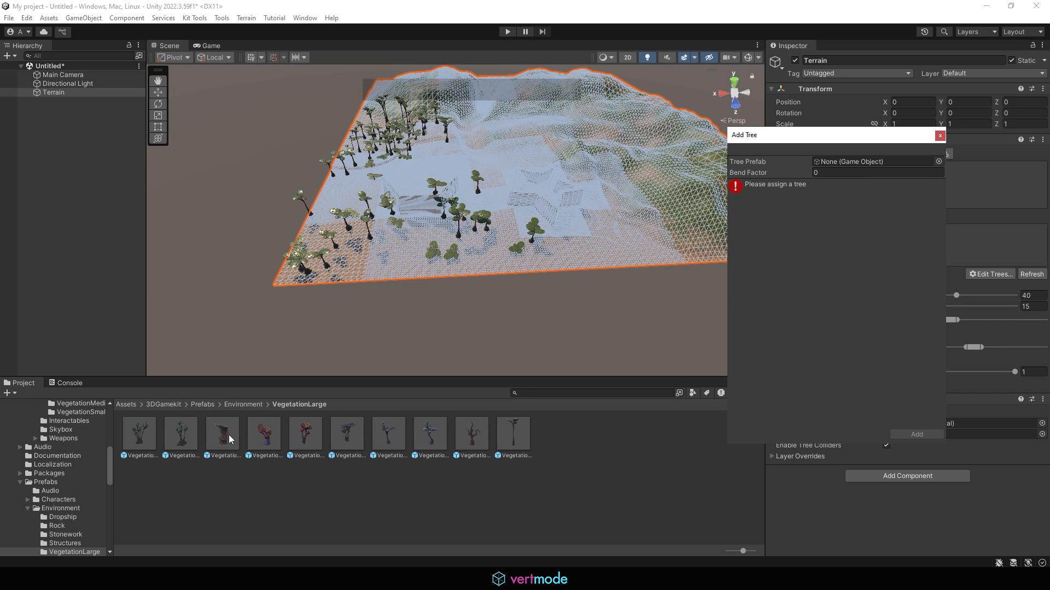
left_click_drag(229, 435, 831, 163)
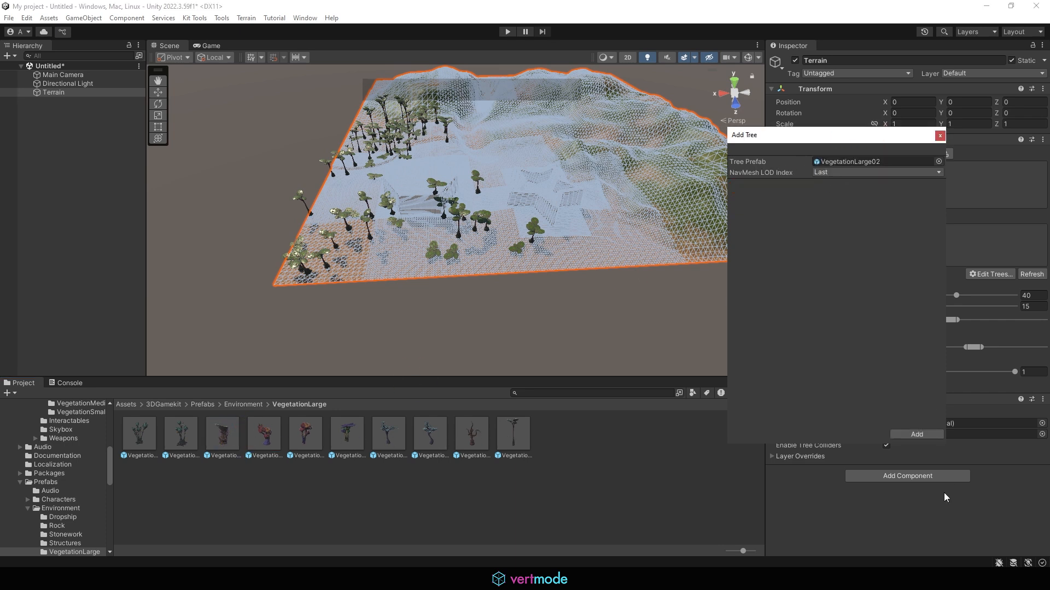
left_click(912, 435)
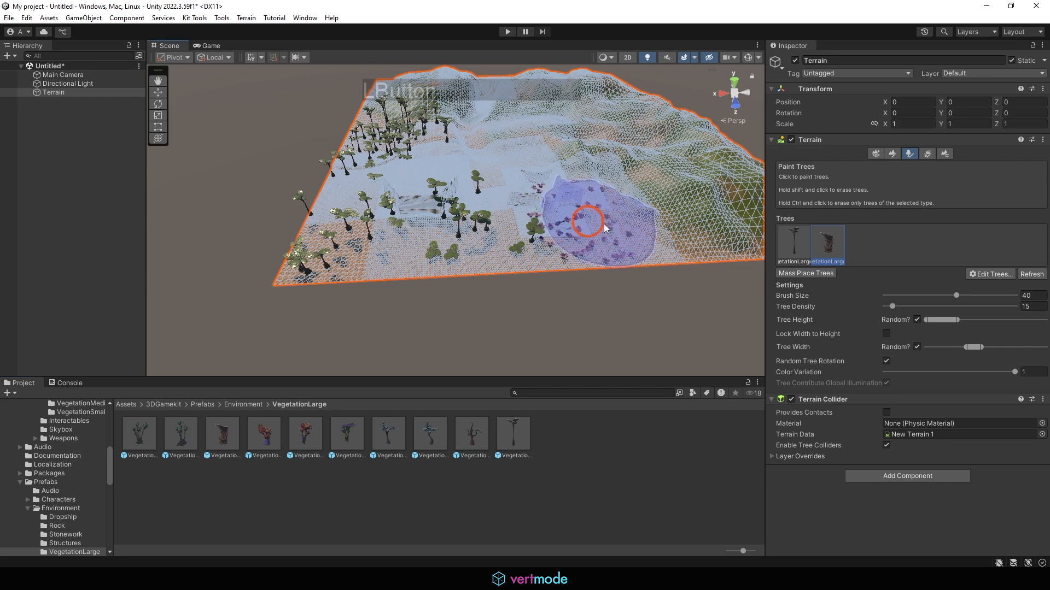
Step: Paint VegetationLarge02 plants across the terrain's flat ground and among the existing tall trees
left_click_drag(605, 229, 424, 249)
mouse_move(647, 232)
left_mouse_down("alt")
mouse_move(328, 254)
mouse_move(363, 256)
left_mouse_up("alt")
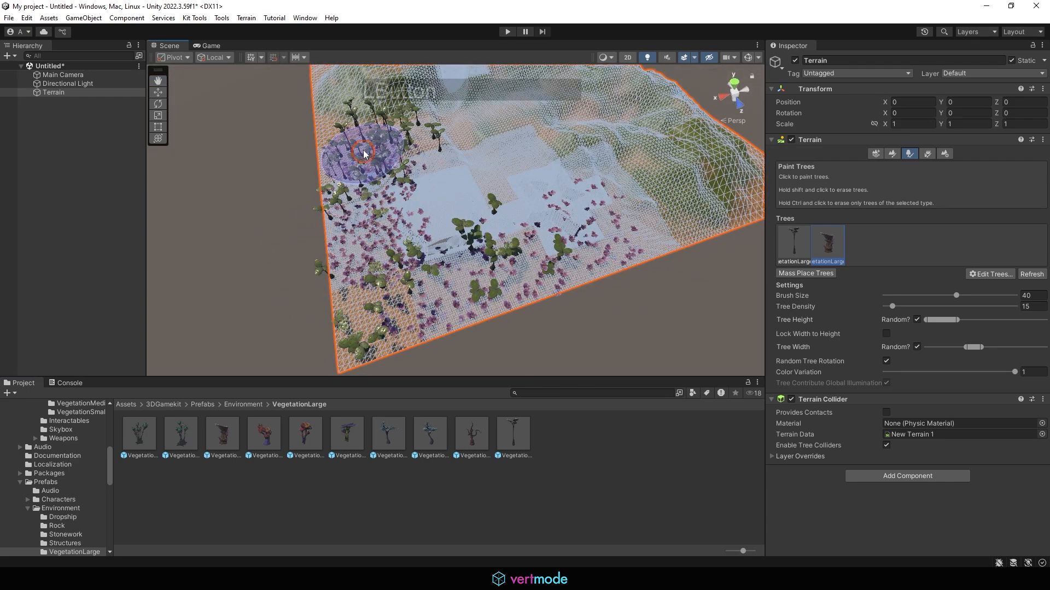
right_click_drag(449, 181, 593, 274, "alt")
mouse_move(593, 274)
left_mouse_down("alt")
mouse_move(432, 258)
mouse_move(427, 246)
left_mouse_up("alt")
left_click_drag(428, 246, 695, 368)
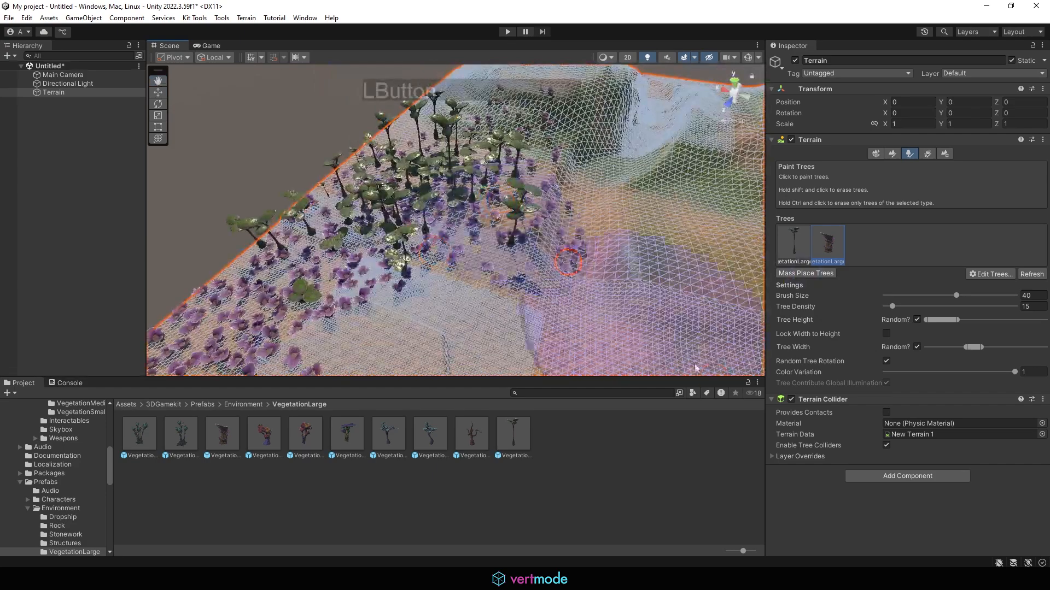
Step: Select the Main Camera to hide the terrain wireframe and examine the painted vegetation from several angles
left_click(54, 77)
right_click_drag(339, 186, 481, 246, "alt")
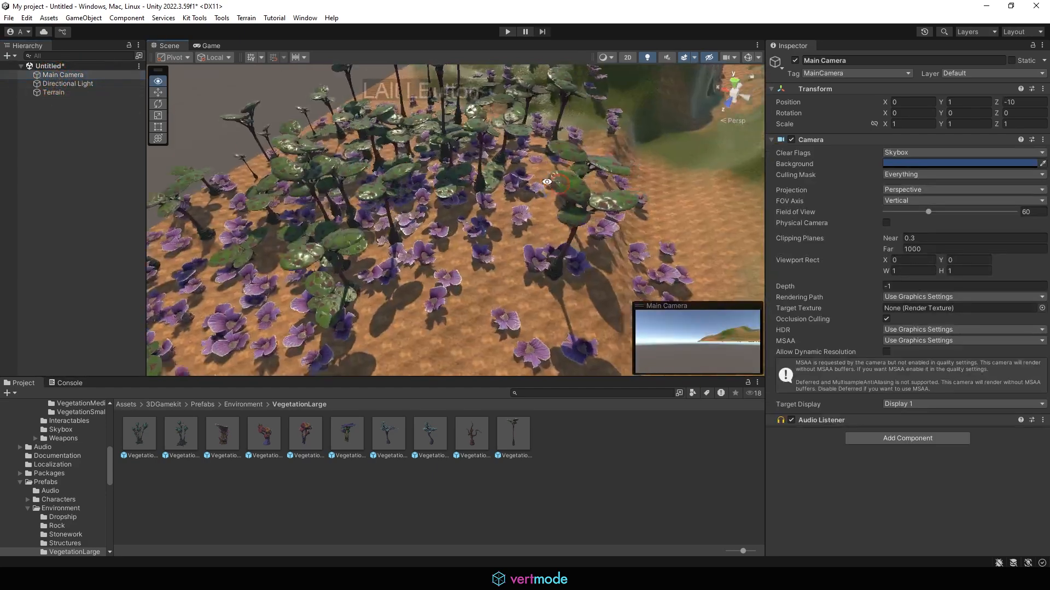
left_click_drag(481, 246, 426, 145, "alt")
right_click_drag(426, 145, 541, 217, "alt")
left_click_drag(541, 217, 216, 247, "alt")
middle_click_drag(377, 164, 452, 281, "alt")
left_click_drag(452, 281, 306, 192, "alt")
middle_click_drag(339, 192, 437, 148, "alt")
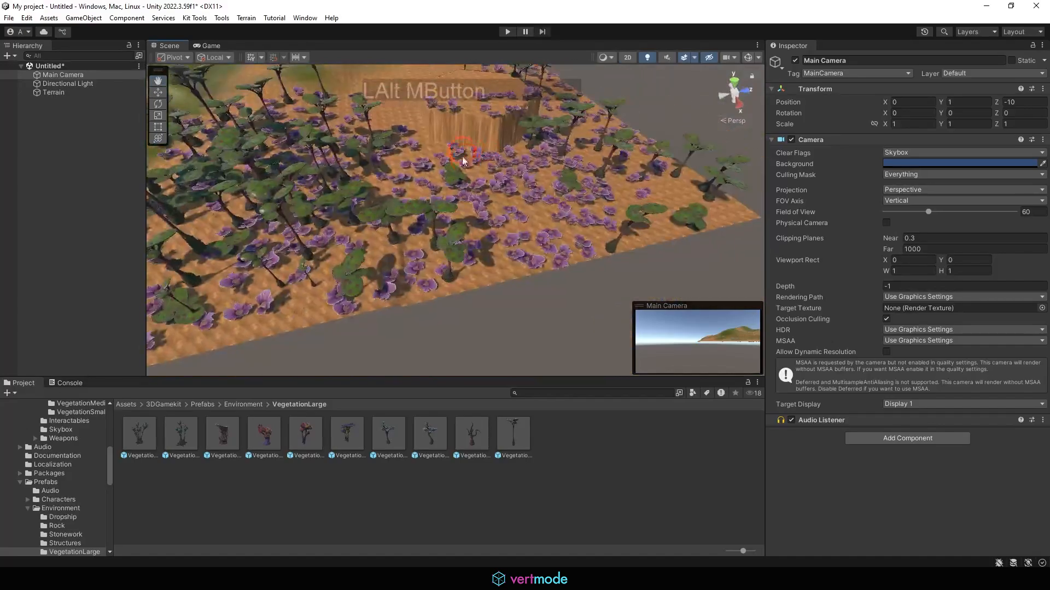
left_click_drag(459, 154, 377, 170, "alt")
middle_click_drag(377, 169, 415, 196, "alt")
left_click_drag(415, 197, 516, 183, "alt")
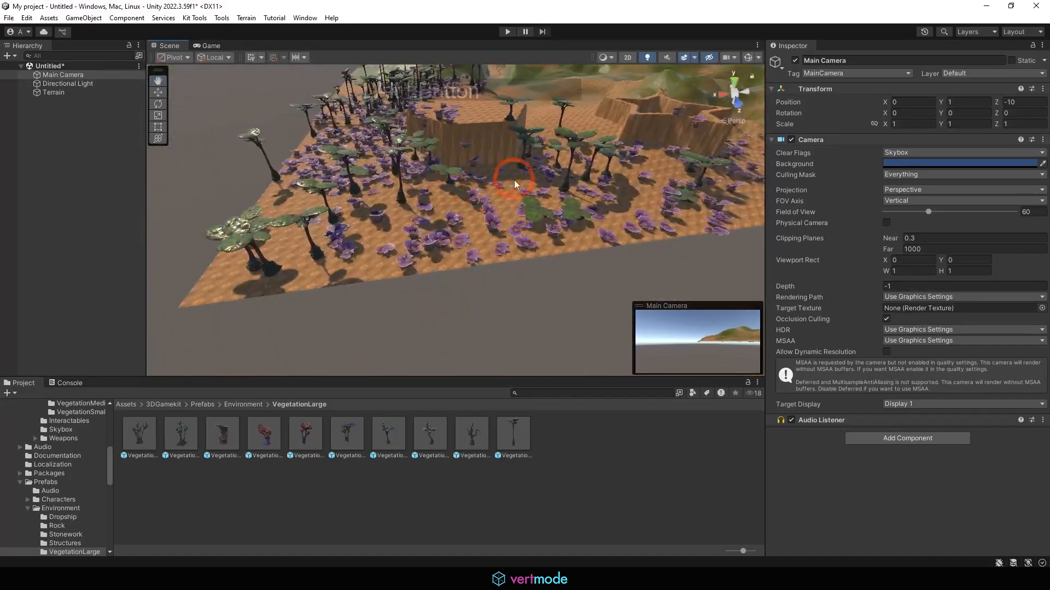
left_click_drag(404, 241, 508, 222, "alt")
middle_click_drag(508, 222, 533, 222, "alt")
left_click_drag(533, 223, 382, 167, "alt")
right_click_drag(383, 166, 509, 225, "alt")
left_click_drag(508, 224, 425, 220, "alt")
middle_click_drag(486, 260, 391, 230, "alt")
scroll(368, 246, "up", 3)
left_click_drag(391, 230, 668, 322, "alt")
right_click_drag(668, 322, 387, 225, "alt")
left_click_drag(387, 224, 460, 273, "alt")
right_click_drag(459, 274, 431, 188, "alt")
middle_click_drag(432, 189, 599, 205, "alt")
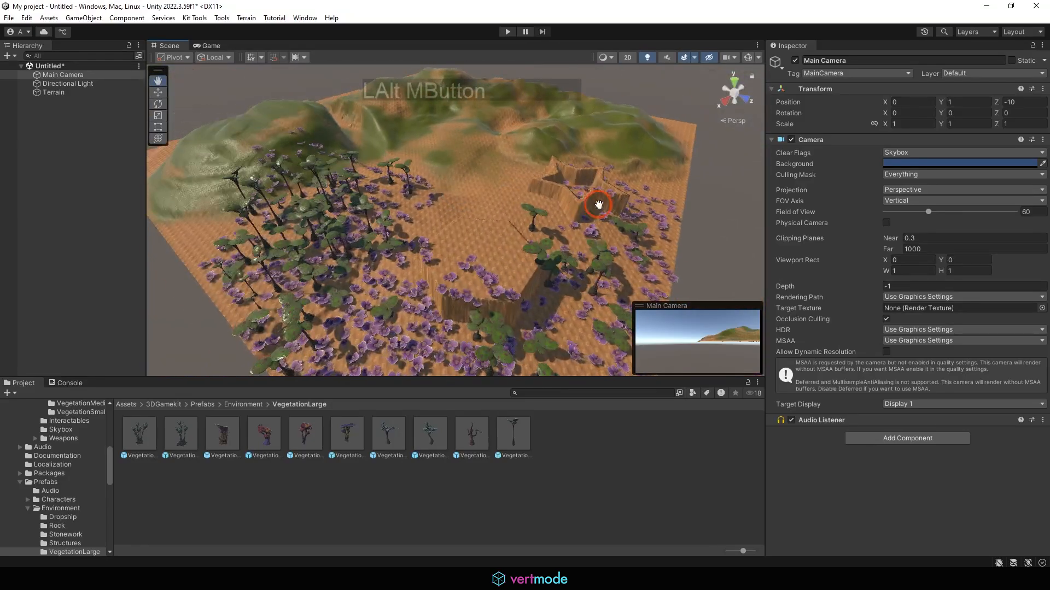
Step: Reselect the terrain and switch it to the Paint Details tool
left_click(379, 216)
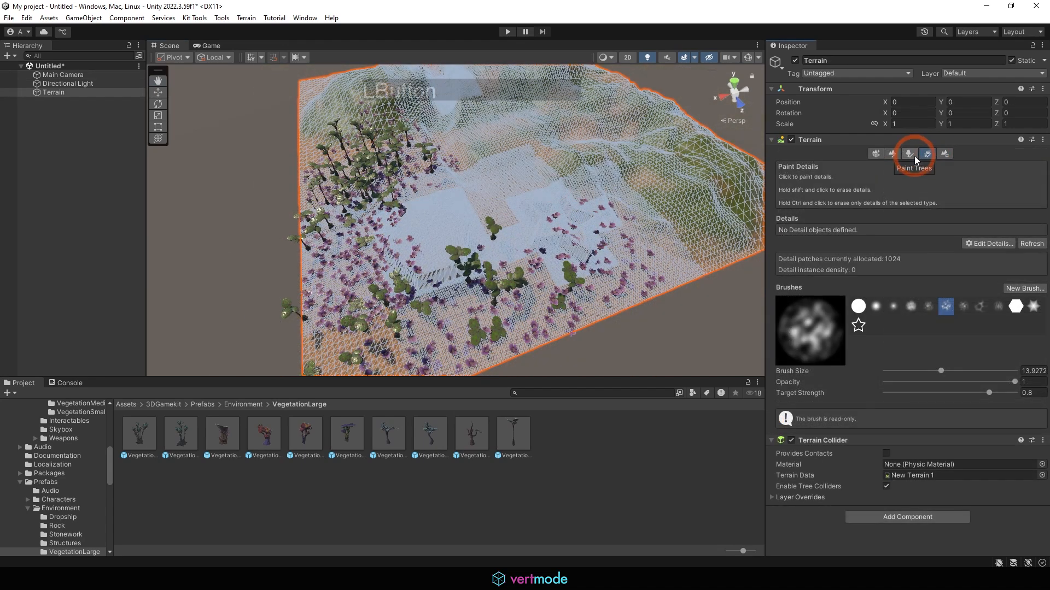
left_click(910, 155)
left_click(927, 155)
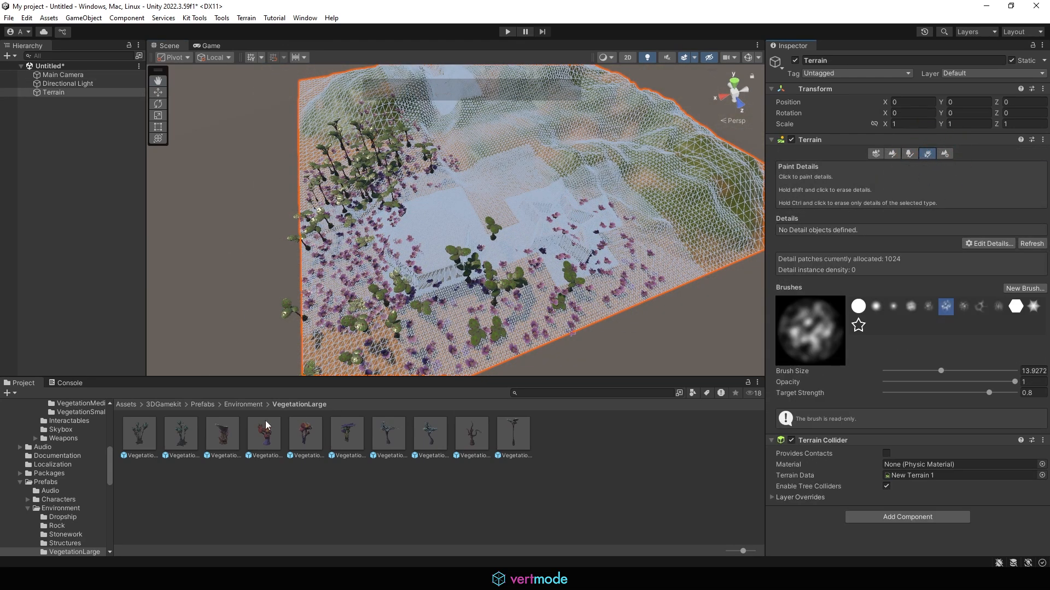
Step: Open the VegetationSmall prefab folder, inspect the GroundCover03 prefab, and reselect the terrain
left_click(244, 404)
left_click(401, 437)
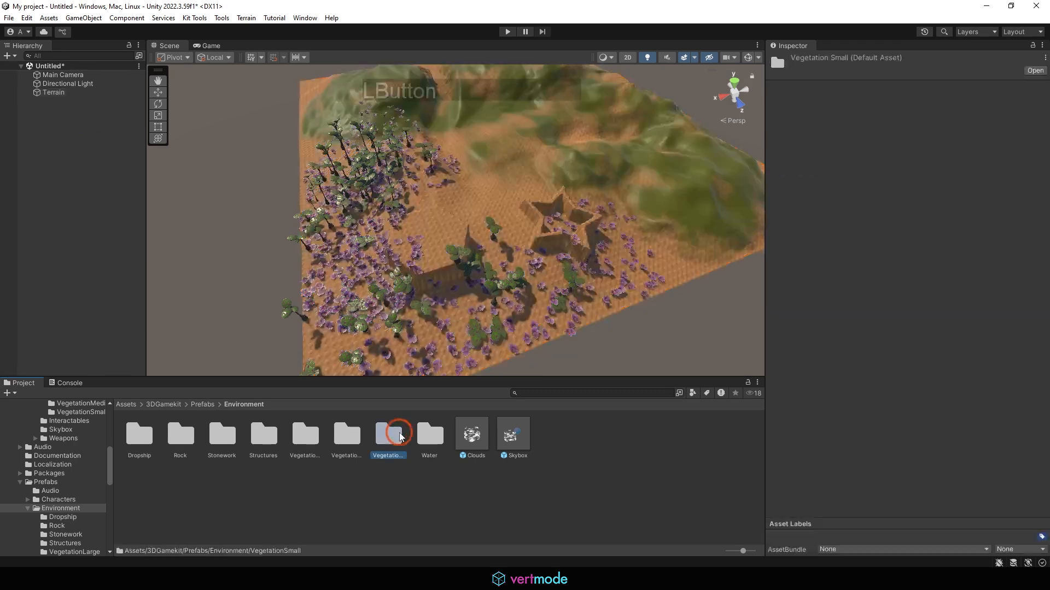
double_click(399, 438)
left_click(524, 434)
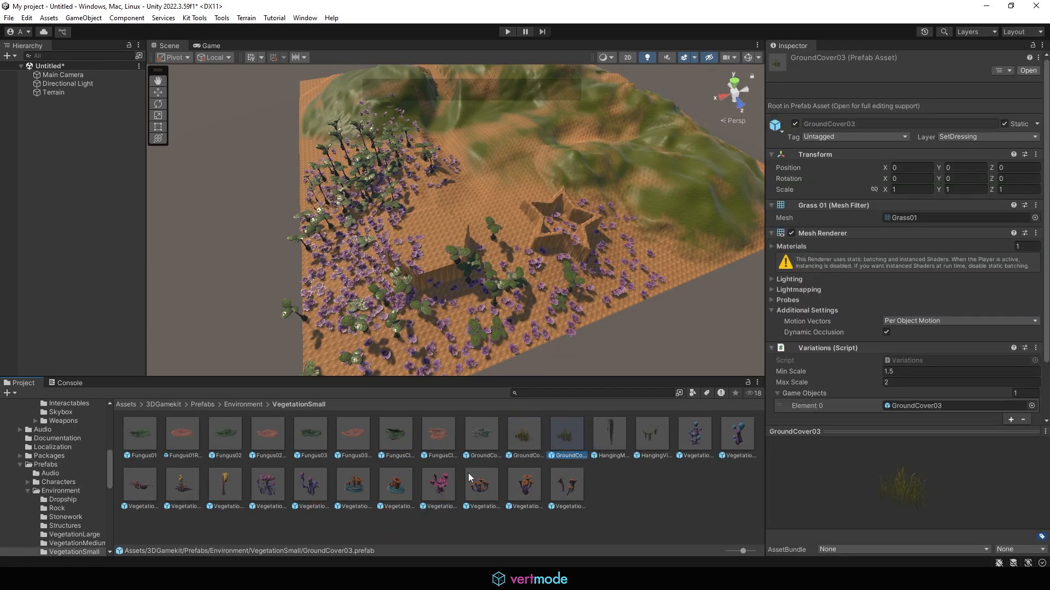
left_click(49, 92)
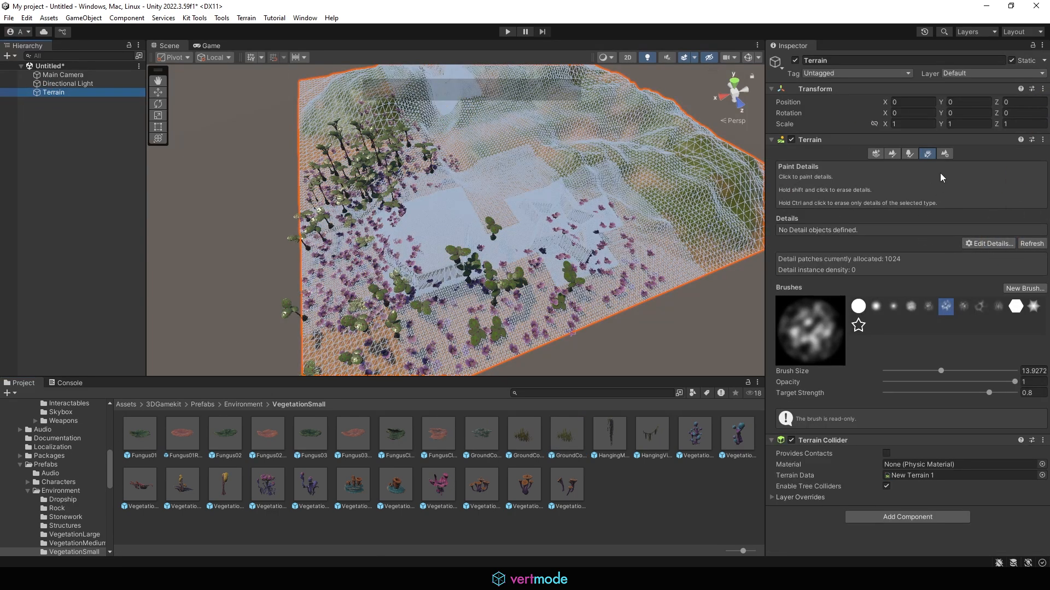
Step: Start a new detail mesh for the terrain and try VegetationSmall05 as its detail prefab
left_click(989, 243)
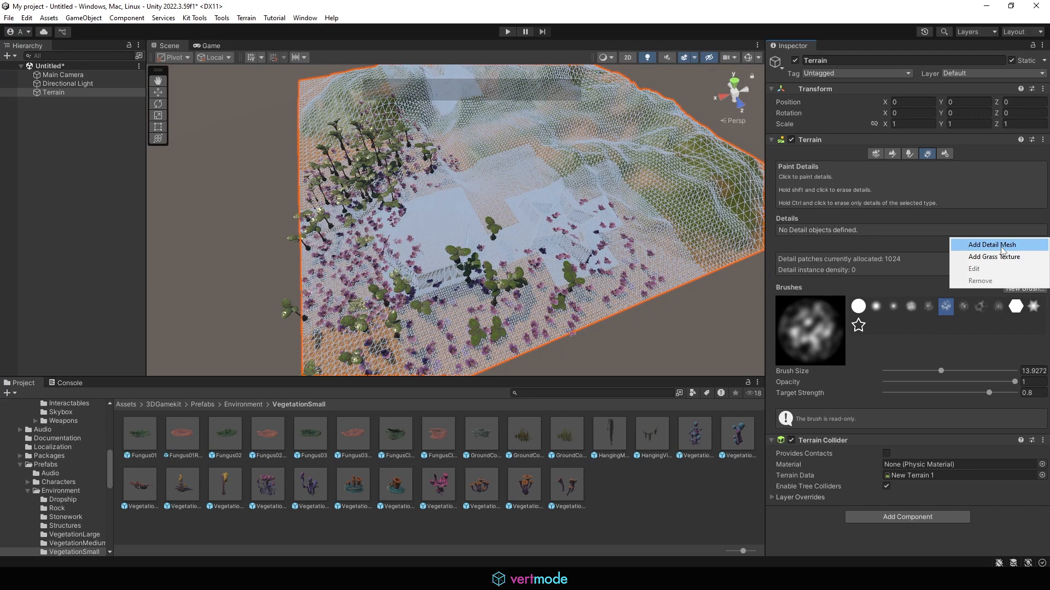
left_click(991, 245)
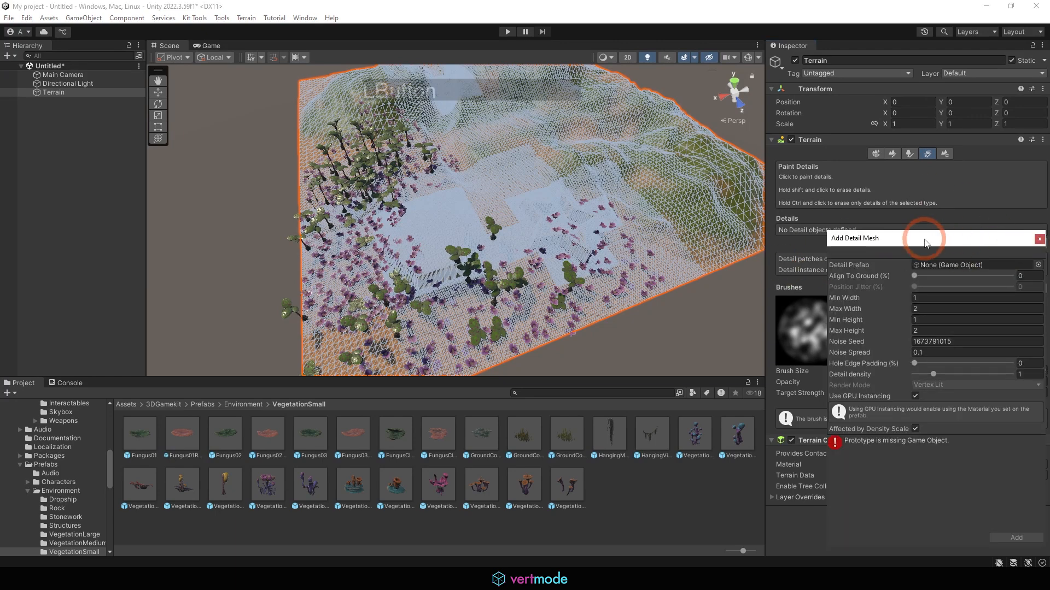
left_click_drag(921, 236, 641, 131)
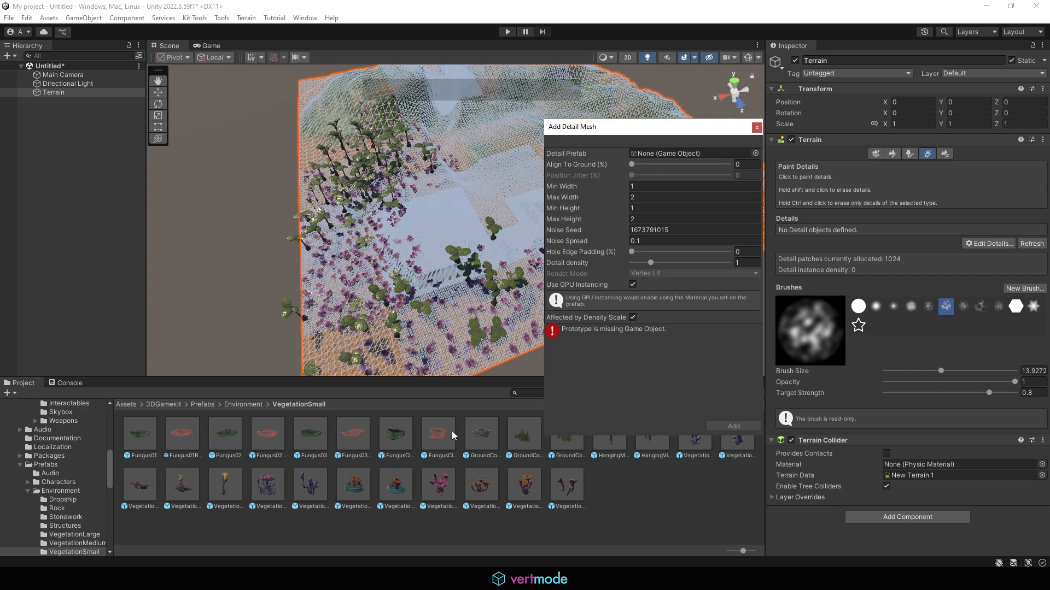
left_click_drag(352, 496, 646, 157)
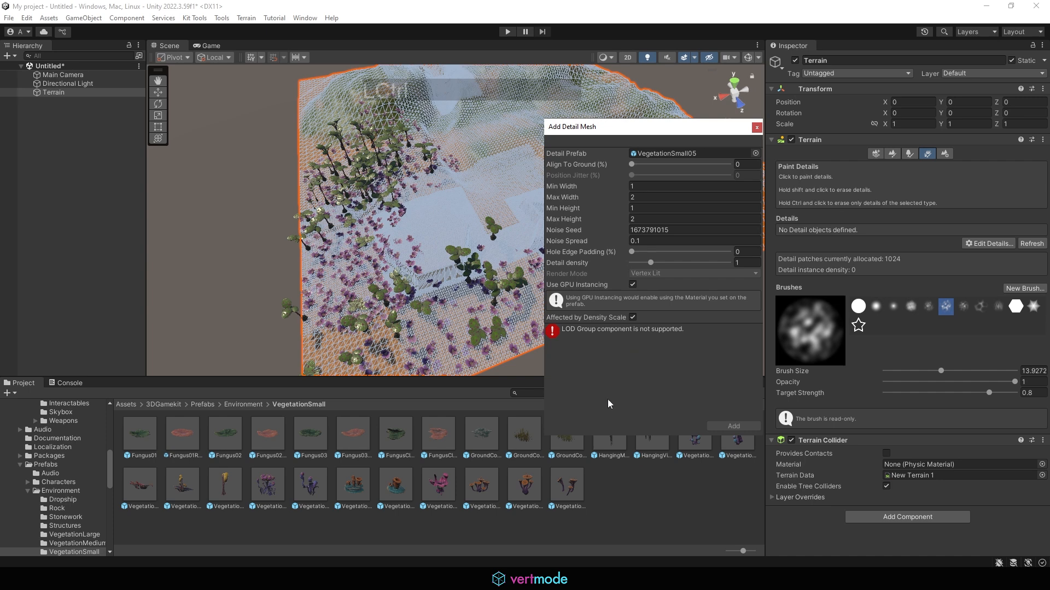
Step: Assign GroundCover03 as the detail prefab and add the detail mesh with its default size and density settings
left_click_drag(524, 435, 654, 153)
left_click_drag(564, 438, 661, 156)
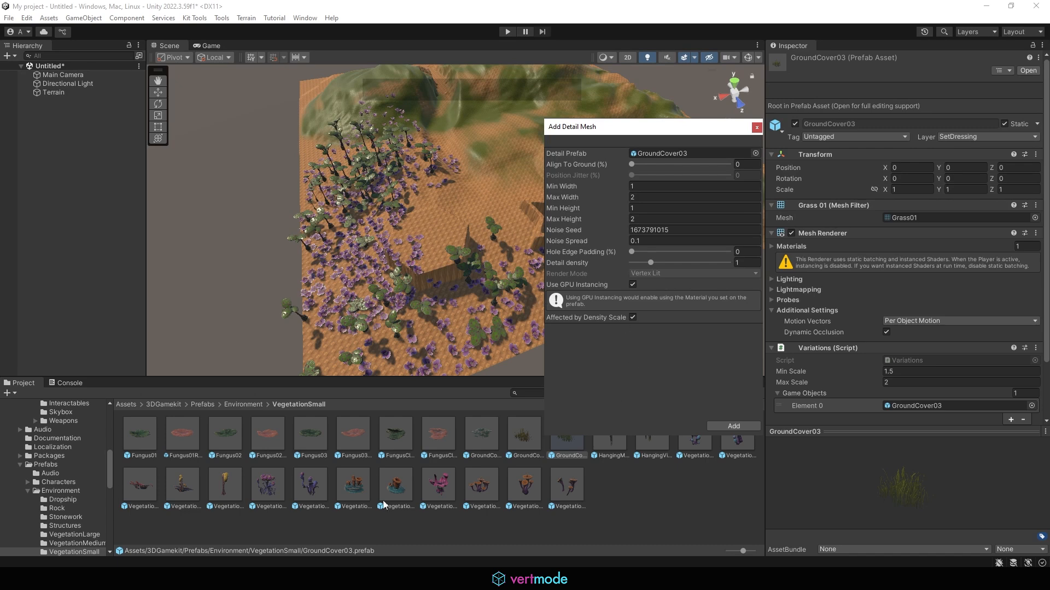
left_click(733, 426)
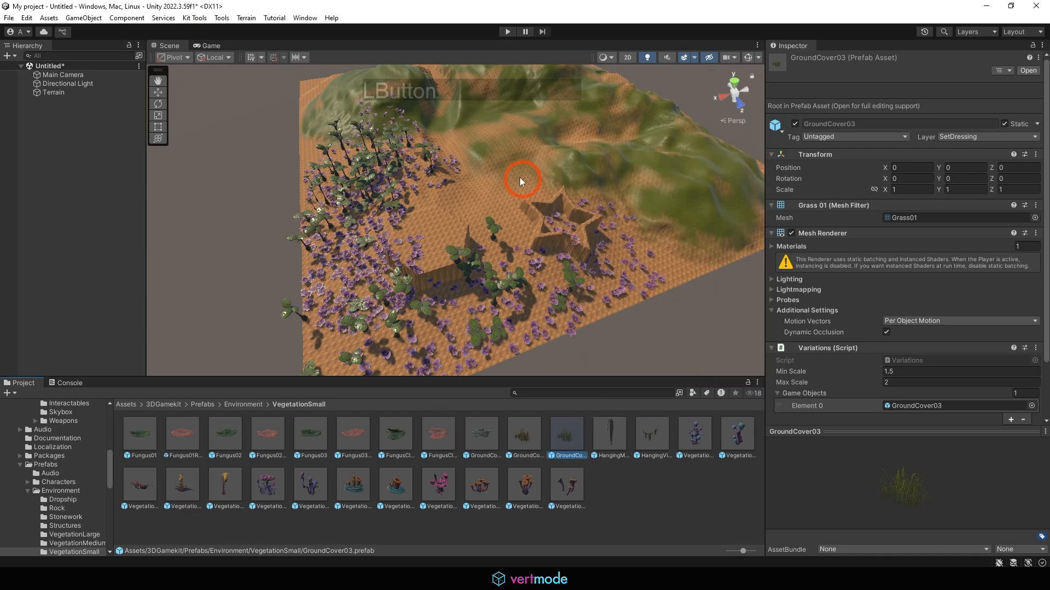
Step: Reselect the terrain and paint GroundCover03 grass on the open flat ground beside the raised block, checking it at ground level
left_click_drag(521, 175, 413, 287, "alt")
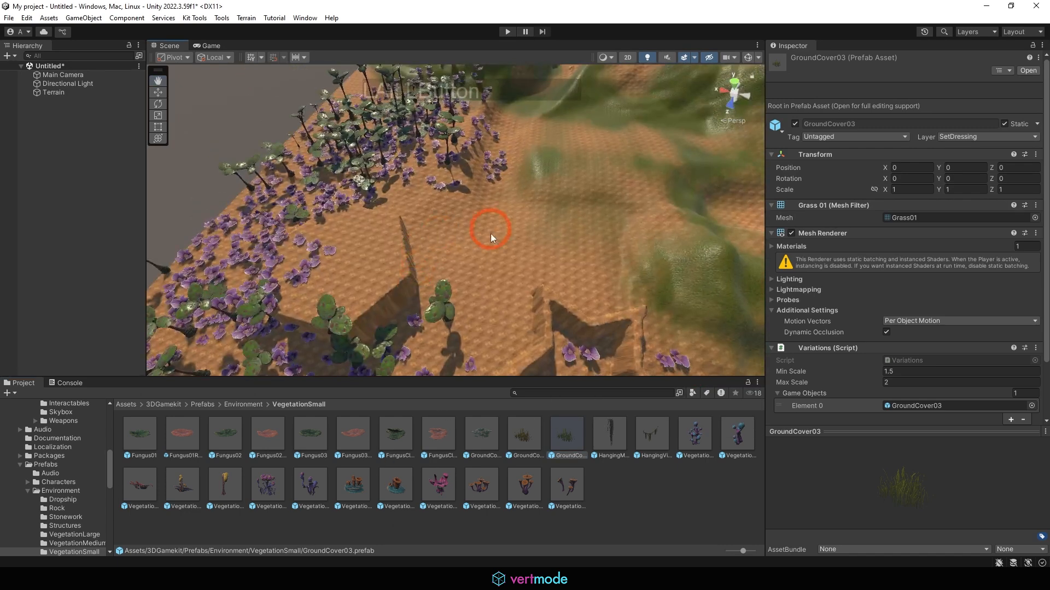
left_click(503, 235)
left_click(415, 265)
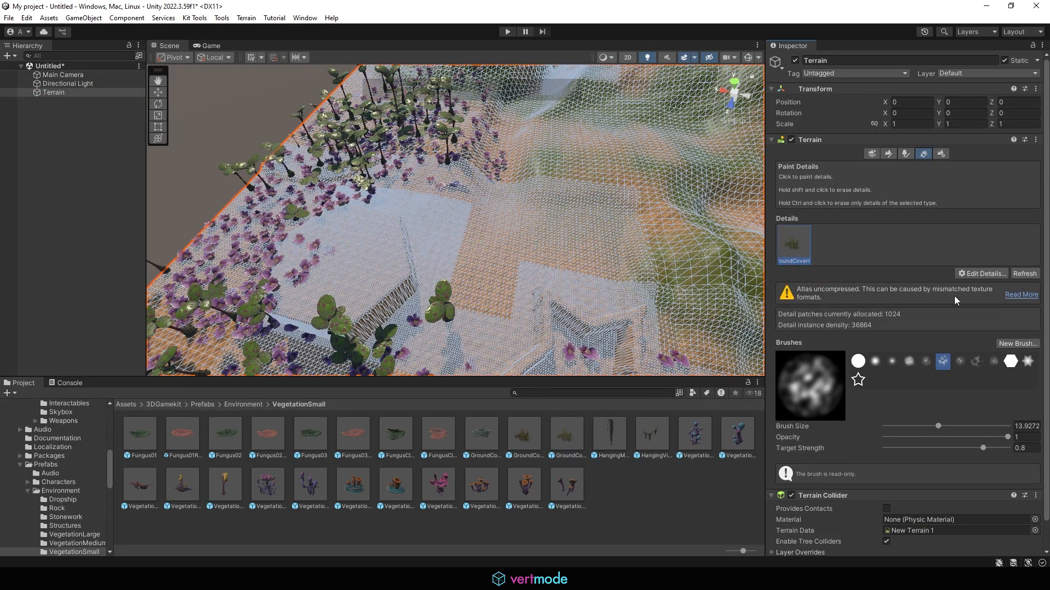
scroll(542, 240, "up", 5)
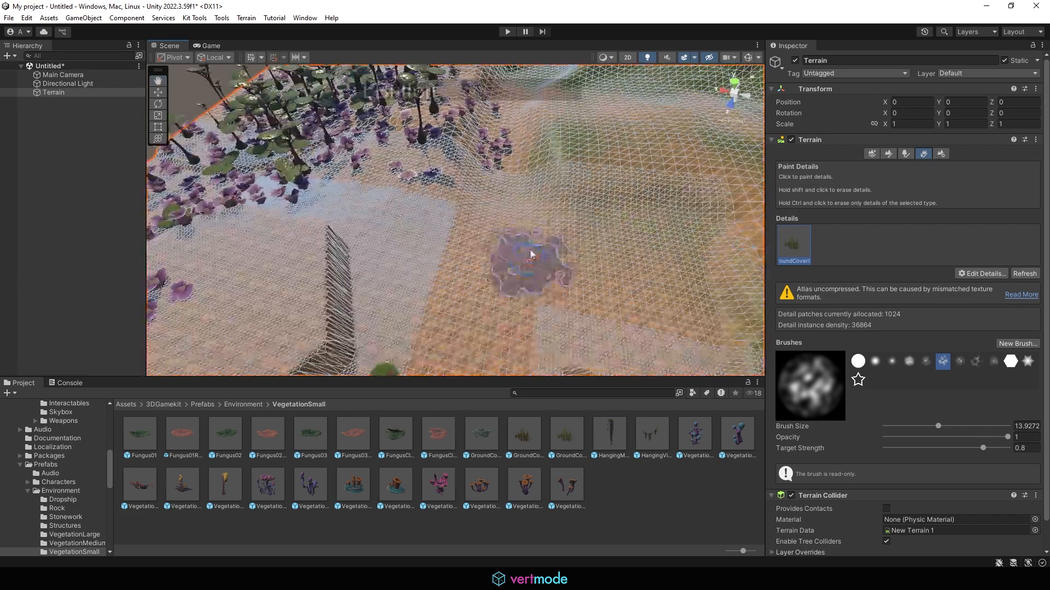
mouse_move(530, 254)
left_mouse_down()
mouse_move(544, 262)
mouse_move(530, 252)
left_mouse_up()
left_click_drag(529, 251, 451, 128, "alt")
mouse_move(473, 164)
middle_mouse_down("alt")
mouse_move(540, 268)
mouse_move(574, 281)
middle_mouse_up("alt")
mouse_move(574, 282)
left_mouse_down("alt")
mouse_move(588, 288)
mouse_move(471, 312)
mouse_move(417, 265)
mouse_move(449, 300)
left_mouse_up("alt")
right_click_drag(448, 301, 495, 279, "alt")
middle_click_drag(494, 279, 532, 211, "alt")
right_click_drag(532, 211, 664, 140, "alt")
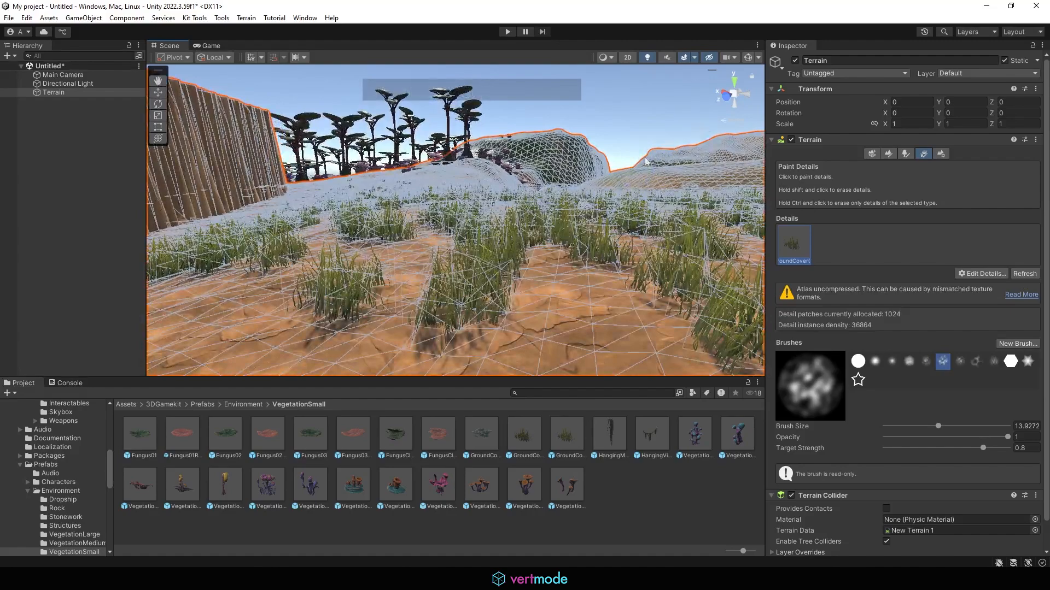
Step: Paint further GroundCover03 grass strokes over the open ground toward the hills and inspect the clumps up close
middle_click_drag(492, 235, 562, 201, "alt")
mouse_move(563, 201)
left_mouse_down()
mouse_move(394, 211)
mouse_move(541, 238)
mouse_move(514, 241)
left_mouse_up()
right_click_drag(514, 241, 394, 274, "alt")
mouse_move(393, 274)
left_mouse_down("alt")
mouse_move(417, 354)
mouse_move(437, 350)
left_mouse_up("alt")
mouse_move(464, 290)
left_mouse_down()
mouse_move(618, 244)
mouse_move(594, 200)
mouse_move(419, 138)
mouse_move(490, 202)
left_mouse_up()
mouse_move(490, 202)
middle_mouse_down("alt")
mouse_move(475, 202)
mouse_move(492, 219)
middle_mouse_up("alt")
mouse_move(552, 202)
left_mouse_down()
mouse_move(648, 269)
mouse_move(650, 336)
mouse_move(640, 131)
mouse_move(650, 221)
left_mouse_up()
middle_click_drag(629, 214, 525, 197, "alt")
right_click_drag(524, 197, 437, 198, "alt")
mouse_move(503, 196)
left_mouse_down()
mouse_move(595, 262)
mouse_move(366, 307)
left_mouse_up()
right_click_drag(386, 249, 509, 255, "alt")
left_click_drag(401, 206, 432, 183, "alt")
right_click_drag(481, 189, 614, 192, "alt")
left_click_drag(614, 192, 587, 154, "alt")
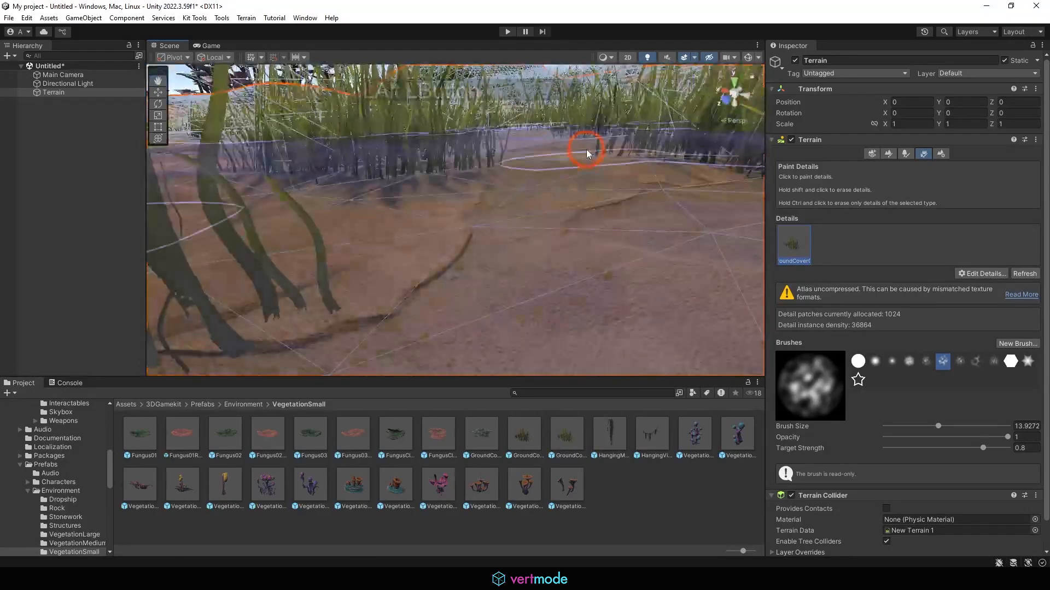
right_click_drag(587, 154, 668, 155, "alt")
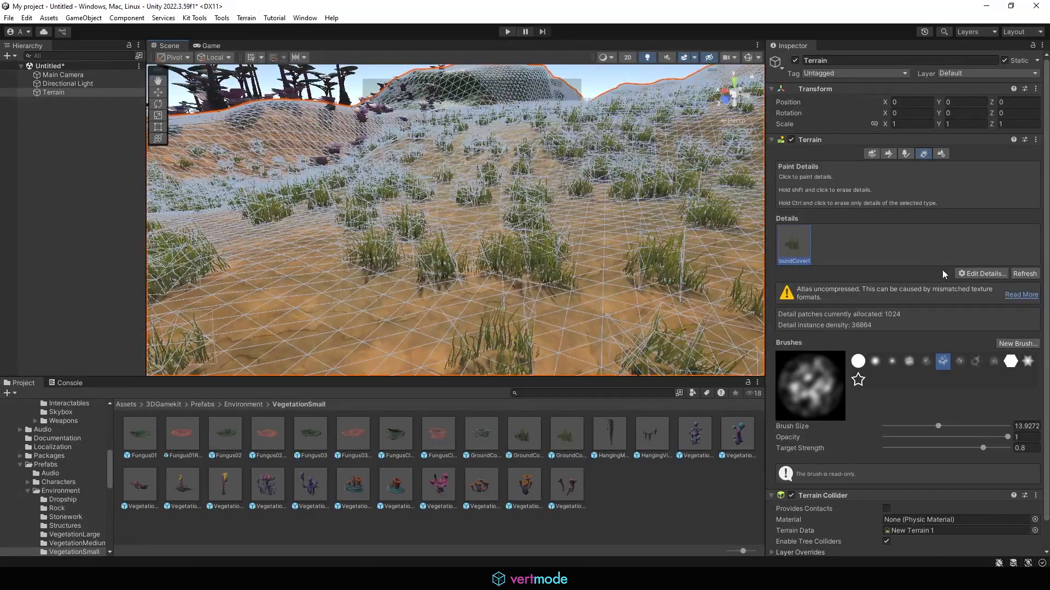
Step: Start a new grass texture for the terrain, search for "grass", and assign Grass01_Albedo as its detail texture
left_click(971, 273)
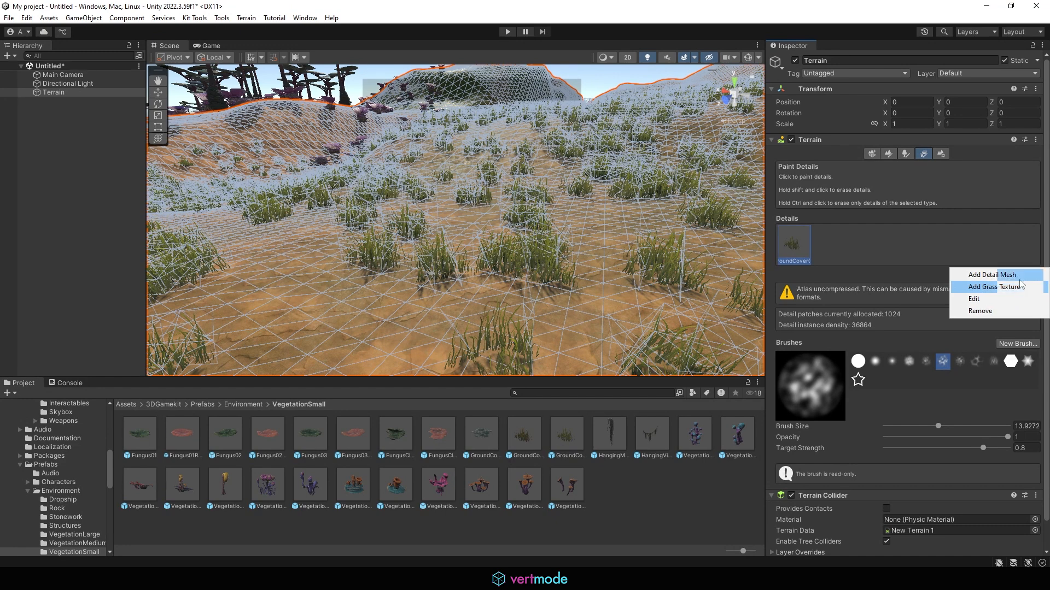
left_click(1021, 286)
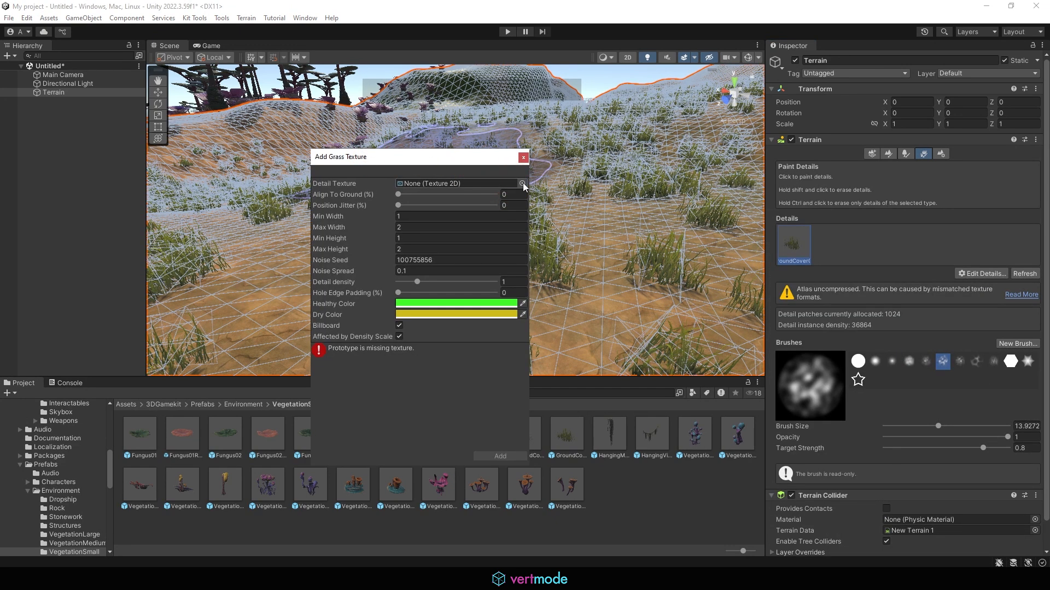
left_click(522, 184)
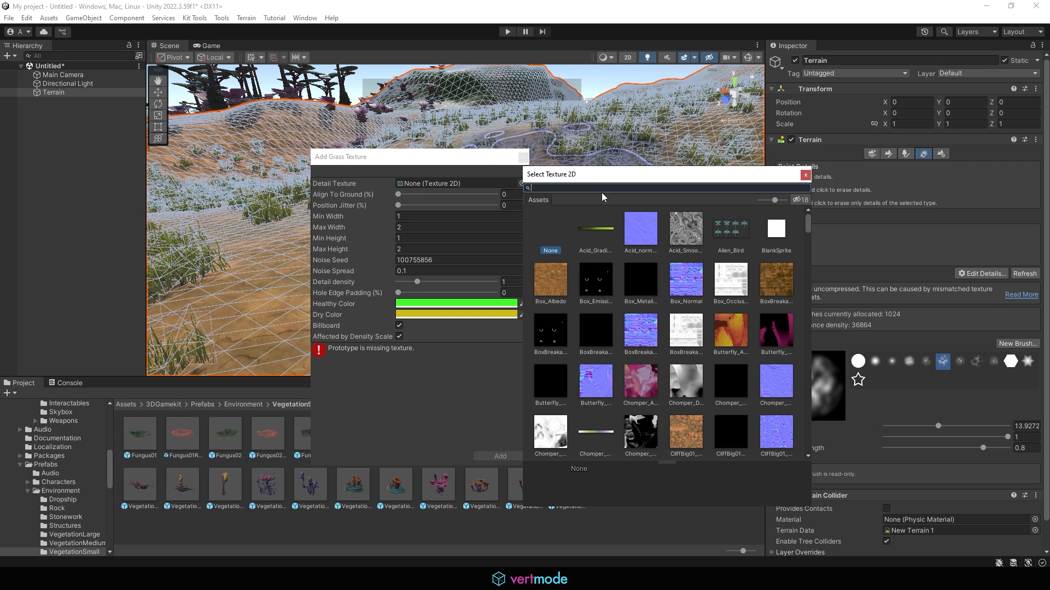
type("grass")
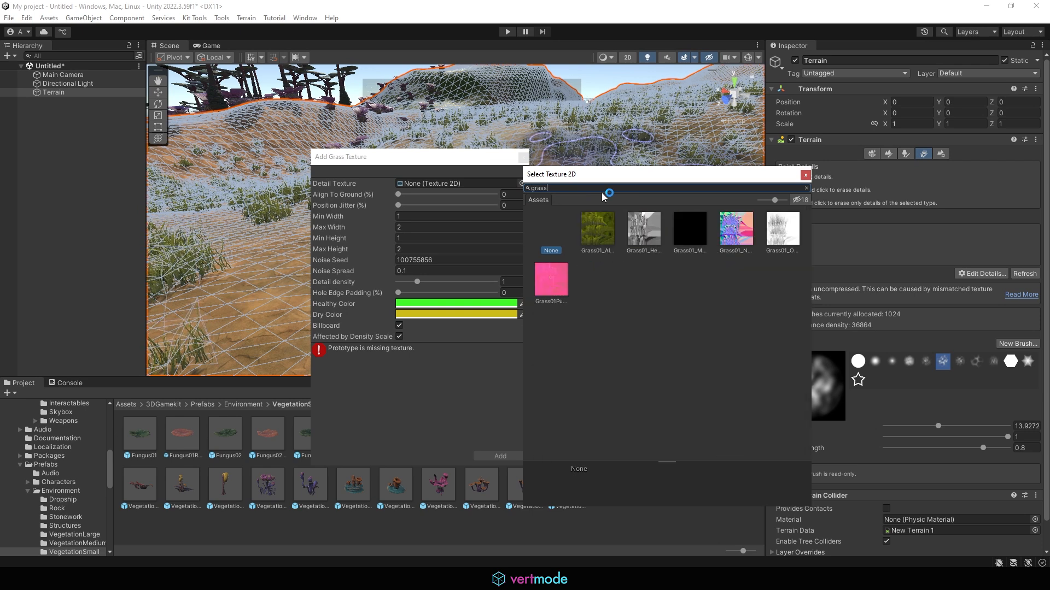
left_click(602, 230)
double_click(603, 224)
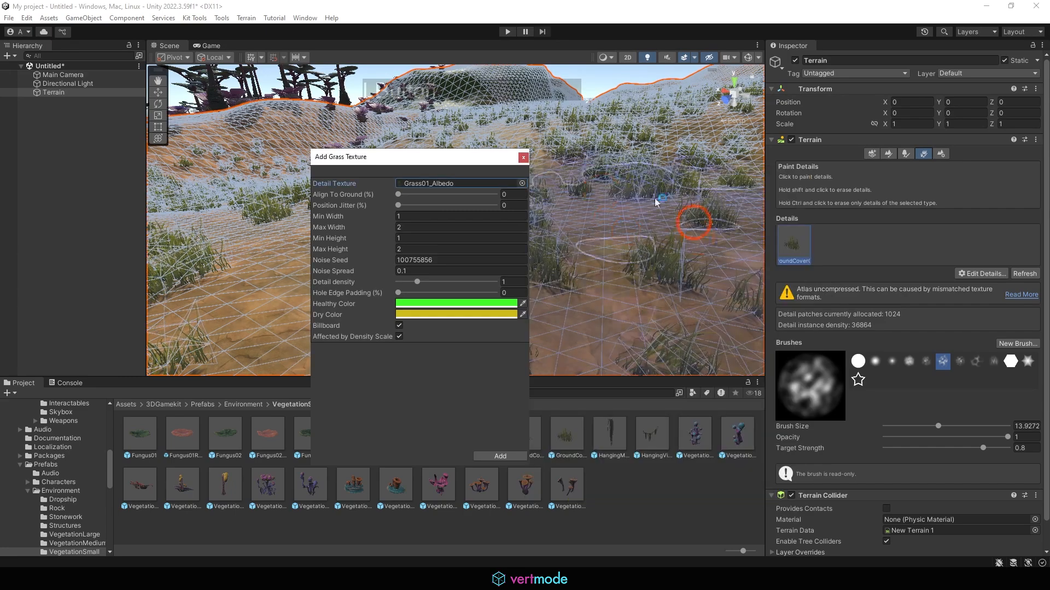
Step: Add the Grass01_Albedo grass texture to the terrain details with its default size, density and color settings
right_click_drag(661, 189, 401, 198, "alt")
left_click_drag(402, 198, 514, 354, "alt")
middle_click_drag(513, 354, 429, 368, "alt")
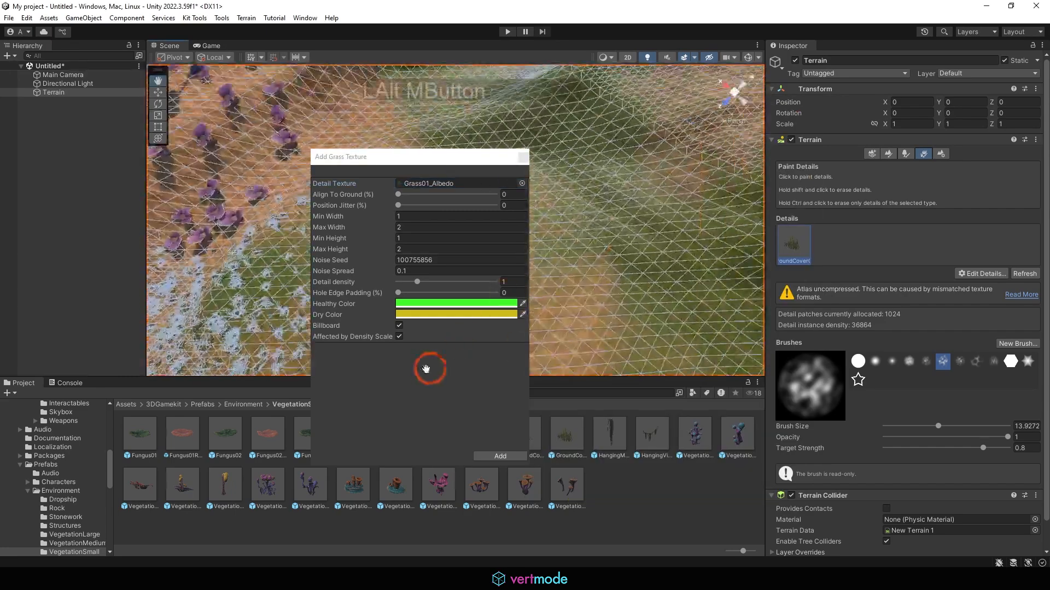
mouse_move(623, 238)
left_mouse_down()
mouse_move(593, 242)
mouse_move(614, 228)
mouse_move(633, 146)
left_mouse_up()
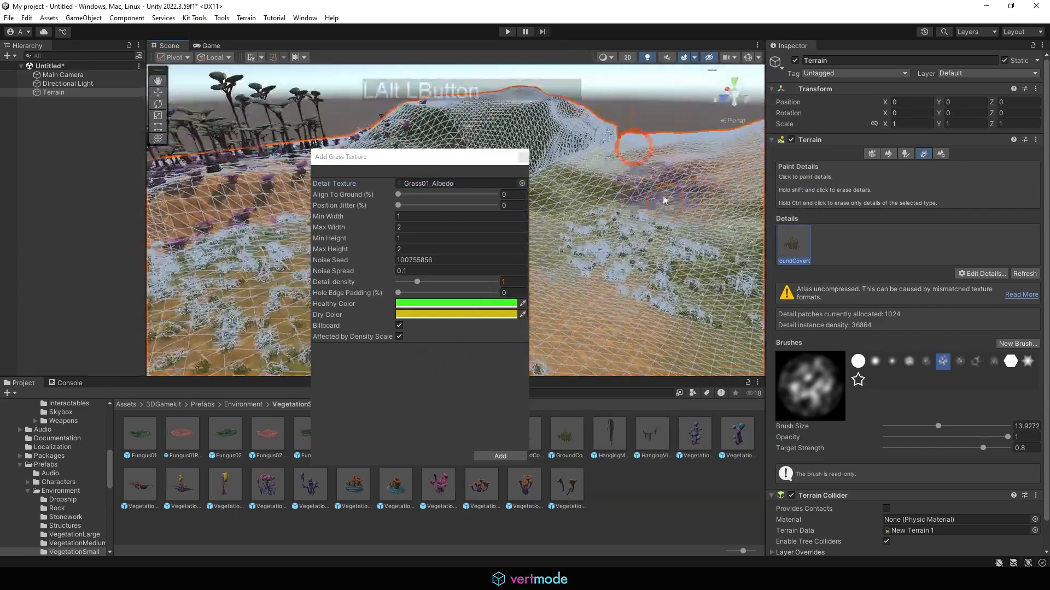
right_click_drag(663, 199, 837, 228, "alt")
left_click_drag(678, 189, 549, 162, "alt")
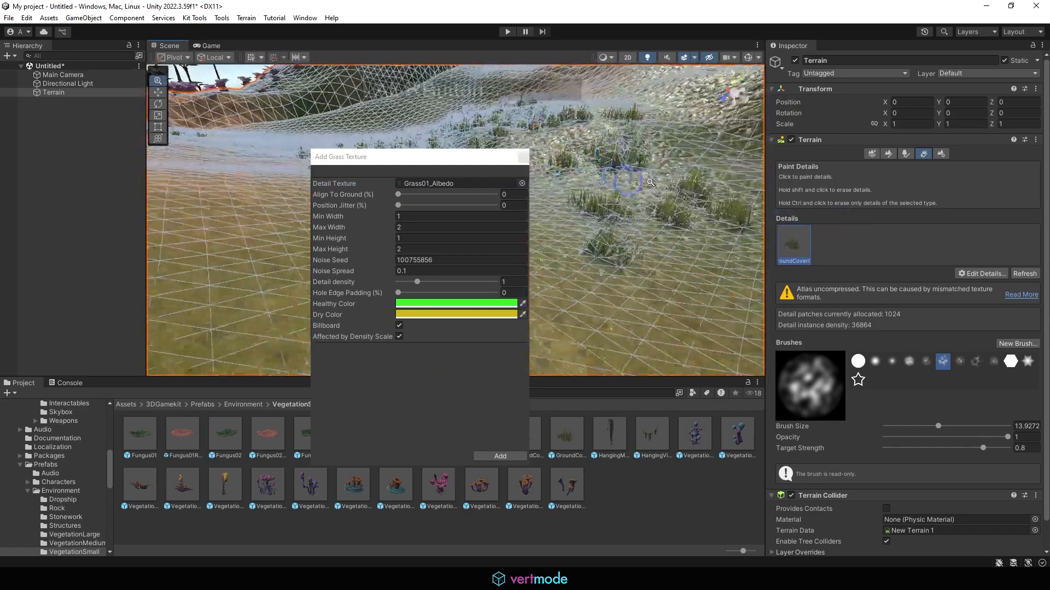
right_click_drag(574, 137, 656, 156, "alt")
mouse_move(596, 139)
left_mouse_down()
mouse_move(848, 224)
mouse_move(489, 454)
left_mouse_up()
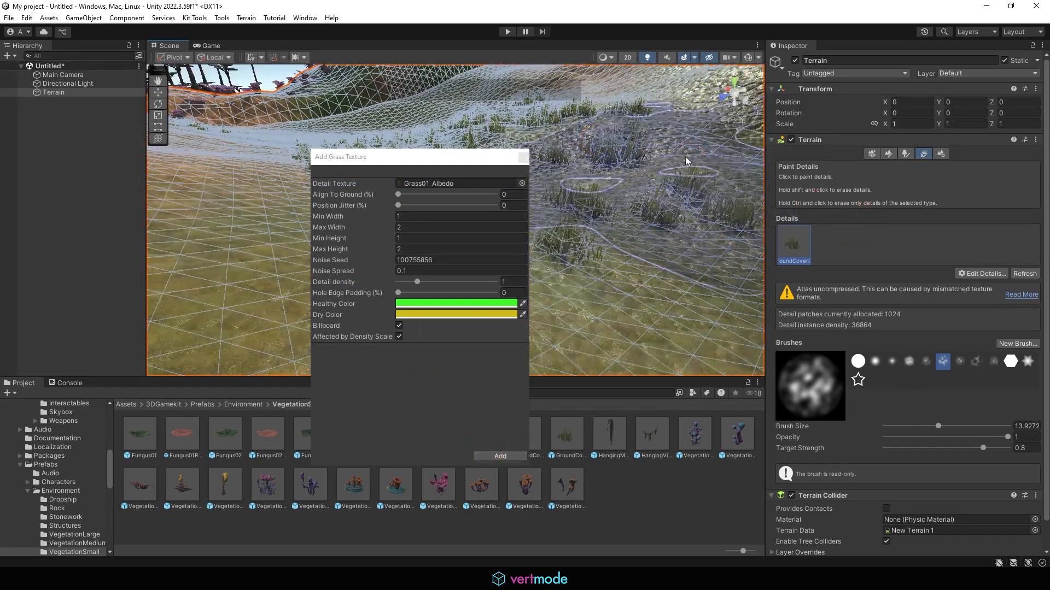
mouse_move(661, 237)
left_mouse_down()
mouse_move(600, 236)
mouse_move(643, 255)
left_mouse_up()
left_click(501, 455)
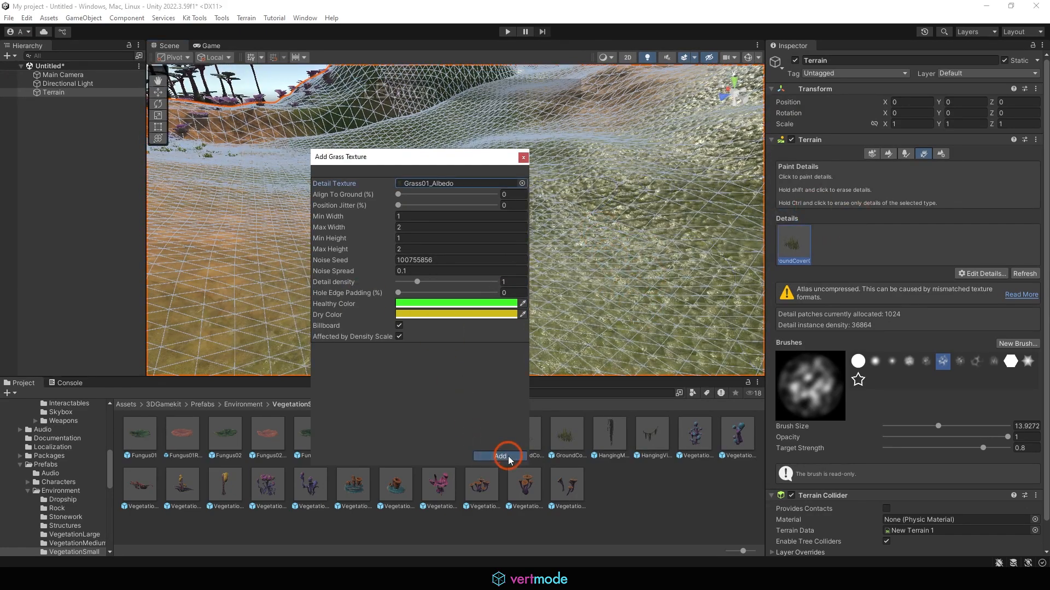
Step: Try painting Grass01_Albedo on the green ground below the hills and inspect the billboards at ground level
left_click(821, 249)
mouse_move(537, 188)
left_mouse_down()
mouse_move(433, 185)
mouse_move(459, 191)
mouse_move(490, 134)
mouse_move(481, 133)
left_mouse_up()
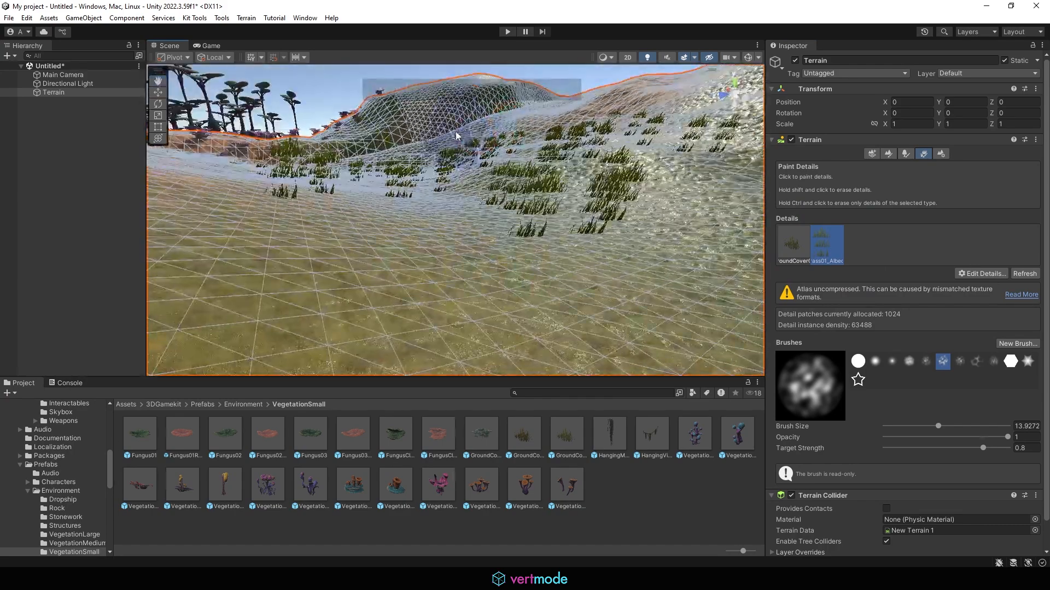
middle_click_drag(457, 135, 416, 163, "alt")
right_click_drag(424, 166, 526, 189, "alt")
left_click_drag(526, 189, 512, 148, "alt")
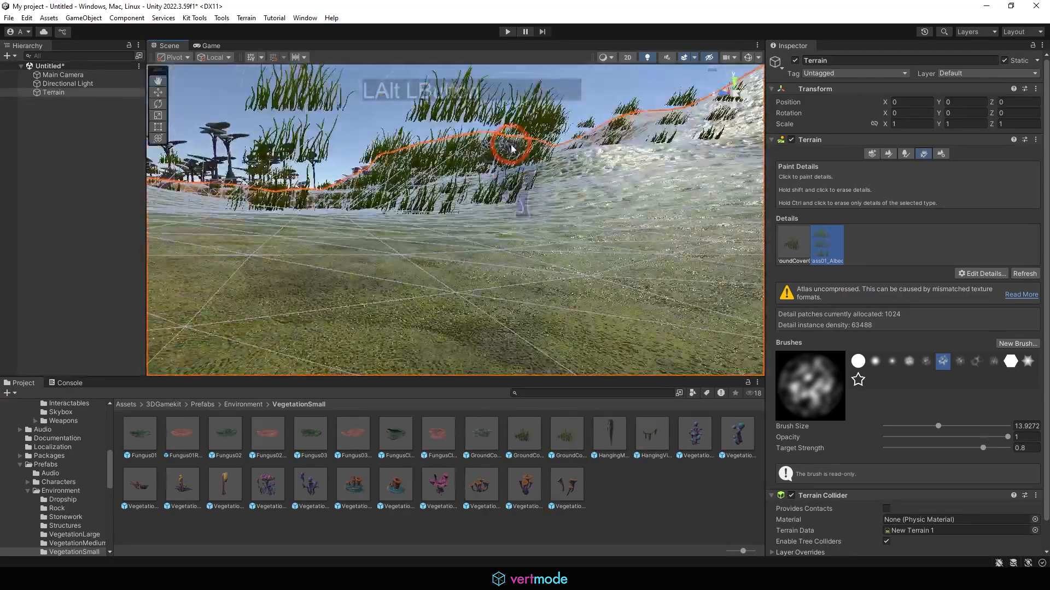
middle_click_drag(513, 147, 514, 170, "alt")
right_click_drag(513, 170, 522, 165, "alt")
left_click_drag(522, 166, 541, 177, "alt")
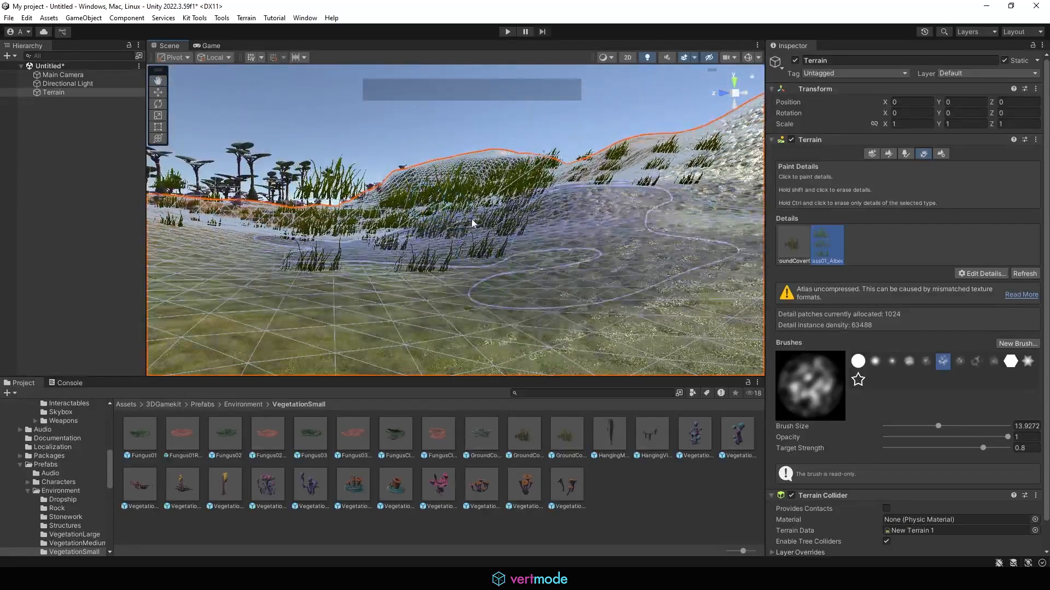
left_click_drag(547, 193, 629, 213, "alt")
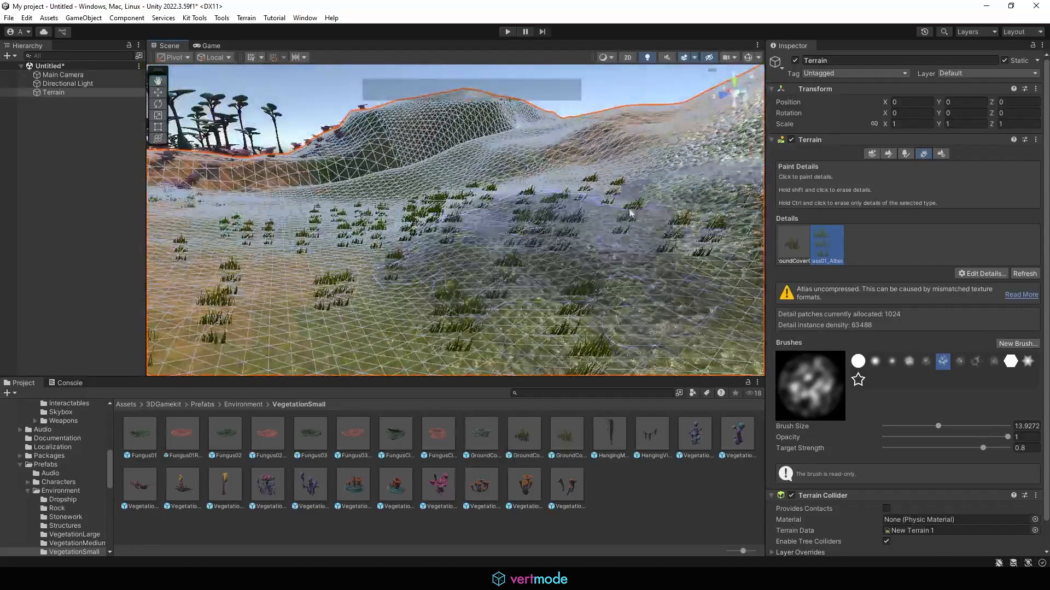
Step: Paint more GroundCover03 grass across the green ground toward the hills and inspect it from low and raised viewpoints
left_click(804, 236)
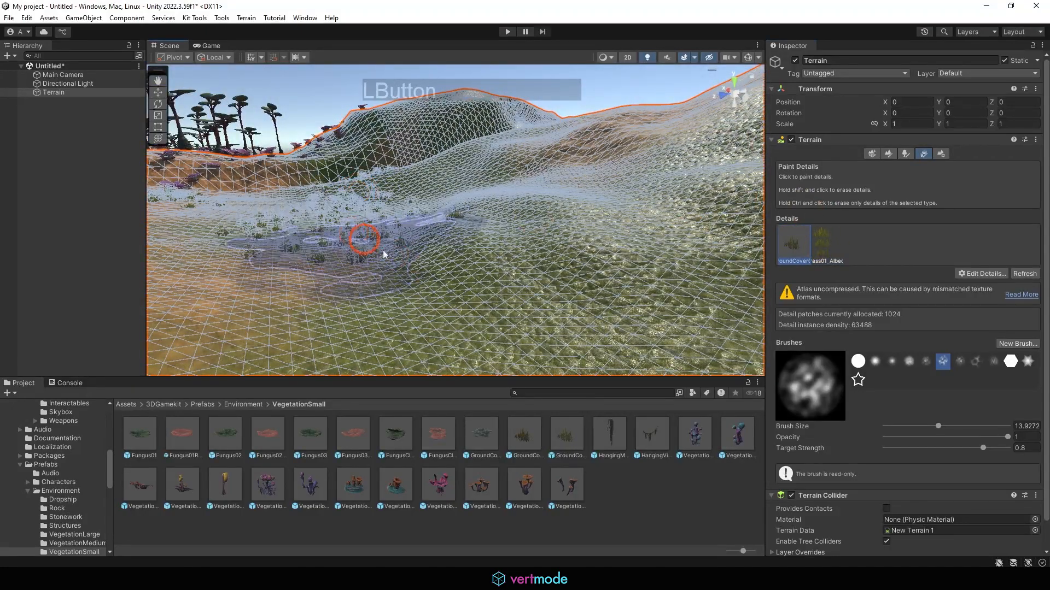
left_click_drag(555, 226, 472, 261, "alt")
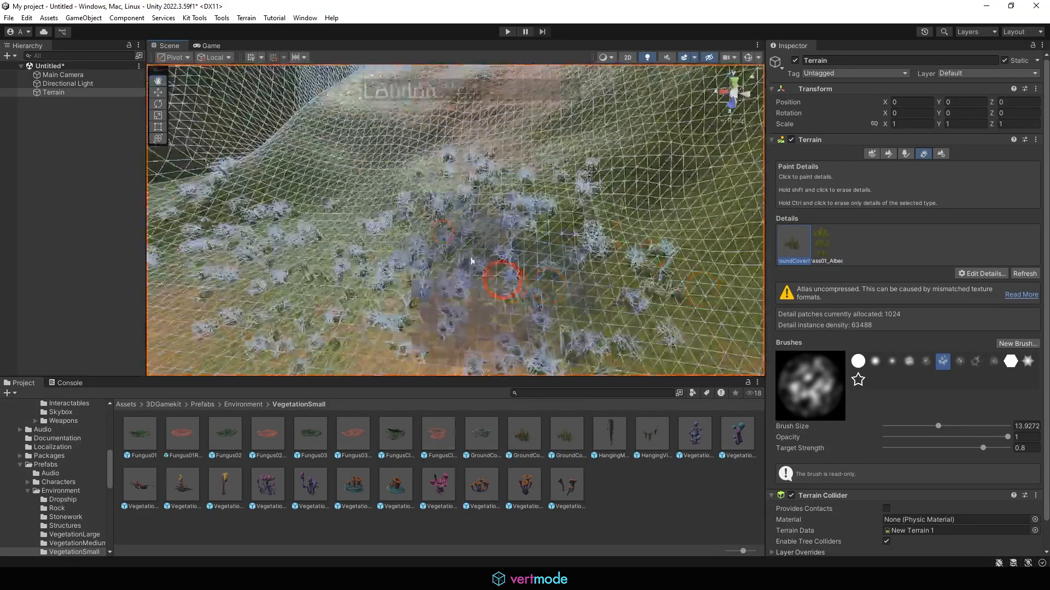
left_click_drag(597, 256, 401, 208, "alt")
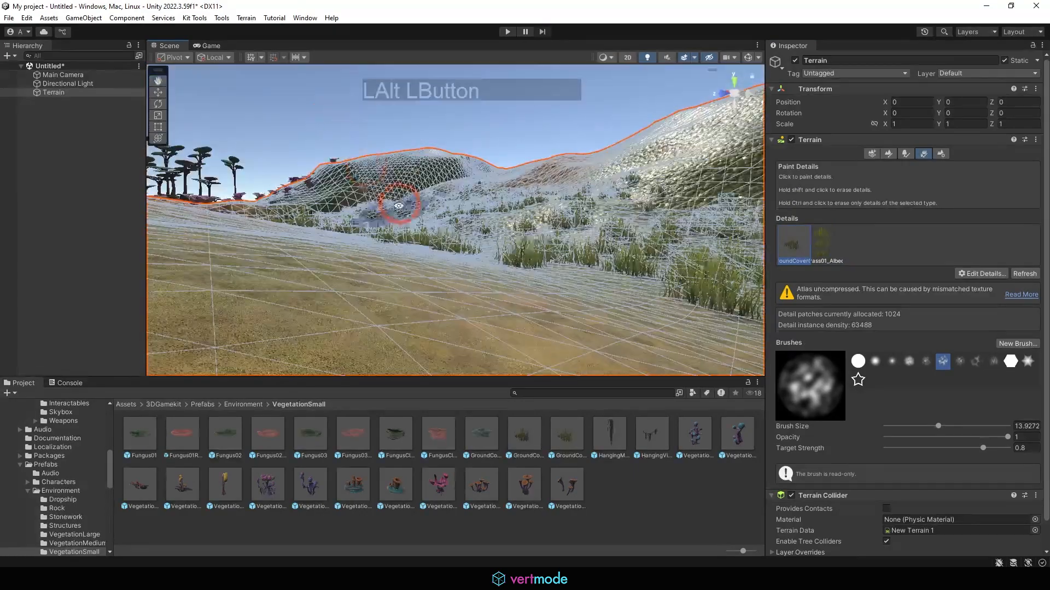
right_click_drag(401, 208, 465, 218, "alt")
left_click_drag(464, 219, 511, 209, "alt")
right_click_drag(510, 208, 426, 213, "alt")
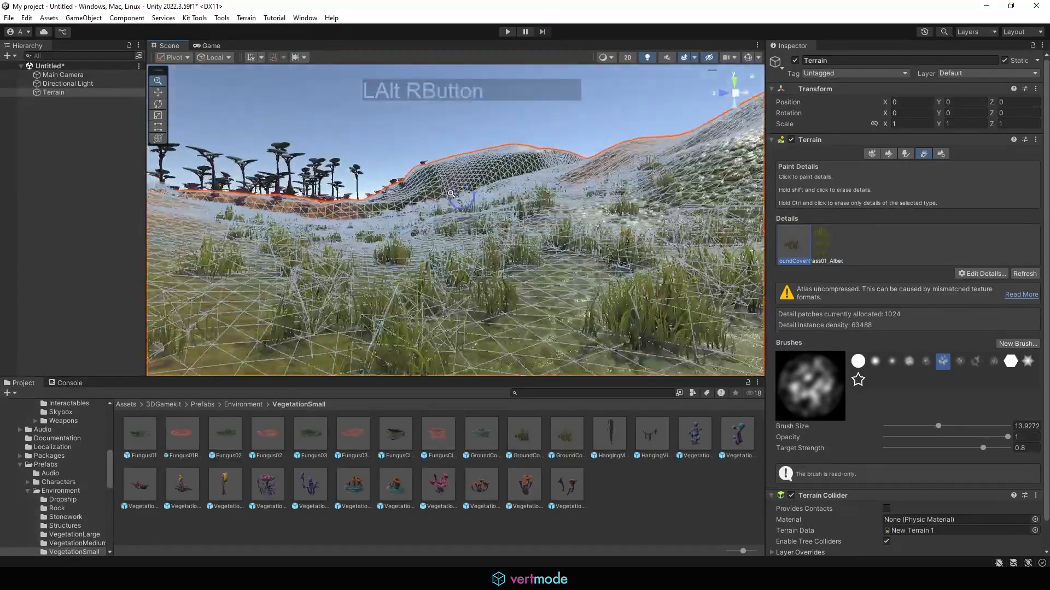
left_click_drag(426, 213, 358, 228, "alt")
mouse_move(453, 161)
right_mouse_down("alt")
mouse_move(344, 231)
mouse_move(461, 171)
right_mouse_up("alt")
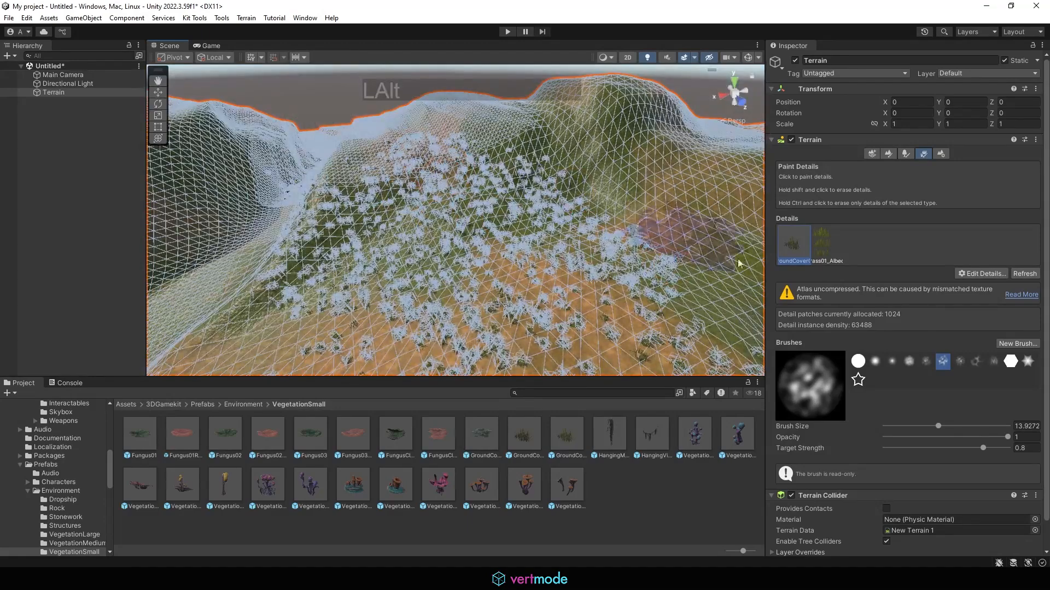
Step: Open the Grass01_Albedo grass texture settings for editing and set the healthy color to black
left_click(826, 244)
middle_click_drag(683, 228, 432, 189, "alt")
right_click_drag(432, 189, 618, 183, "alt")
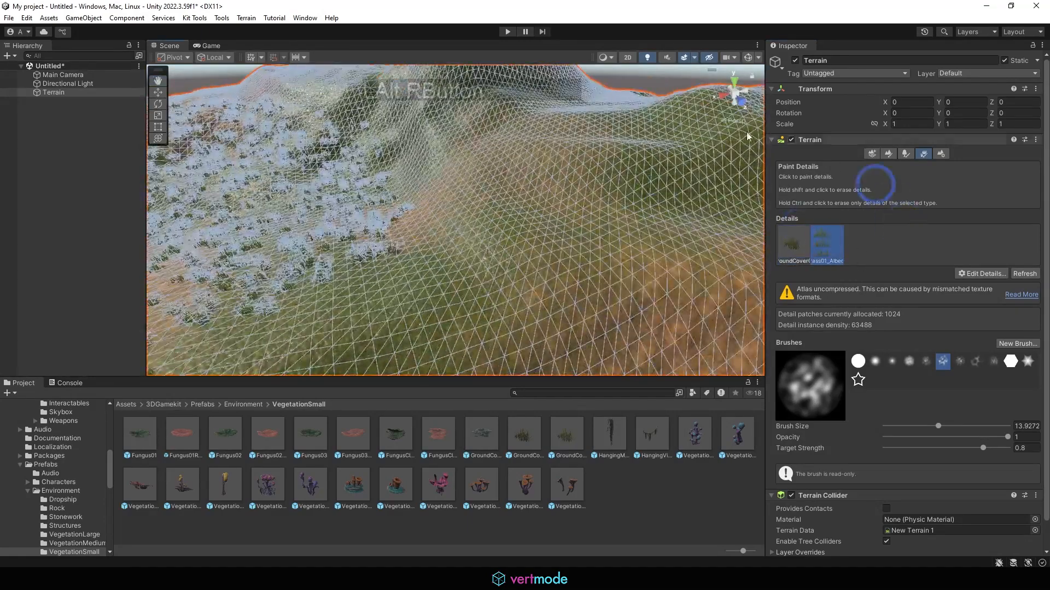
left_click(979, 274)
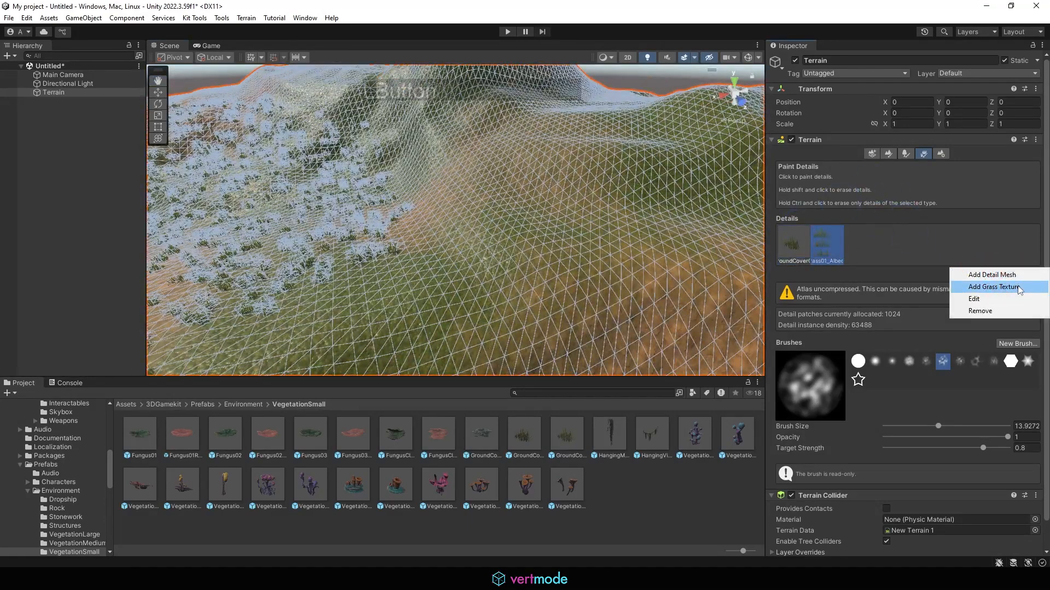
left_click(942, 296)
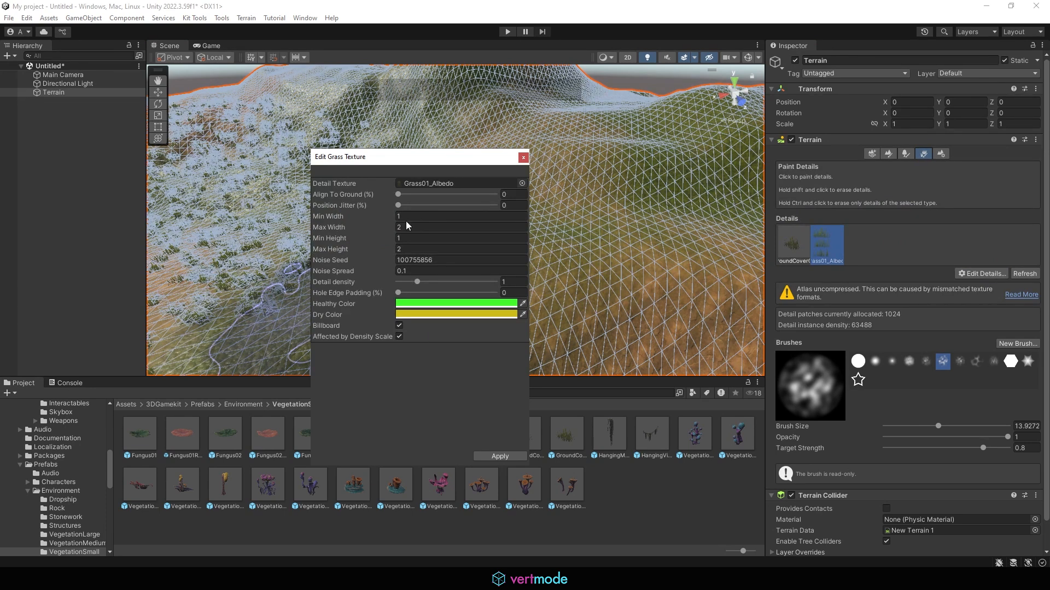
left_click(414, 303)
left_click_drag(476, 362, 438, 354)
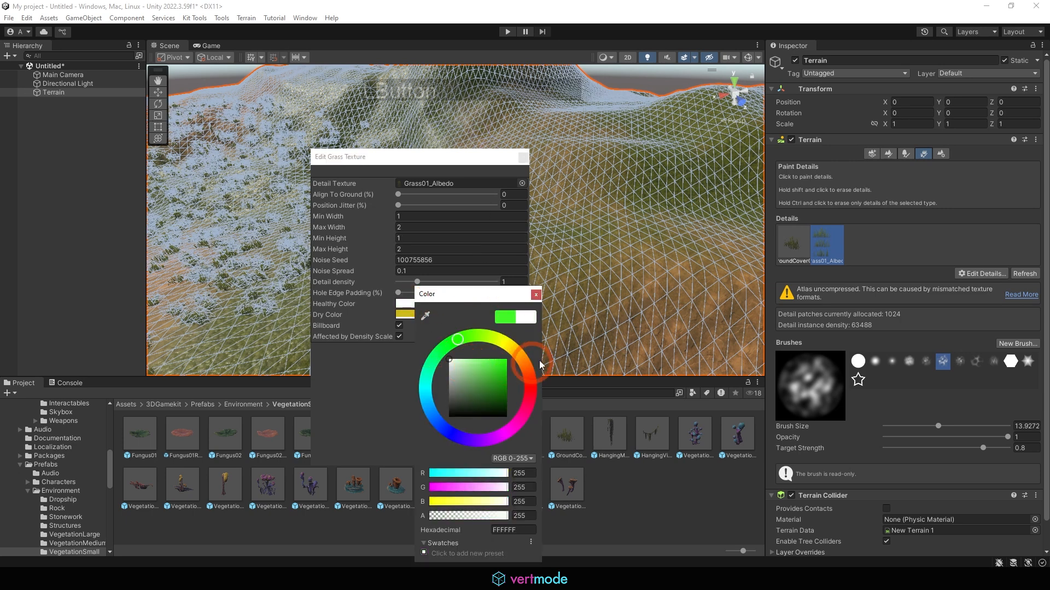
left_click_drag(529, 363, 530, 377)
left_click(409, 305)
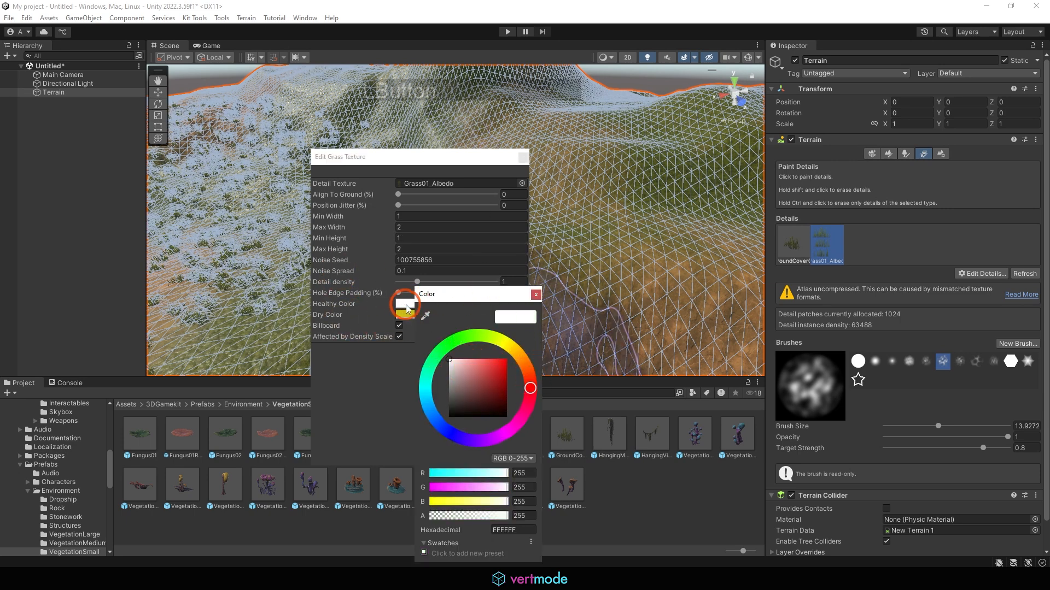
left_click_drag(460, 412, 402, 376)
Step: Set the grass texture's dry color to bright red and apply the changes
left_click(405, 315)
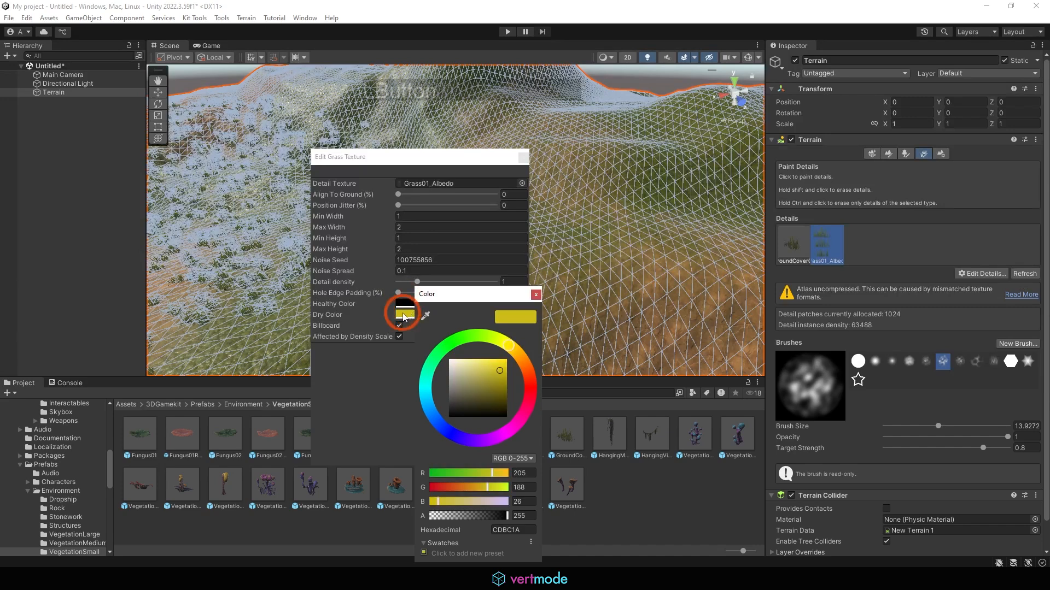
left_click_drag(529, 373, 531, 389)
left_click(350, 396)
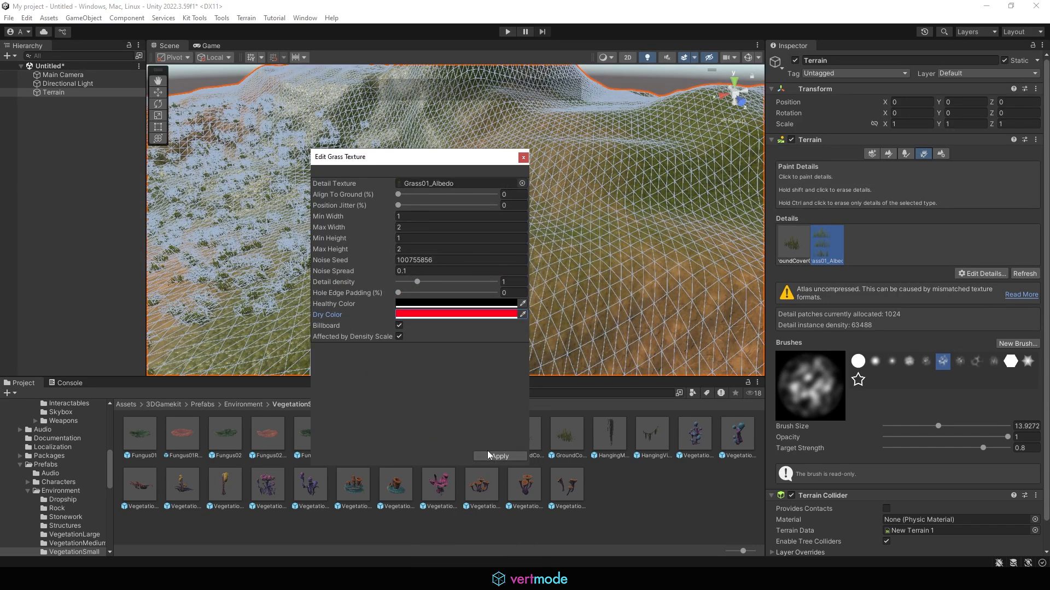
left_click(497, 462)
Step: Try a stroke of recolored Grass01_Albedo on the open slope, inspect it up close, and undo it with GroundCover03 reselected
left_click_drag(616, 246, 609, 278)
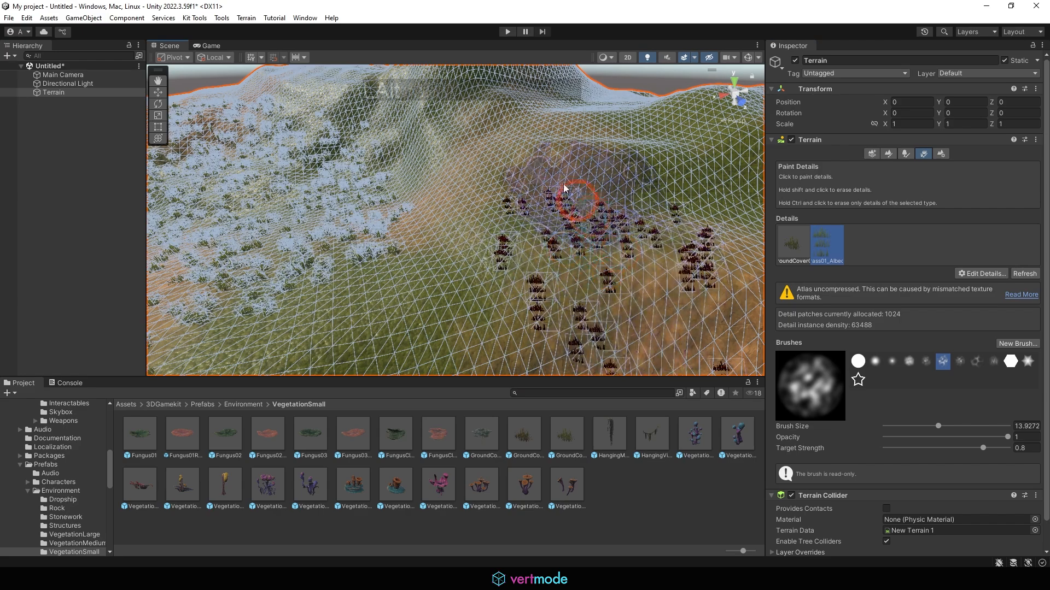
left_click_drag(565, 191, 474, 145, "alt")
mouse_move(474, 145)
right_mouse_down("alt")
mouse_move(566, 145)
mouse_move(724, 234)
right_mouse_up("alt")
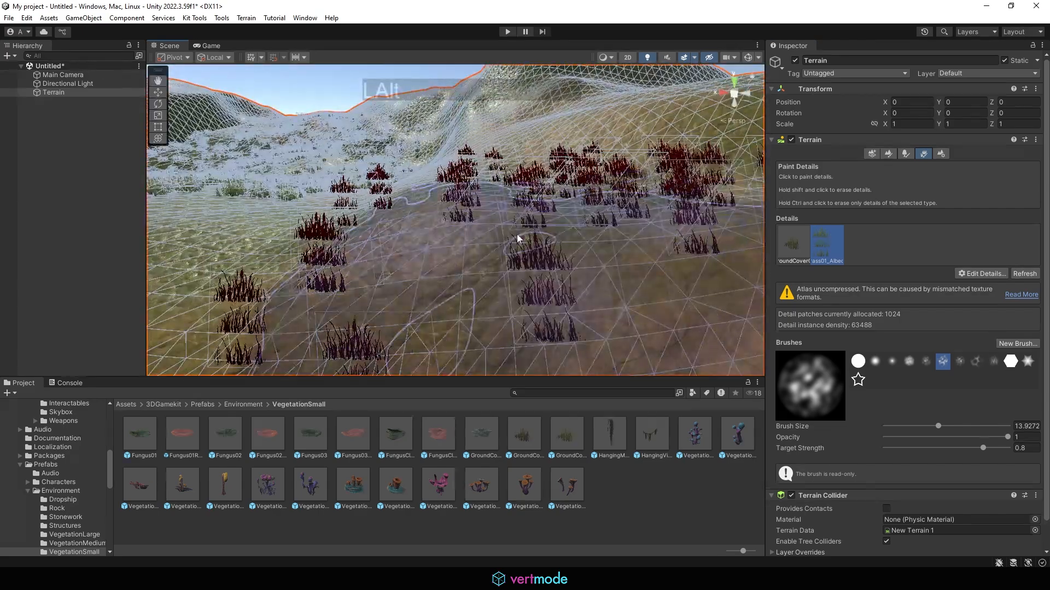
mouse_move(517, 237)
left_mouse_down("alt")
mouse_move(630, 247)
mouse_move(614, 207)
mouse_move(663, 180)
mouse_move(528, 165)
left_mouse_up("alt")
middle_click_drag(528, 167, 584, 134, "alt")
left_click_drag(583, 134, 531, 89, "alt")
mouse_move(529, 89)
right_mouse_down("alt")
mouse_move(722, 260)
mouse_move(651, 235)
right_mouse_up("alt")
left_click(794, 245)
key("ctrl+z")
left_click(645, 243)
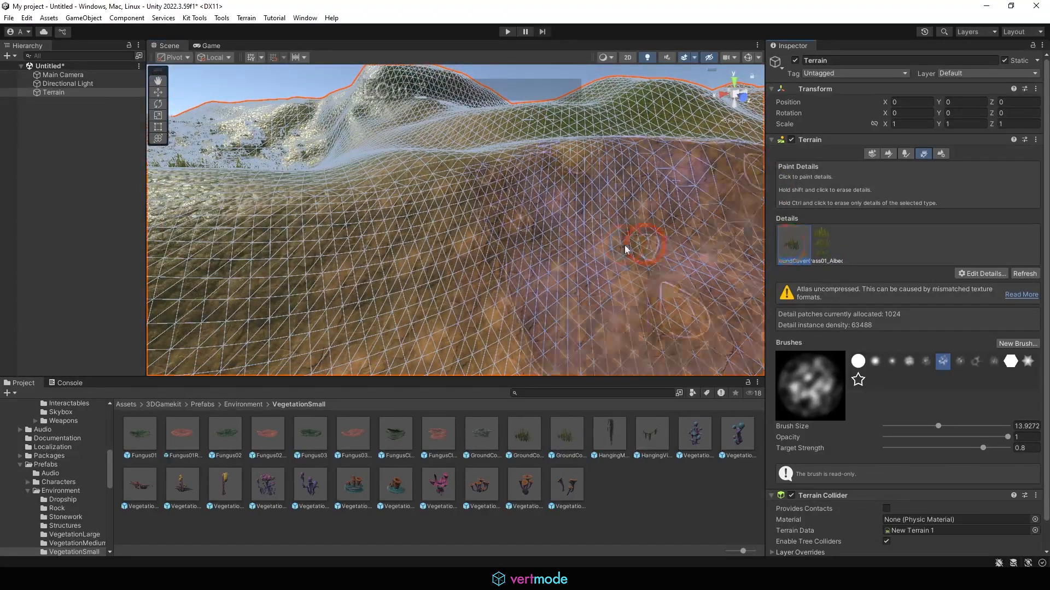
Step: Review the GroundCover03 detail mesh settings without changing them, and reselect the Grass01_Albedo detail
left_click(975, 272)
left_click(983, 300)
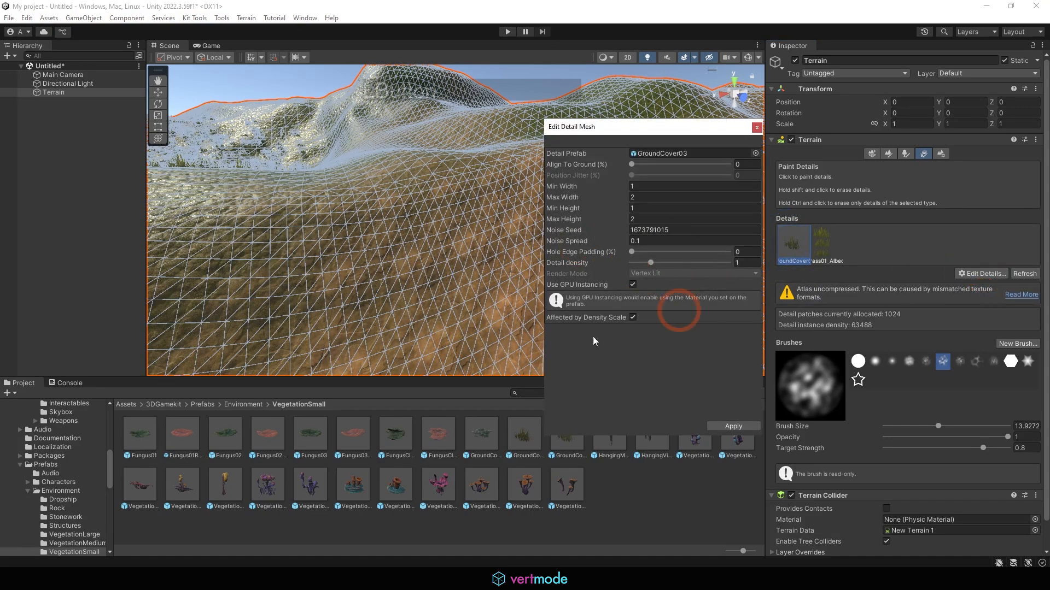
left_click(759, 128)
left_click(814, 248)
left_click_drag(465, 235, 683, 208, "alt")
left_click(810, 229)
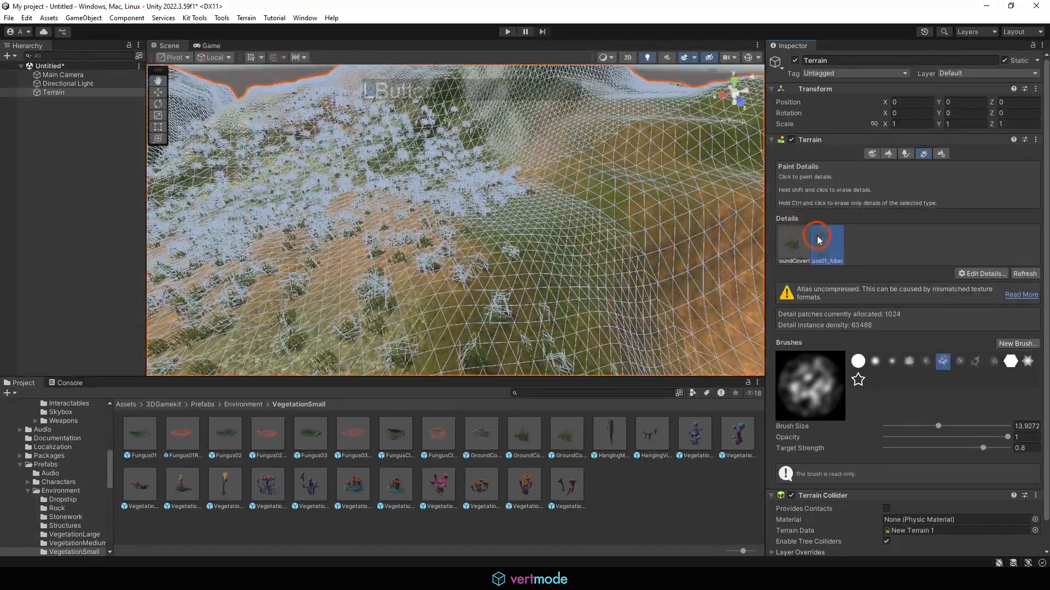
left_click(963, 273)
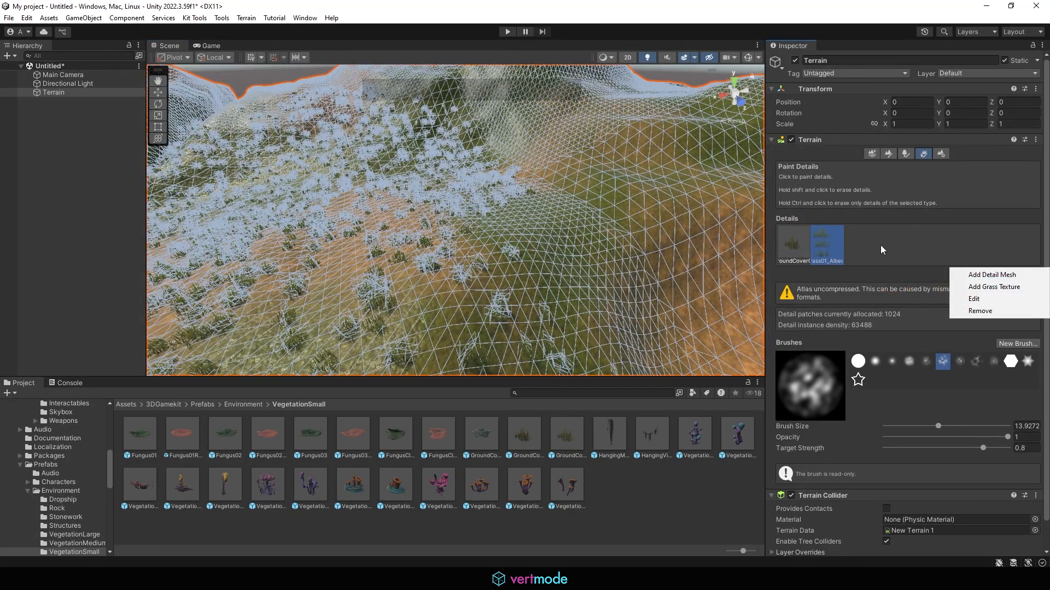
Step: Examine the whole terrain with its painted trees, grass and hills from several angles and distances
right_click_drag(349, 228, 262, 180, "alt")
middle_click_drag(263, 180, 534, 174, "alt")
right_click_drag(535, 173, 447, 160, "alt")
left_click_drag(446, 191, 487, 170, "alt")
right_click_drag(487, 170, 546, 180, "alt")
middle_click_drag(547, 180, 562, 155, "alt")
right_click_drag(562, 155, 456, 175, "alt")
left_click_drag(456, 175, 421, 223, "alt")
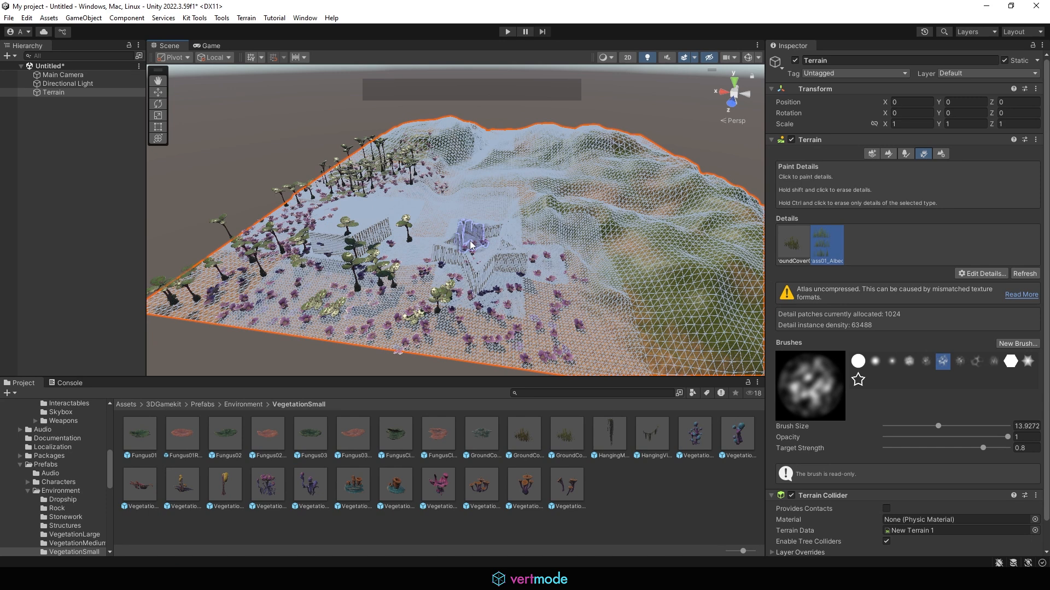
Step: Switch the terrain from tree painting to the Create Neighbor Terrains tool
left_click(895, 155)
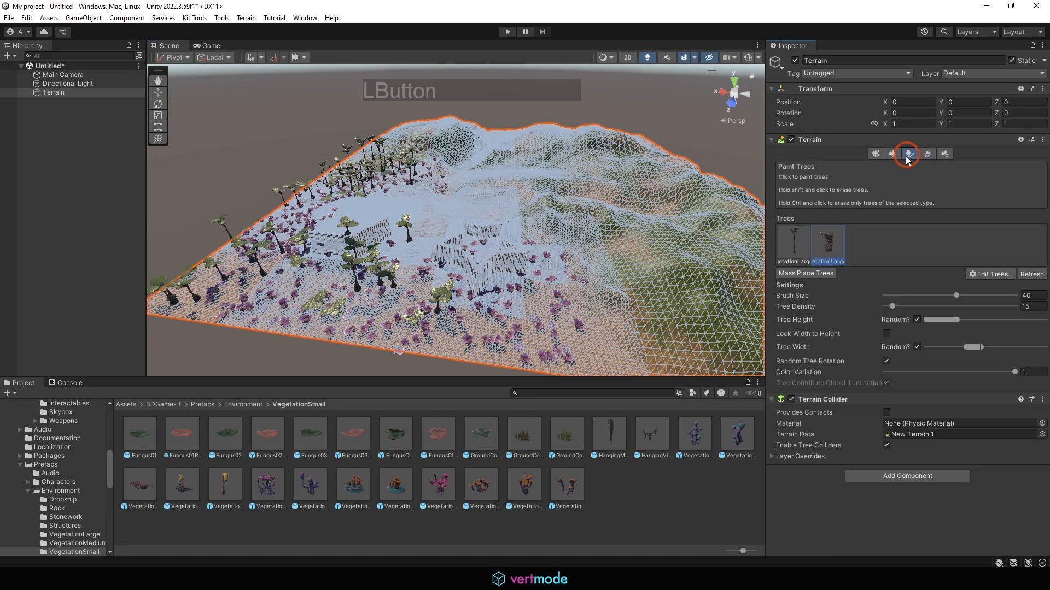
left_click(879, 154)
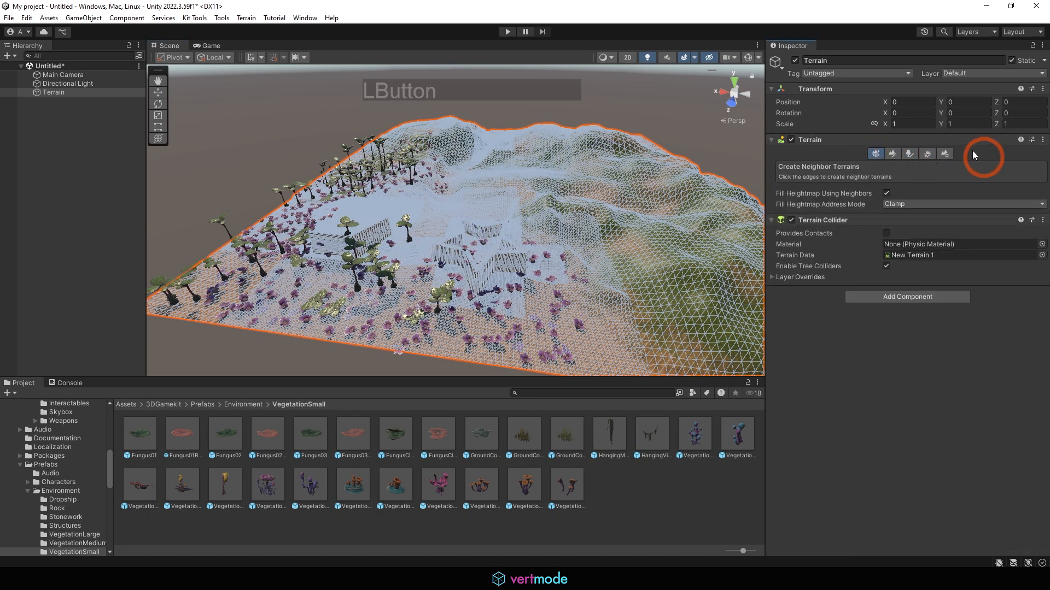
Step: Open the sandbox2 scene from the project's Scenes folder, discarding the unsaved changes in the untitled scene
left_click(929, 154)
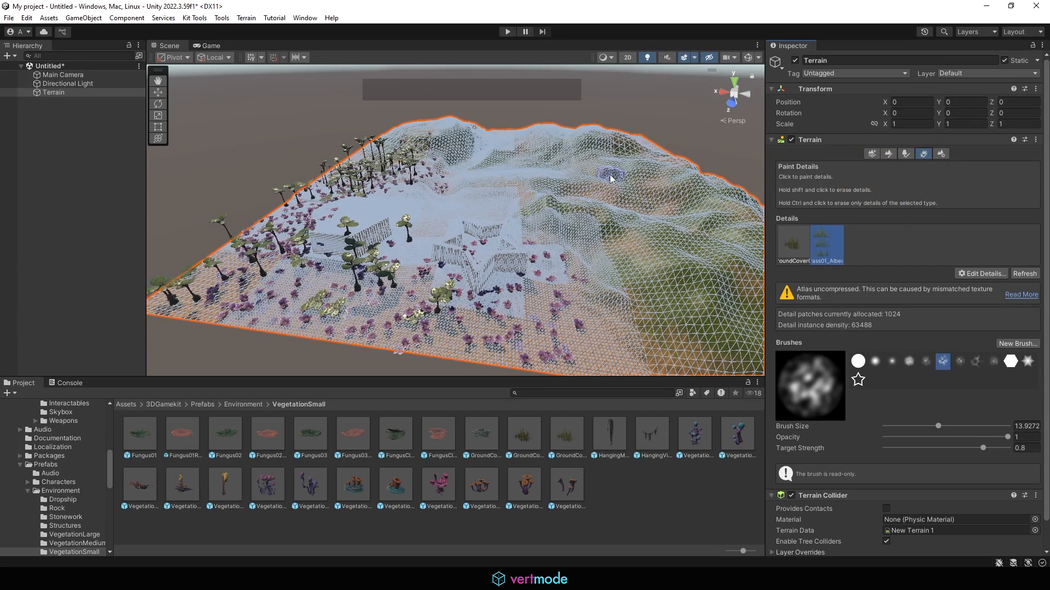
left_click_drag(601, 175, 446, 202, "alt")
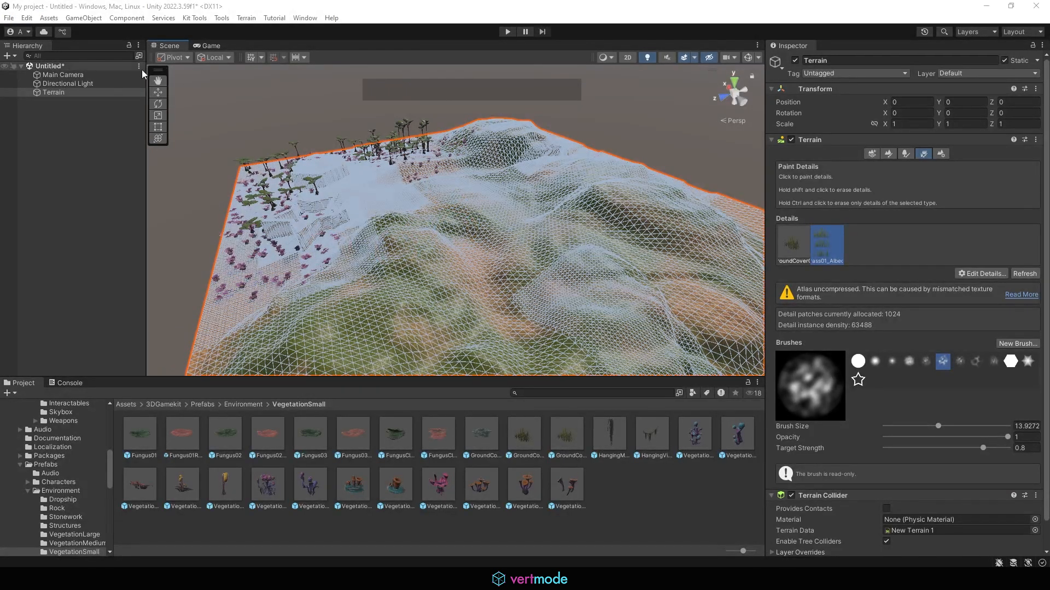
left_click(9, 18)
left_click(363, 127)
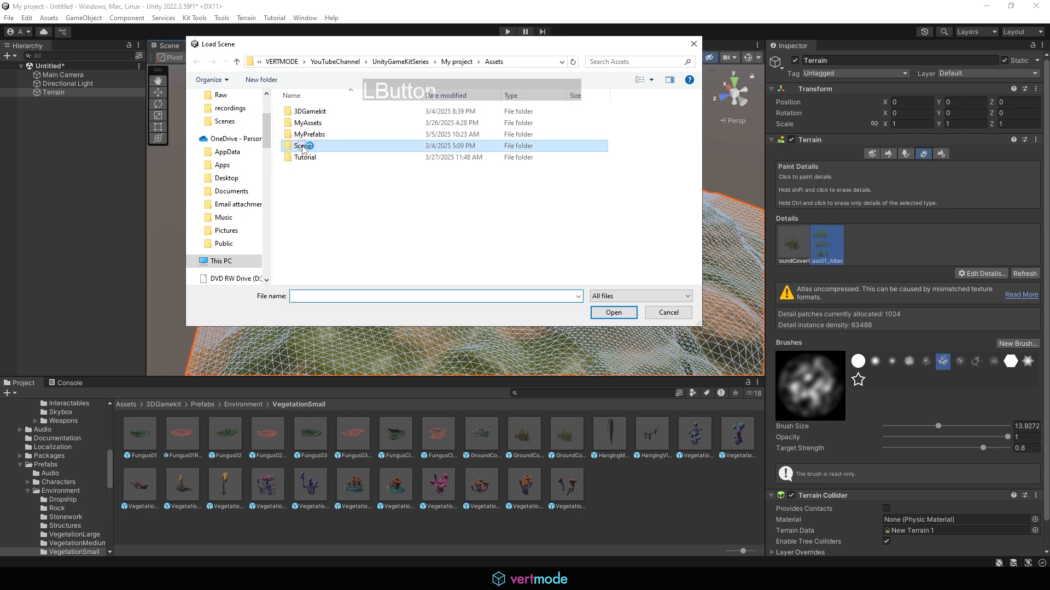
left_click(377, 158)
left_click(341, 145)
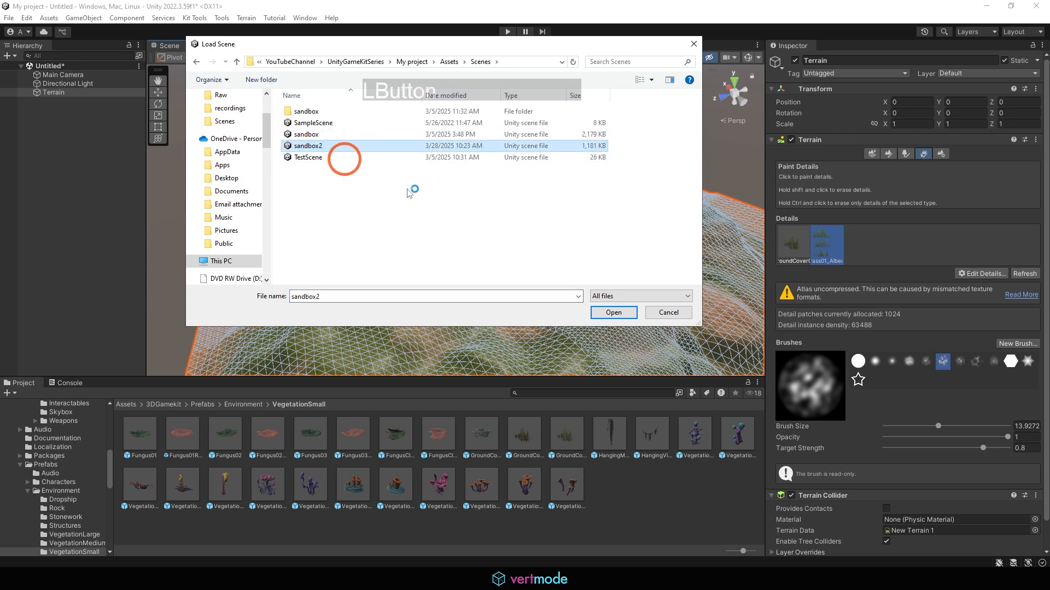
left_click(647, 313)
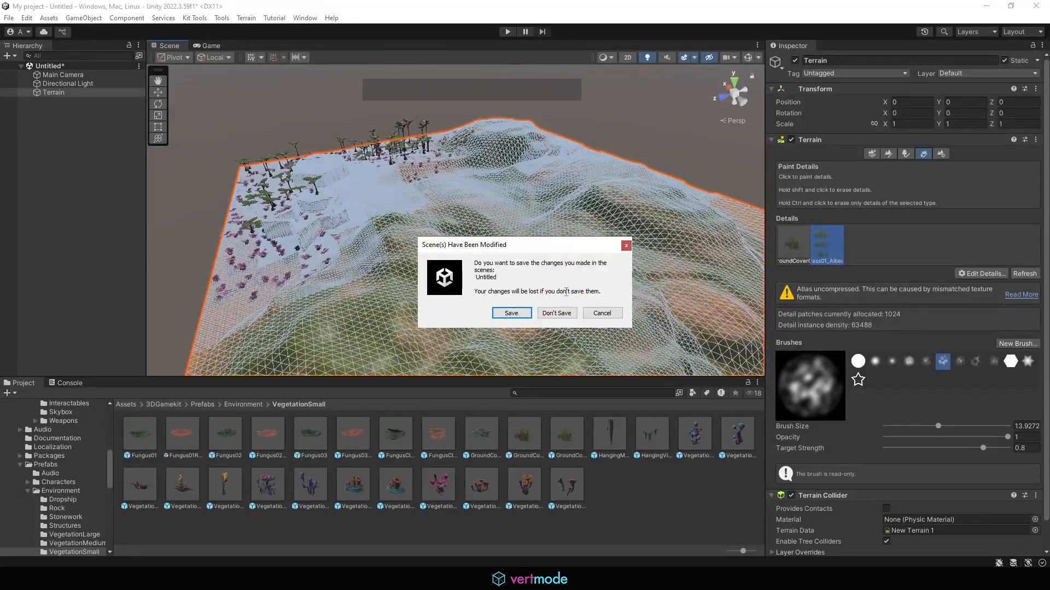
left_click(550, 312)
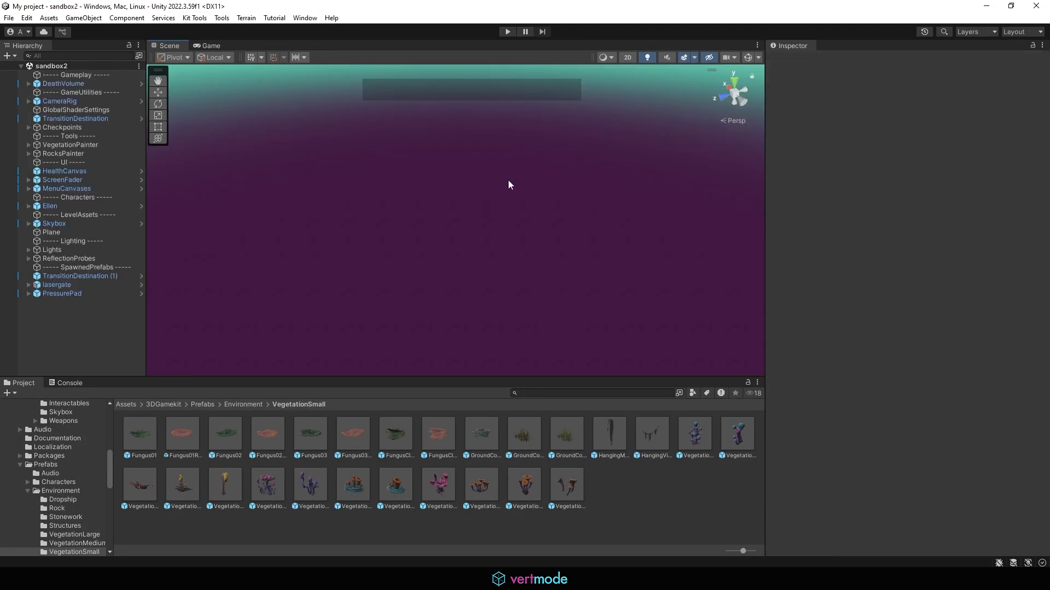
Step: Locate the ground Plane by framing DeathVolume first, and frame the plane up close in the scene
left_click(60, 84)
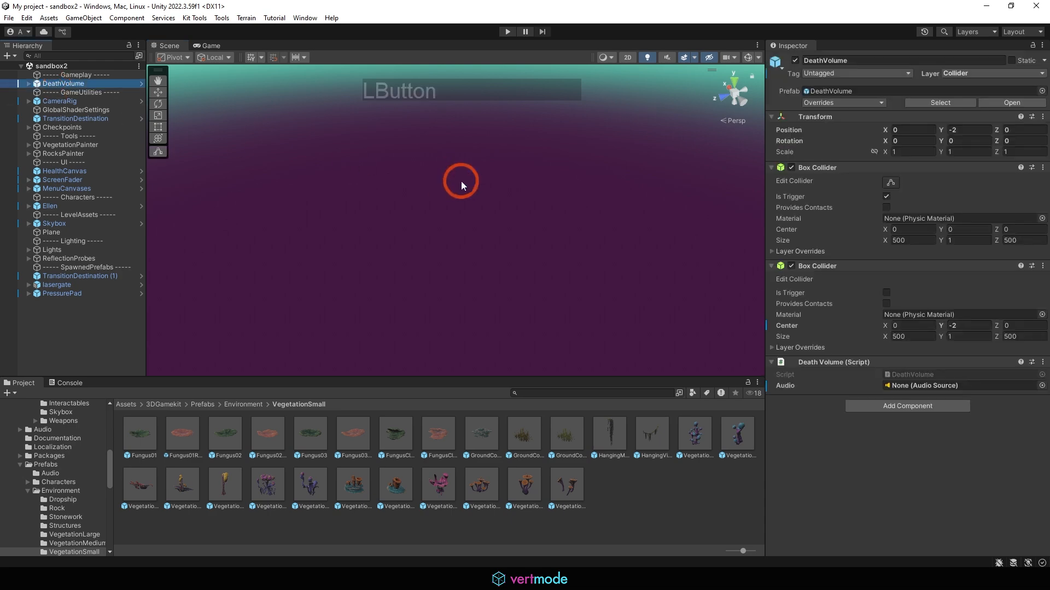
key("f")
left_click_drag(391, 247, 729, 170, "alt")
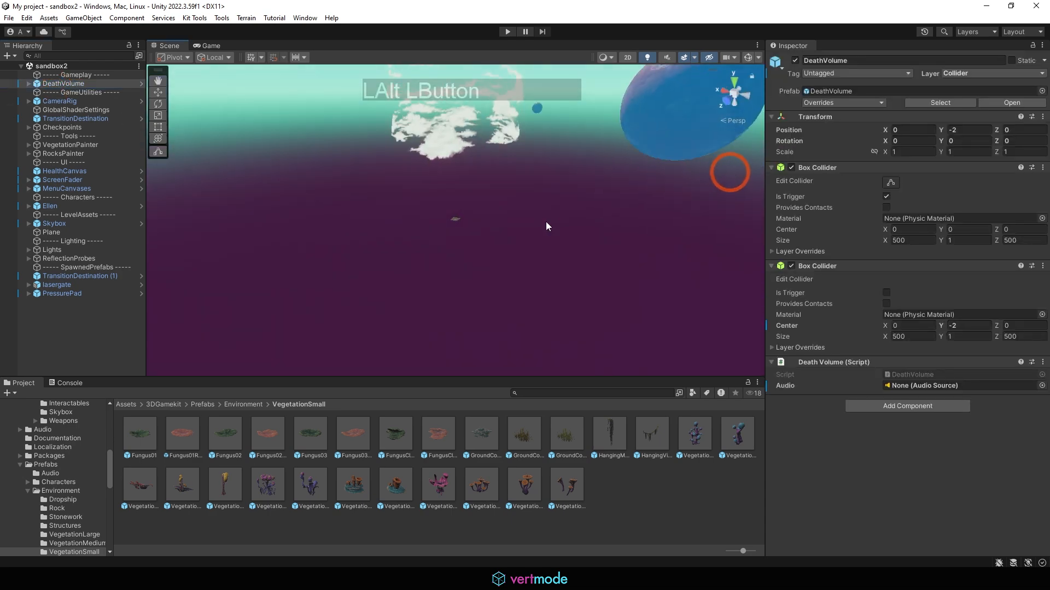
left_click(453, 215)
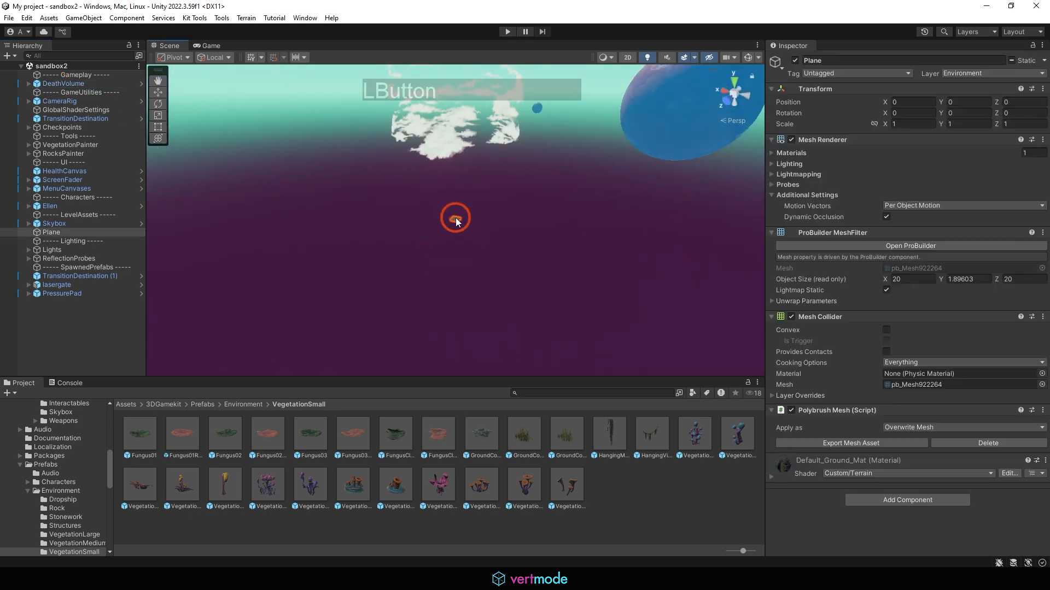
key("f")
scroll(479, 221, "up", 6, "alt")
Step: Examine the ground plane with the laser gate, character and pressure pad from several angles and distances
left_click_drag(481, 221, 305, 205, "alt")
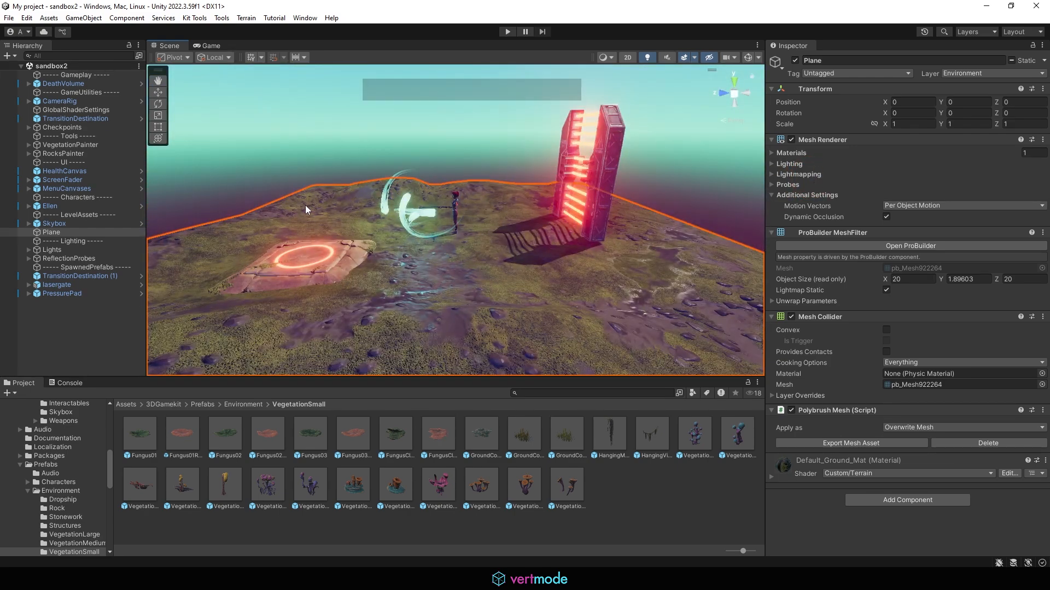
middle_click_drag(440, 171, 375, 224, "alt")
left_click_drag(376, 224, 620, 149, "alt")
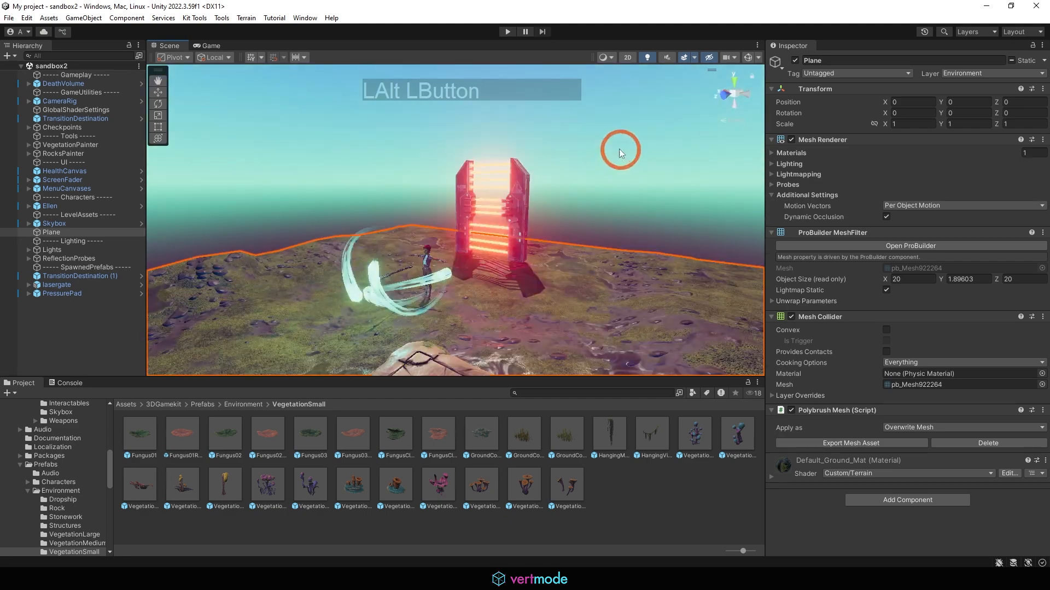
right_click_drag(621, 150, 813, 241, "alt")
left_click_drag(464, 219, 648, 284, "alt")
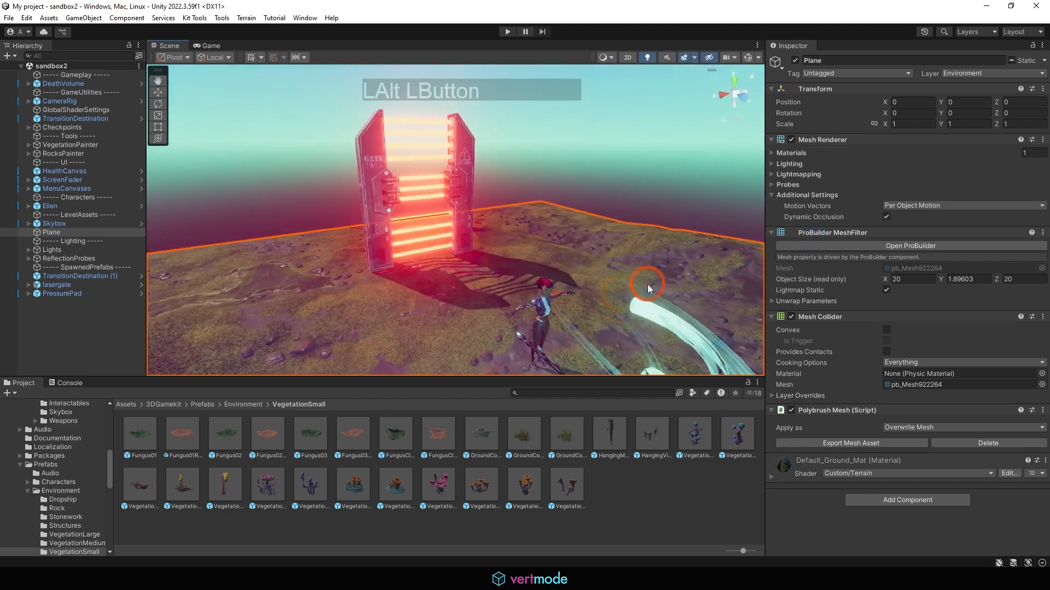
right_click_drag(588, 277, 376, 261, "alt")
middle_click_drag(376, 261, 543, 191, "alt")
right_click_drag(543, 192, 339, 244, "alt")
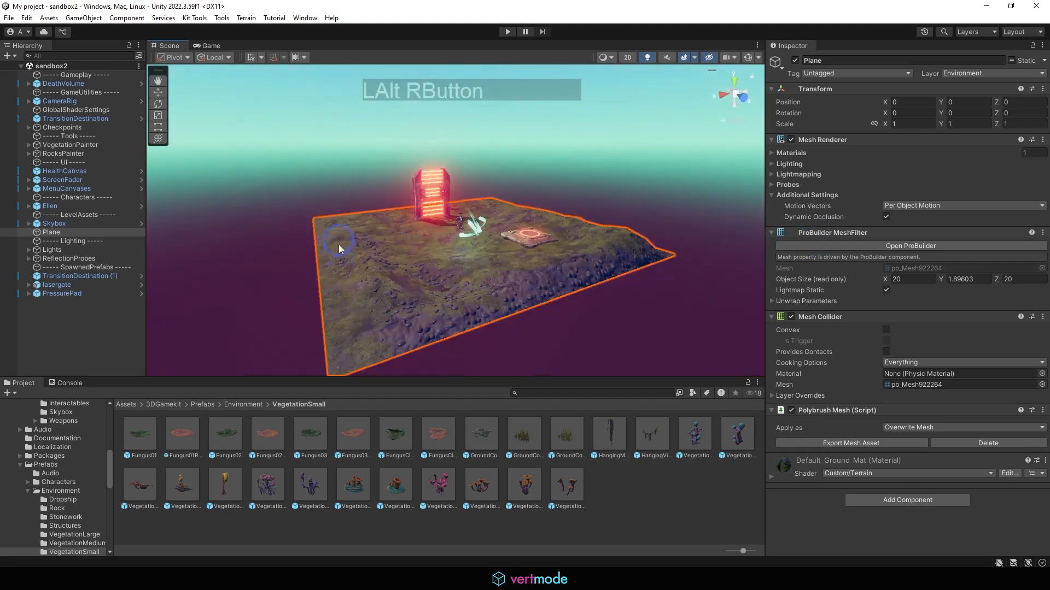
left_click_drag(339, 244, 272, 280, "alt")
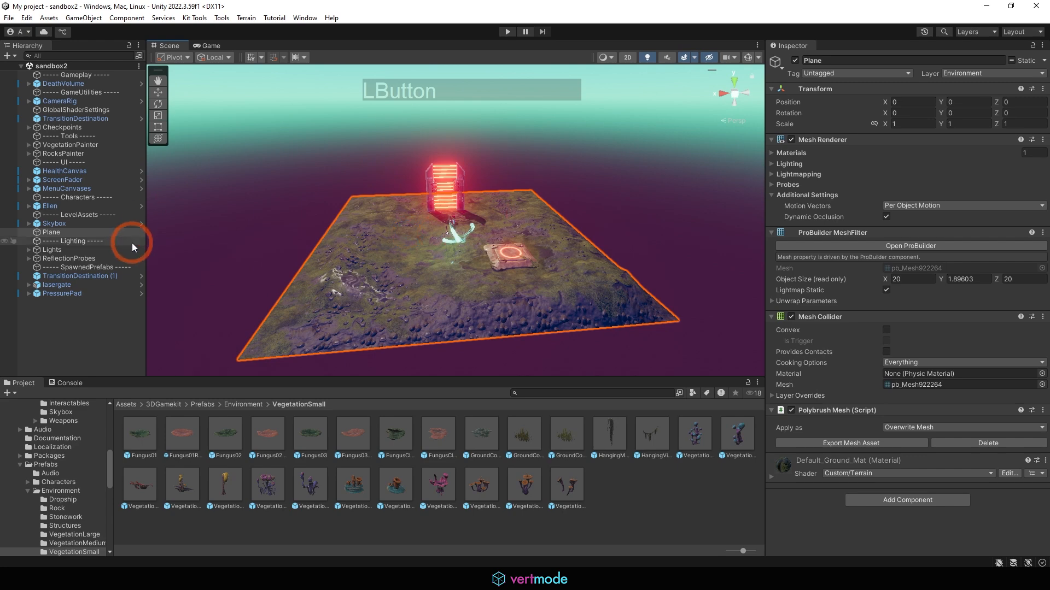
Step: Deactivate the ground Plane and add a new 3D Terrain object to the sandbox2 scene
left_click(55, 231)
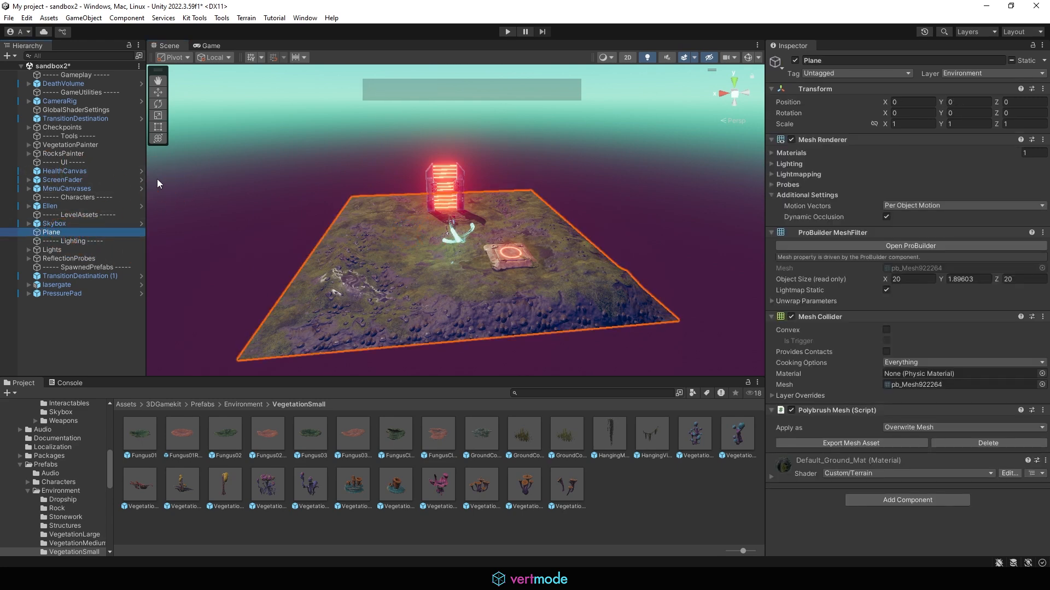
left_click(794, 61)
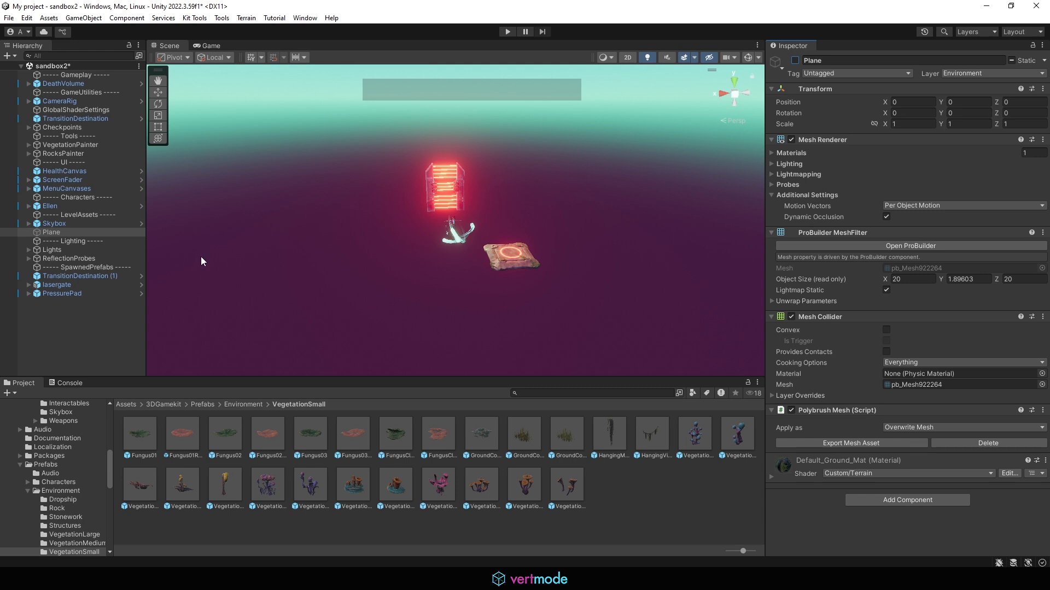
left_click(83, 18)
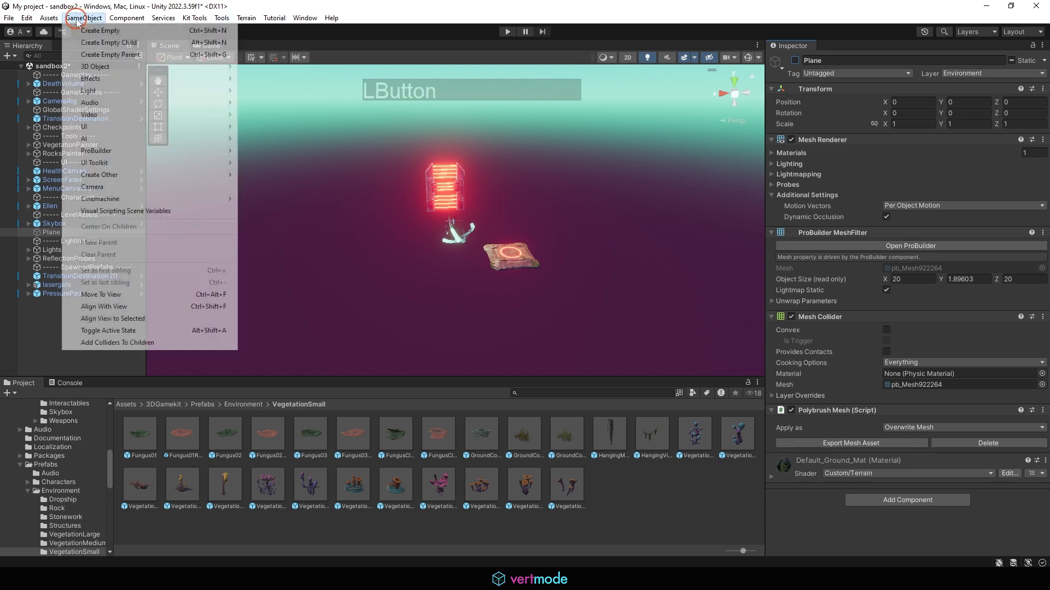
mouse_move(219, 66)
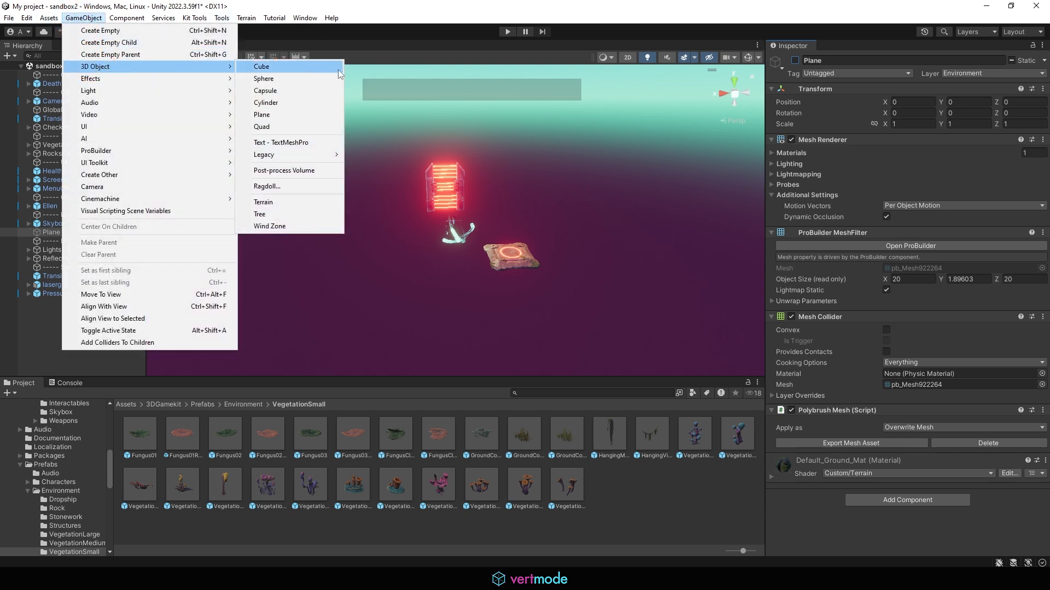
left_click(293, 202)
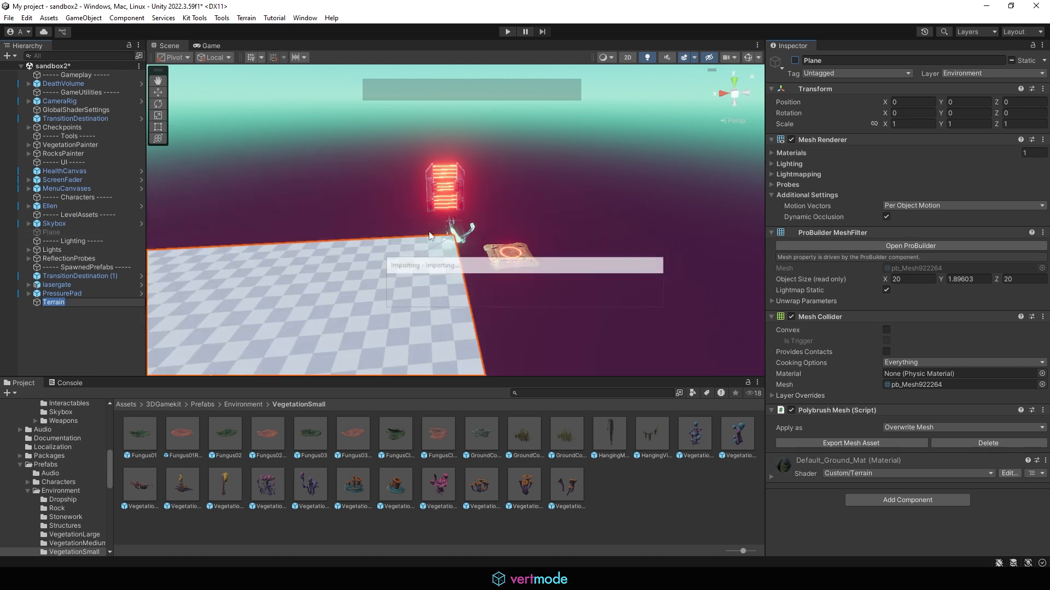
left_click(245, 20)
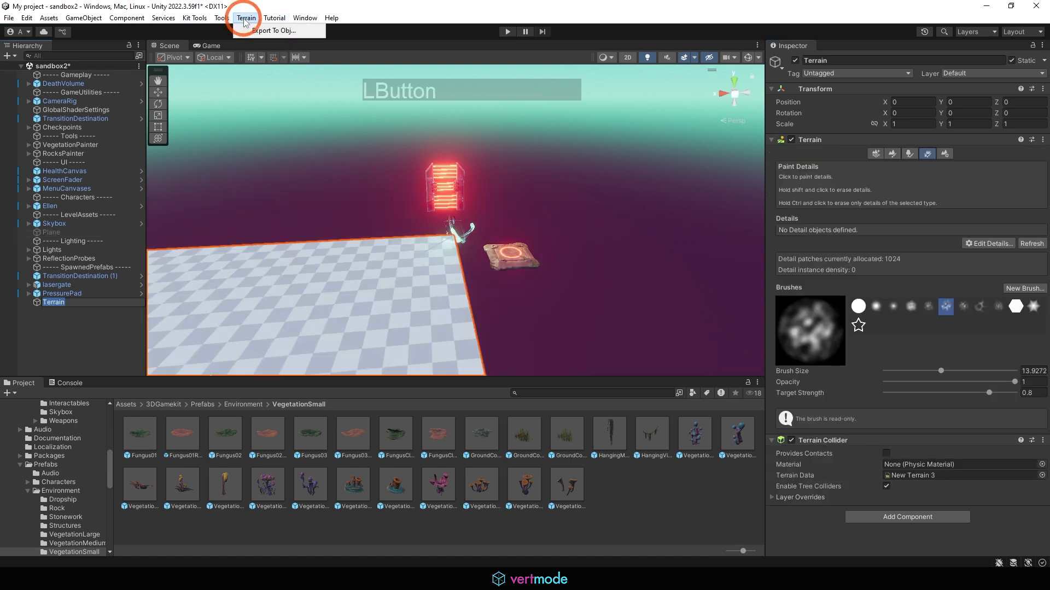
left_click(423, 14)
Step: Move the new terrain to about X -432, Z -452 so that it extends under the gate, character and pressure pad
right_click_drag(440, 257, 361, 230, "alt")
left_click_drag(361, 229, 218, 230, "alt")
right_click_drag(596, 190, 235, 185, "alt")
right_click_drag(481, 184, 361, 188, "alt")
middle_click_drag(361, 188, 445, 176, "alt")
left_click_drag(445, 177, 403, 214, "alt")
mouse_move(403, 214)
right_mouse_down("alt")
mouse_move(465, 195)
mouse_move(403, 195)
mouse_move(563, 235)
mouse_move(345, 229)
right_mouse_up("alt")
key("w")
left_click_drag(489, 224, 583, 194, "alt")
left_click_drag(549, 163, 482, 205)
key("f")
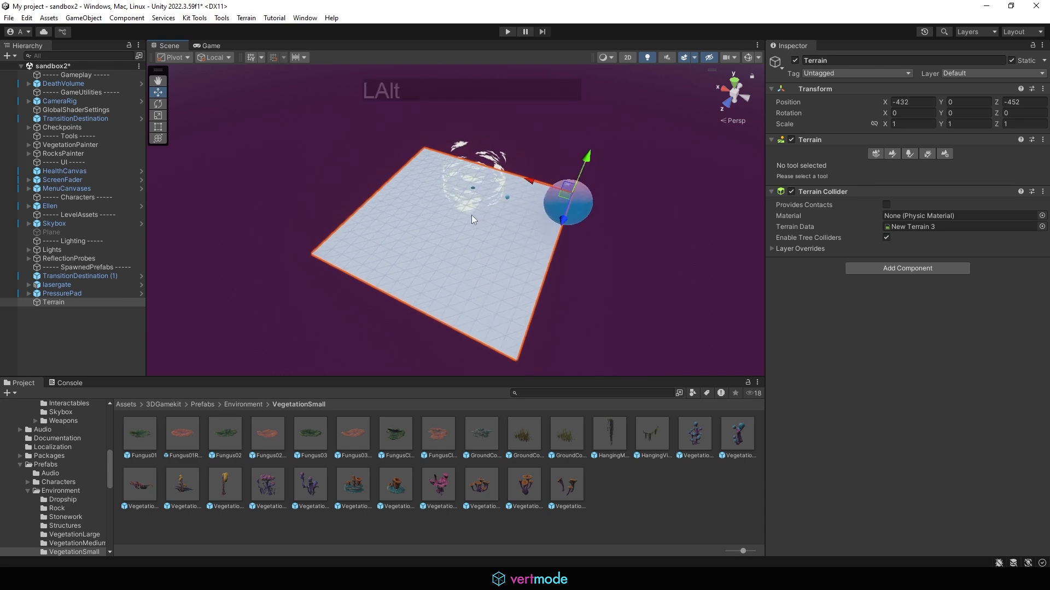
Step: Frame the Ellen character and examine how she, the laser gate and the pressure pad stand on the terrain
right_click_drag(471, 215, 621, 230, "alt")
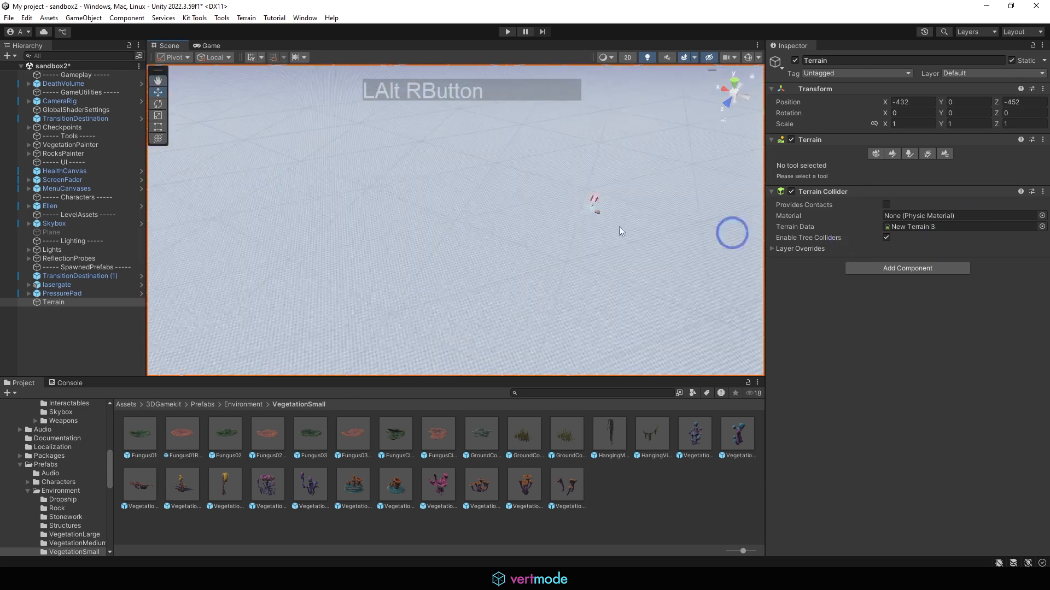
left_click(595, 206)
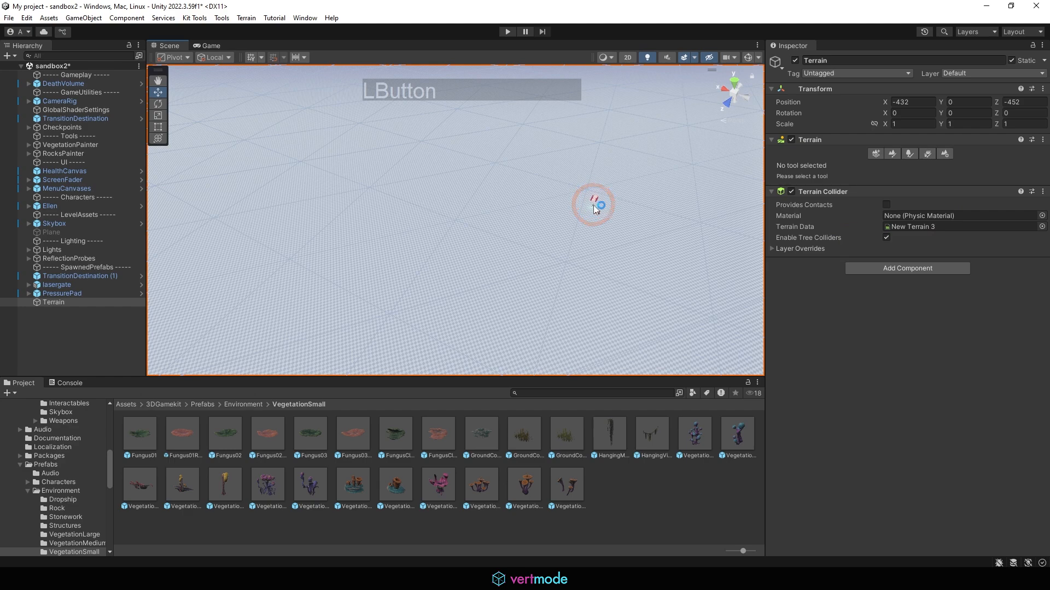
left_click(593, 205)
key("f")
left_click_drag(593, 217, 473, 114, "alt")
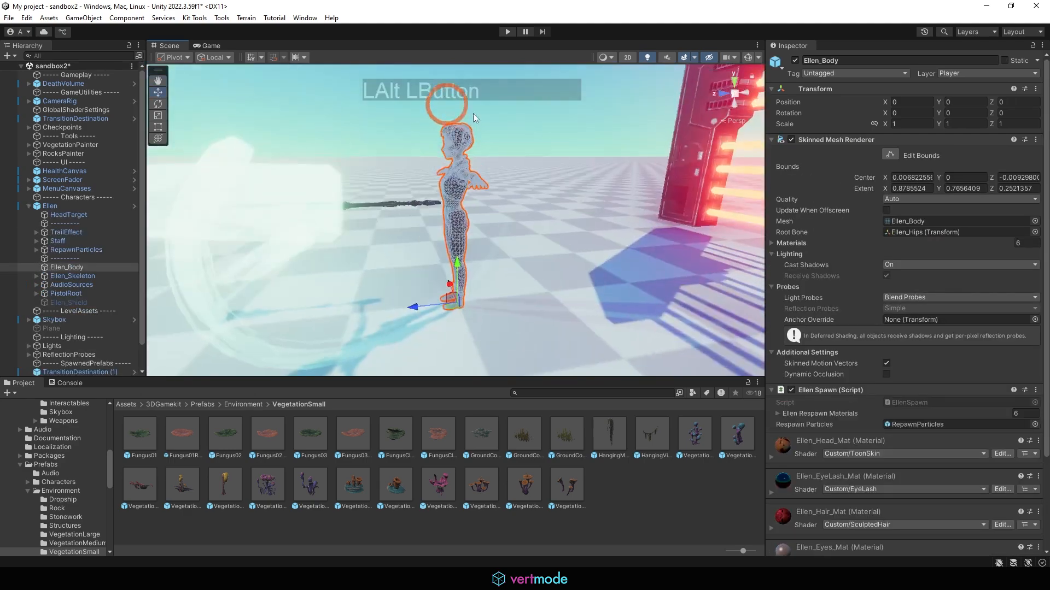
left_click(507, 133)
left_click(634, 137)
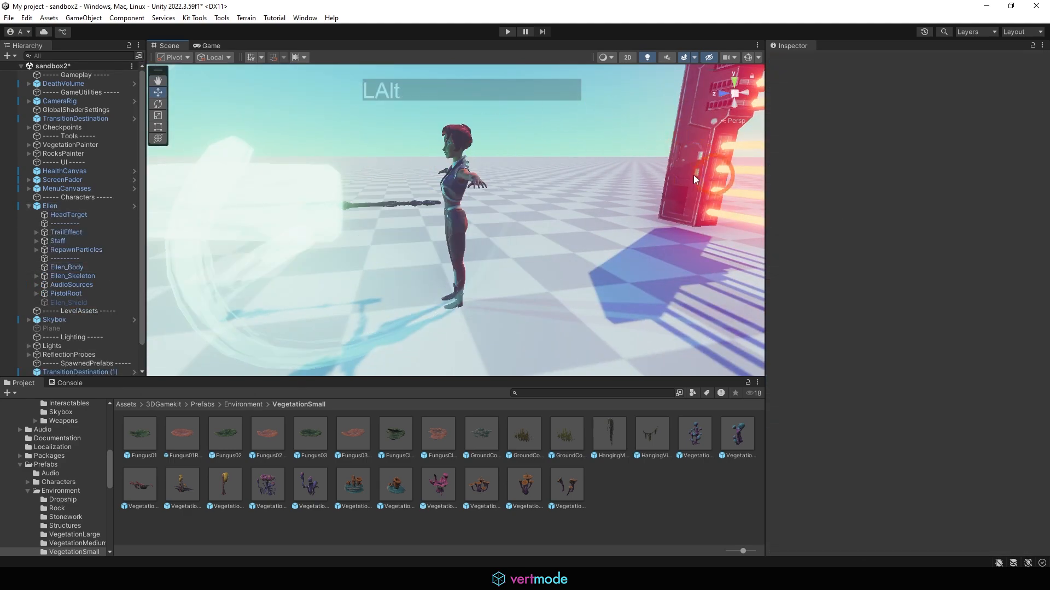
right_click_drag(693, 175, 421, 194, "alt")
left_click_drag(421, 194, 667, 204, "alt")
right_click_drag(668, 204, 534, 152, "alt")
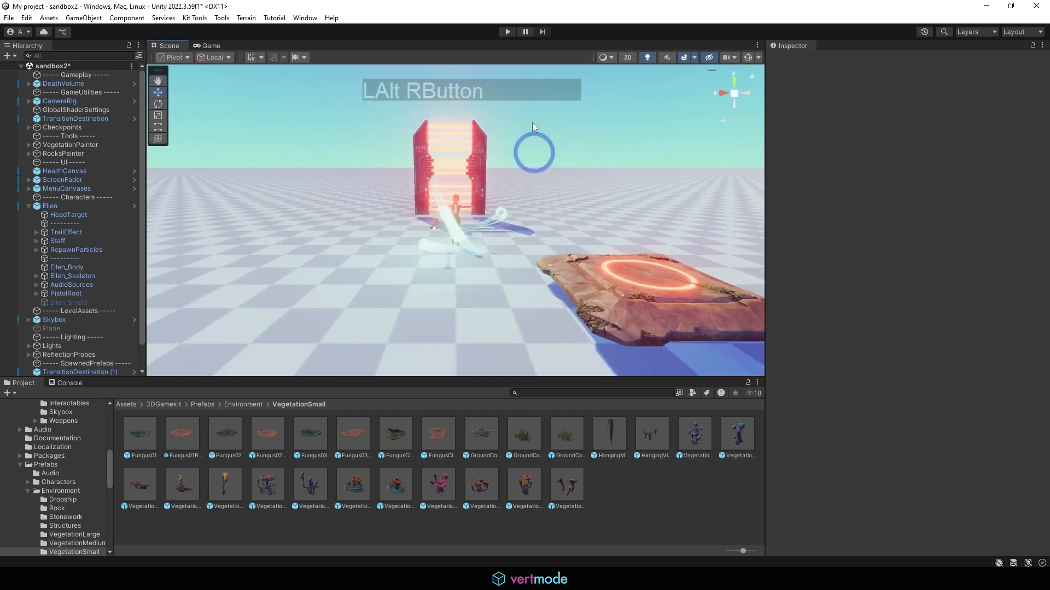
Step: Play-test the scene to check whether Ellen stands on the new terrain, and stop play mode
left_click(508, 32)
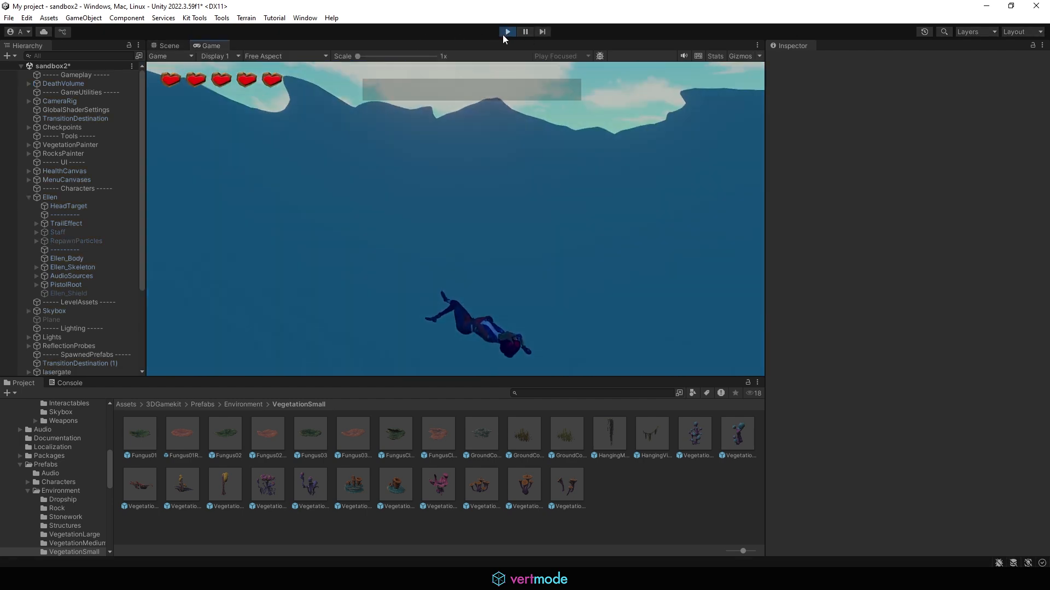
left_click(506, 34)
left_click(309, 204)
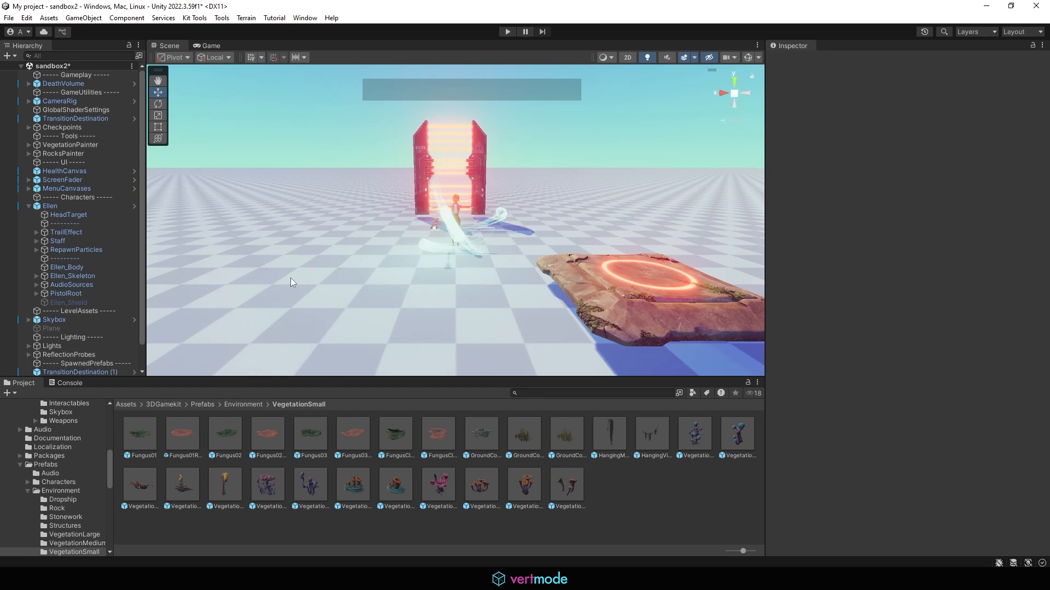
Step: Assign the terrain to the Environment layer
left_click(307, 261)
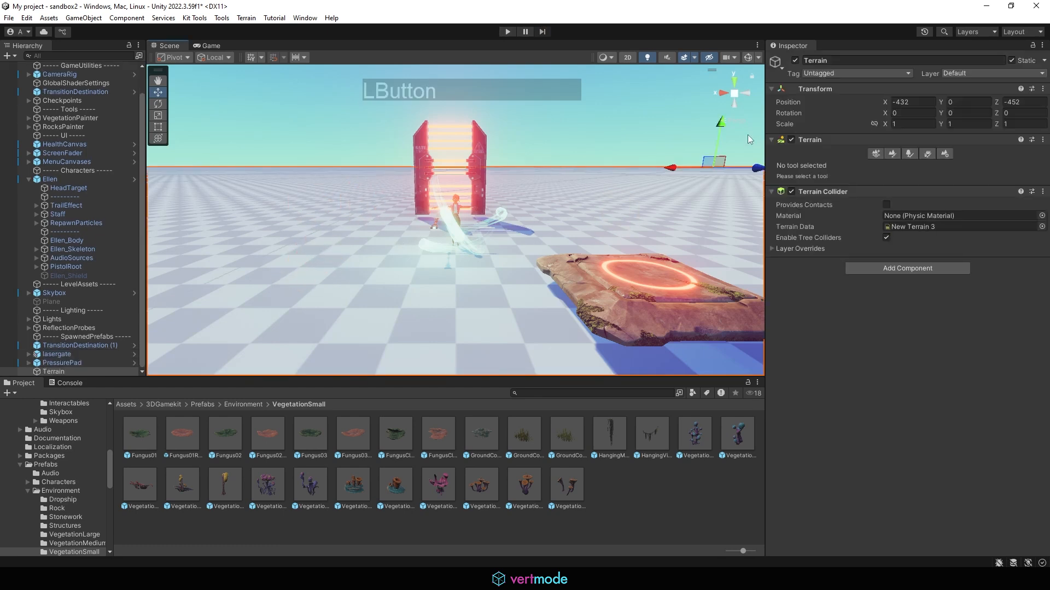
left_click(964, 73)
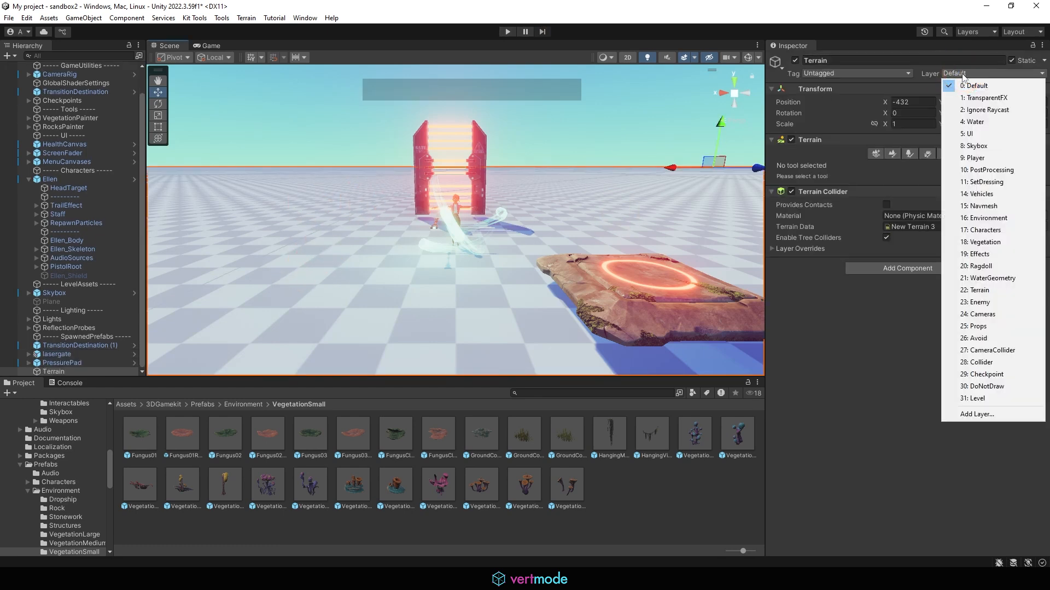
left_click(987, 218)
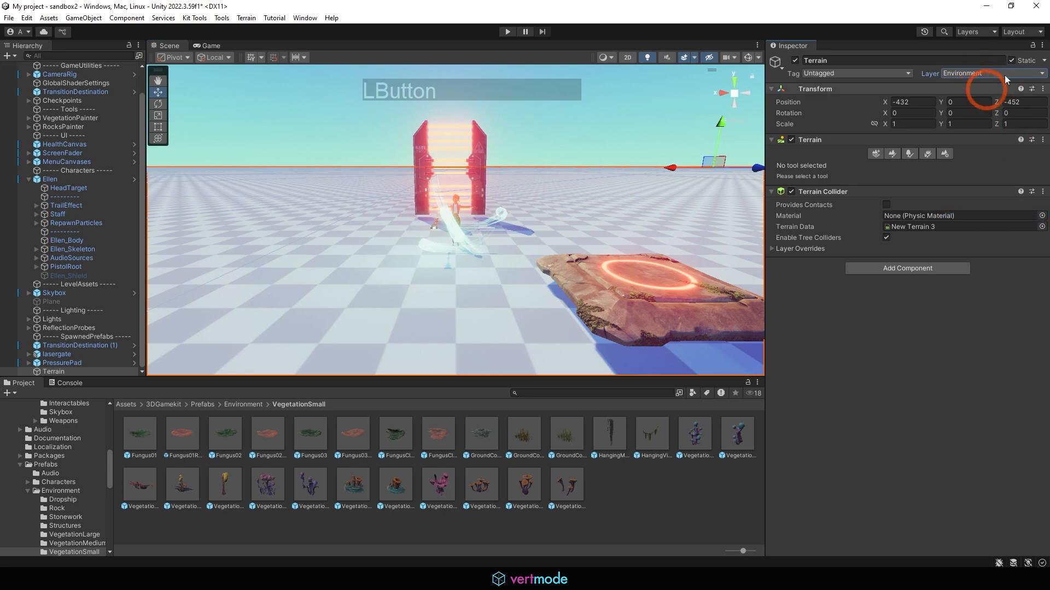
Step: Play-test the scene again, running Ellen across the terrain and past the laser gate
left_click(507, 32)
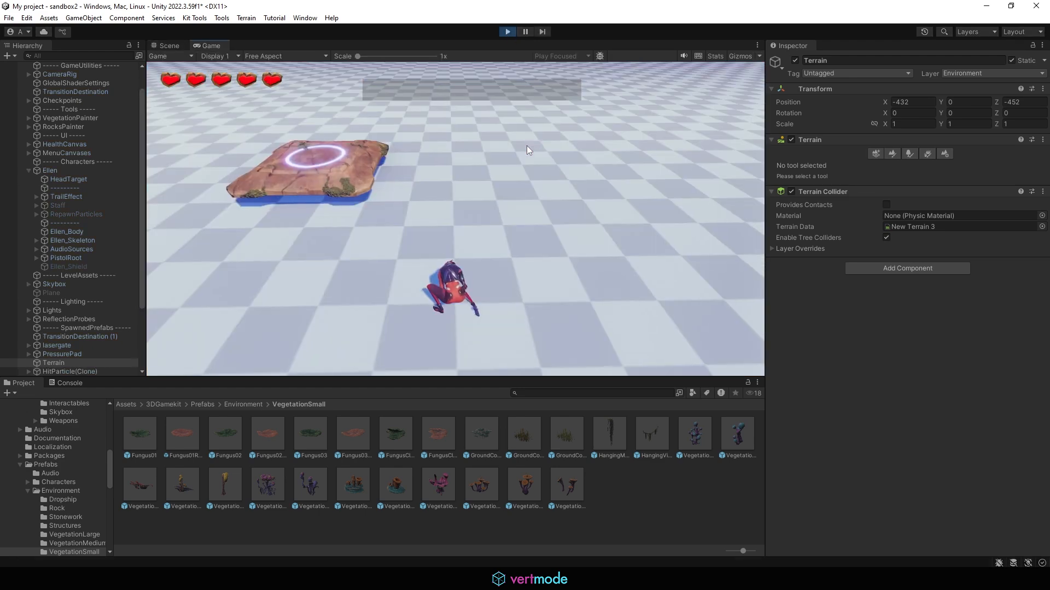
key("w")
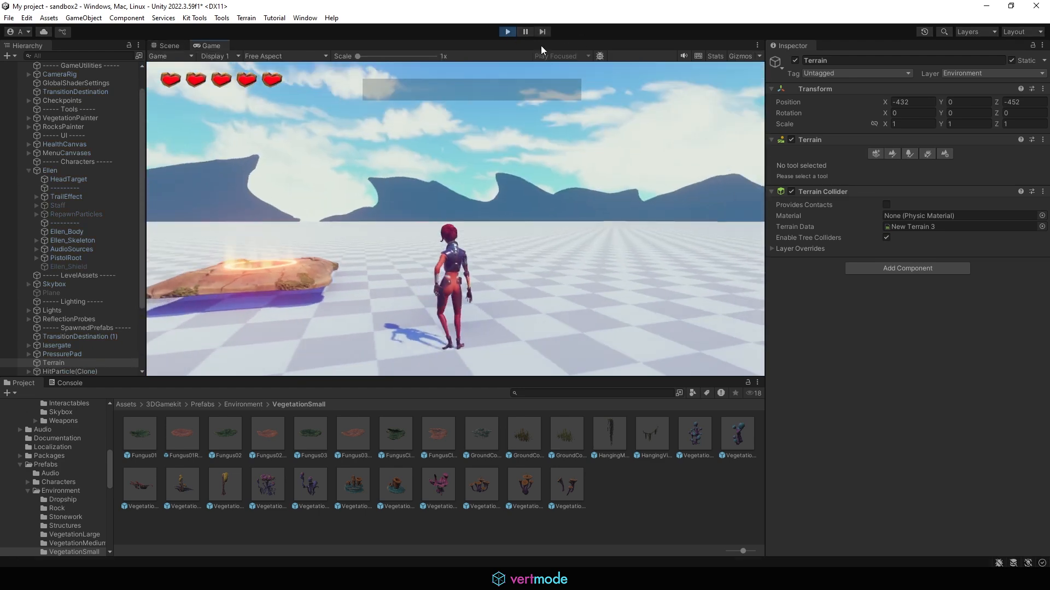
key("d")
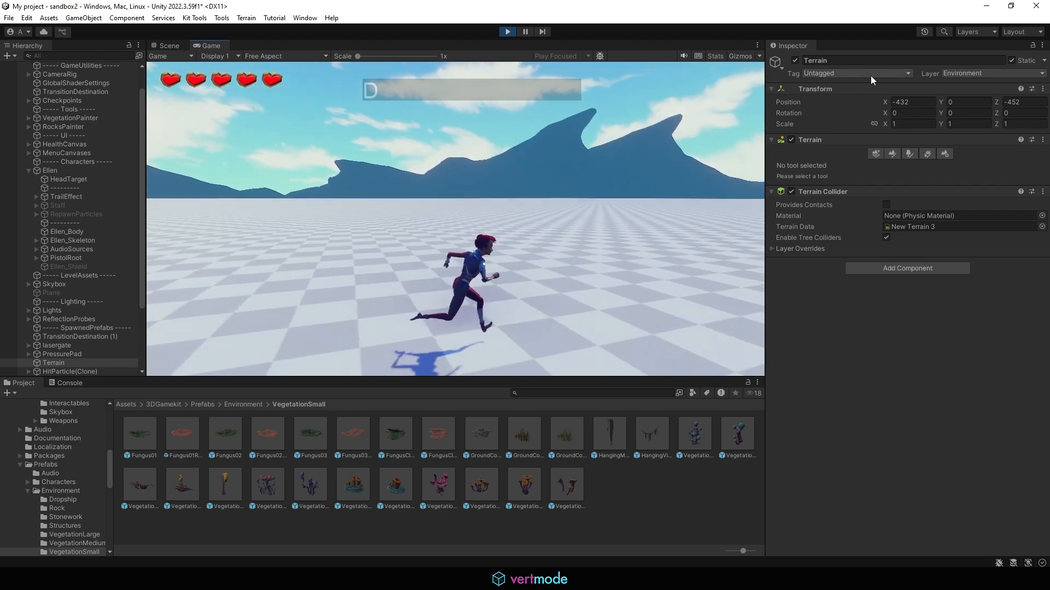
key("s")
key("w")
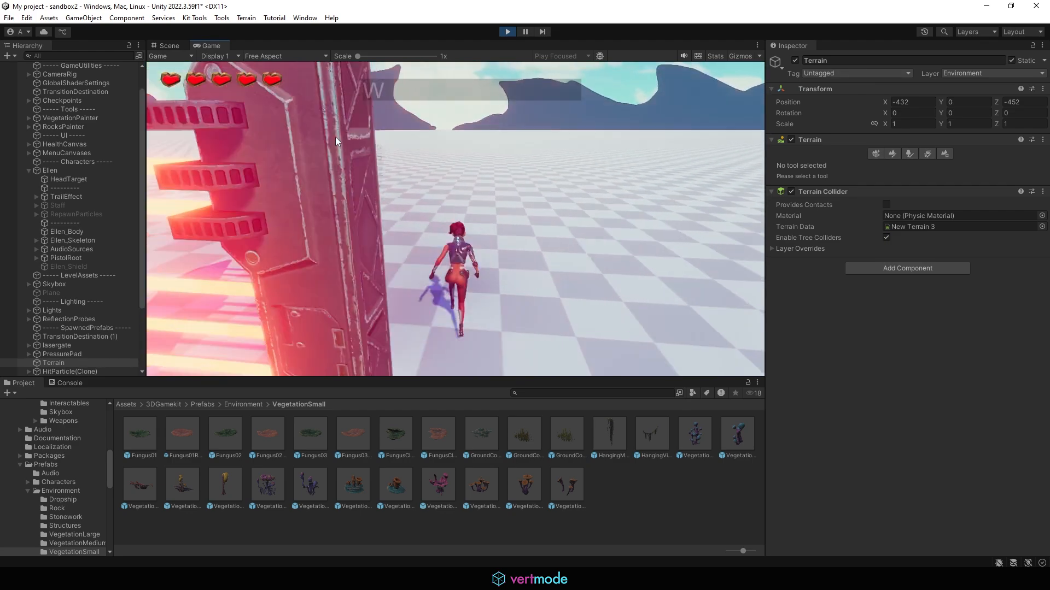
Step: Run and jump Ellen onto the pressure pad and off it again in the play-test, and stop play mode
key("a")
key("space")
key("d")
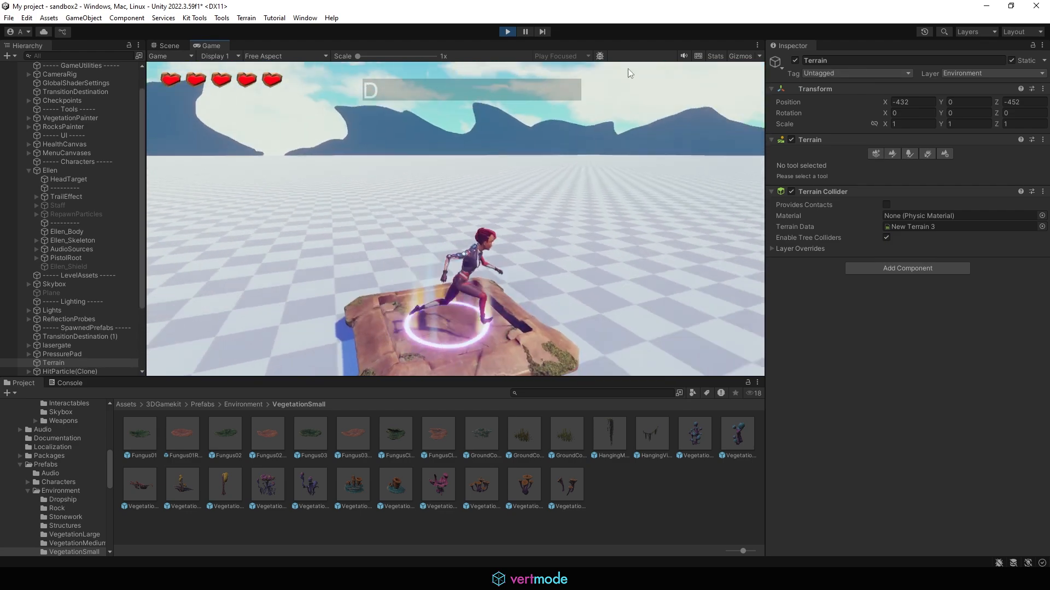
key("w")
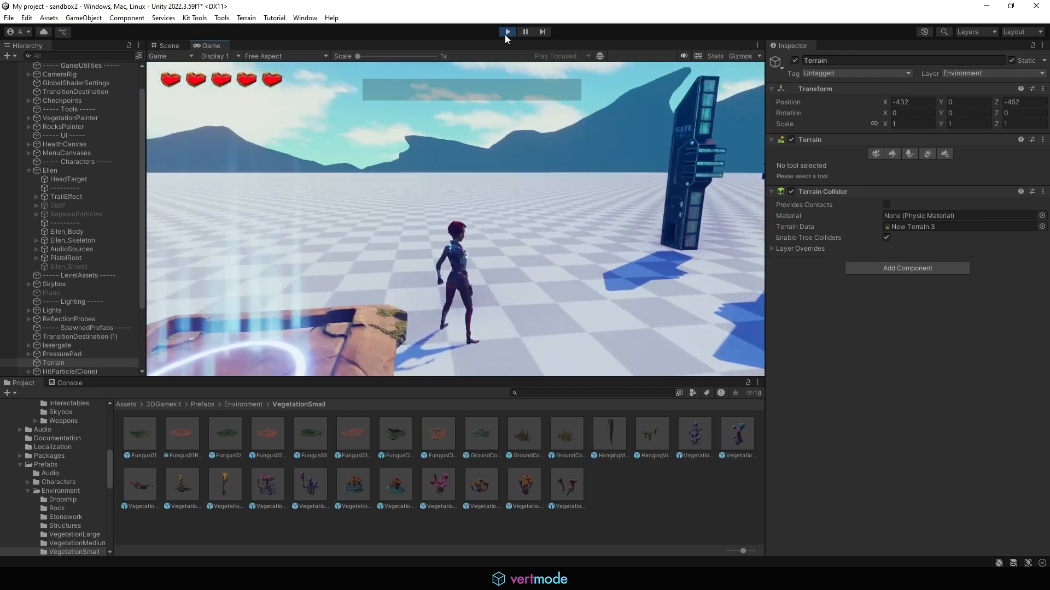
left_click(504, 33)
Step: Lower the pressure pad onto the terrain by setting its Y position to 0
left_click(615, 268)
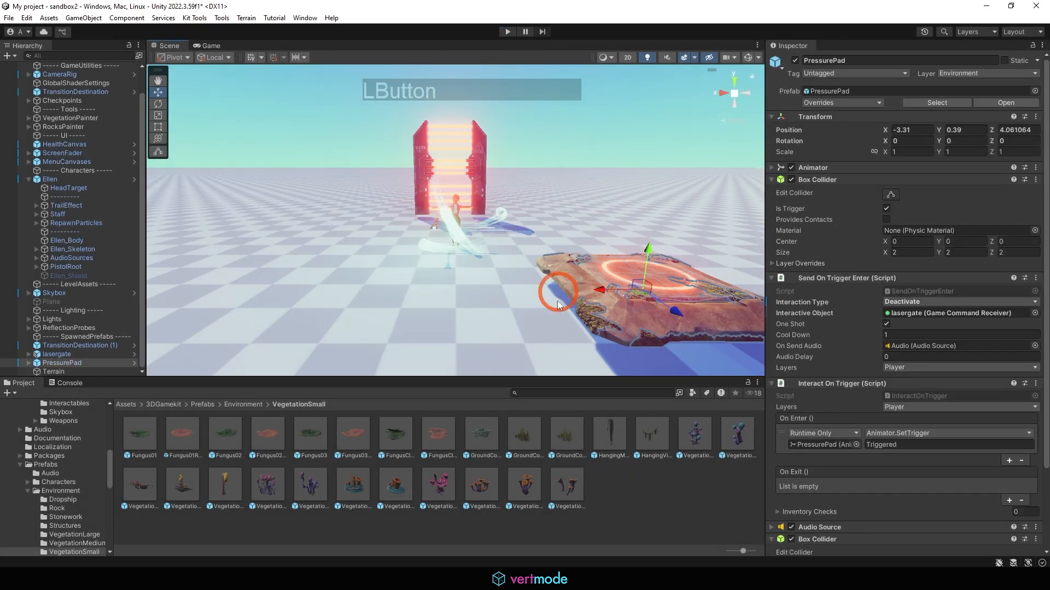
middle_click_drag(743, 205, 574, 181, "alt")
left_click(904, 130)
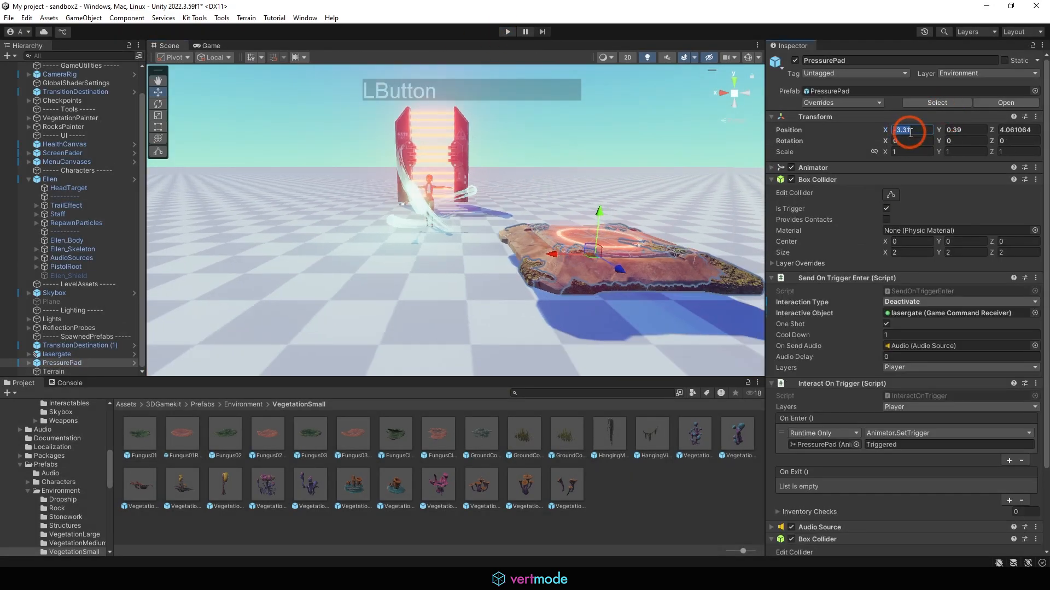
left_click(960, 130)
type("0")
left_click(551, 232)
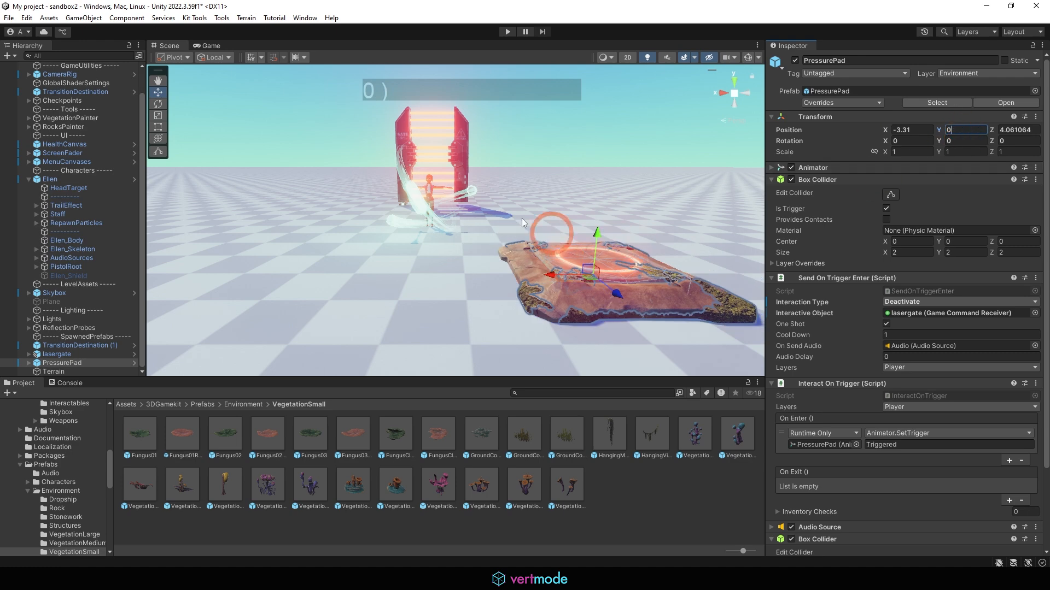
Step: Select the terrain and view its full extent from outside the scene
left_click_drag(448, 244, 651, 276, "alt")
right_click_drag(651, 277, 178, 279, "alt")
left_click_drag(178, 279, 448, 203, "alt")
left_click(314, 225)
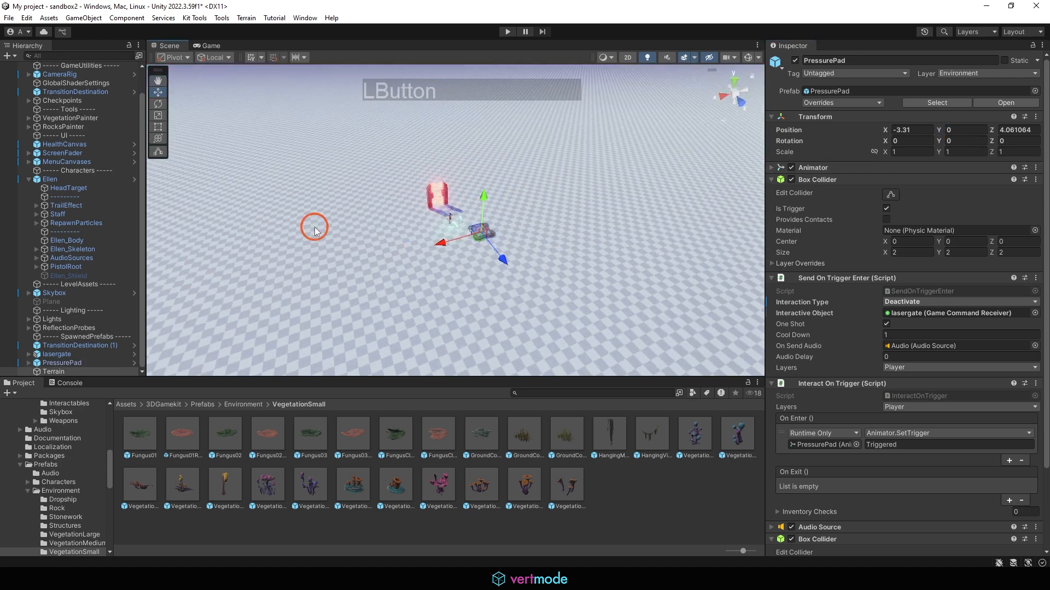
right_click_drag(314, 224, 531, 249, "alt")
left_click_drag(531, 249, 438, 217, "alt")
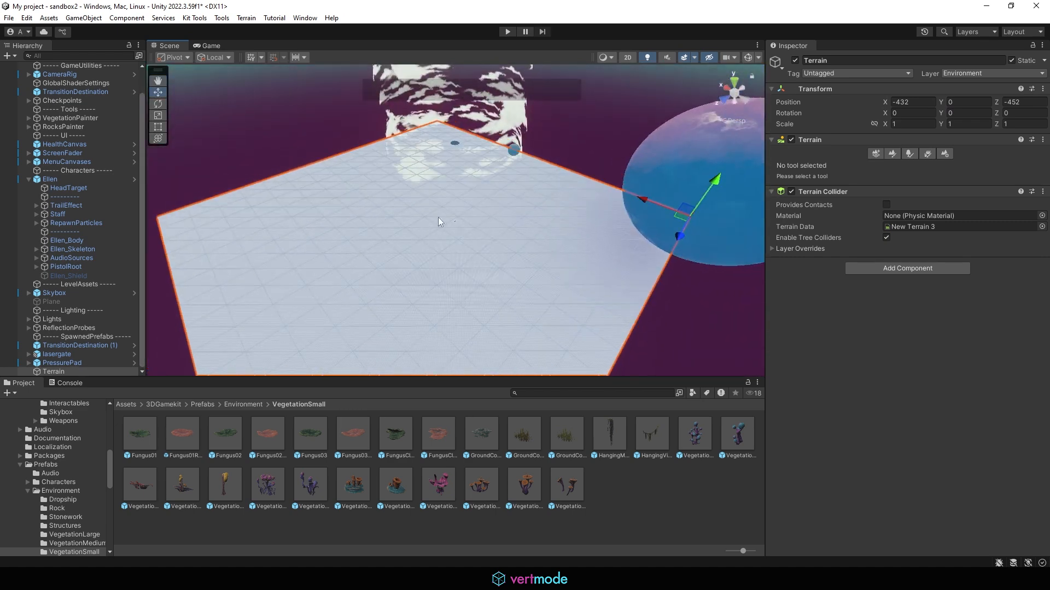
Step: Set the terrain's width and length to 250 in its mesh resolution settings
left_click(907, 155)
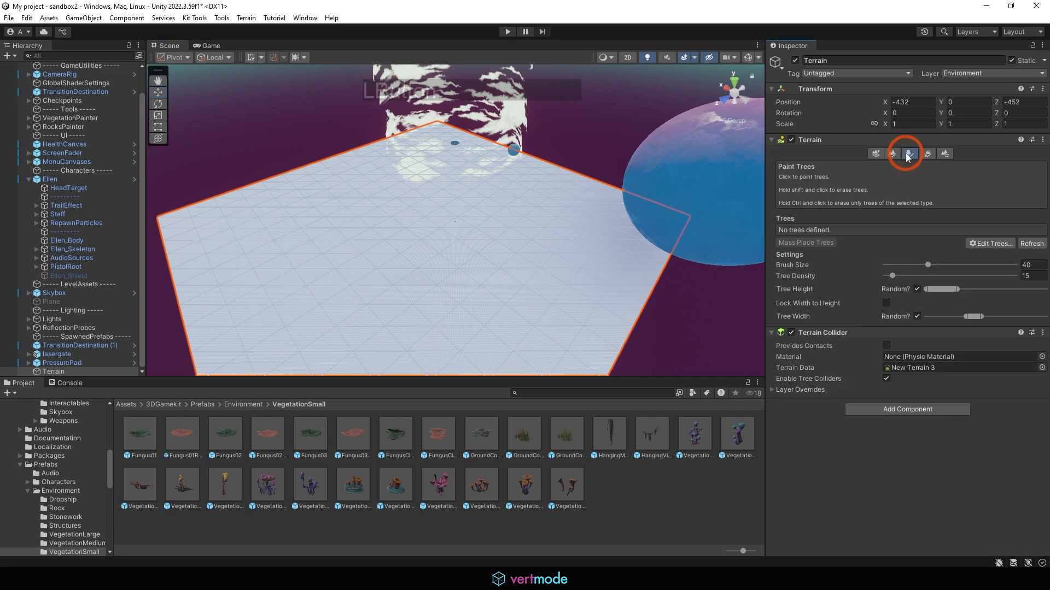
left_click(942, 155)
scroll(937, 264, "down", 3)
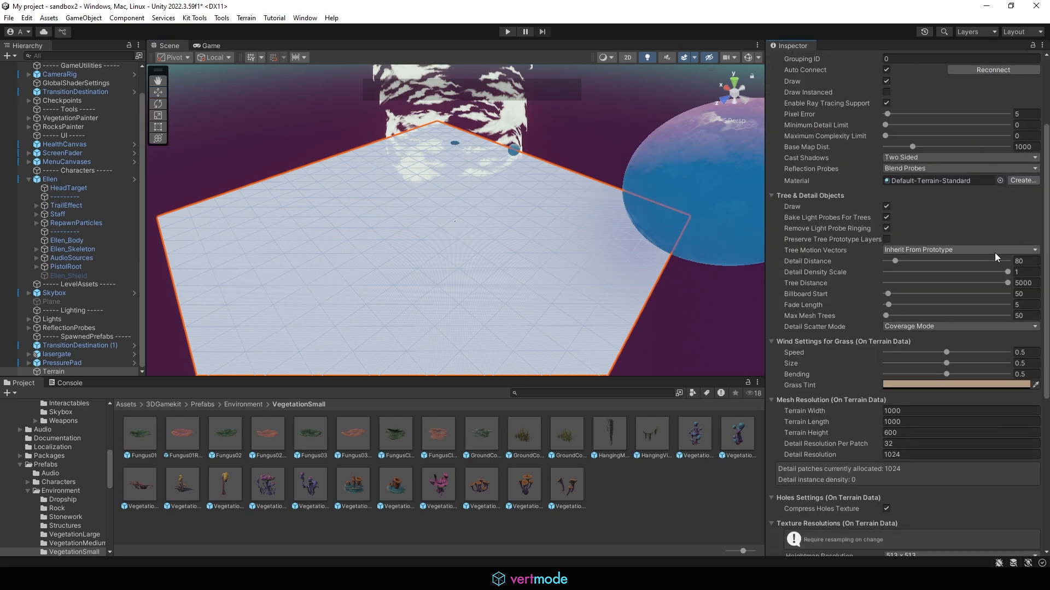
scroll(995, 252, "up", 3)
scroll(959, 253, "down", 10)
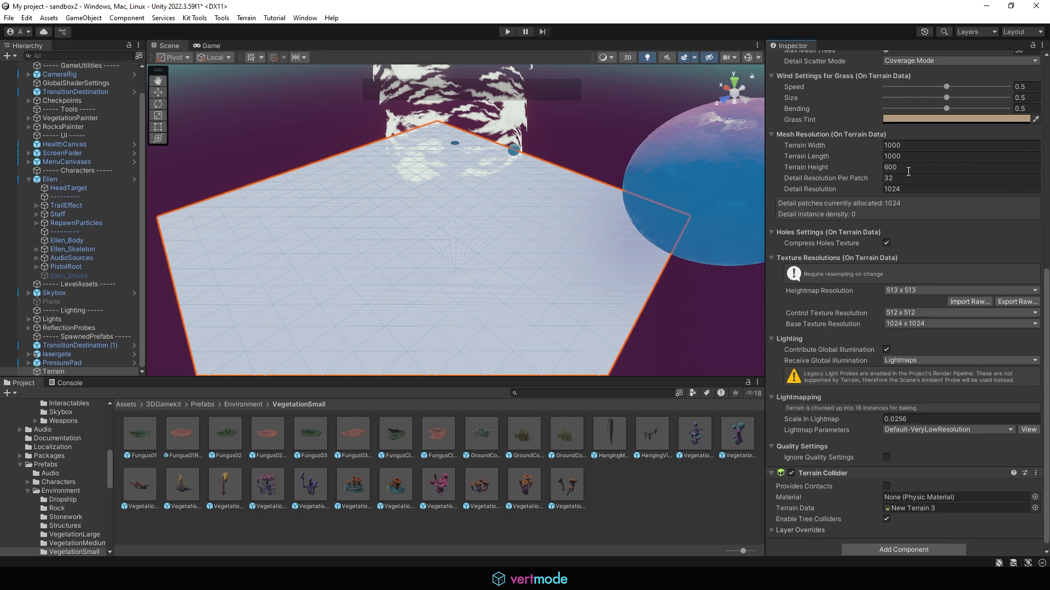
left_click(908, 145)
type("250")
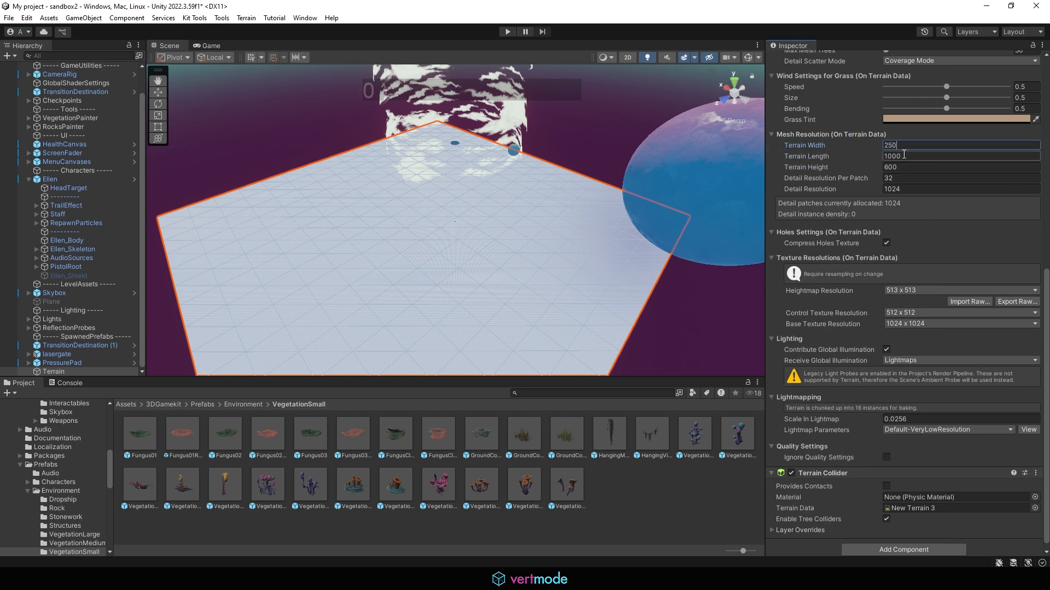
left_click(836, 156)
type("2")
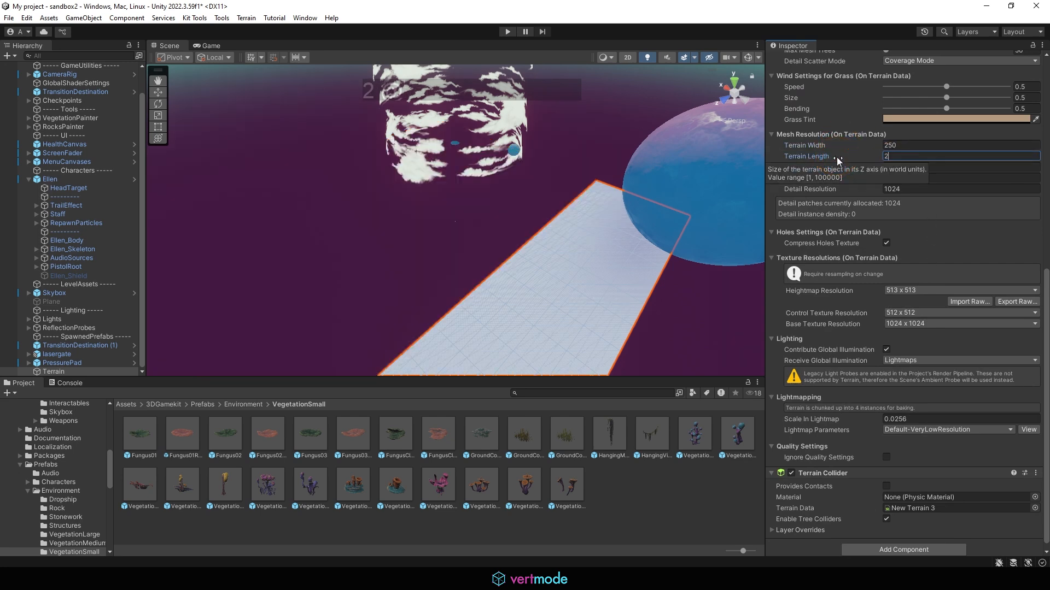
type("50")
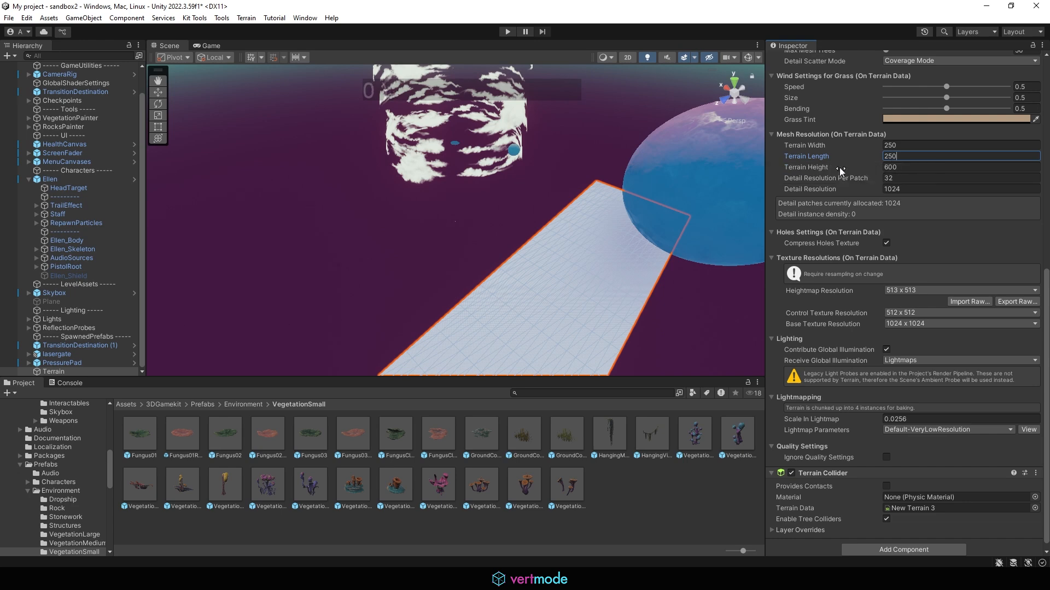
key("Return")
Step: Set the terrain width and length to 1000
left_click(860, 149)
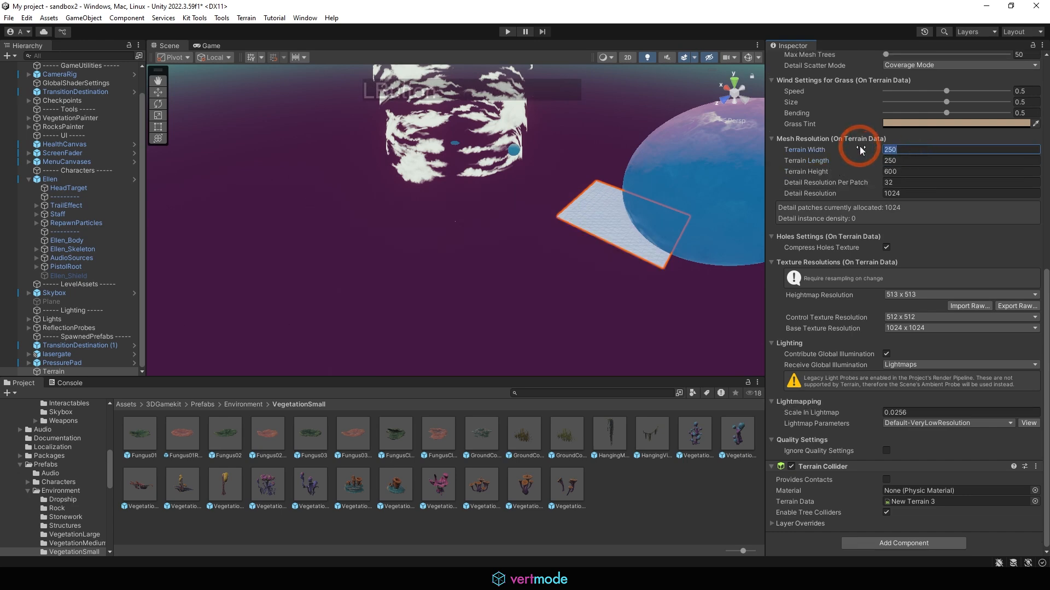
type("1000")
key("Return")
left_click(858, 162)
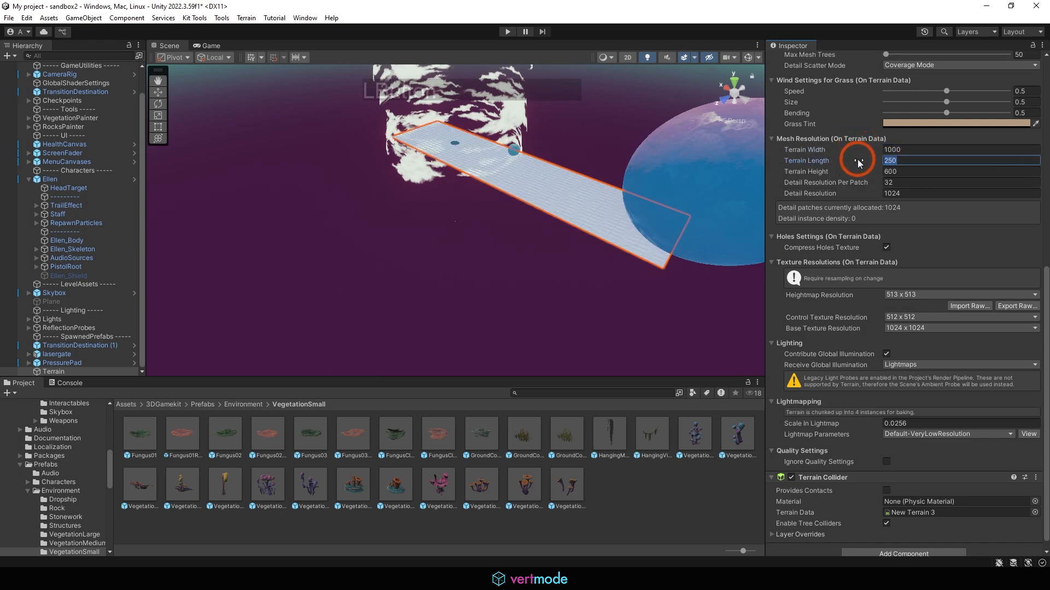
type("1000")
key("Return")
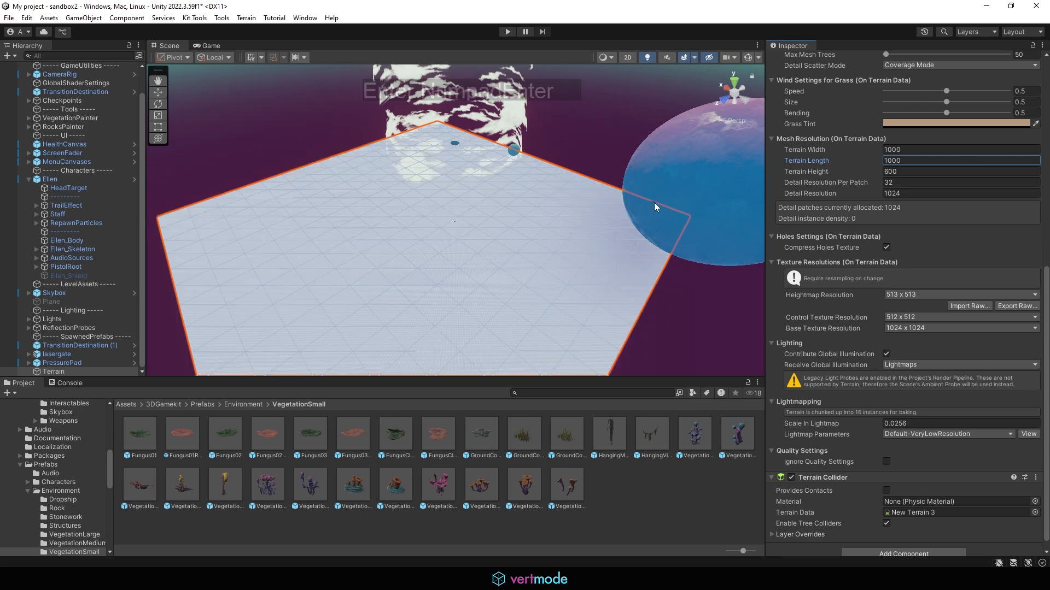
Step: Switch the terrain's painting mode to Raise or Lower Terrain and bring the whole terrain into view
key("w")
middle_click_drag(622, 108, 633, 105, "alt")
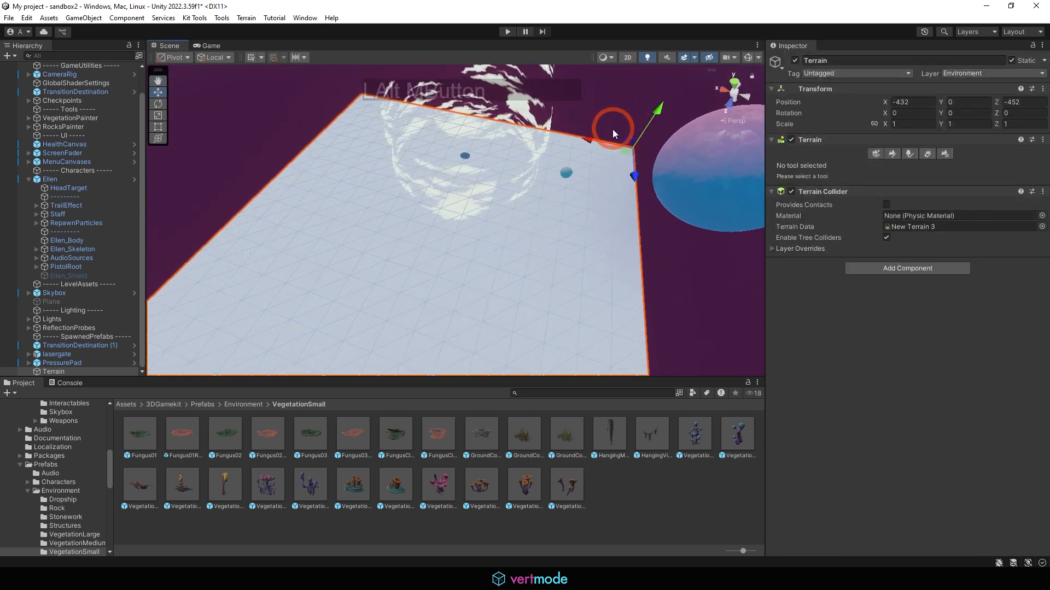
right_click_drag(455, 219, 582, 229, "alt")
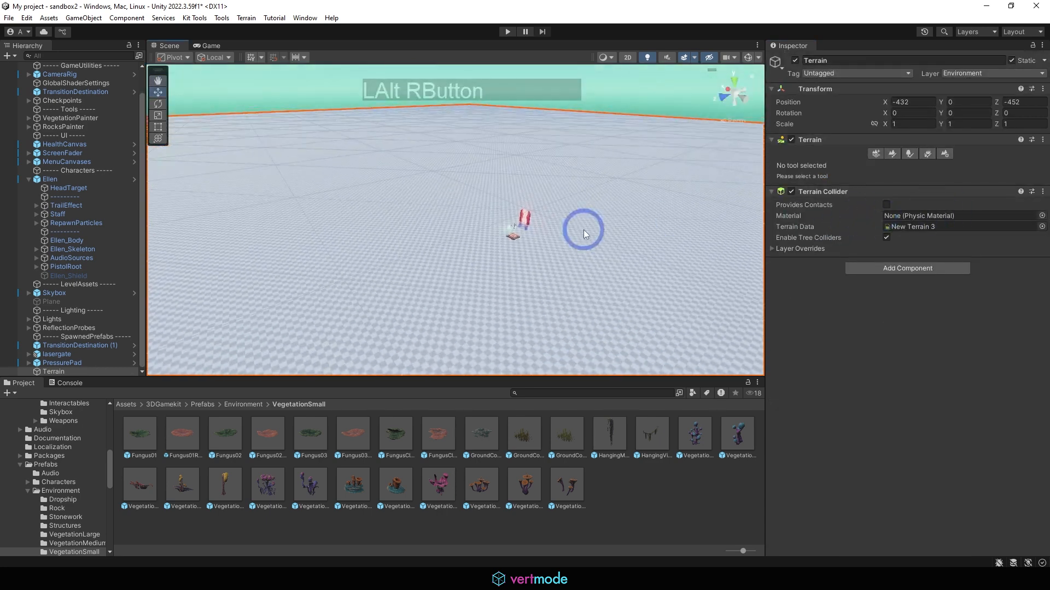
left_click(908, 156)
left_click(871, 154)
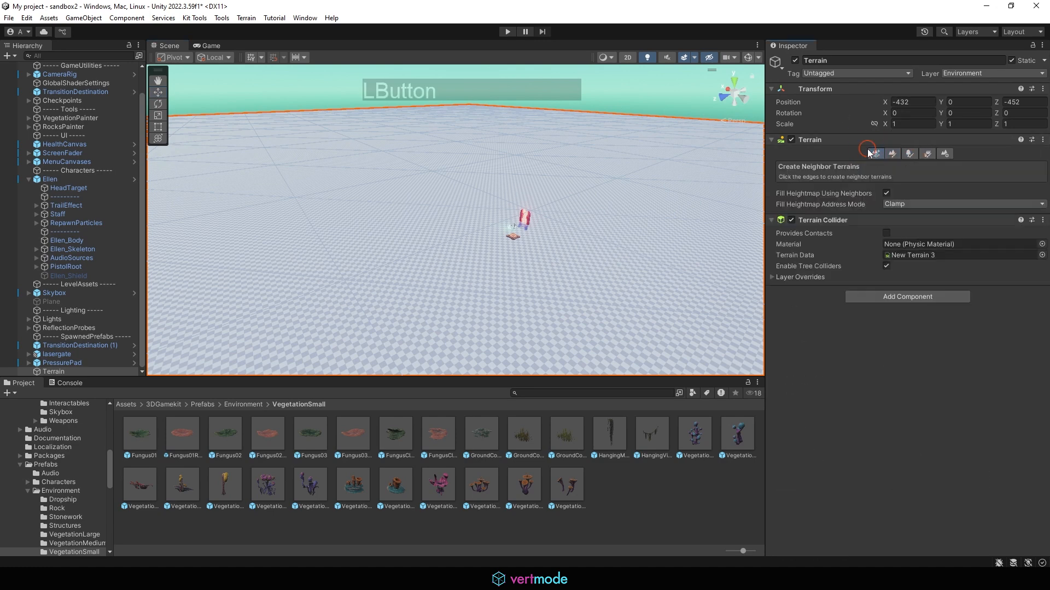
left_click(892, 155)
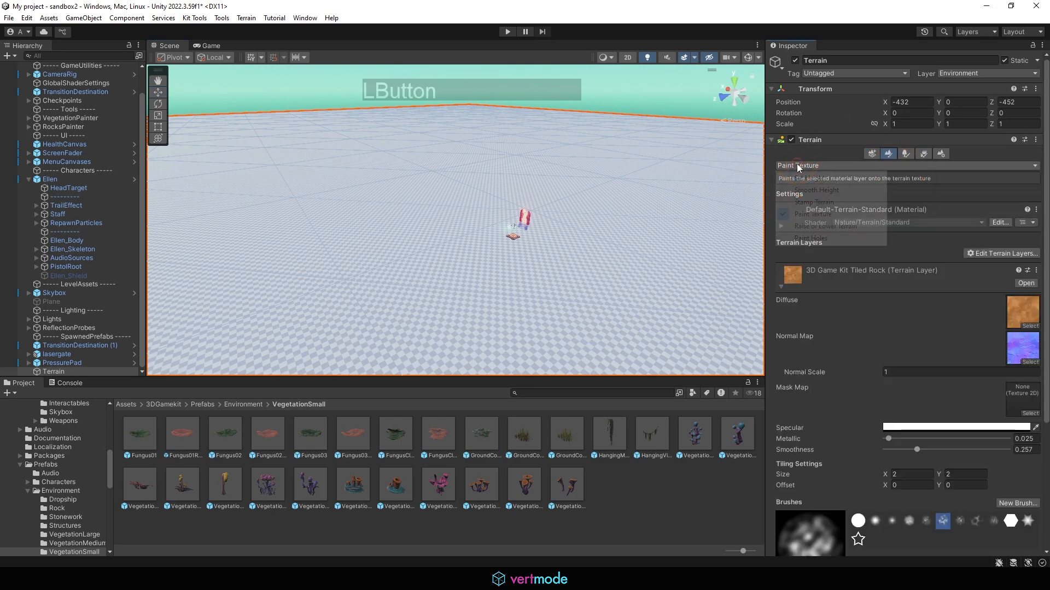
left_click(798, 165)
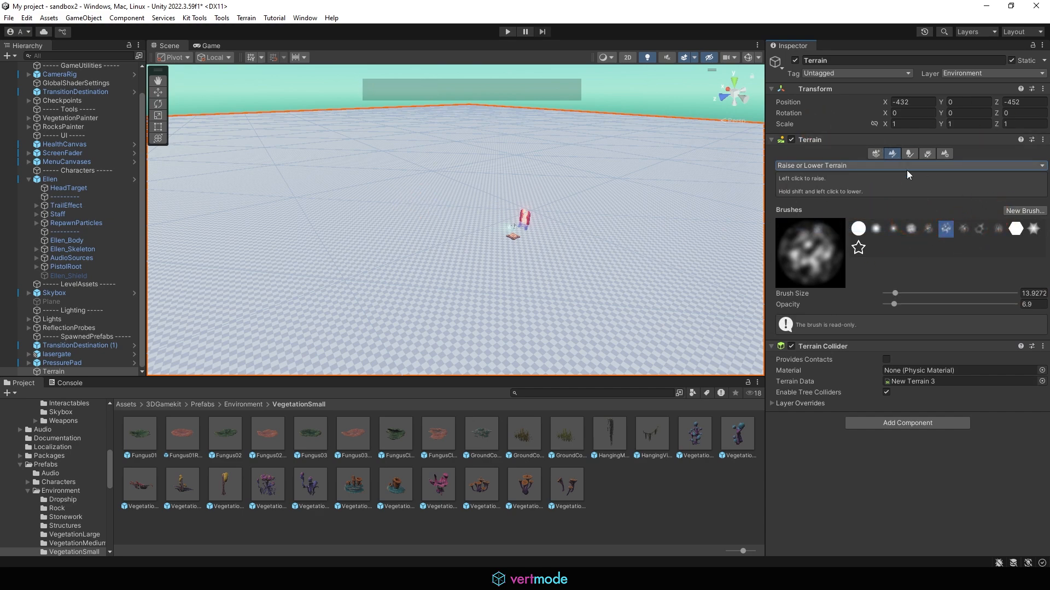
mouse_move(462, 171)
left_mouse_down("alt")
mouse_move(391, 217)
mouse_move(551, 227)
mouse_move(346, 214)
left_mouse_up("alt")
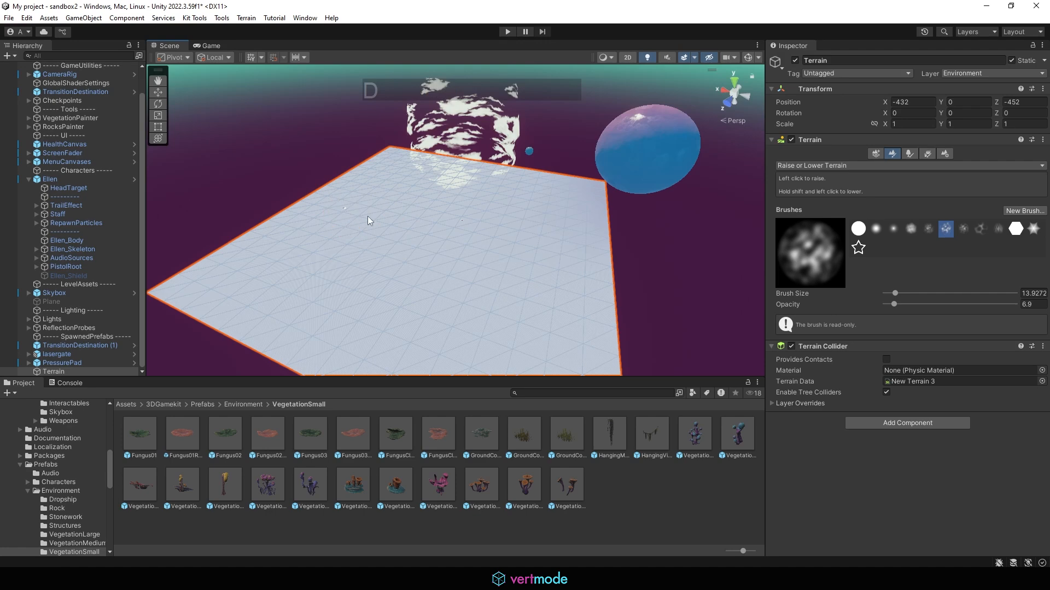
Step: Raise rough hills along the terrain's borders with the mottled brush at size about 283.5 and opacity 51.6
key("bracketright")
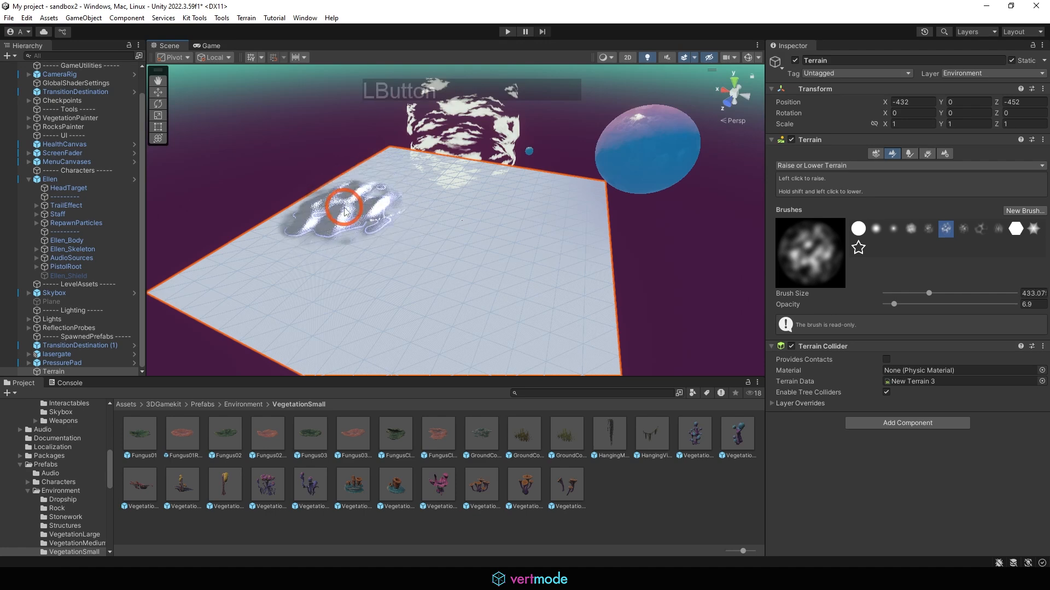
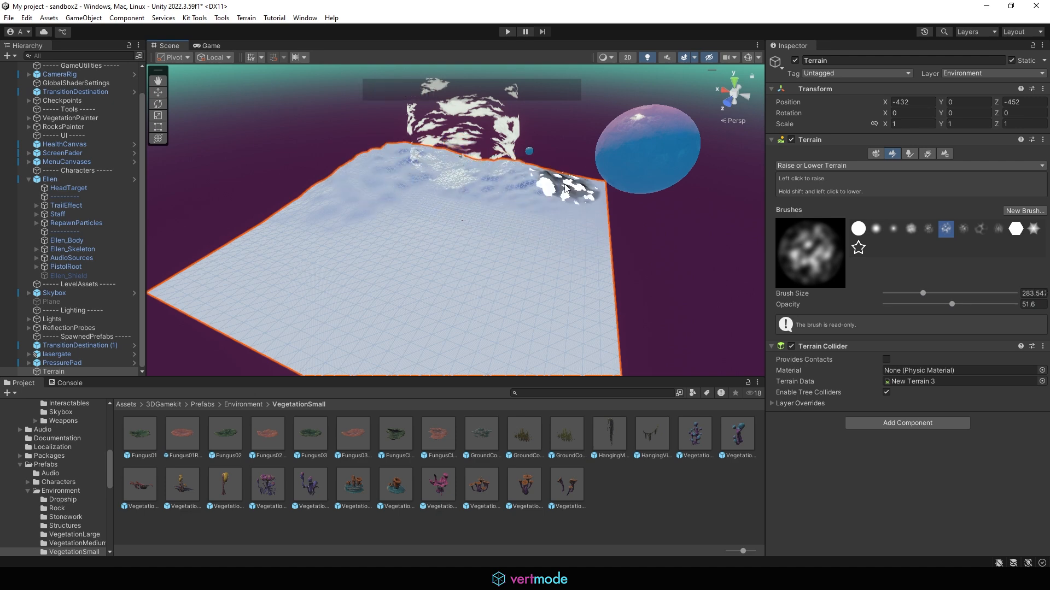
mouse_move(595, 243)
left_mouse_down()
mouse_move(574, 295)
mouse_move(541, 334)
left_mouse_up()
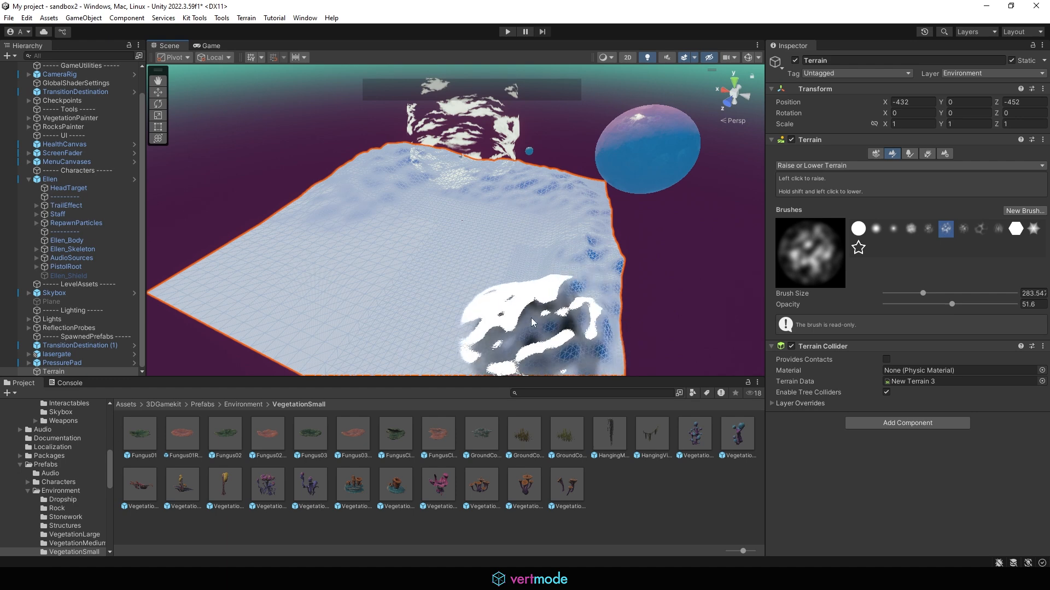
right_click_drag(542, 333, 470, 290, "alt")
mouse_move(470, 290)
left_mouse_down()
mouse_move(480, 300)
mouse_move(445, 328)
mouse_move(291, 263)
mouse_move(211, 207)
mouse_move(342, 217)
mouse_move(334, 235)
mouse_move(313, 204)
mouse_move(386, 300)
mouse_move(337, 245)
left_mouse_up()
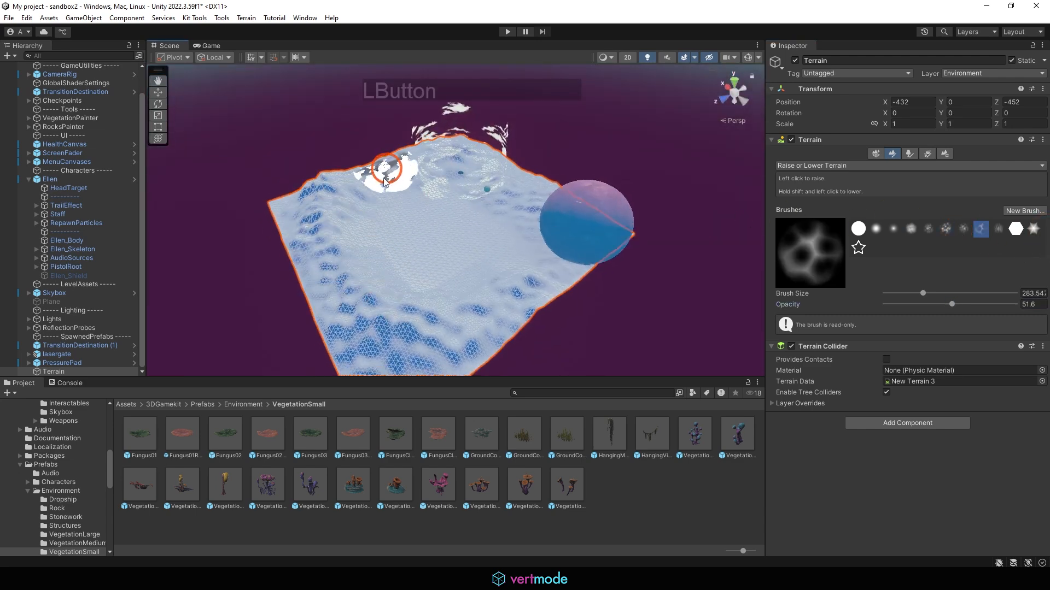
Step: Build up the mountain ridges around the terrain's rim with the cellular brush at size about 283.5 and opacity 51.6
left_click_drag(395, 181, 465, 145)
mouse_move(466, 145)
left_mouse_down("alt")
mouse_move(562, 189)
mouse_move(567, 164)
left_mouse_up("alt")
left_click_drag(416, 193, 412, 195)
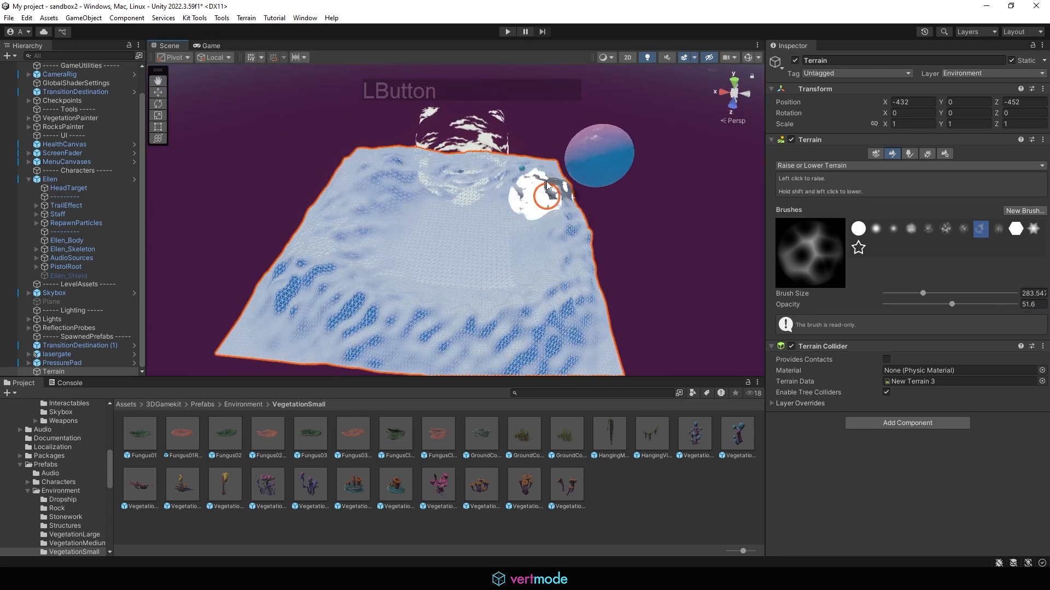
mouse_move(562, 197)
left_mouse_down()
mouse_move(548, 333)
mouse_move(382, 331)
left_mouse_up()
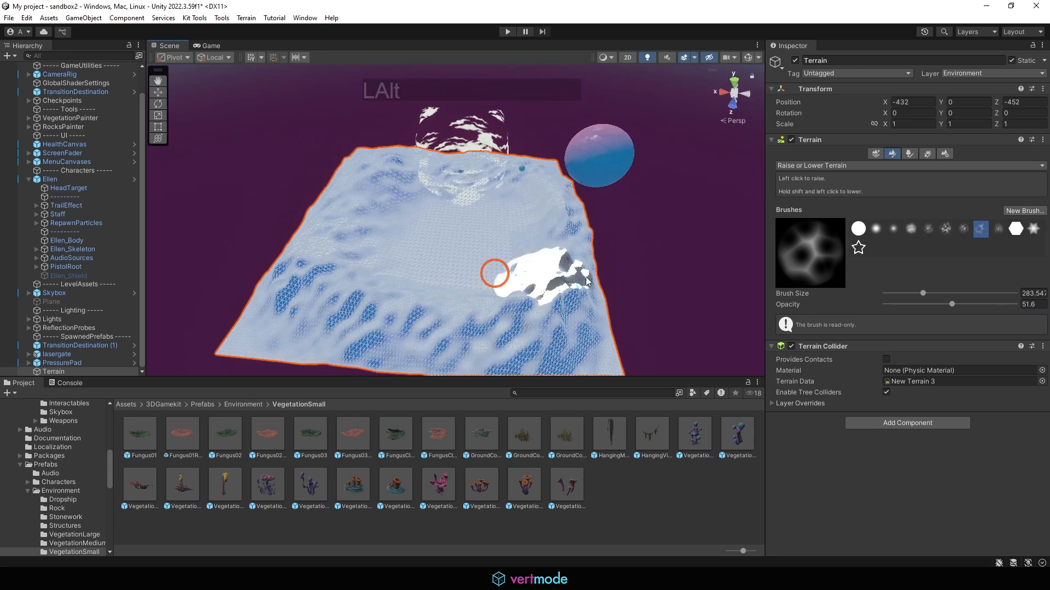
mouse_move(494, 277)
left_mouse_down("alt")
mouse_move(307, 225)
mouse_move(410, 199)
left_mouse_up("alt")
right_click_drag(410, 199, 387, 206, "alt")
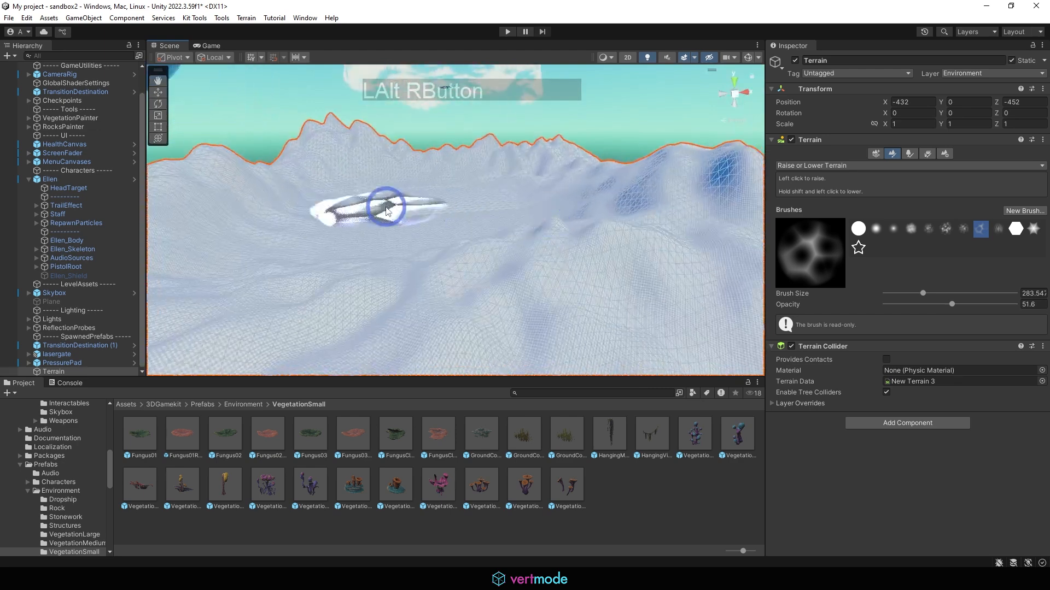
mouse_move(386, 206)
left_mouse_down("alt")
mouse_move(400, 255)
mouse_move(382, 249)
left_mouse_up("alt")
left_click_drag(365, 201, 288, 224)
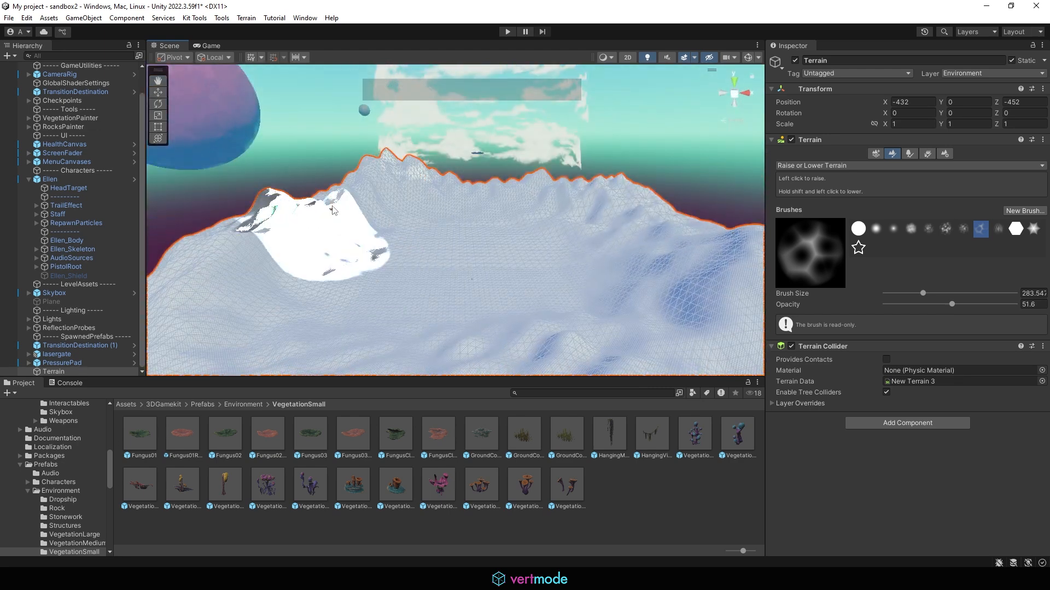
key("z")
left_click(328, 222)
Step: Raise steep cliffs on the far ridge with the solid round brush at size about 190.3 and opacity 51.6
left_click(973, 258)
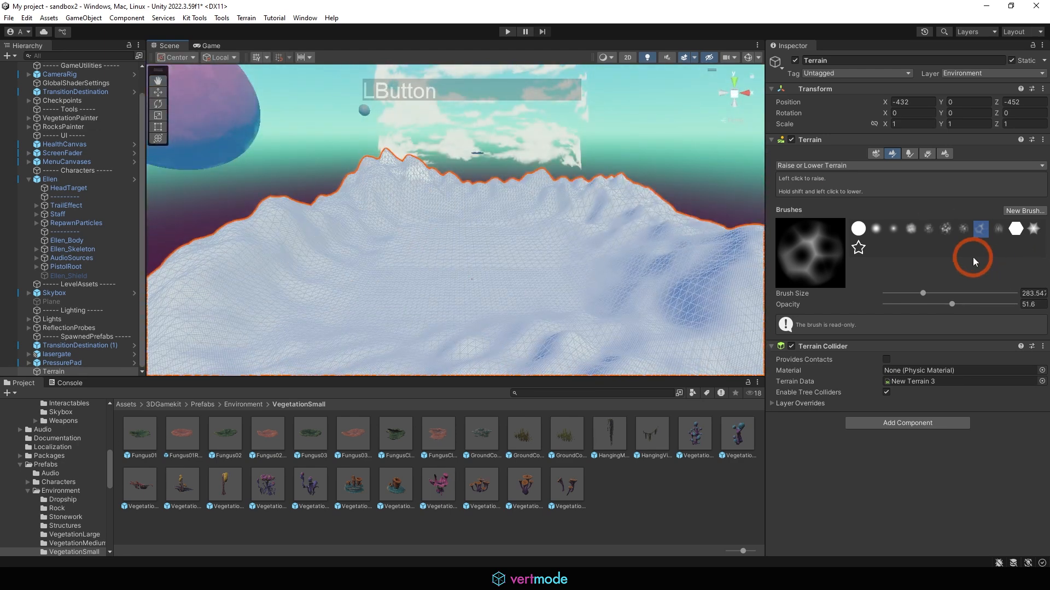
left_click(858, 229)
left_click_drag(504, 209, 365, 220, "alt")
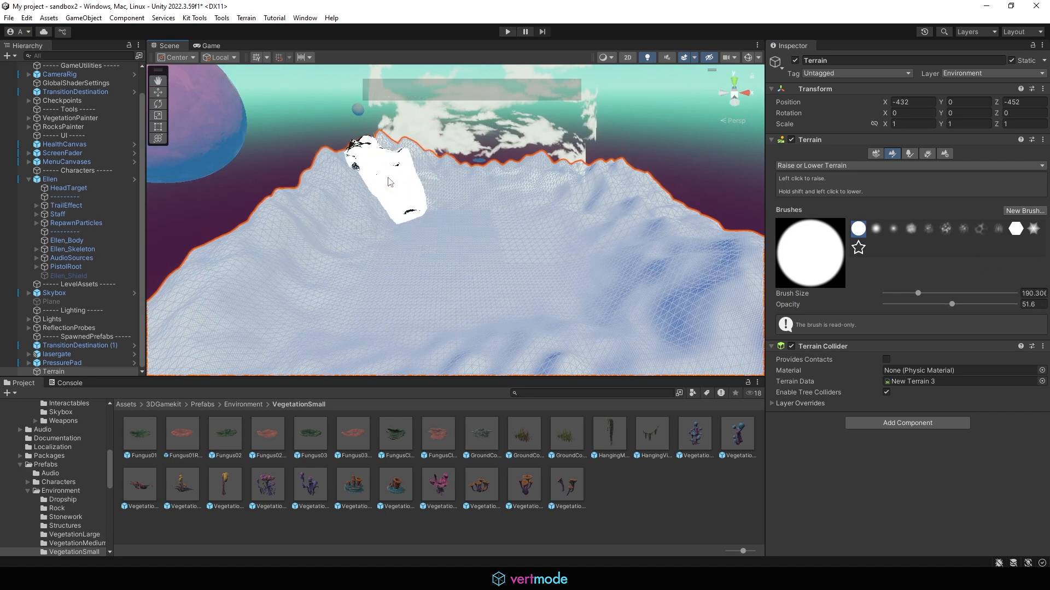
left_click_drag(368, 181, 383, 185)
left_click_drag(326, 213, 377, 171)
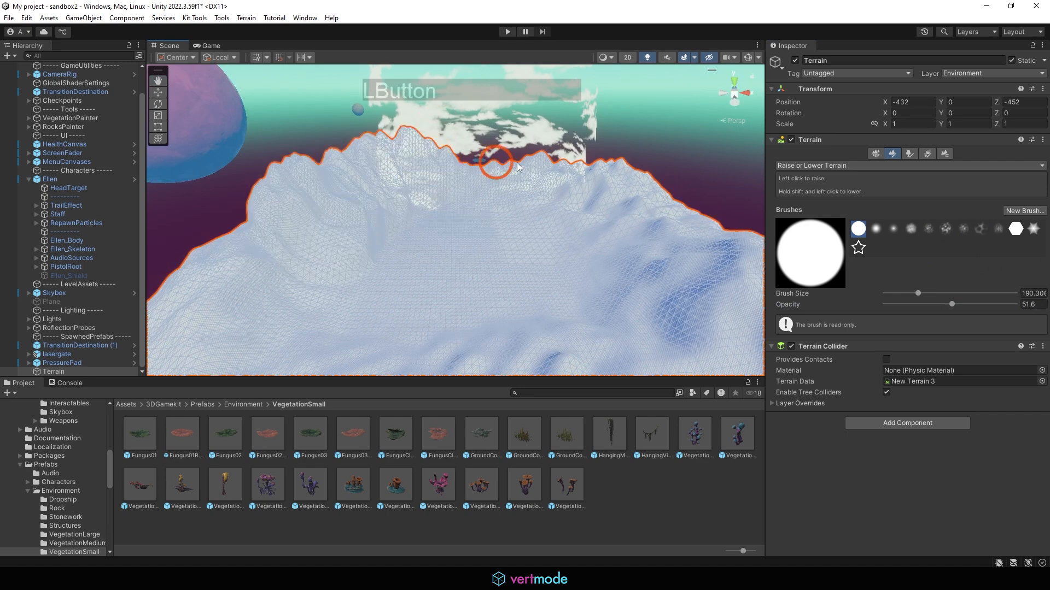
left_click_drag(517, 167, 521, 155, "alt")
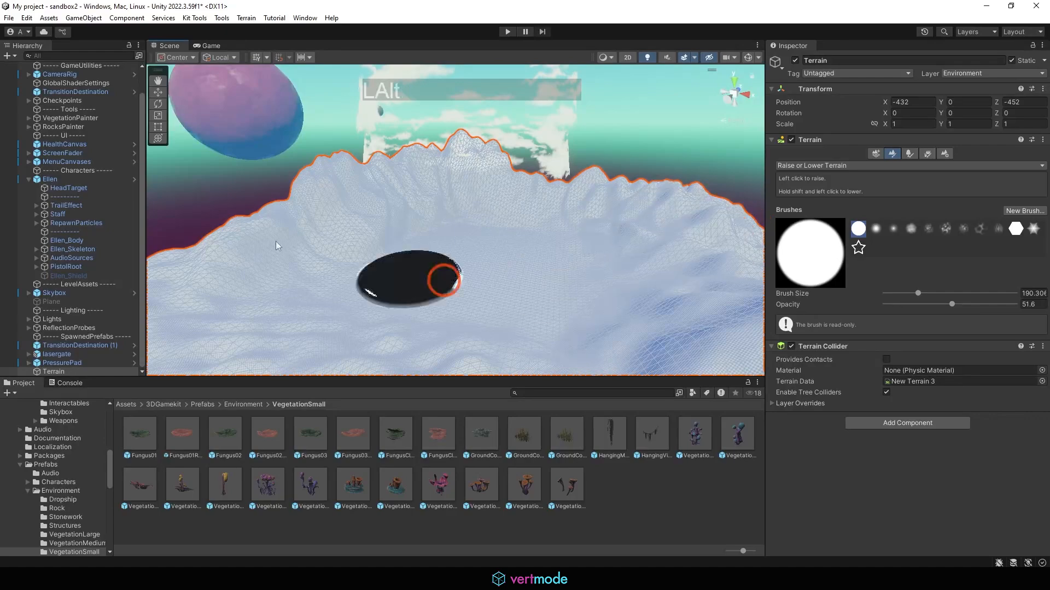
mouse_move(276, 246)
right_mouse_down("alt")
mouse_move(251, 236)
mouse_move(304, 236)
mouse_move(251, 237)
mouse_move(273, 251)
right_mouse_up("alt")
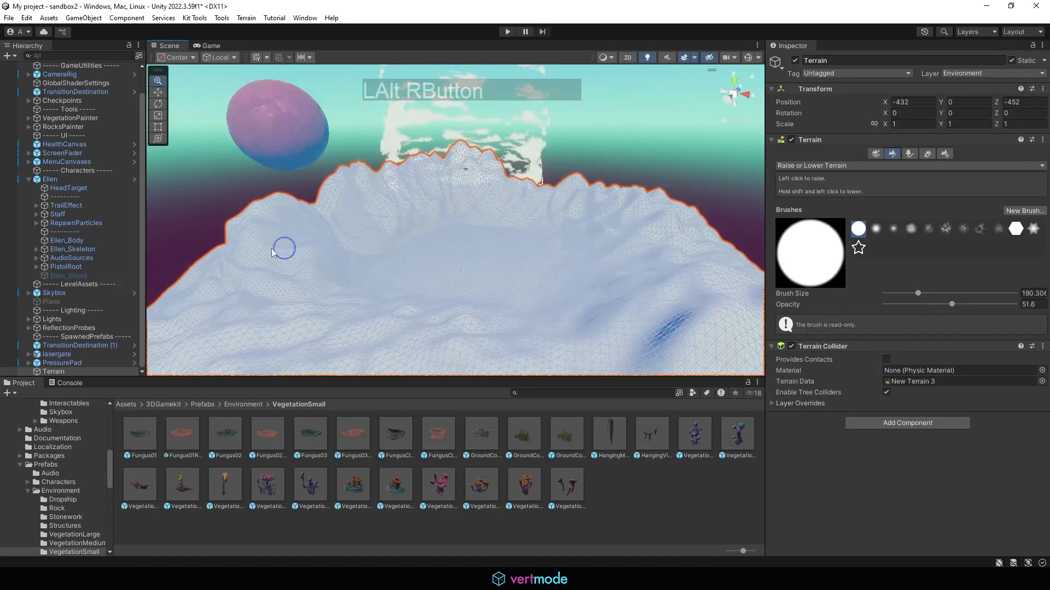
Step: Raise the ridge on the terrain's near side with the solid round brush at size about 190.3 and opacity 51.6
mouse_move(272, 252)
left_mouse_down("alt")
mouse_move(82, 258)
mouse_move(300, 232)
mouse_move(249, 245)
mouse_move(215, 289)
mouse_move(268, 266)
left_mouse_up("alt")
mouse_move(373, 227)
left_mouse_down()
mouse_move(241, 272)
mouse_move(246, 312)
left_mouse_up()
middle_click_drag(445, 223, 441, 250, "alt")
right_click_drag(465, 240, 810, 211, "alt")
left_click_drag(508, 243, 639, 207, "alt")
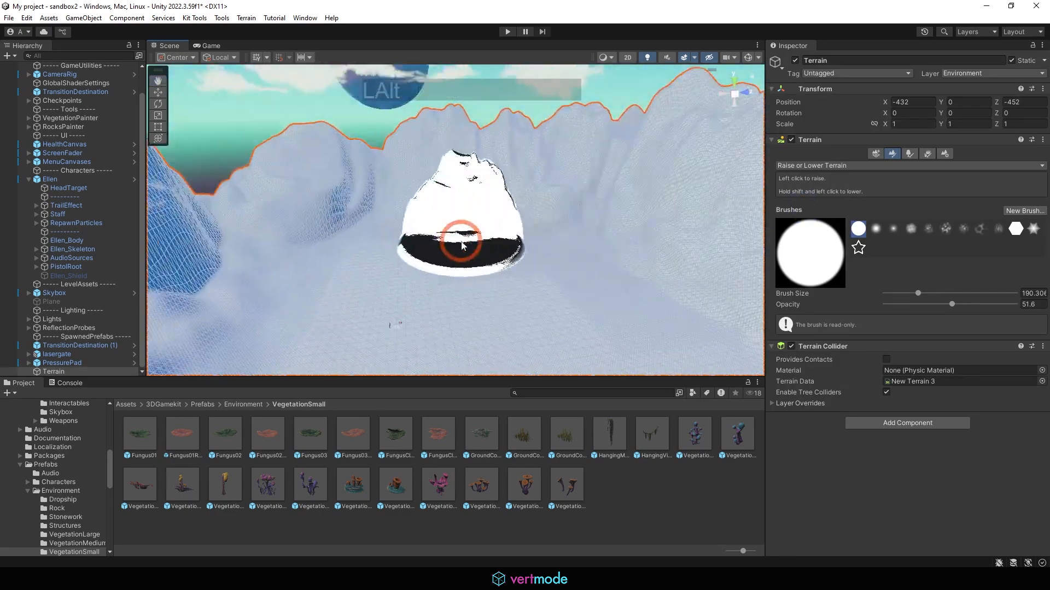
Step: Reduce the brush size to about 108.7 and undo the trial stepped mounds raised on the valley floor
middle_click_drag(461, 239, 602, 126, "alt")
mouse_move(534, 149)
left_mouse_down("alt")
mouse_move(470, 133)
mouse_move(324, 128)
mouse_move(574, 187)
mouse_move(553, 205)
mouse_move(656, 160)
mouse_move(469, 167)
left_mouse_up("alt")
key("[")
key("[")
key("[")
key("[")
key("[")
key("[")
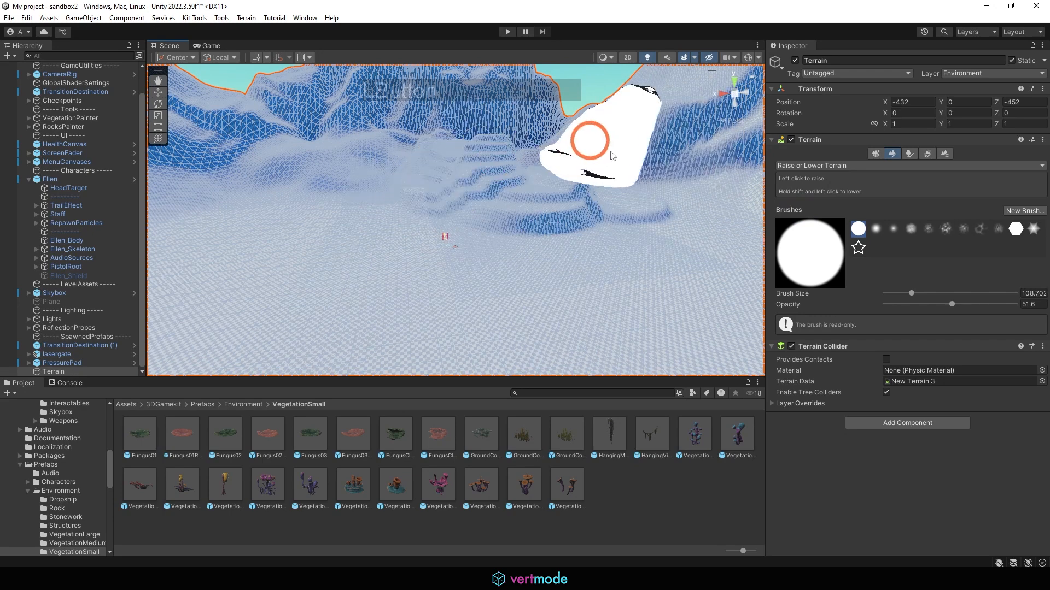
key("ctrl+z")
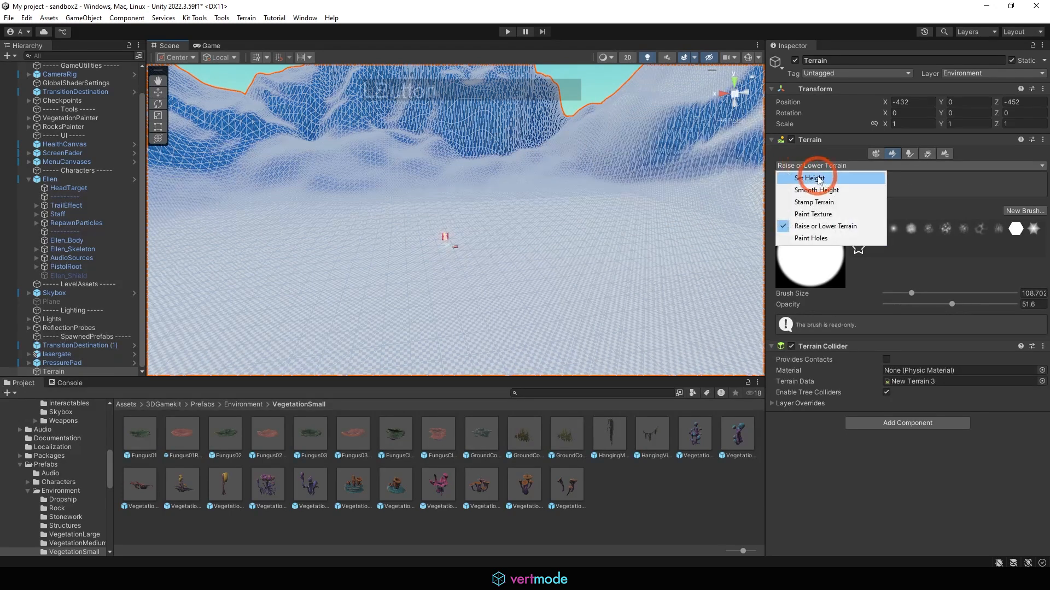
Step: Switch the painting mode to Set Height with world height 1 and level the valley floor with the solid round brush
left_click(809, 179)
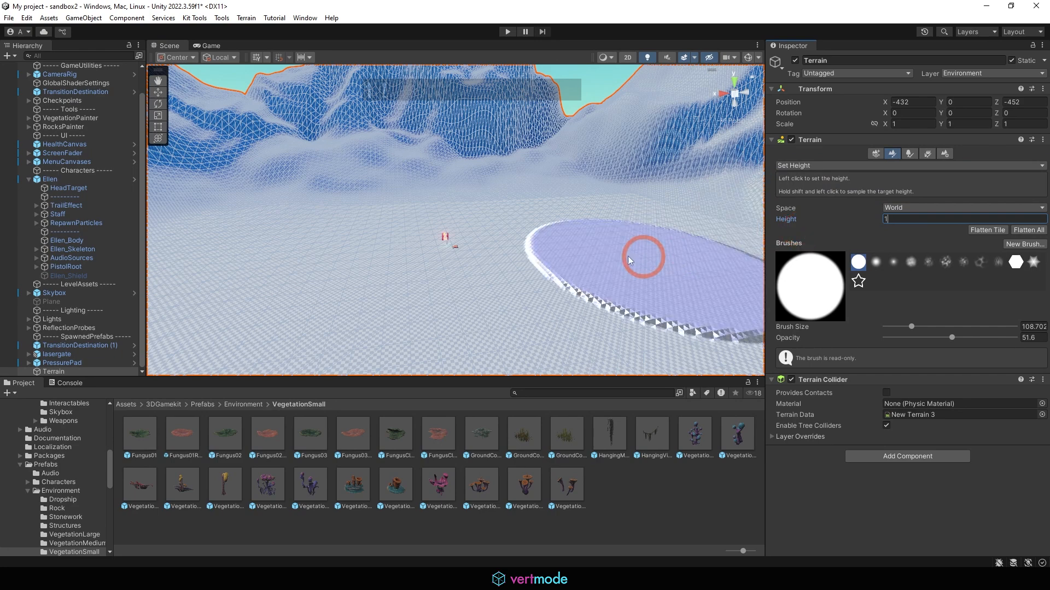
type("1")
mouse_move(530, 207)
left_mouse_down()
mouse_move(471, 197)
mouse_move(211, 228)
left_mouse_up()
right_click_drag(399, 234, 339, 235, "alt")
middle_click_drag(339, 235, 432, 261, "alt")
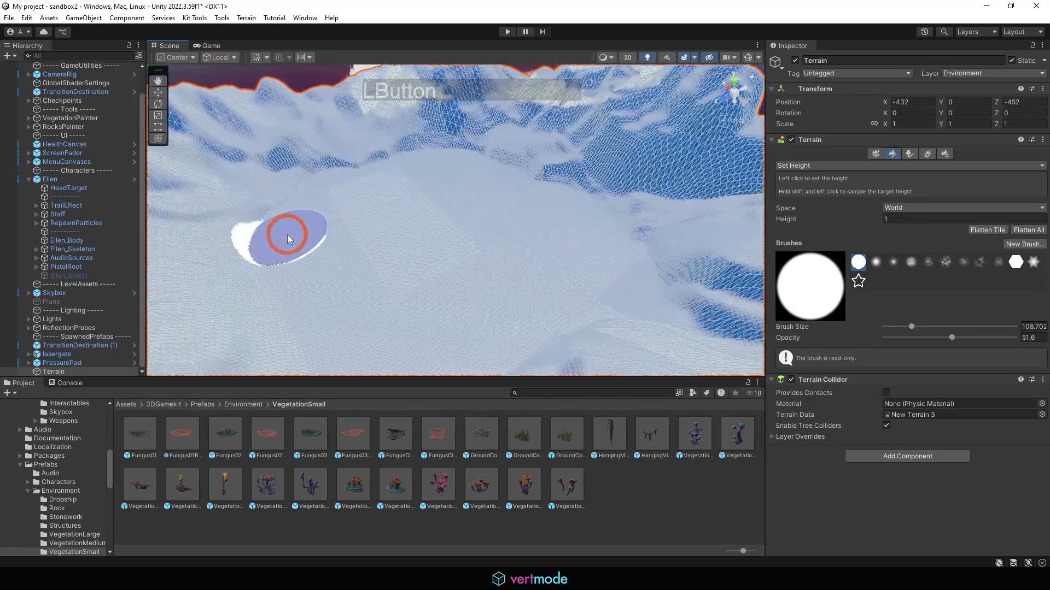
left_click_drag(287, 236, 246, 218)
left_click_drag(183, 328, 280, 334)
middle_click_drag(410, 260, 455, 199, "alt")
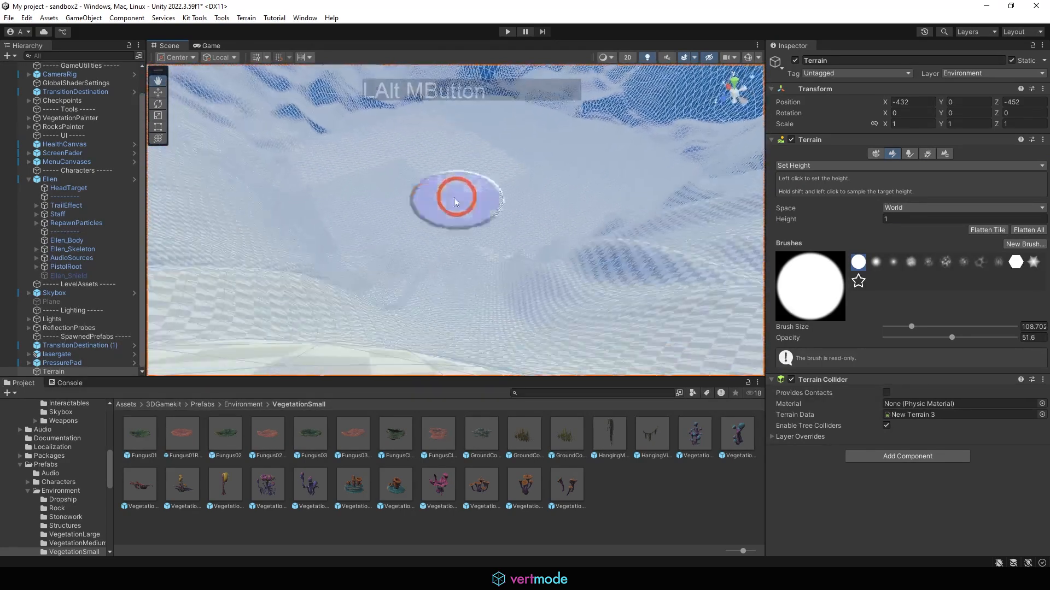
mouse_move(455, 199)
left_mouse_down()
mouse_move(399, 241)
mouse_move(462, 248)
mouse_move(586, 192)
mouse_move(676, 176)
mouse_move(457, 300)
mouse_move(645, 225)
mouse_move(745, 159)
mouse_move(641, 265)
left_mouse_up()
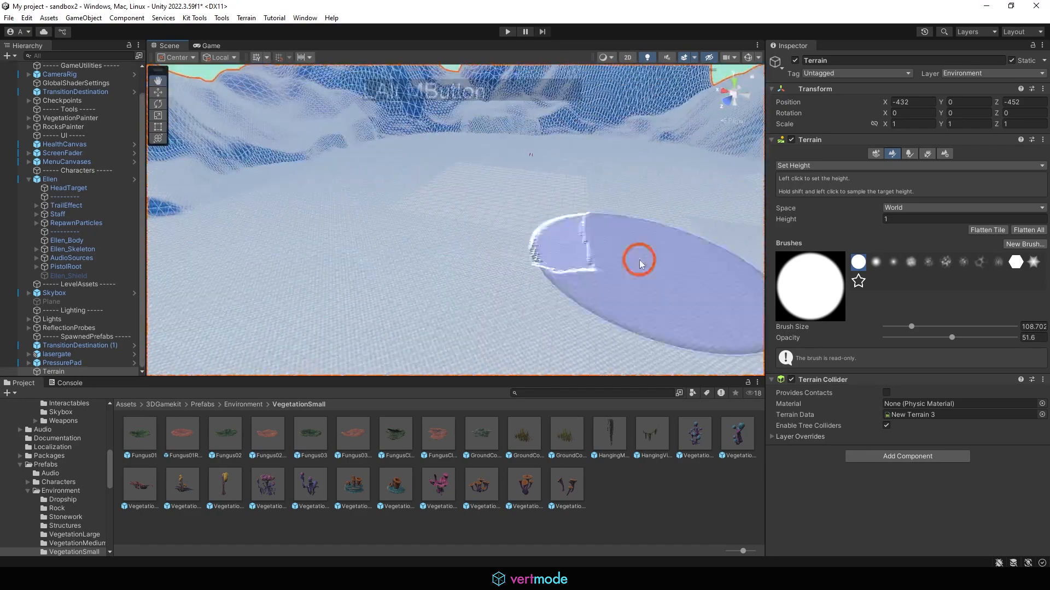
Step: Level the remaining valley floor around the character at height 1 with the brush at size about 108.7
middle_click_drag(642, 264, 437, 183, "alt")
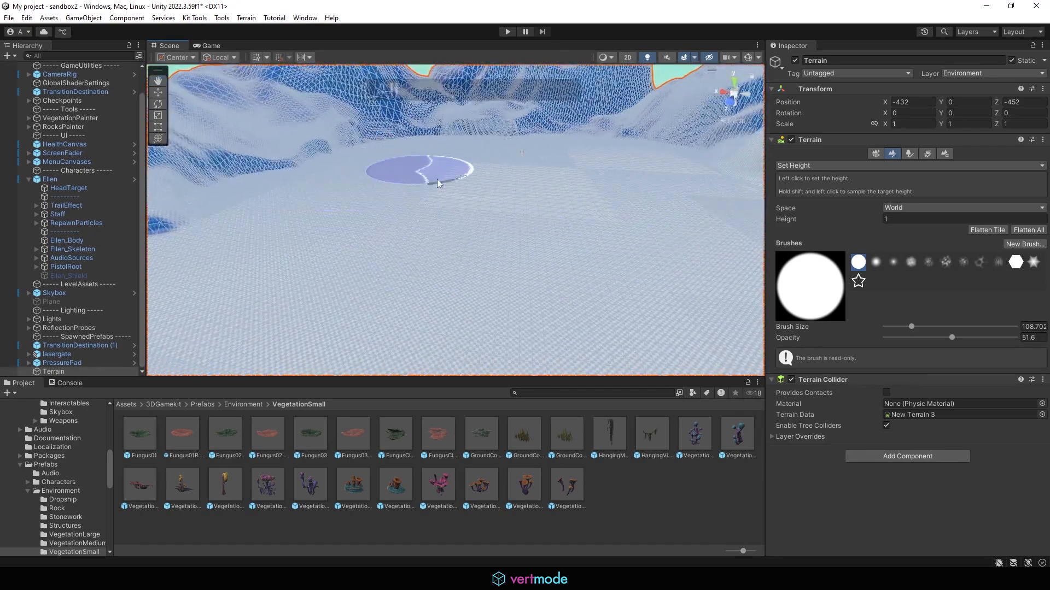
mouse_move(437, 184)
left_mouse_down("alt")
mouse_move(565, 150)
mouse_move(583, 216)
mouse_move(386, 230)
mouse_move(401, 161)
mouse_move(543, 239)
mouse_move(607, 194)
left_mouse_up("alt")
middle_click_drag(567, 213, 471, 284, "alt")
right_click_drag(471, 284, 788, 184, "alt")
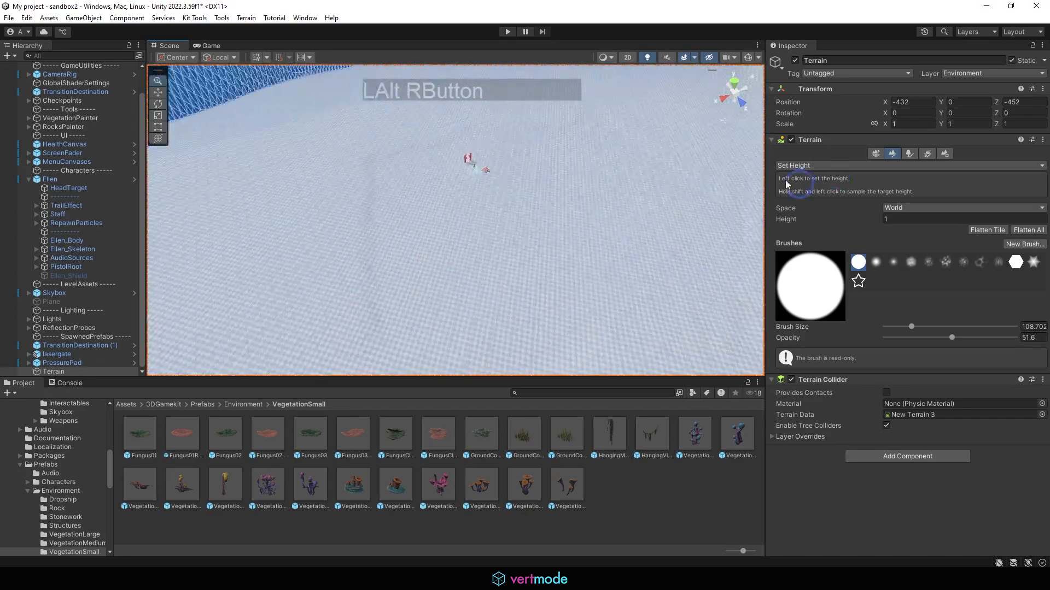
mouse_move(757, 183)
left_mouse_down("alt")
mouse_move(663, 110)
mouse_move(596, 129)
mouse_move(621, 155)
mouse_move(726, 156)
left_mouse_up("alt")
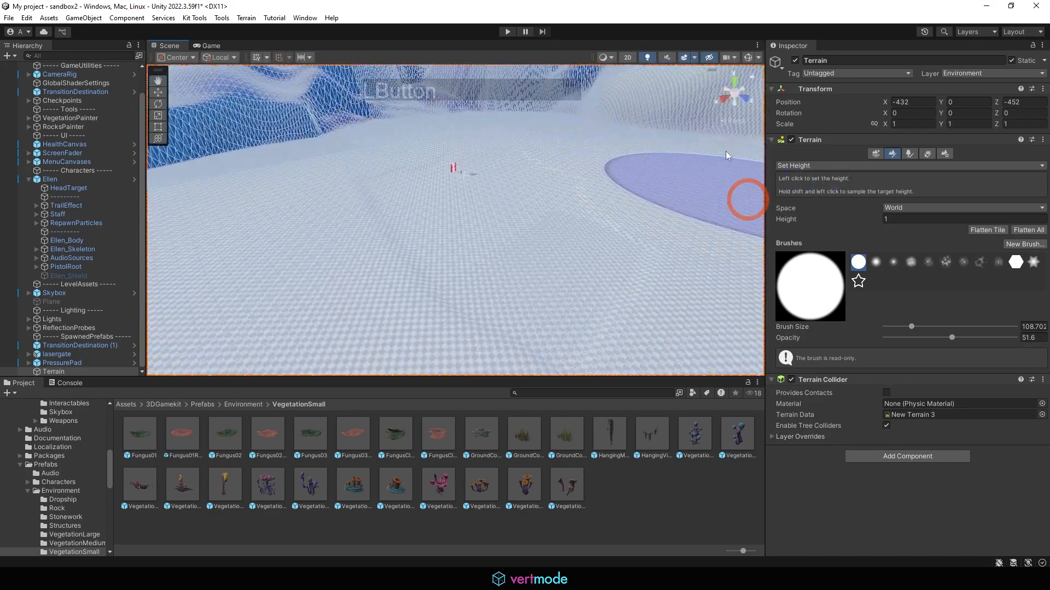
right_click_drag(595, 199, 651, 203, "alt")
mouse_move(626, 202)
left_mouse_down("alt")
mouse_move(553, 152)
mouse_move(544, 173)
mouse_move(605, 146)
mouse_move(488, 189)
left_mouse_up("alt")
mouse_move(281, 145)
left_mouse_down()
mouse_move(715, 73)
mouse_move(980, 150)
left_mouse_up()
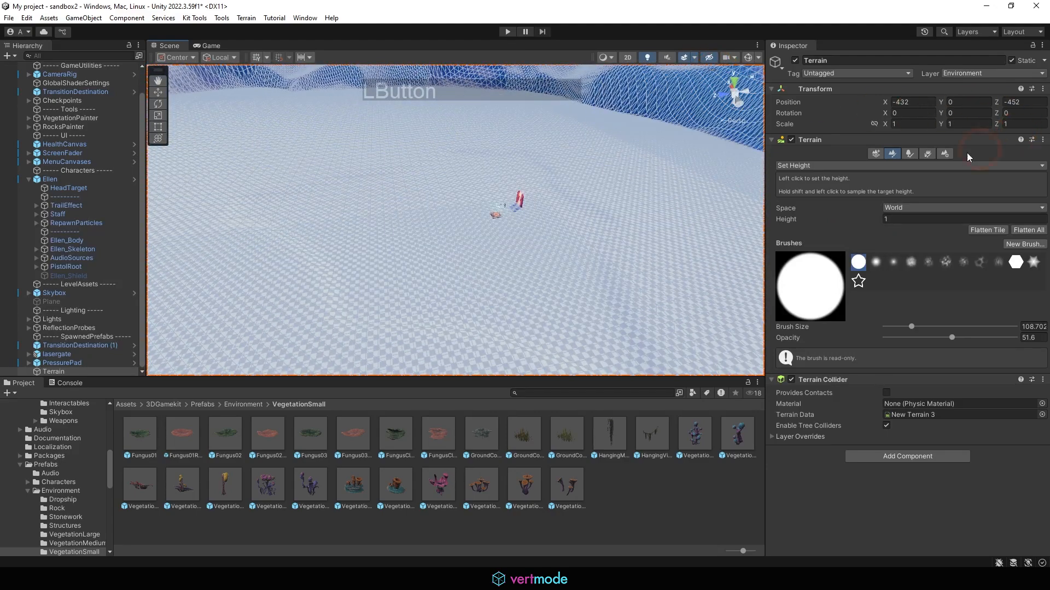
Step: Choose the mottled brush, set the target height to 2 and paint an uneven patch on the valley floor
left_click(929, 262)
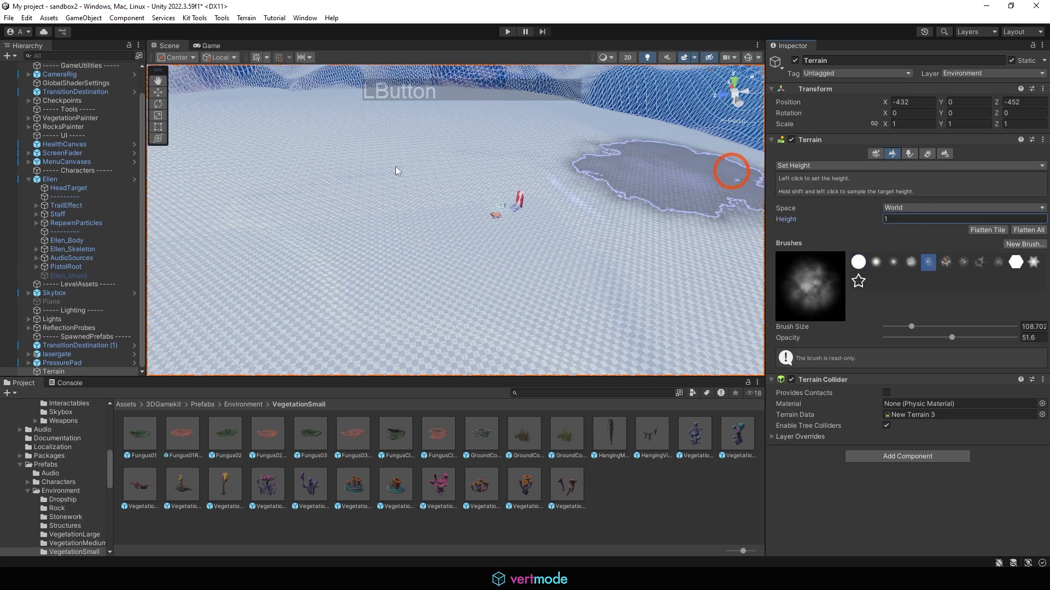
left_click(883, 156)
left_click(891, 154)
left_click(870, 218)
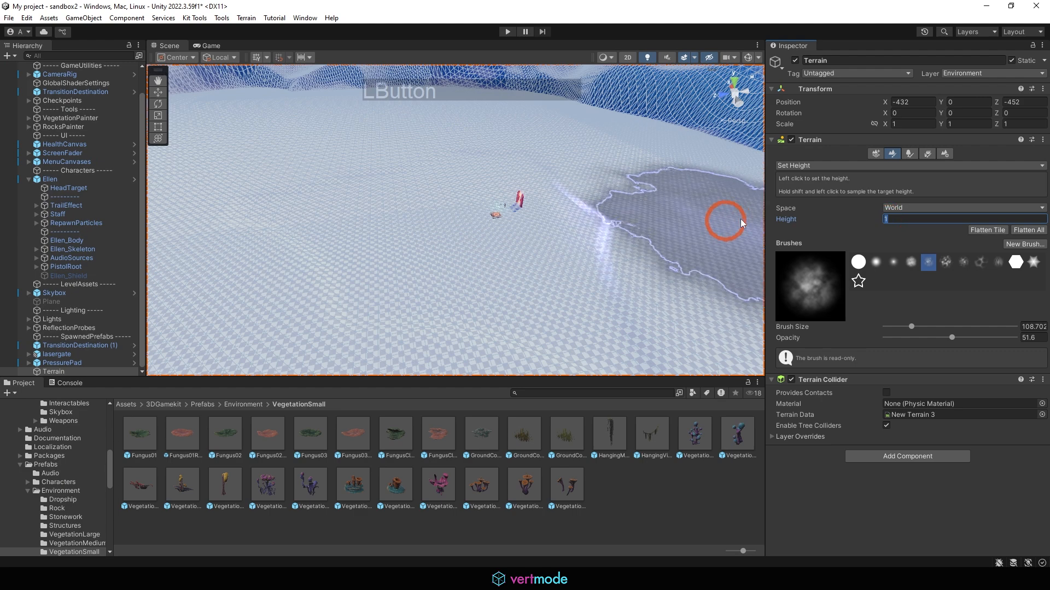
type("2")
key("KP_Enter")
mouse_move(355, 144)
left_mouse_down()
mouse_move(305, 140)
mouse_move(401, 121)
mouse_move(359, 115)
left_mouse_up()
Step: Paint further uneven patches at height 2 across the valley floor around the character
right_click_drag(310, 147, 218, 170, "alt")
left_click_drag(219, 170, 157, 272, "alt")
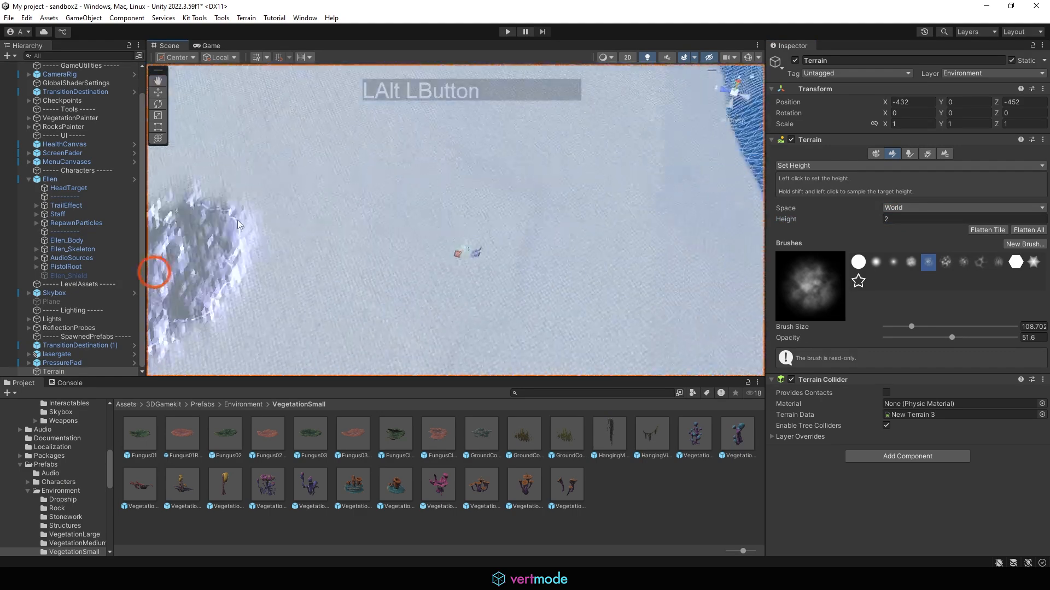
right_click_drag(156, 271, 262, 208, "alt")
left_click_drag(262, 207, 192, 179, "alt")
mouse_move(383, 160)
left_mouse_down()
mouse_move(336, 304)
mouse_move(445, 269)
left_mouse_up()
mouse_move(446, 269)
left_mouse_down("alt")
mouse_move(297, 218)
mouse_move(335, 178)
mouse_move(189, 211)
left_mouse_up("alt")
middle_click_drag(465, 189, 568, 191, "alt")
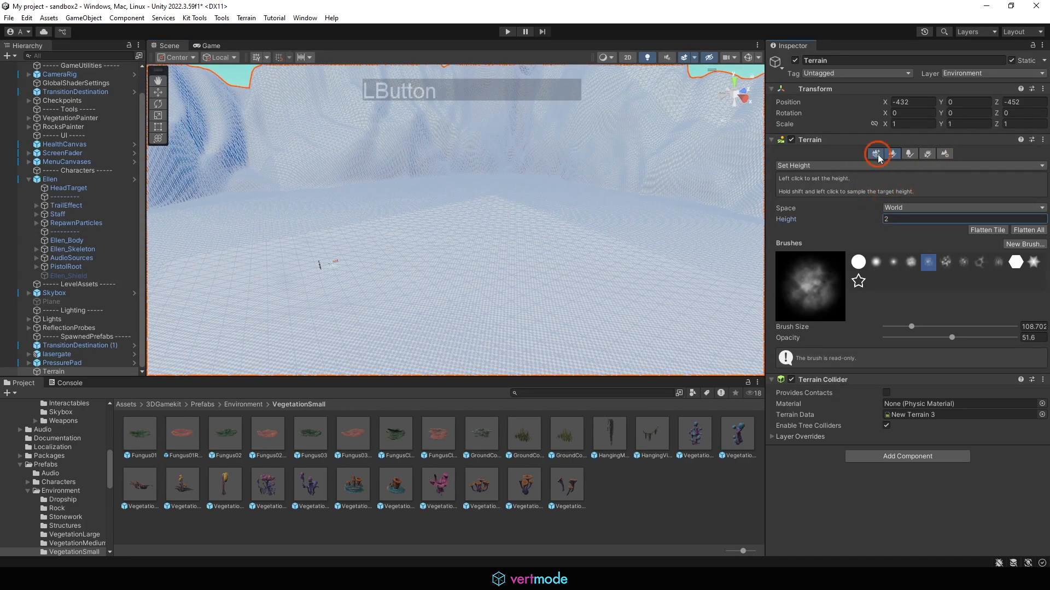
Step: Switch the painting mode to Raise or Lower Terrain and undo a trial mound at the foot of the mountains
left_click(918, 207)
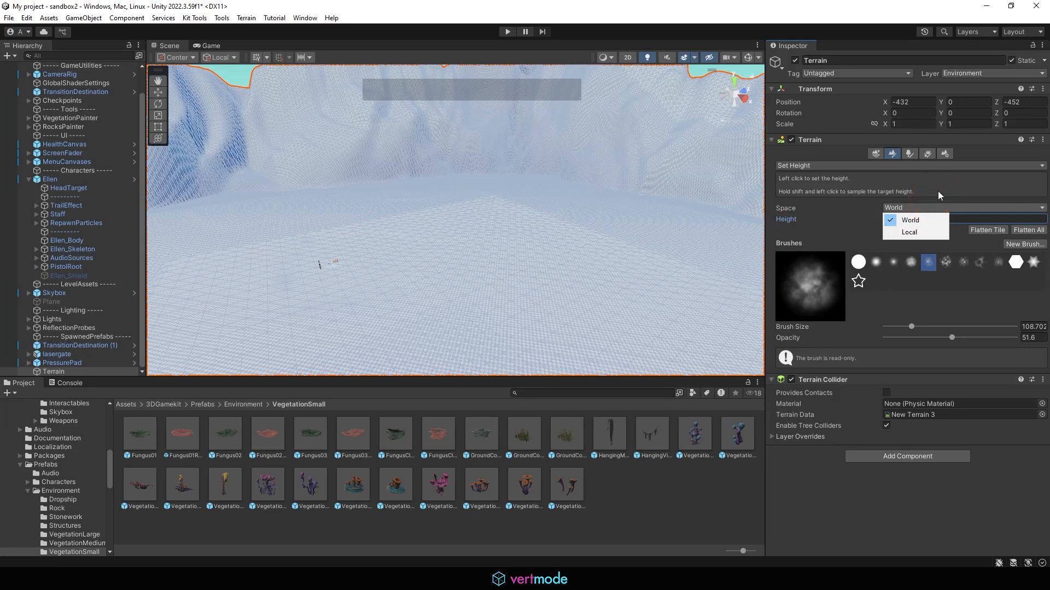
left_click(875, 166)
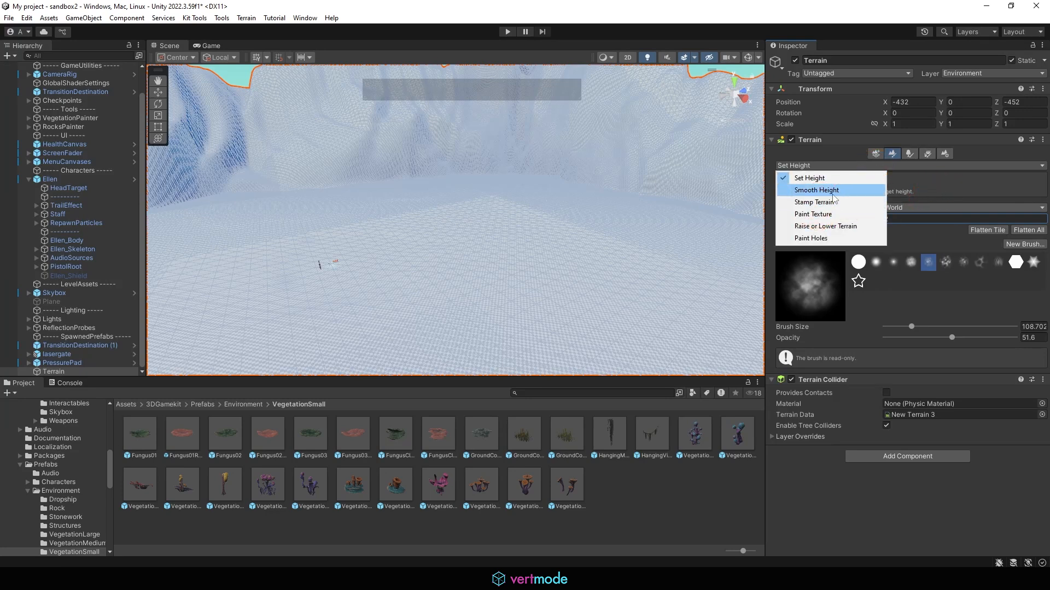
left_click(851, 230)
left_click_drag(586, 185, 587, 242, "alt")
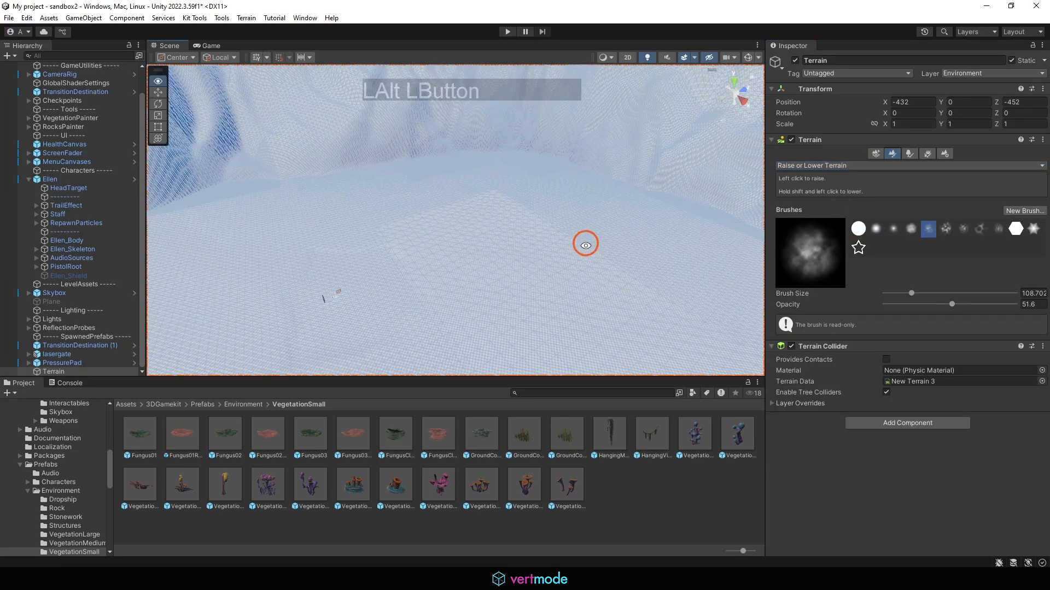
mouse_move(361, 176)
left_mouse_down()
mouse_move(281, 164)
mouse_move(323, 166)
left_mouse_up()
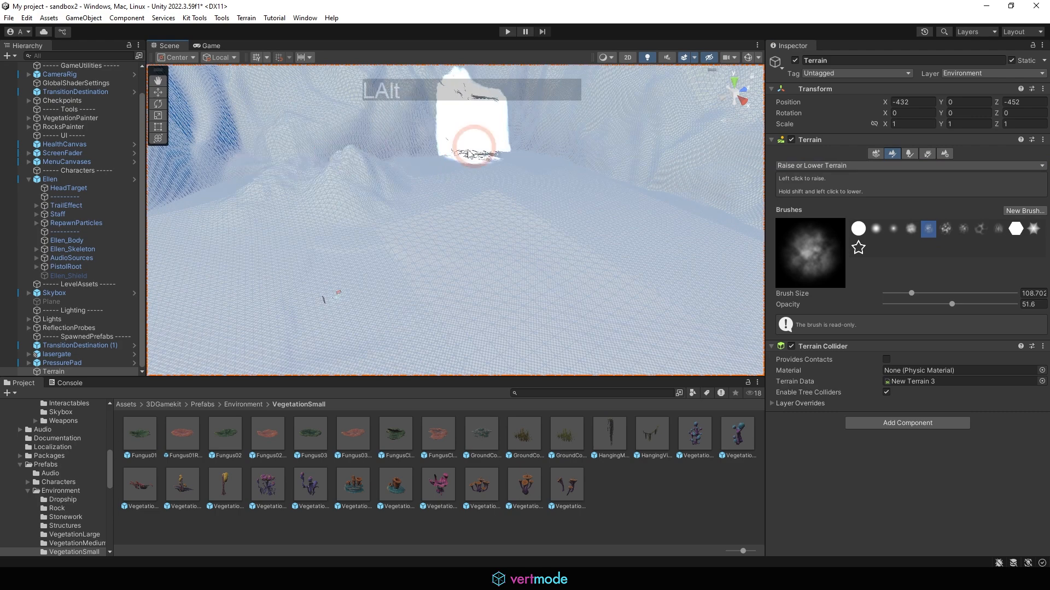
key("ctrl+z")
Step: Set the mottled brush size to about 115.8 and raise a small hill at the foot of the mountains
right_click_drag(481, 199, 409, 183, "alt")
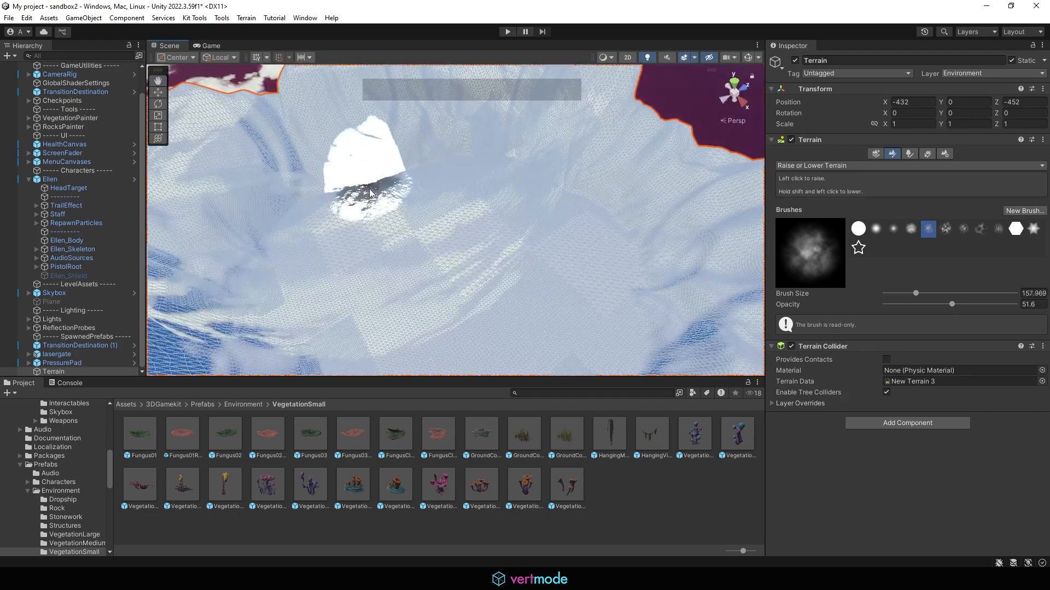
key("bracketright")
key("bracketright")
key("bracketright")
key("bracketright")
key("bracketleft")
key("bracketleft")
key("bracketleft")
key("bracketleft")
key("bracketleft")
key("bracketleft")
key("bracketleft")
key("bracketleft")
left_click_drag(363, 176, 365, 179)
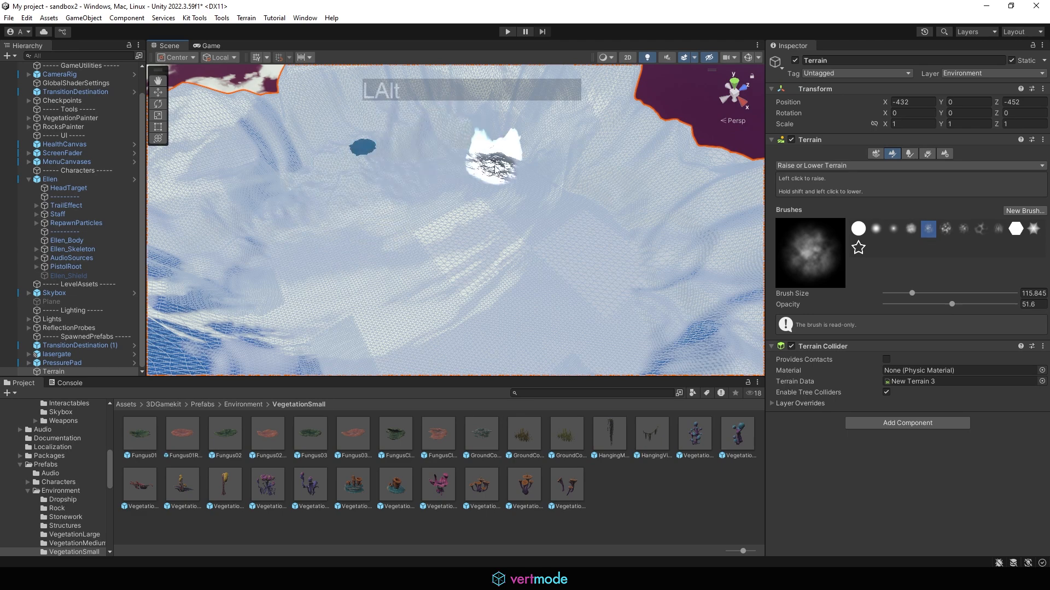
Step: Raise rough foothills along the sides of the valley with the mottled brush at size about 115.8
mouse_move(494, 159)
left_mouse_down("alt")
mouse_move(633, 153)
mouse_move(655, 124)
left_mouse_up("alt")
mouse_move(332, 273)
left_mouse_down()
mouse_move(274, 298)
mouse_move(258, 228)
mouse_move(387, 179)
mouse_move(483, 204)
left_mouse_up()
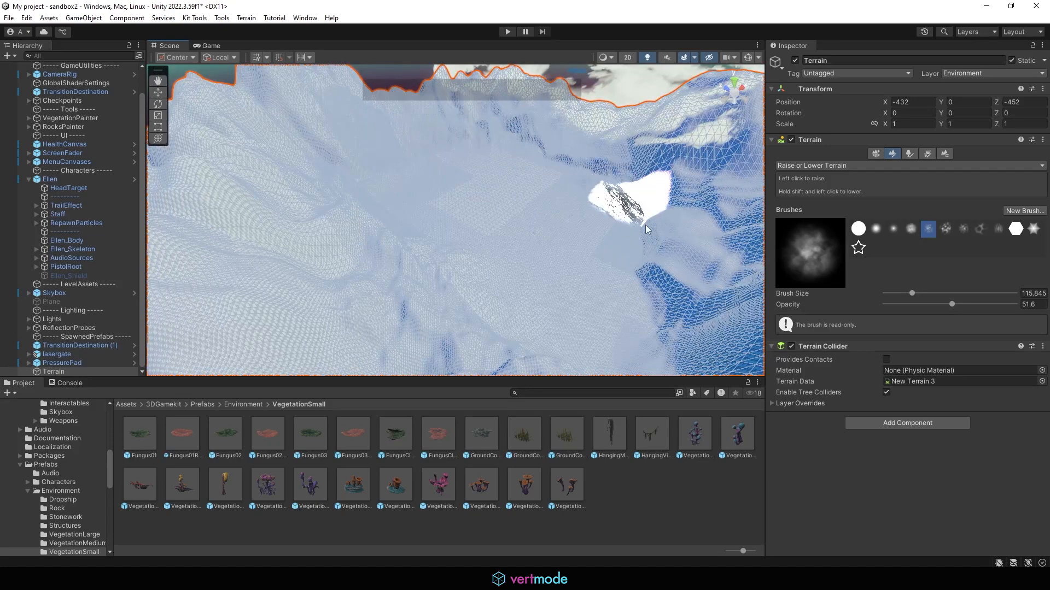
mouse_move(647, 239)
left_mouse_down()
mouse_move(638, 244)
mouse_move(661, 290)
mouse_move(638, 197)
mouse_move(634, 290)
mouse_move(615, 317)
mouse_move(628, 284)
mouse_move(516, 316)
mouse_move(625, 281)
mouse_move(623, 300)
mouse_move(665, 297)
mouse_move(717, 234)
mouse_move(650, 359)
left_mouse_up()
left_click_drag(649, 244, 574, 137, "alt")
right_click_drag(574, 137, 818, 202, "alt")
mouse_move(629, 218)
left_mouse_down("alt")
mouse_move(541, 262)
mouse_move(407, 244)
left_mouse_up("alt")
mouse_move(385, 218)
right_mouse_down("alt")
mouse_move(514, 192)
mouse_move(386, 180)
right_mouse_up("alt")
Step: Undo a misplaced raise stroke and build up low hills on the valley floor beneath the mountain slopes
mouse_move(385, 166)
left_mouse_down()
mouse_move(448, 172)
mouse_move(514, 216)
mouse_move(511, 153)
mouse_move(621, 146)
mouse_move(543, 174)
mouse_move(667, 175)
mouse_move(532, 121)
mouse_move(572, 195)
mouse_move(543, 141)
mouse_move(520, 128)
left_mouse_up()
key("ctrl+z")
middle_click_drag(508, 112, 497, 163, "alt")
left_click_drag(514, 164, 556, 152)
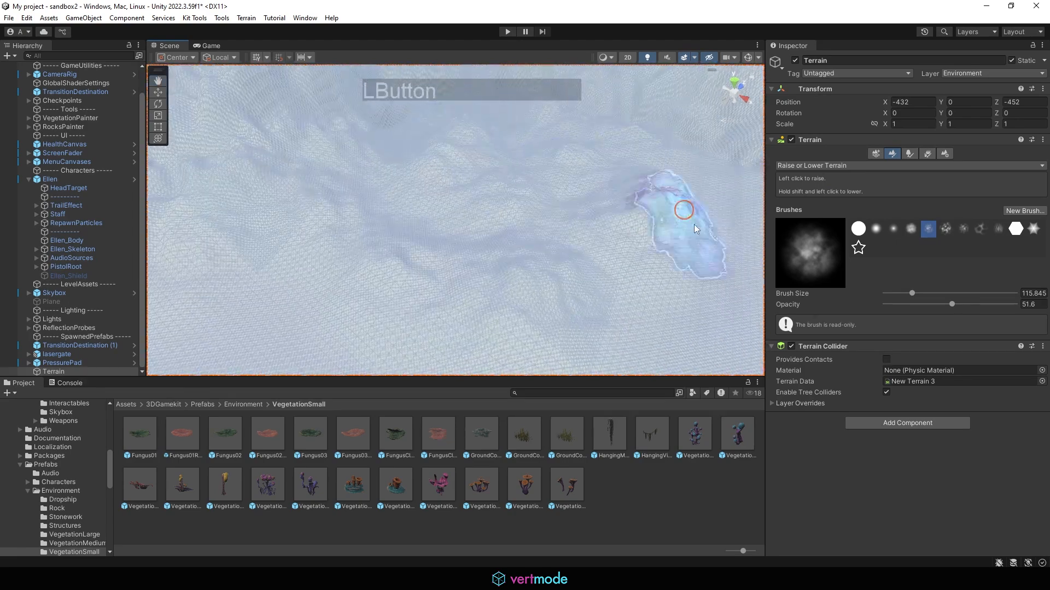
left_click_drag(694, 224, 641, 218)
Step: Extend the low hills across the valley floor around the character's area with the mottled brush
right_click_drag(642, 218, 599, 150, "alt")
mouse_move(607, 175)
left_mouse_down()
mouse_move(626, 244)
mouse_move(555, 295)
mouse_move(571, 312)
mouse_move(459, 187)
mouse_move(394, 218)
left_mouse_up()
mouse_move(339, 235)
left_mouse_down()
mouse_move(269, 217)
mouse_move(262, 235)
left_mouse_up()
mouse_move(263, 235)
left_mouse_down("alt")
mouse_move(319, 333)
mouse_move(305, 258)
mouse_move(223, 211)
mouse_move(274, 136)
mouse_move(312, 129)
left_mouse_up("alt")
middle_click_drag(317, 129, 370, 149, "alt")
left_click_drag(306, 153, 350, 163)
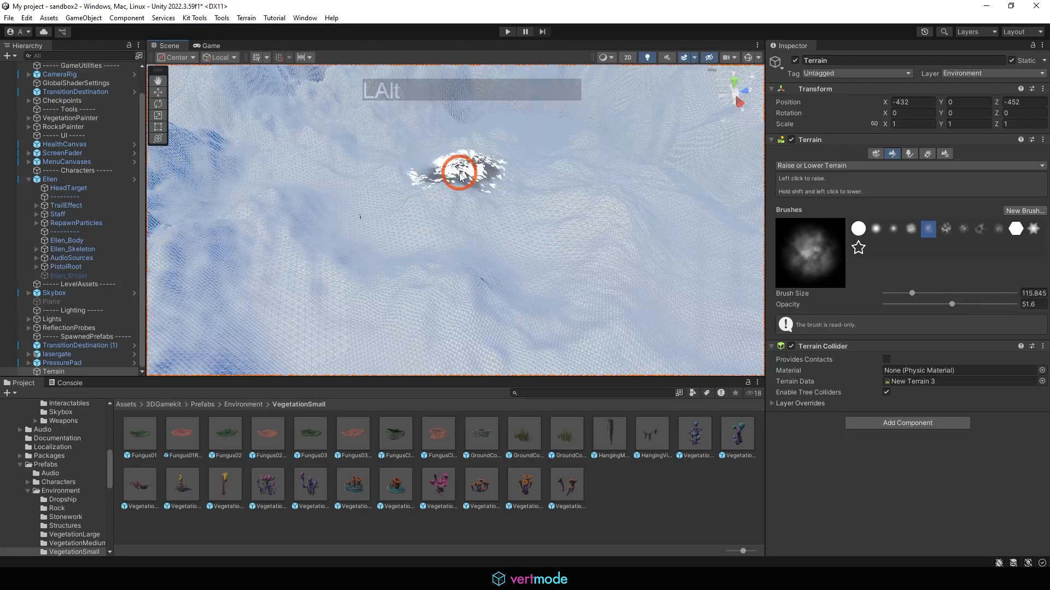
Step: Raise mounds on the opposite side of the character's area, undoing one stroke and repainting it
left_click_drag(462, 171, 389, 178, "alt")
right_click_drag(389, 178, 671, 180, "alt")
left_click_drag(492, 218, 459, 176)
right_click_drag(460, 176, 415, 176, "alt")
left_click_drag(629, 257, 609, 214)
key("ctrl+z")
mouse_move(563, 161)
left_mouse_down()
mouse_move(504, 154)
mouse_move(520, 249)
left_mouse_up()
middle_click_drag(620, 187, 635, 174, "alt")
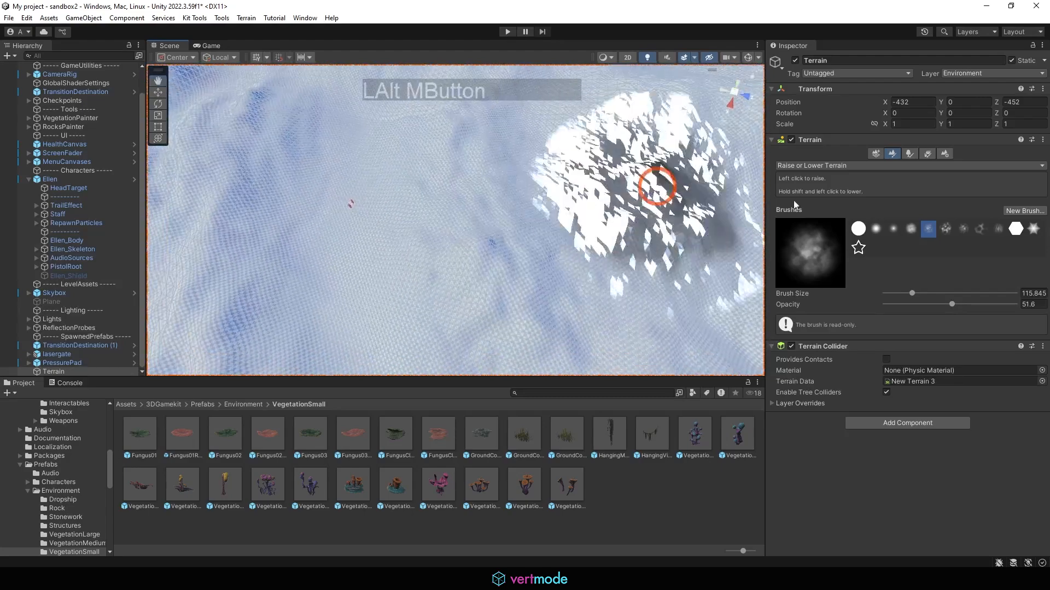
Step: Switch to Set Height at world height 0 and level a clearing around the character with the solid round brush, undoing the last stroke
left_click(867, 164)
left_click(854, 173)
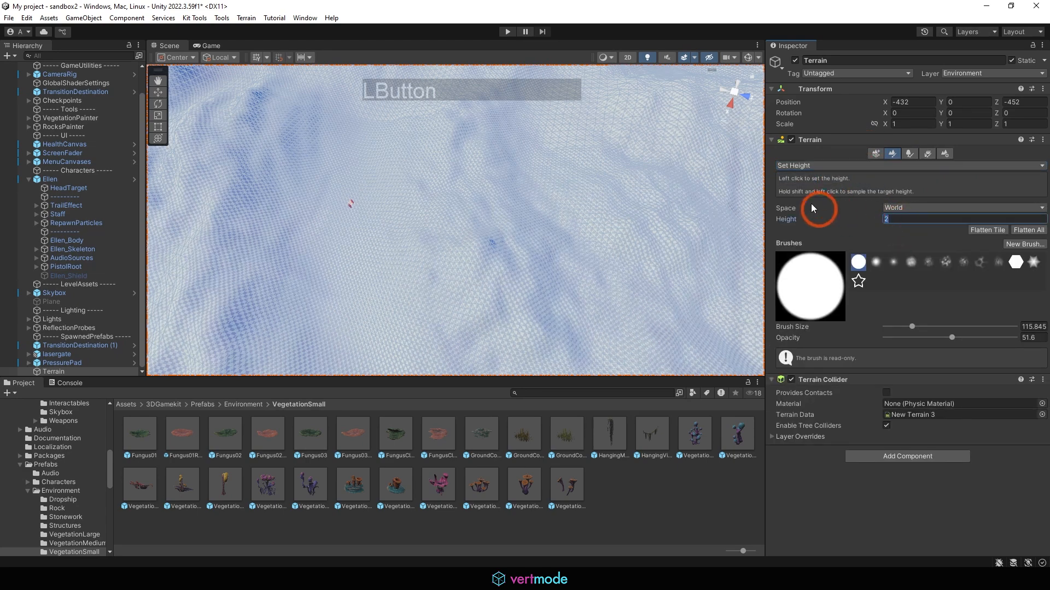
left_click_drag(811, 204, 793, 192)
key("Return")
mouse_move(418, 212)
left_mouse_down()
mouse_move(568, 178)
mouse_move(558, 240)
left_mouse_up()
left_click_drag(555, 238, 401, 170, "alt")
left_click_drag(345, 189, 524, 219)
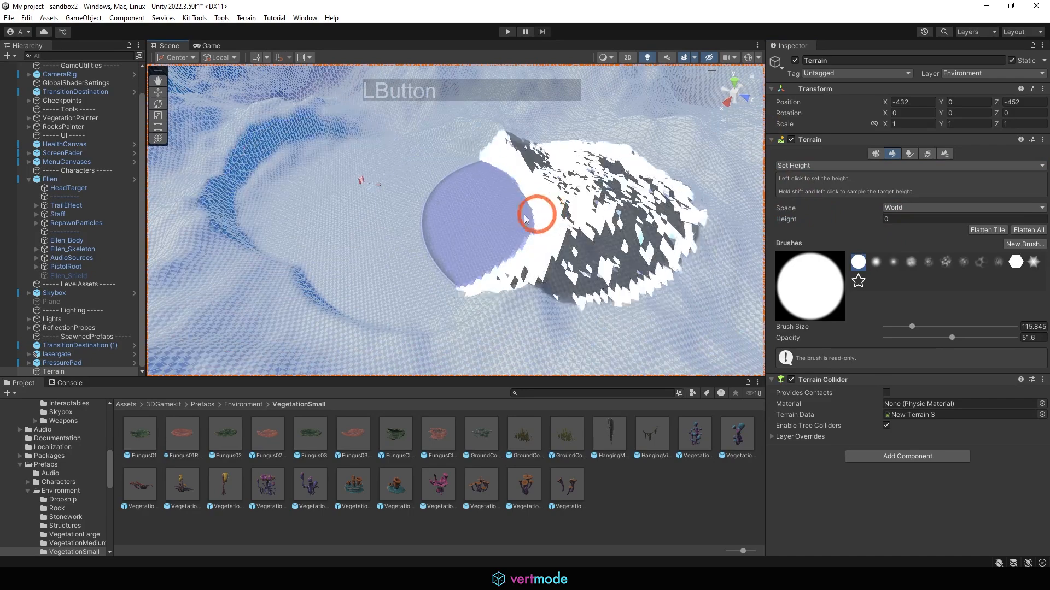
key("ctrl+z")
Step: Reduce the brush size to about 79.8 or smaller and extend the clearing outward through the hills at height 0
key("bracketleft")
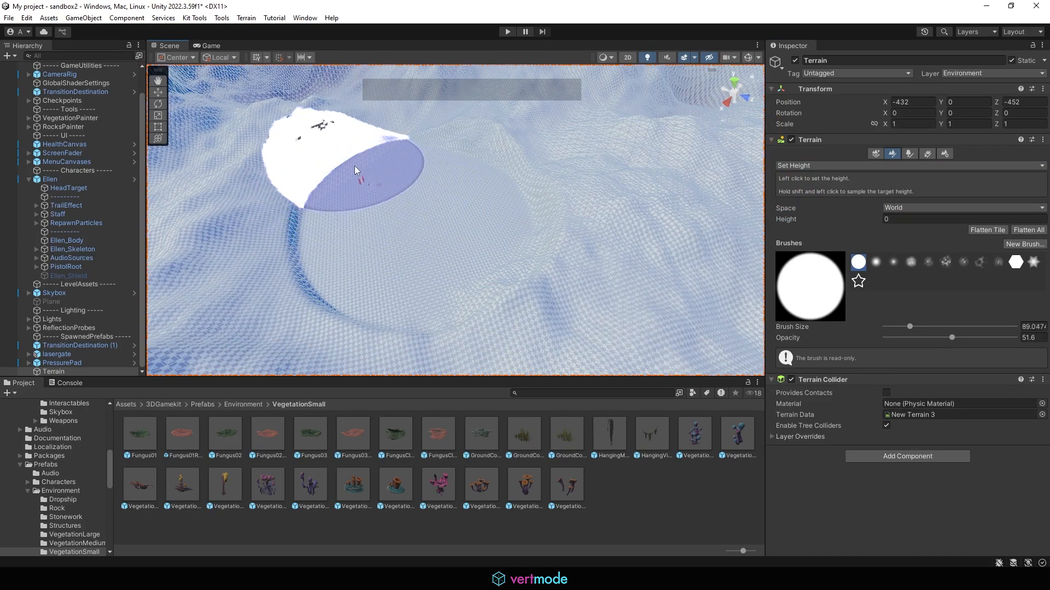
key("bracketleft")
mouse_move(358, 170)
left_mouse_down()
mouse_move(479, 139)
mouse_move(473, 189)
left_mouse_up()
mouse_move(472, 197)
left_mouse_down("alt")
mouse_move(406, 253)
mouse_move(628, 246)
left_mouse_up("alt")
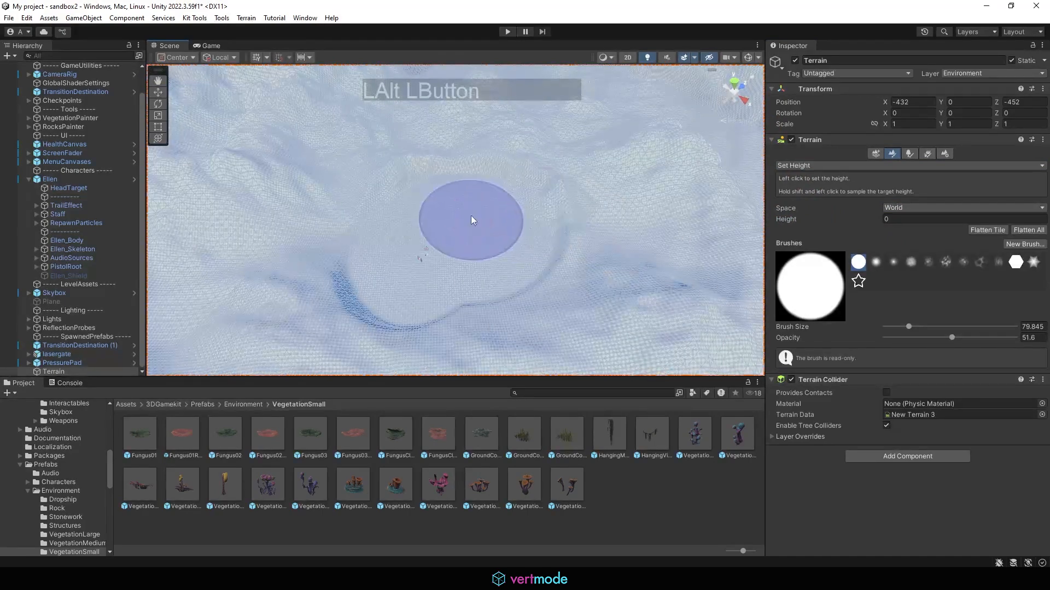
key("bracketleft")
mouse_move(508, 204)
left_mouse_down()
mouse_move(566, 174)
mouse_move(566, 140)
left_mouse_up()
Step: Reduce the brush size to about 36.5 and carve a narrow path at height 0 from the clearing towards the mountains
key("bracketleft")
key("bracketleft")
key("bracketleft")
middle_click_drag(567, 141, 588, 194, "alt")
left_click_drag(588, 195, 567, 299, "alt")
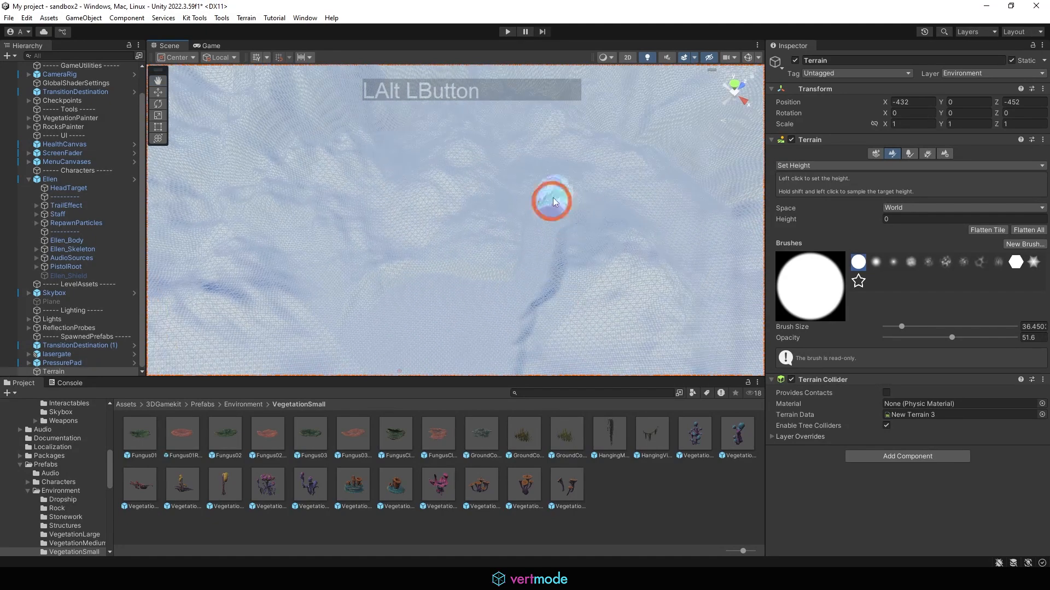
middle_click_drag(605, 164, 616, 235, "alt")
right_click_drag(616, 234, 572, 293, "alt")
left_click_drag(572, 293, 524, 164, "alt")
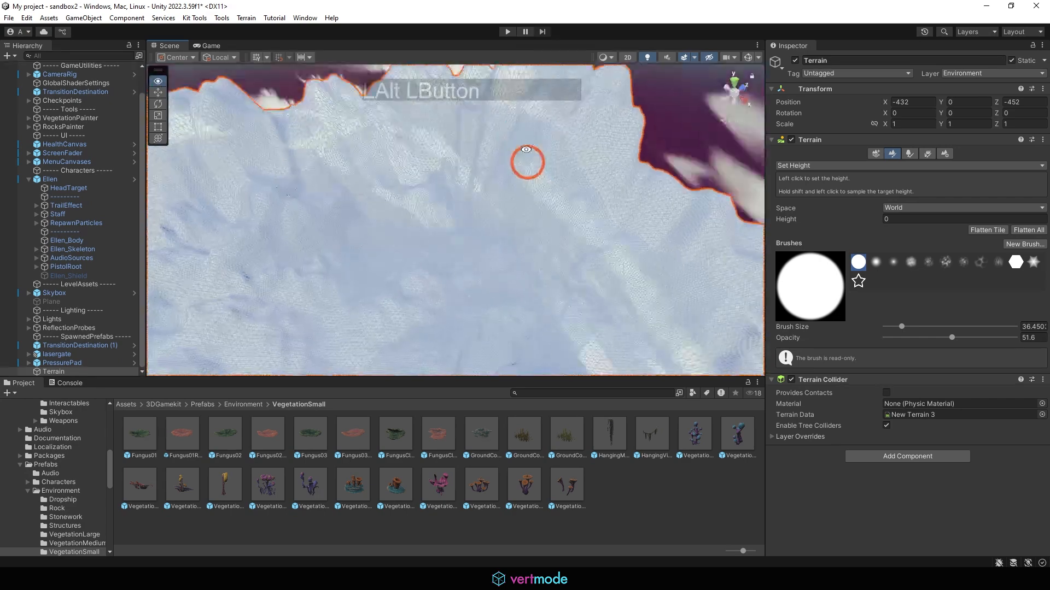
middle_click_drag(525, 164, 574, 241, "alt")
left_click_drag(574, 241, 614, 228, "alt")
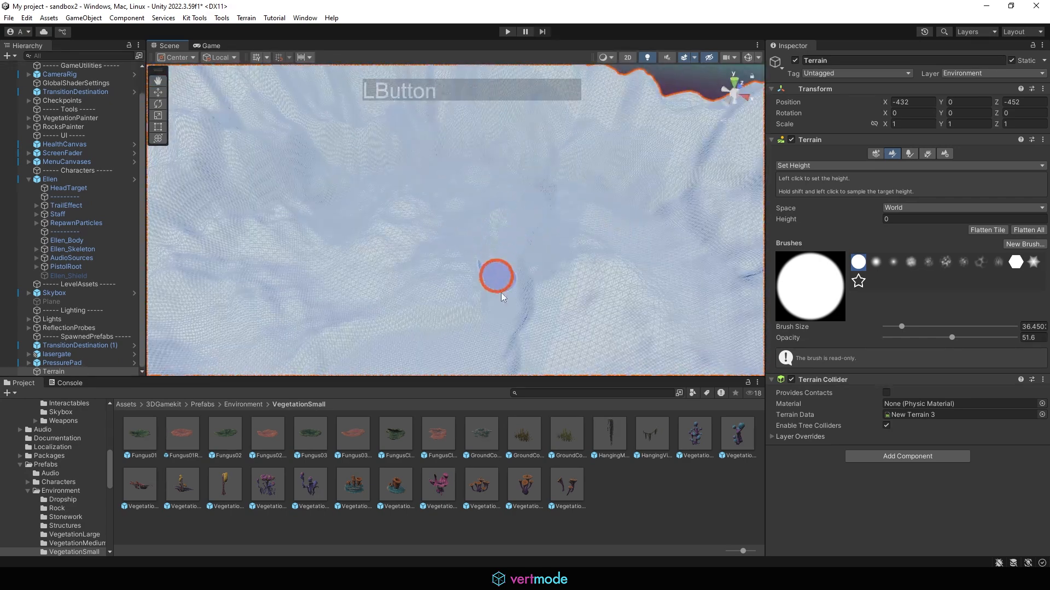
Step: Switch to Raise or Lower Terrain and lower the ground around the narrow path with the 36.45 brush
left_click_drag(502, 297, 513, 239, "alt")
middle_click_drag(513, 239, 530, 192, "alt")
right_click_drag(529, 192, 581, 250, "alt")
left_click_drag(581, 250, 887, 222, "alt")
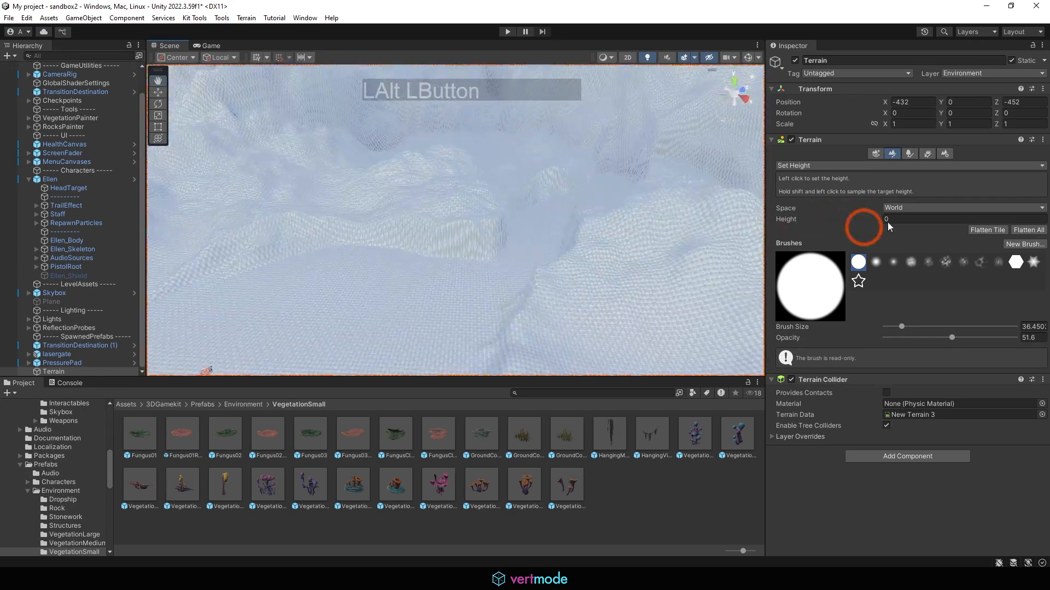
left_click(876, 155)
left_click(892, 154)
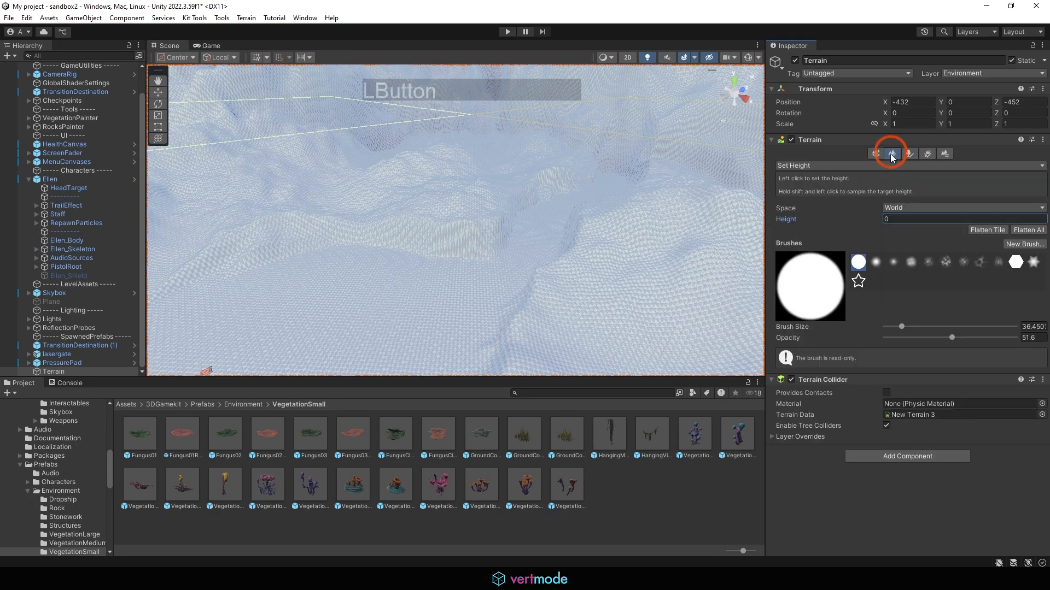
left_click(795, 165)
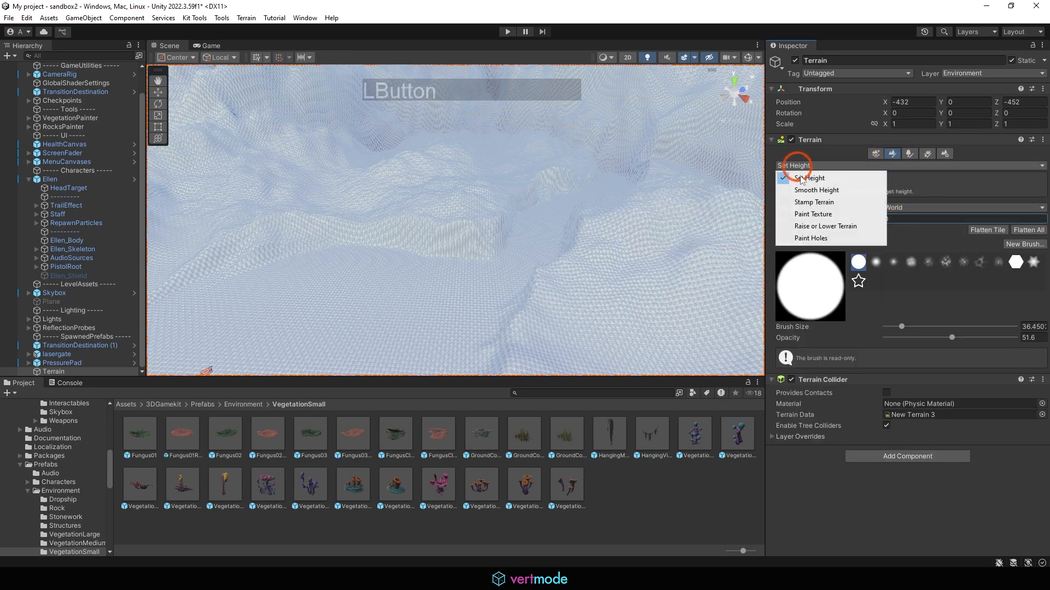
left_click(826, 226)
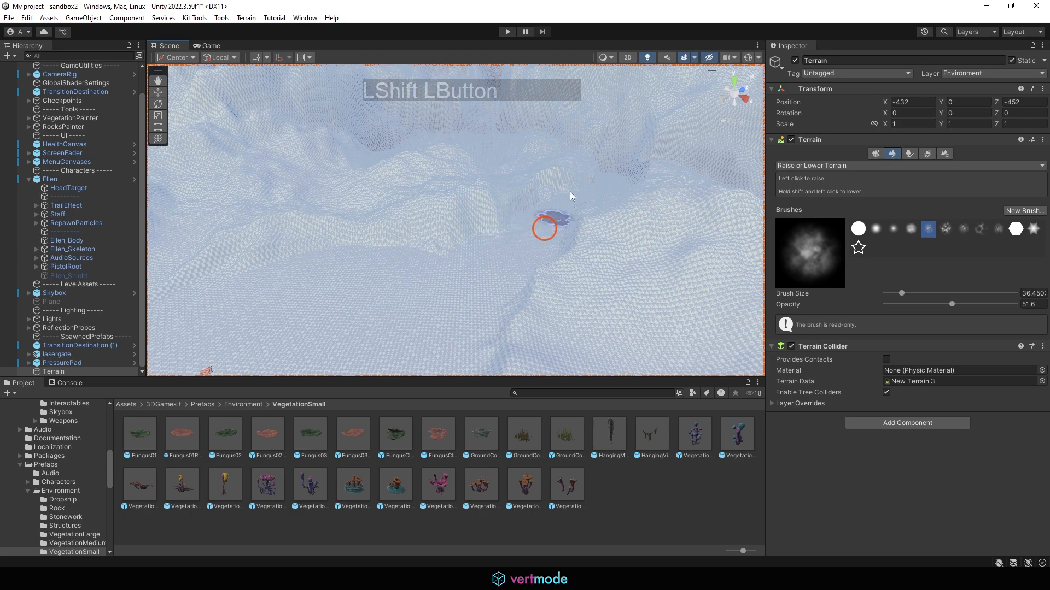
left_click_drag(570, 192, 459, 250, "alt")
Step: Enlarge the brush to about 89.4 and lower the hills beside the path and the clearing
key("bracketright")
key("bracketright")
key("bracketright")
key("bracketright")
key("bracketright")
key("bracketright")
key("bracketright")
key("bracketright")
key("bracketright")
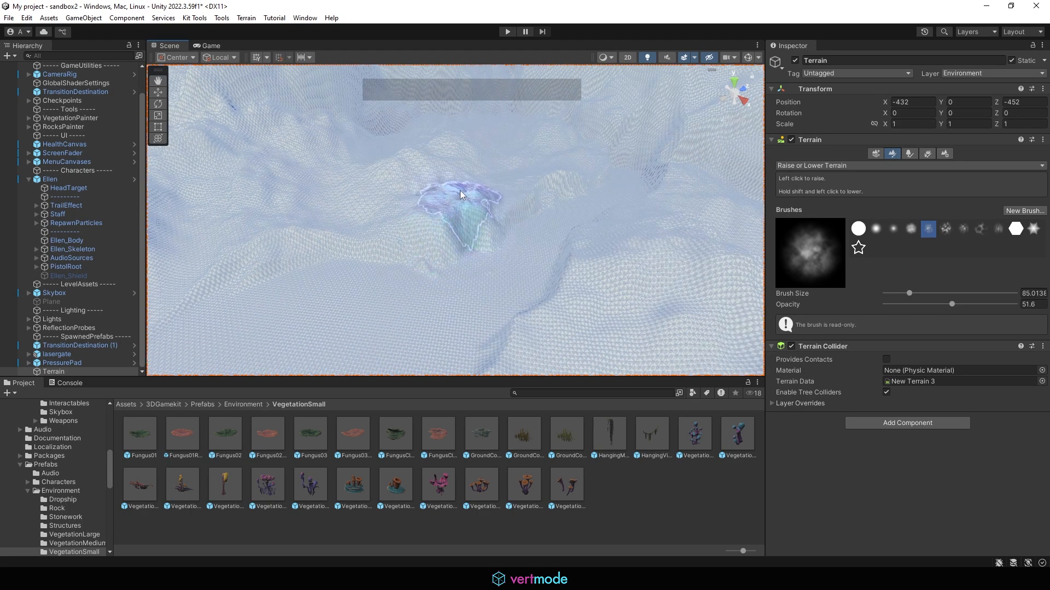
left_click(452, 182, "shift")
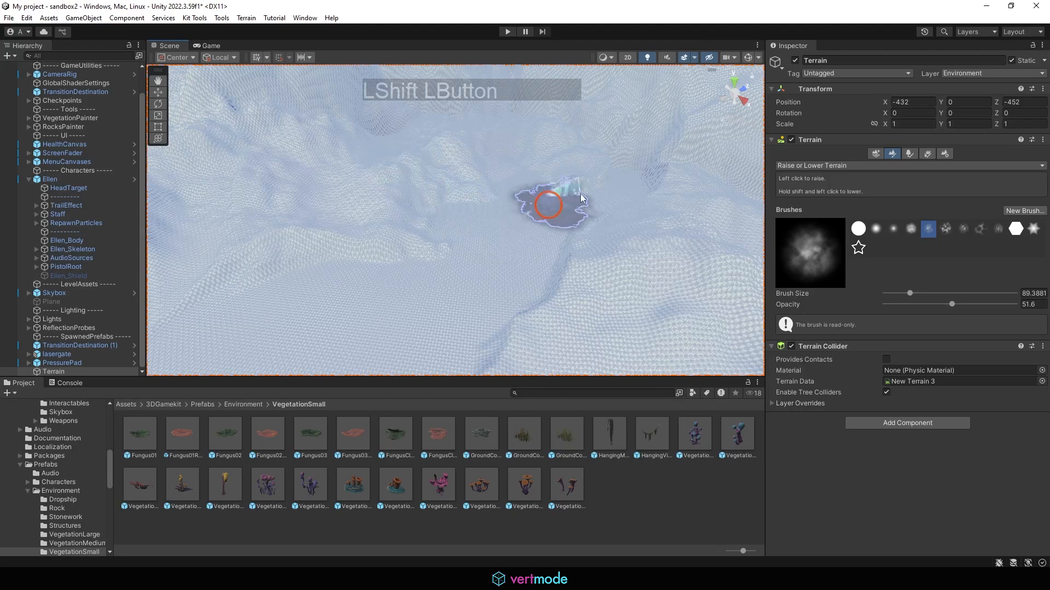
left_click(334, 282, "shift")
mouse_move(505, 238)
middle_mouse_down("alt")
mouse_move(545, 285)
mouse_move(457, 175)
middle_mouse_up("alt")
left_click_drag(457, 176, 607, 224, "alt")
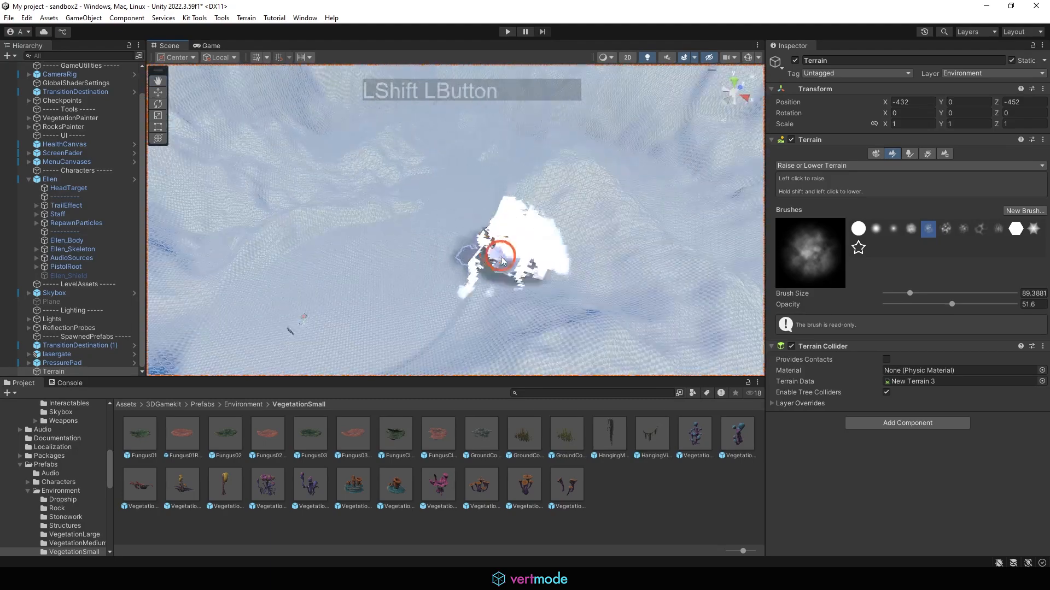
middle_click_drag(443, 325, 586, 211, "alt")
mouse_move(586, 211)
left_mouse_down("alt")
mouse_move(668, 262)
mouse_move(669, 305)
mouse_move(509, 161)
mouse_move(415, 253)
mouse_move(476, 183)
mouse_move(416, 275)
left_mouse_up("alt")
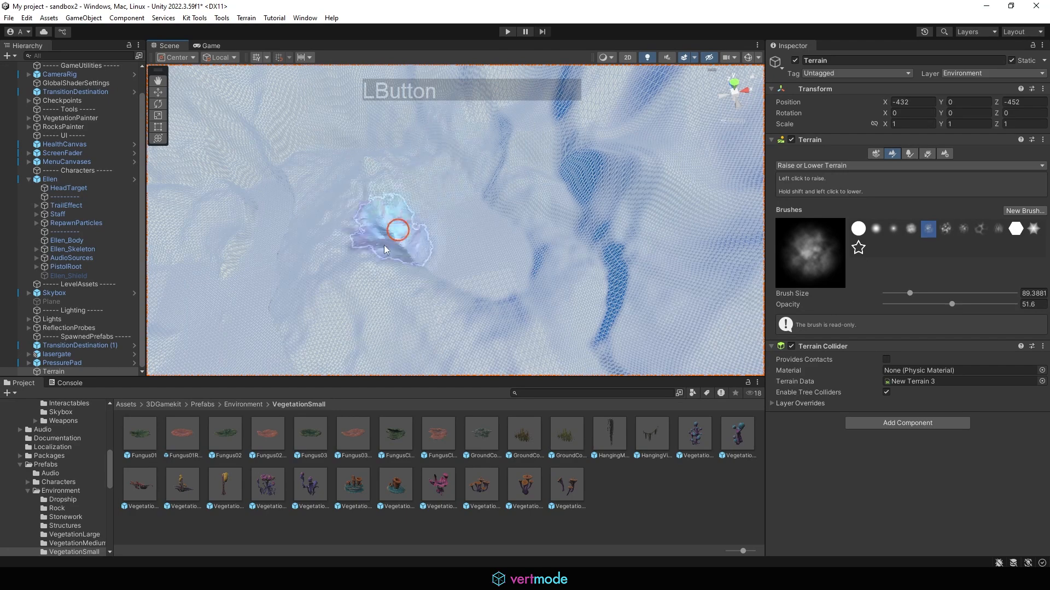
Step: Reshape the slopes around the clearing, lowering some hills and raising new mounds with the 89.4 brush
mouse_move(632, 227)
left_mouse_down("alt")
mouse_move(504, 149)
mouse_move(547, 200)
mouse_move(348, 215)
left_mouse_up("alt")
left_click_drag(337, 154, 354, 159, "shift")
left_click_drag(416, 173, 462, 204, "alt")
left_click_drag(306, 219, 411, 129, "shift")
mouse_move(345, 278)
left_mouse_down()
mouse_move(356, 314)
mouse_move(334, 328)
left_mouse_up()
middle_click_drag(549, 229, 607, 120, "alt")
left_click_drag(478, 229, 525, 208, "alt")
mouse_move(484, 224)
left_mouse_down()
mouse_move(425, 208)
mouse_move(429, 268)
left_mouse_up()
right_click_drag(429, 268, 439, 231, "alt")
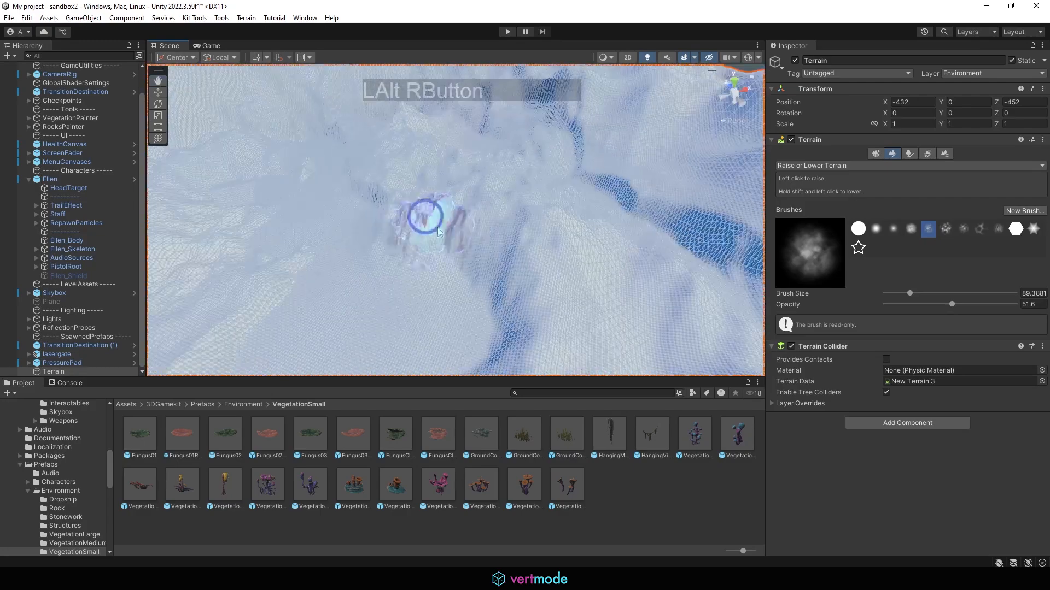
Step: Raise more ground along the ridge between the hills and the rim mountains
left_click_drag(496, 282, 555, 276)
right_click_drag(547, 270, 405, 231, "alt")
left_click_drag(405, 231, 470, 238, "alt")
left_click_drag(475, 239, 503, 242)
right_click_drag(508, 240, 518, 313, "alt")
middle_click_drag(556, 225, 532, 157, "alt")
left_click_drag(532, 157, 416, 196, "alt")
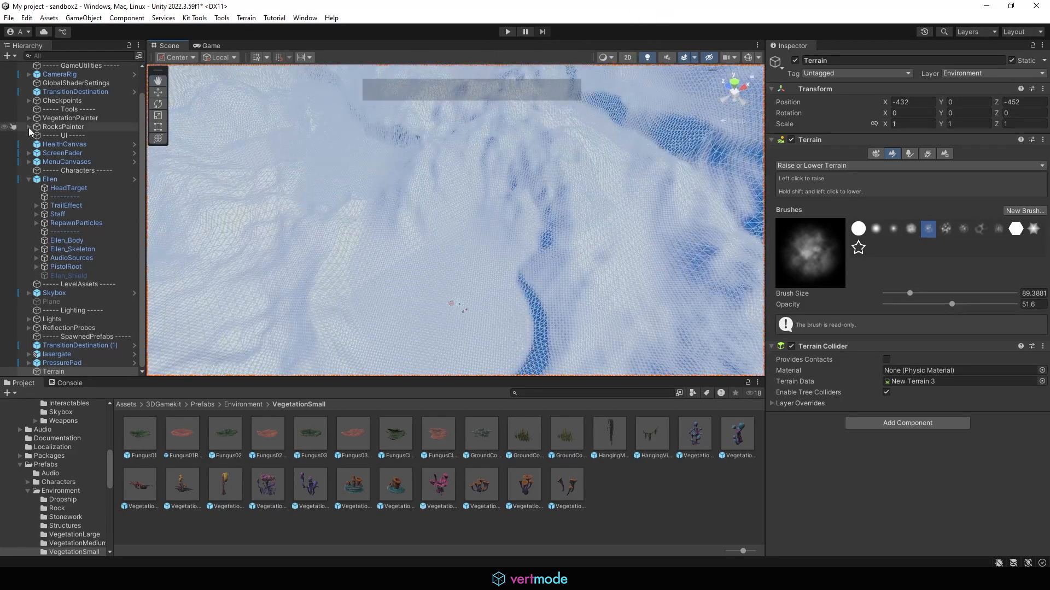
Step: Start Play mode and run the character from the clearing up the hill slopes to test the terrain
left_click(60, 74)
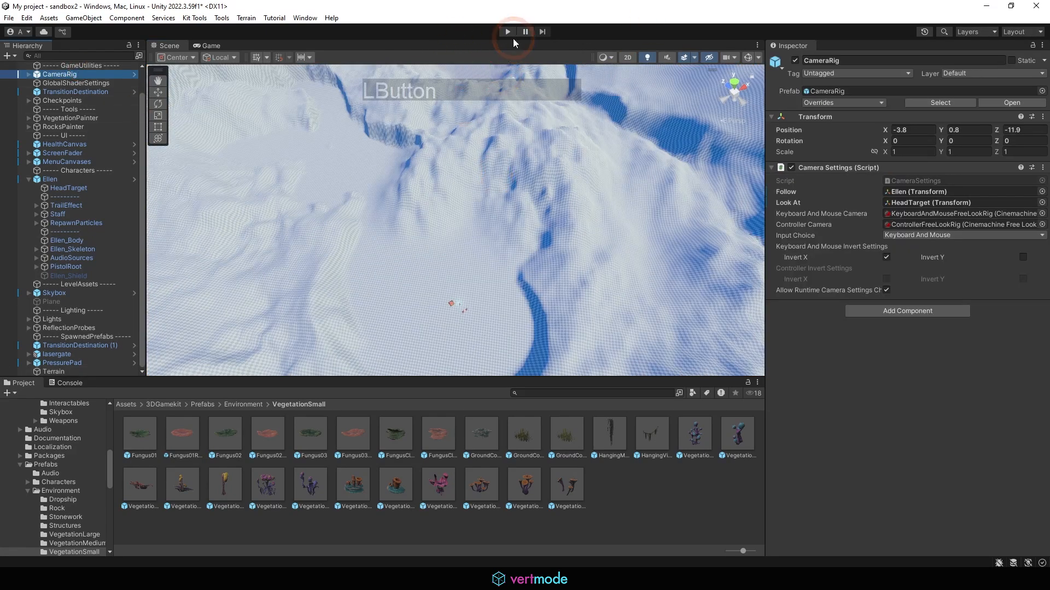
left_click(508, 32)
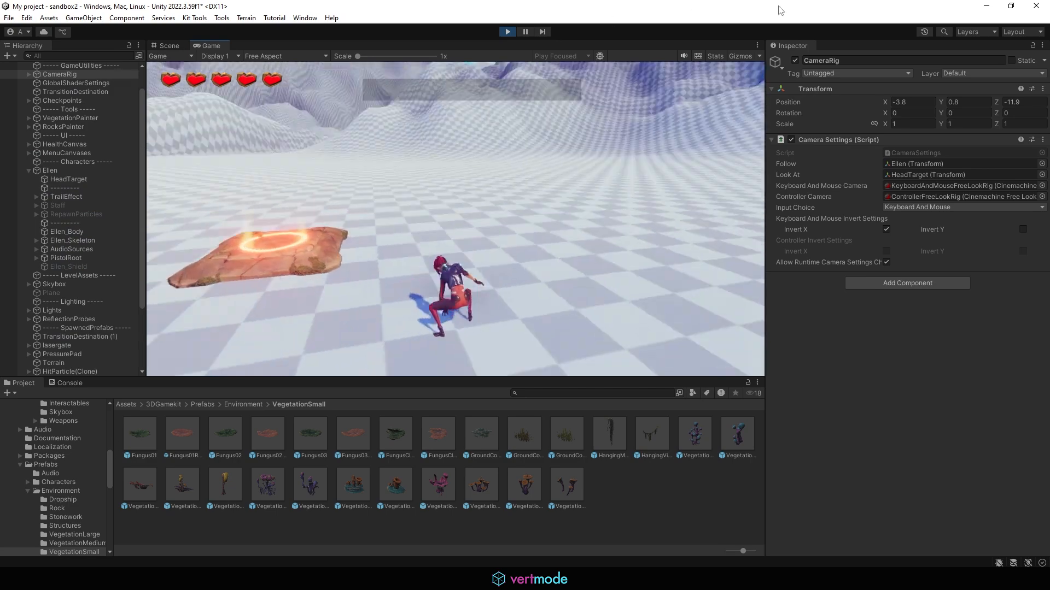
key("w")
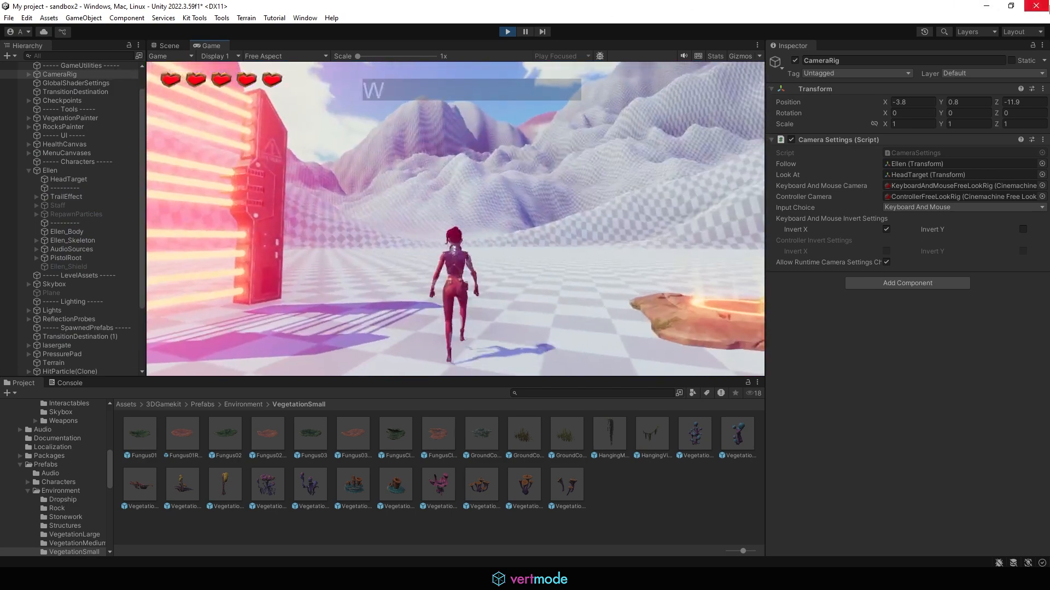
key("a")
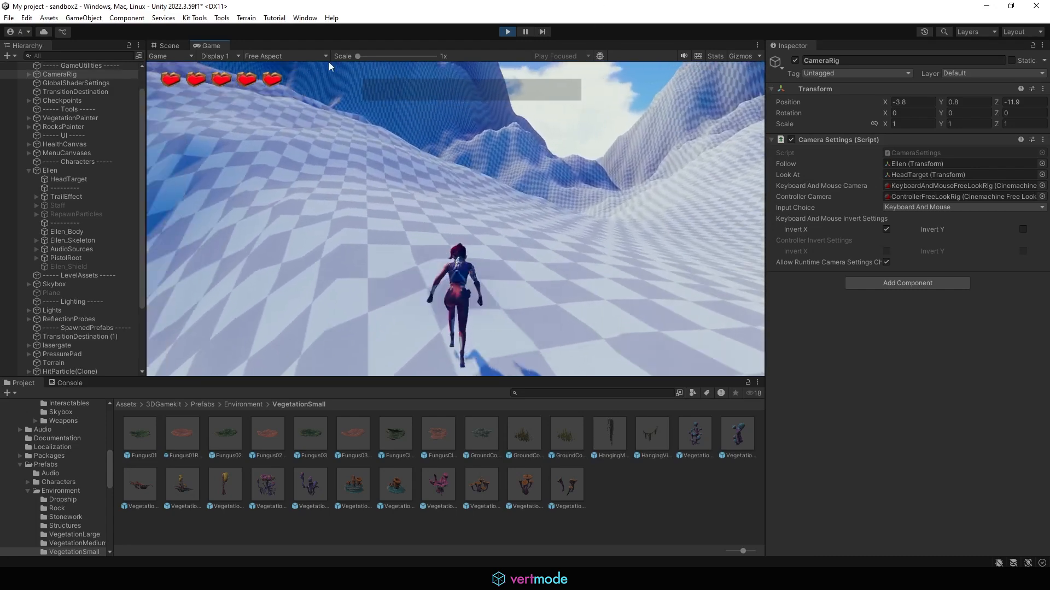
key("space")
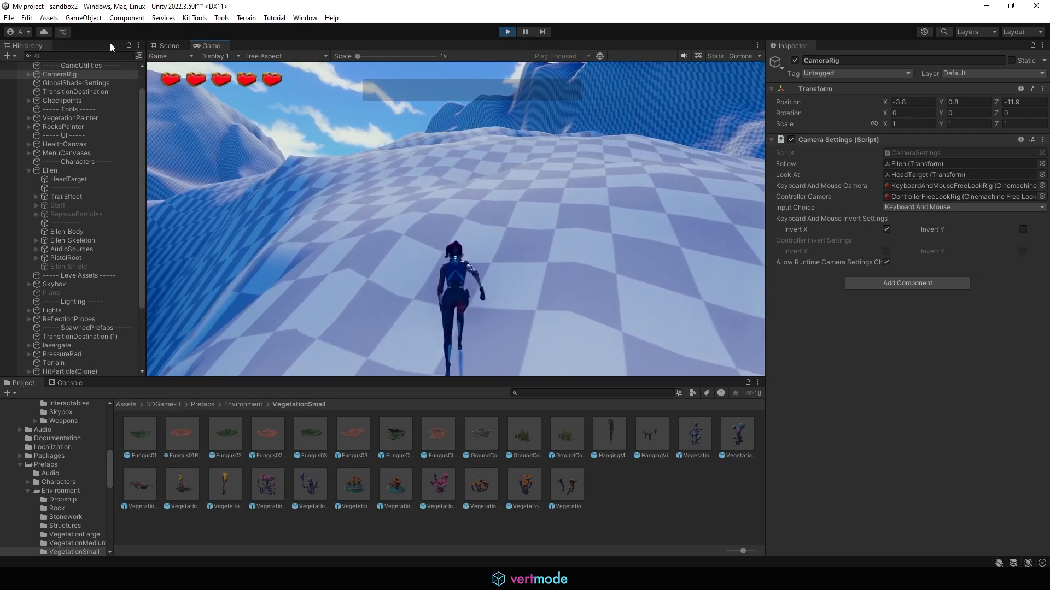
key("space")
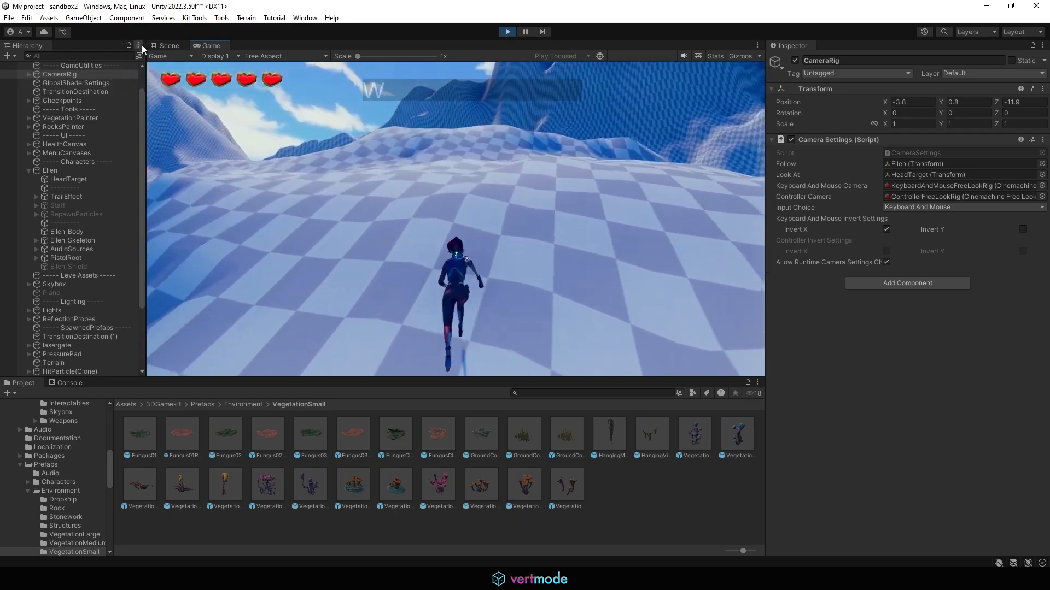
key("a")
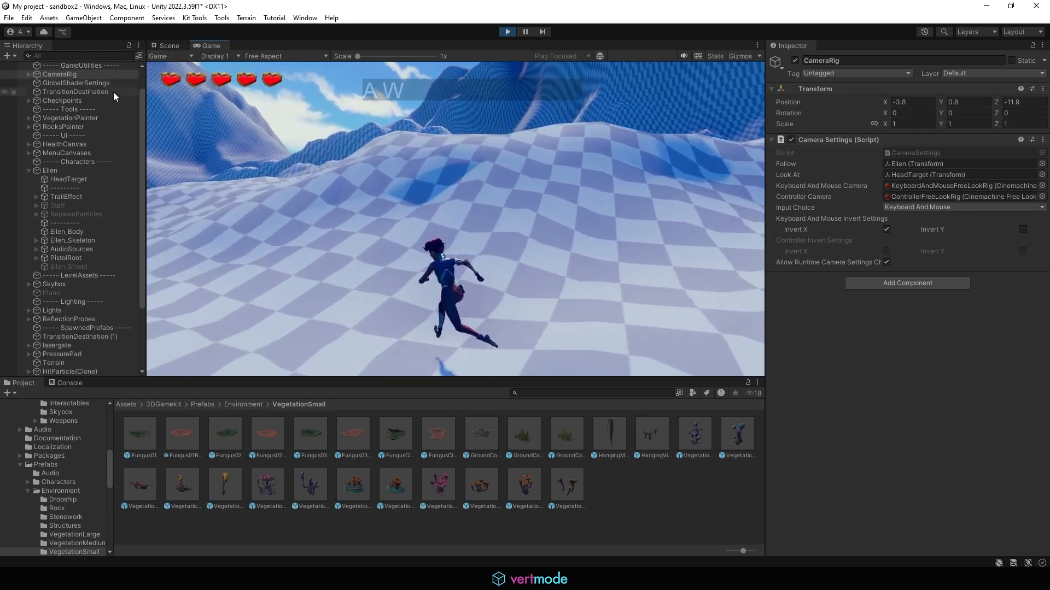
Step: Run and jump the character along the hills and back down to the clearing, and stop Play mode
key("space")
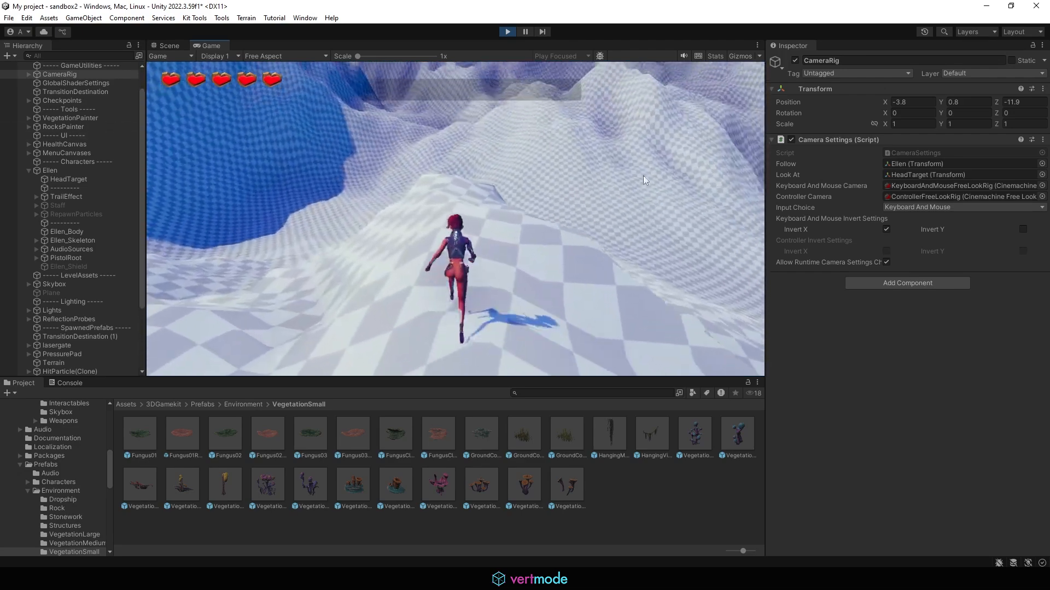
key("space")
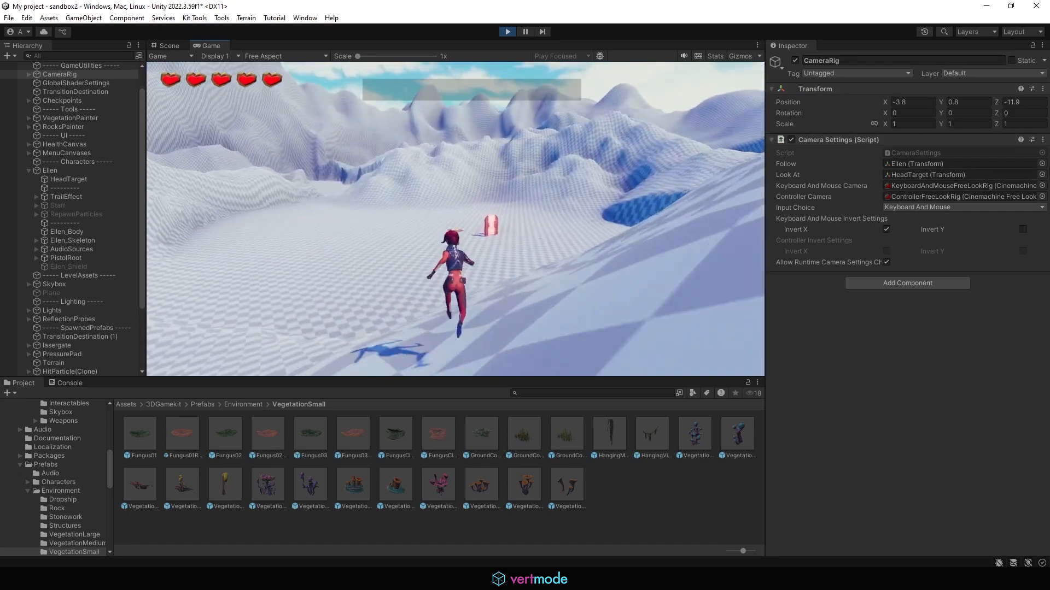
key("space")
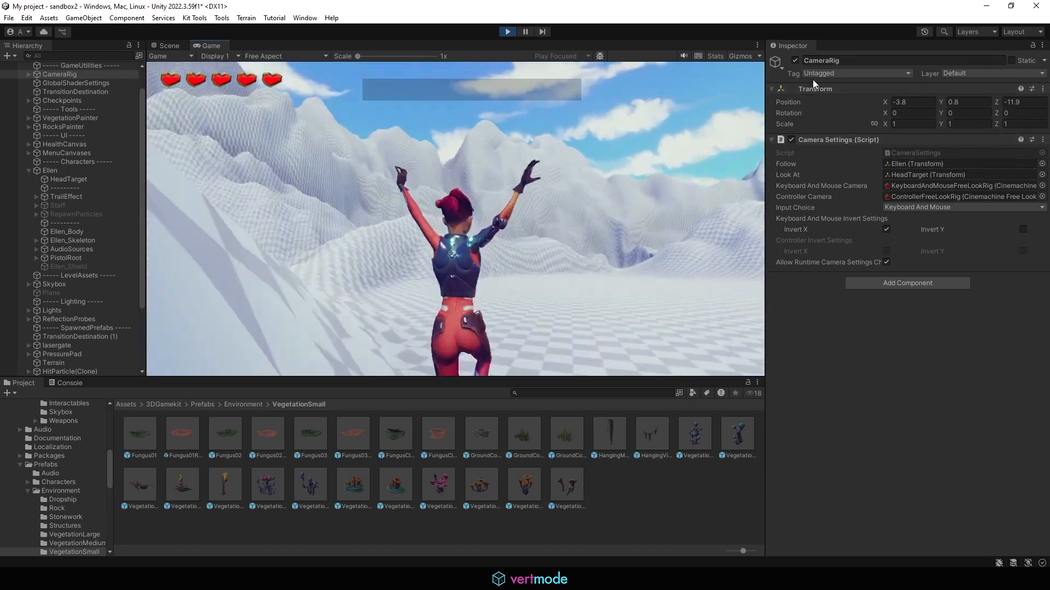
key("w")
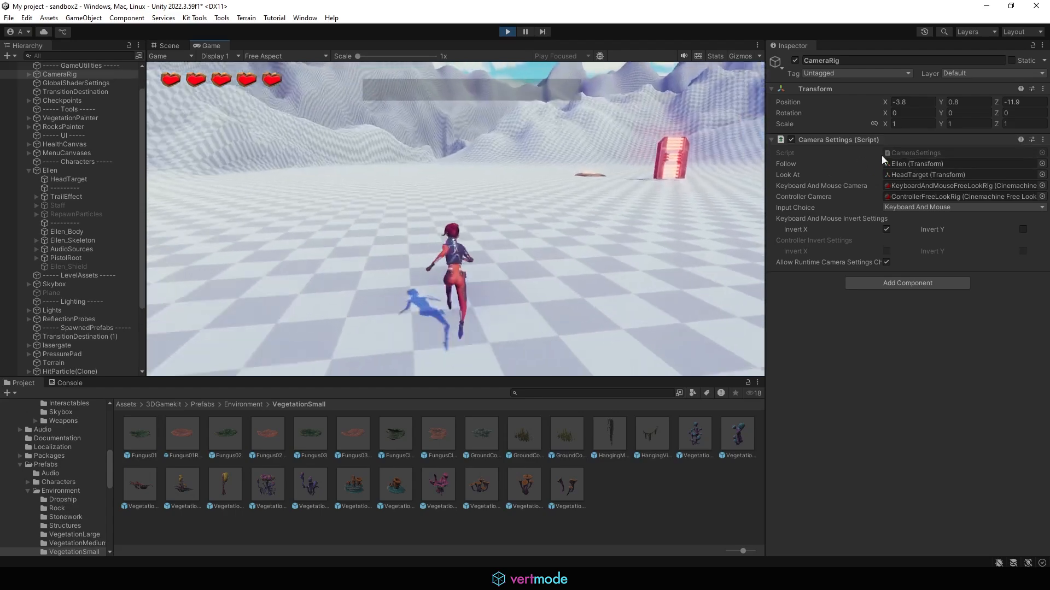
key("w")
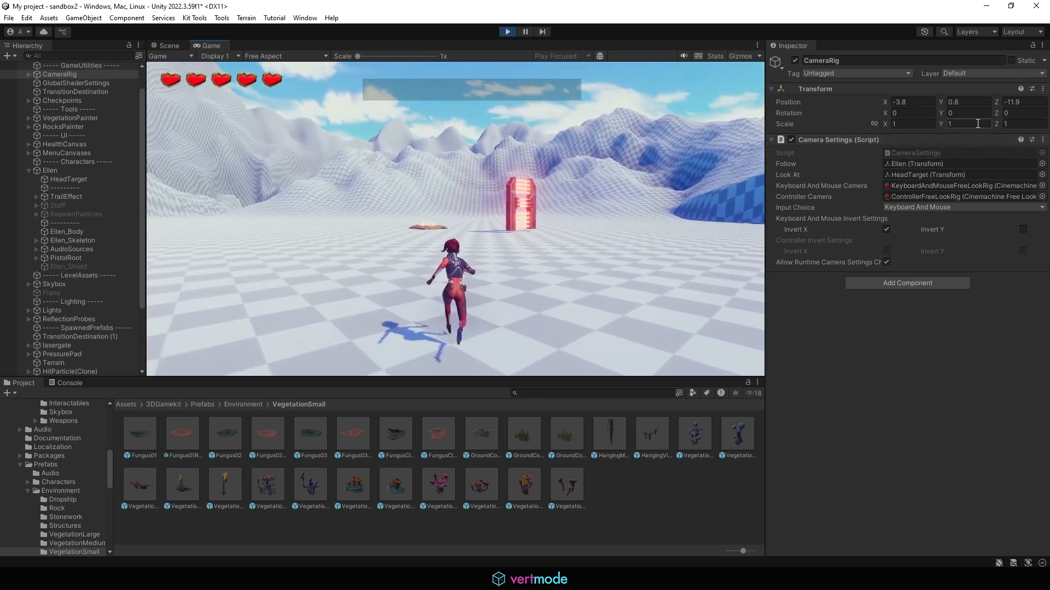
key("d")
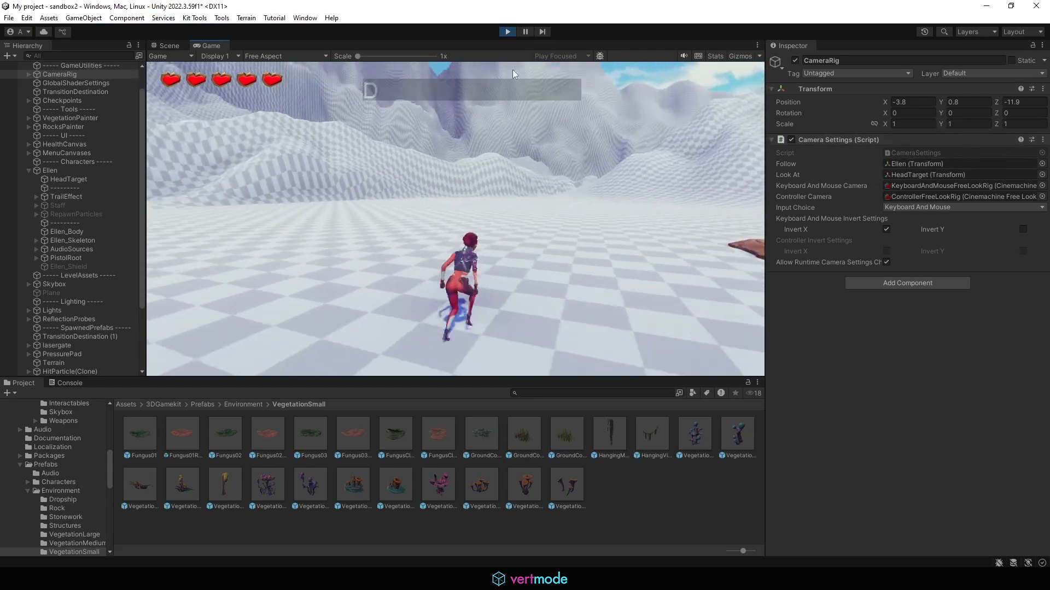
left_click(508, 33)
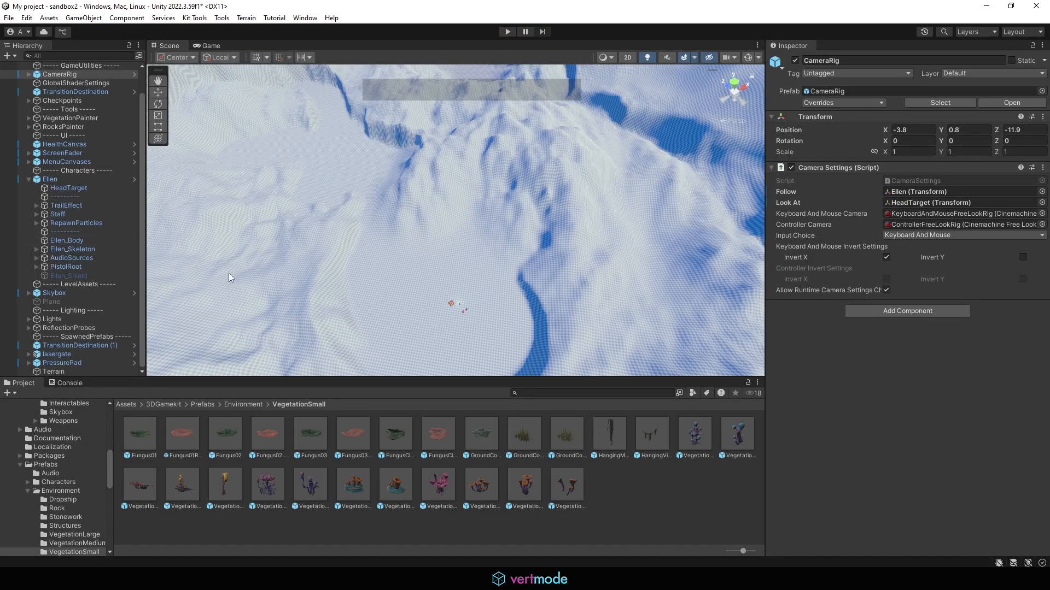
Step: Select the terrain and rework the hills around the clearing, lowering and raising ground with the 89.4 brush
scroll(353, 234, "down", 4)
left_click(371, 167)
right_click_drag(377, 170, 726, 163, "alt")
left_click_drag(711, 169, 516, 148, "alt")
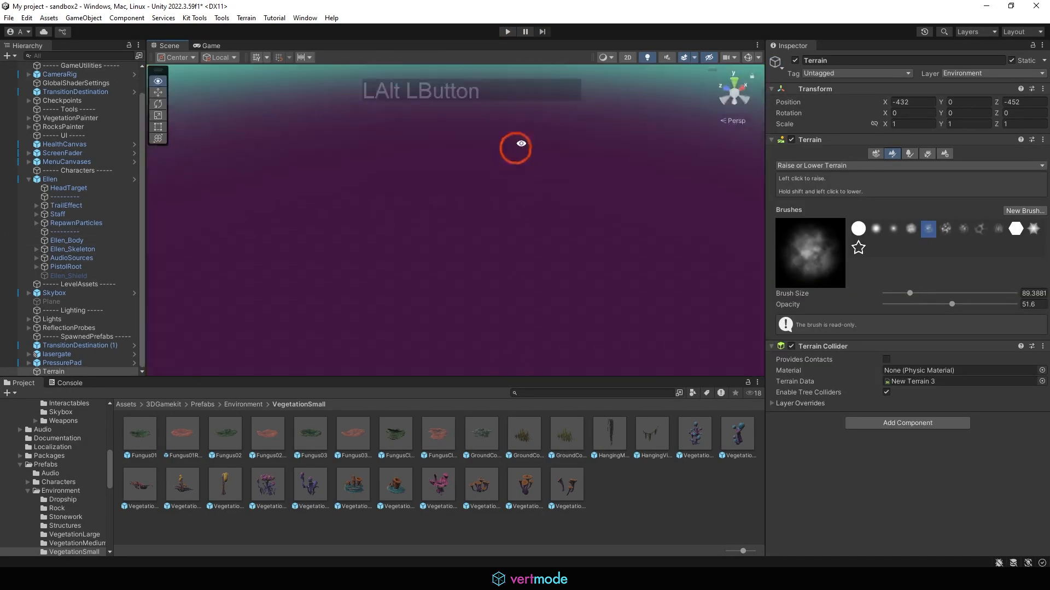
right_click_drag(516, 147, 441, 169, "alt")
left_click_drag(416, 180, 361, 277, "alt")
right_click_drag(361, 278, 501, 258, "alt")
mouse_move(502, 258)
left_mouse_down("alt")
mouse_move(411, 252)
mouse_move(376, 211)
mouse_move(470, 291)
mouse_move(601, 267)
left_mouse_up("alt")
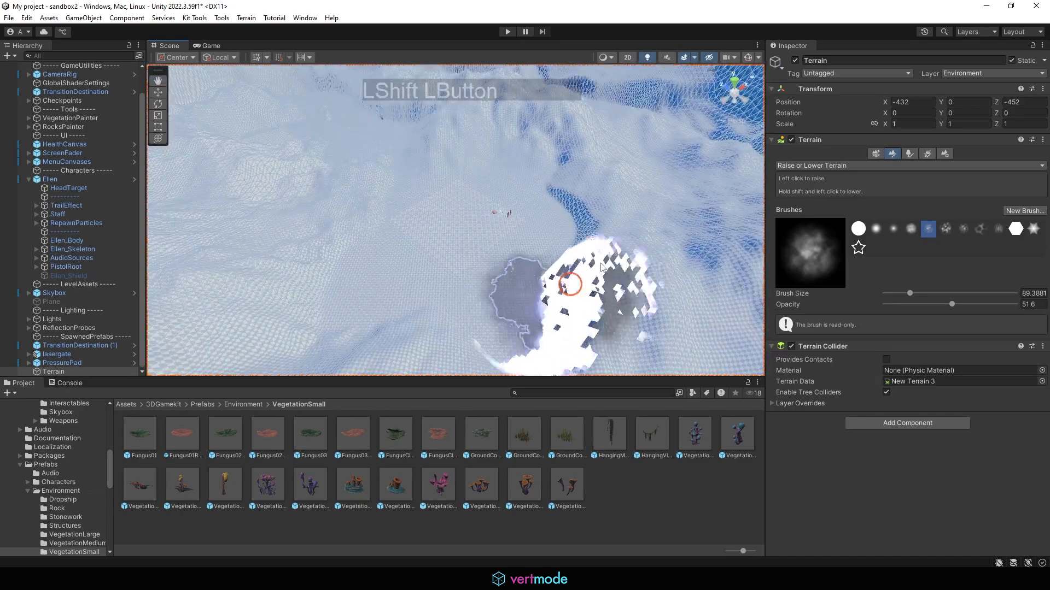
mouse_move(639, 196)
left_mouse_down("shift")
mouse_move(601, 183)
mouse_move(651, 117)
mouse_move(677, 163)
mouse_move(668, 234)
mouse_move(604, 257)
mouse_move(504, 257)
mouse_move(393, 328)
mouse_move(263, 198)
left_mouse_up("shift")
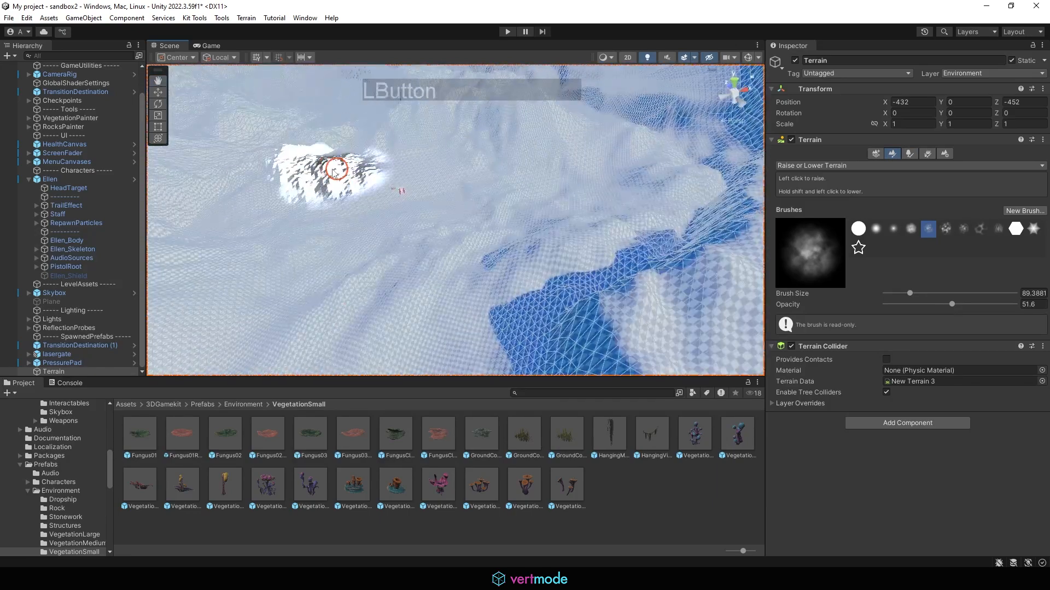
Step: Switch to Paint Texture and add the 3D Game Kit Tiled Rock and NewLayer terrain layers
left_click_drag(334, 170, 543, 262, "alt")
right_click_drag(543, 262, 814, 131, "alt")
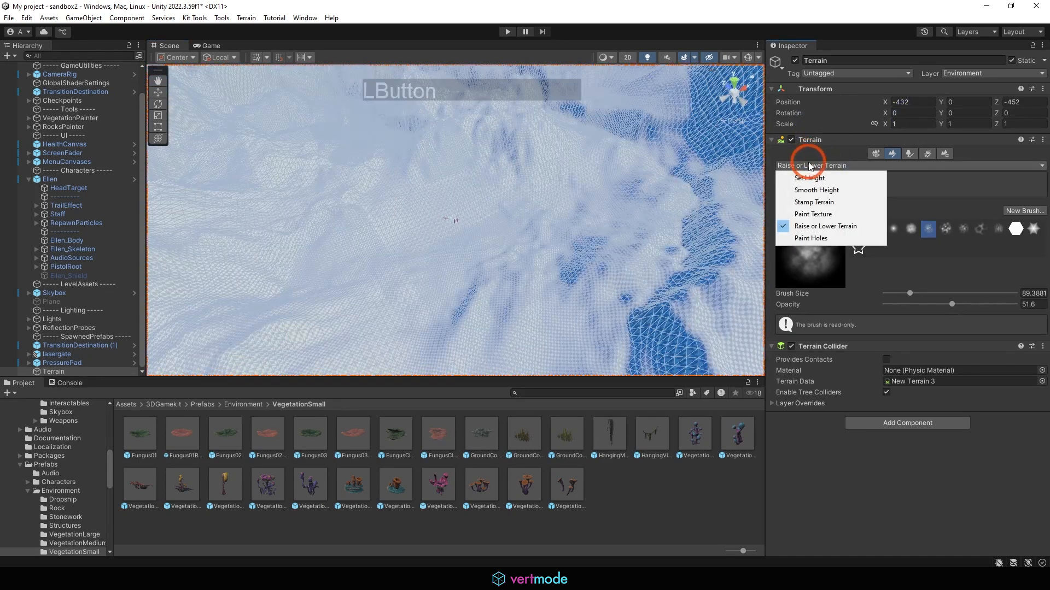
left_click(842, 215)
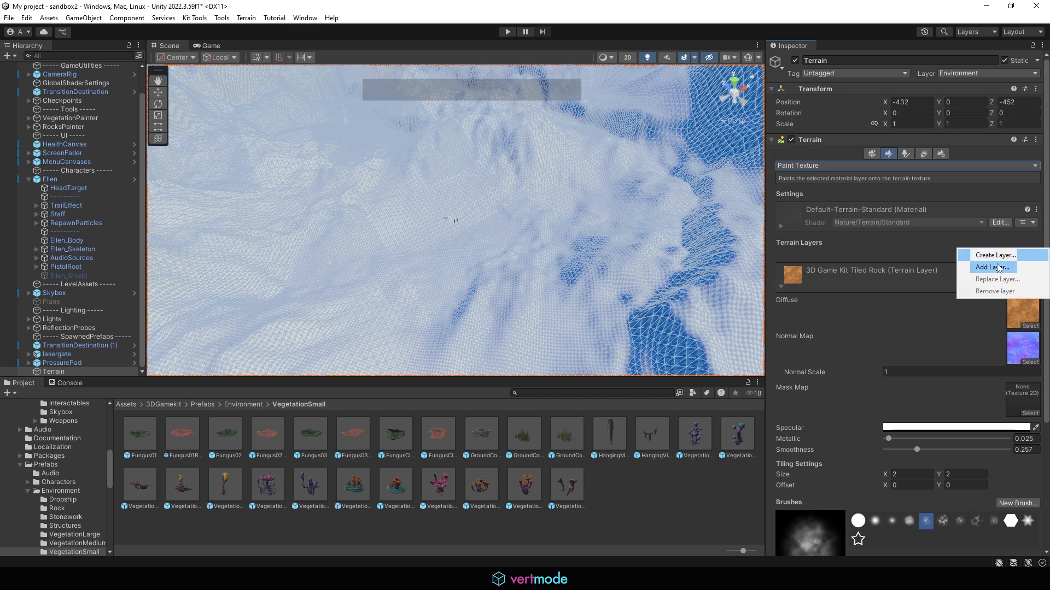
left_click(995, 267)
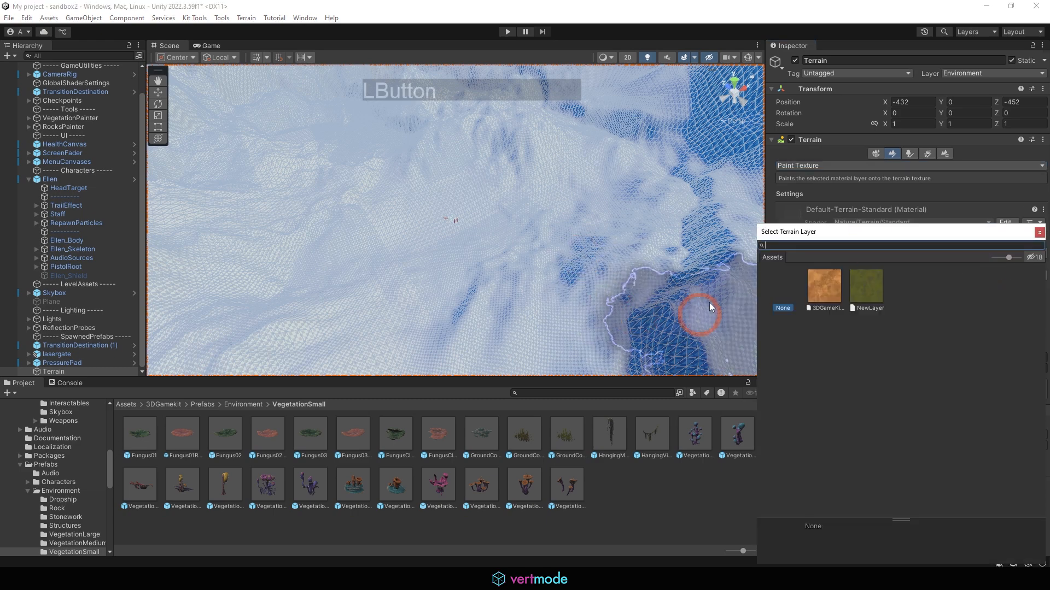
double_click(839, 294)
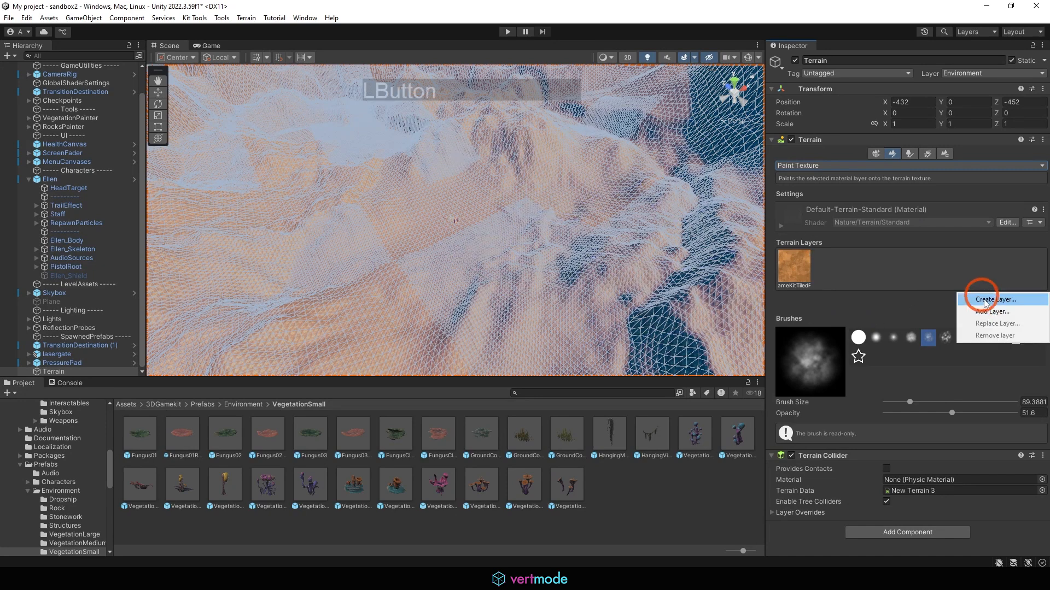
left_click(1009, 312)
double_click(861, 294)
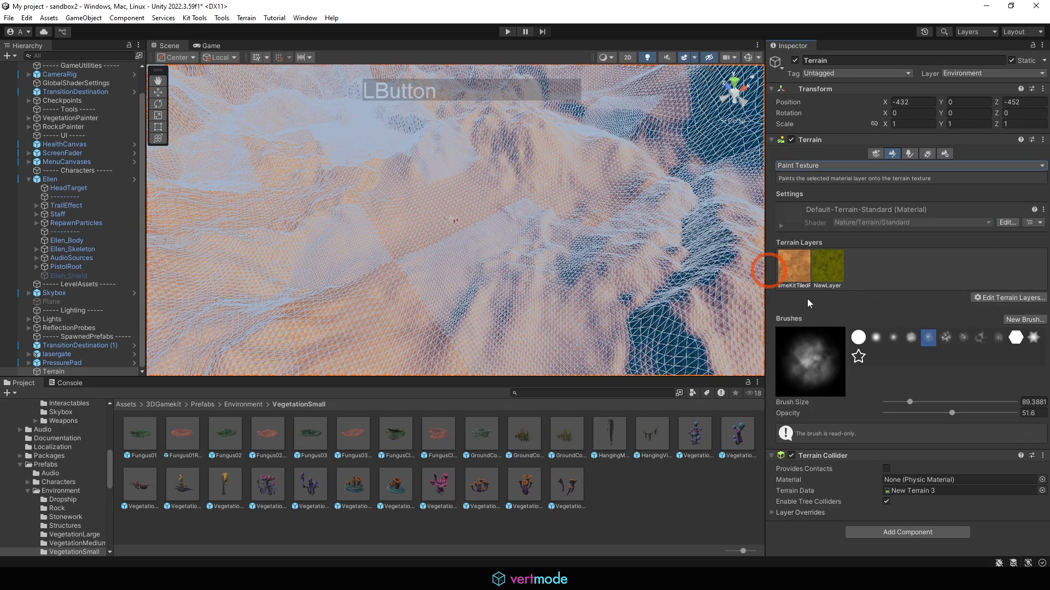
Step: Select the green NewLayer terrain layer and paint it over the hills around the central clearing
left_click(833, 266)
left_click_drag(487, 122, 462, 208, "alt")
left_click(460, 205)
left_click_drag(596, 198, 490, 141, "alt")
left_click_drag(433, 176, 356, 122, "alt")
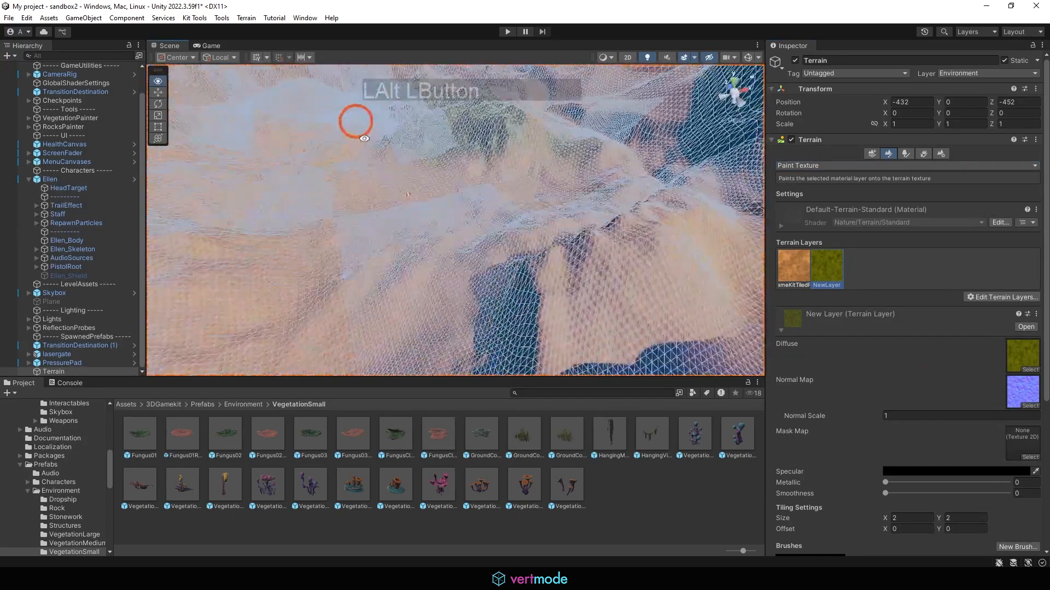
middle_click_drag(355, 122, 437, 163, "alt")
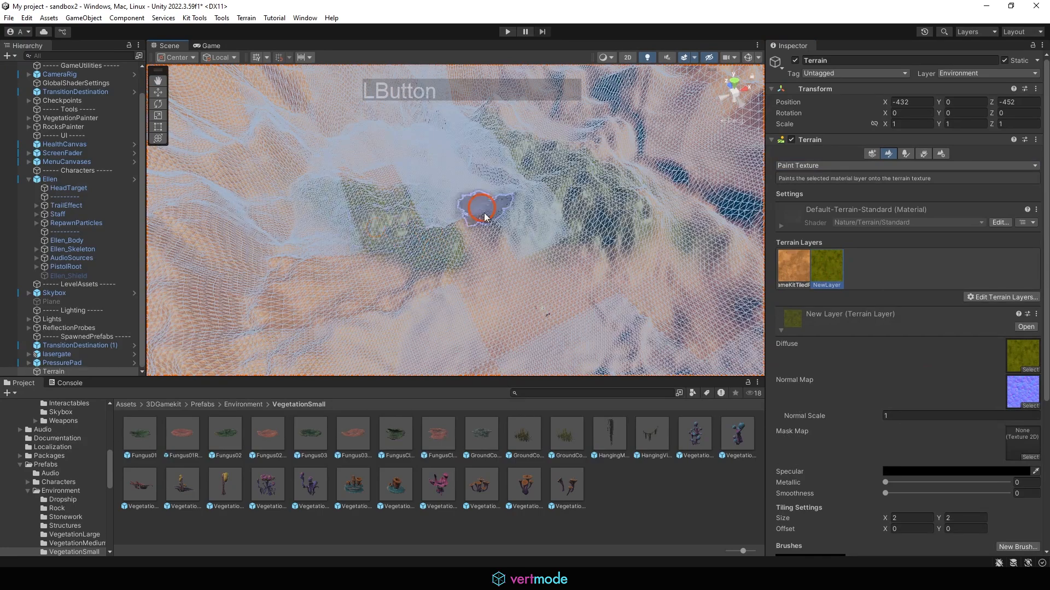
left_click_drag(344, 334, 371, 110, "alt")
left_click_drag(448, 121, 393, 212, "alt")
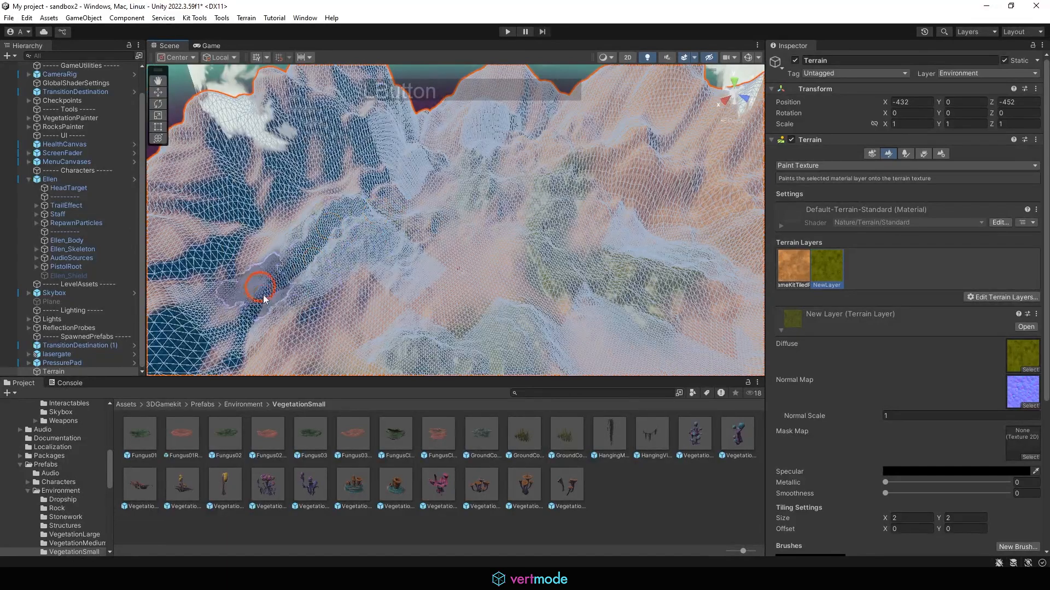
Step: Continue the NewLayer grass texture onto the tall mountain's slopes near the terrain edge, reselecting the terrain if it gets deselected
mouse_move(263, 299)
middle_mouse_down("alt")
mouse_move(438, 185)
mouse_move(182, 234)
mouse_move(538, 274)
middle_mouse_up("alt")
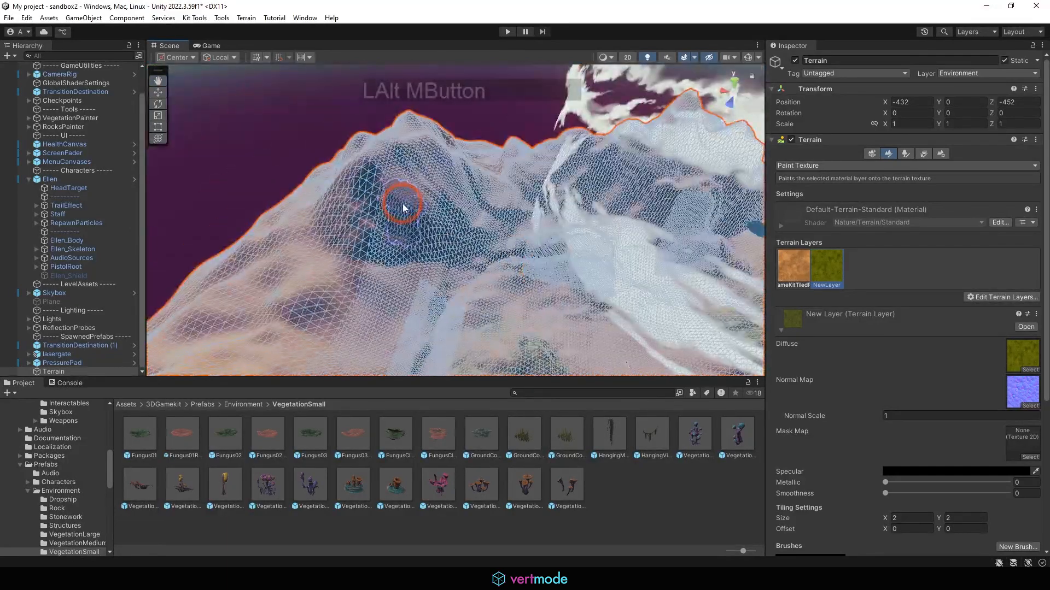
left_click_drag(443, 107, 455, 126)
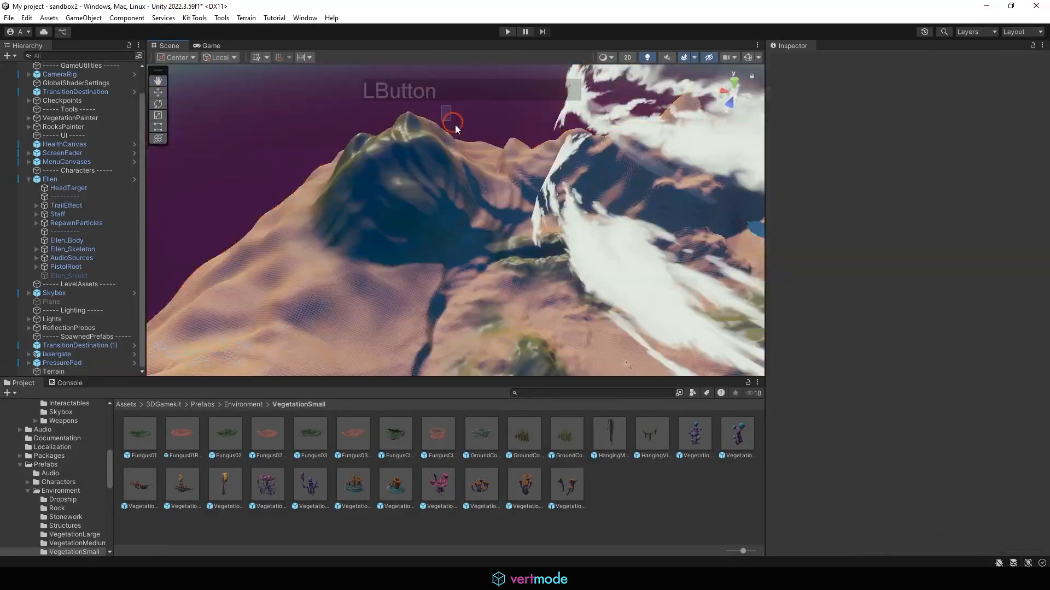
mouse_move(424, 186)
left_mouse_down("alt")
mouse_move(416, 194)
mouse_move(507, 160)
left_mouse_up("alt")
left_click(418, 193)
middle_click_drag(473, 183, 463, 189, "alt")
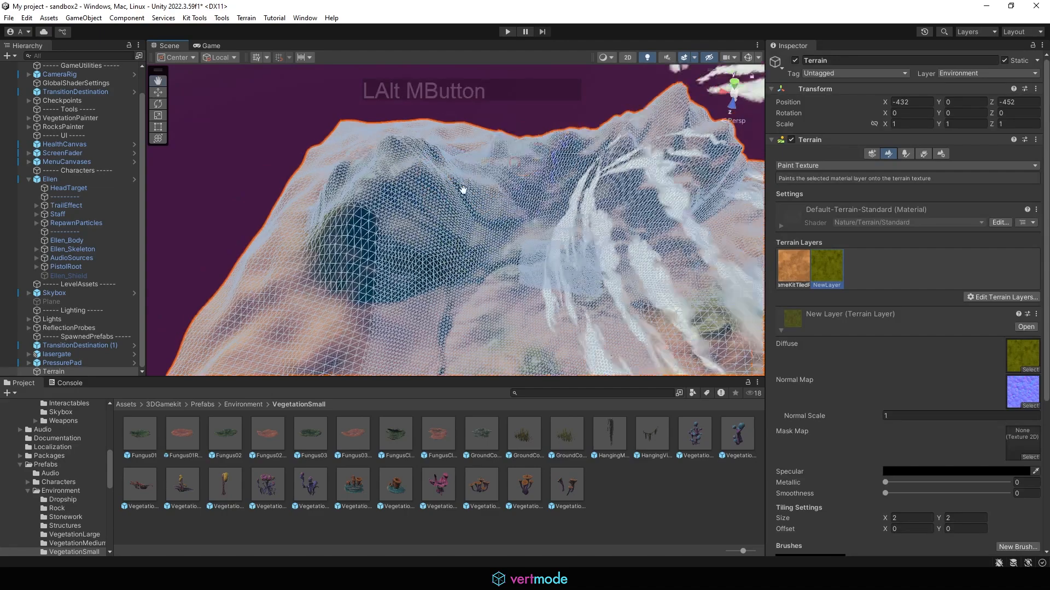
mouse_move(463, 190)
left_mouse_down("alt")
mouse_move(593, 180)
mouse_move(480, 215)
left_mouse_up("alt")
left_click_drag(479, 130, 542, 175, "alt")
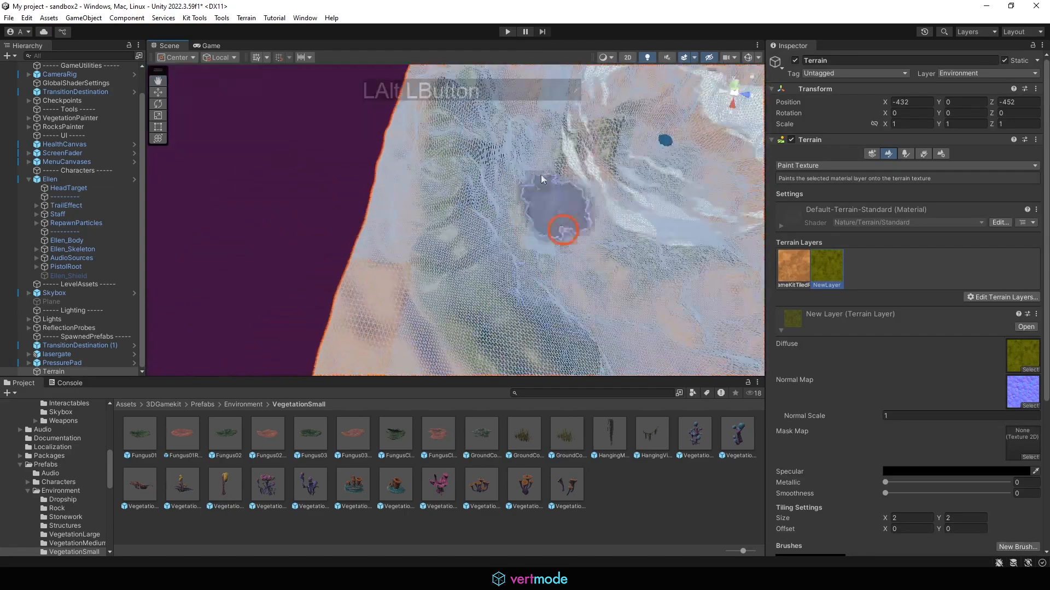
middle_click_drag(541, 176, 483, 265, "alt")
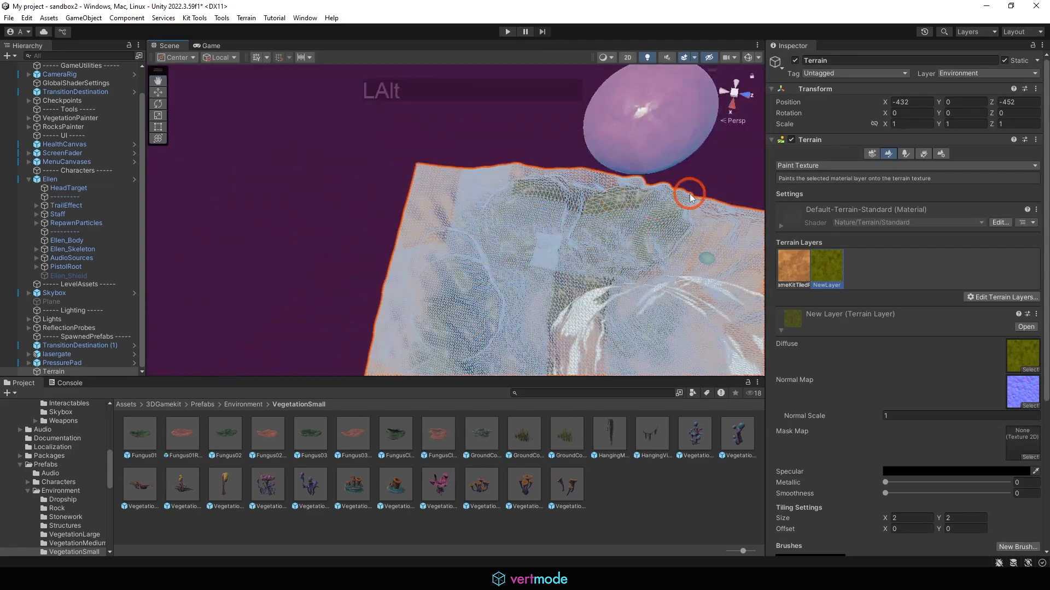
Step: Paint the NewLayer grass texture in long strokes across the remaining bare mountains along the outer parts of the terrain
middle_click_drag(690, 198, 406, 204, "alt")
mouse_move(518, 188)
left_mouse_down()
mouse_move(563, 289)
mouse_move(542, 330)
left_mouse_up()
middle_click_drag(573, 191, 555, 116, "alt")
left_click_drag(492, 293, 490, 298)
middle_click_drag(523, 227, 522, 87, "alt")
mouse_move(446, 285)
left_mouse_down()
mouse_move(399, 234)
mouse_move(412, 330)
mouse_move(370, 234)
mouse_move(418, 306)
left_mouse_up()
mouse_move(552, 227)
middle_mouse_down("alt")
mouse_move(628, 157)
mouse_move(659, 149)
middle_mouse_up("alt")
left_click_drag(419, 287, 404, 290, "alt")
mouse_move(396, 282)
left_mouse_down()
mouse_move(327, 234)
mouse_move(428, 312)
mouse_move(543, 279)
mouse_move(464, 201)
mouse_move(659, 150)
mouse_move(508, 216)
left_mouse_up()
mouse_move(508, 216)
right_mouse_down("alt")
mouse_move(493, 210)
mouse_move(538, 219)
right_mouse_up("alt")
left_click_drag(538, 219, 600, 274, "alt")
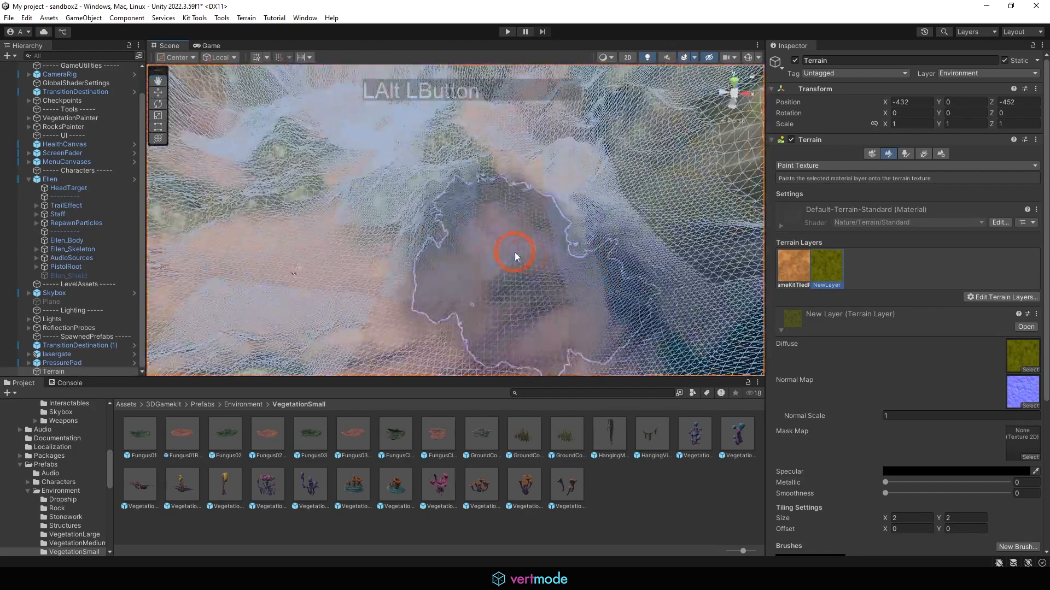
Step: Shrink the brush and fill the remaining bare patches on the slopes beside the clearing and paths with the NewLayer texture
key("bracketleft")
key("bracketleft")
key("bracketleft")
key("bracketleft")
key("bracketleft")
key("bracketleft")
mouse_move(473, 222)
left_mouse_down()
mouse_move(448, 257)
mouse_move(553, 338)
mouse_move(539, 219)
left_mouse_up()
left_click_drag(538, 224, 574, 290, "alt")
left_click_drag(463, 171, 490, 168)
middle_click_drag(595, 175, 519, 206, "alt")
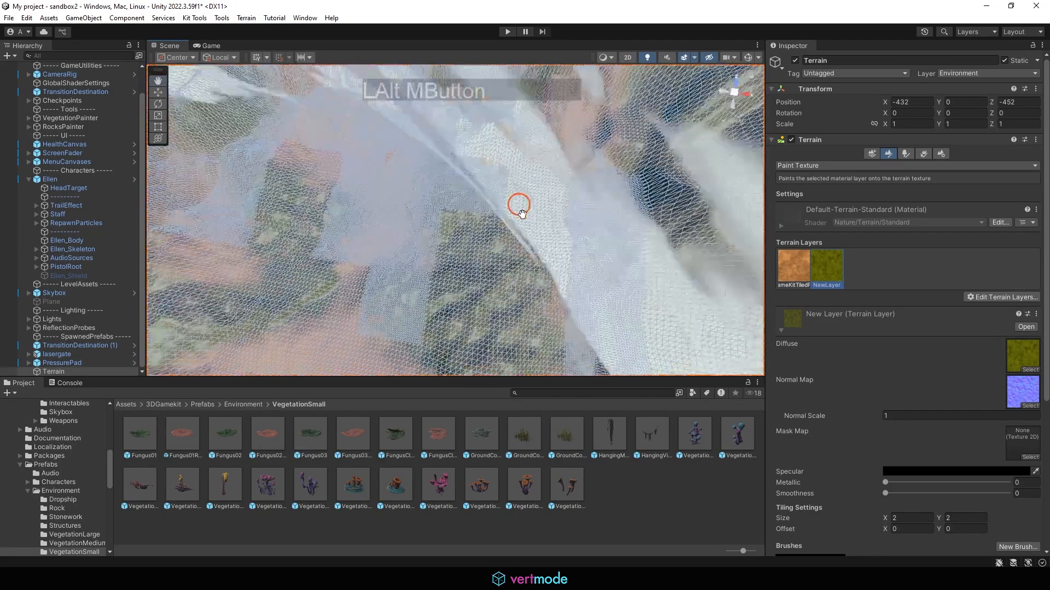
mouse_move(520, 206)
left_mouse_down("alt")
mouse_move(569, 189)
mouse_move(578, 169)
left_mouse_up("alt")
left_click_drag(476, 162, 476, 148)
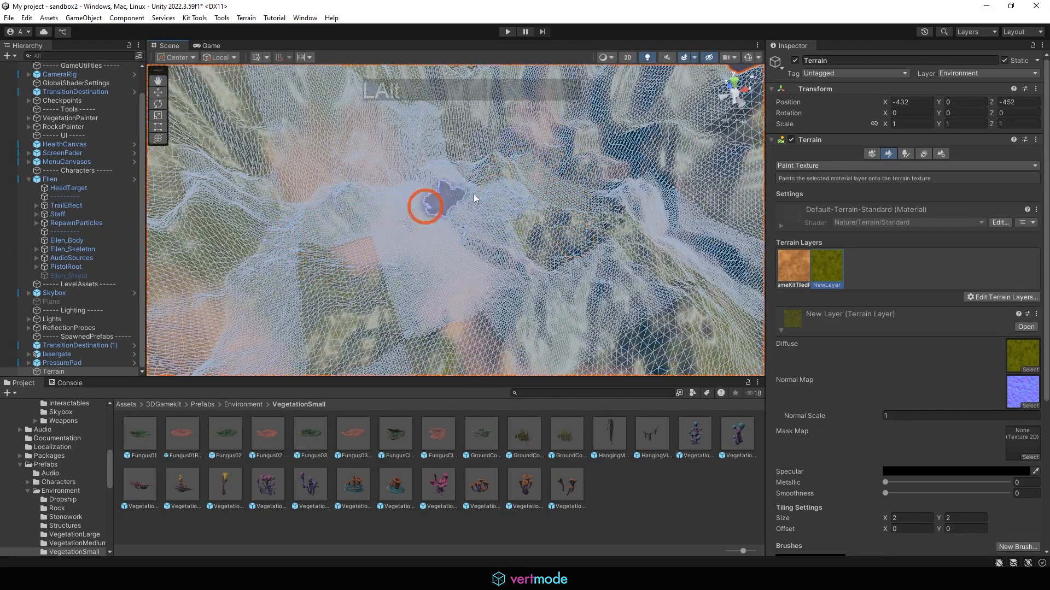
right_click_drag(474, 194, 227, 141, "alt")
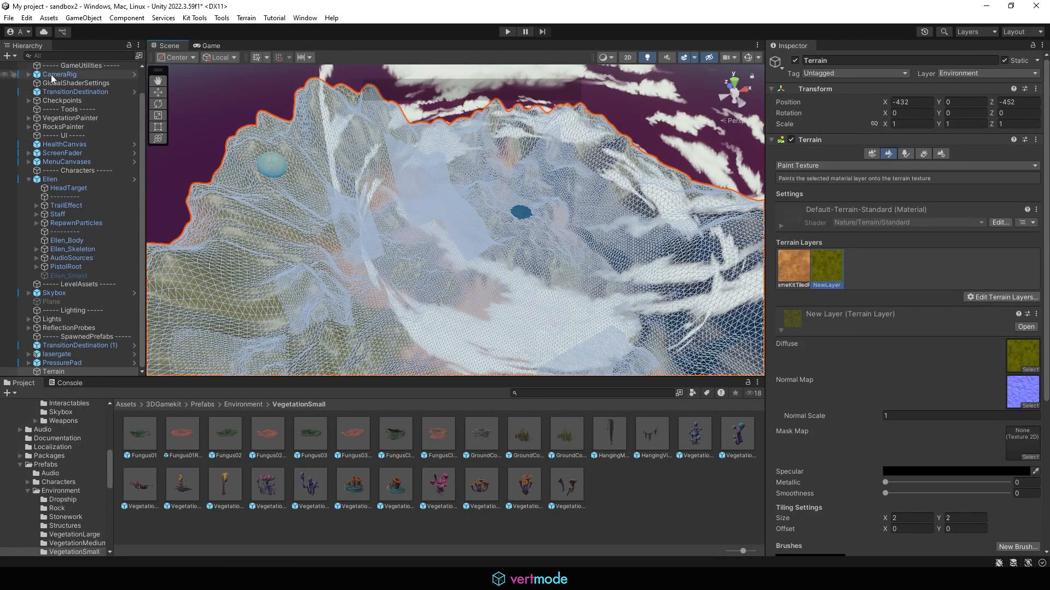
Step: Start Play mode and walk the character around the clearing to check the painted hills
left_click(510, 31)
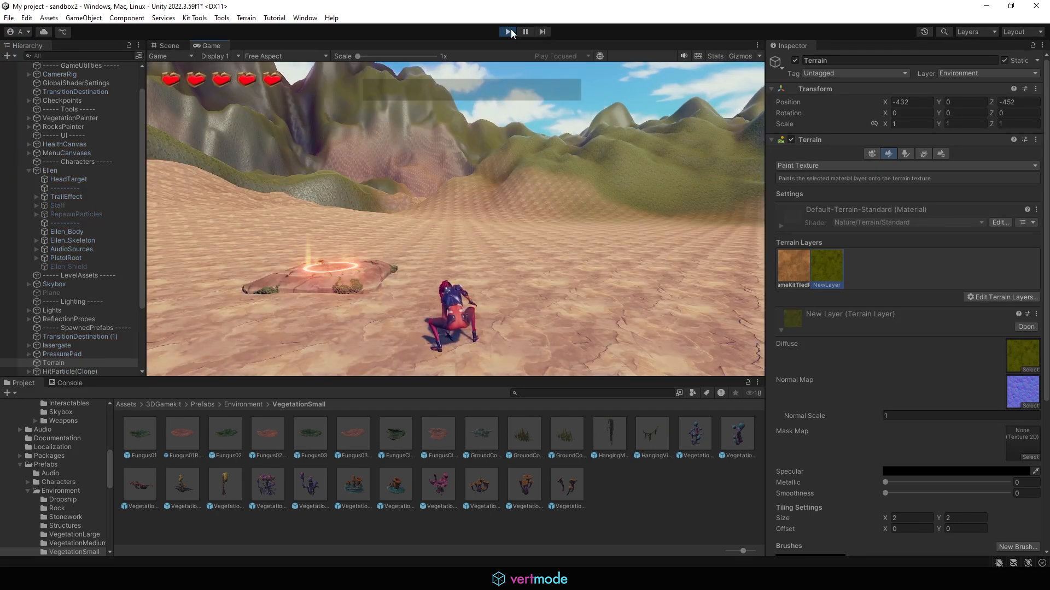
key("w")
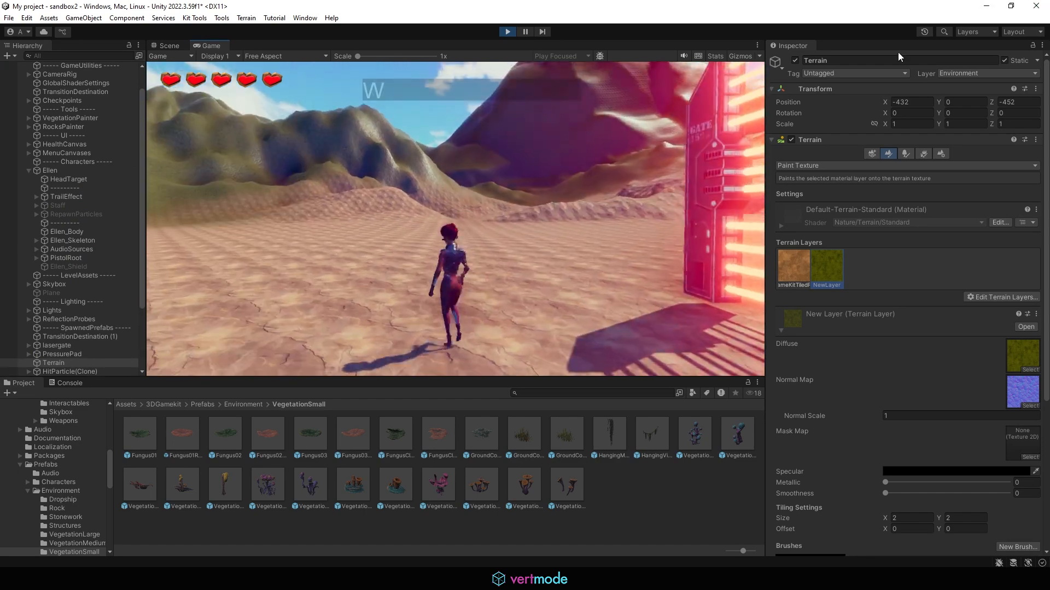
key("a")
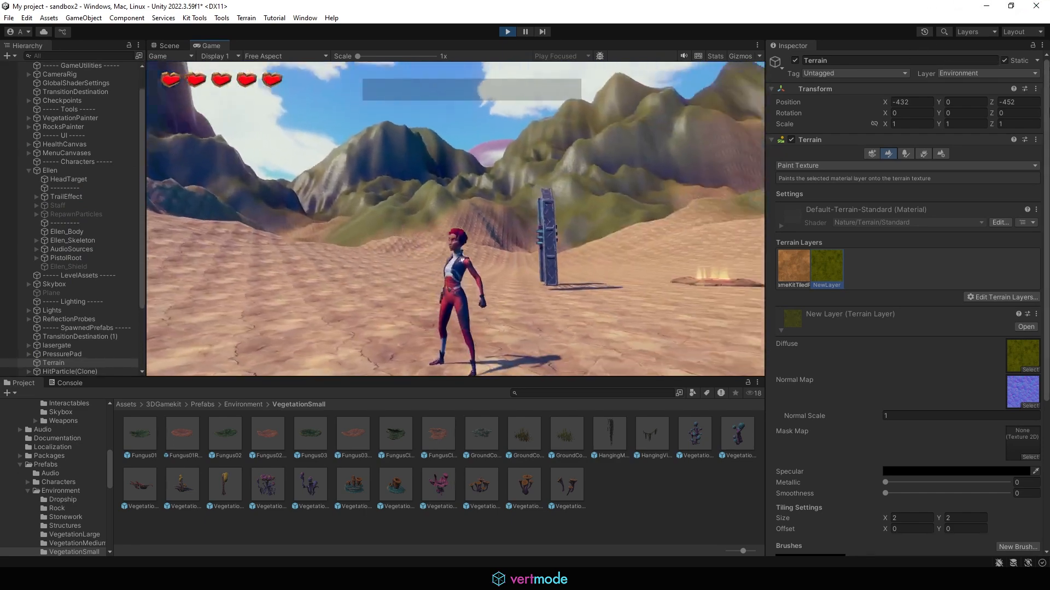
Step: Run the character across the terrain to check how it plays, and stop play mode
key("w")
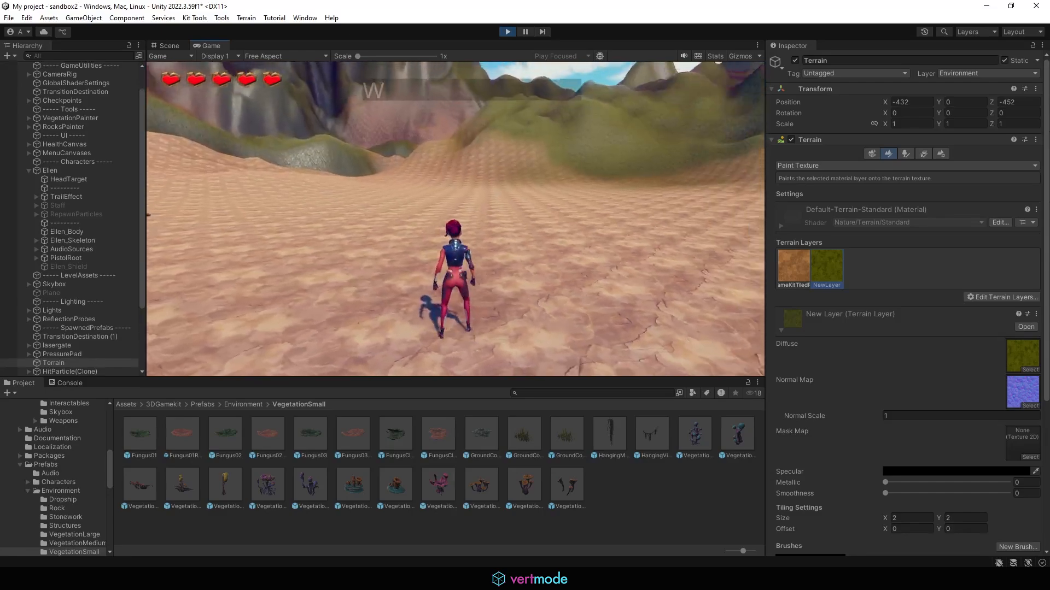
key("a")
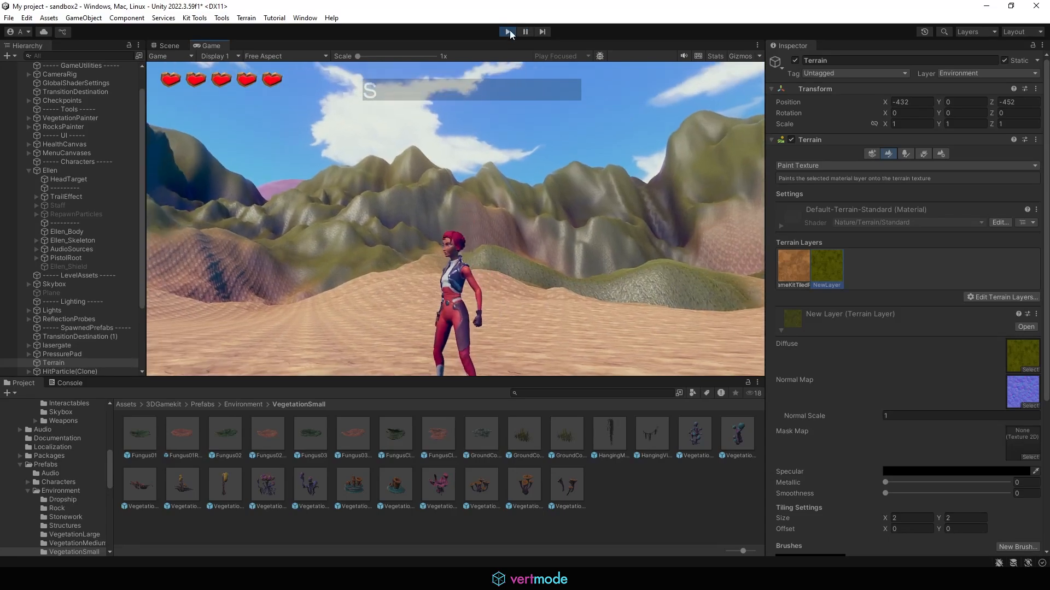
left_click(509, 31)
Step: Switch the terrain to Paint Trees and add the last prefab in the VegetationLarge folder as a paintable tree
left_click(909, 154)
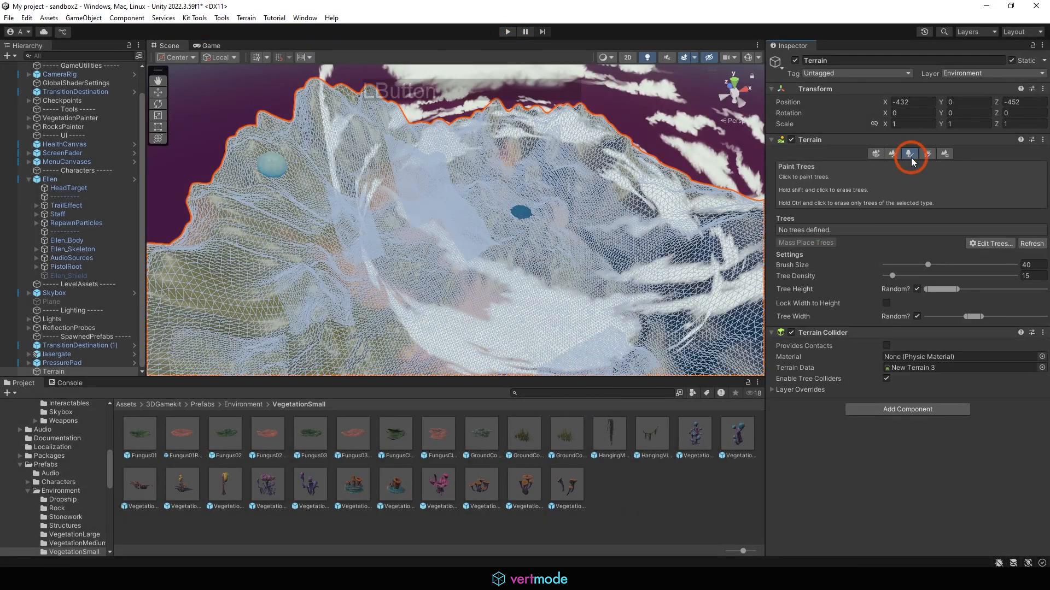
left_click_drag(580, 290, 537, 260, "alt")
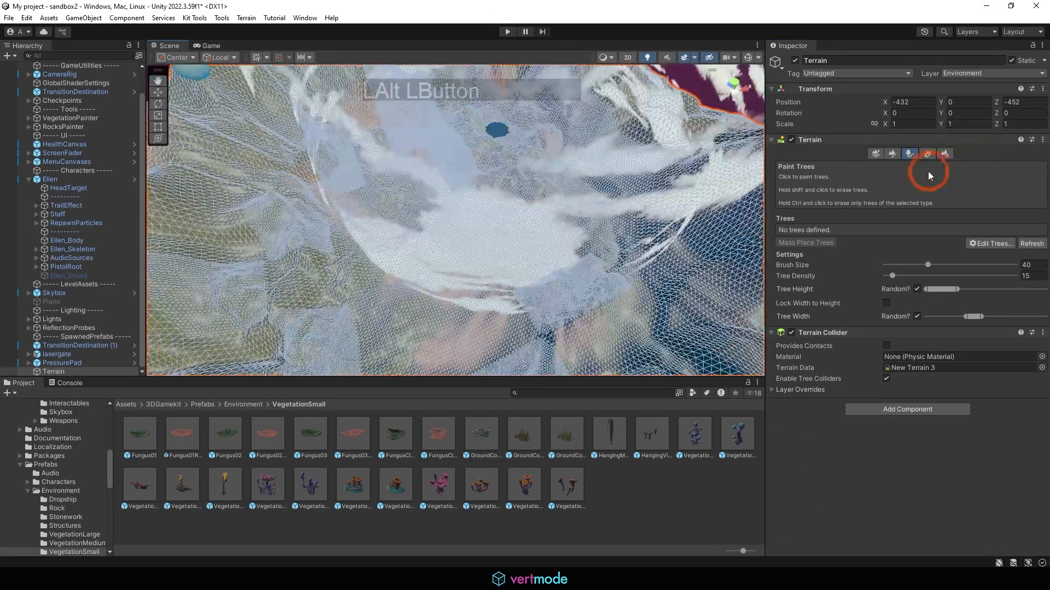
left_click(988, 246)
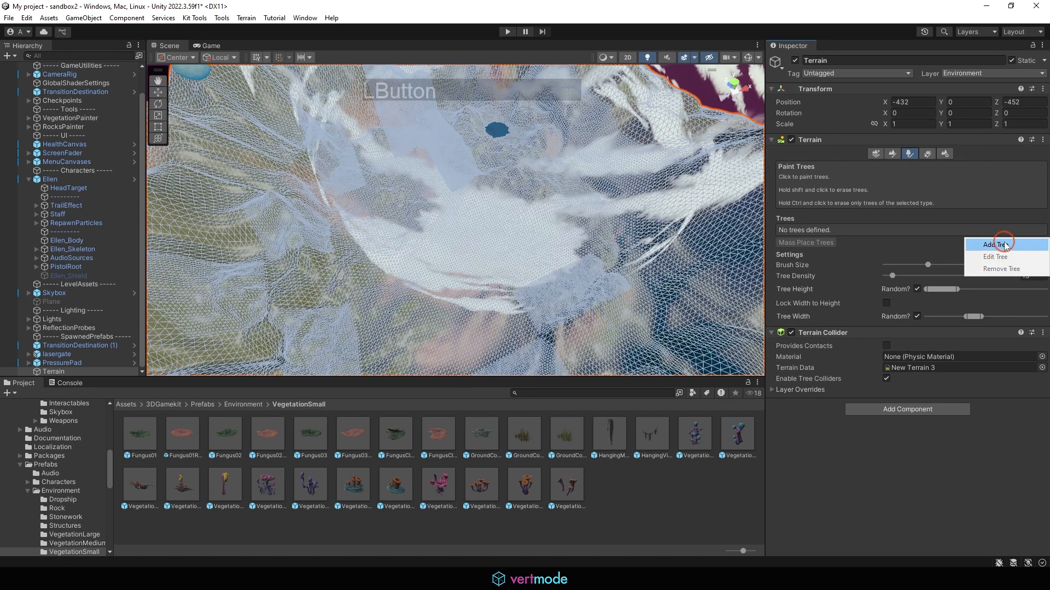
left_click(1003, 245)
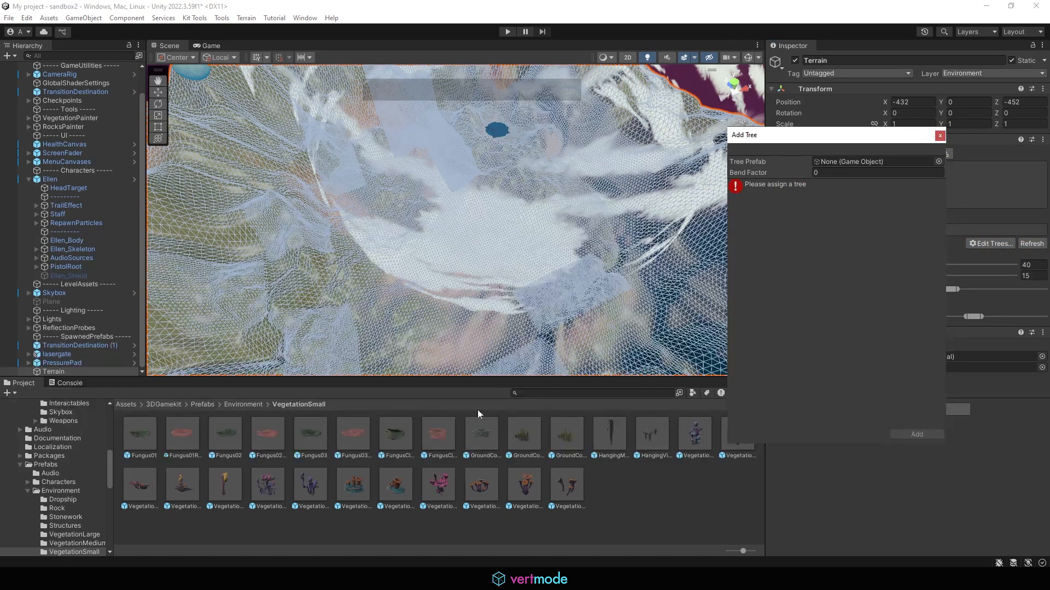
left_click(245, 404)
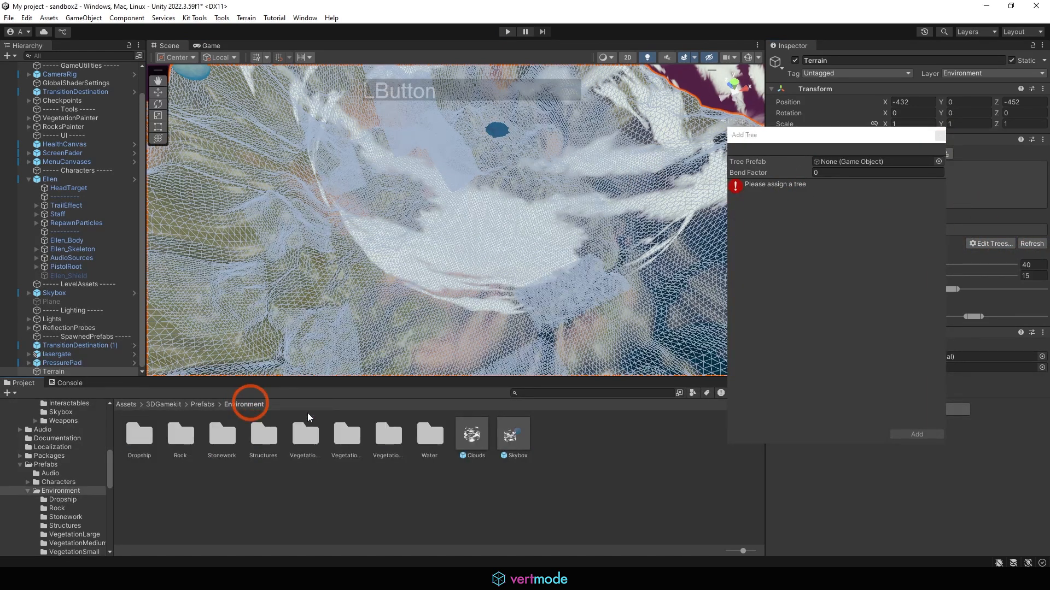
double_click(338, 436)
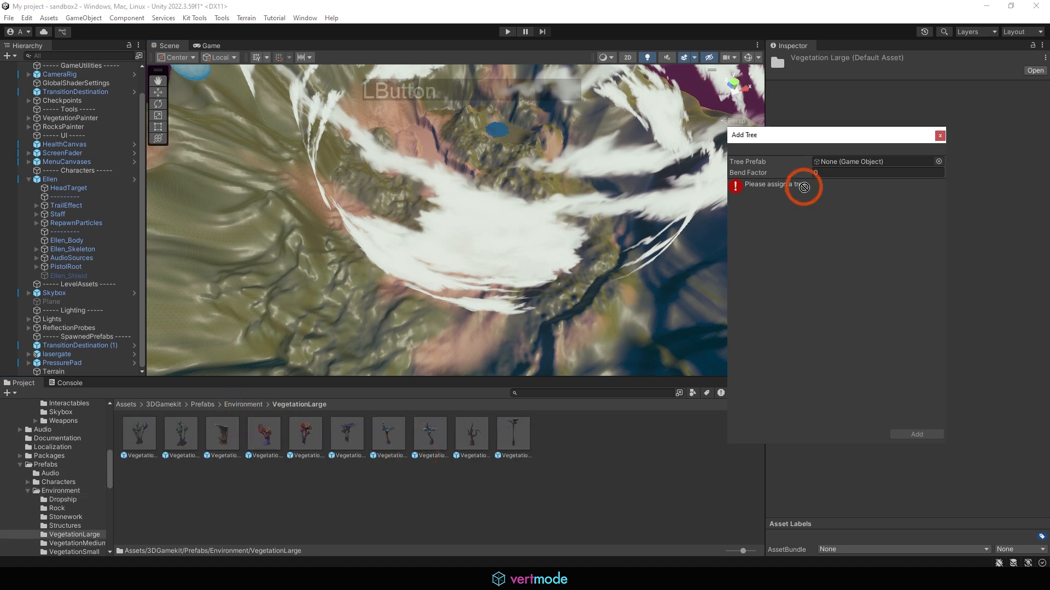
left_click_drag(458, 264, 656, 228, "alt")
left_click(926, 431)
right_click_drag(427, 218, 481, 200, "alt")
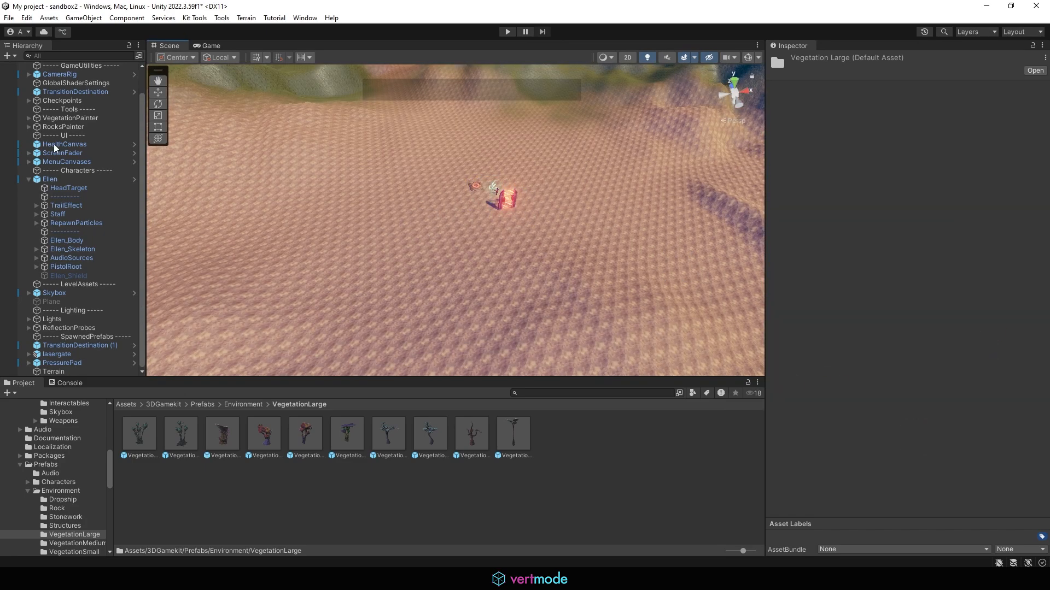
left_click(310, 215)
Step: Paint a patch of trees around the character with brush size 40 and inspect their scale up close
left_click(492, 188)
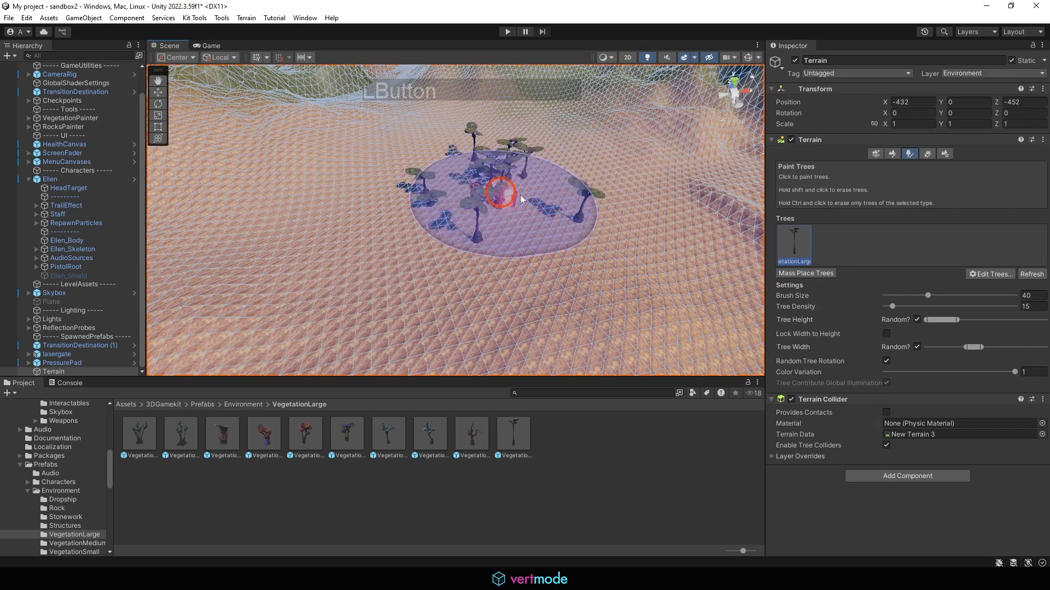
mouse_move(492, 187)
left_mouse_down("alt")
mouse_move(550, 253)
mouse_move(547, 218)
left_mouse_up("alt")
mouse_move(547, 219)
middle_mouse_down("alt")
mouse_move(508, 176)
mouse_move(532, 196)
middle_mouse_up("alt")
mouse_move(532, 196)
left_mouse_down("alt")
mouse_move(546, 165)
mouse_move(525, 181)
left_mouse_up("alt")
middle_click_drag(525, 180, 508, 199, "alt")
right_click_drag(507, 198, 602, 229, "alt")
middle_click_drag(569, 221, 475, 263, "alt")
right_click_drag(476, 262, 607, 257, "alt")
left_click_drag(607, 257, 634, 246, "alt")
right_click_drag(635, 246, 593, 238, "alt")
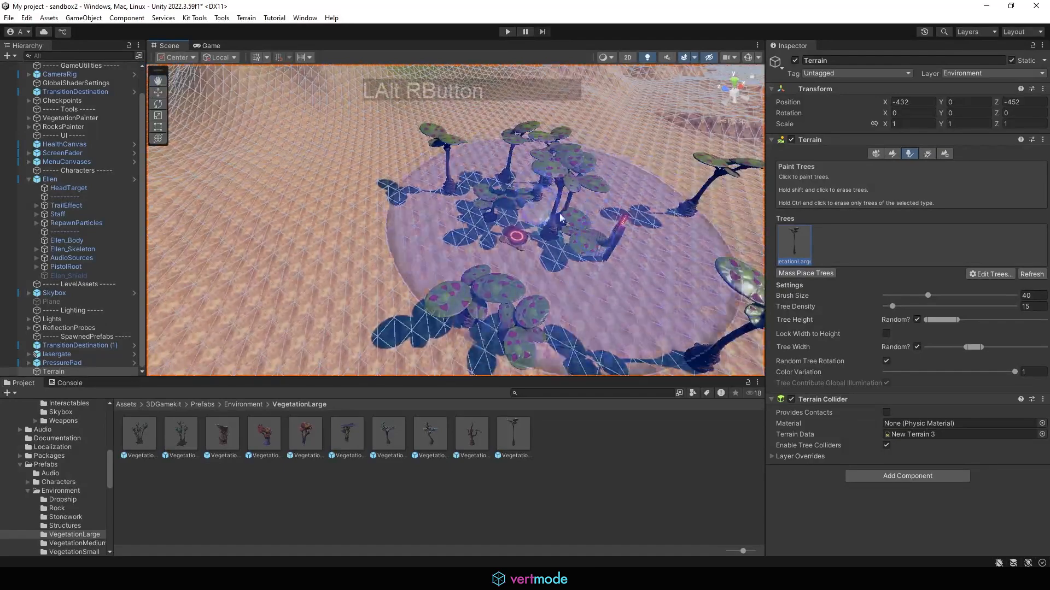
Step: Undo the tree patch painted around the character
key("ctrl+z")
key("ctrl+z")
key("ctrl+z")
right_click_drag(345, 119, 512, 147, "alt")
key("ctrl+z")
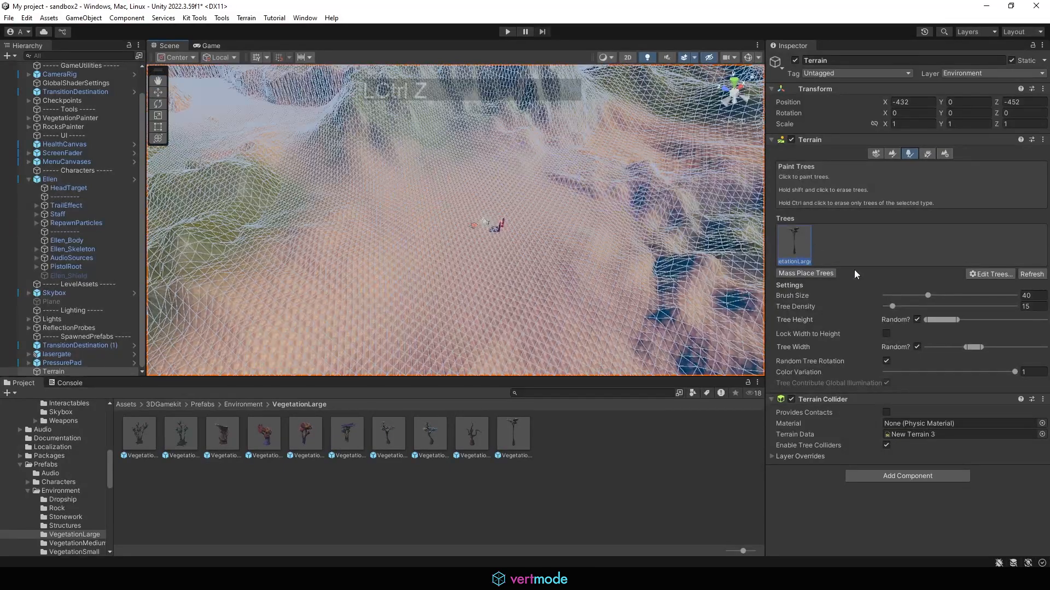
Step: Widen the random tree height range towards taller trees and paint tree patches along the far edge of the character's clearing
left_click_drag(953, 319, 972, 319)
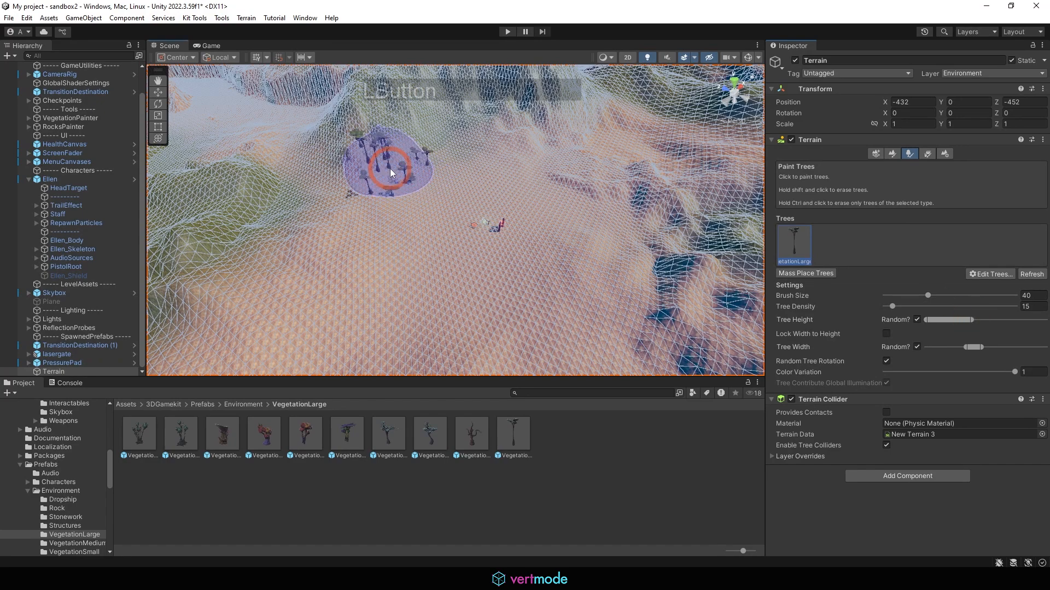
right_click_drag(530, 182, 491, 163, "alt")
left_click_drag(501, 143, 706, 240)
right_click_drag(570, 264, 450, 239, "alt")
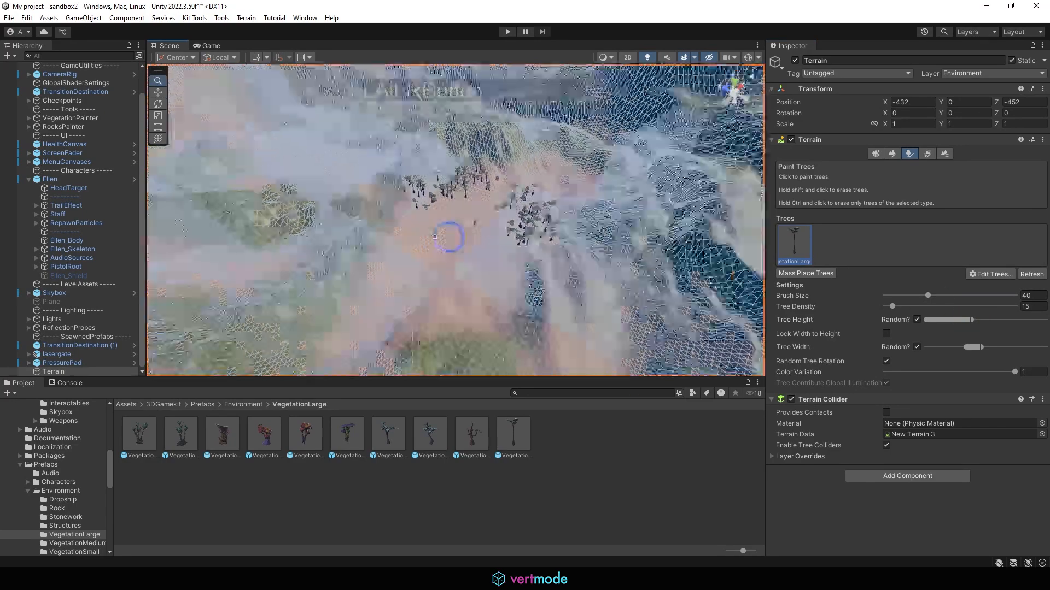
Step: Paint more tree patches along the near edges of the clearing and on the neighbouring sandy areas
mouse_move(450, 239)
left_mouse_down("alt")
mouse_move(513, 213)
mouse_move(515, 225)
left_mouse_up("alt")
left_click_drag(450, 285, 536, 288)
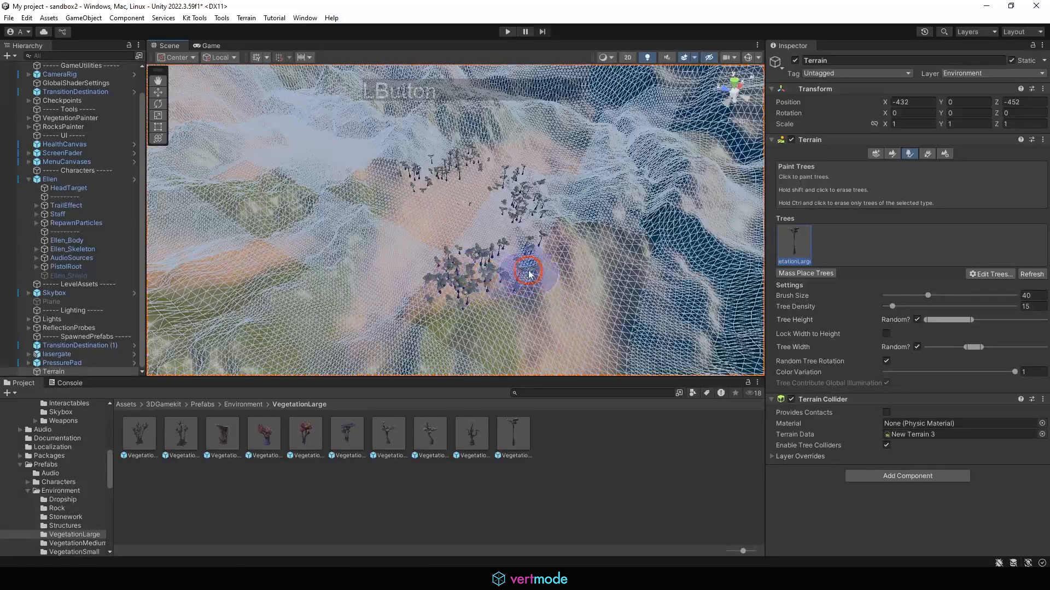
left_click_drag(402, 255, 383, 284)
left_click_drag(376, 348, 288, 354, "alt")
middle_click_drag(382, 131, 451, 213, "alt")
mouse_move(455, 215)
left_mouse_down("alt")
mouse_move(388, 250)
mouse_move(362, 240)
left_mouse_up("alt")
left_click(274, 229)
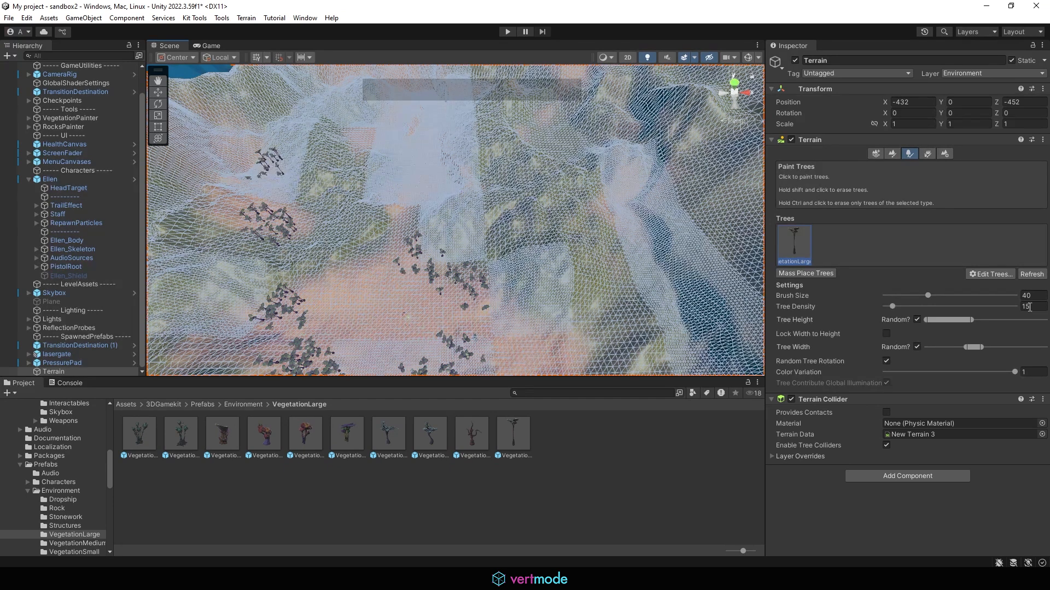
Step: Try painting trees over the whole landscape with a brush size of 467, and undo it
left_click_drag(939, 294, 988, 296)
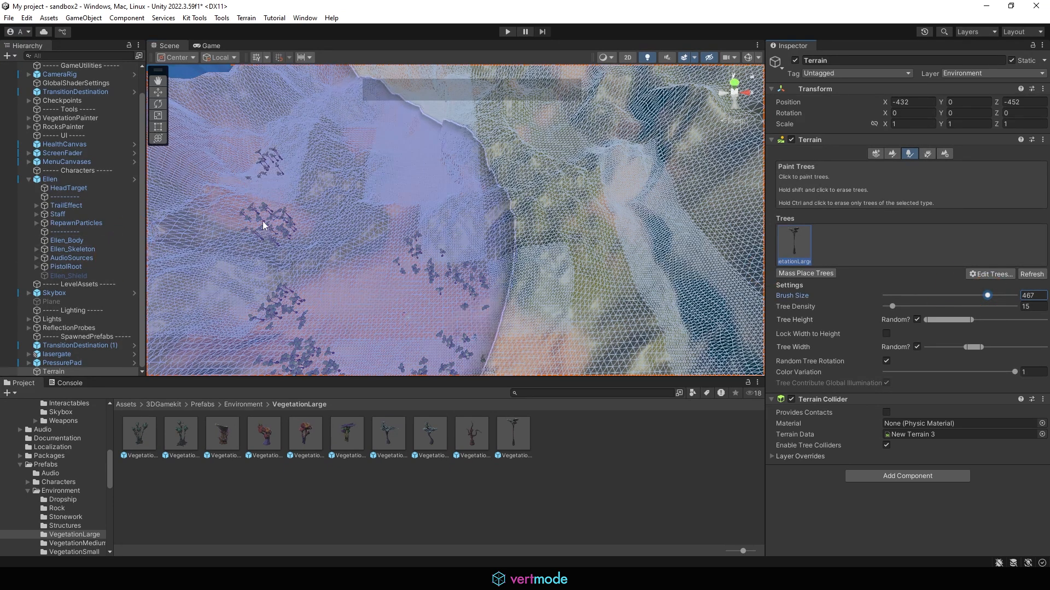
left_click_drag(349, 220, 605, 227)
right_click_drag(605, 227, 508, 218, "alt")
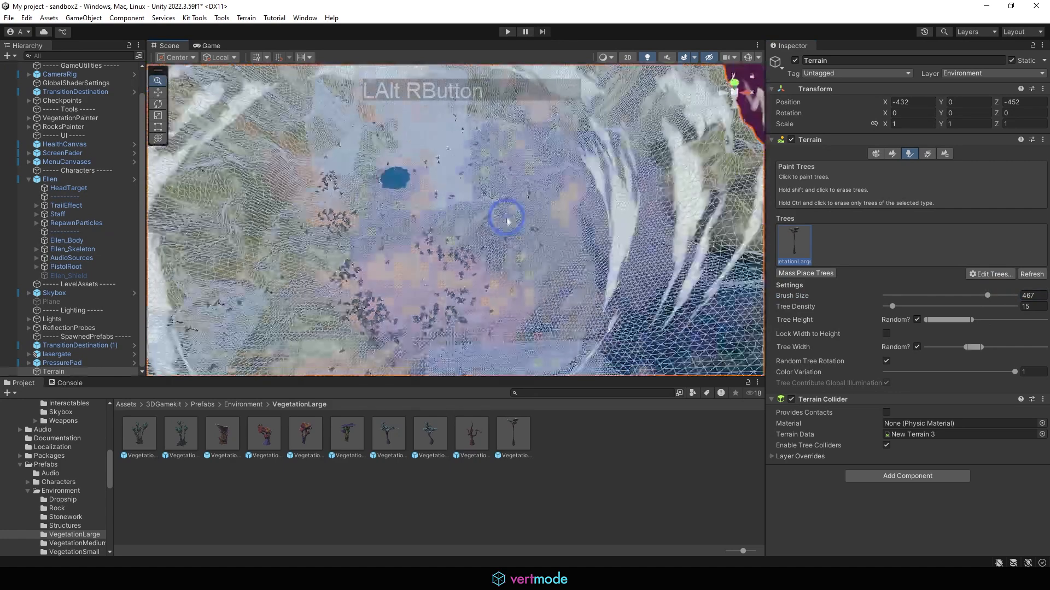
key("ctrl+z")
Step: Set the brush size to 105 and paint denser trees on both sides of the pond and clearing
left_click_drag(953, 296, 947, 296)
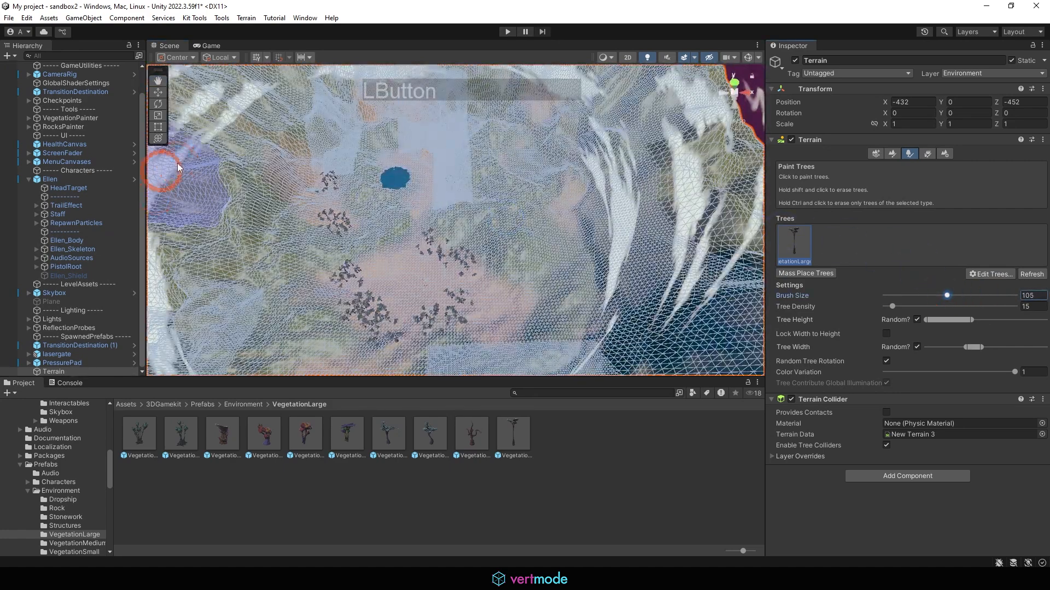
left_click_drag(334, 218, 342, 169)
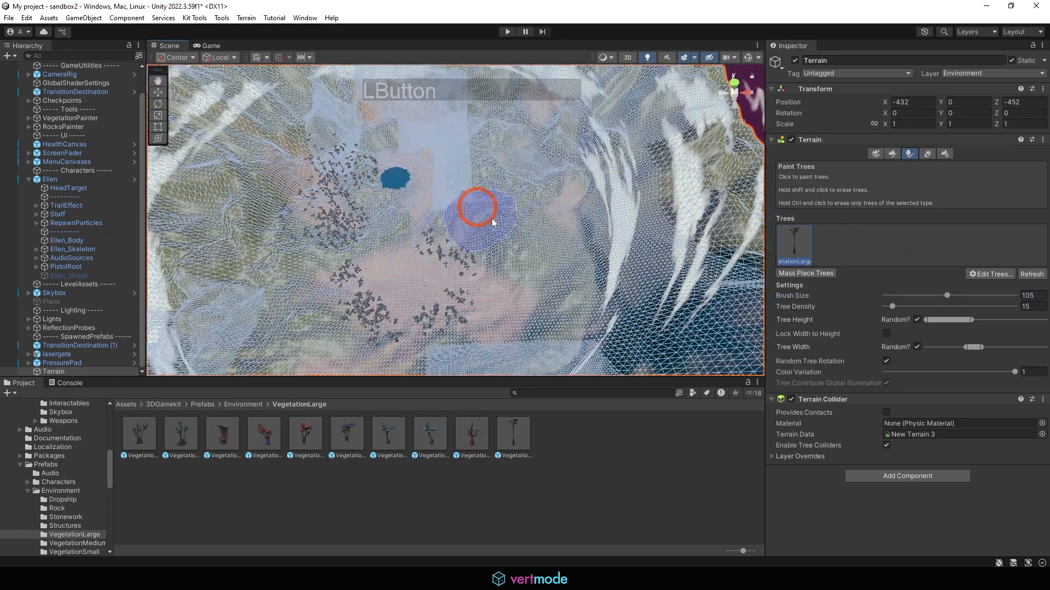
mouse_move(475, 206)
left_mouse_down()
mouse_move(481, 180)
mouse_move(558, 232)
mouse_move(480, 225)
mouse_move(590, 300)
mouse_move(538, 239)
left_mouse_up()
key("ctrl+z")
middle_click_drag(539, 239, 527, 208, "alt")
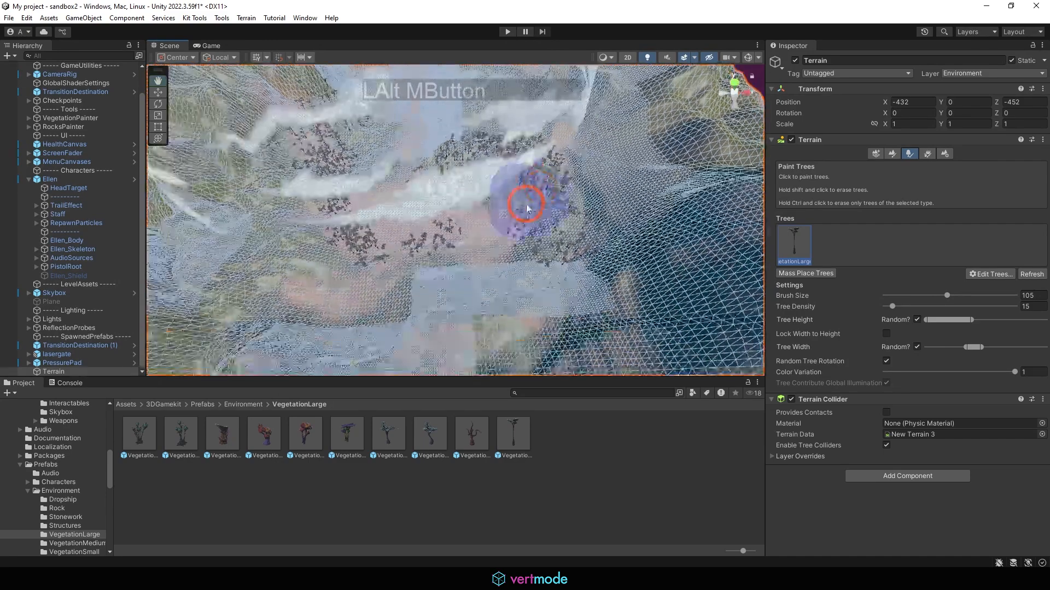
Step: Paint a dense forest over the slopes and hills surrounding the clearing
left_click_drag(527, 208, 677, 171, "alt")
mouse_move(676, 170)
left_mouse_down()
mouse_move(616, 186)
mouse_move(608, 265)
mouse_move(504, 309)
mouse_move(433, 316)
mouse_move(268, 296)
left_mouse_up()
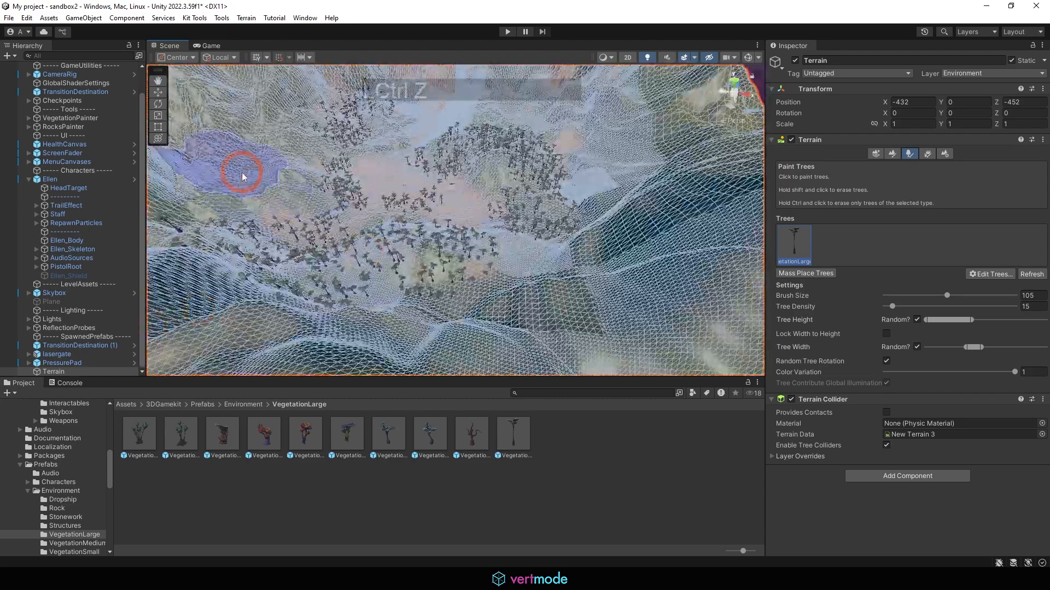
mouse_move(241, 169)
left_mouse_down()
mouse_move(277, 214)
mouse_move(268, 217)
left_mouse_up()
left_click_drag(370, 182, 341, 263, "alt")
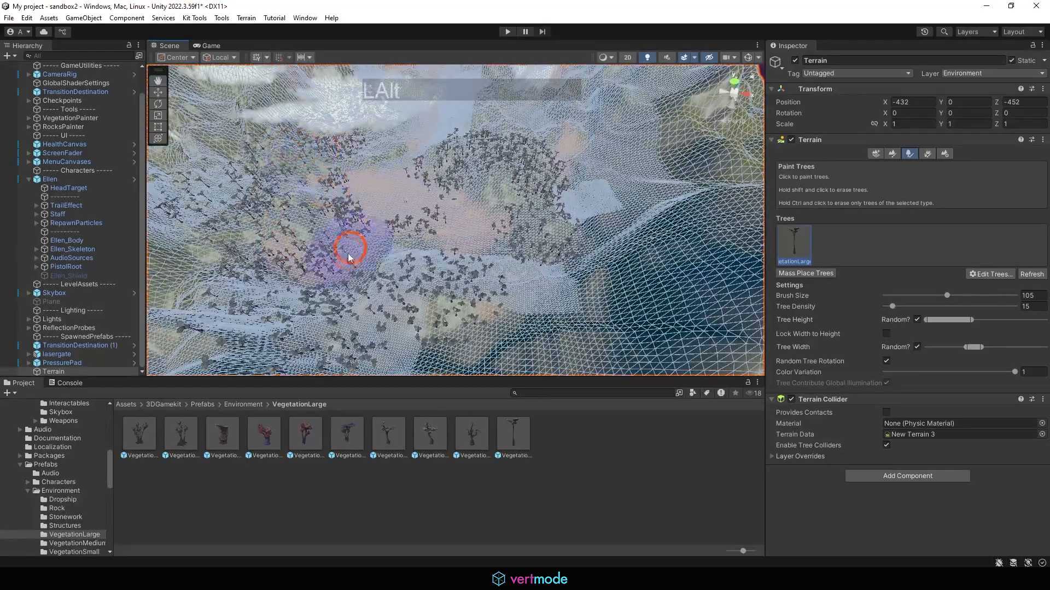
middle_click_drag(346, 246, 375, 199, "alt")
right_click_drag(375, 199, 464, 398, "alt")
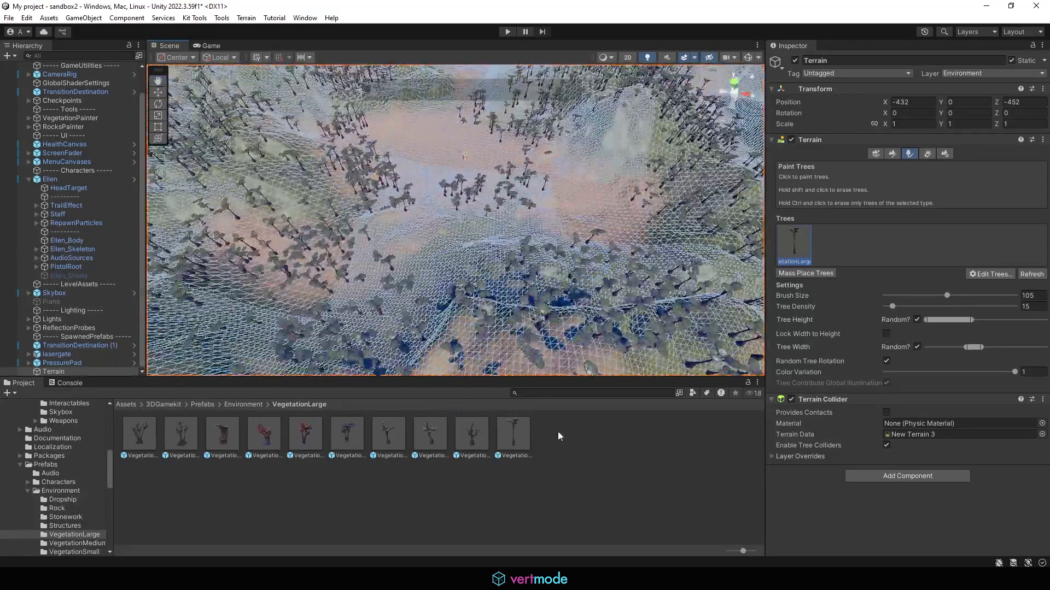
Step: Add the VegetationLarge05V2 prefab as a second terrain tree and choose it for painting
left_click(996, 276)
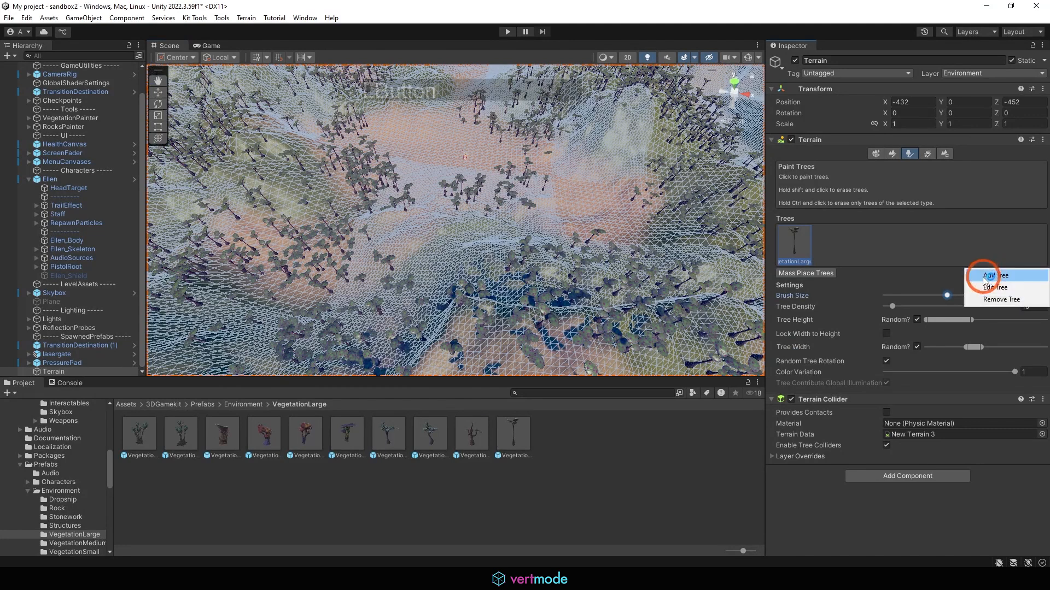
left_click(1010, 277)
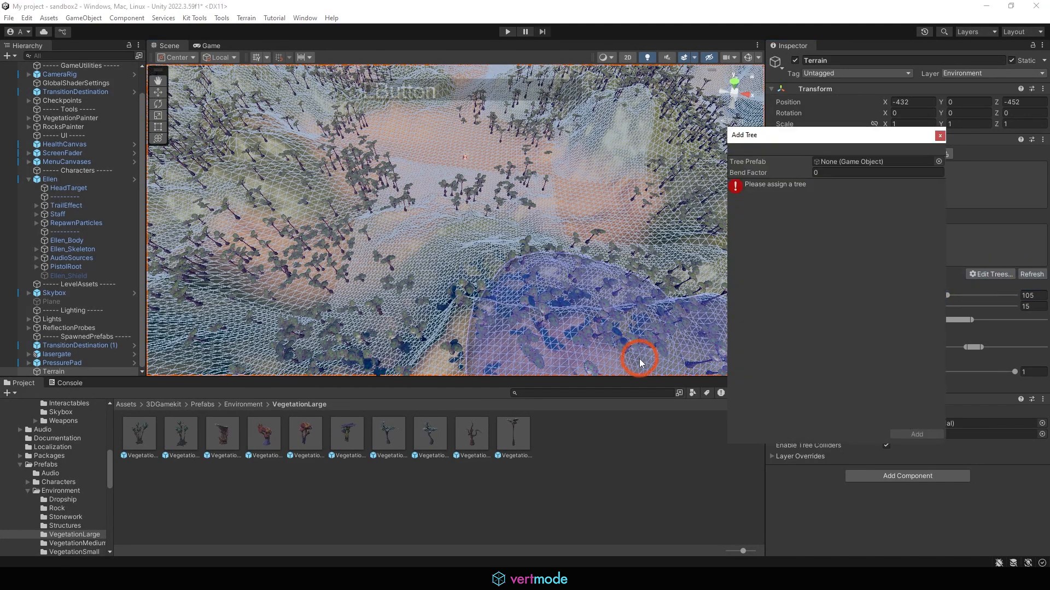
left_click(470, 437)
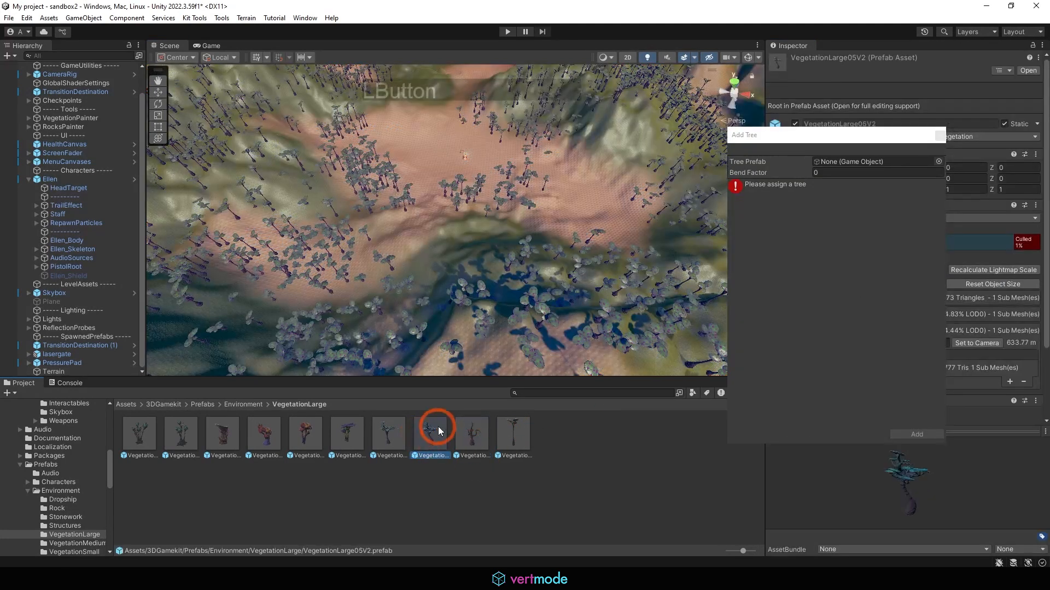
left_click_drag(438, 426, 830, 168)
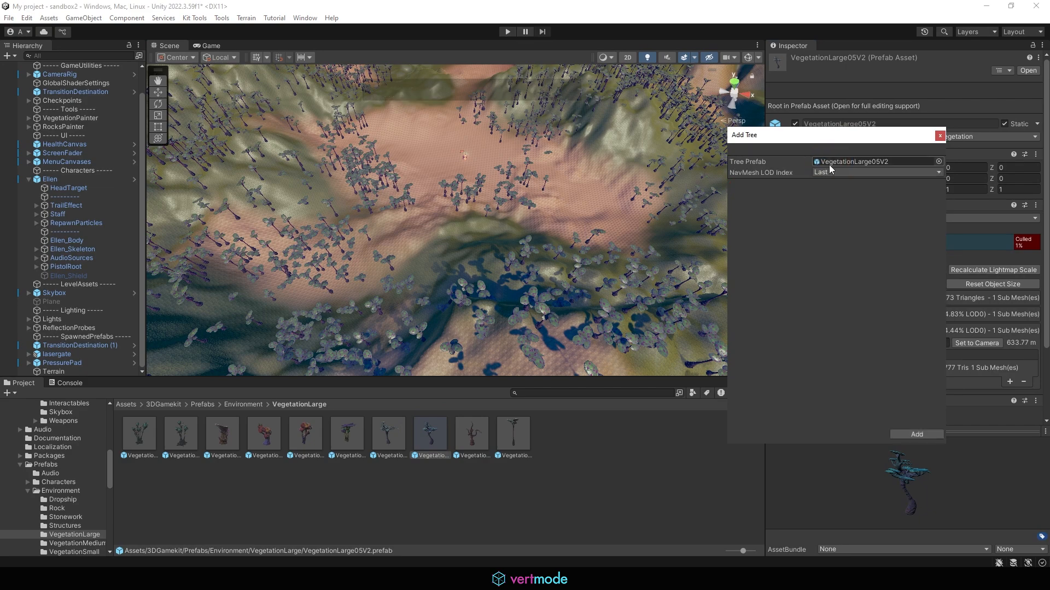
left_click(919, 433)
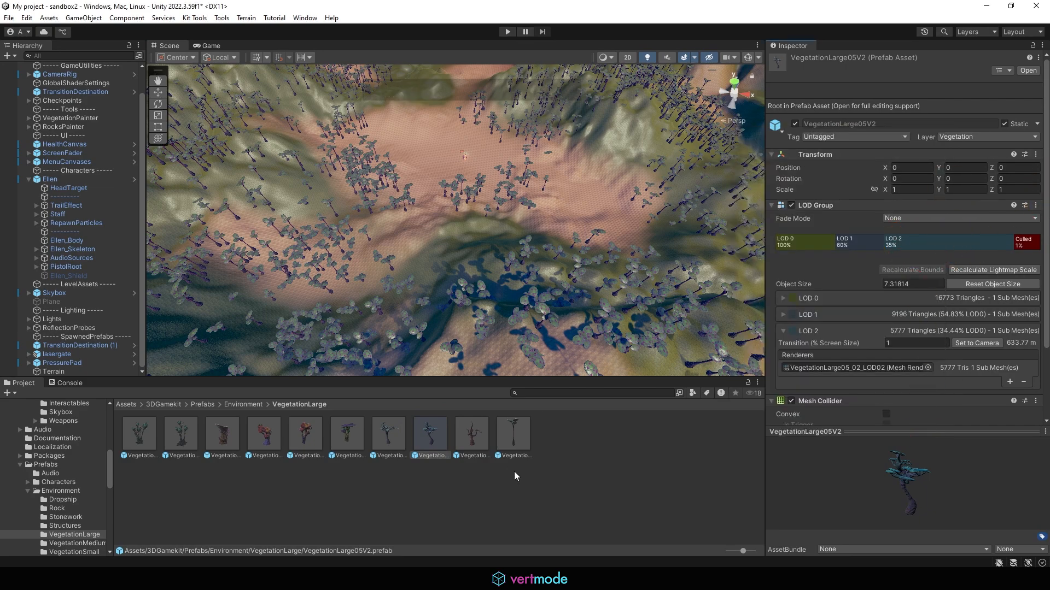
left_click(400, 147)
left_click(828, 251)
Step: Paint VegetationLarge05V2 trees on the open ground beside the character and check their size among the taller trees
right_click_drag(400, 140, 422, 151, "alt")
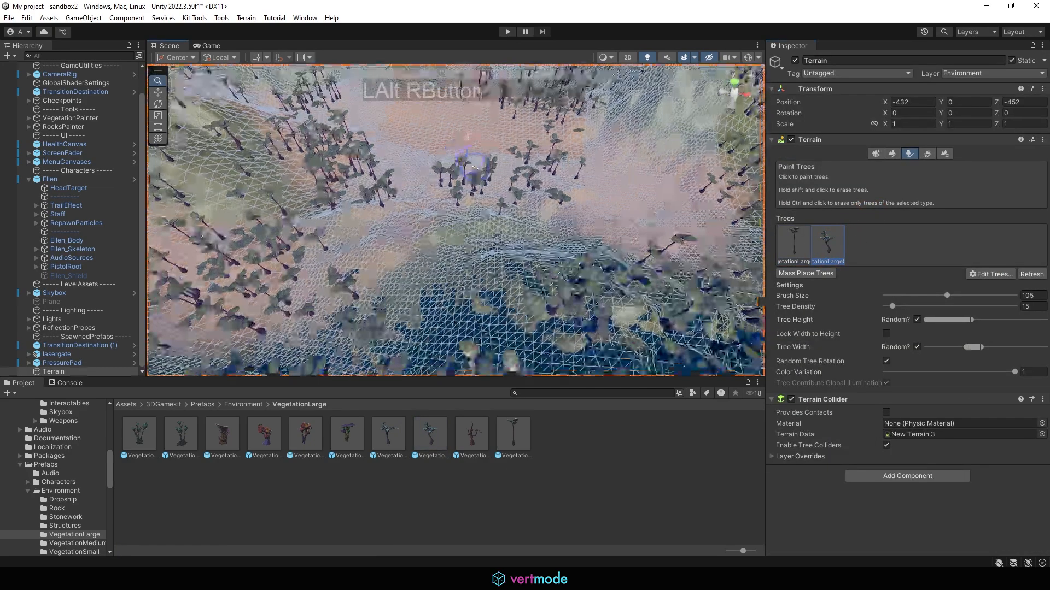
left_click_drag(424, 164, 471, 213, "alt")
left_click(393, 164)
left_click(529, 162)
left_click(382, 154)
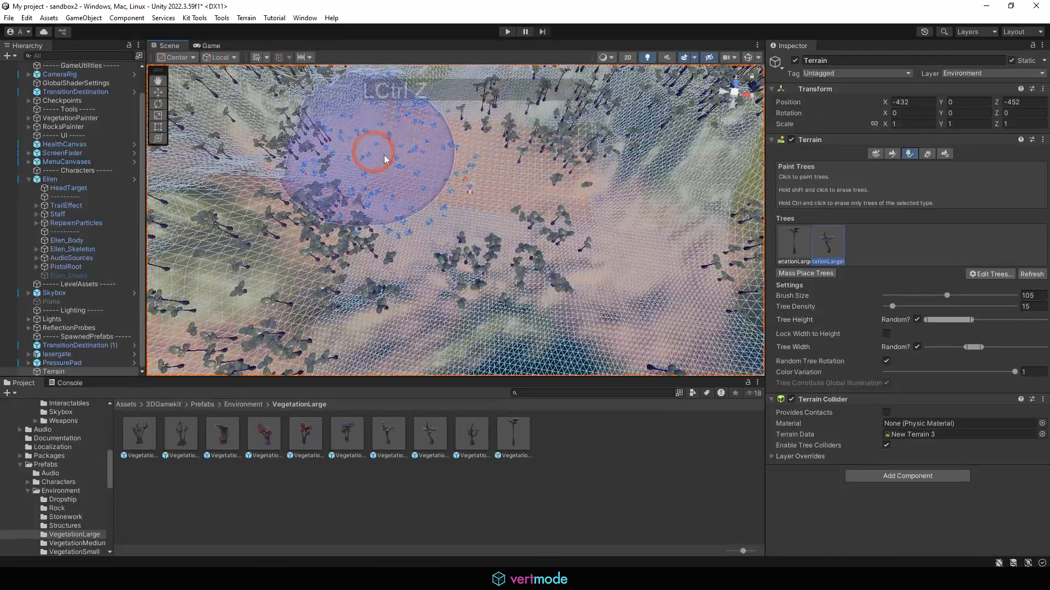
right_click_drag(432, 173, 503, 164, "alt")
left_click_drag(504, 164, 492, 129, "alt")
middle_click_drag(492, 128, 481, 222, "alt")
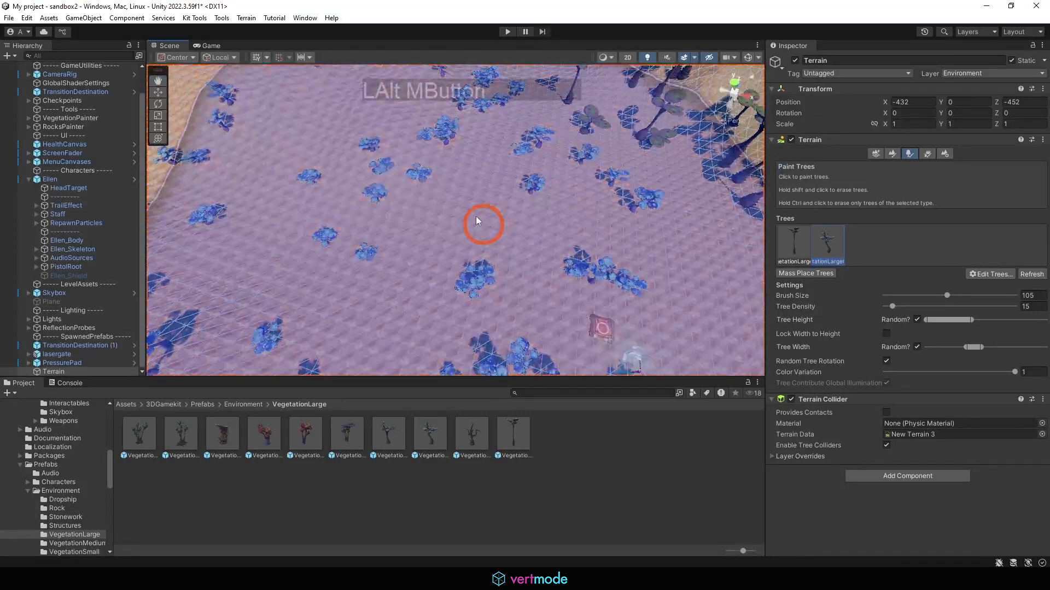
left_click_drag(481, 223, 465, 176, "alt")
mouse_move(464, 175)
right_mouse_down("alt")
mouse_move(437, 195)
mouse_move(279, 188)
right_mouse_up("alt")
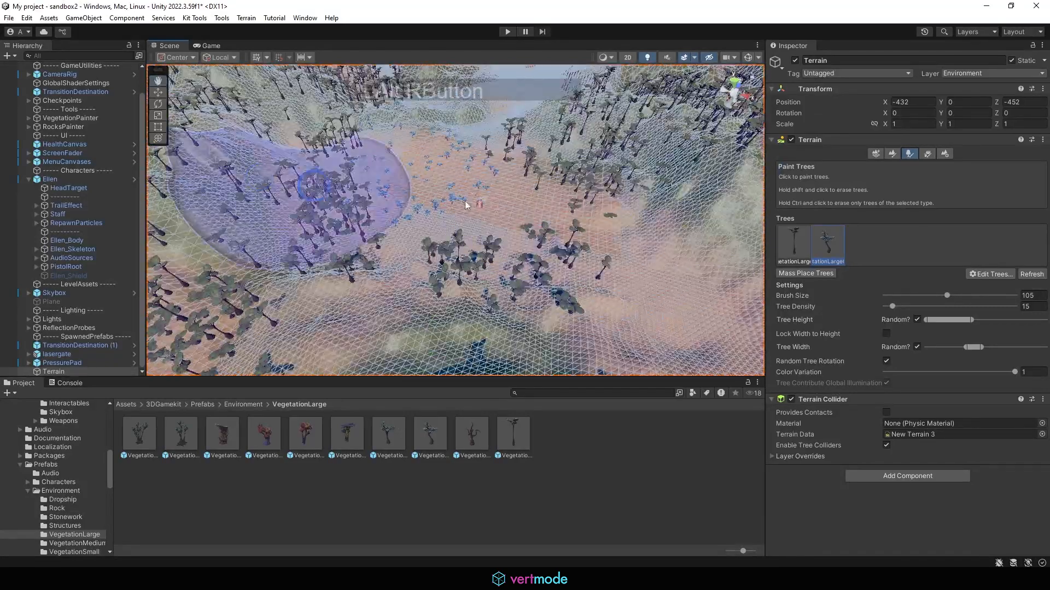
Step: Paint more VegetationLarge05V2 trees across the surrounding forest and look over the mixed vegetation
mouse_move(675, 278)
right_mouse_down("alt")
mouse_move(624, 265)
mouse_move(562, 292)
right_mouse_up("alt")
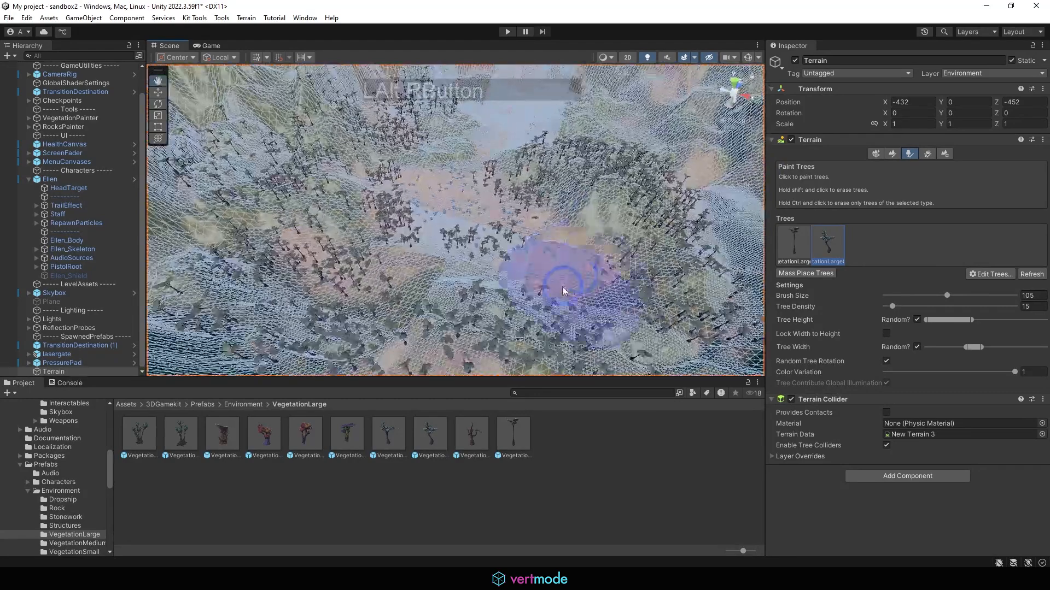
left_click(390, 319)
middle_click_drag(524, 225, 523, 320, "alt")
mouse_move(524, 320)
right_mouse_down("alt")
mouse_move(498, 312)
mouse_move(523, 301)
right_mouse_up("alt")
mouse_move(403, 213)
left_mouse_down()
mouse_move(526, 241)
mouse_move(648, 230)
left_mouse_up()
middle_click_drag(495, 181, 470, 220, "alt")
mouse_move(427, 211)
left_mouse_down("alt")
mouse_move(452, 188)
mouse_move(452, 106)
mouse_move(528, 123)
mouse_move(508, 98)
left_mouse_up("alt")
right_click_drag(426, 277, 492, 263, "alt")
mouse_move(492, 241)
middle_mouse_down("alt")
mouse_move(480, 230)
mouse_move(592, 218)
middle_mouse_up("alt")
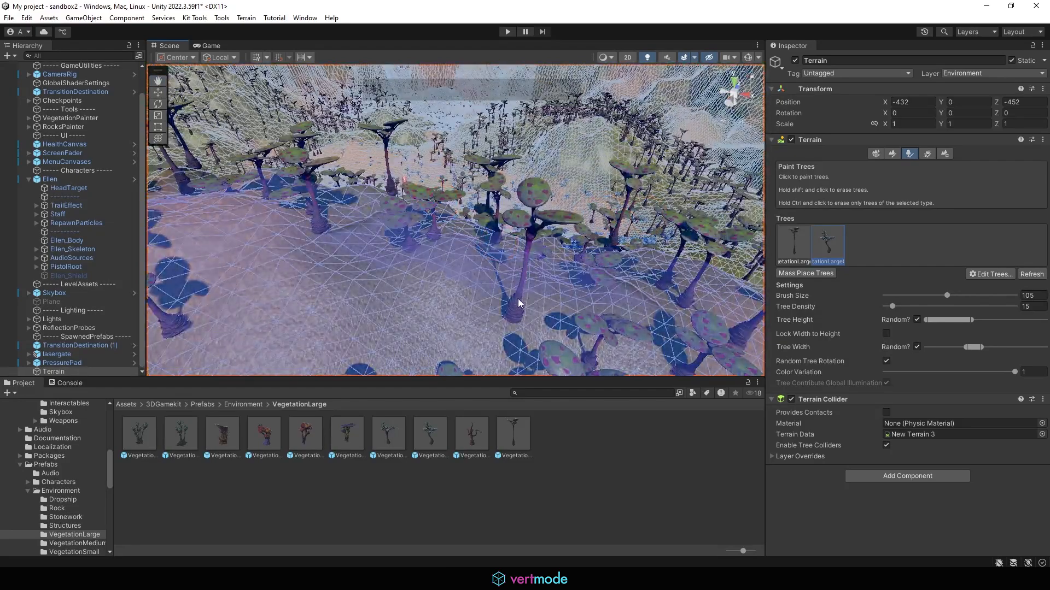
Step: Add the GroundCover02 prefab from the VegetationSmall folder as a detail mesh for painting terrain details
left_click(927, 154)
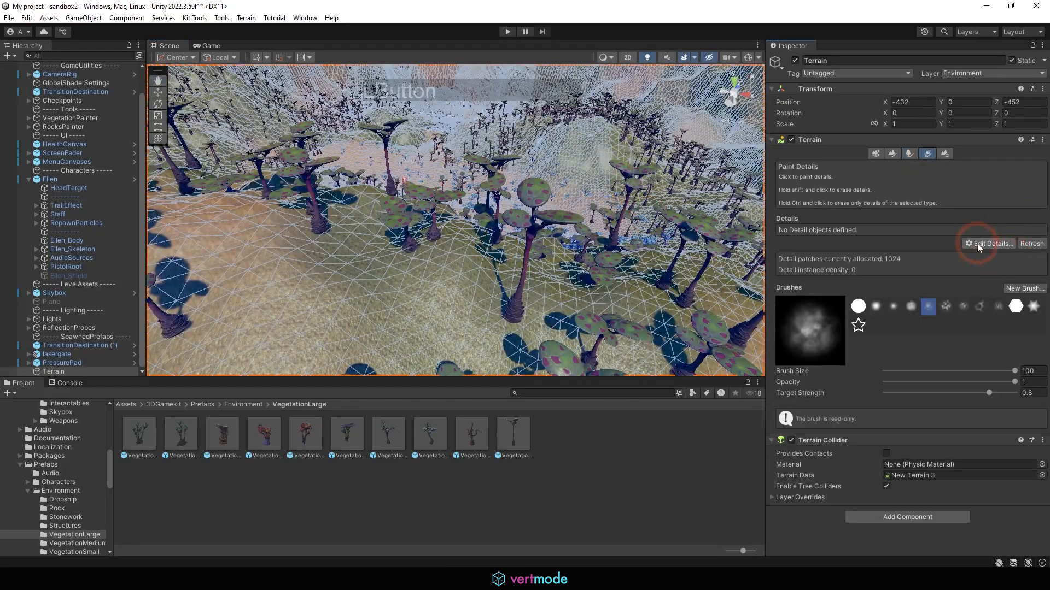
left_click(919, 240)
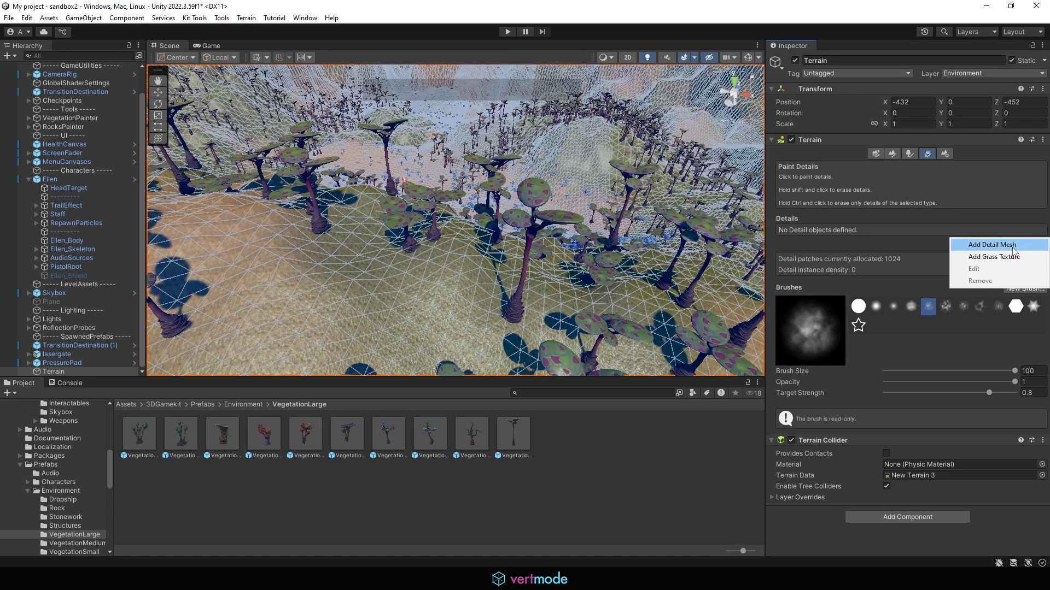
left_click(992, 245)
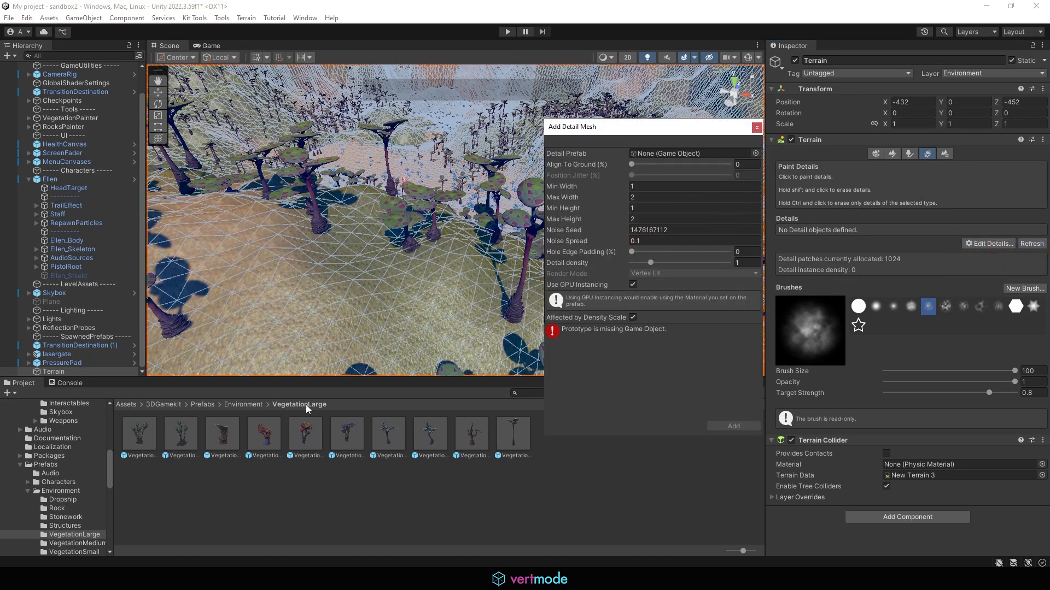
left_click(244, 405)
double_click(388, 437)
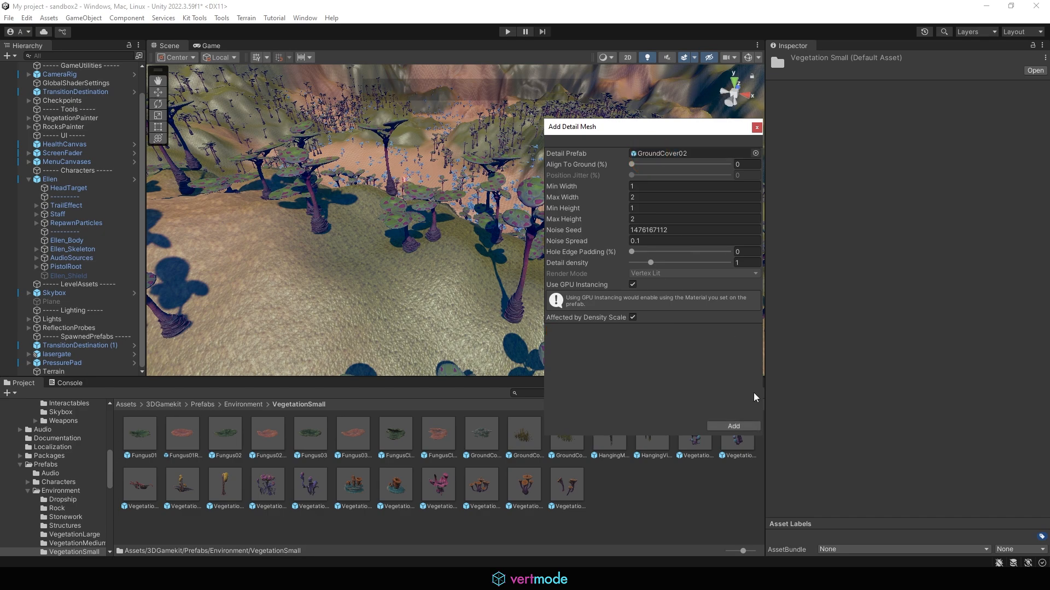
left_click(729, 430)
Step: Select the terrain and paint GroundCover02 details across the clearing around the character
left_click_drag(644, 241, 470, 255, "alt")
middle_click_drag(470, 254, 507, 166, "alt")
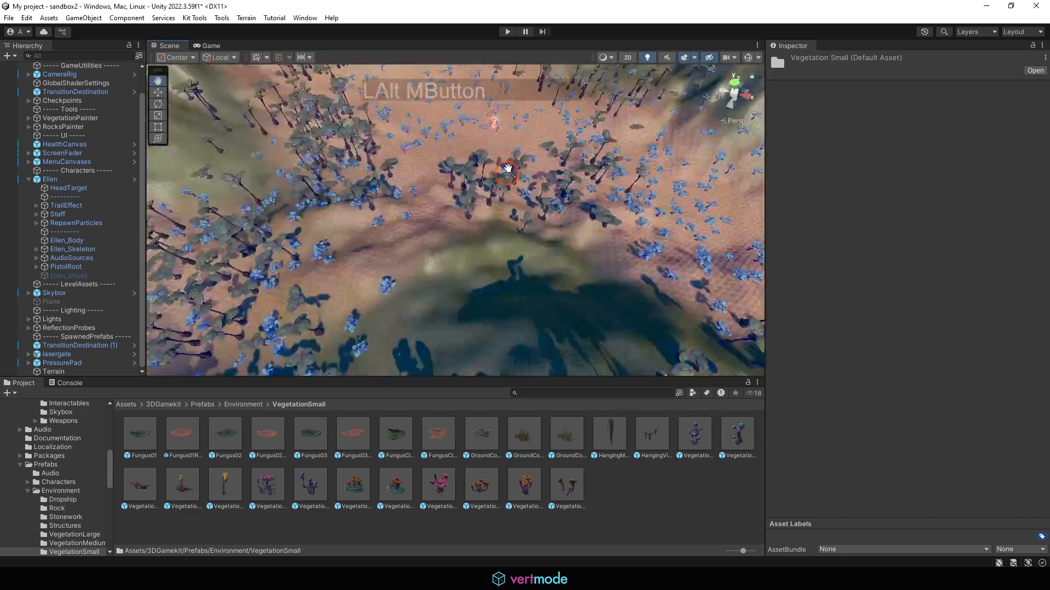
right_click_drag(506, 166, 489, 234, "alt")
left_click(491, 237)
left_click_drag(649, 199, 440, 272, "alt")
left_click_drag(439, 267, 431, 198)
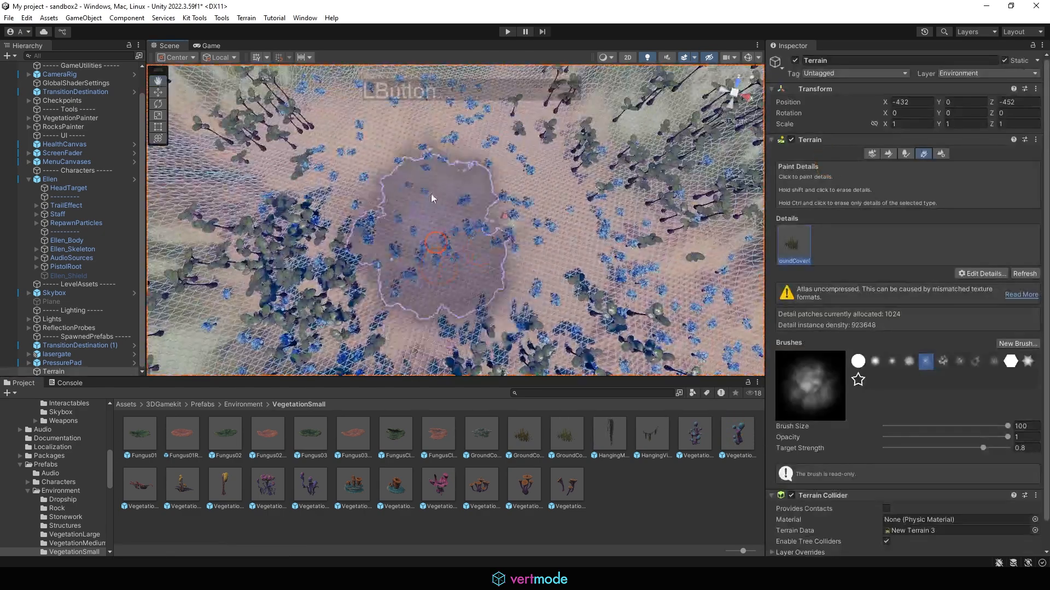
left_click_drag(507, 251, 500, 254)
Step: Check the painted ground cover up close and extend it over the rest of the clearing and the adjoining slopes
mouse_move(500, 254)
right_mouse_down("alt")
mouse_move(568, 273)
mouse_move(508, 219)
right_mouse_up("alt")
left_click_drag(508, 219, 492, 191, "alt")
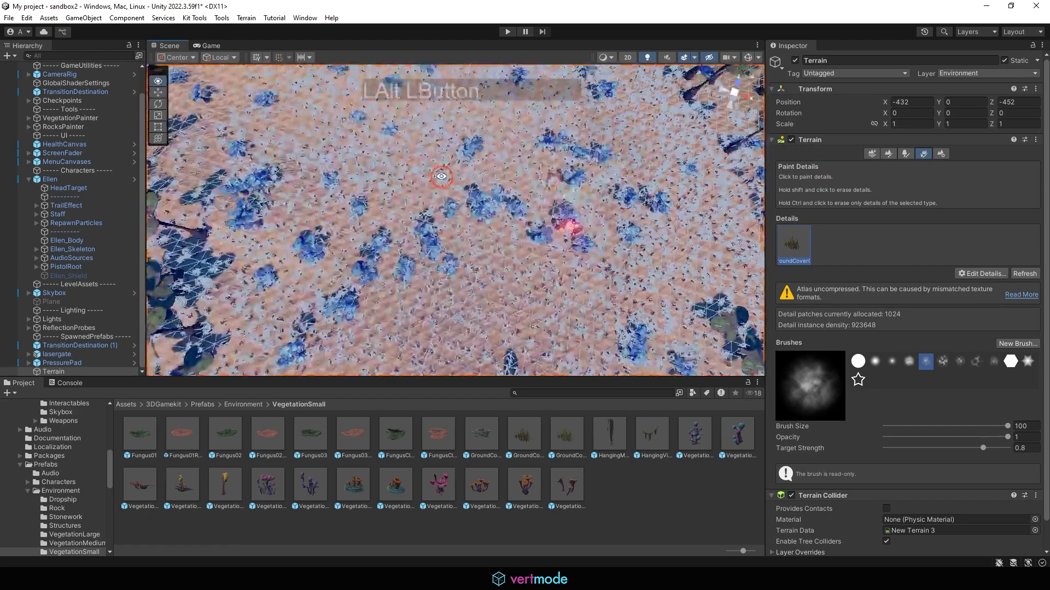
mouse_move(492, 191)
right_mouse_down("alt")
mouse_move(460, 174)
mouse_move(404, 175)
right_mouse_up("alt")
mouse_move(405, 175)
left_mouse_down("alt")
mouse_move(464, 204)
mouse_move(459, 219)
left_mouse_up("alt")
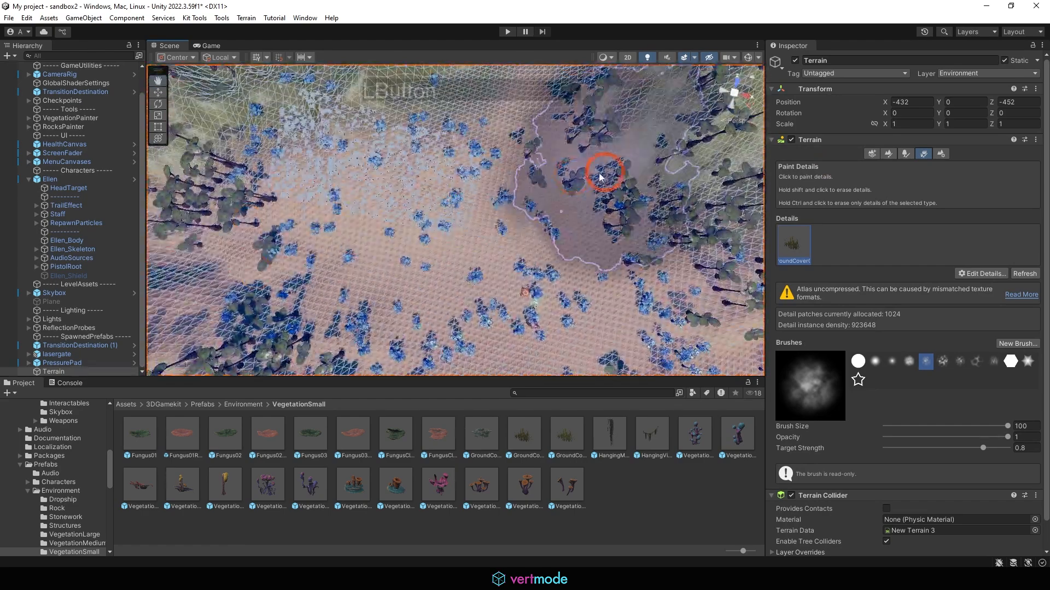
middle_click_drag(492, 171, 490, 232, "alt")
right_click_drag(490, 232, 445, 228, "alt")
left_click_drag(487, 244, 427, 229)
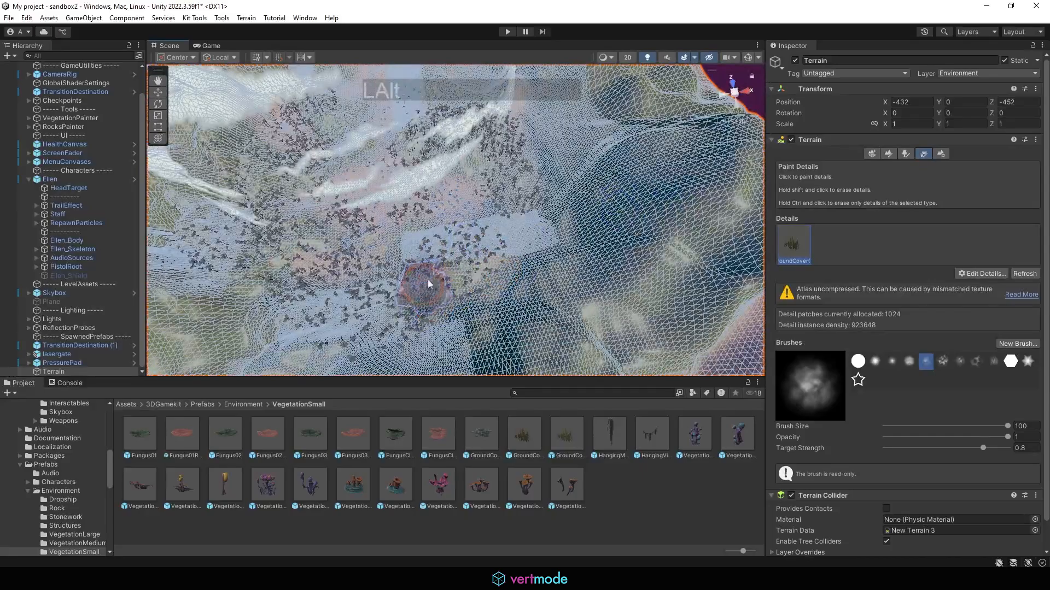
Step: Paint ground cover over the outer hills and return the view to the character's clearing
left_click_drag(428, 284, 504, 253, "alt")
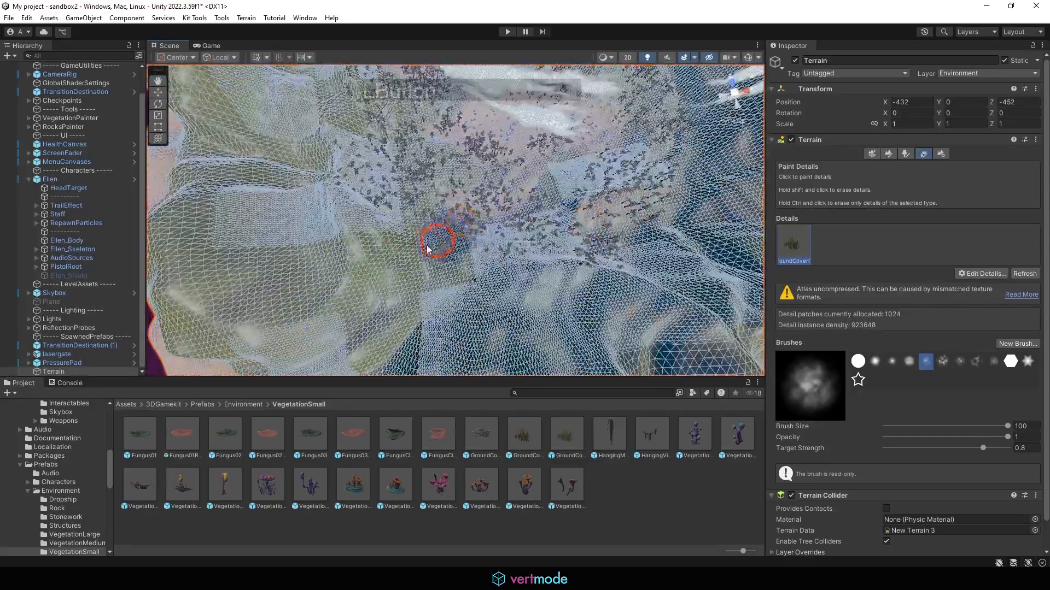
left_click_drag(427, 250, 454, 202, "alt")
right_click_drag(454, 202, 543, 218, "alt")
left_click_drag(543, 219, 578, 176, "alt")
middle_click_drag(578, 176, 555, 196, "alt")
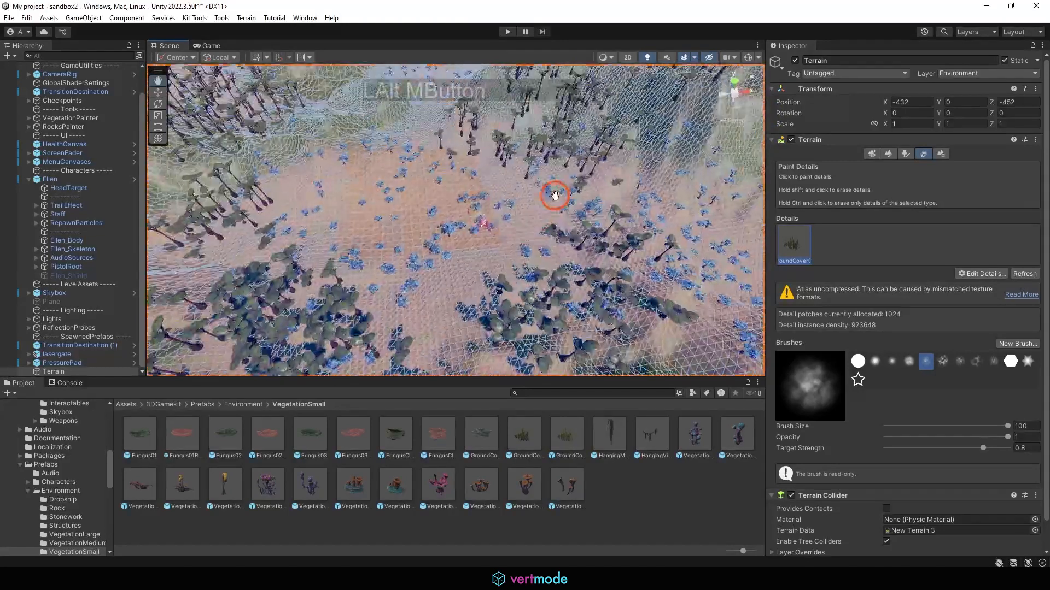
Step: Play the scene and walk the character through the clearing to examine the grass and trees
left_click(507, 33)
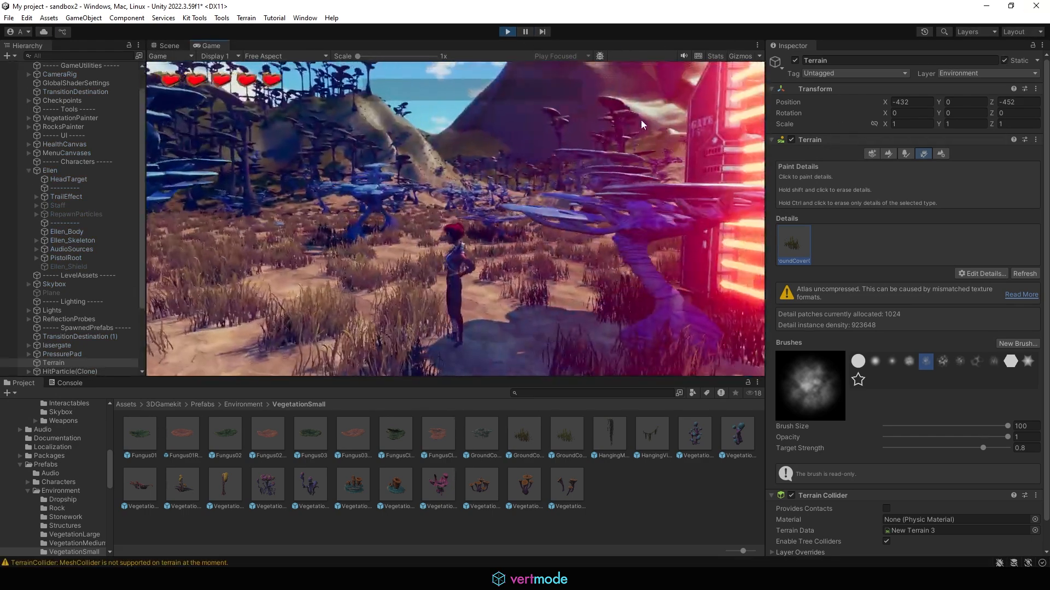
key("a")
key("w")
key("w")
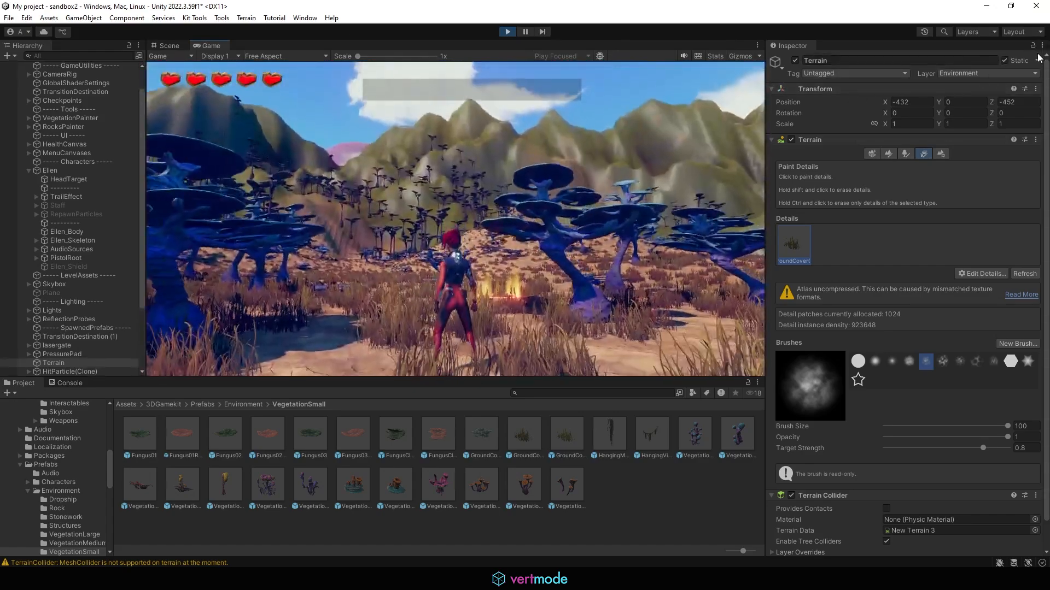
key("w")
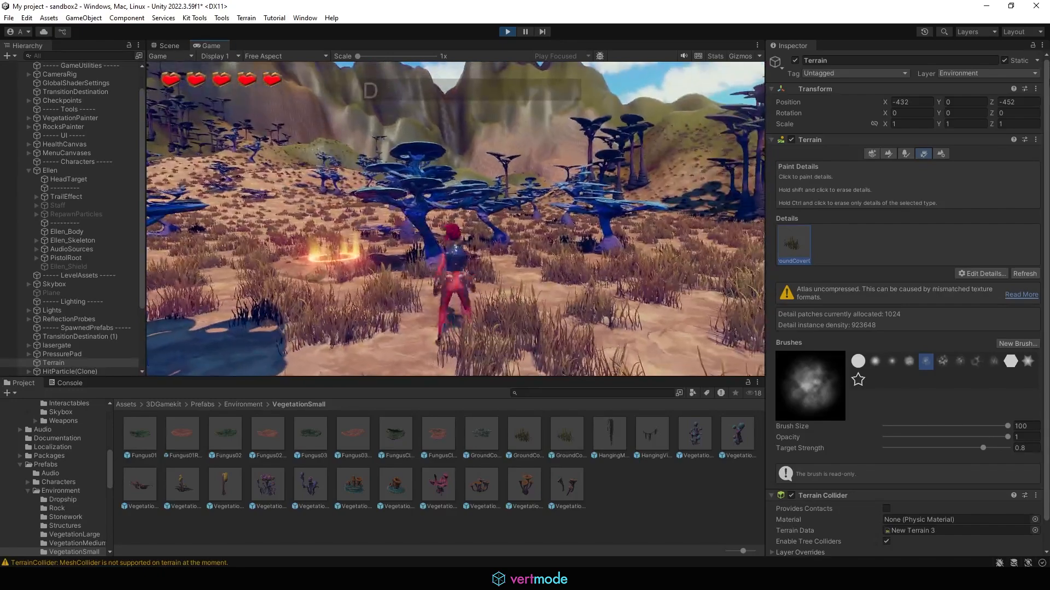
key("d")
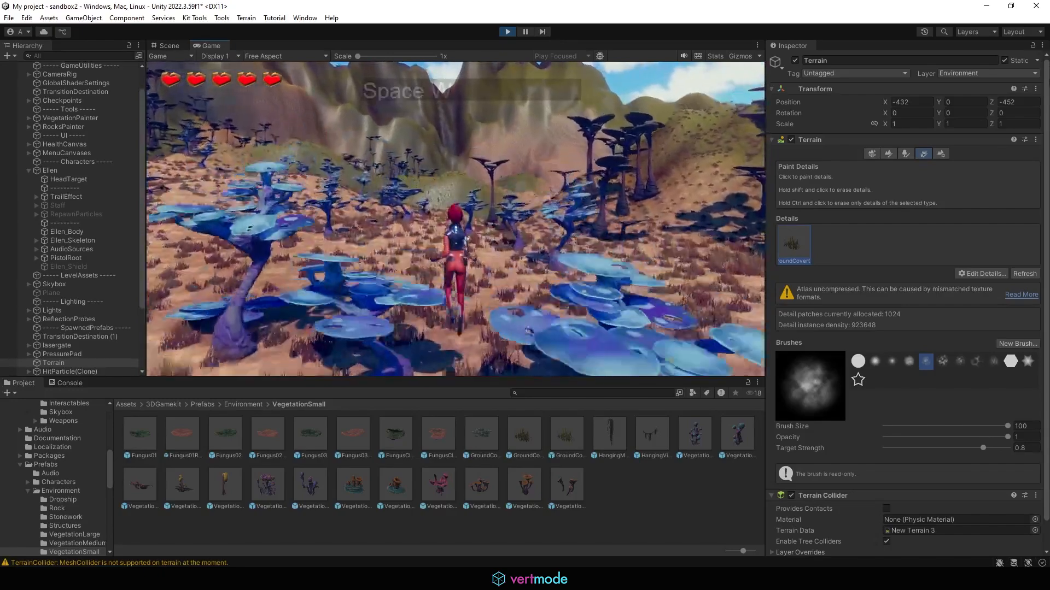
key("a")
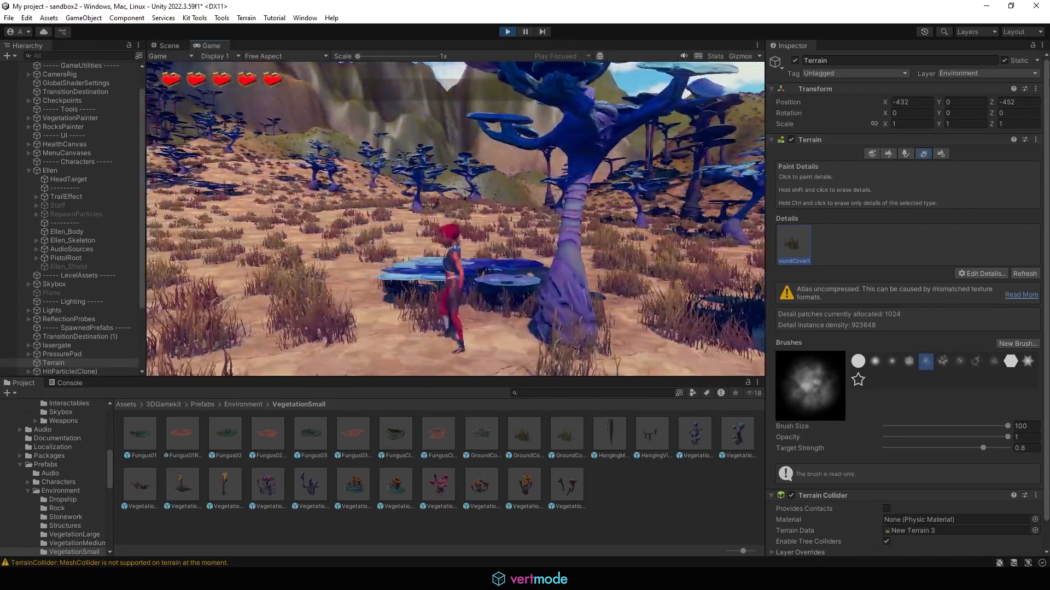
Step: Run the character over the surrounding hills to examine the vegetation coverage, and stop play mode
key("w")
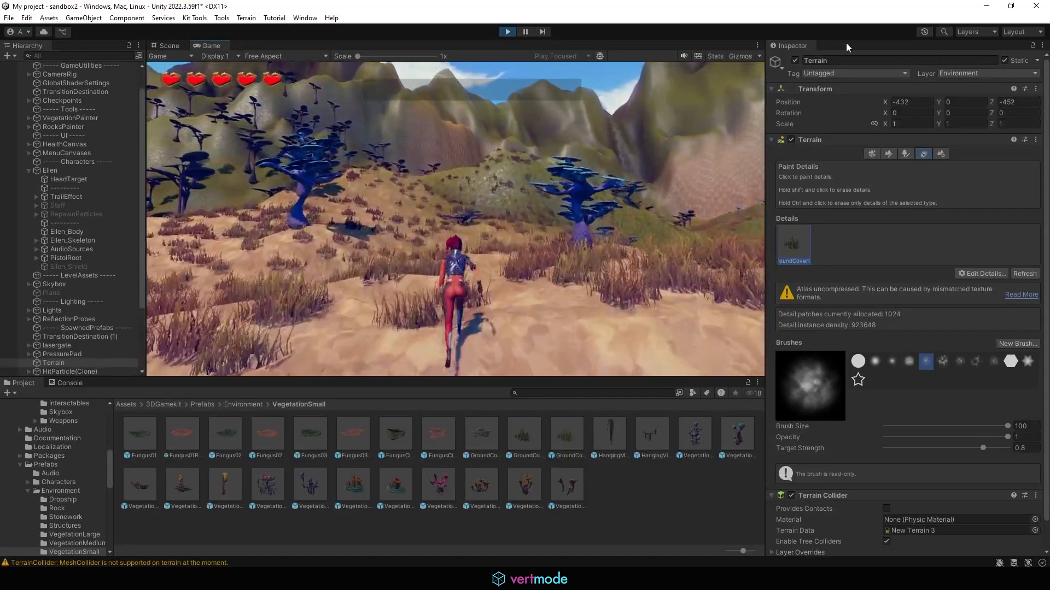
key("w")
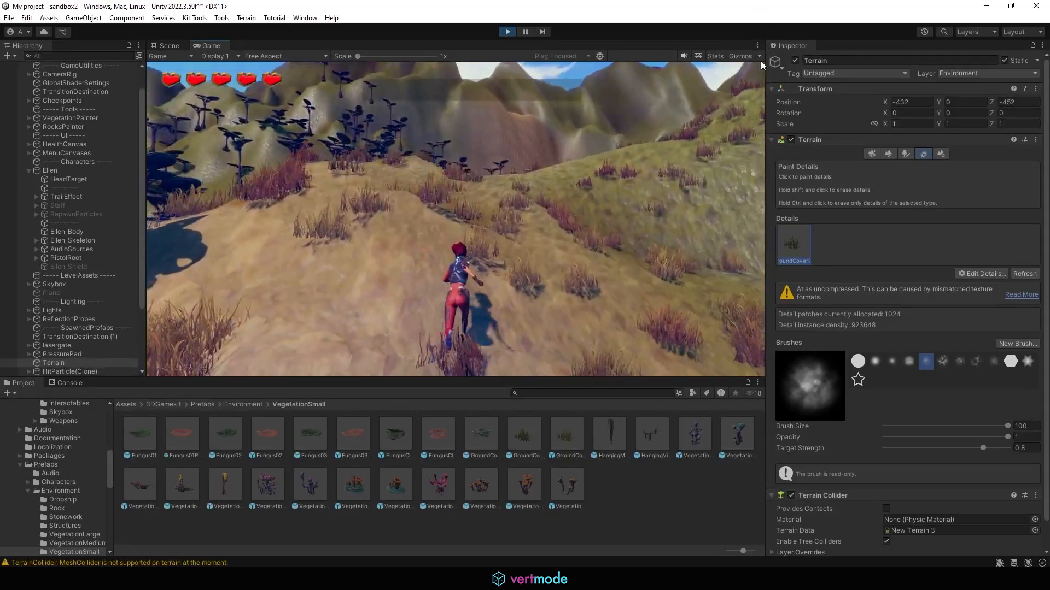
key("w")
key("w")
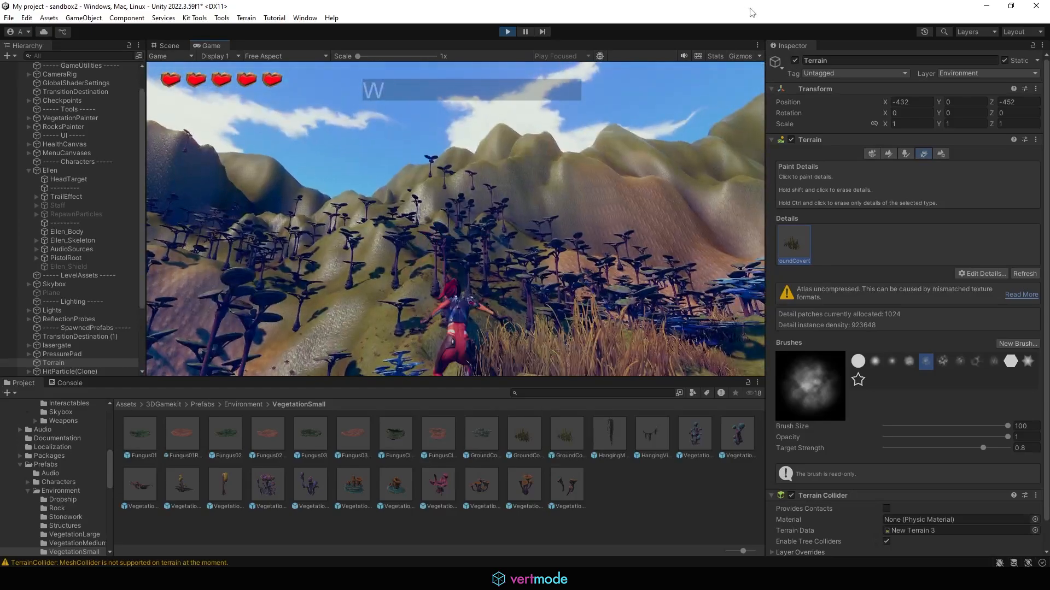
key("w")
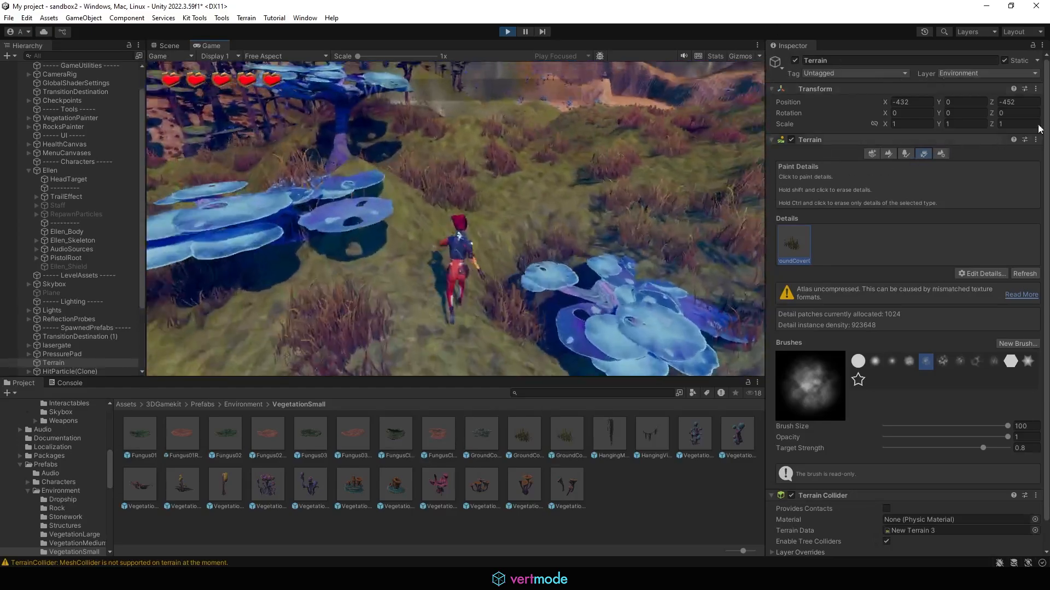
key("w")
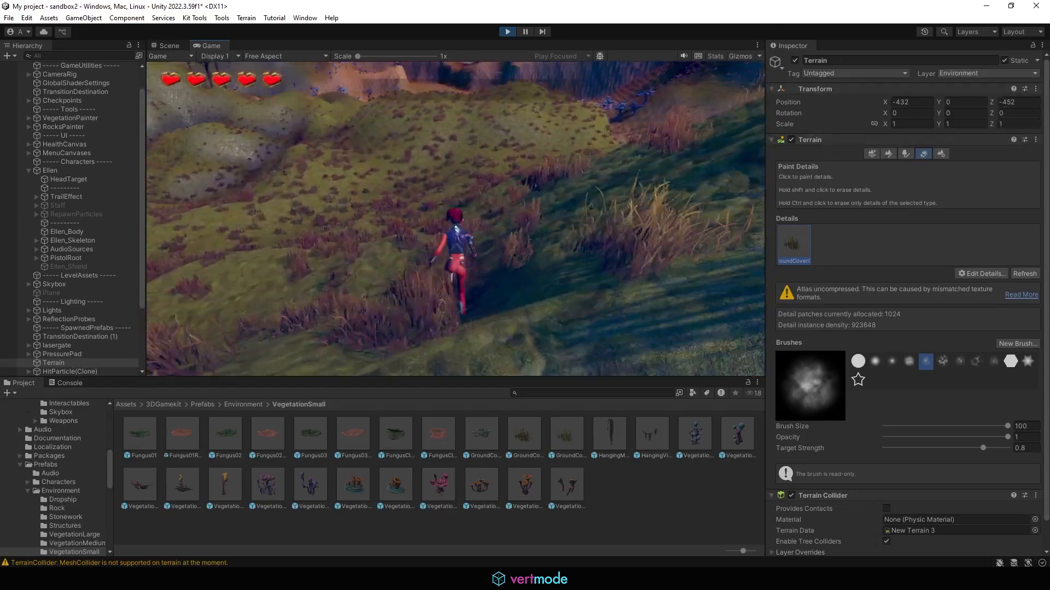
key("w")
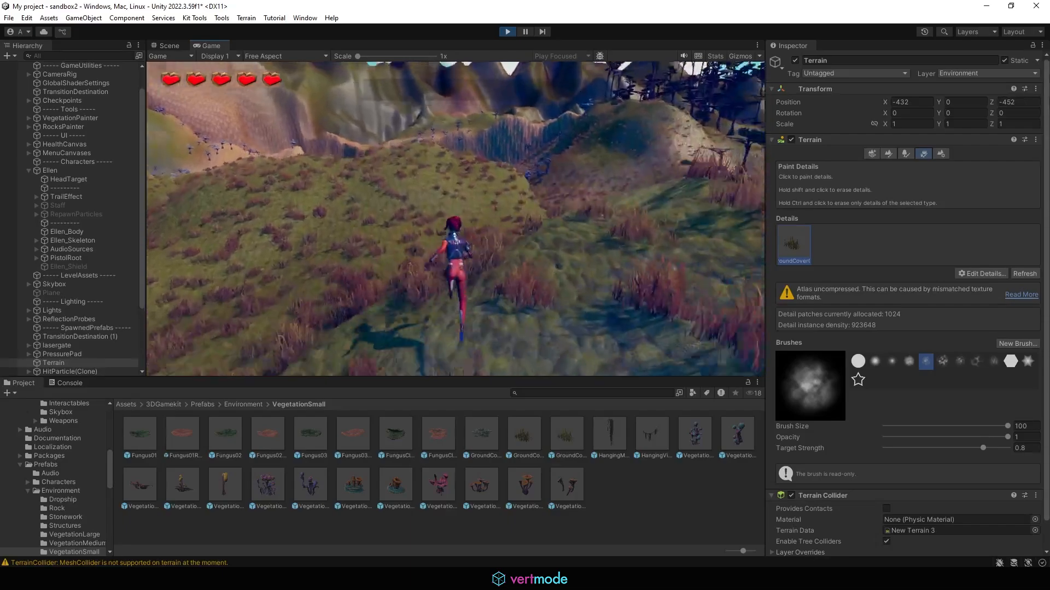
key("w")
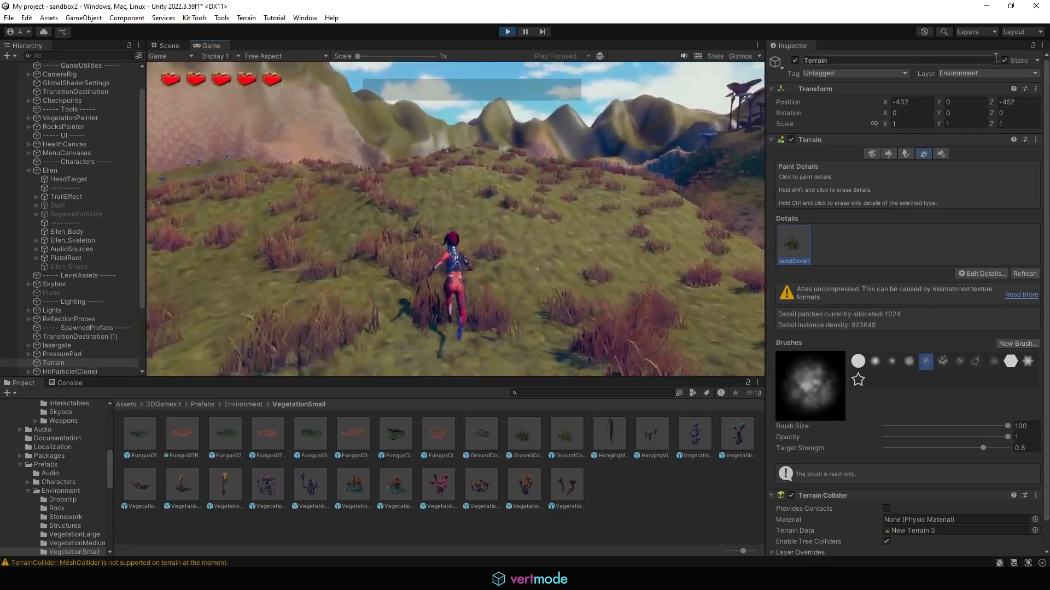
key("w")
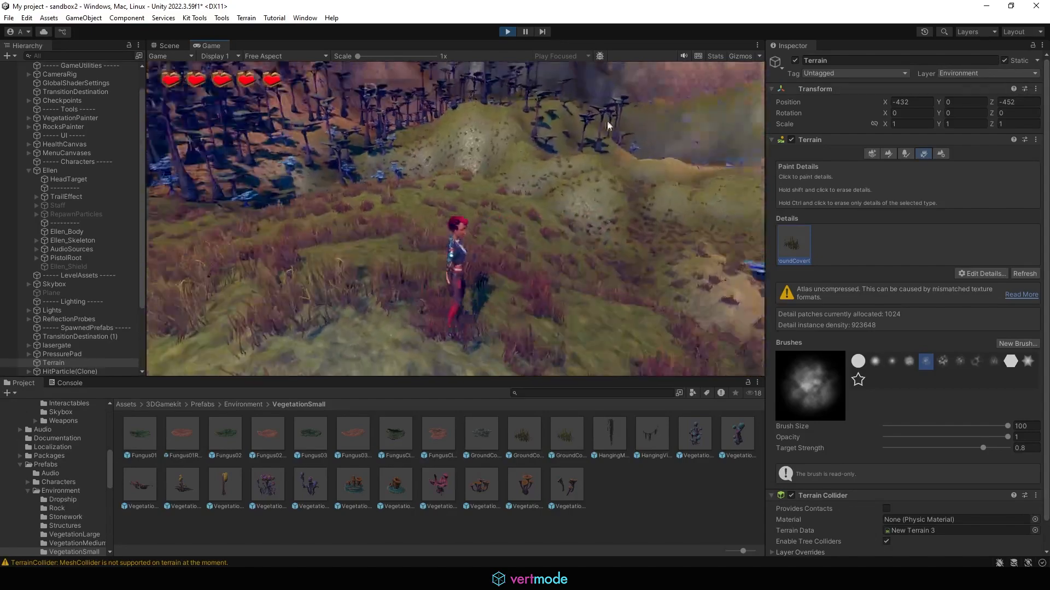
left_click(508, 35)
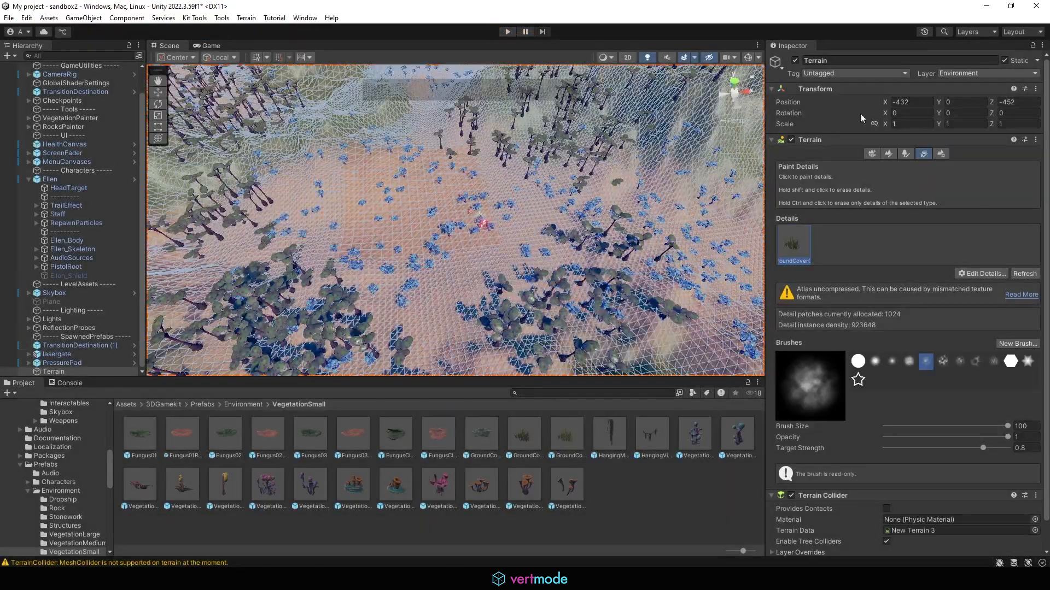
Step: Choose the first large tree in Paint Trees and bring the steep mountainside behind the forest into view
left_click(905, 156)
left_click(801, 248)
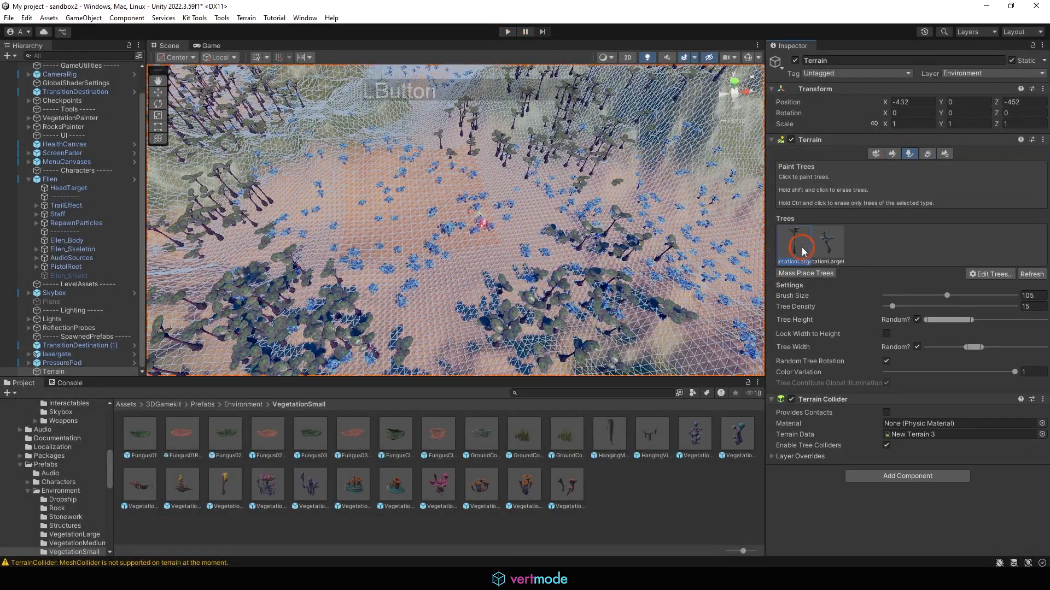
middle_click_drag(492, 164, 483, 218, "alt")
scroll(483, 218, "down", 5)
left_click_drag(484, 218, 329, 205, "alt")
mouse_move(329, 206)
middle_mouse_down("alt")
mouse_move(448, 215)
mouse_move(465, 225)
middle_mouse_up("alt")
mouse_move(464, 226)
right_mouse_down("alt")
mouse_move(490, 239)
mouse_move(426, 186)
right_mouse_up("alt")
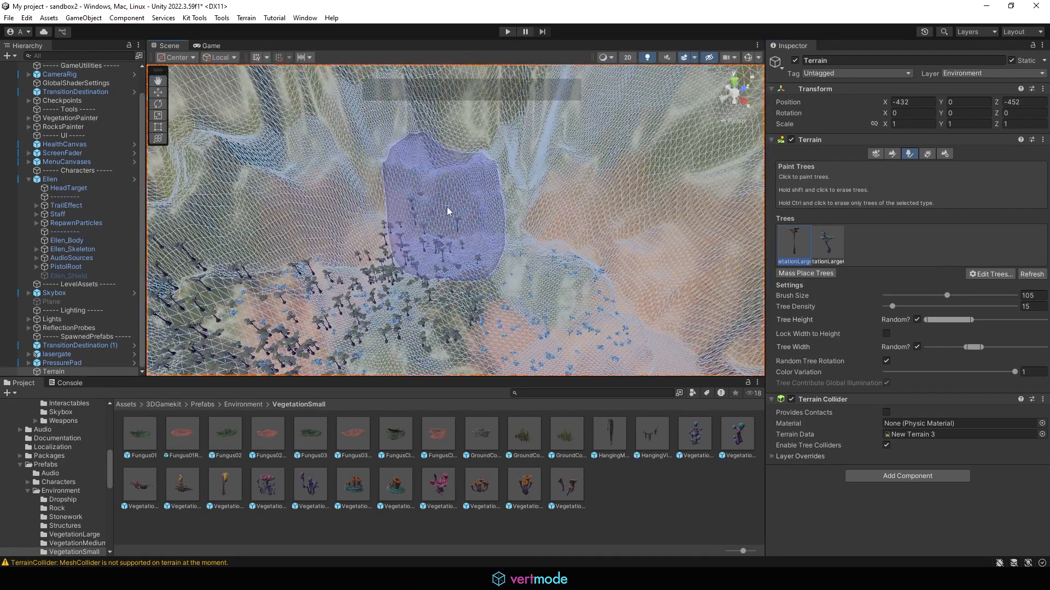
Step: Try erasing the trees on the mountainside with the large brush, and undo the changes
left_click_drag(417, 184, 388, 198, "shift")
left_click(460, 188, "shift")
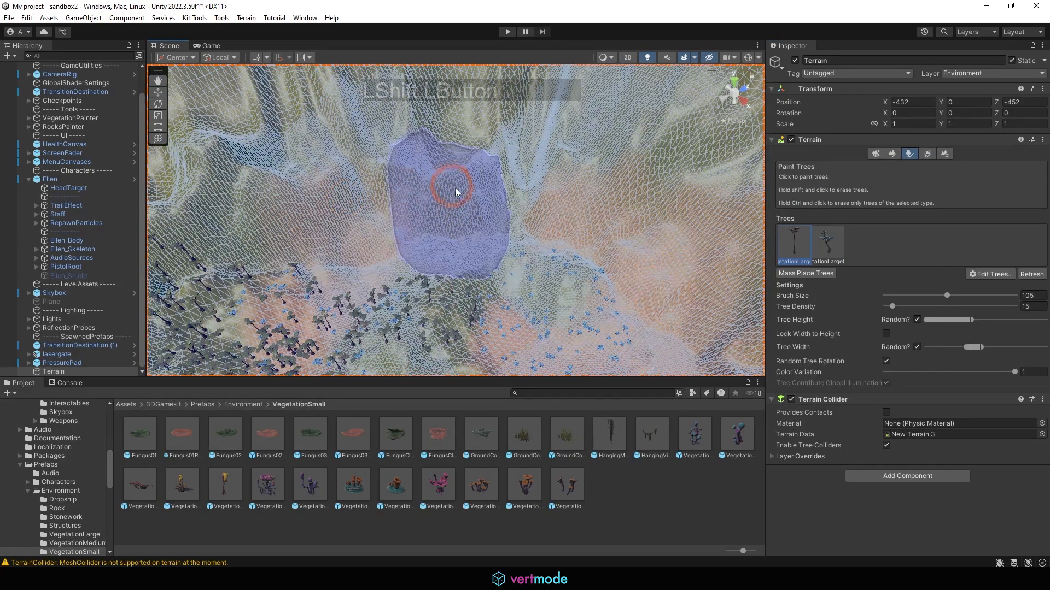
key("ctrl+z")
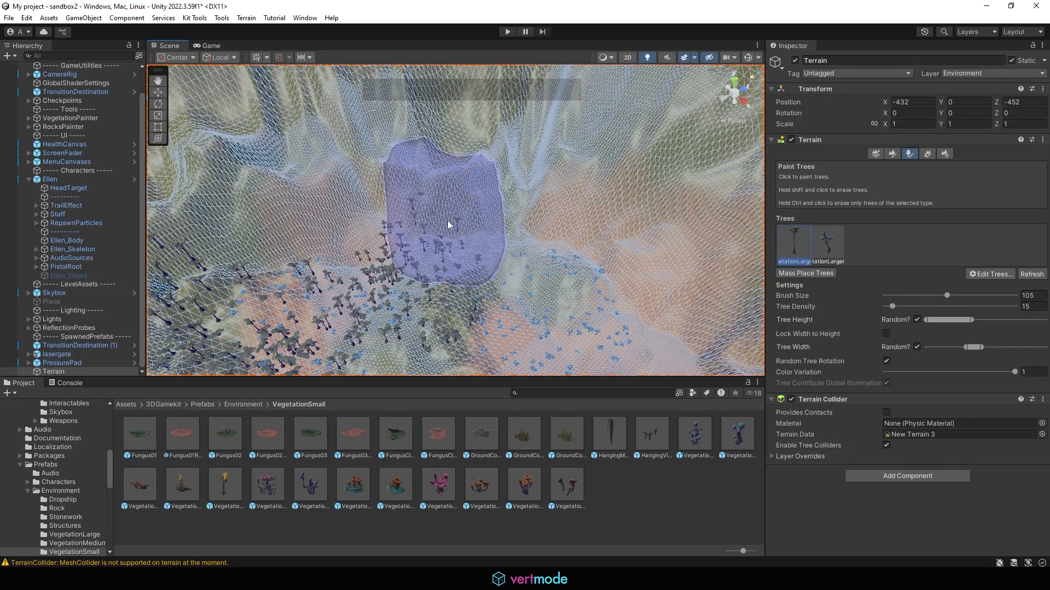
left_click(443, 224)
key("ctrl+z")
Step: Set the brush size to 23 and erase stray trees from the steep slopes around the forest
mouse_move(438, 172)
left_mouse_down("shift")
mouse_move(299, 179)
mouse_move(443, 212)
left_mouse_up("shift")
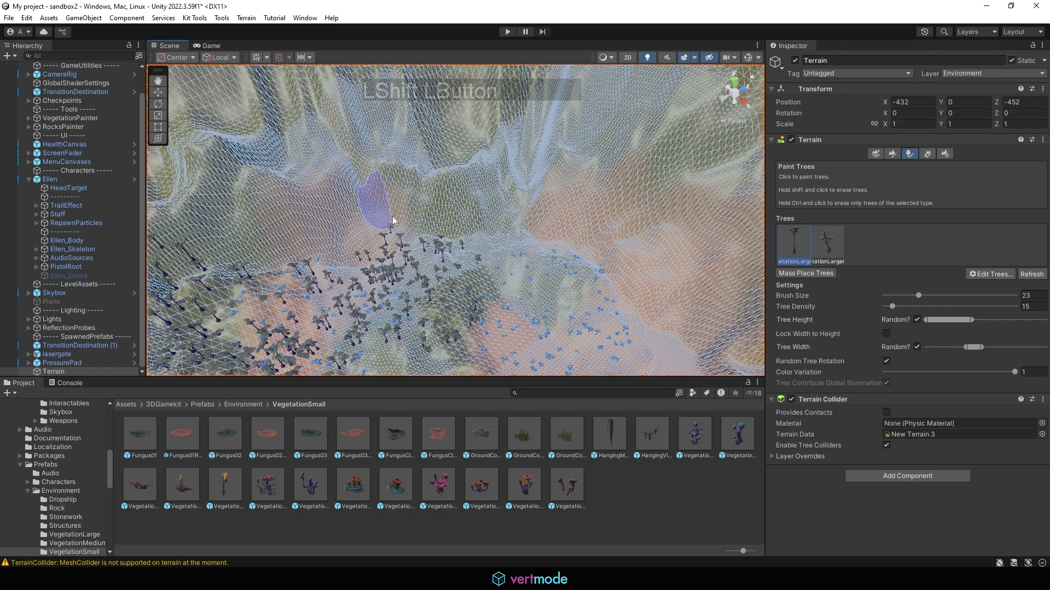
middle_click_drag(360, 204, 445, 211, "alt")
mouse_move(445, 211)
left_mouse_down("alt")
mouse_move(325, 216)
mouse_move(292, 256)
left_mouse_up("alt")
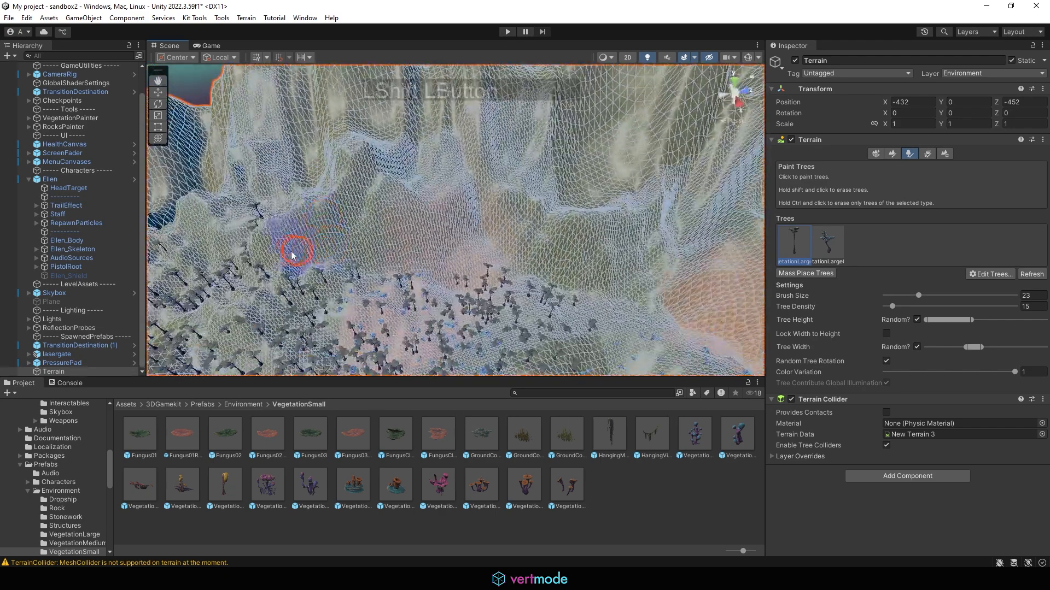
mouse_move(338, 228)
left_mouse_down("alt")
mouse_move(404, 205)
mouse_move(340, 242)
left_mouse_up("alt")
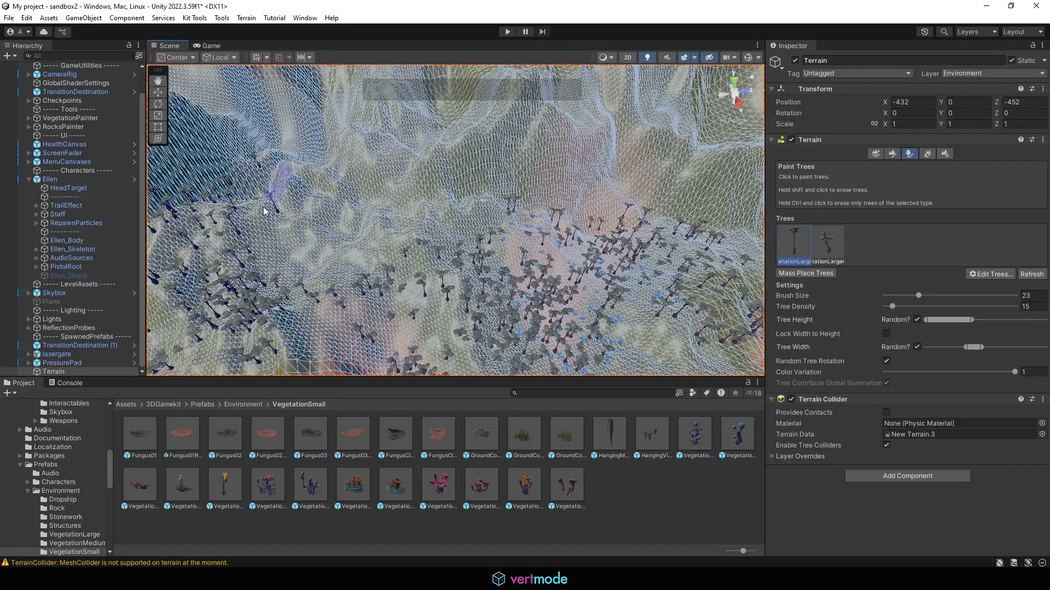
left_click_drag(280, 217, 318, 187, "alt")
left_click(339, 170, "shift")
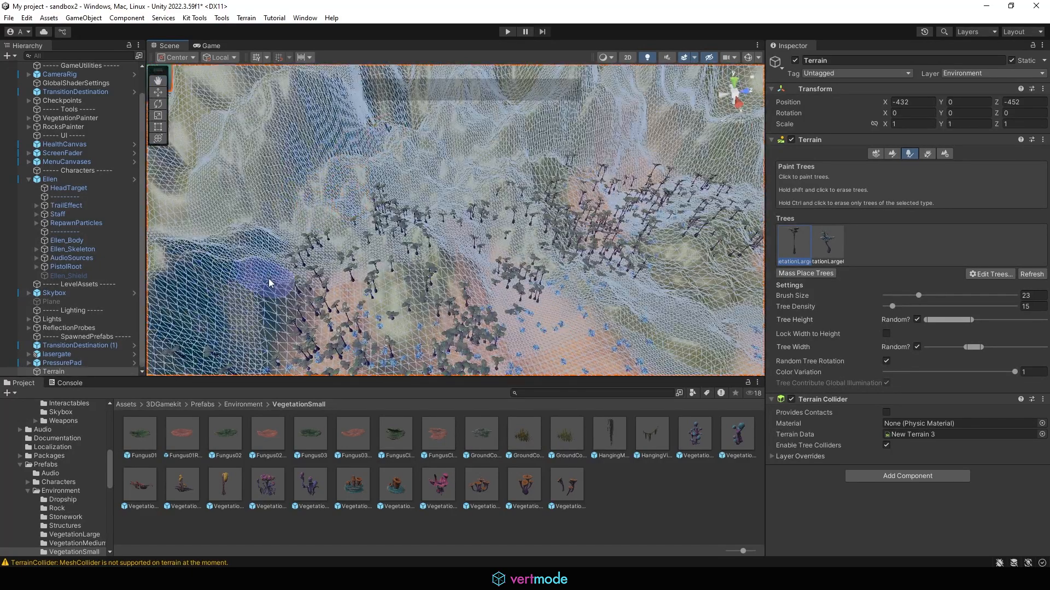
left_click_drag(212, 372, 428, 251, "alt")
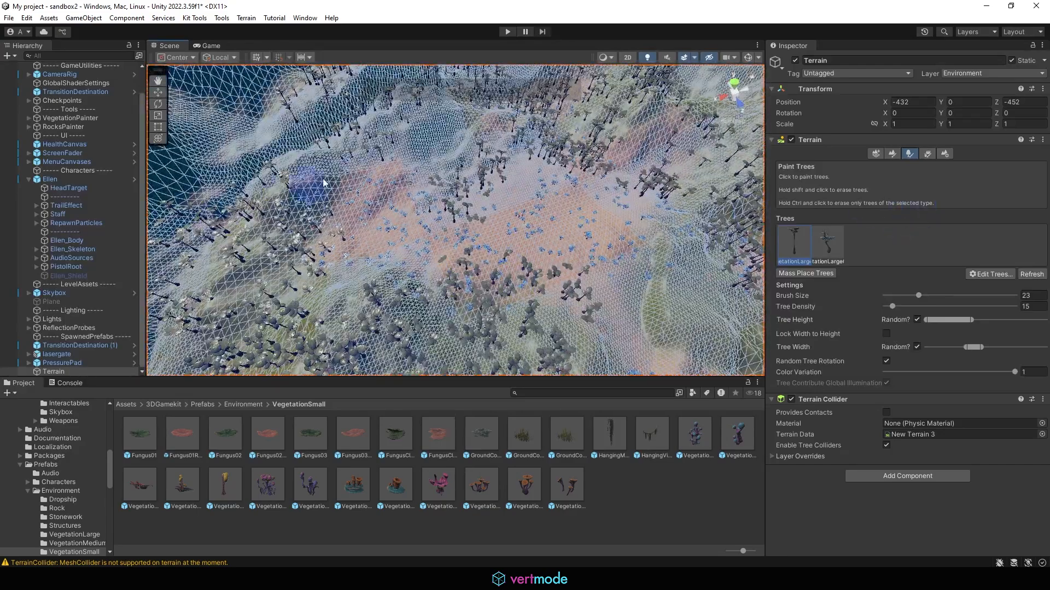
left_click_drag(324, 182, 362, 179, "alt")
Step: Switch to Paint Details, try erasing ground cover across the clearing with the large brush, and undo the erasing
left_click(927, 154)
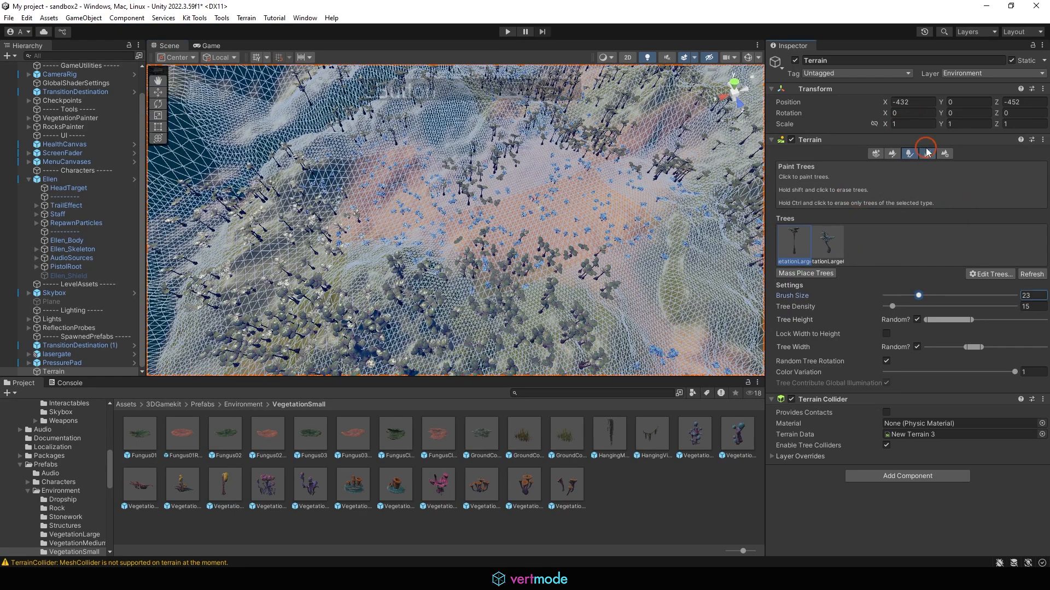
right_click_drag(547, 181, 764, 255, "alt")
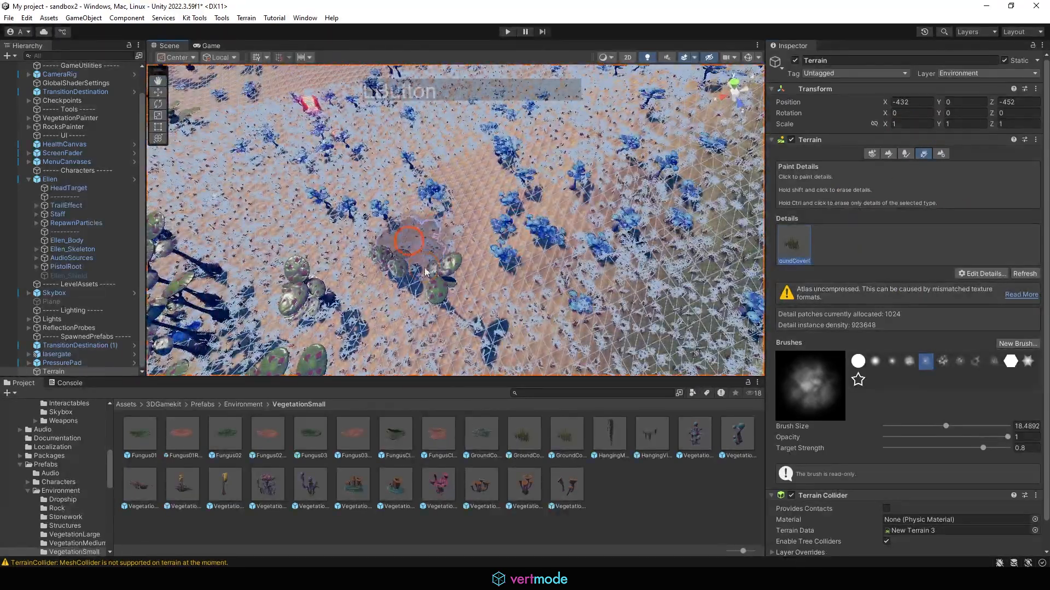
middle_click_drag(346, 102, 389, 170, "alt")
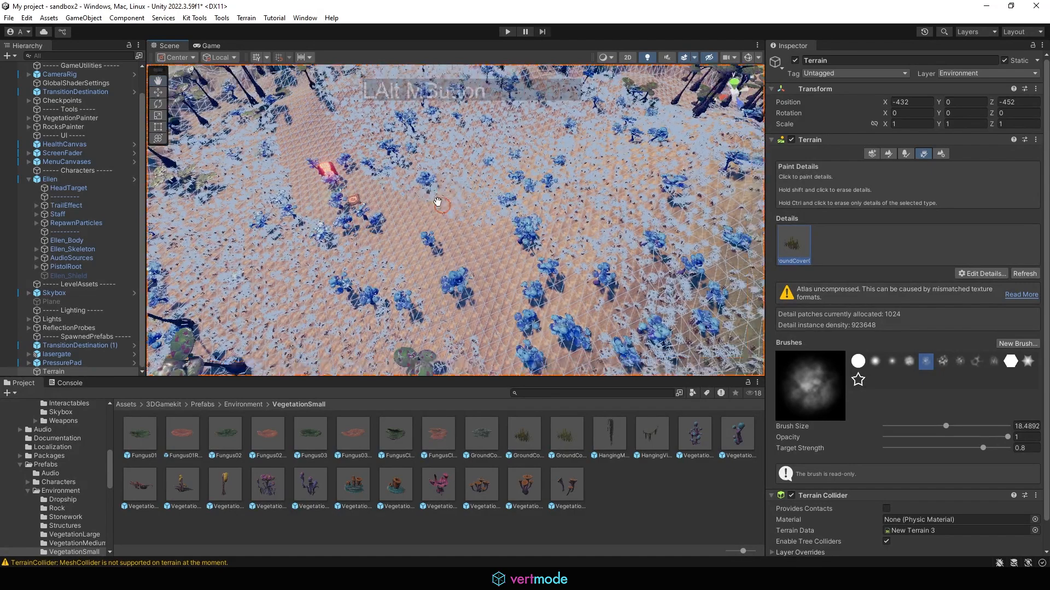
middle_click_drag(436, 202, 427, 184, "alt")
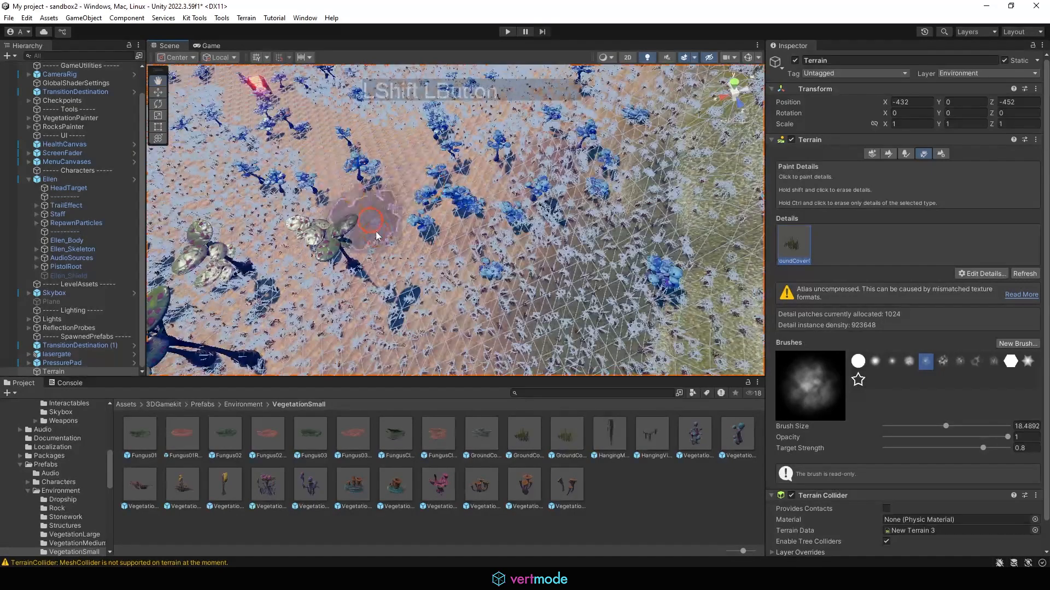
right_click_drag(440, 170, 398, 198, "alt")
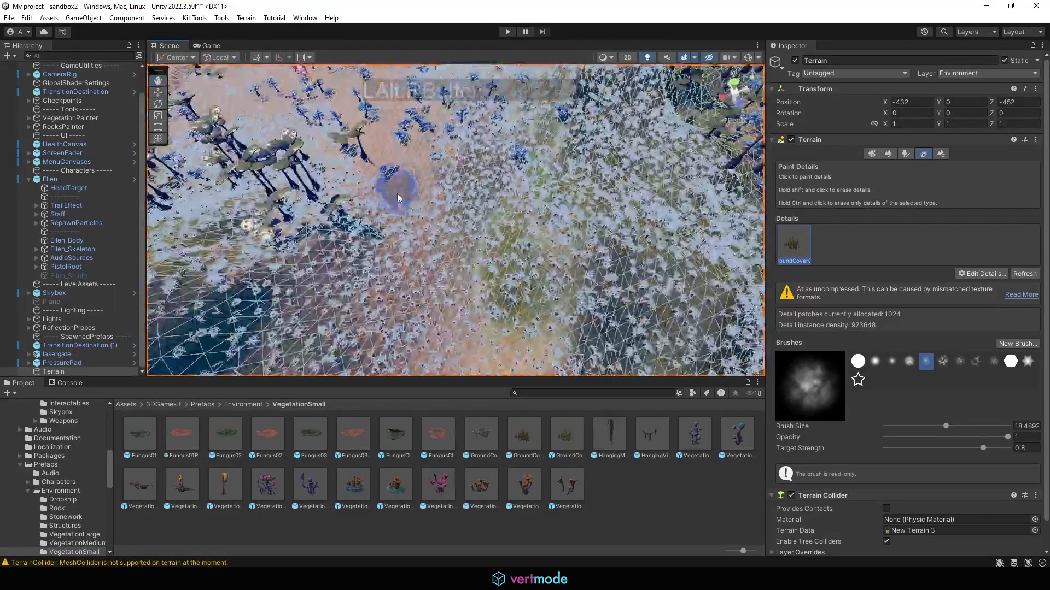
mouse_move(406, 170)
middle_mouse_down("alt")
mouse_move(438, 231)
mouse_move(421, 182)
middle_mouse_up("alt")
right_click_drag(421, 182, 453, 225, "alt")
key("ctrl+z")
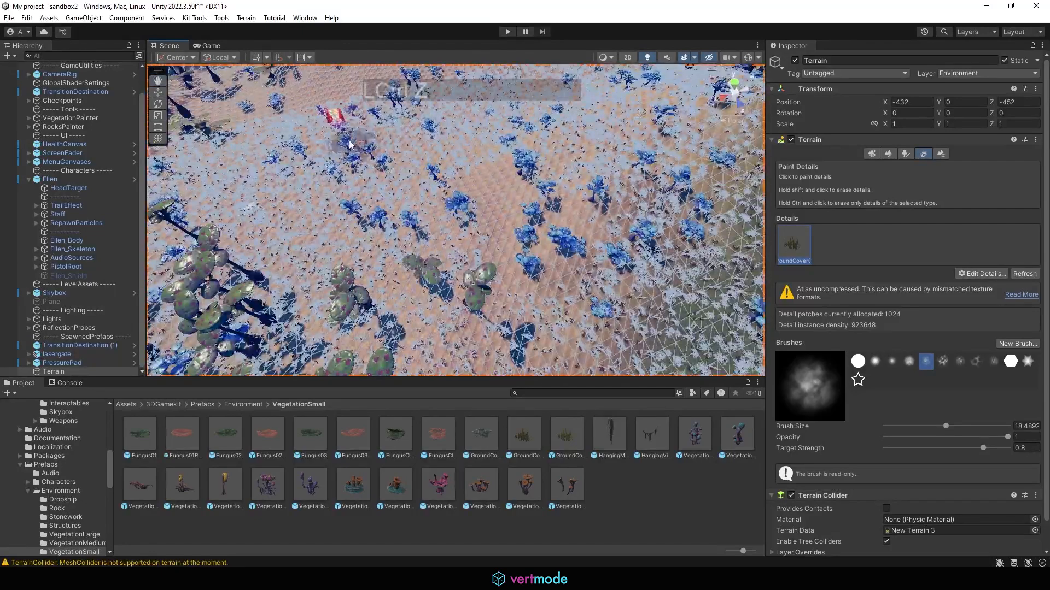
Step: Reduce the detail brush size to about 7.85 and erase ground cover beside the red object in the clearing
right_click_drag(367, 130, 355, 143, "alt")
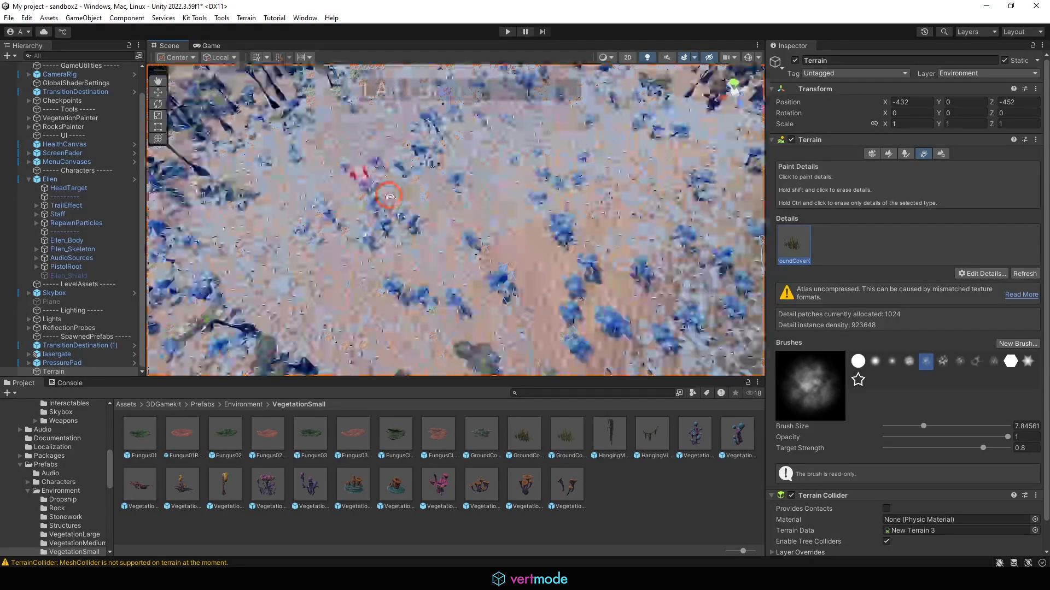
middle_click_drag(365, 143, 378, 180, "alt")
right_click_drag(328, 186, 353, 211, "alt")
left_click(352, 211, "shift")
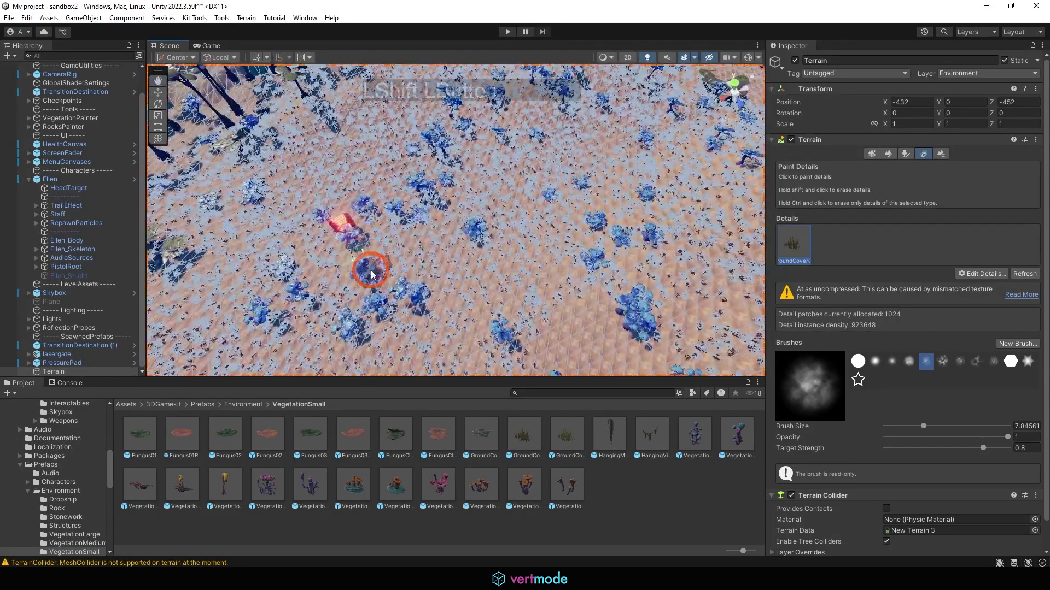
Step: Reduce the brush size to about 6.84 and erase a trail of ground cover from the clearing into the valley
middle_click_drag(448, 279, 427, 205, "alt")
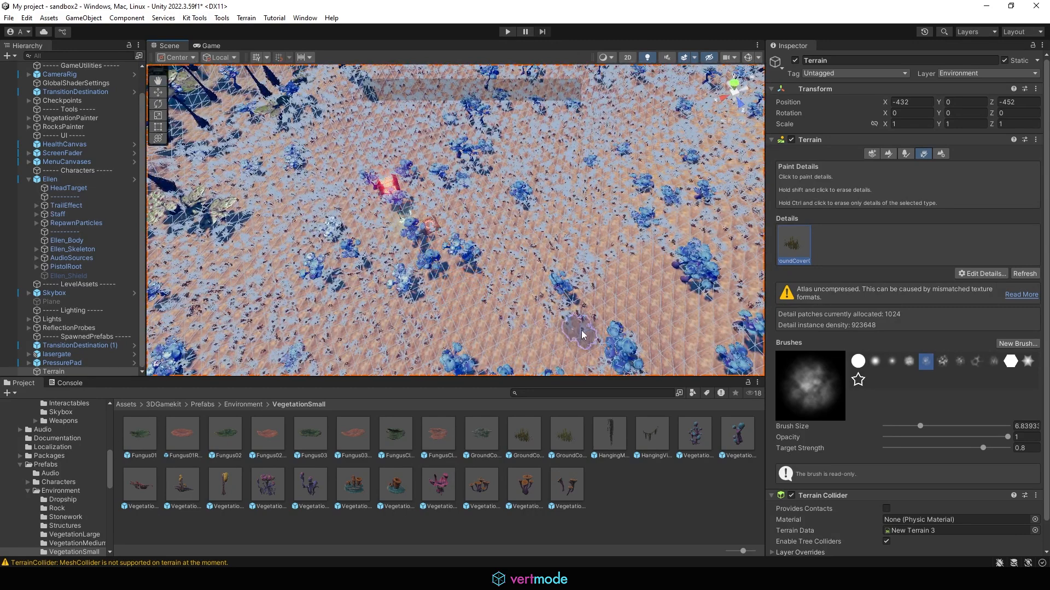
middle_click_drag(563, 270, 514, 235, "alt")
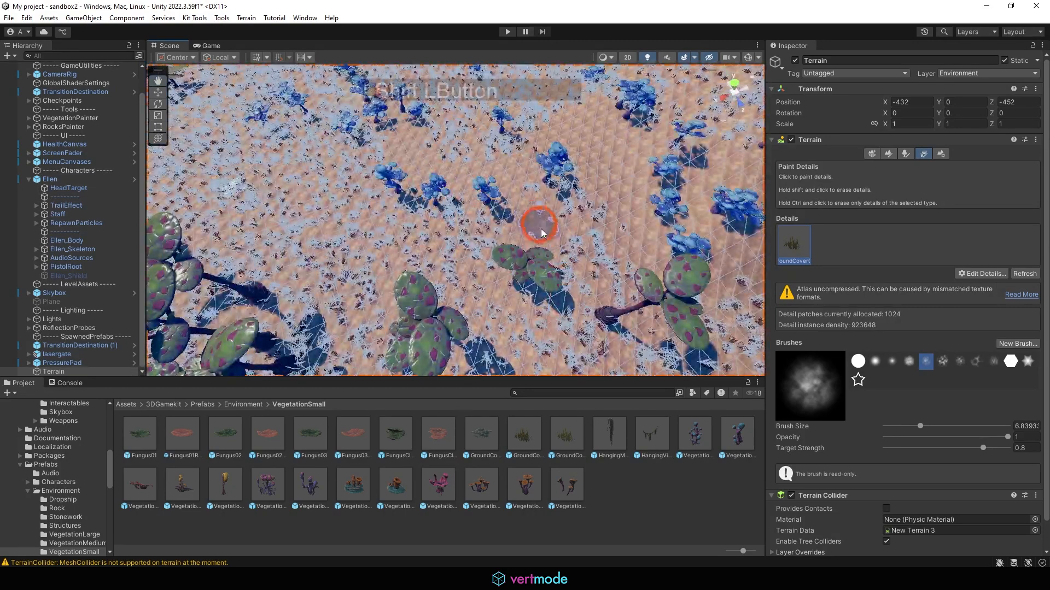
right_click_drag(564, 352, 437, 273, "alt")
middle_click_drag(437, 273, 222, 181, "alt")
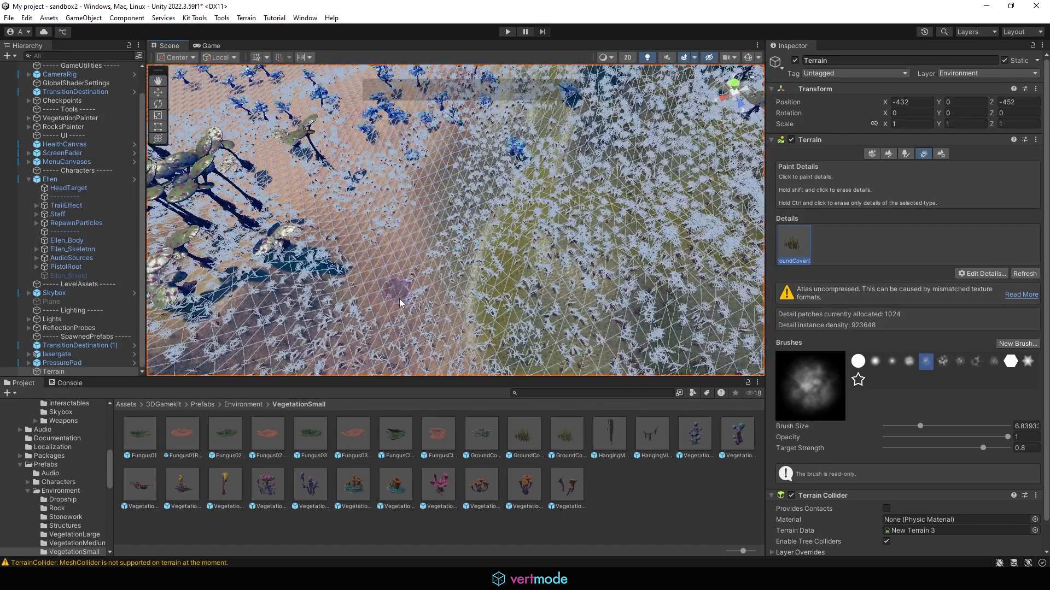
middle_click_drag(447, 304, 378, 164, "alt")
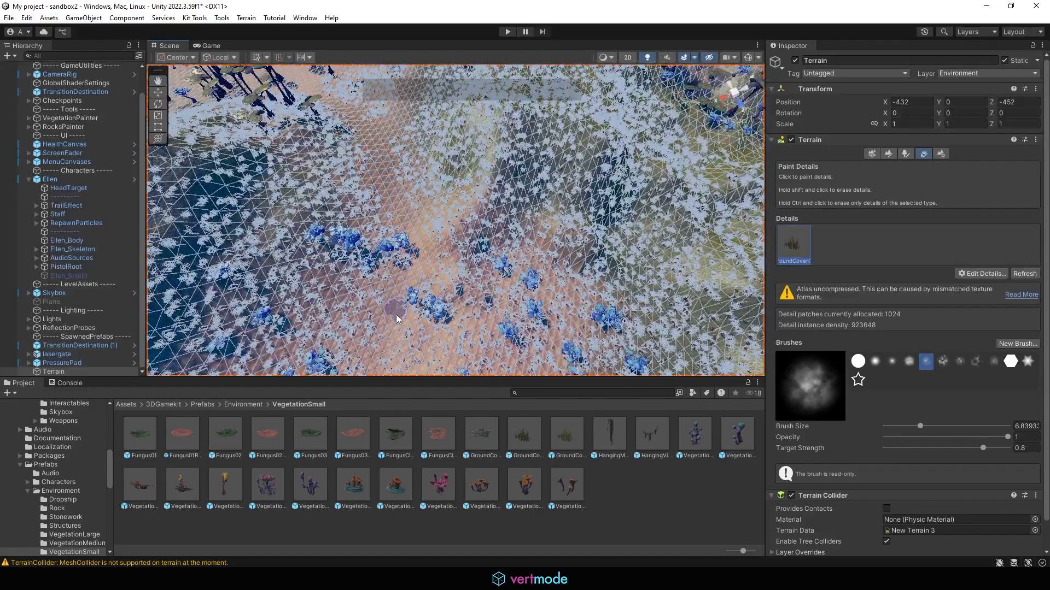
middle_click_drag(394, 318, 371, 175)
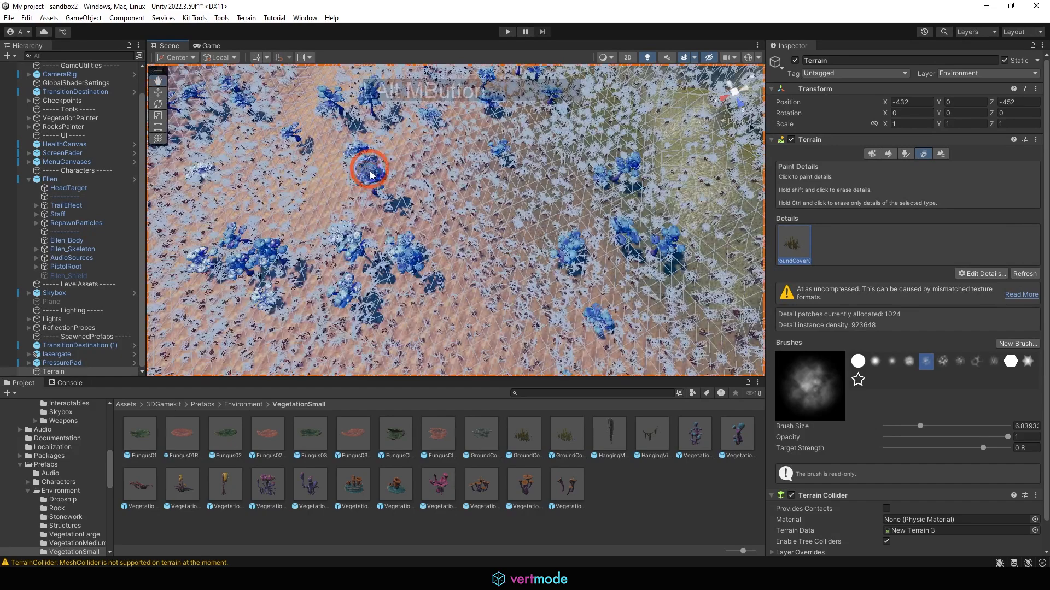
Step: Continue erasing the ground cover trail past the blue plants and the water's edge to the open sandy ground
middle_click_drag(374, 253, 337, 224, "shift")
middle_click_drag(452, 244, 436, 216, "alt")
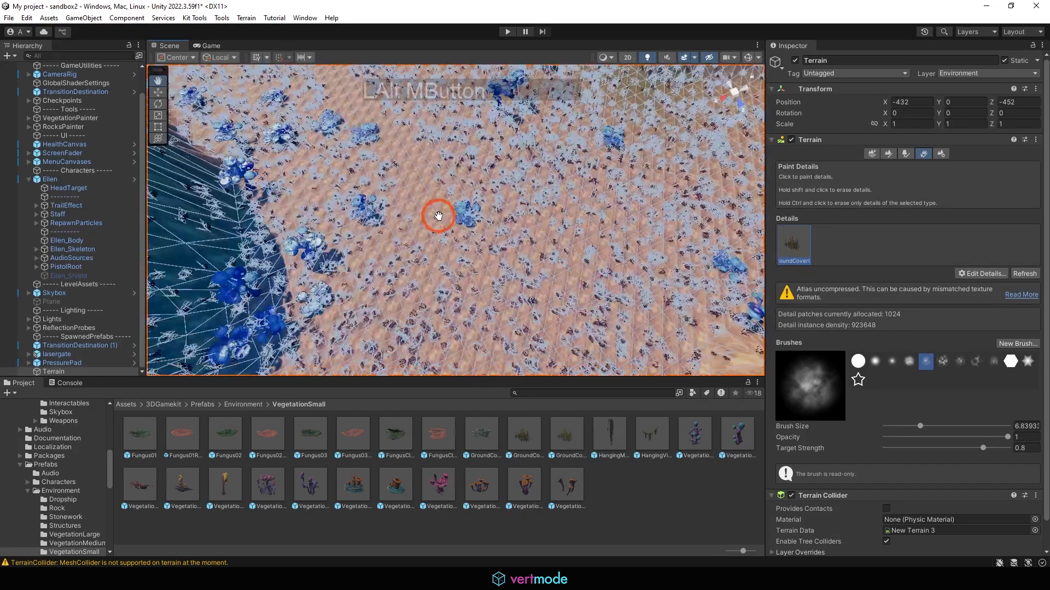
right_click_drag(506, 301, 497, 269, "alt")
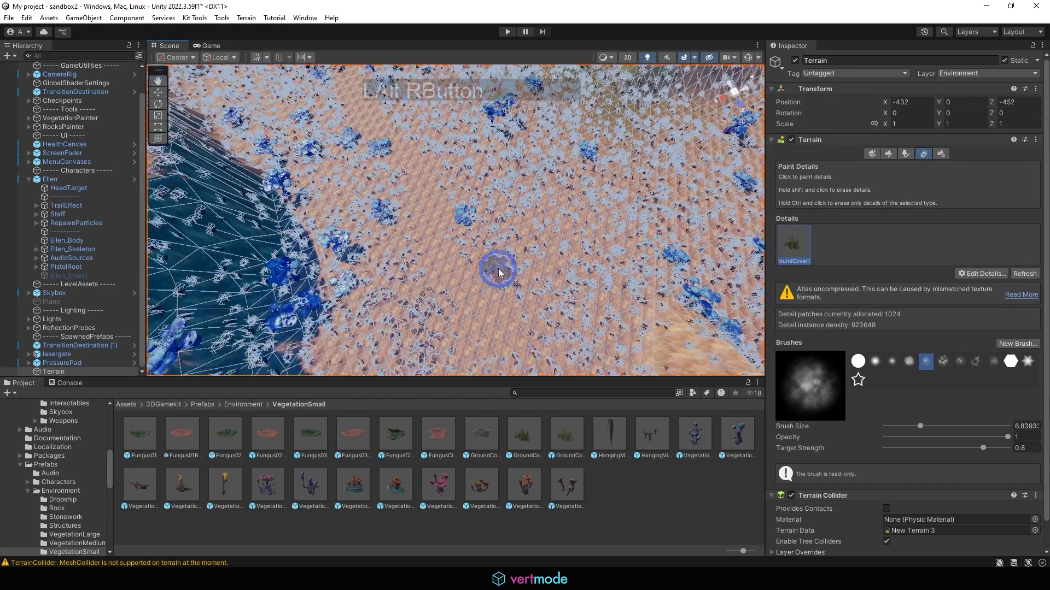
middle_click_drag(497, 269, 471, 210, "alt")
right_click_drag(470, 210, 431, 143, "alt")
mouse_move(428, 123)
left_mouse_down("shift")
mouse_move(481, 305)
mouse_move(505, 273)
left_mouse_up("shift")
right_click_drag(506, 273, 454, 209, "alt")
mouse_move(455, 209)
left_mouse_down("shift")
mouse_move(545, 328)
mouse_move(596, 338)
left_mouse_up("shift")
Step: Select the first large tree in Paint Trees, then open the Add Tree dialog and dismiss it
left_click(906, 156)
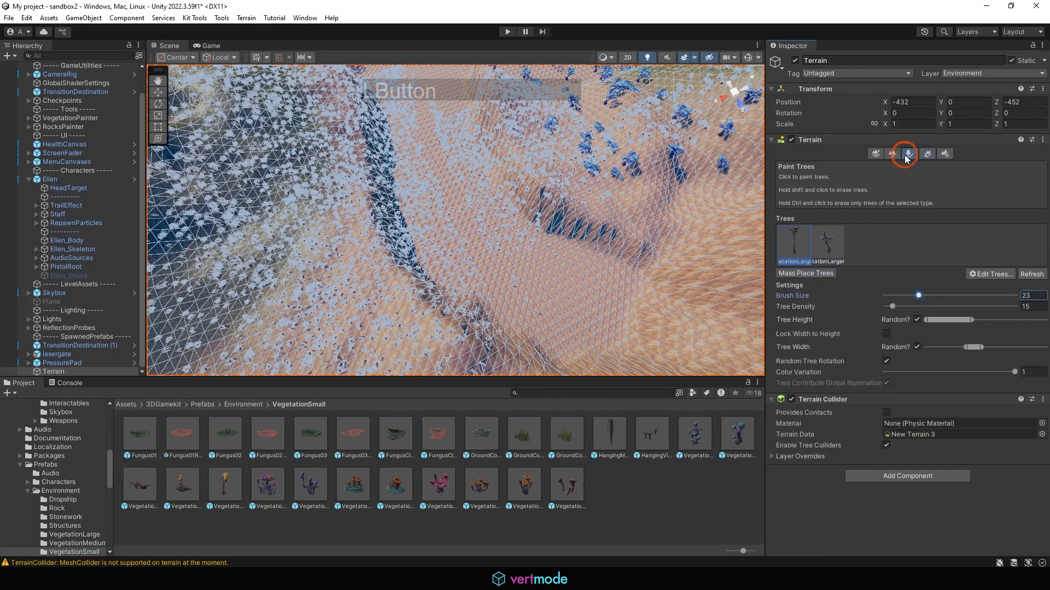
left_click(794, 246)
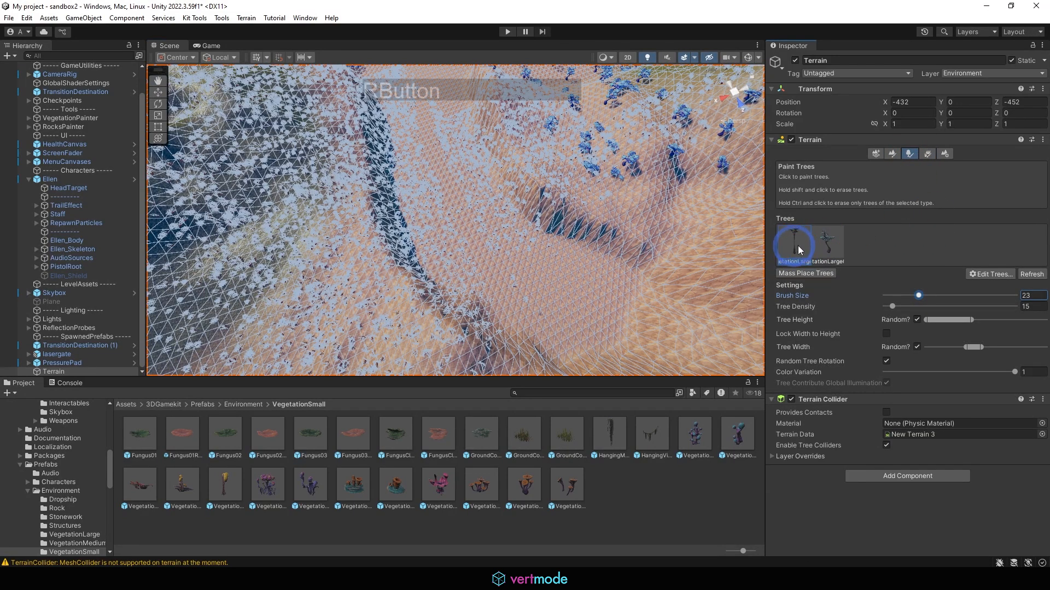
left_click(989, 274)
left_click(987, 282)
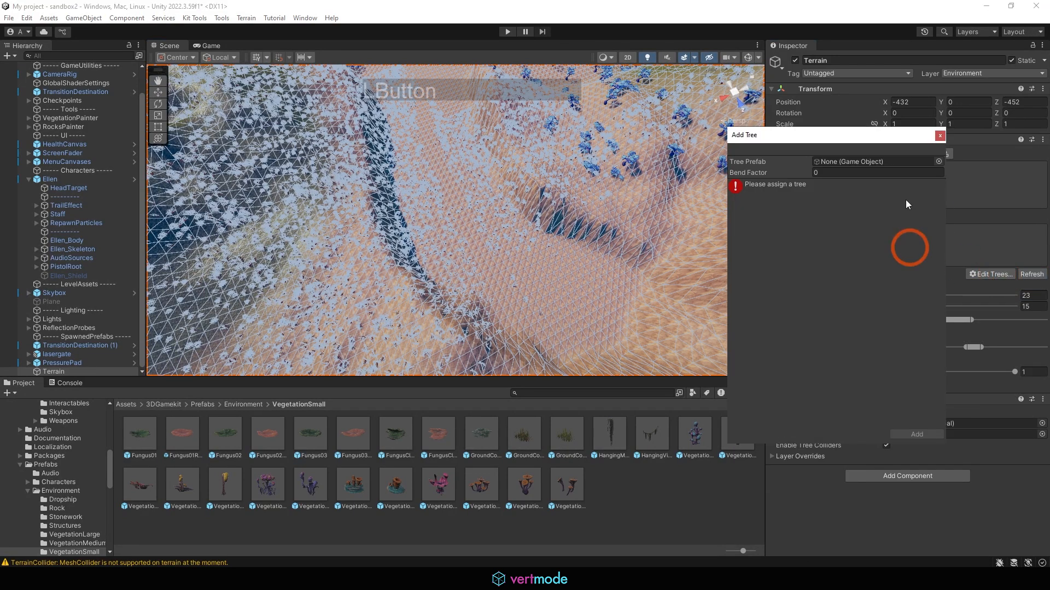
left_click(939, 136)
Step: Edit the VegetationLarge07 tree, set its NavMesh LOD Index to First, and apply the change
left_click(990, 274)
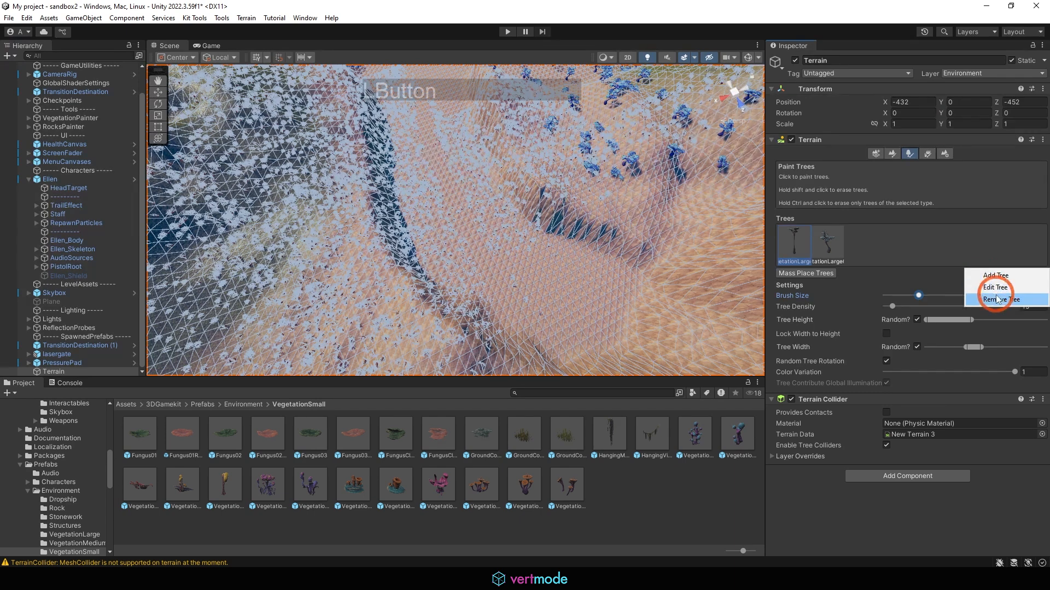
left_click(992, 289)
left_click(849, 172)
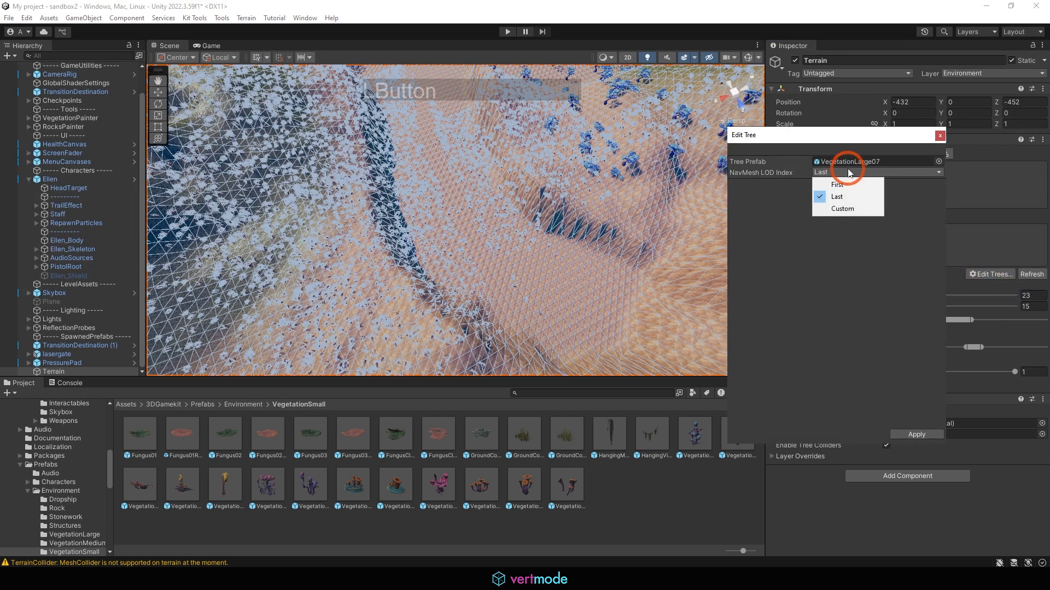
left_click(860, 185)
left_click(814, 173)
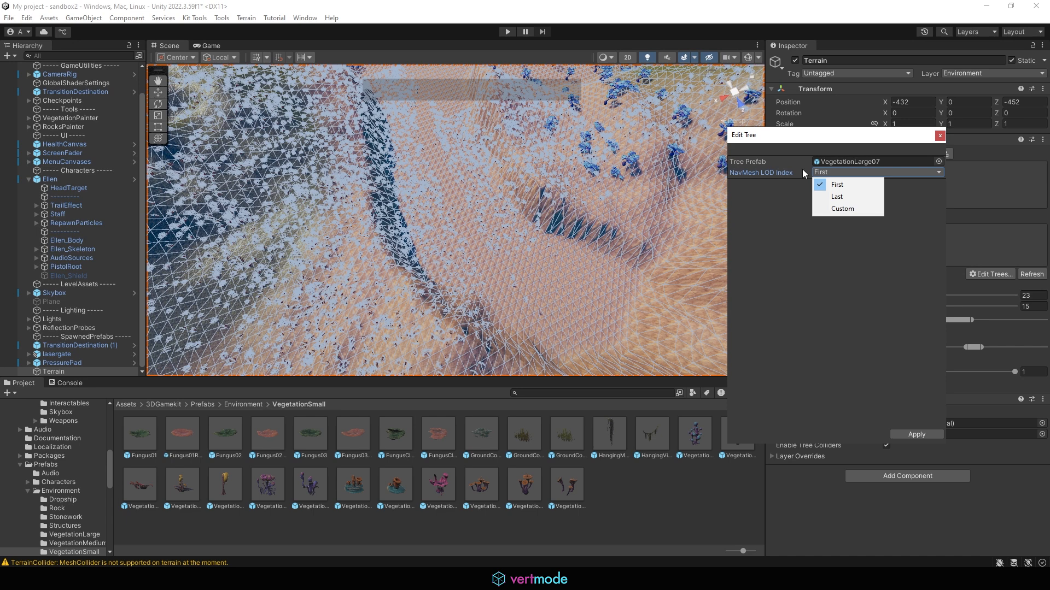
left_click(835, 209)
left_click(847, 172)
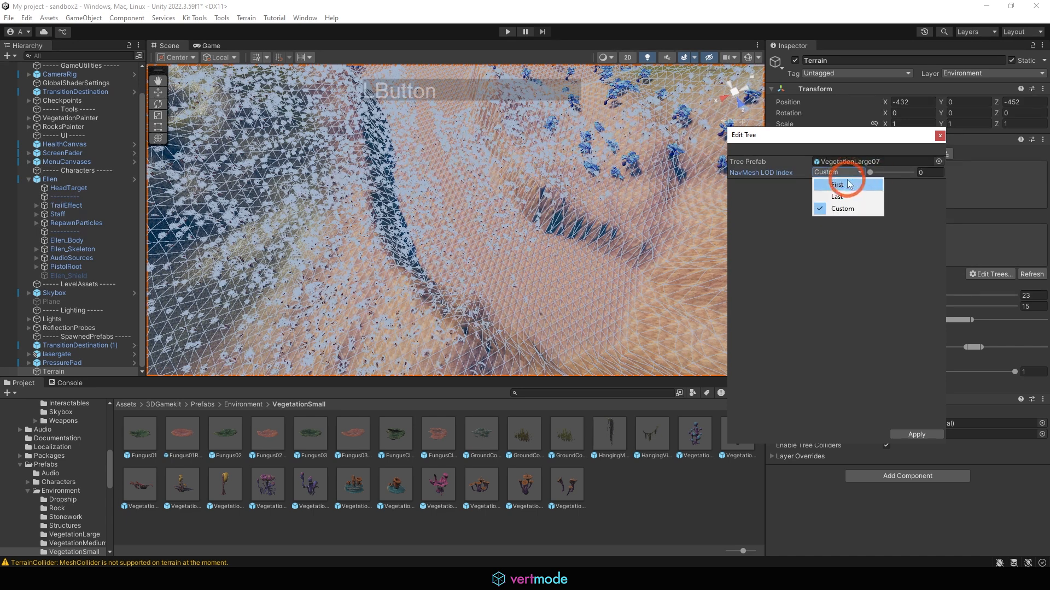
left_click(856, 183)
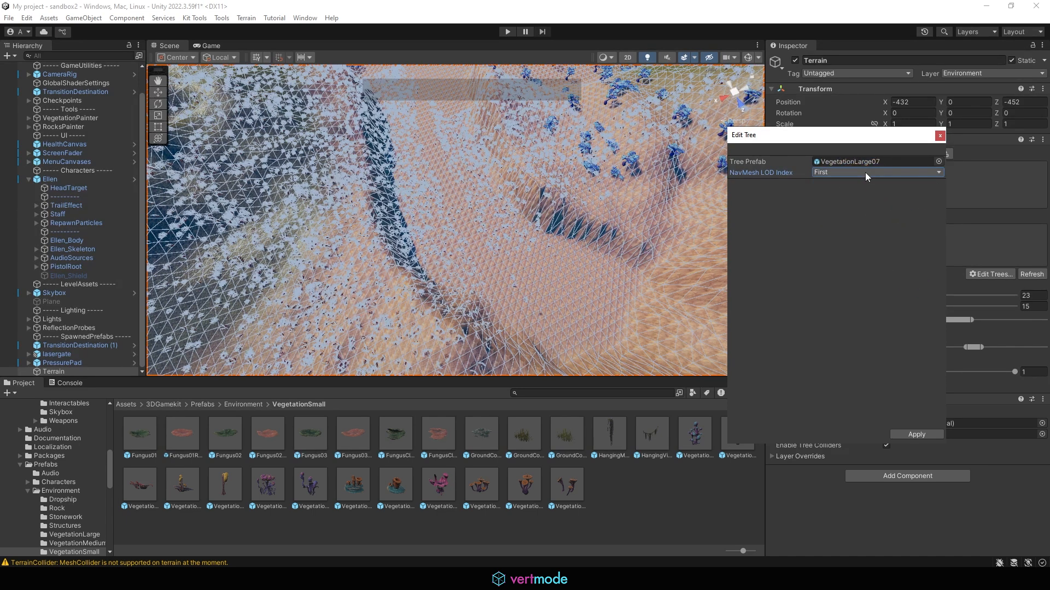
left_click(918, 434)
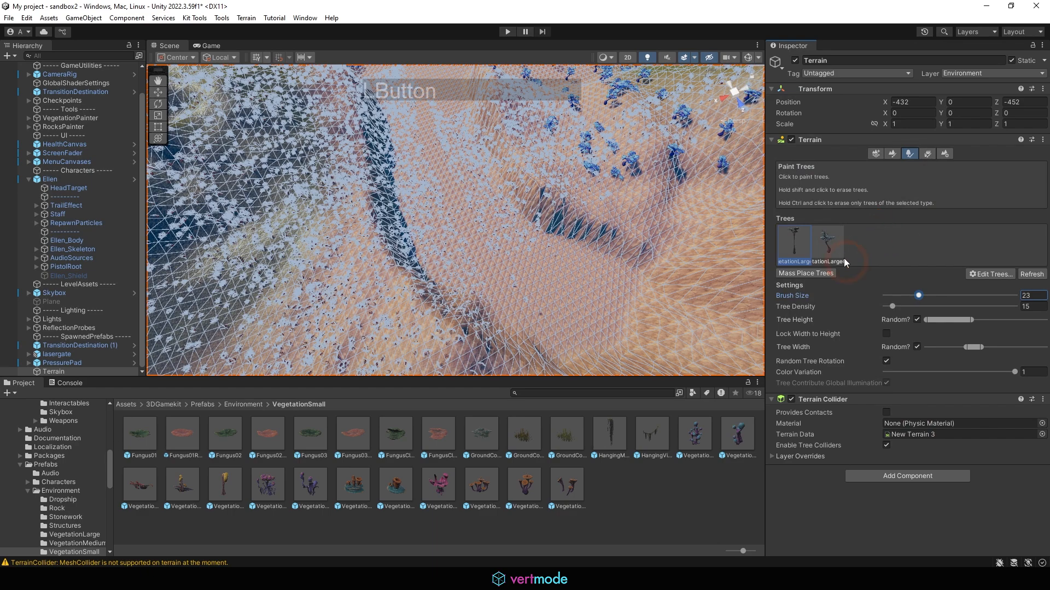
Step: Try mass placing 10000 trees over the terrain while keeping the existing trees, inspect the coverage, and undo the placement
left_click(839, 244)
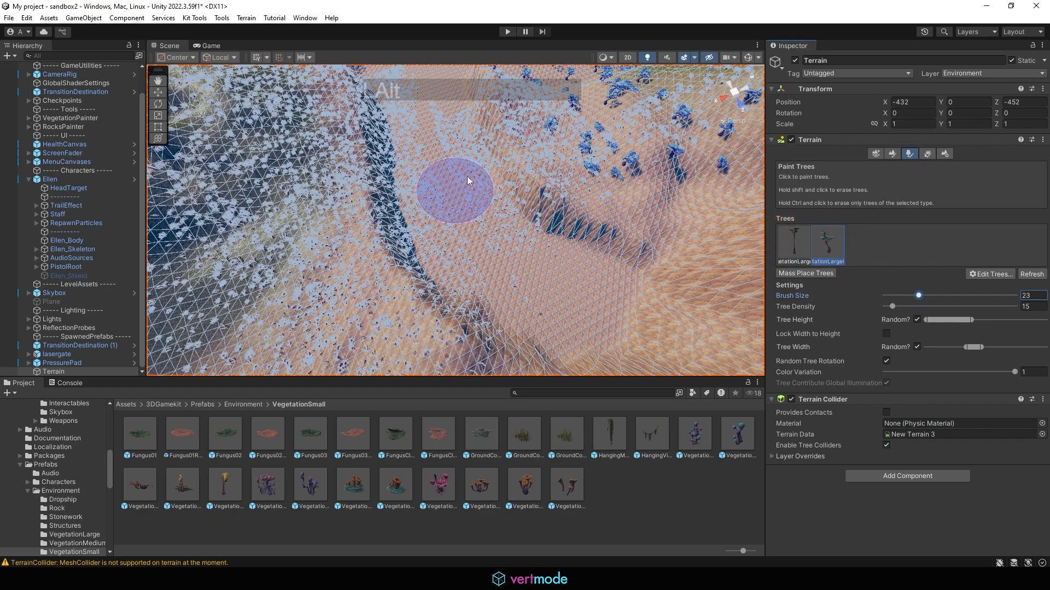
scroll(501, 159, "down", 5)
left_click_drag(503, 180, 721, 245, "alt")
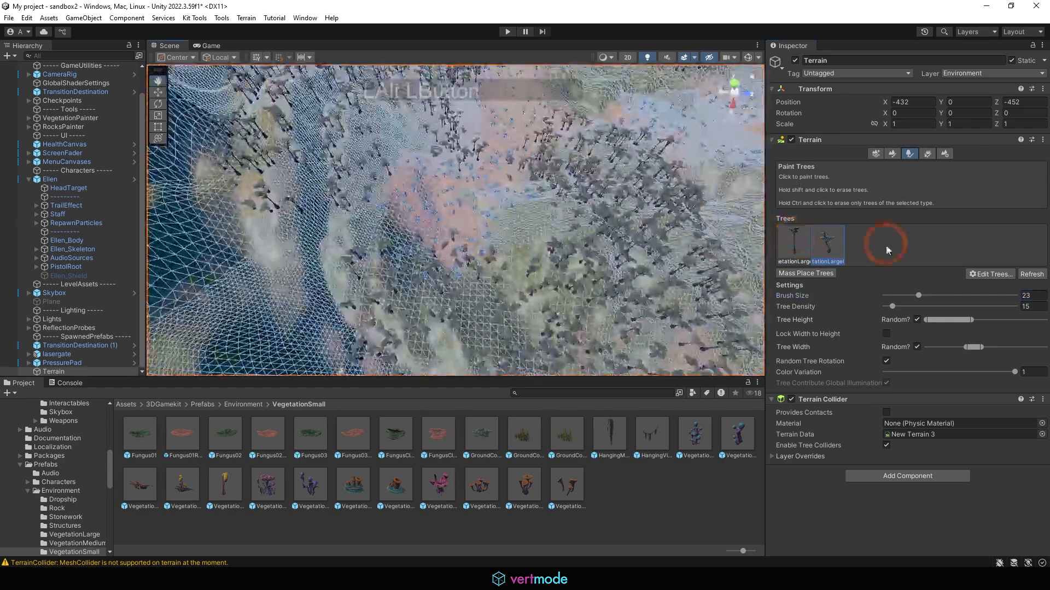
left_click(814, 274)
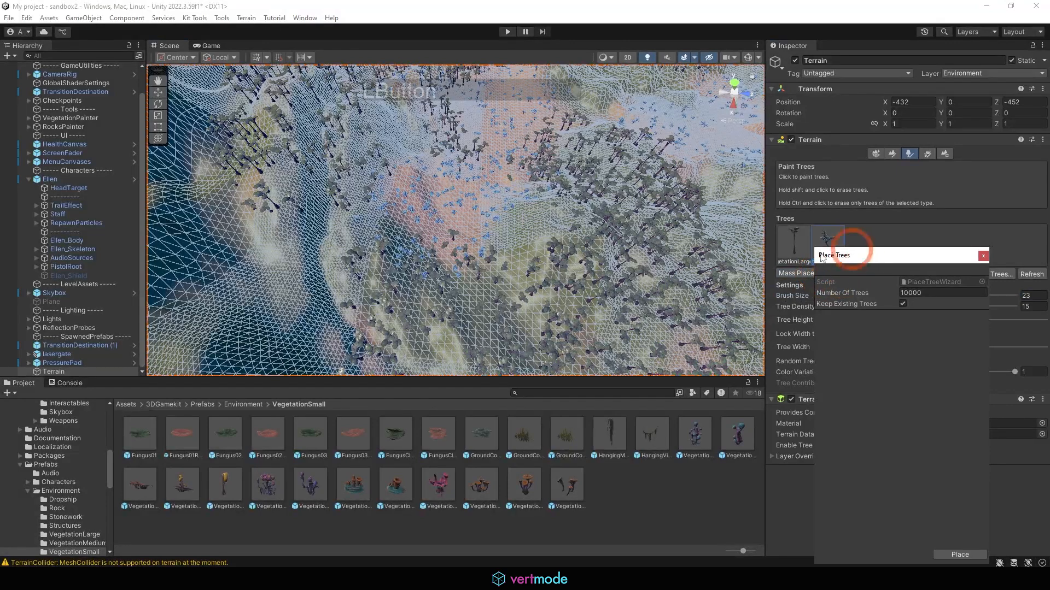
left_click_drag(878, 255, 445, 89)
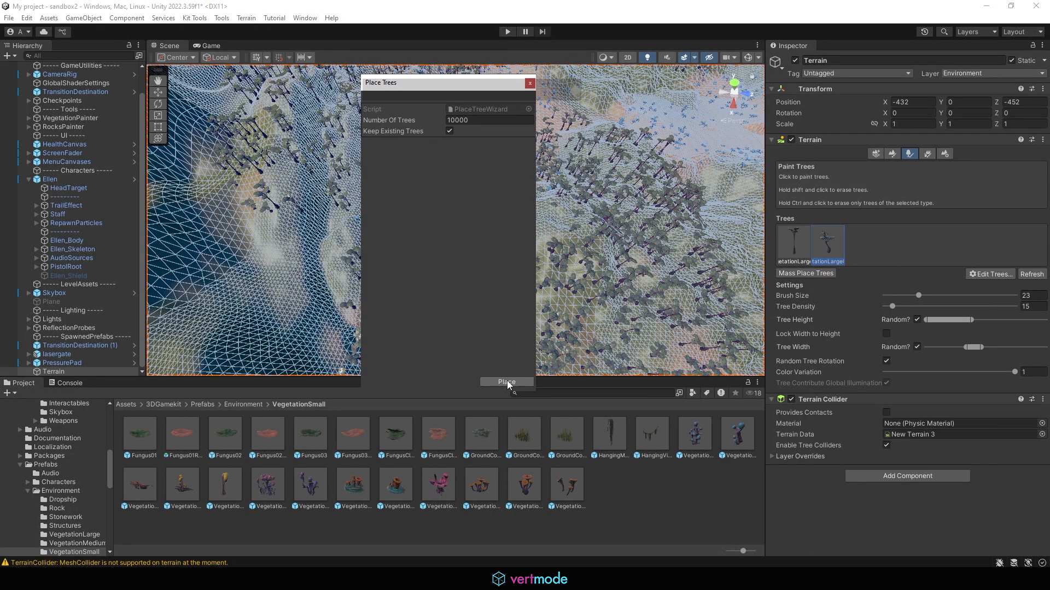
left_click(507, 382)
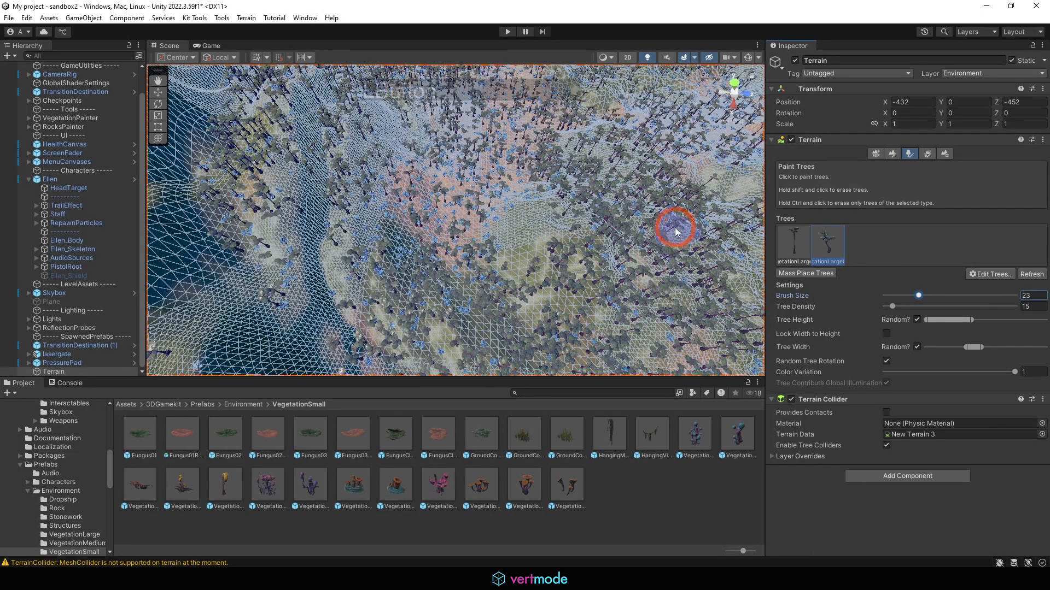
middle_click_drag(679, 230, 541, 231, "alt")
middle_click_drag(601, 192, 549, 217, "alt")
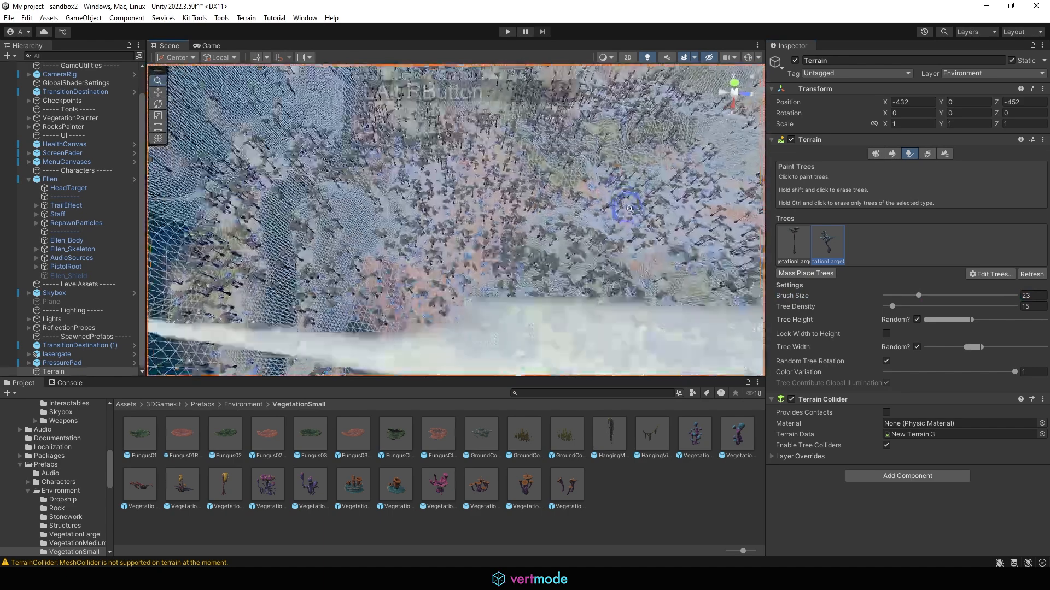
scroll(649, 238, "up", 3)
key("ctrl+z")
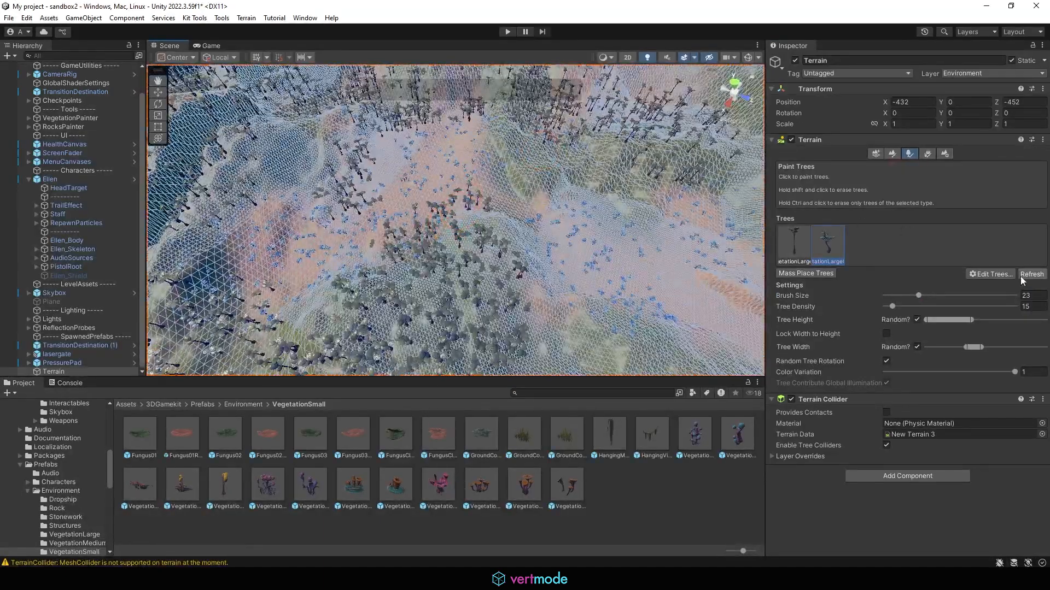
Step: Return to the Environment prefabs folder, set the tree brush size to 1000, and erase the trees across the whole terrain
left_click(235, 405)
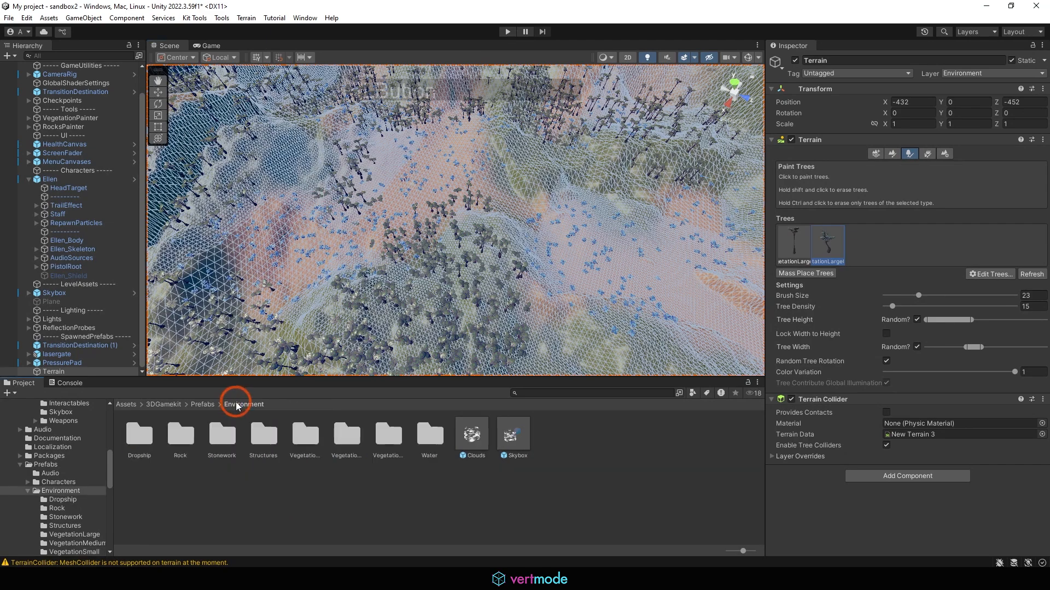
right_click_drag(614, 218, 936, 258, "alt")
right_click_drag(812, 253, 469, 254, "alt")
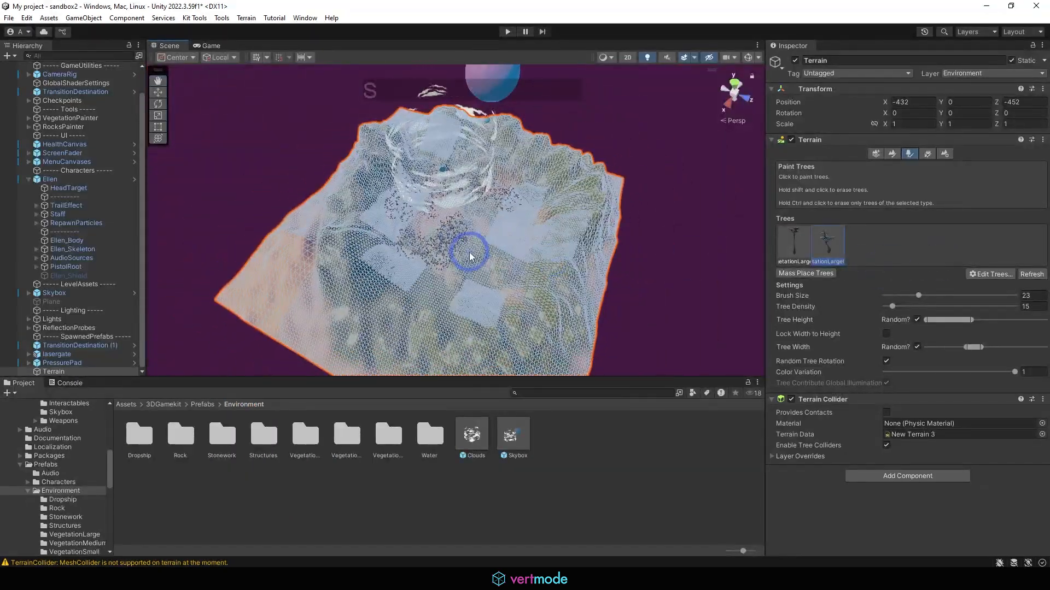
left_click_drag(951, 297, 1019, 291)
mouse_move(508, 268)
left_mouse_down("shift")
mouse_move(328, 246)
mouse_move(563, 104)
mouse_move(318, 211)
left_mouse_up("shift")
left_click(794, 249)
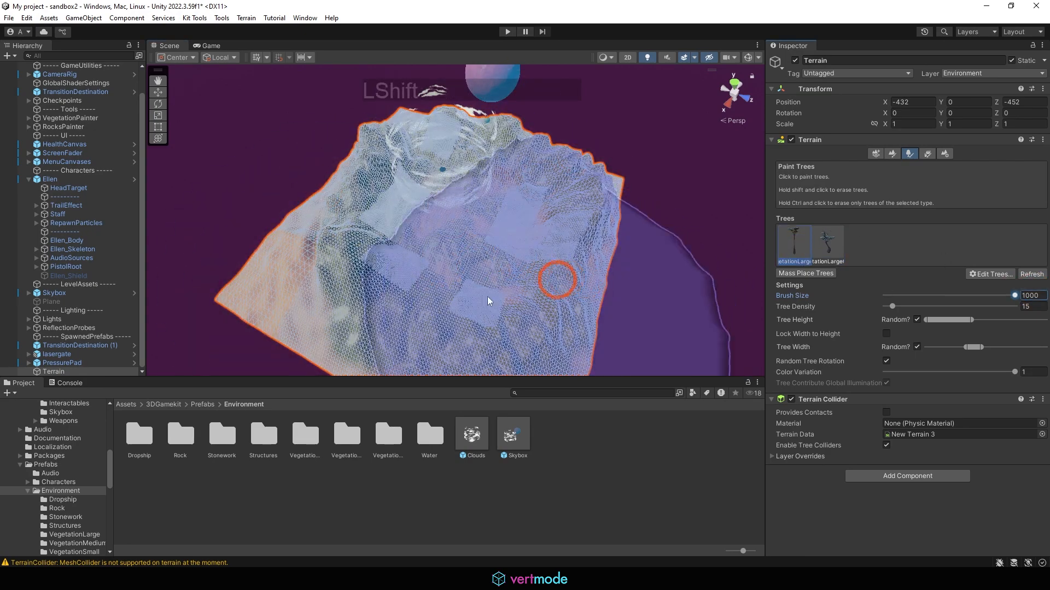
left_click_drag(487, 298, 455, 217, "shift")
mouse_move(487, 219)
right_mouse_down("alt")
mouse_move(899, 249)
mouse_move(684, 238)
mouse_move(859, 257)
right_mouse_up("alt")
Step: Open the VegetationLarge prefab folder, reselect the terrain, and add the folder's first prefab to the paintable trees
double_click(305, 435)
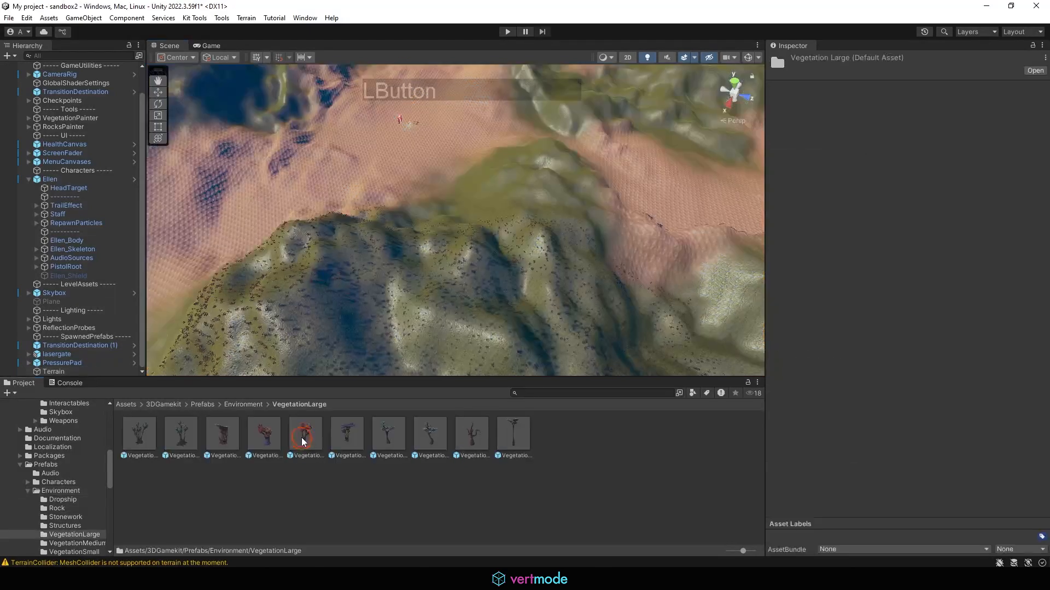
left_click(346, 402)
left_click(439, 214)
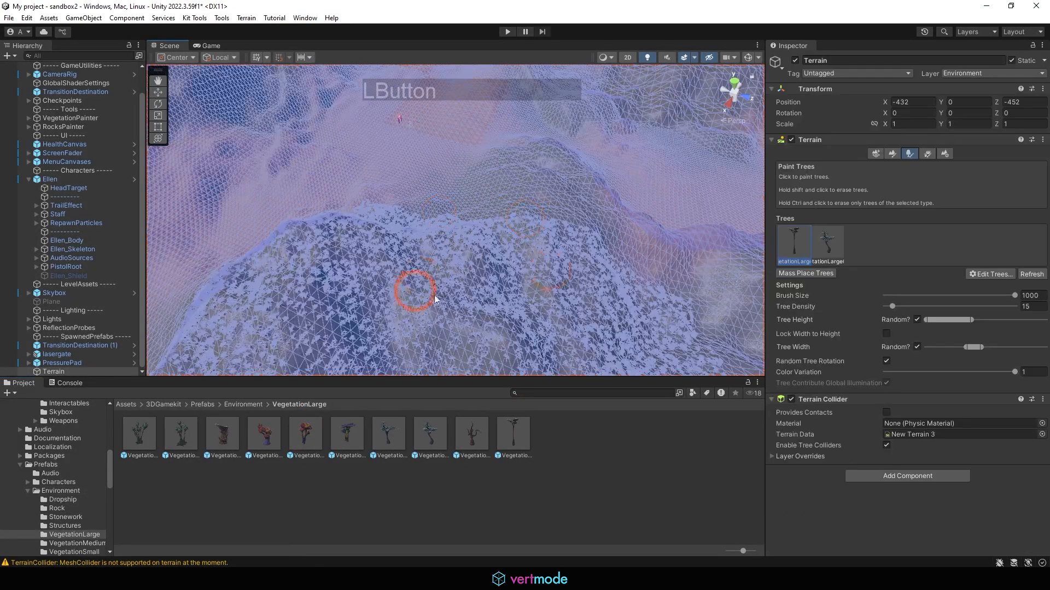
left_click(991, 274)
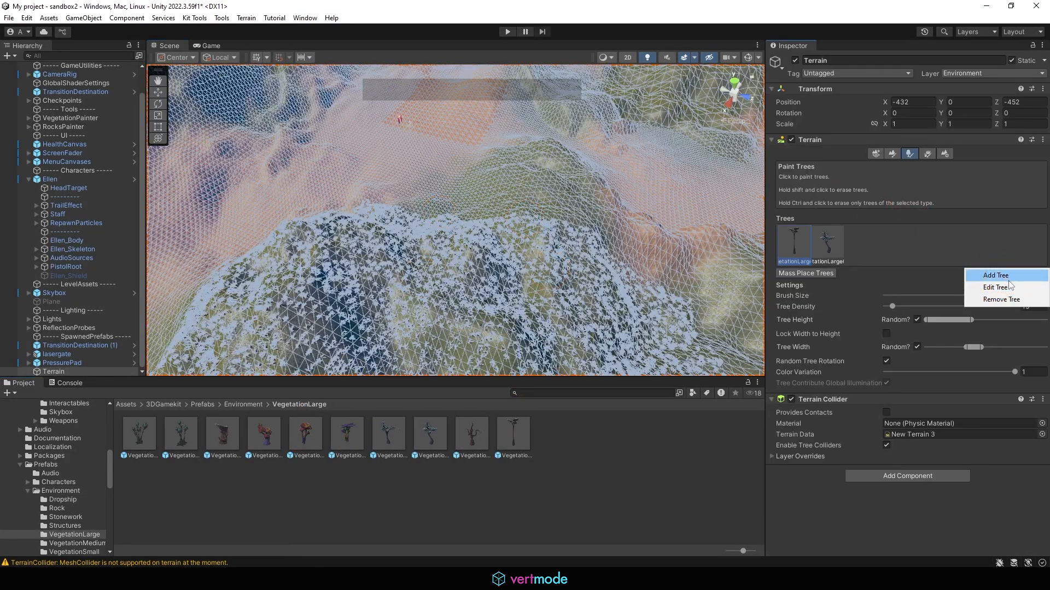
left_click(995, 275)
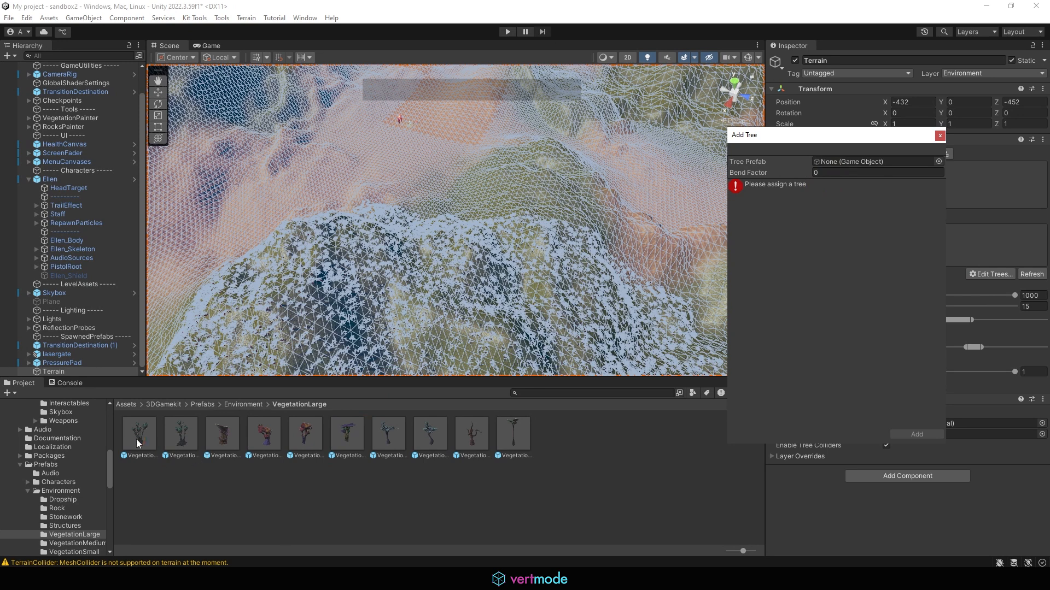
left_click_drag(136, 443, 855, 164)
left_click(917, 434)
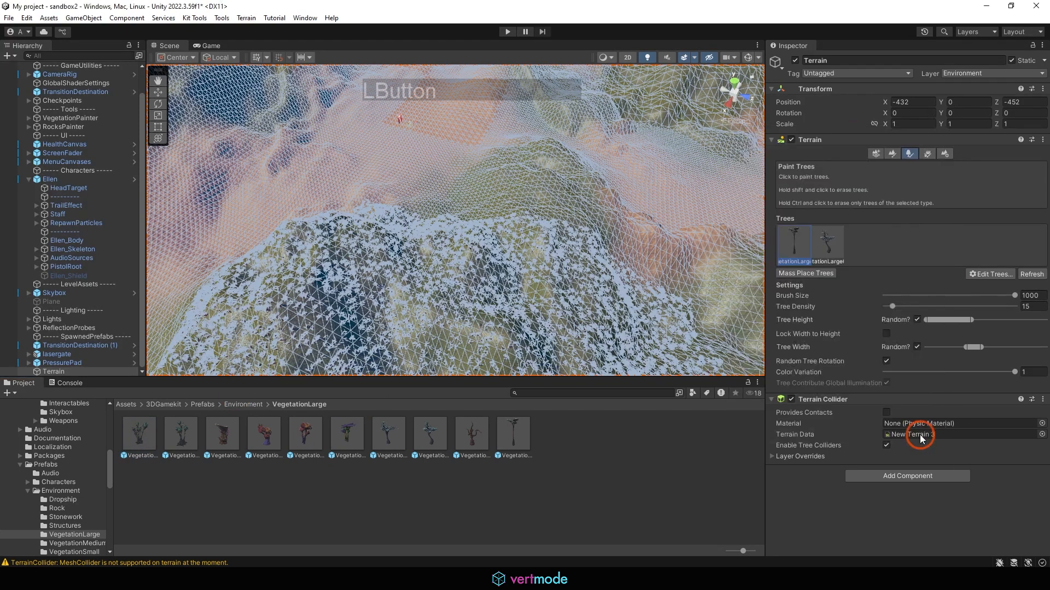
Step: Add the second prefab in the folder and VegetationLarge02 to the terrain's trees, keeping the NavMesh LOD Index at Last
left_click(975, 275)
left_click(989, 273)
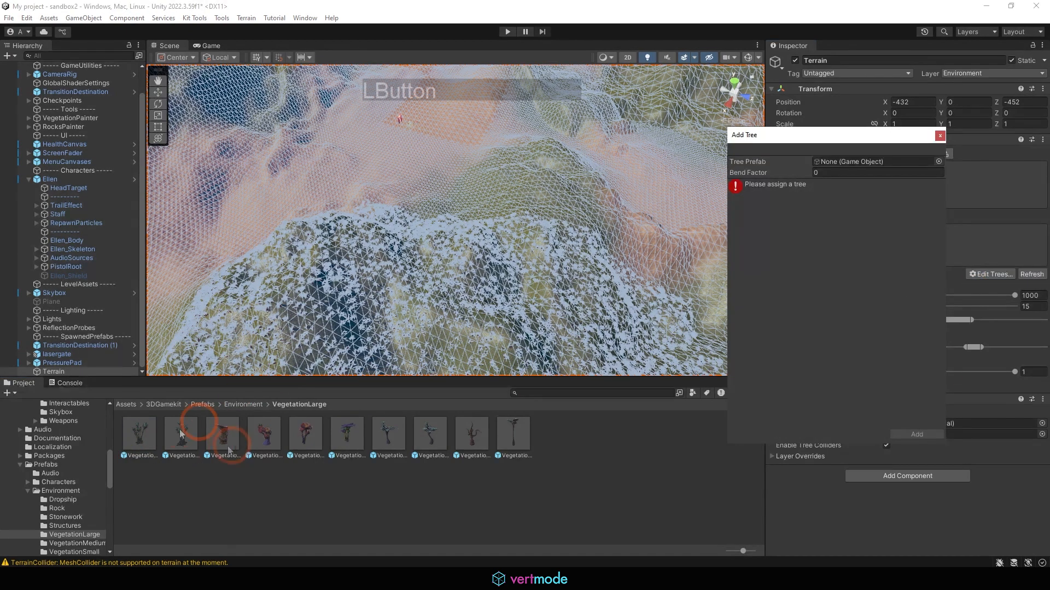
left_click_drag(229, 449, 834, 162)
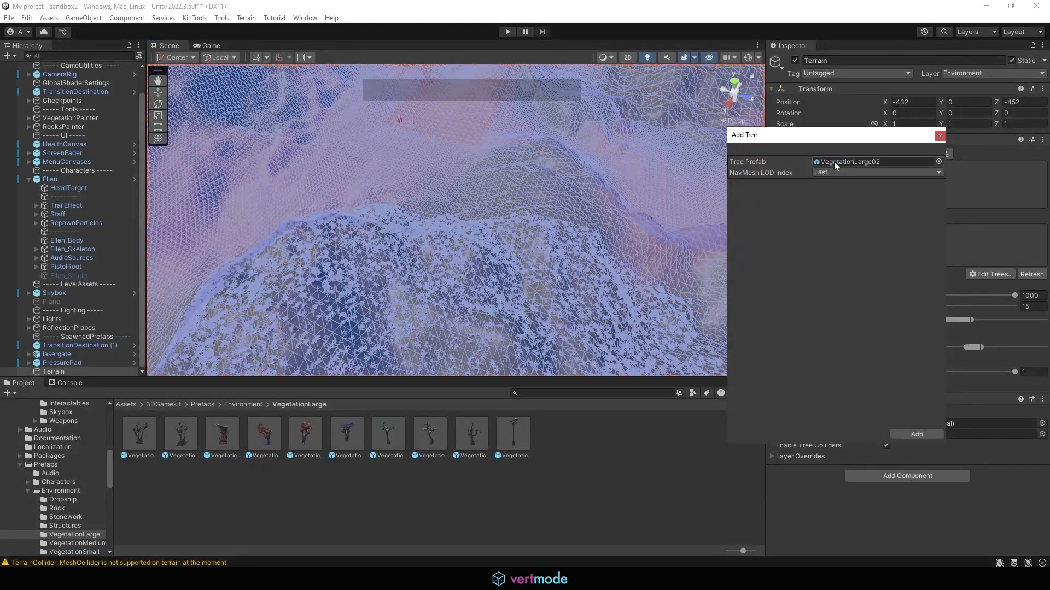
left_click(930, 437)
Step: Add VegetationLarge03 to the terrain's paintable trees with the NavMesh LOD Index at Last
left_click(985, 274)
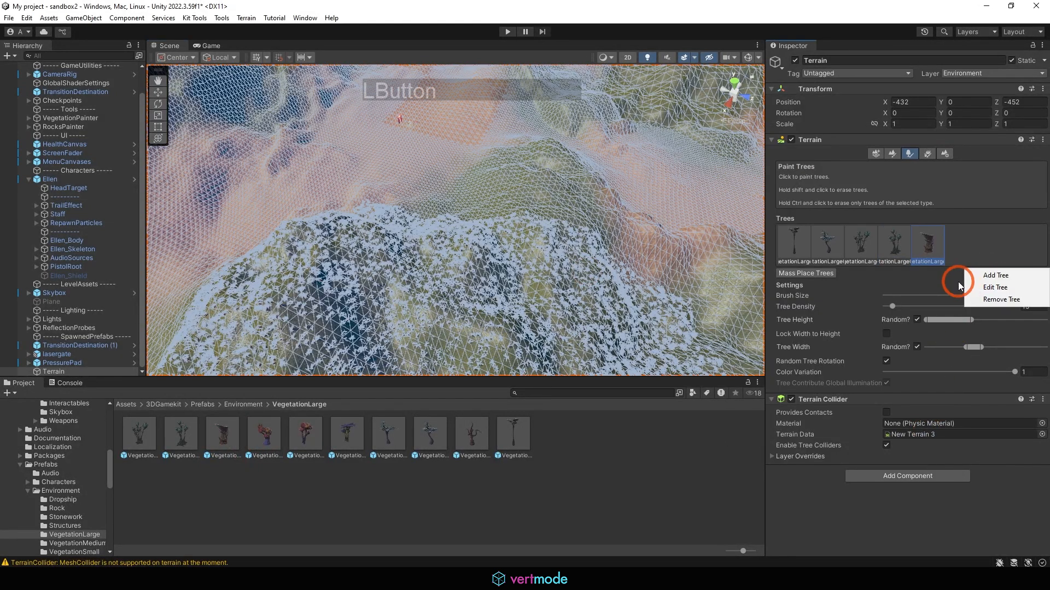
left_click(991, 275)
left_click_drag(252, 429, 837, 166)
left_click_drag(947, 143, 848, 163)
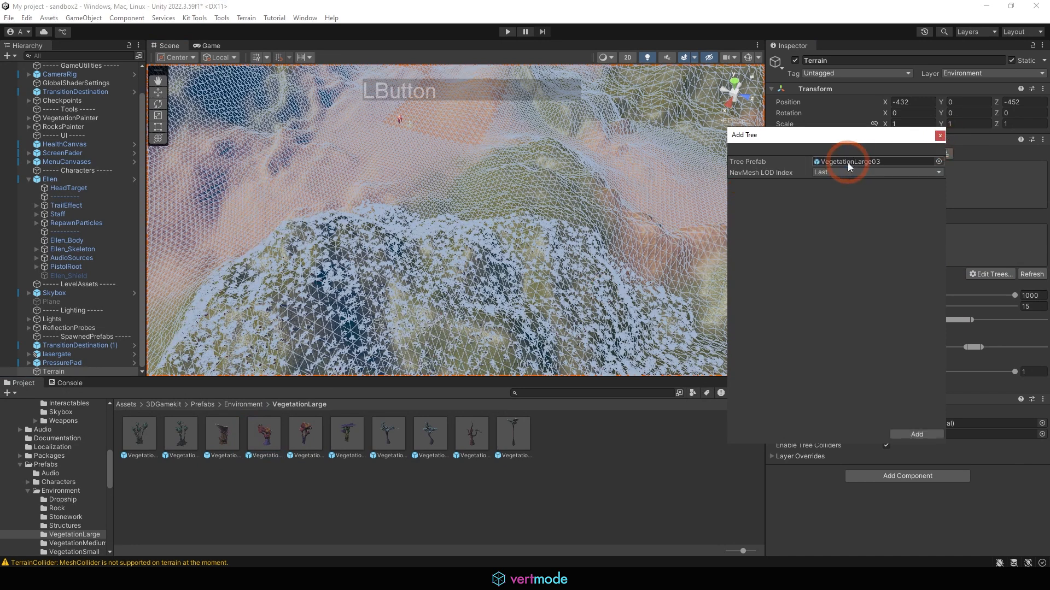
left_click(918, 434)
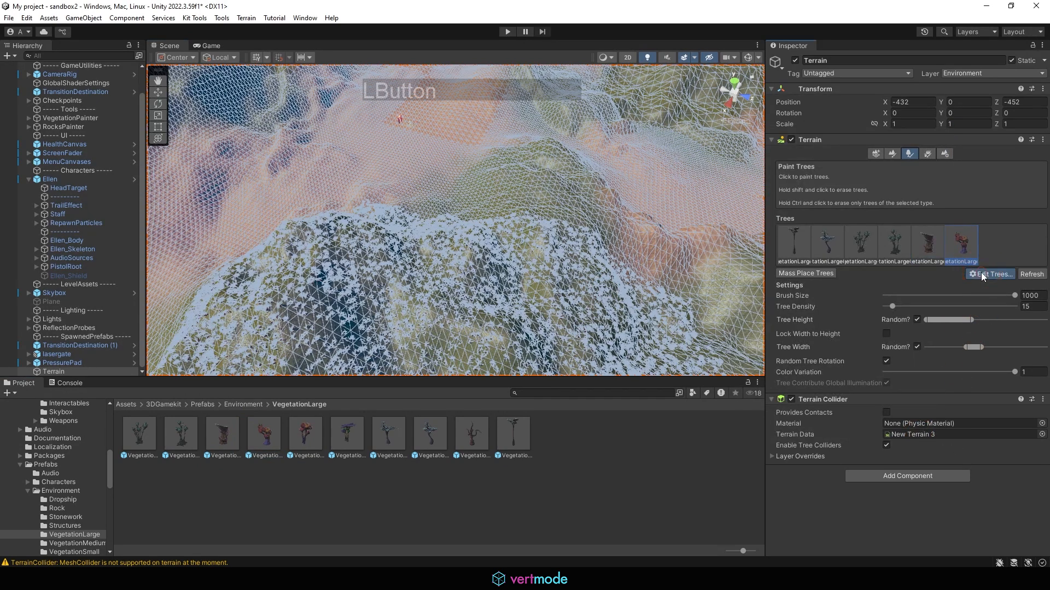
Step: Add the folder's fifth prefab and VegetationLarge04 as two more tree types for the terrain
left_click(983, 276)
left_click(989, 281)
left_click_drag(318, 433, 845, 159)
left_click(916, 434)
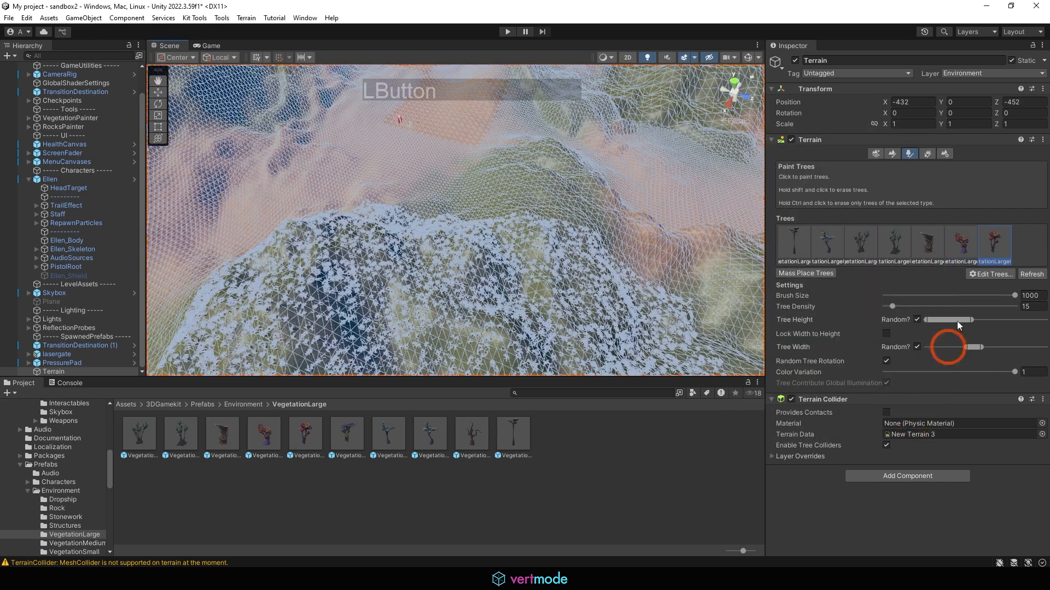
left_click(977, 276)
left_click(902, 285)
left_click_drag(349, 434, 820, 159)
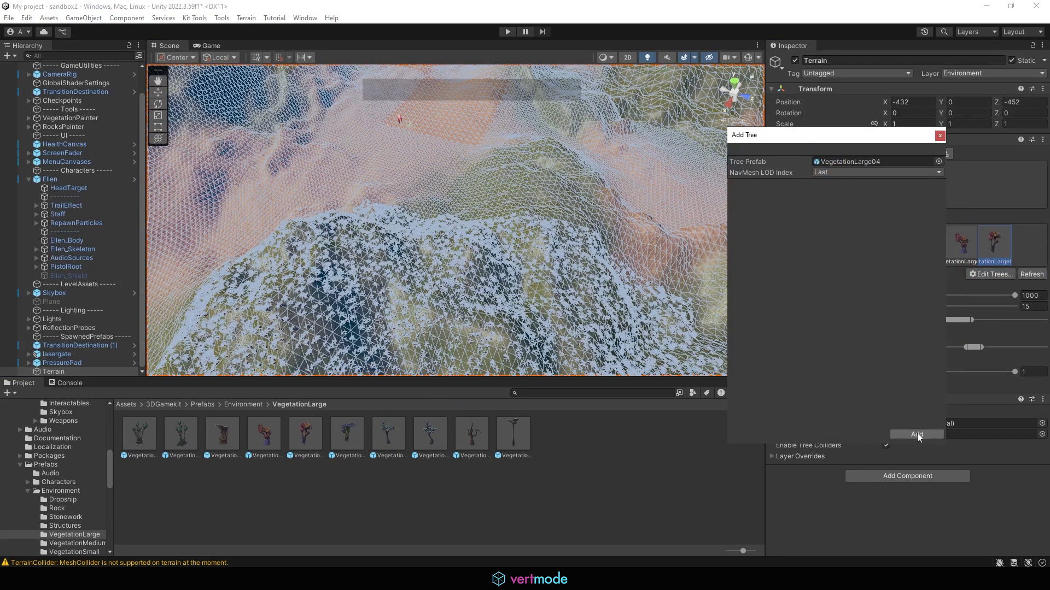
left_click(917, 433)
Step: Add the folder's seventh prefab as a tree, then swap that entry for the ninth prefab
left_click(987, 274)
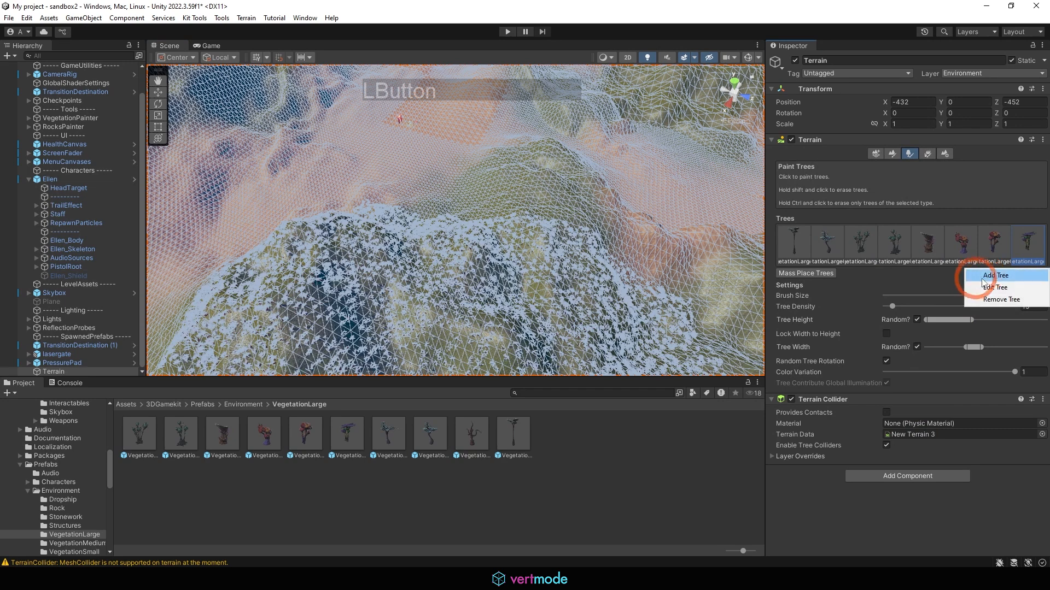
left_click(984, 276)
left_click_drag(389, 435, 863, 159)
left_click(918, 433)
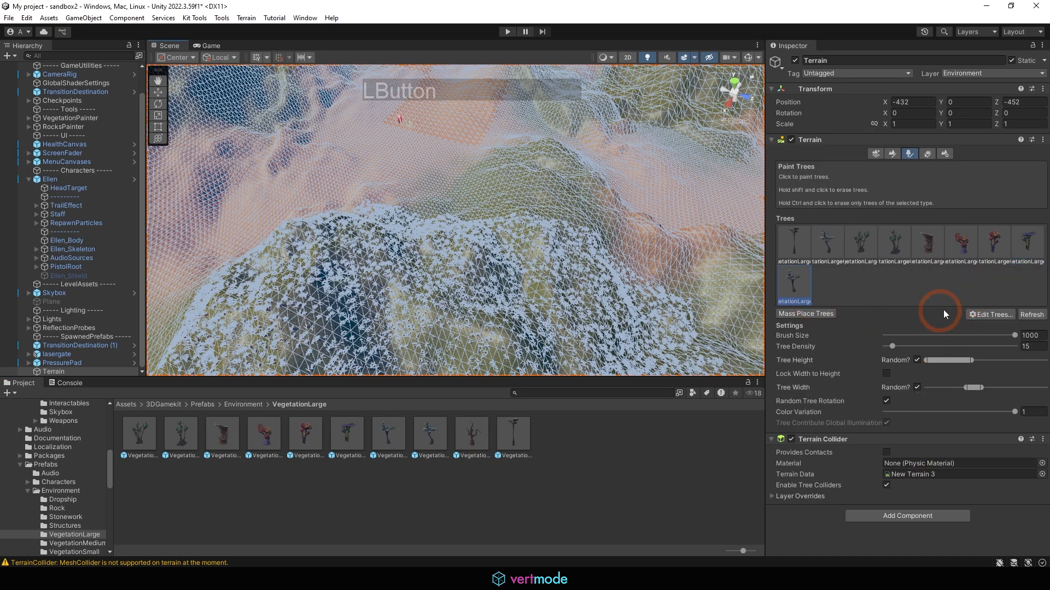
left_click(980, 316)
left_click(984, 328)
left_click_drag(465, 438, 835, 165)
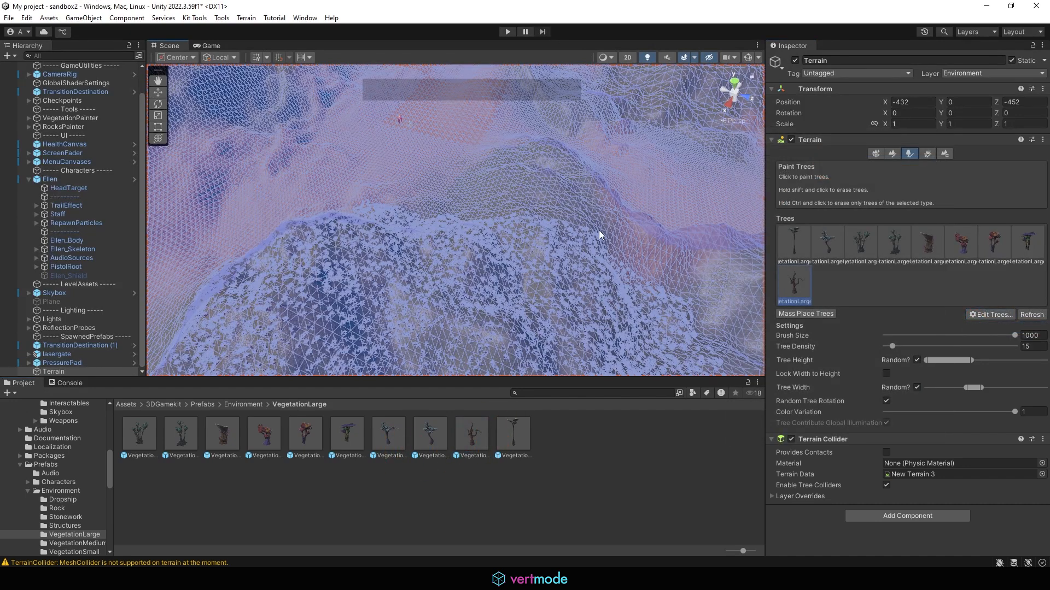
Step: Mass place 10000 trees over the terrain while keeping existing trees, and inspect the coverage from above
left_click(808, 313)
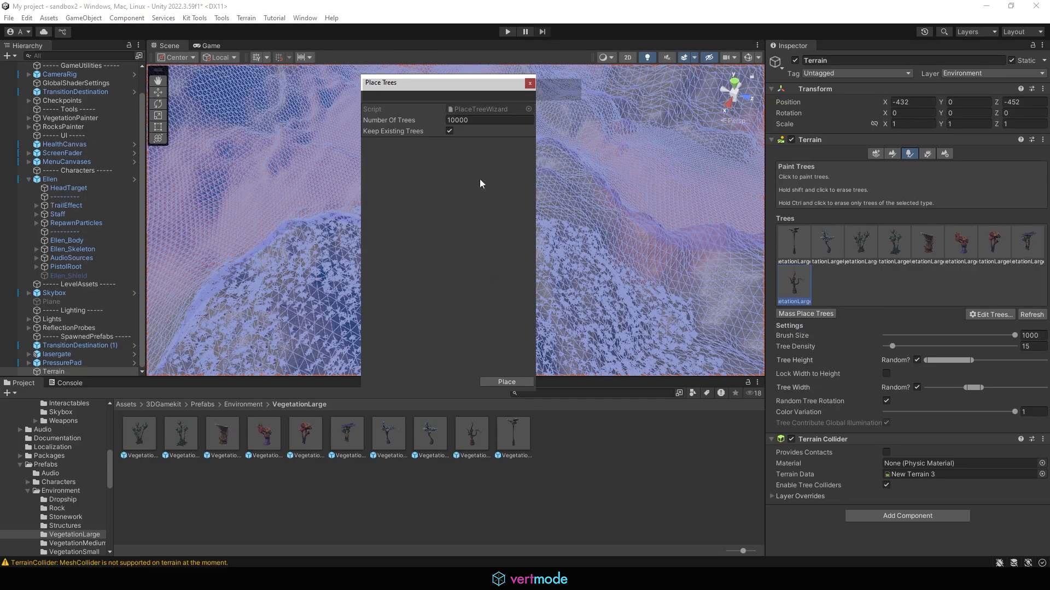
left_click(507, 381)
scroll(468, 237, "up", 10)
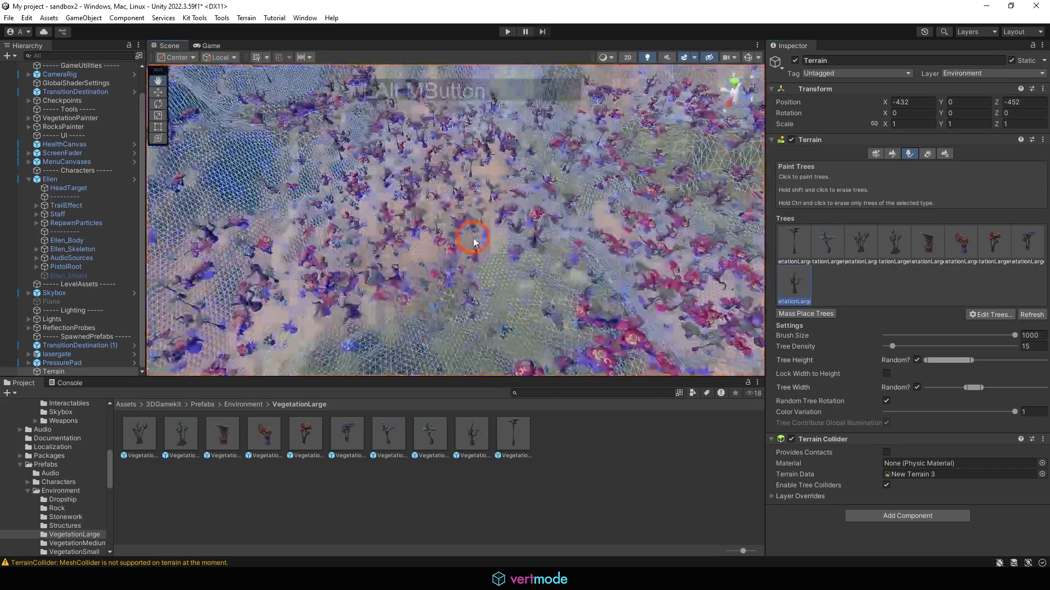
left_click_drag(668, 251, 595, 215, "alt")
right_click_drag(595, 215, 272, 175, "alt")
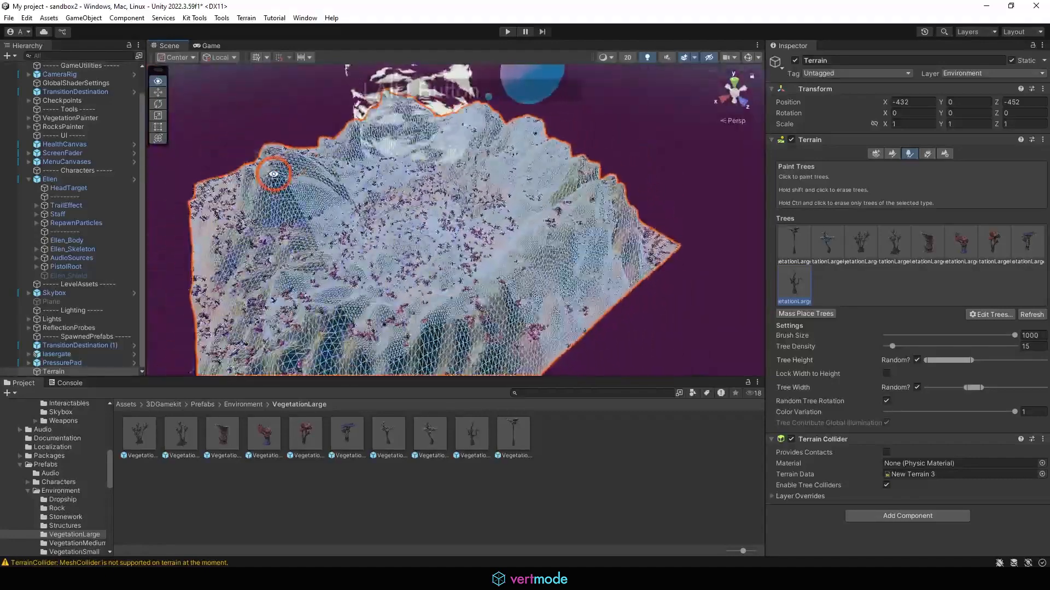
middle_click_drag(272, 175, 355, 191, "alt")
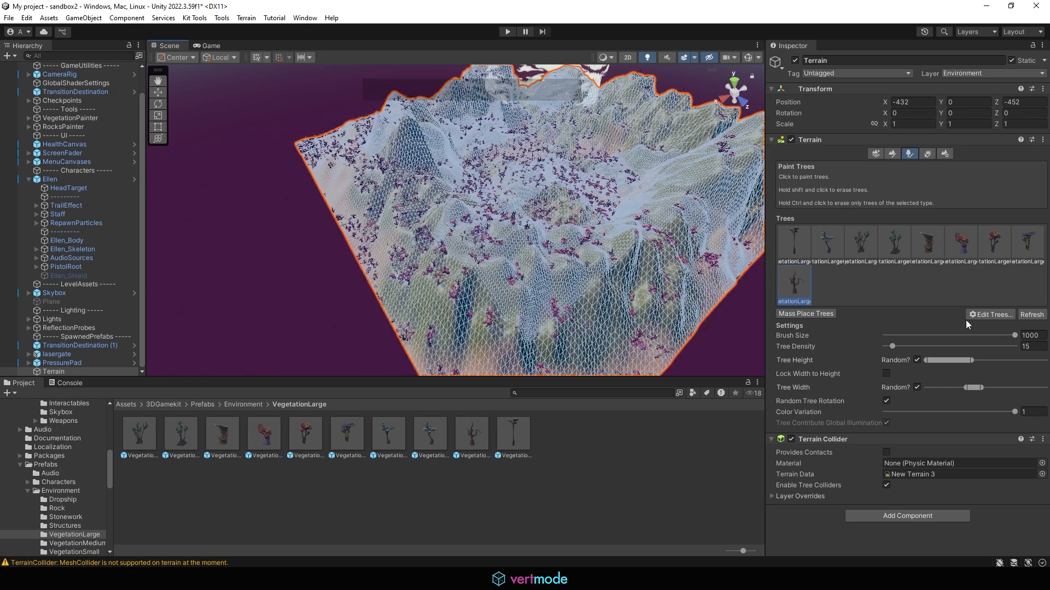
Step: Set the tree brush size to 194 and erase the trees along the terrain's outer edges and mountain slopes
left_click_drag(933, 335, 963, 337)
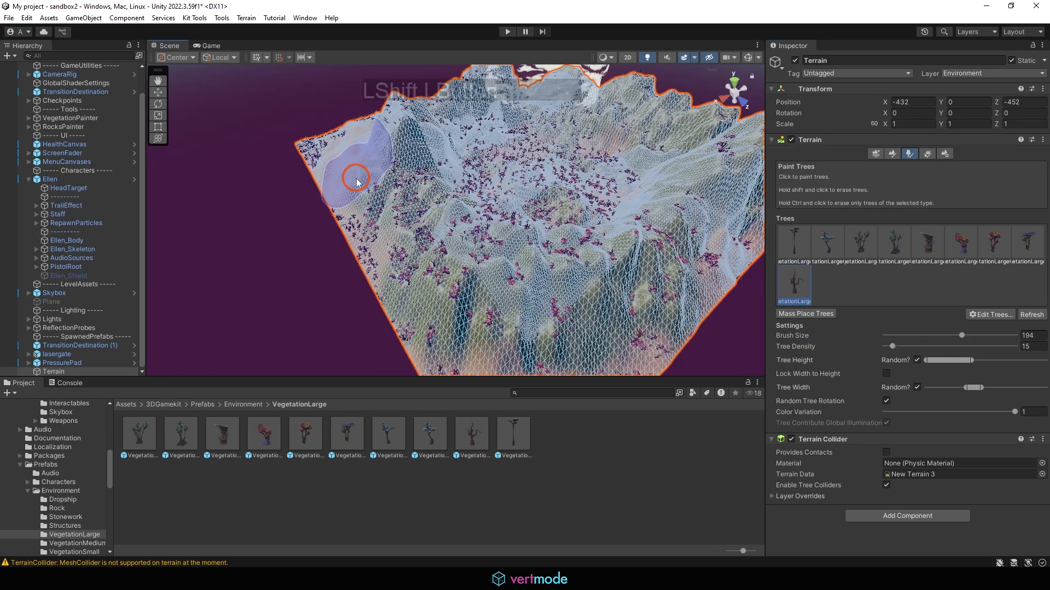
mouse_move(362, 216)
left_mouse_down("shift")
mouse_move(445, 330)
mouse_move(546, 326)
left_mouse_up("shift")
right_click_drag(546, 326, 522, 336, "alt")
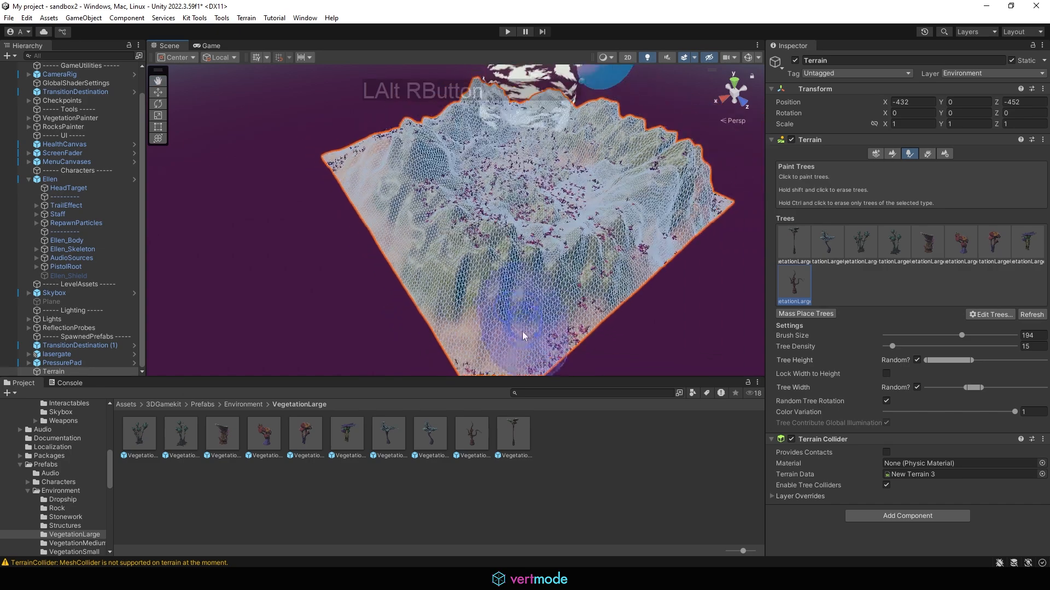
mouse_move(528, 358)
left_mouse_down("shift")
mouse_move(705, 217)
mouse_move(696, 183)
left_mouse_up("shift")
left_click_drag(621, 241, 439, 239, "alt")
right_click_drag(439, 239, 481, 302, "alt")
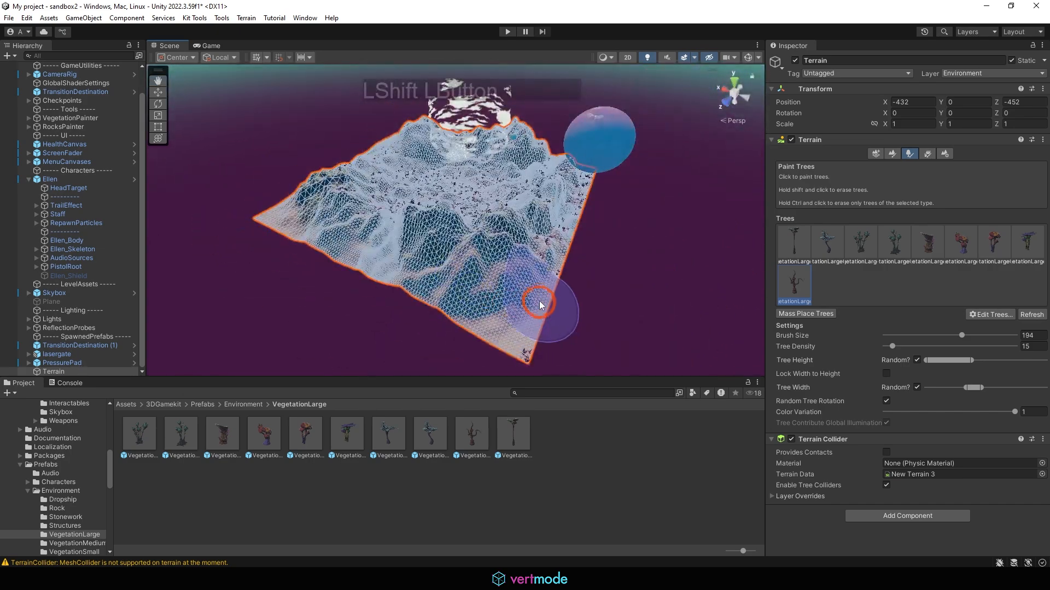
mouse_move(587, 229)
left_mouse_down("alt")
mouse_move(499, 241)
mouse_move(434, 268)
mouse_move(553, 241)
mouse_move(530, 211)
left_mouse_up("alt")
left_click(455, 262, "shift")
left_click_drag(529, 211, 417, 268, "alt")
mouse_move(415, 272)
left_mouse_down("shift")
mouse_move(464, 251)
mouse_move(508, 199)
mouse_move(511, 142)
left_mouse_up("shift")
left_click_drag(573, 183, 555, 229, "alt")
Step: Set the tree brush size to 16 and start erasing trees around the red glow on the sandy valley floor
right_click_drag(556, 230, 494, 264, "alt")
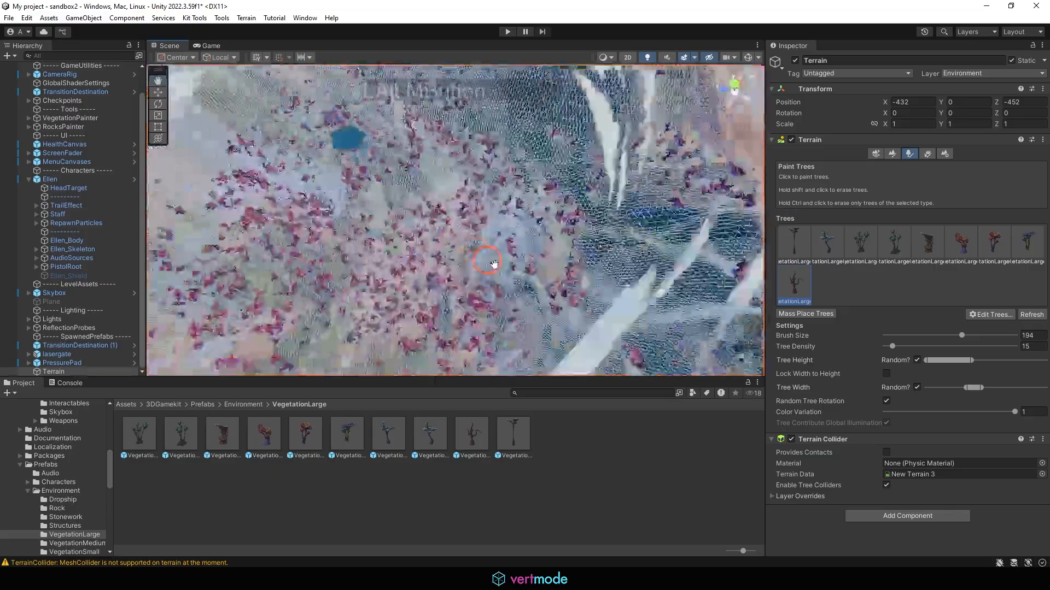
left_click_drag(494, 265, 470, 246, "alt")
right_click_drag(470, 246, 514, 198, "alt")
middle_click_drag(515, 197, 563, 151, "alt")
mouse_move(564, 151)
right_mouse_down("alt")
mouse_move(525, 156)
mouse_move(580, 158)
right_mouse_up("alt")
left_click_drag(589, 159, 681, 129, "alt")
right_click_drag(681, 129, 563, 155, "alt")
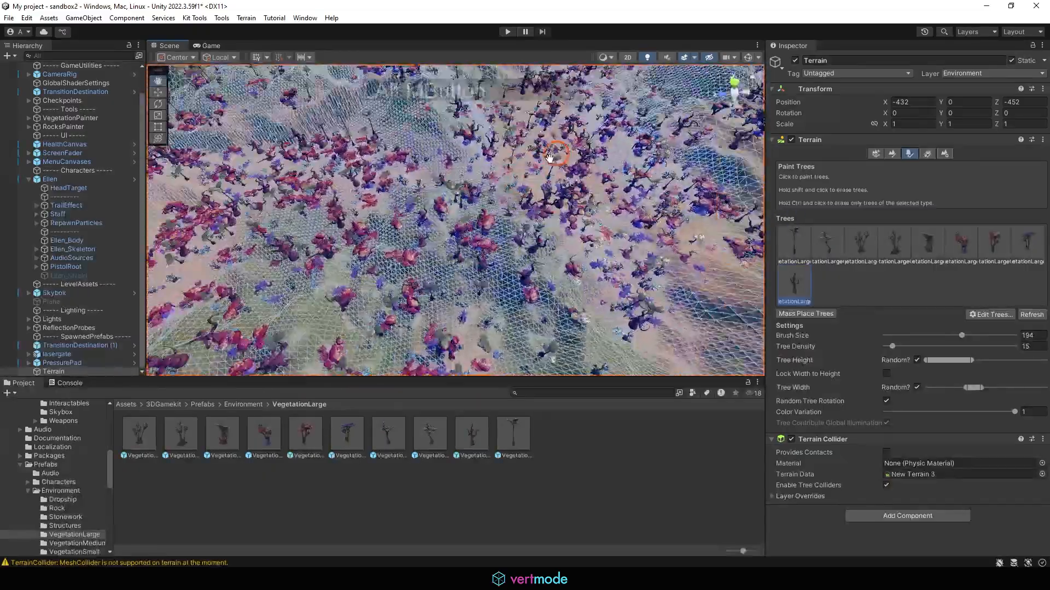
left_click_drag(563, 155, 547, 170, "alt")
mouse_move(546, 170)
right_mouse_down("alt")
mouse_move(464, 200)
mouse_move(567, 225)
mouse_move(679, 281)
mouse_move(496, 227)
right_mouse_up("alt")
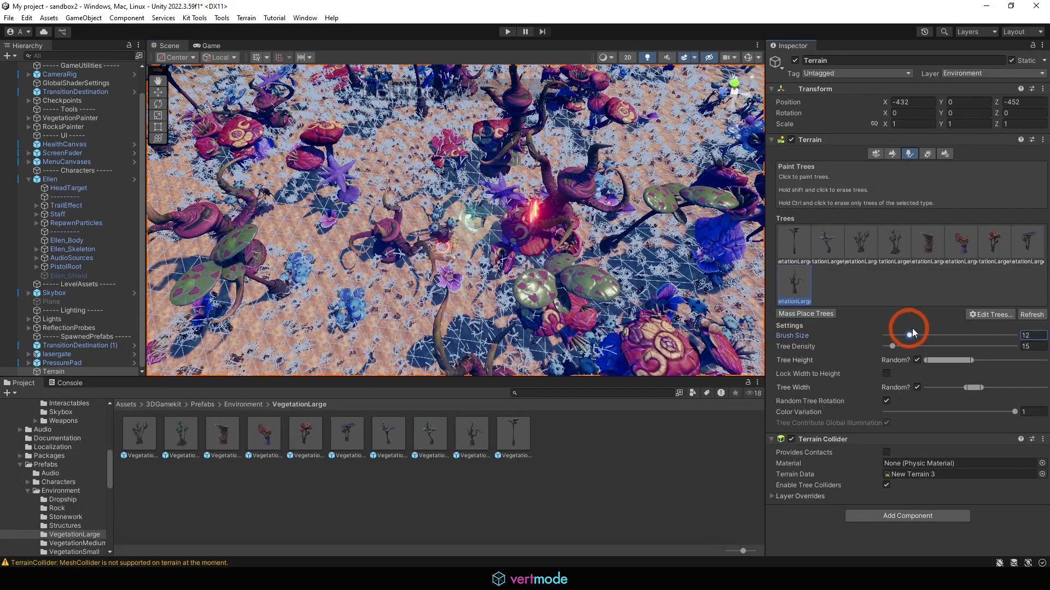
left_click_drag(910, 334, 913, 335)
left_click(497, 221)
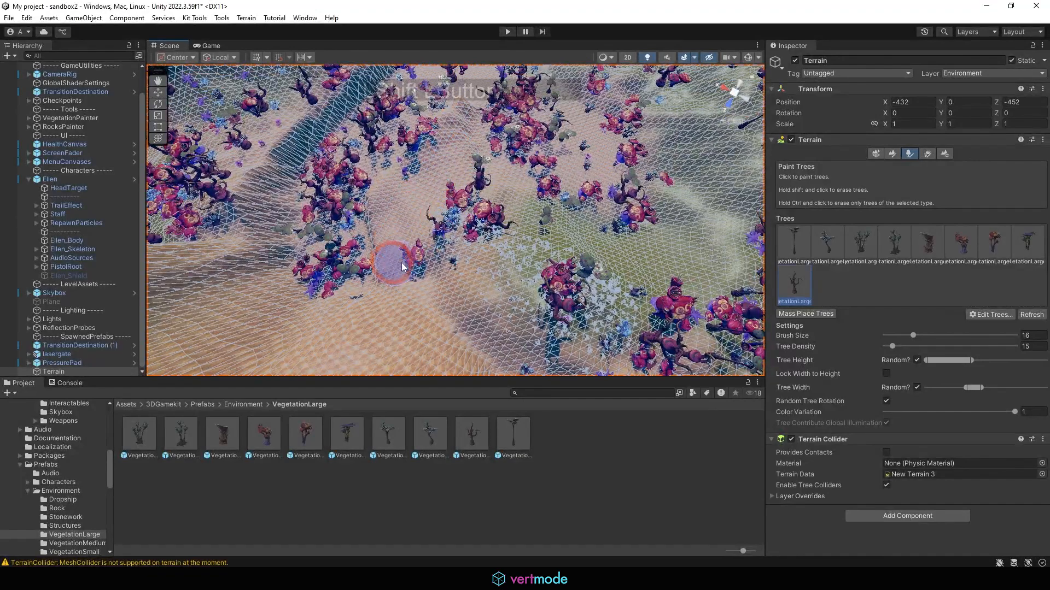
Step: Erase the trees further along the sandy trail to widen the path through the dense vegetation
scroll(351, 297, "down", 3)
mouse_move(353, 299)
left_mouse_down("alt")
mouse_move(359, 310)
mouse_move(212, 310)
mouse_move(273, 263)
mouse_move(344, 263)
mouse_move(309, 218)
left_mouse_up("alt")
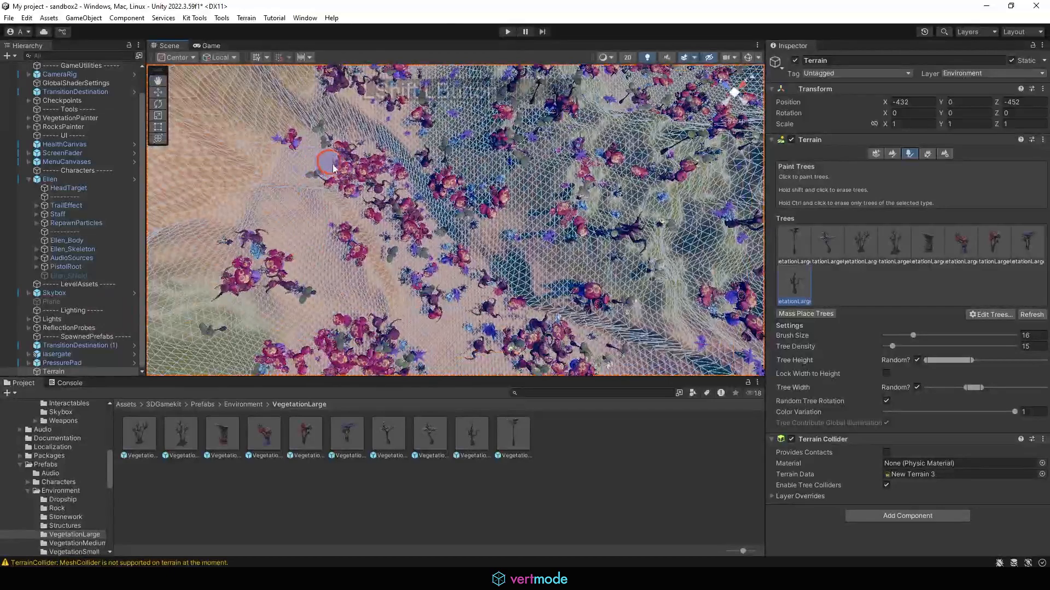
left_click_drag(274, 152, 309, 173, "shift")
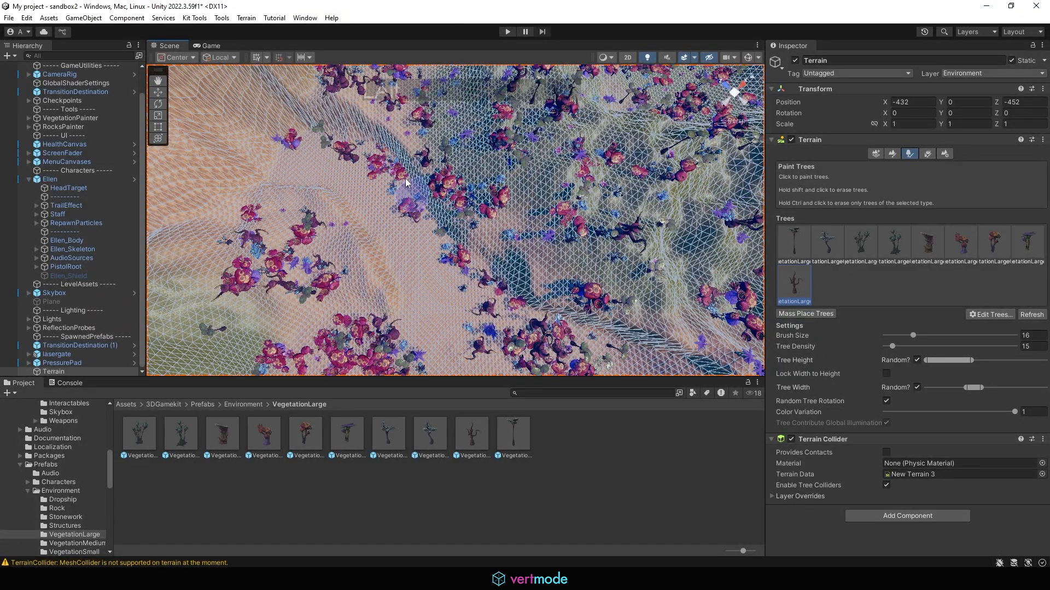
middle_click_drag(405, 182, 391, 133, "alt")
mouse_move(461, 222)
left_mouse_down("alt")
mouse_move(426, 159)
mouse_move(370, 117)
mouse_move(425, 134)
left_mouse_up("alt")
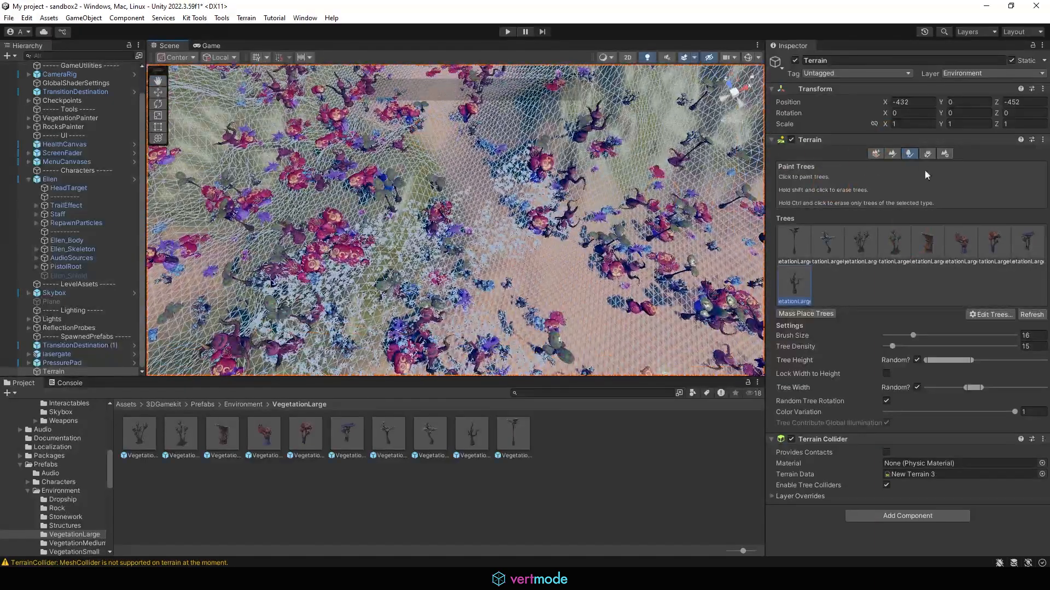
Step: Switch the terrain to Paint Details, enter play mode, and run the character through the vegetation to check the trail
left_click(928, 154)
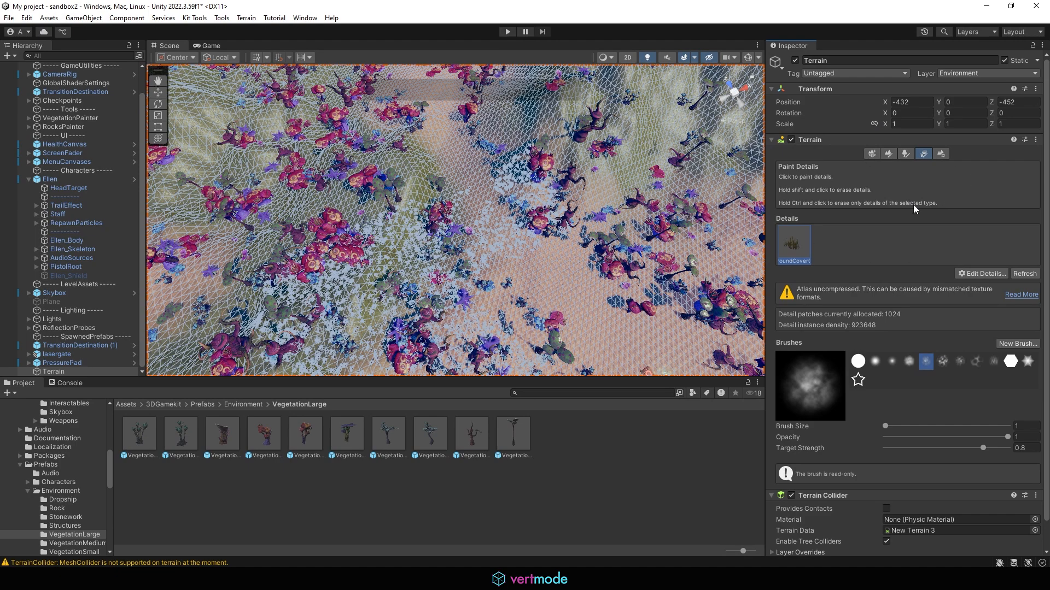
right_click_drag(640, 241, 564, 243, "alt")
left_click(507, 31)
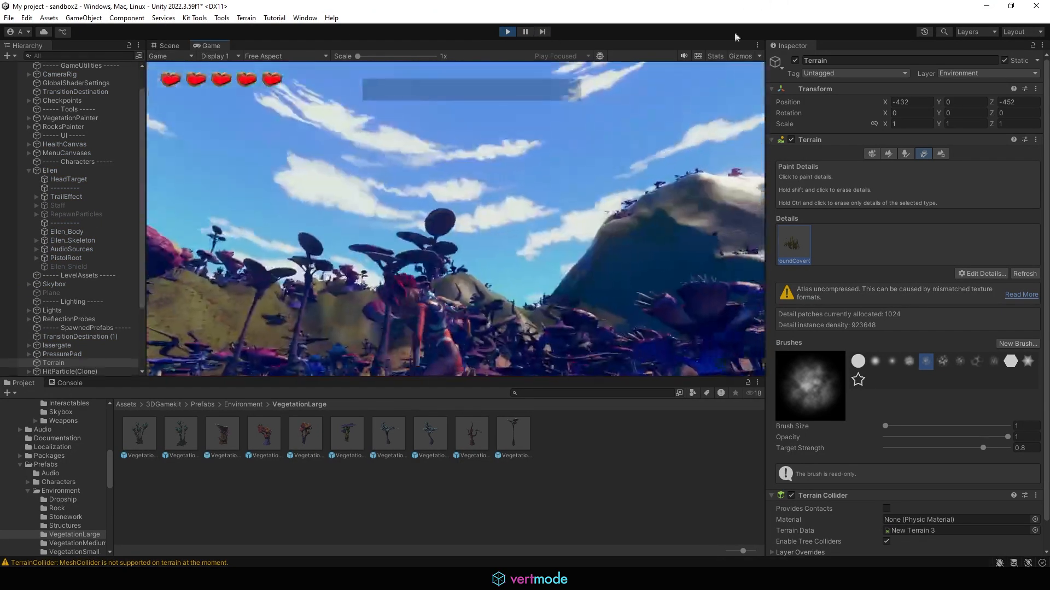
key("w")
key("w")
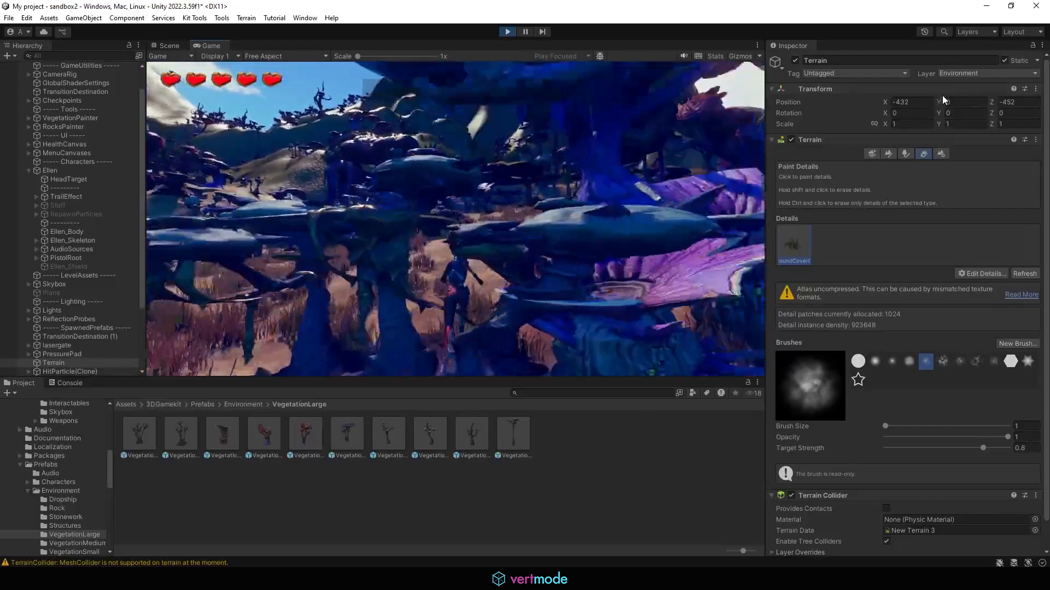
key("d")
key("w")
key("w")
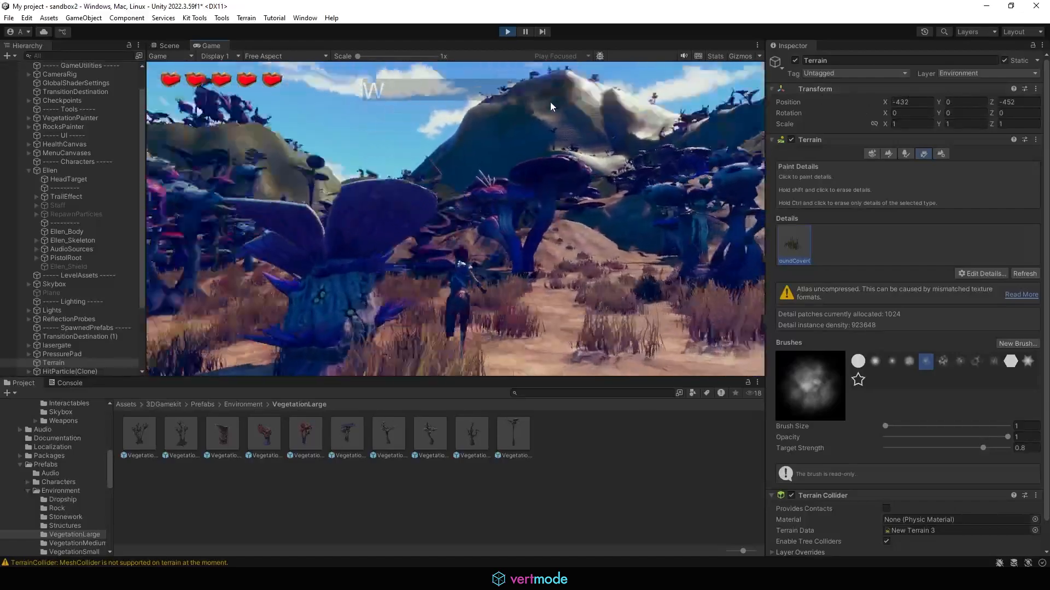
key("w")
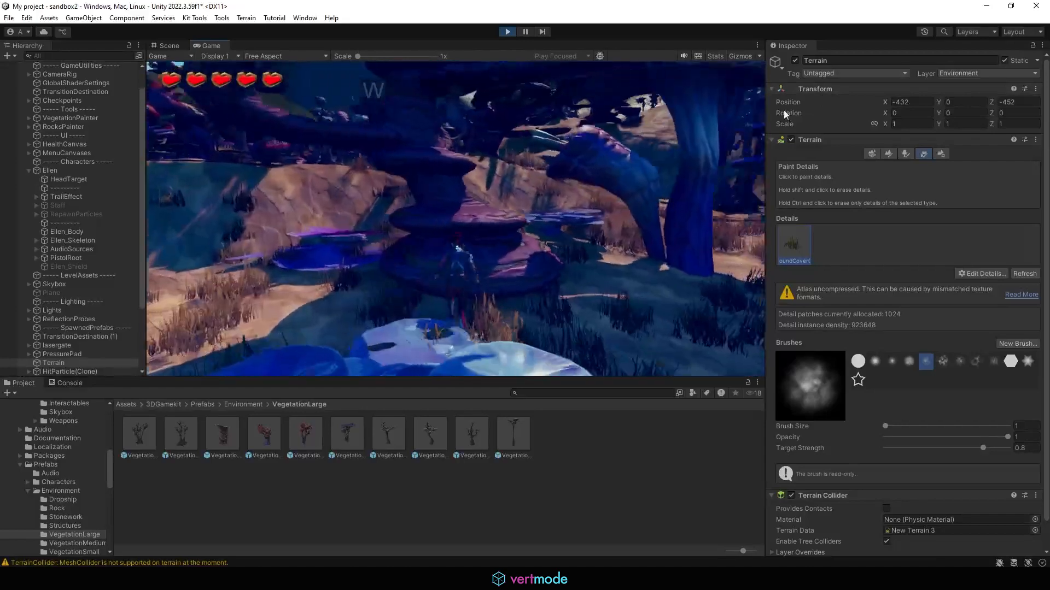
key("w")
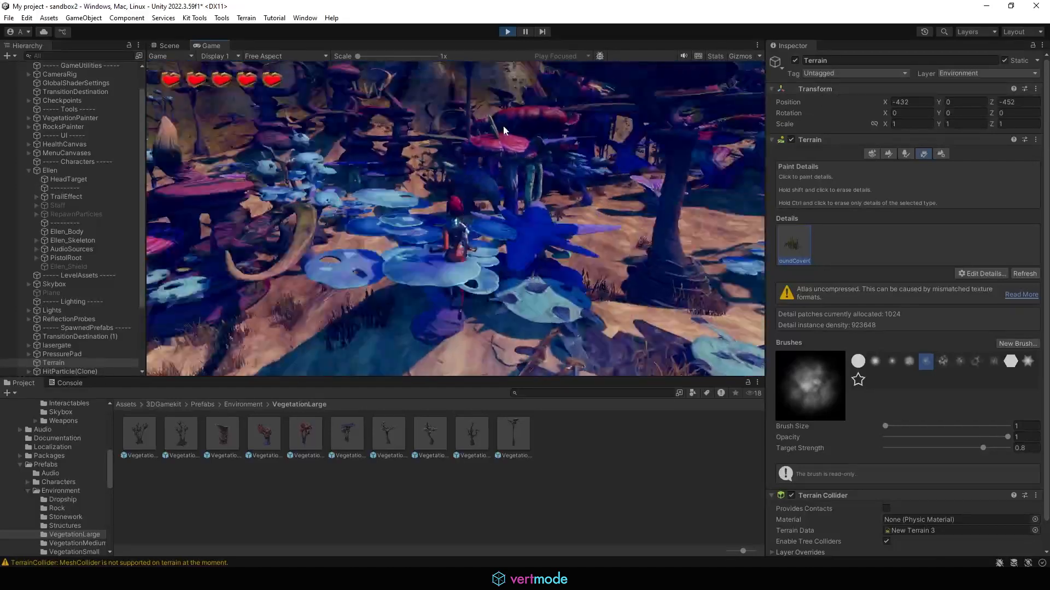
Step: Run the character through the vegetation and up the grassy hillside to check the terrain in play mode
key("w")
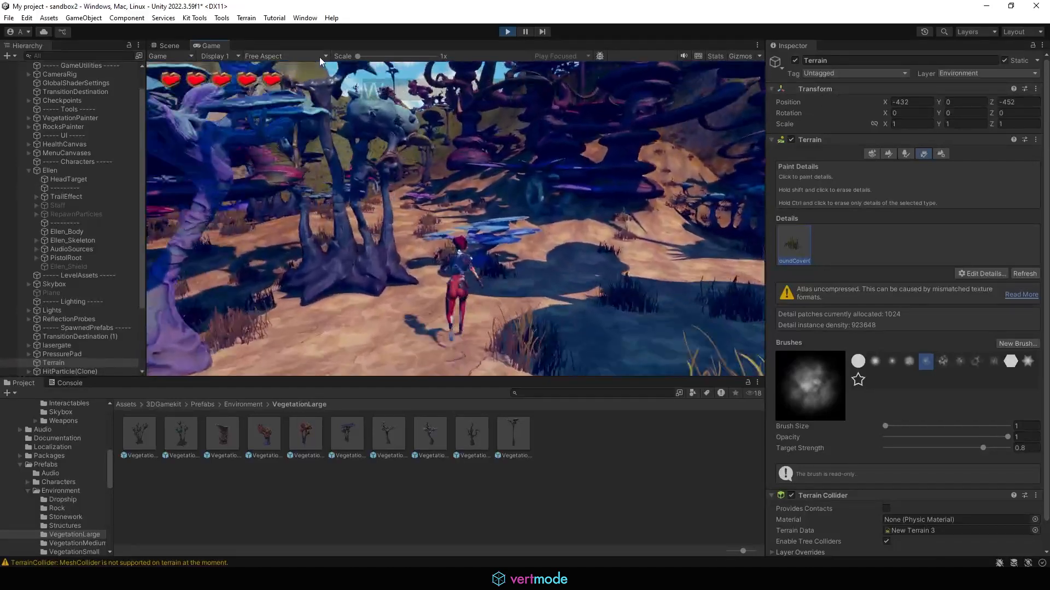
key("w")
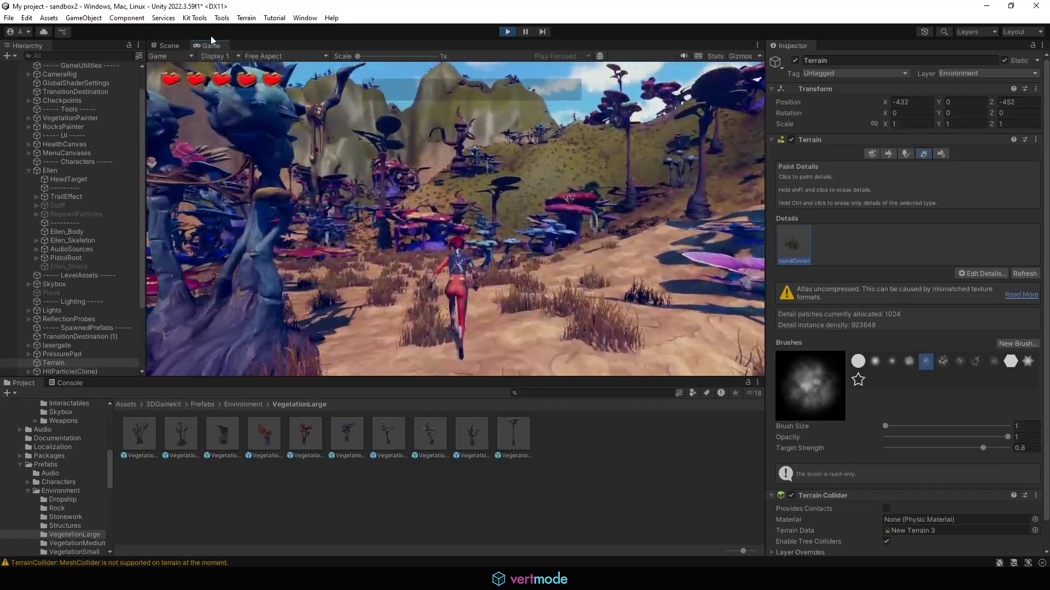
key("w")
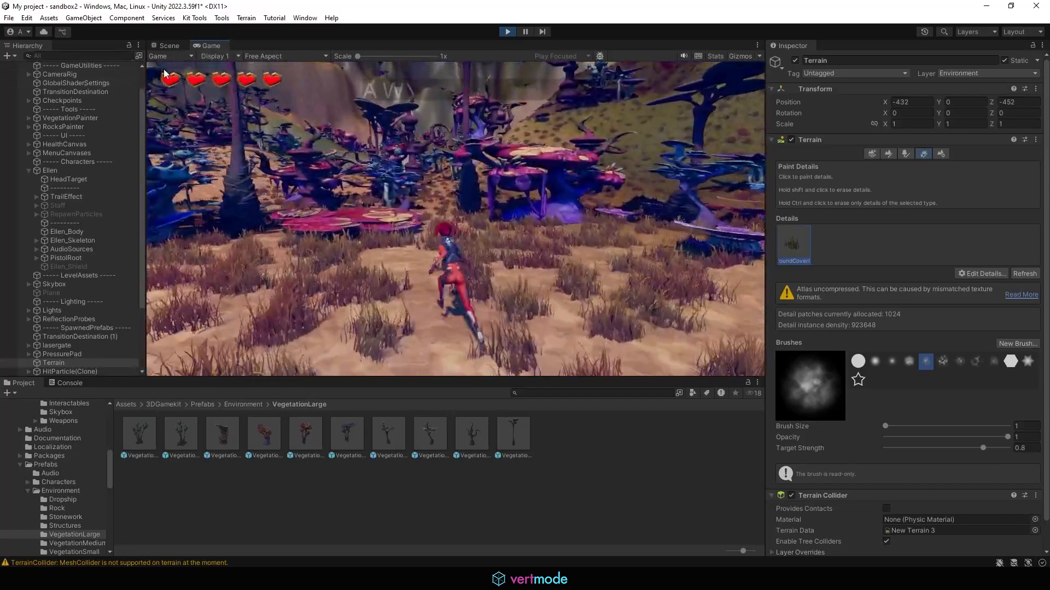
key("w")
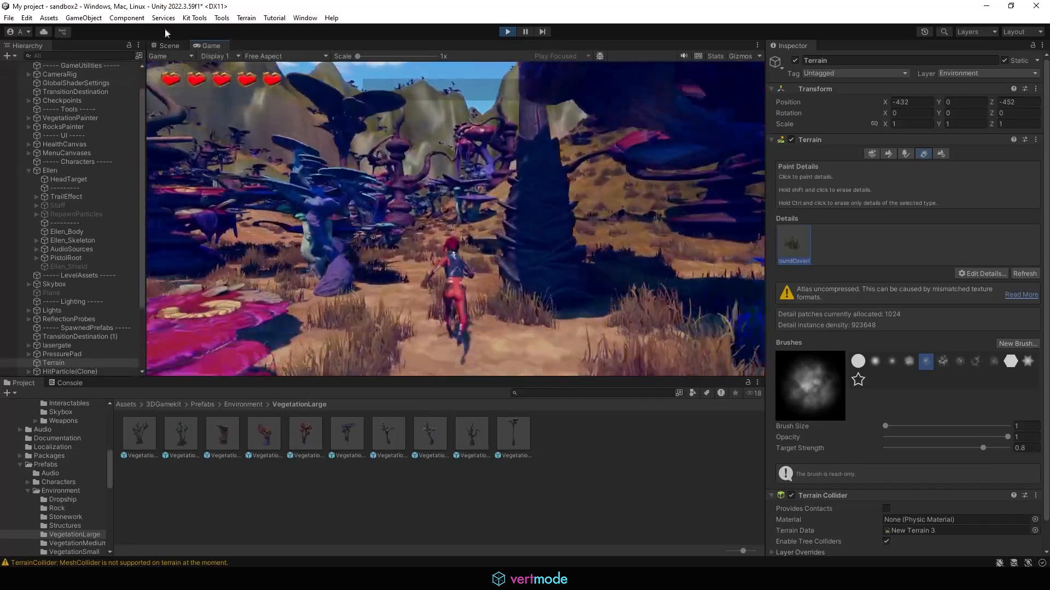
key("w")
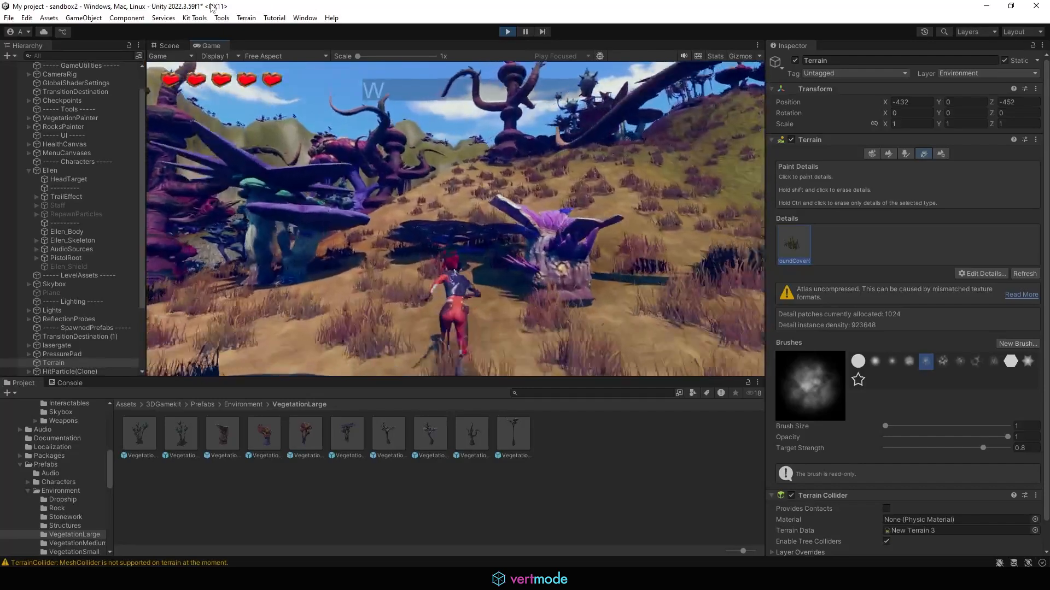
key("w")
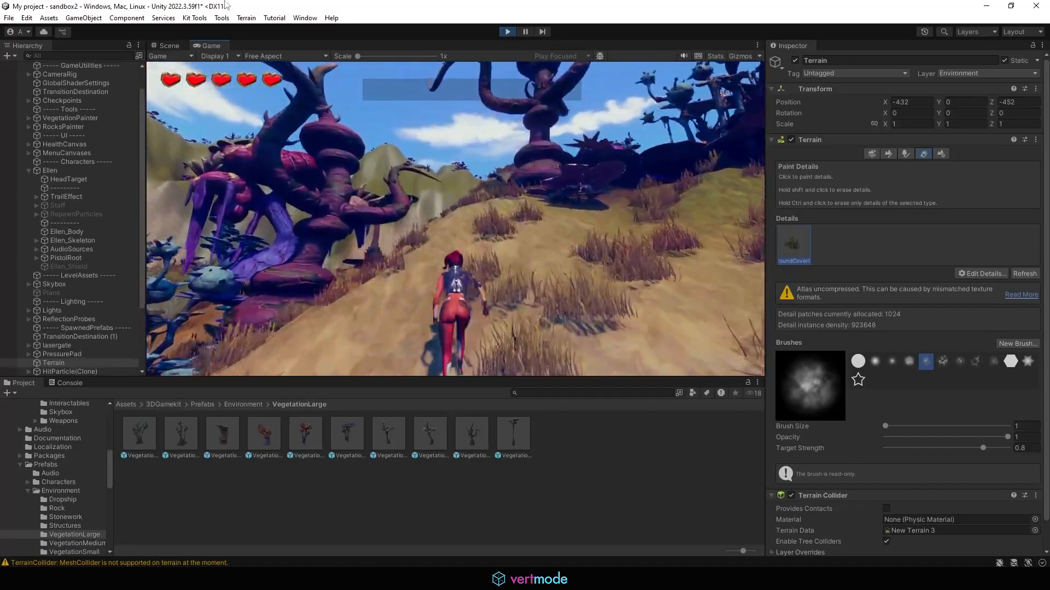
key("w")
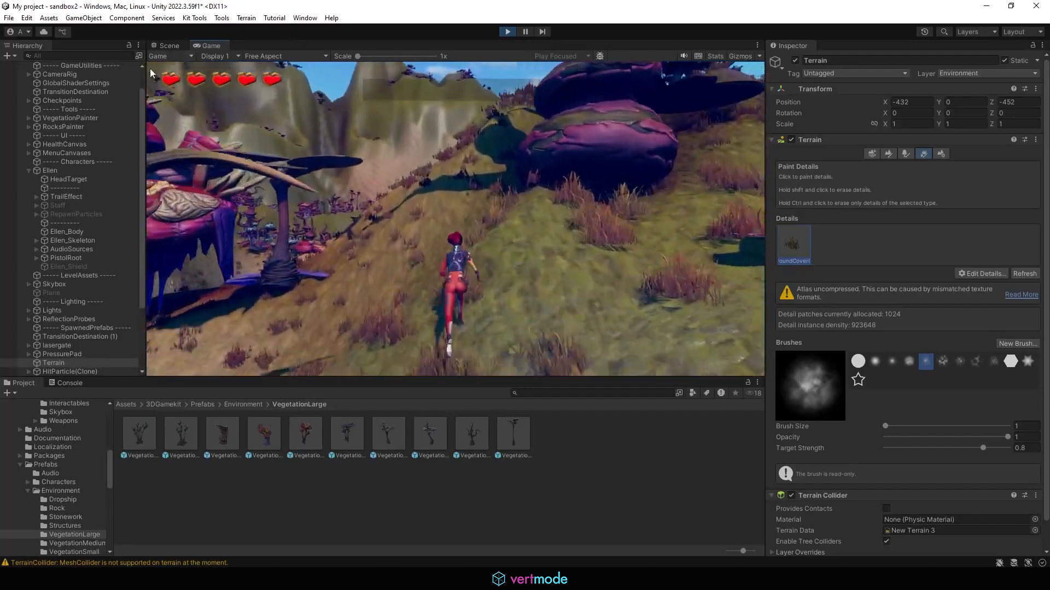
key("w")
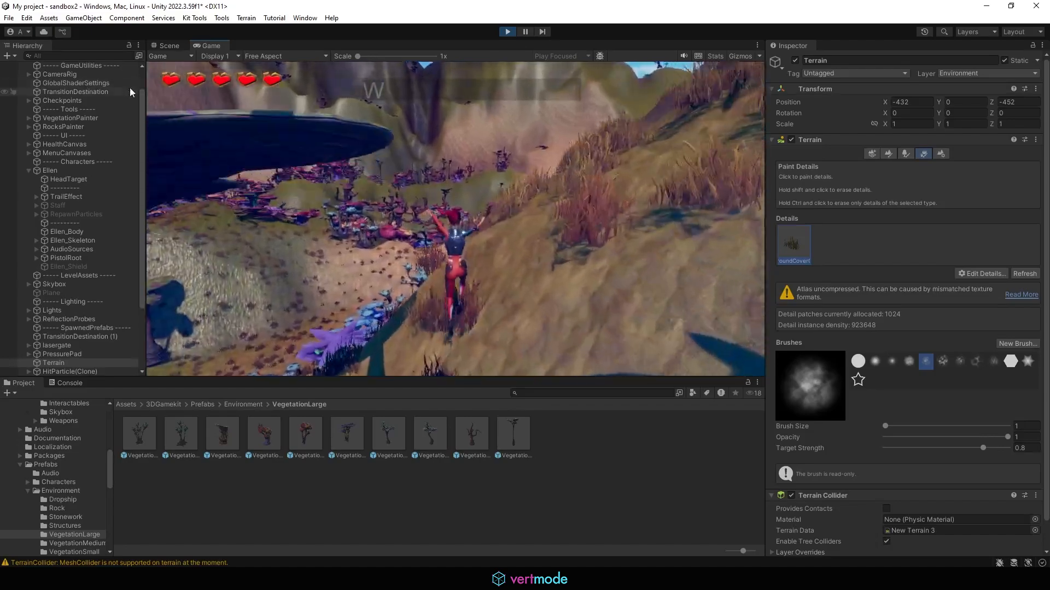
key("w")
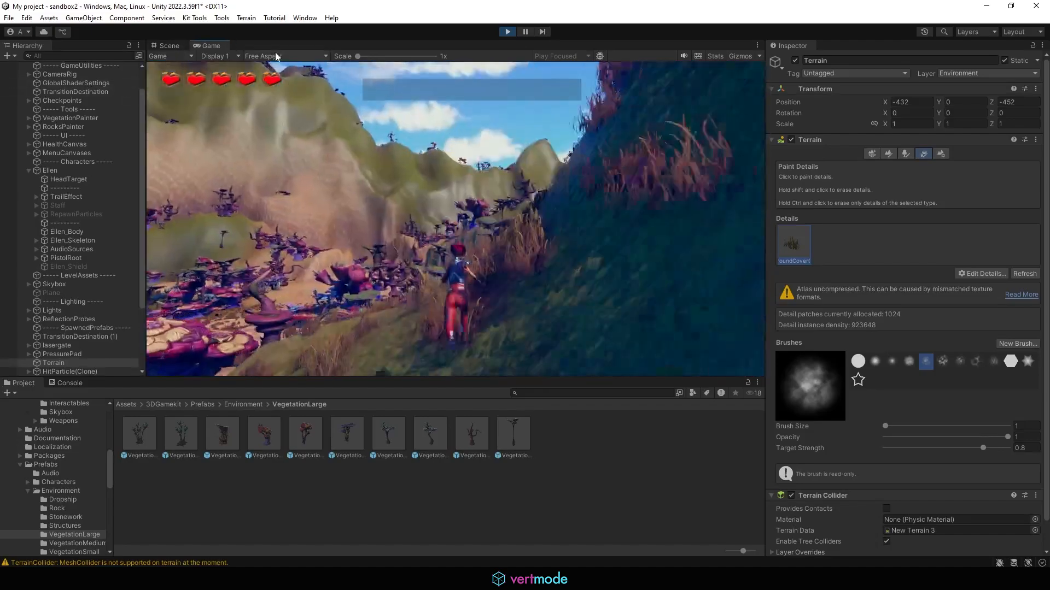
Step: Run the character across the sandy clearing to check its vegetation, and exit play mode
key("w")
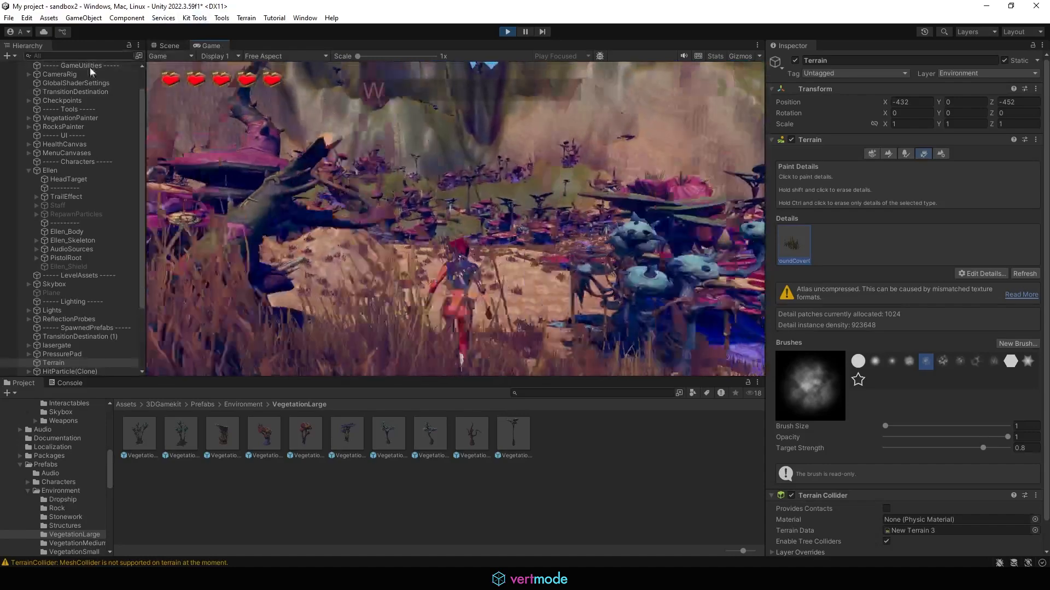
key("a")
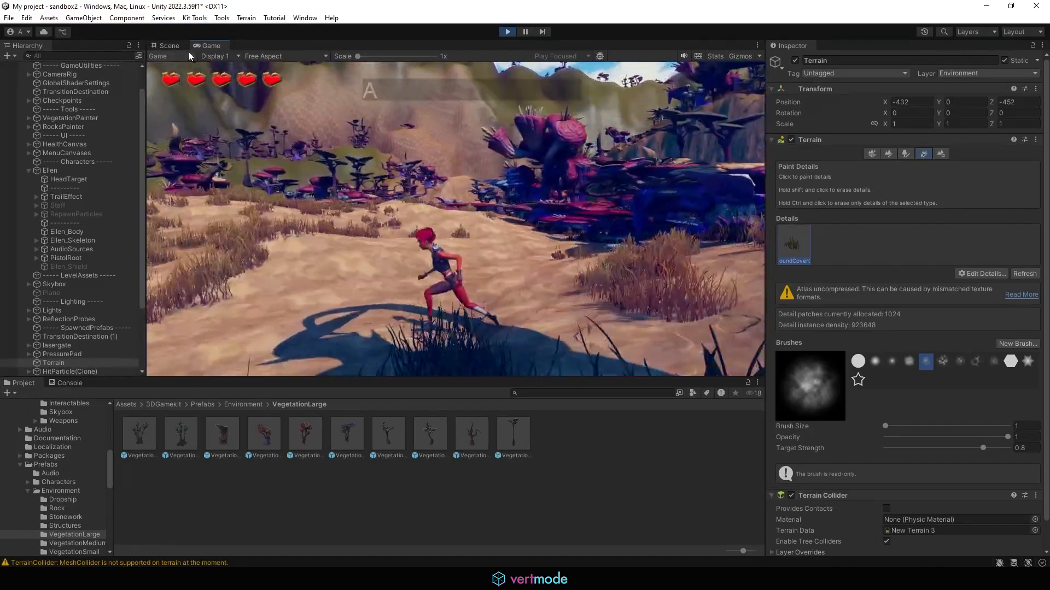
key("w")
key("a")
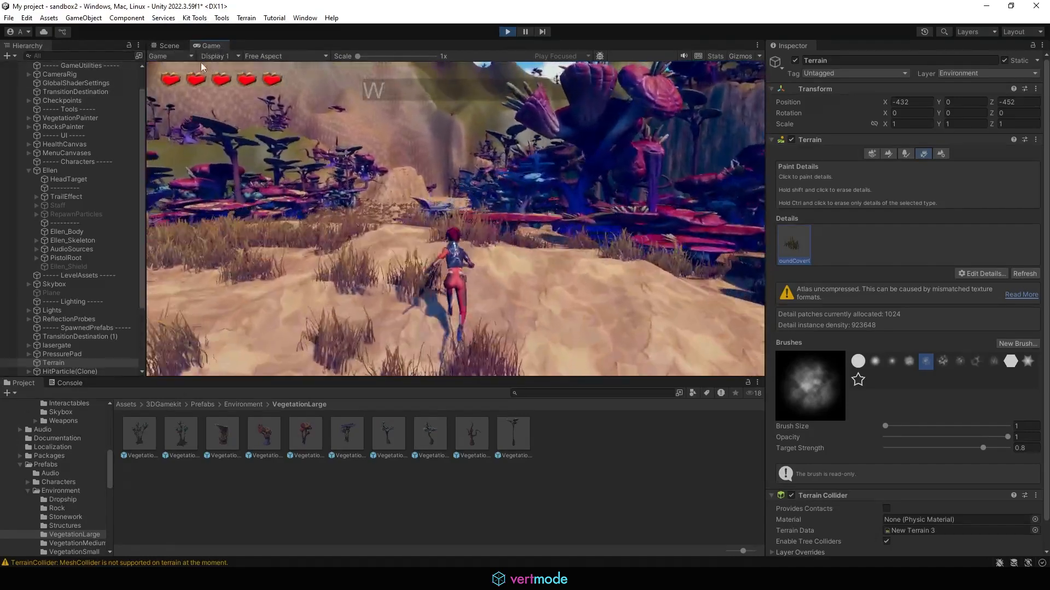
key("a")
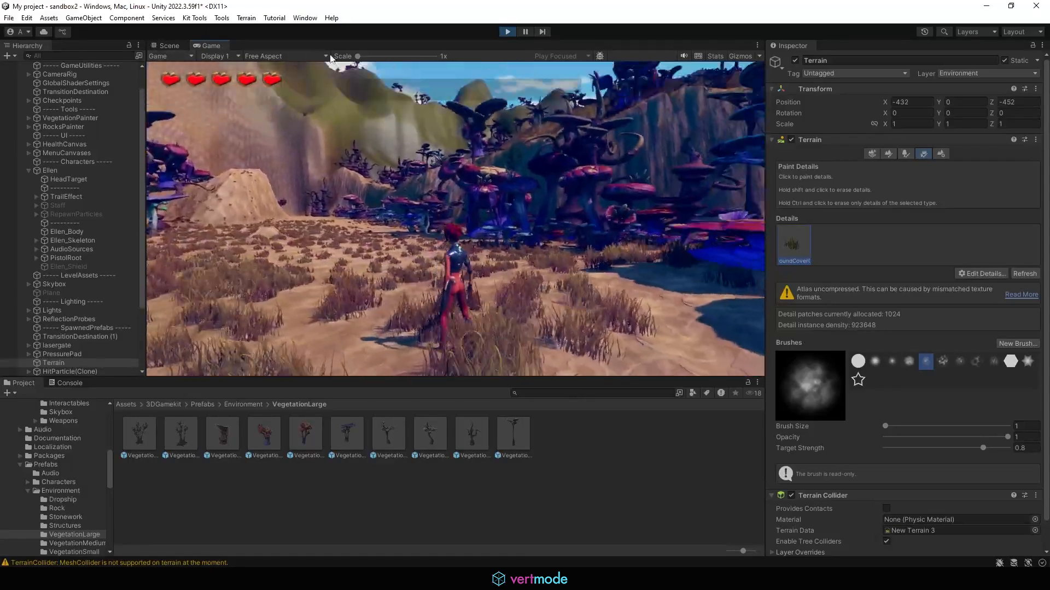
left_click(507, 33)
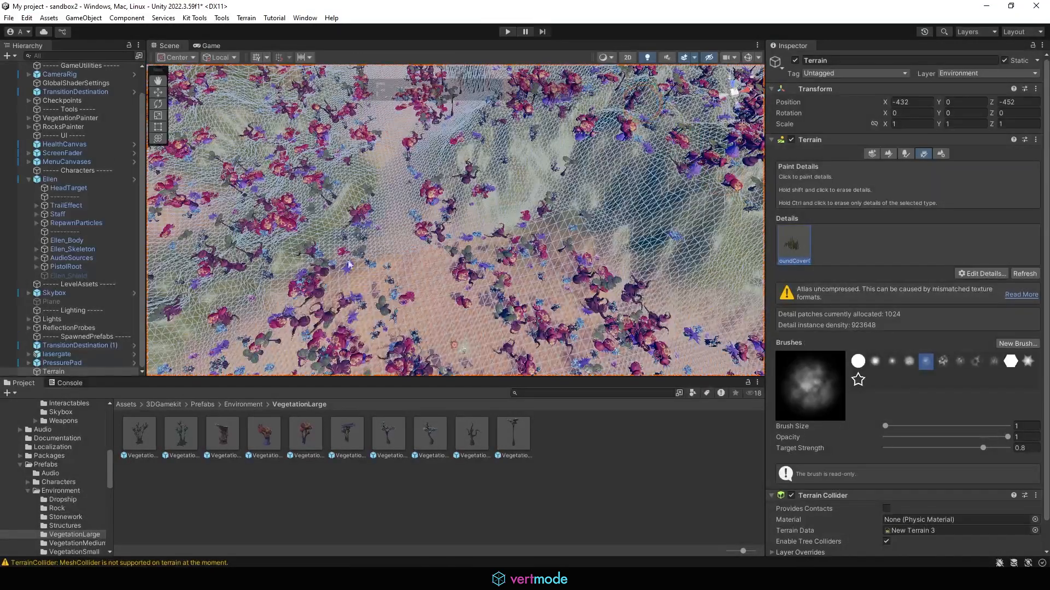
Step: Select the terrain for Paint Trees, set the brush size to 91, and erase the trees in the low basin between the mountains
right_click_drag(481, 185, 328, 162, "alt")
left_click_drag(513, 205, 649, 161, "alt")
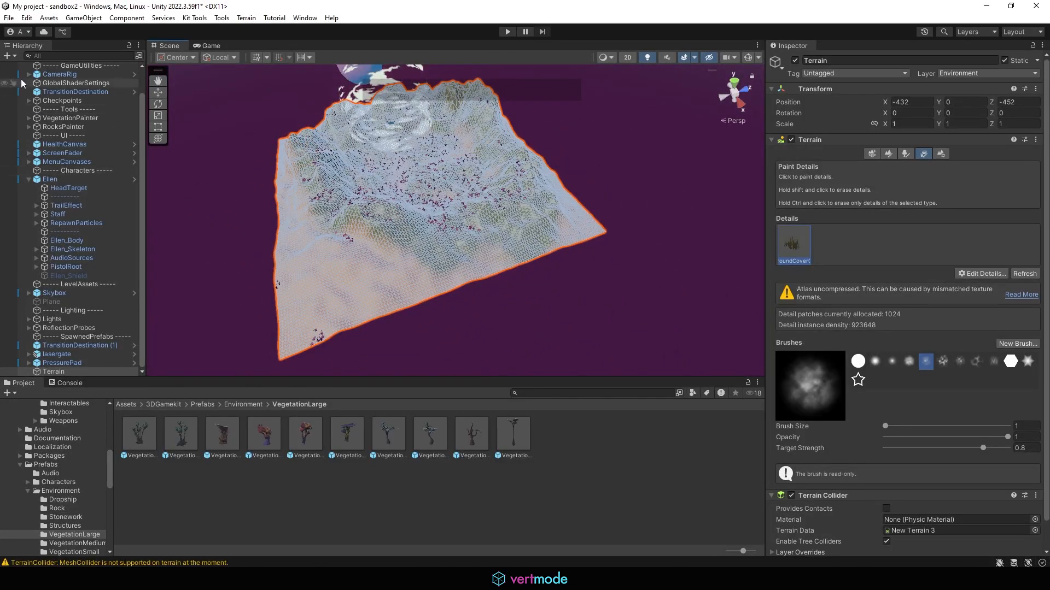
left_click_drag(471, 201, 498, 247, "alt")
right_click_drag(427, 219, 492, 217, "alt")
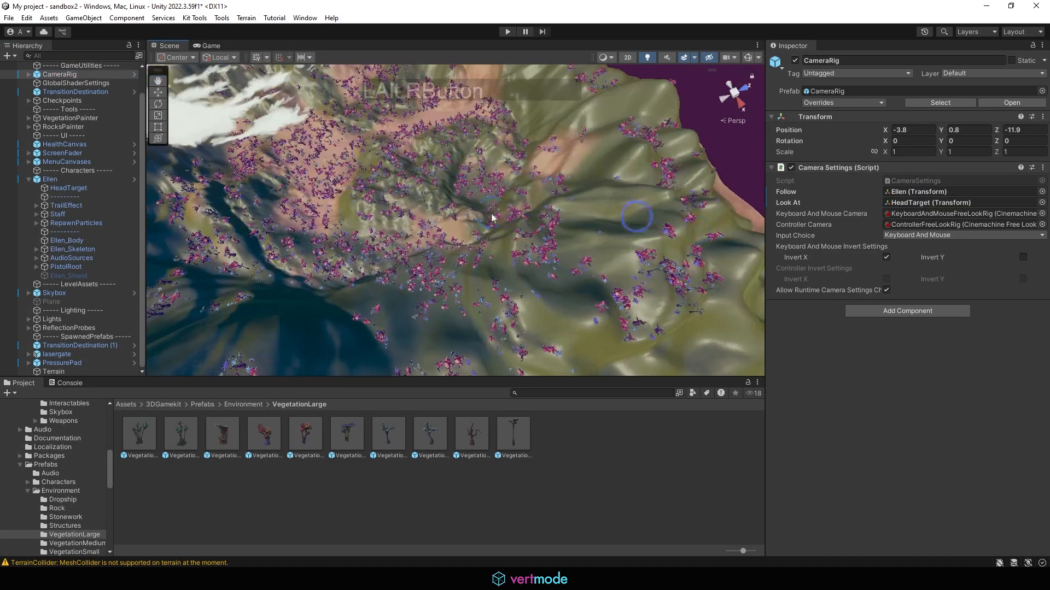
middle_click_drag(492, 216, 445, 263, "alt")
left_click_drag(445, 263, 348, 259, "alt")
right_click_drag(347, 259, 492, 235, "alt")
left_click_drag(492, 235, 605, 187, "alt")
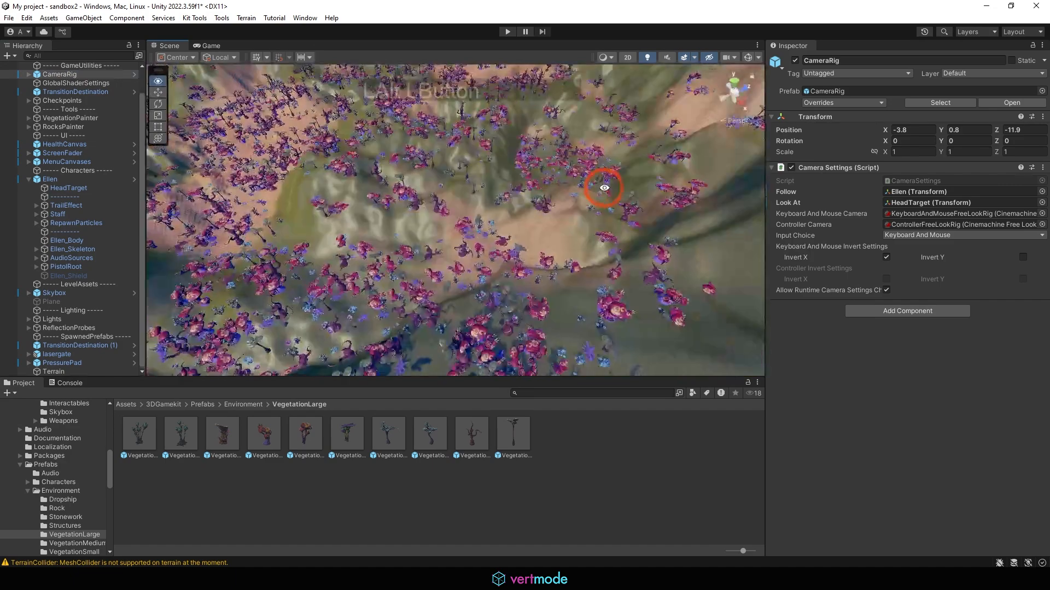
middle_click_drag(604, 188, 476, 237, "alt")
left_click(477, 235)
left_click_drag(499, 212, 506, 248, "alt")
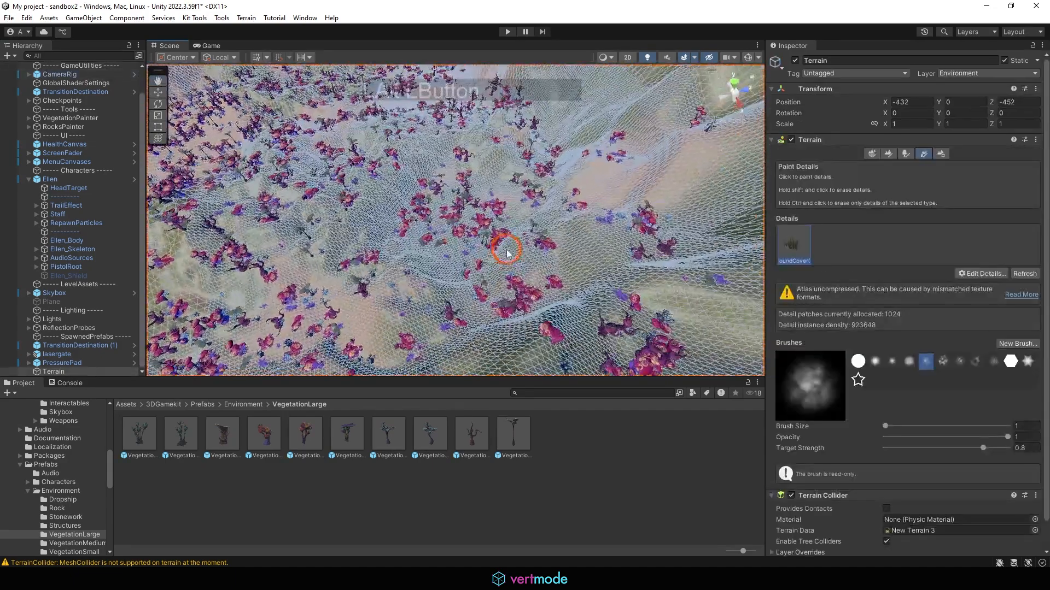
right_click_drag(542, 268, 561, 269, "alt")
left_click(905, 154)
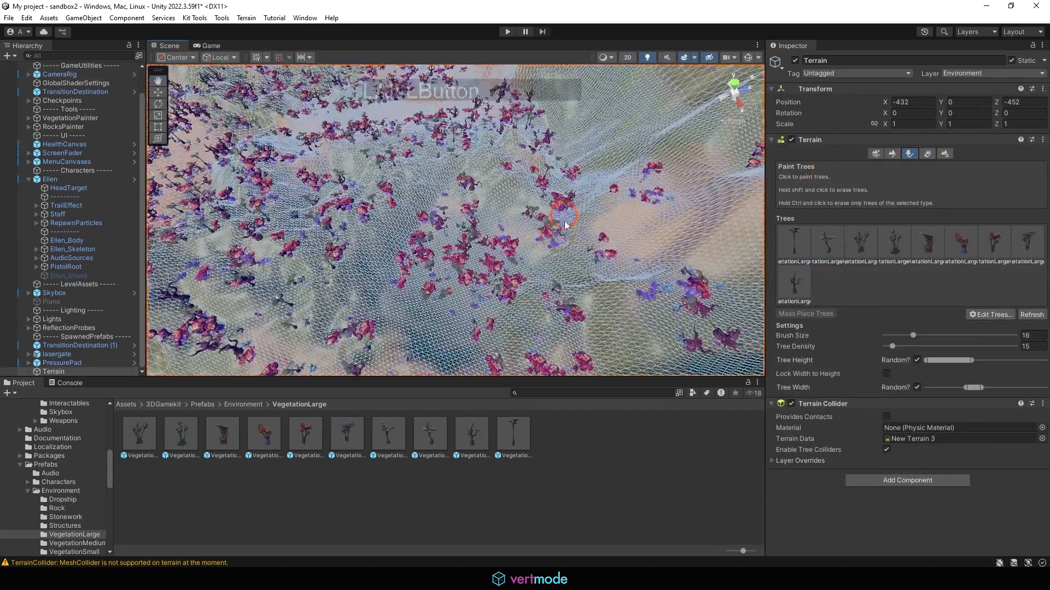
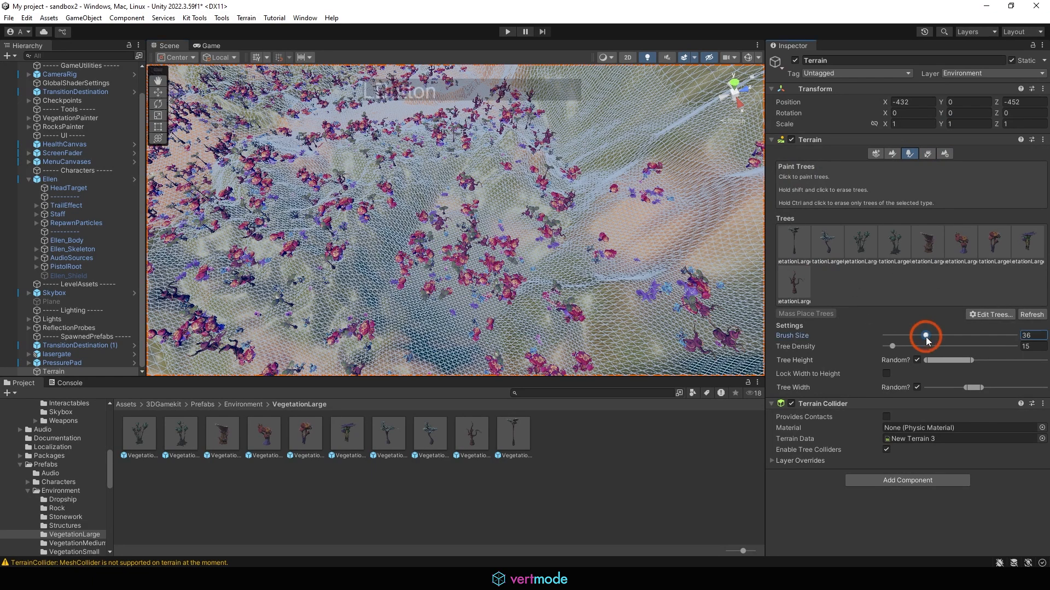
left_click_drag(926, 337, 944, 337)
mouse_move(511, 291)
left_mouse_down("shift")
mouse_move(464, 251)
mouse_move(494, 265)
mouse_move(601, 185)
mouse_move(497, 268)
left_mouse_up("shift")
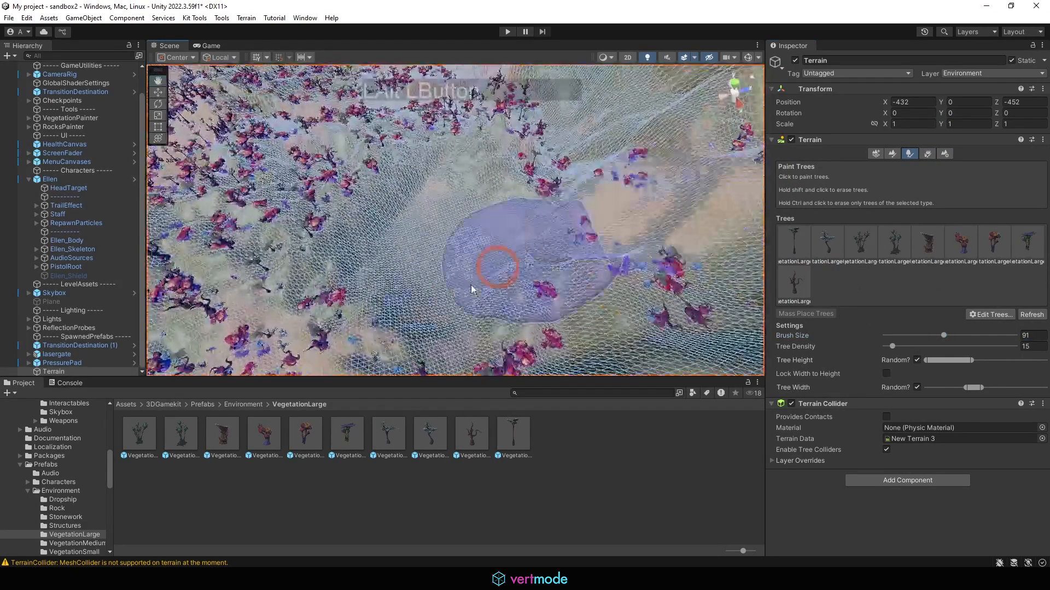
Step: Open the Environment prefabs' Water folder and place the WaterTemplate prefab in the cleared basin
left_click(243, 405)
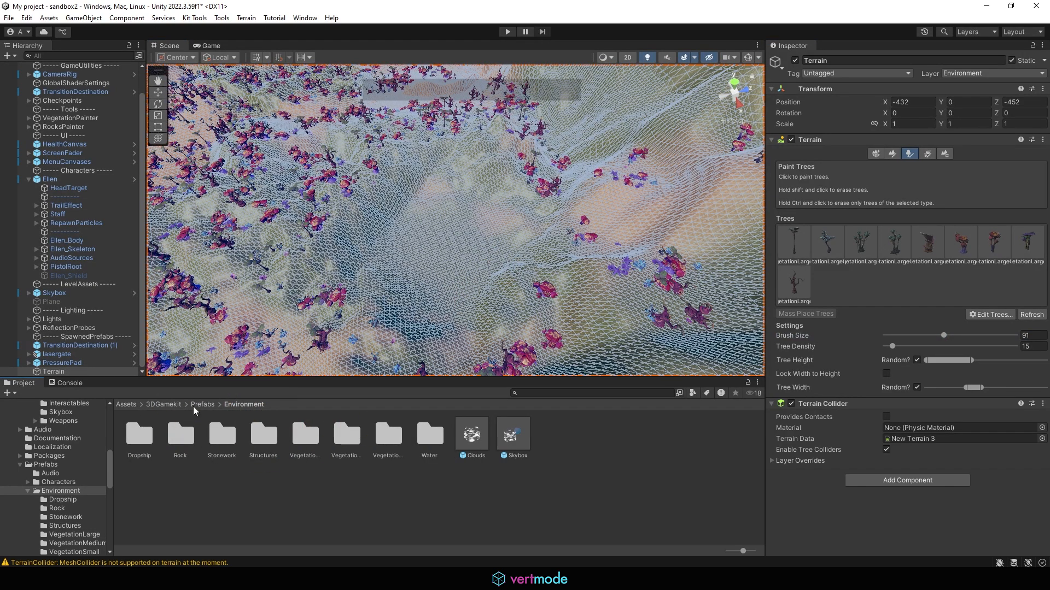
left_click(202, 404)
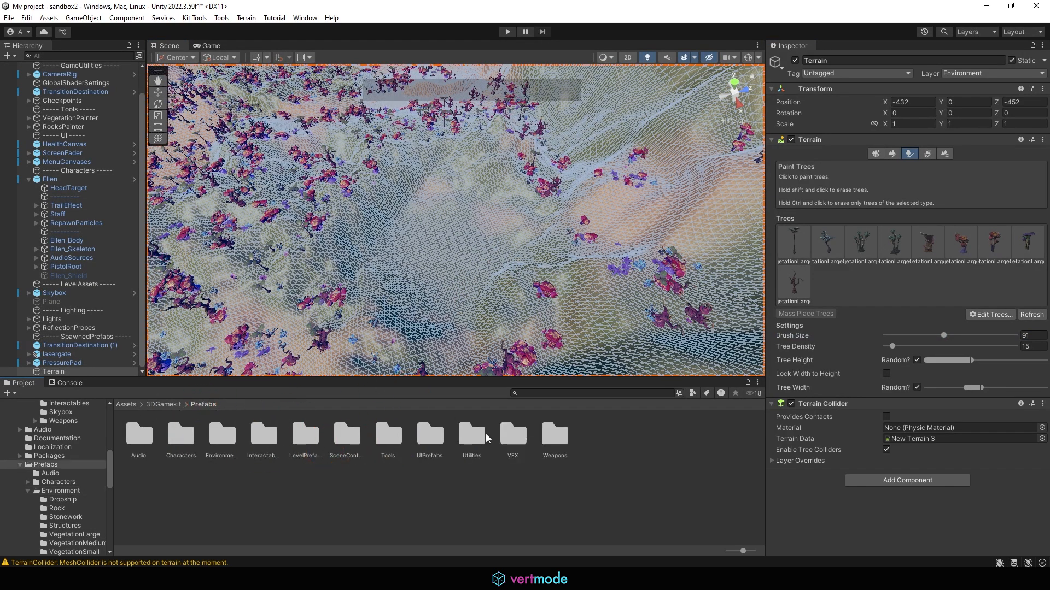
double_click(218, 449)
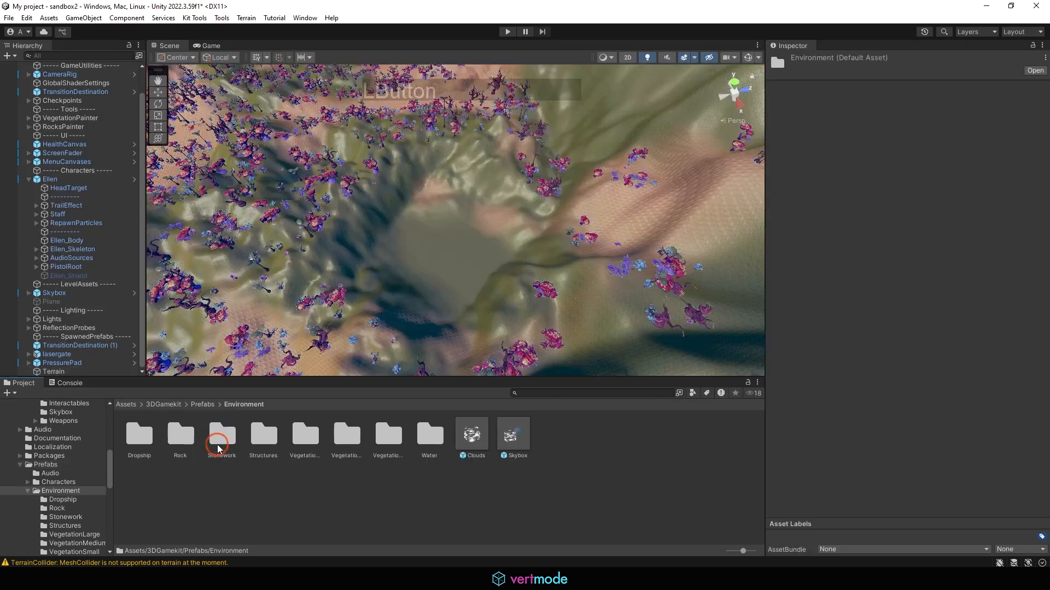
double_click(423, 438)
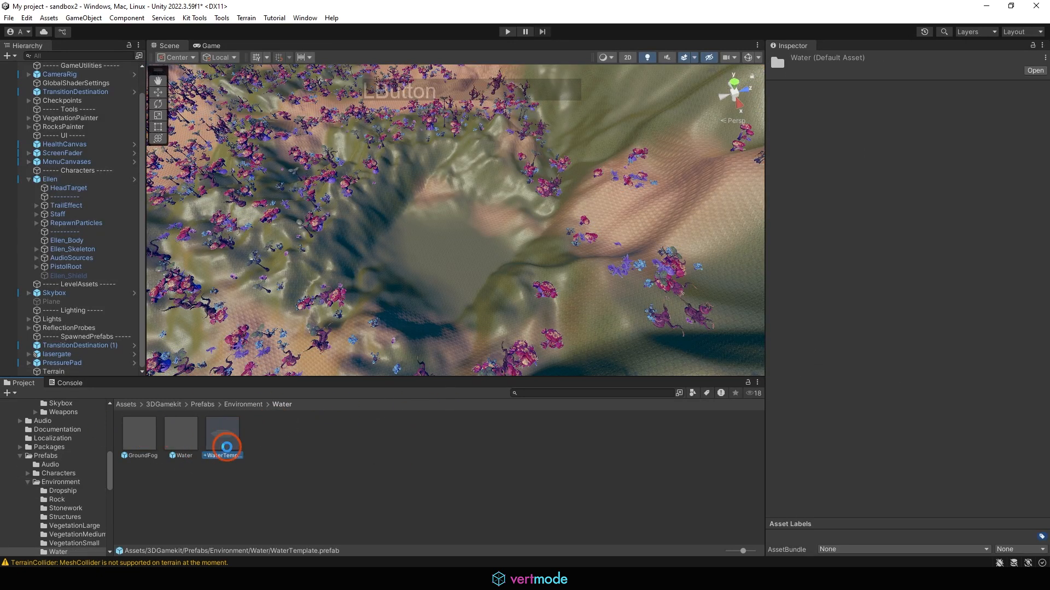
left_click_drag(227, 448, 171, 452)
key("Escape")
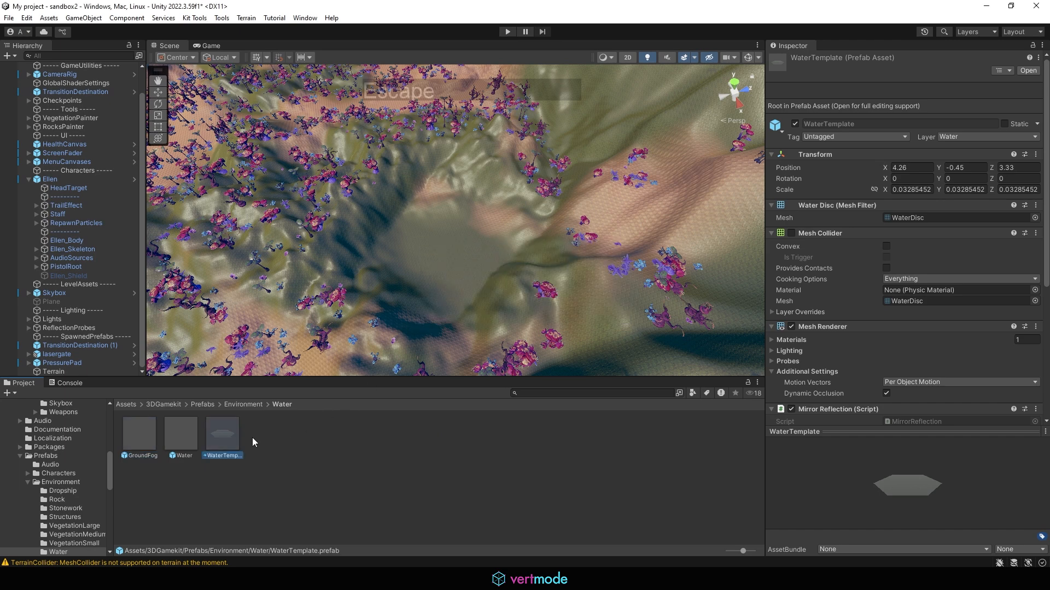
left_click_drag(442, 249, 443, 249)
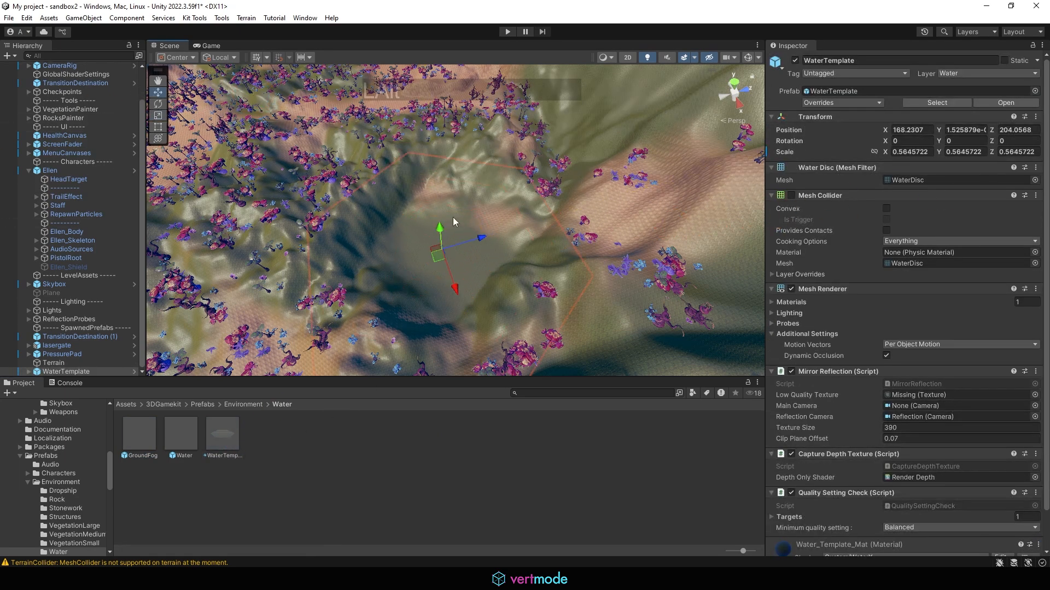
Step: Raise the water disc to a Y position of 19.9 and scale it uniformly to about 0.495 to fill the basin
left_click_drag(440, 229, 428, 197)
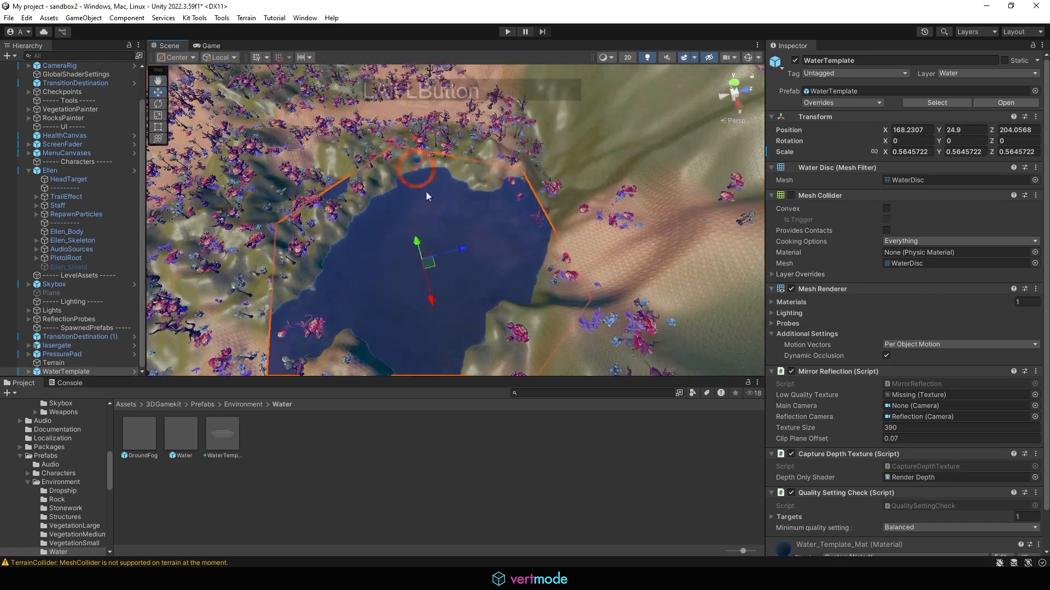
left_click_drag(421, 242, 421, 266)
key("r")
left_click_drag(430, 221, 406, 132, "alt")
key("r")
left_click_drag(342, 231, 438, 185, "alt")
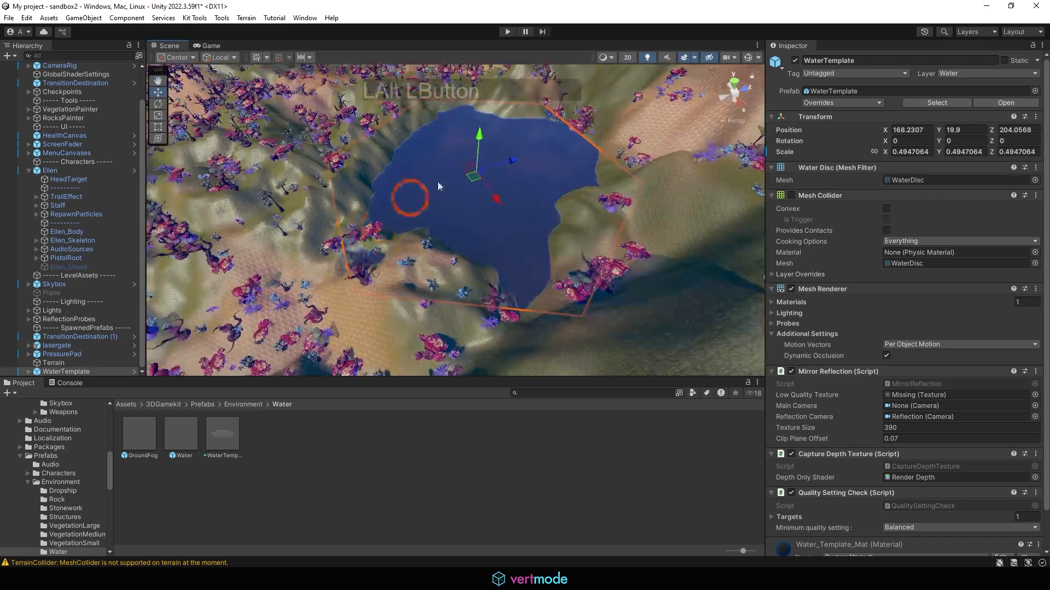
left_click_drag(491, 143, 413, 155, "alt")
key("w")
mouse_move(369, 194)
left_mouse_down("alt")
mouse_move(383, 185)
mouse_move(372, 191)
left_mouse_up("alt")
Step: Select the terrain and switch its sculpting mode to Raise or Lower Terrain
left_click(275, 239)
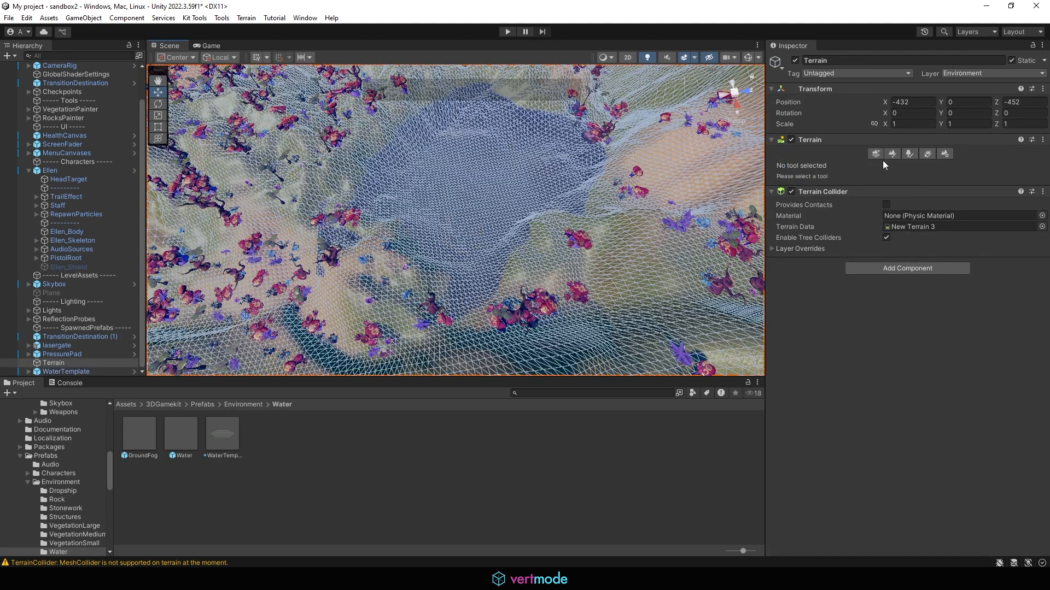
left_click(909, 154)
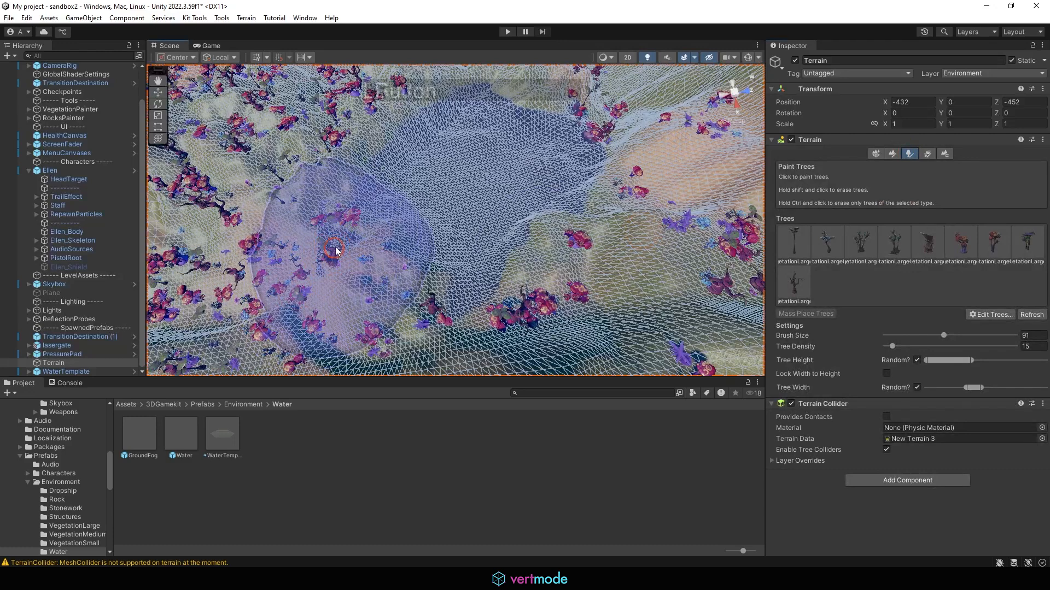
left_click(877, 155)
left_click(888, 157)
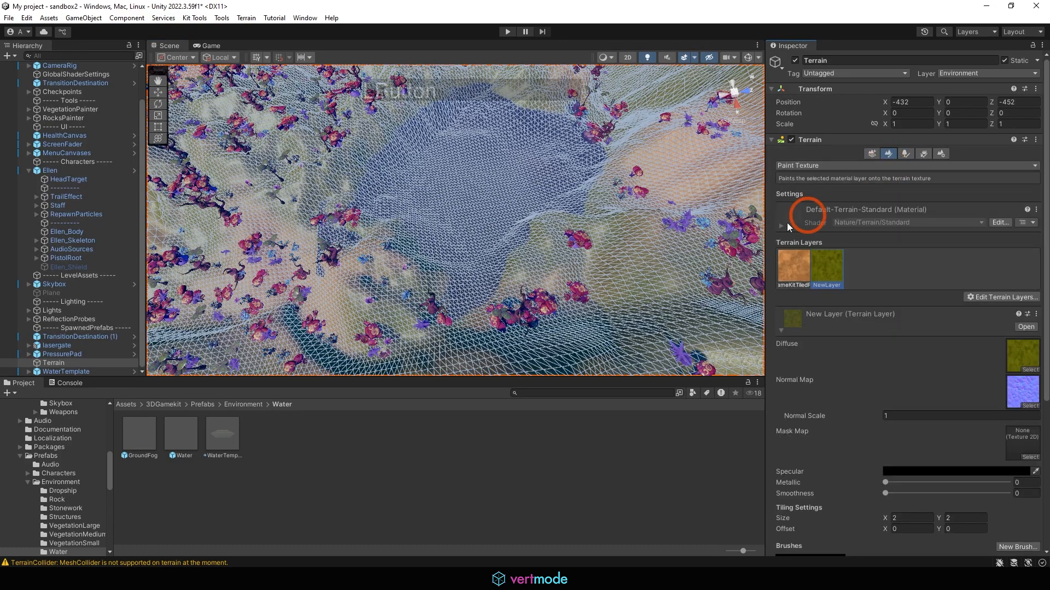
left_click(332, 253)
left_click_drag(313, 251, 328, 256)
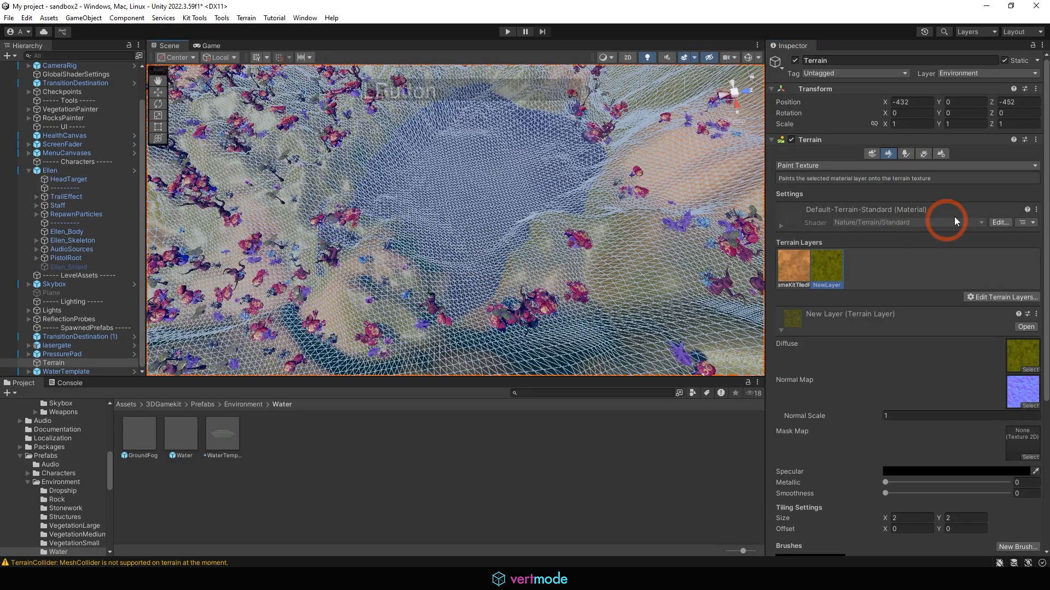
left_click(865, 166)
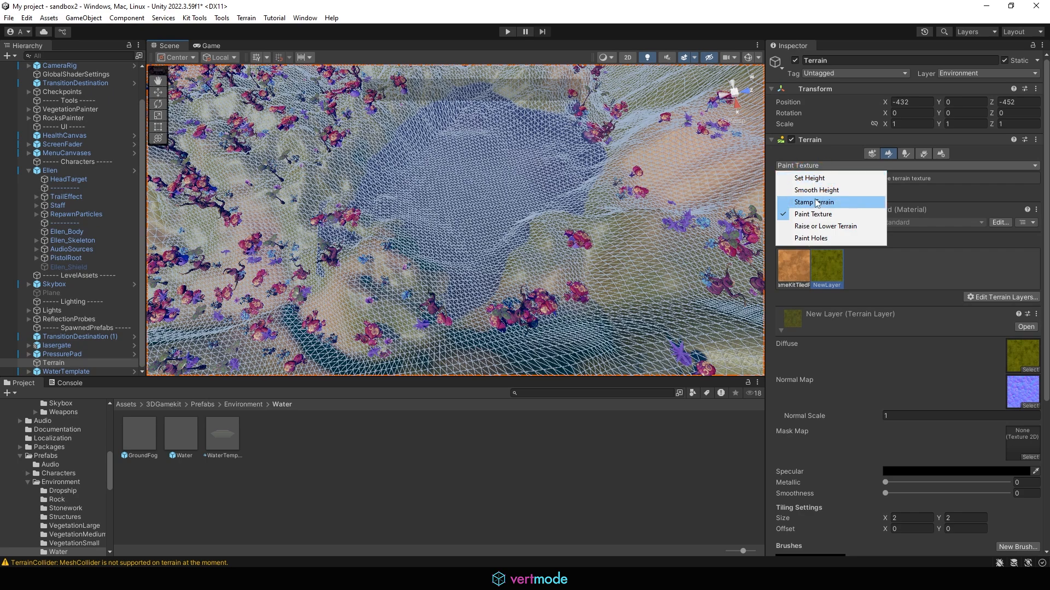
left_click(815, 228)
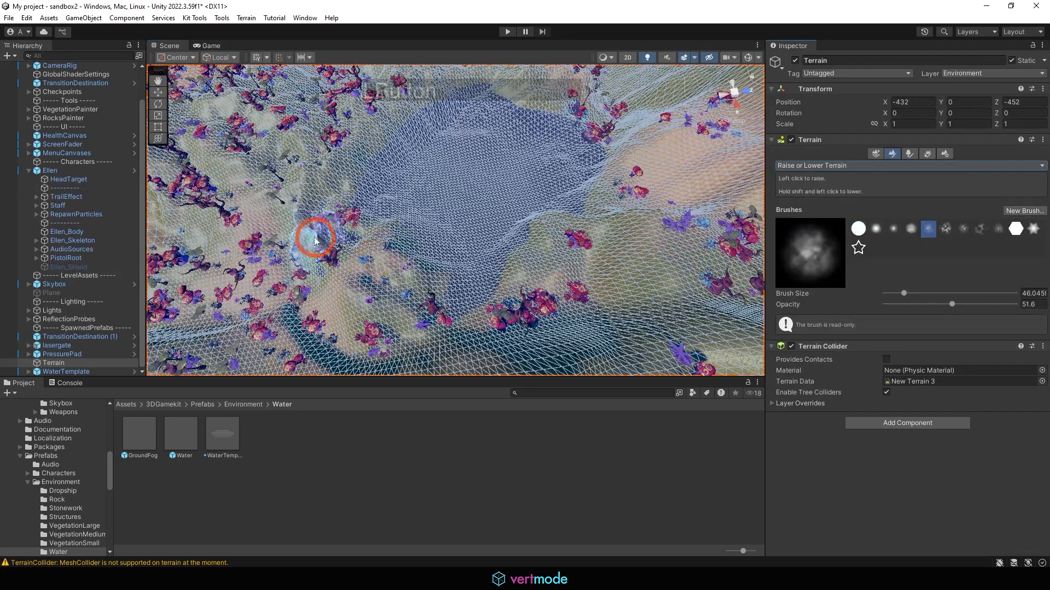
Step: Lower the tree-covered shore at the lake's edge opposite the sandy slope to widen the basin there
left_click_drag(317, 235, 325, 261)
left_click_drag(382, 285, 387, 282)
mouse_move(387, 282)
left_mouse_down("alt")
mouse_move(431, 264)
mouse_move(421, 289)
mouse_move(413, 284)
mouse_move(429, 268)
mouse_move(395, 234)
mouse_move(387, 259)
mouse_move(399, 233)
left_mouse_up("alt")
scroll(373, 245, "up", 5)
left_click(401, 234)
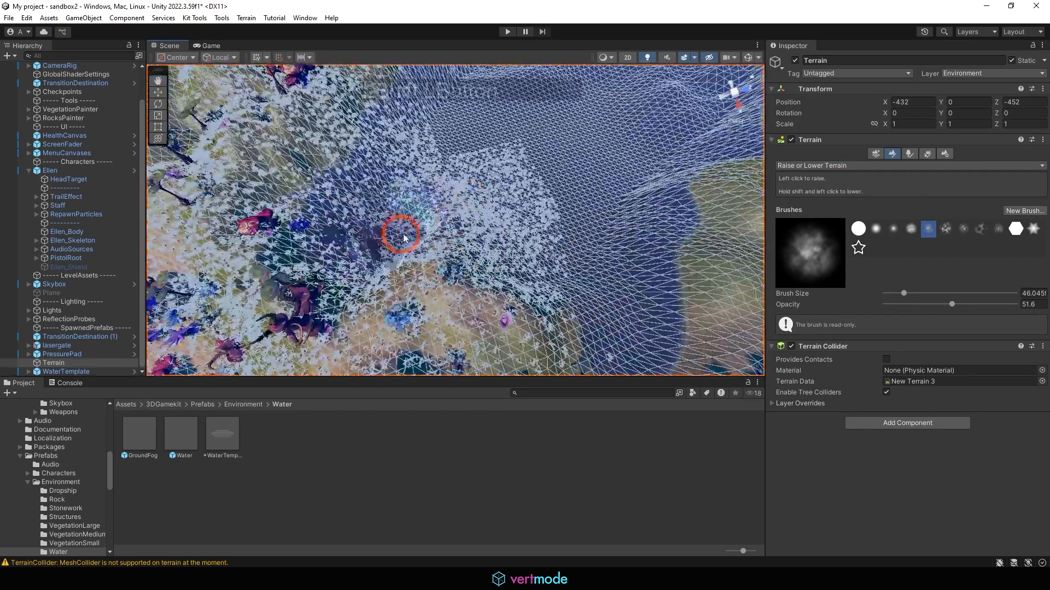
left_click(455, 181)
mouse_move(446, 198)
left_mouse_down("alt")
mouse_move(371, 271)
mouse_move(391, 246)
left_mouse_up("alt")
scroll(421, 283, "down", 4)
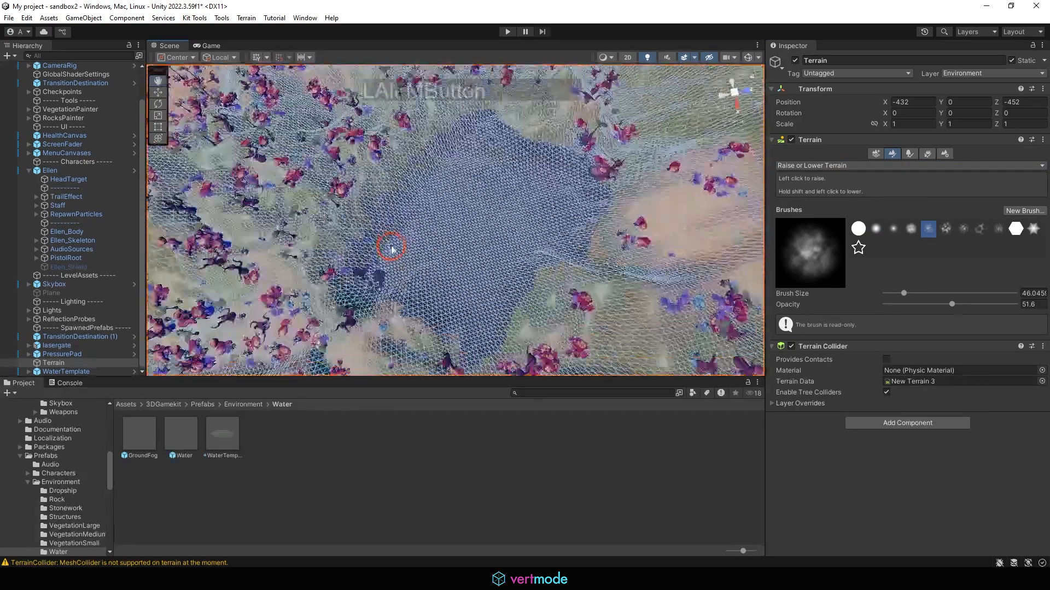
Step: Lower the terrain from the lake's near shore across to the edge beside the sandy slope
scroll(393, 248, "up", 2)
mouse_move(441, 295)
left_mouse_down("shift")
mouse_move(407, 274)
mouse_move(606, 239)
left_mouse_up("shift")
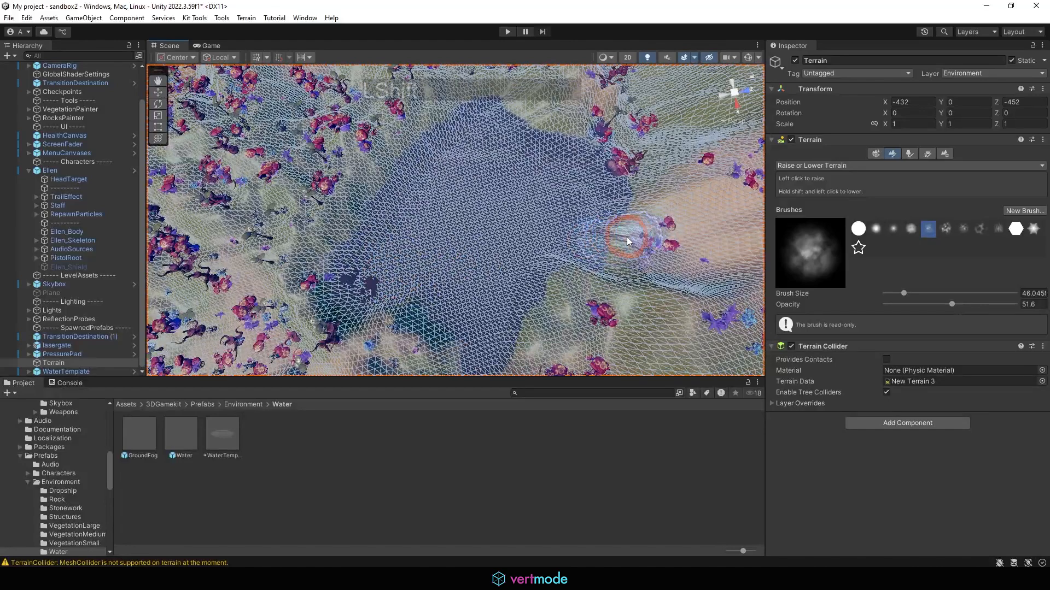
mouse_move(644, 206)
left_mouse_down("alt")
mouse_move(553, 182)
mouse_move(615, 268)
left_mouse_up("alt")
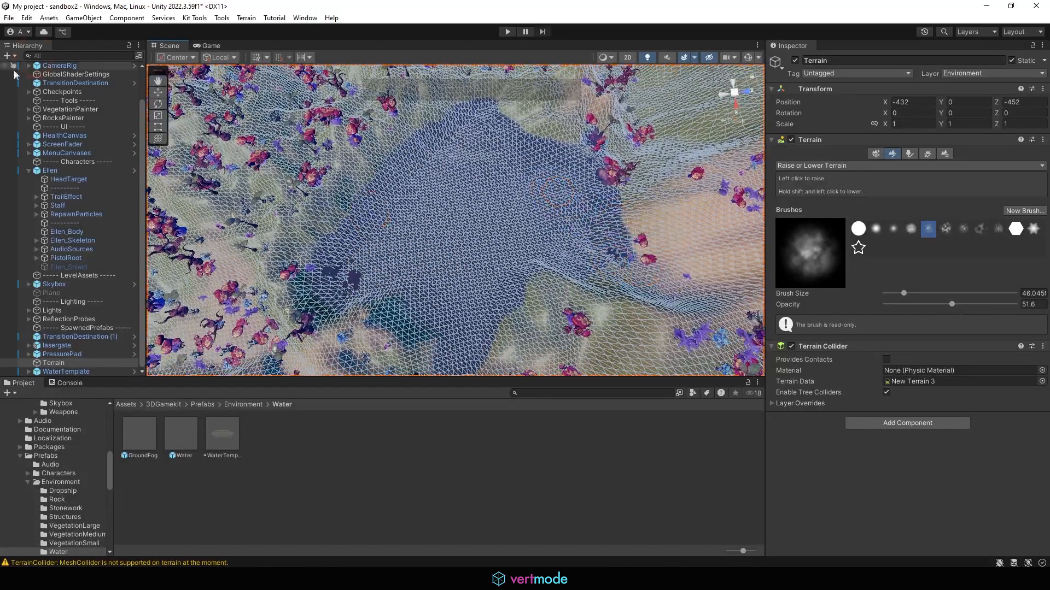
Step: Raise the WaterTemplate disc to a Y position of 20.3 and scale it uniformly to about 0.53
left_click(68, 66)
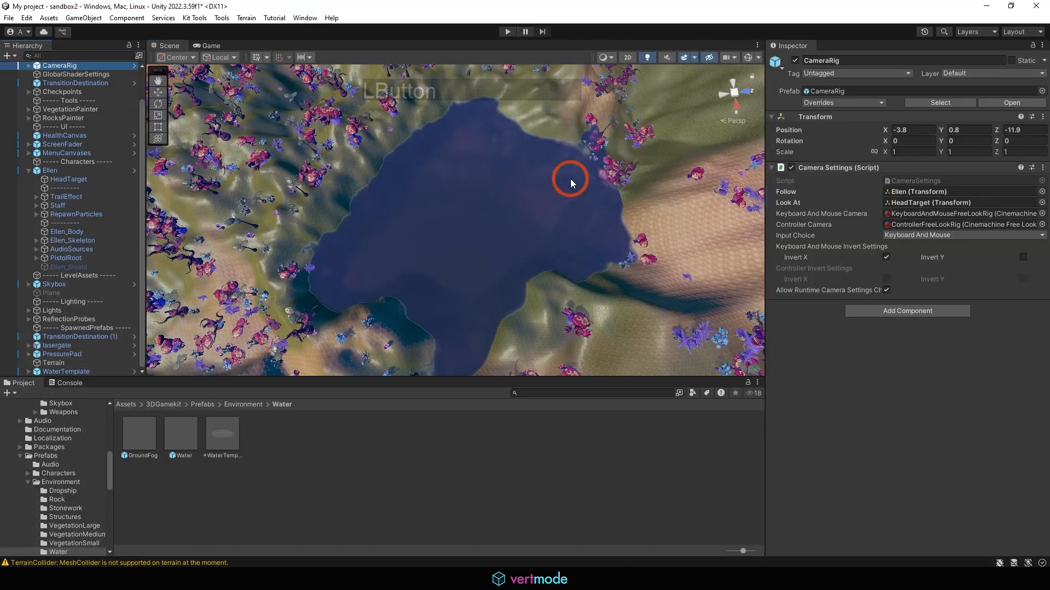
left_click_drag(569, 175, 354, 182, "alt")
middle_click_drag(354, 182, 316, 192, "alt")
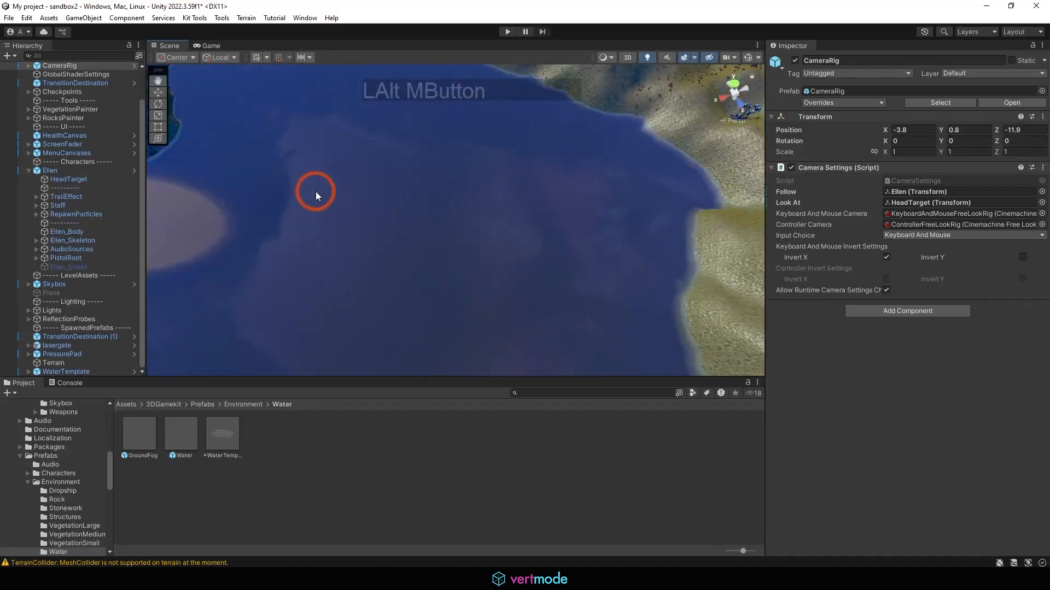
left_click(350, 190)
mouse_move(398, 189)
left_mouse_down("alt")
mouse_move(328, 192)
mouse_move(224, 166)
mouse_move(307, 197)
mouse_move(417, 215)
mouse_move(462, 208)
mouse_move(408, 173)
mouse_move(410, 206)
left_mouse_up("alt")
right_click_drag(410, 206, 401, 275, "alt")
left_click_drag(401, 275, 525, 262, "alt")
middle_click_drag(525, 262, 591, 290, "alt")
right_click_drag(590, 290, 230, 411, "alt")
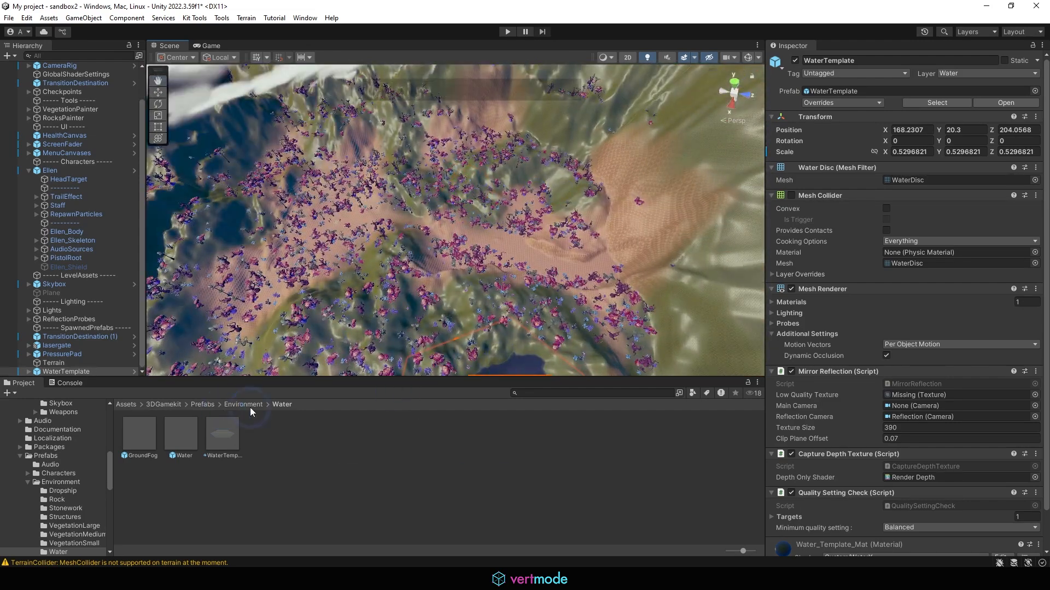
Step: Open the Structures folder of the Environment prefabs
left_click(250, 407)
left_click(268, 437)
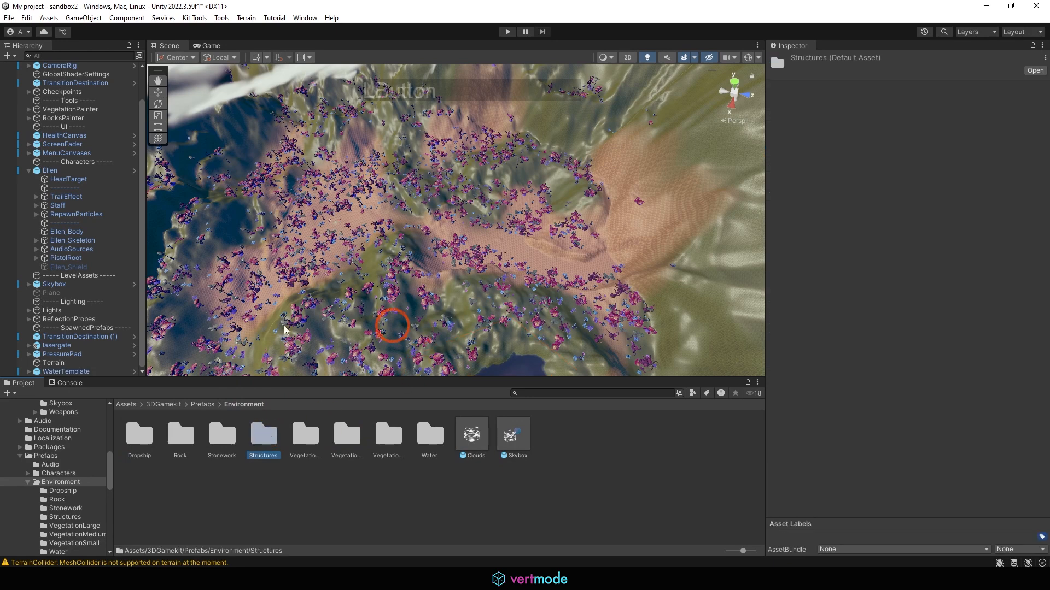
double_click(263, 440)
double_click(267, 434)
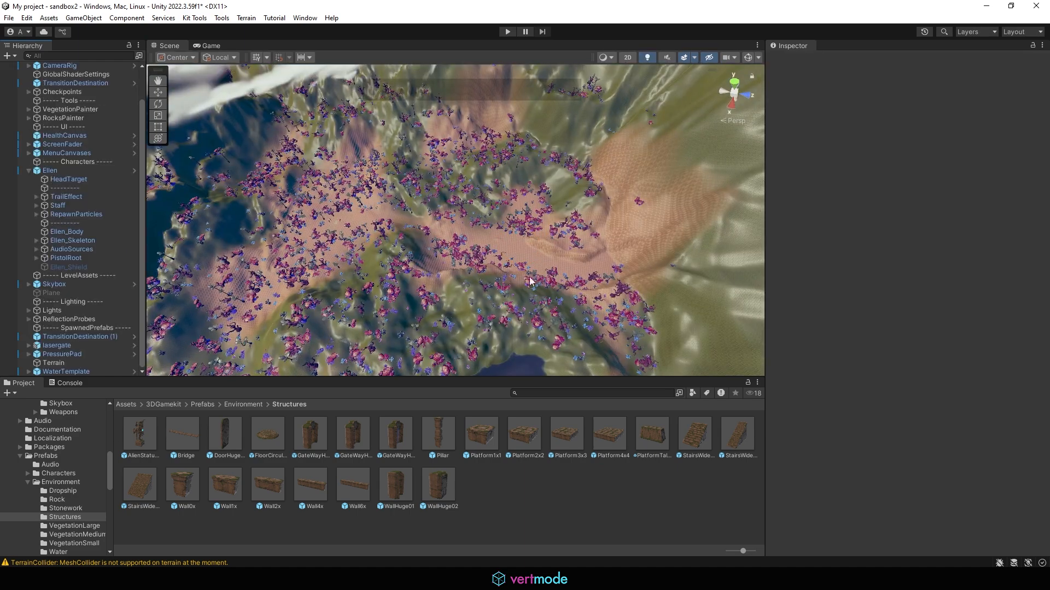
Step: Place three Pillar prefabs on the hill near the lake, one at its summit and one on each side of its slope
right_click_drag(510, 255, 563, 300, "alt")
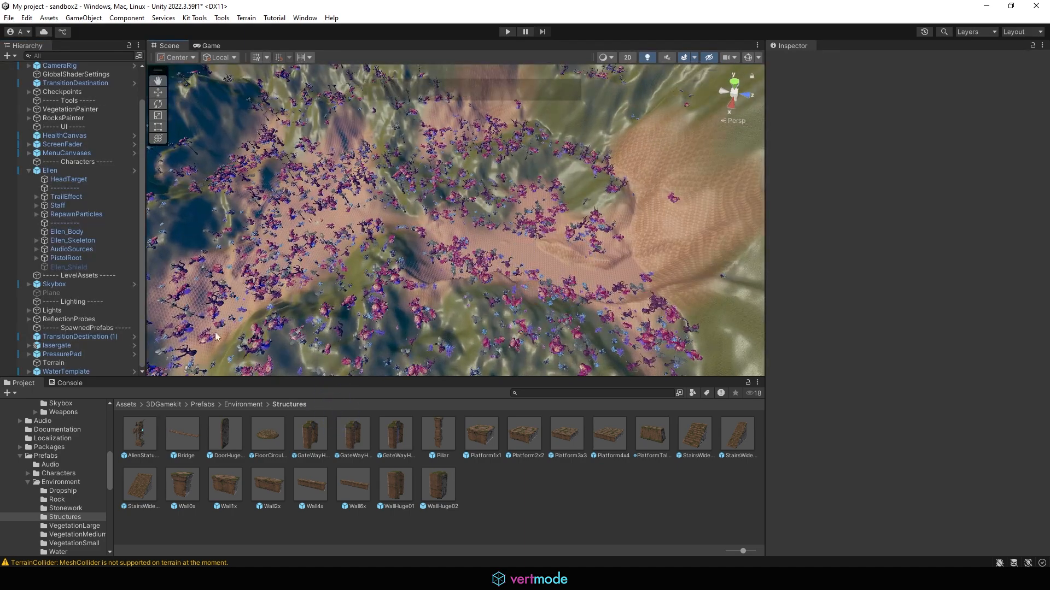
left_click_drag(296, 246, 332, 299, "alt")
right_click_drag(332, 299, 494, 254, "alt")
left_click_drag(494, 253, 585, 259, "alt")
middle_click_drag(585, 260, 471, 270, "alt")
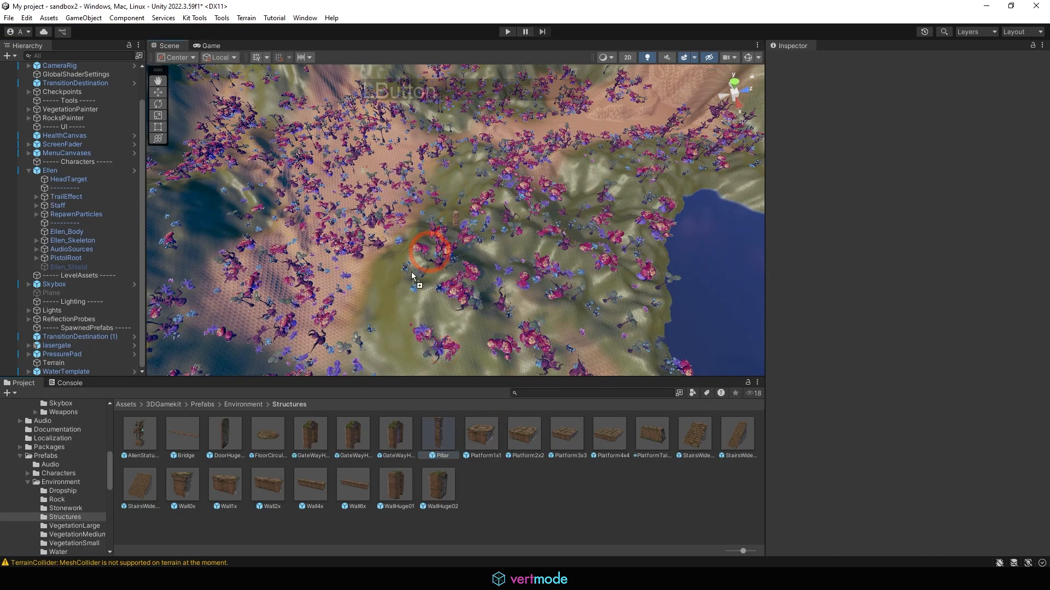
left_click_drag(409, 296, 424, 299)
right_click_drag(424, 300, 321, 313, "alt")
left_click_drag(320, 313, 326, 355, "alt")
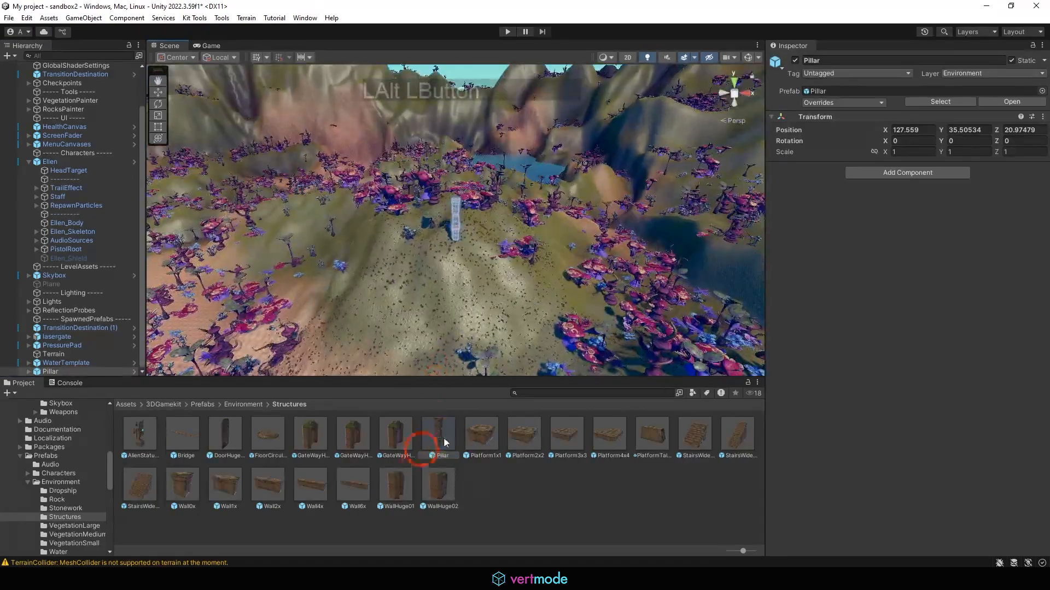
left_click_drag(442, 434, 370, 288)
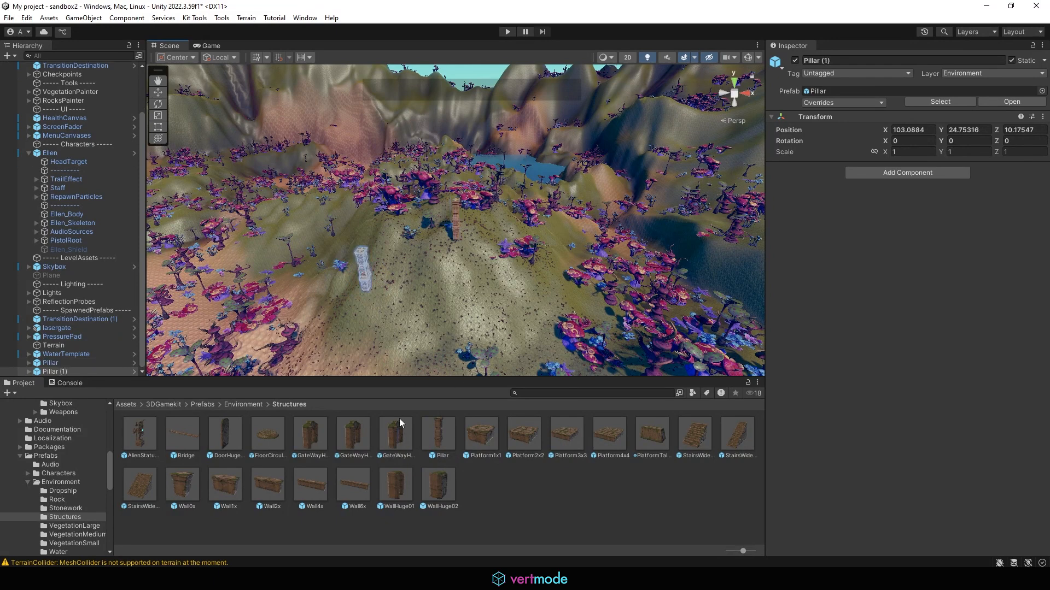
left_click_drag(533, 306, 544, 307)
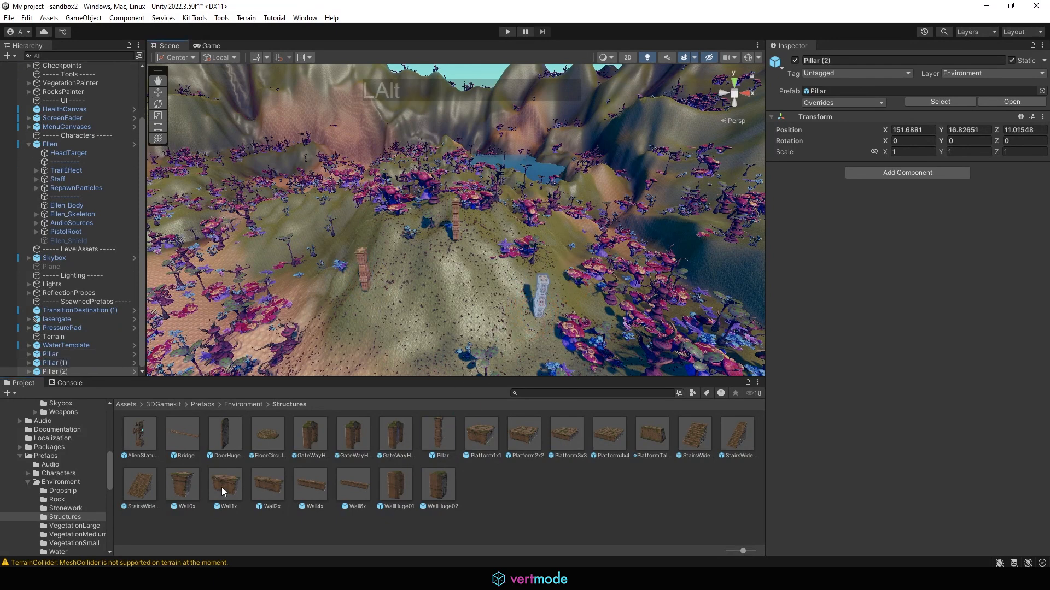
Step: Place the StairsWide2x2 prefab on the hillside, rotate it about 90 degrees around Y, and sink it to a Y position of 15.9
left_click_drag(142, 484, 437, 337)
key("e")
left_click_drag(245, 348, 254, 346)
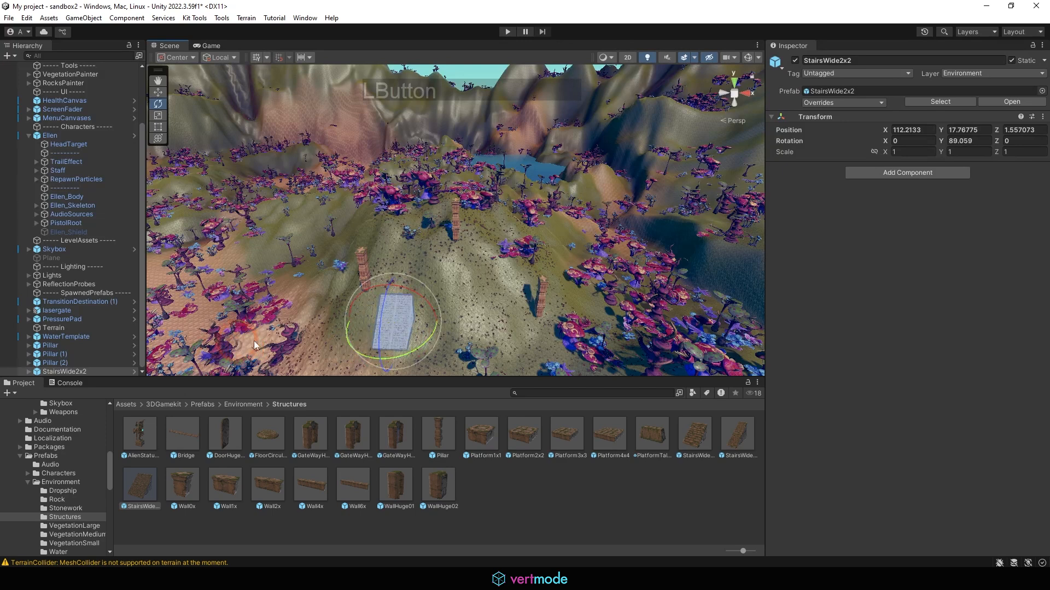
left_click_drag(429, 312, 395, 261, "alt")
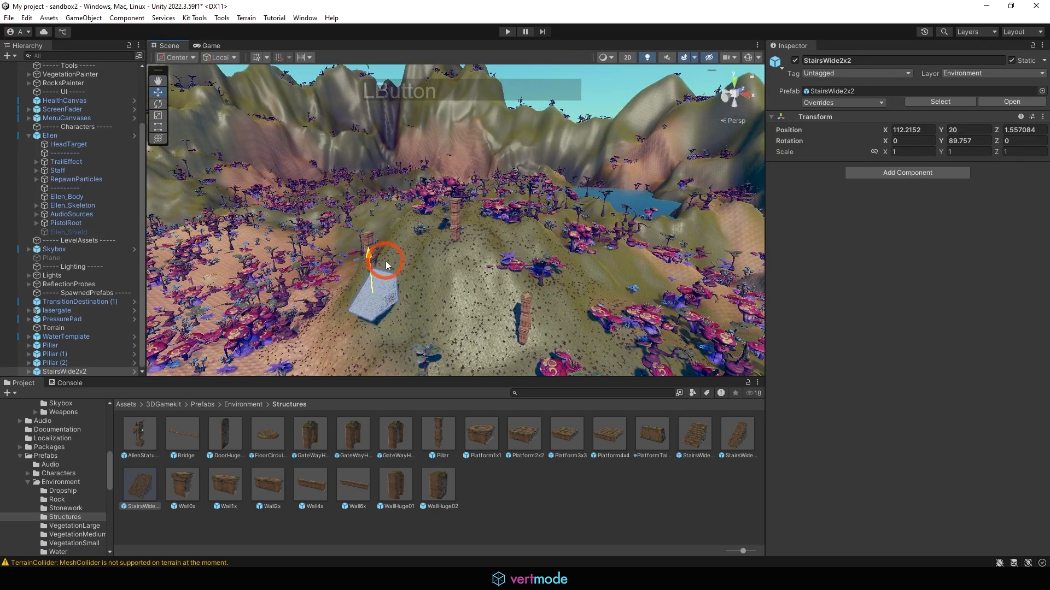
left_click_drag(359, 303, 373, 299)
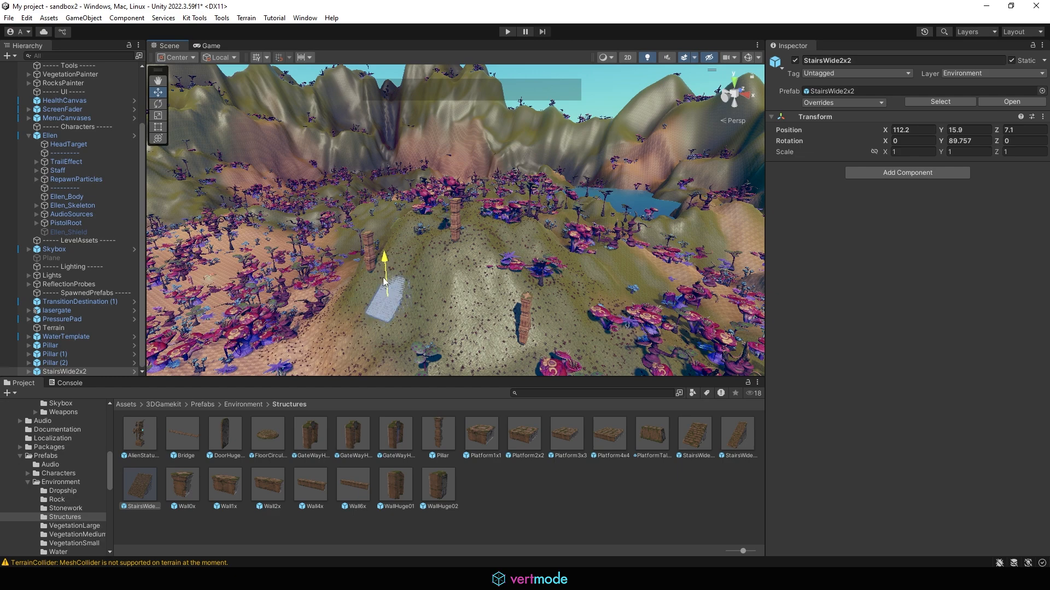
Step: Examine how the pillars and stairs sit on the hill from close up and from a distance
left_click(310, 288)
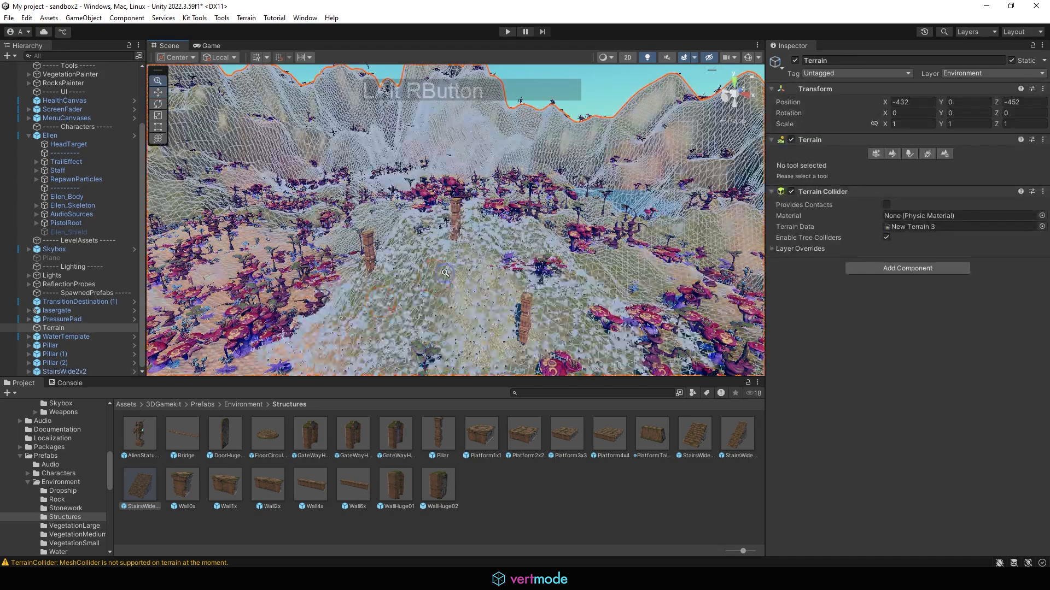
right_click_drag(545, 196, 595, 212, "alt")
middle_click_drag(596, 212, 604, 219, "alt")
right_click_drag(604, 219, 618, 232, "alt")
left_click_drag(617, 232, 608, 197, "alt")
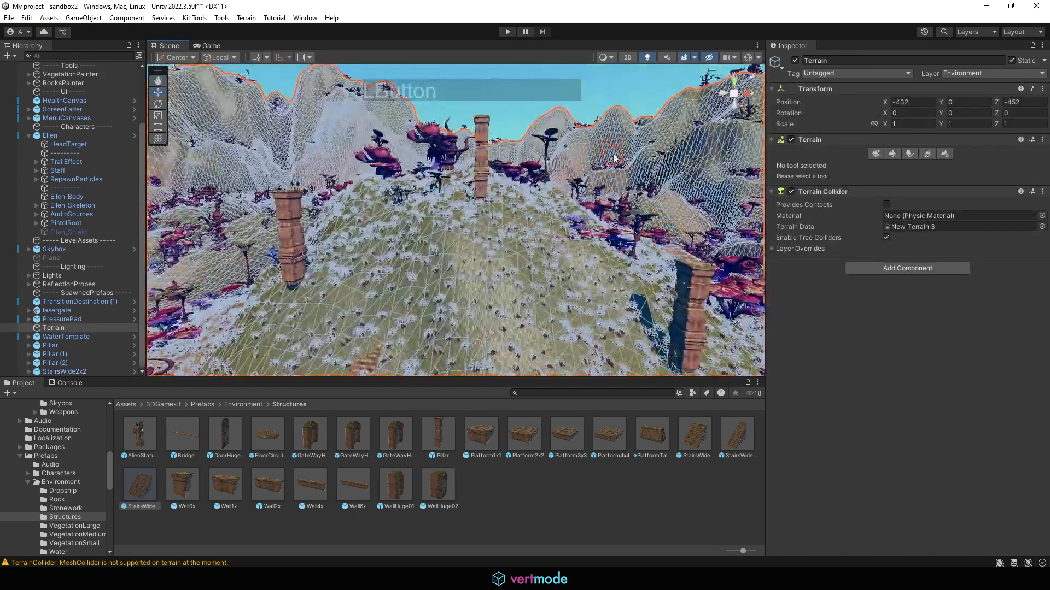
middle_click_drag(505, 222, 523, 167, "alt")
right_click_drag(523, 167, 487, 175, "alt")
left_click_drag(516, 208, 543, 263, "alt")
right_click_drag(542, 263, 545, 248, "alt")
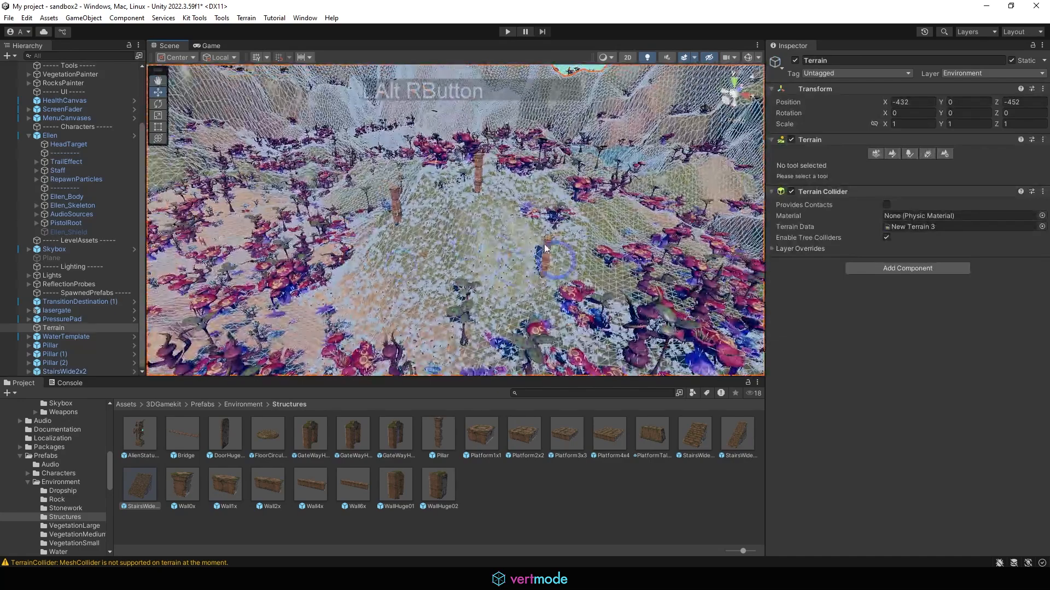
Step: Place the AlienStatue01 prefab on the hilltop beside the summit pillar
left_click_drag(451, 371, 197, 453, "alt")
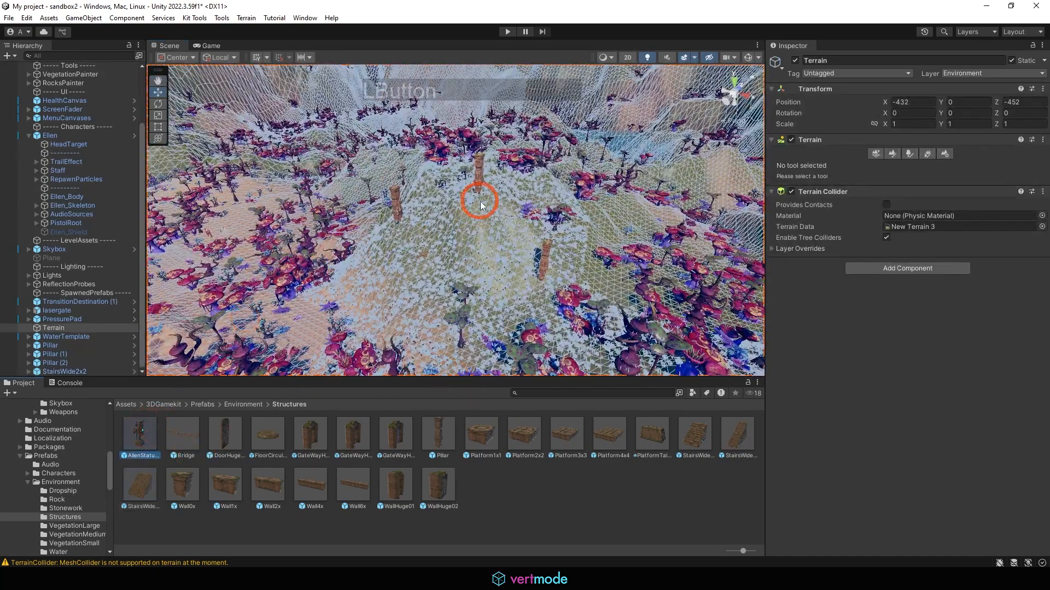
left_click(501, 197)
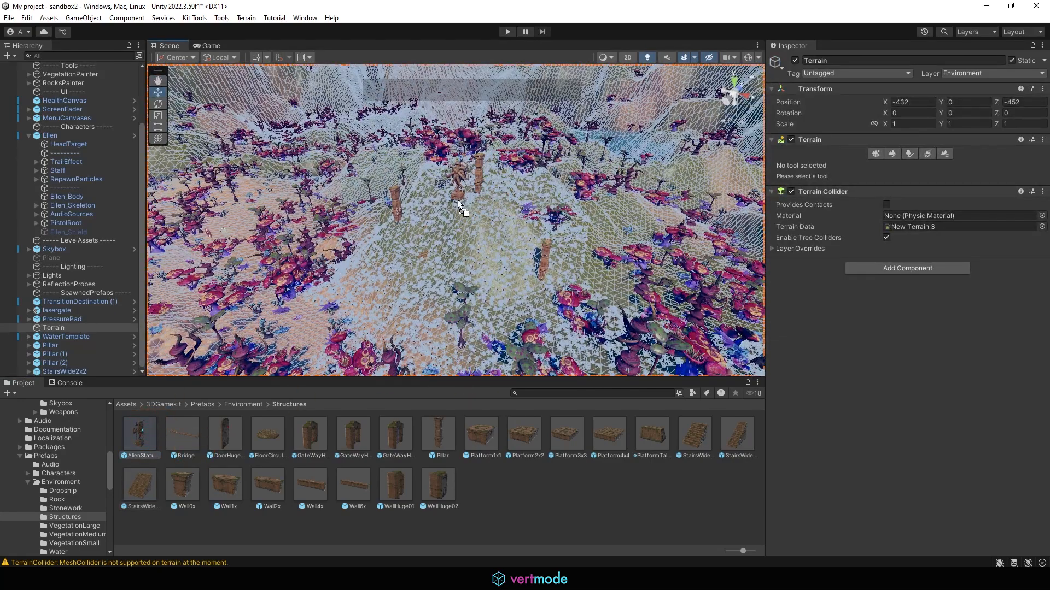
key("f")
left_click_drag(471, 224, 371, 211, "alt")
Step: Examine the alien statue and pillars on the hilltop from several angles, up close and across the valley
left_click(444, 143)
left_click_drag(444, 145, 289, 201, "alt")
left_click(434, 208)
left_click_drag(473, 241, 244, 222)
left_click(550, 203)
left_click_drag(550, 205, 512, 208, "alt")
left_click(553, 83)
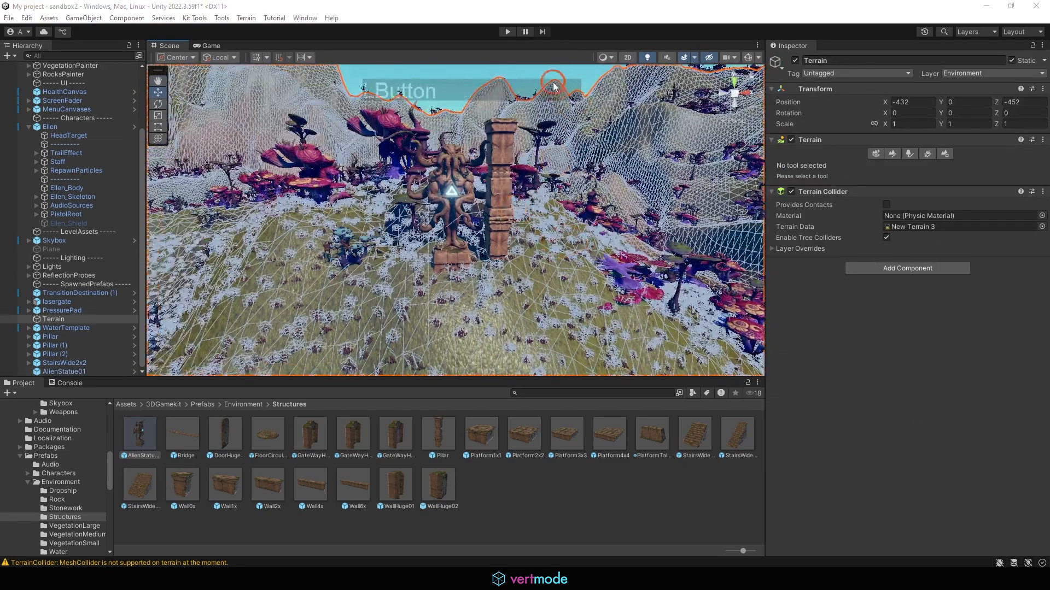
right_click_drag(523, 211, 441, 125, "alt")
left_click(526, 206)
middle_click_drag(455, 224, 456, 248, "alt")
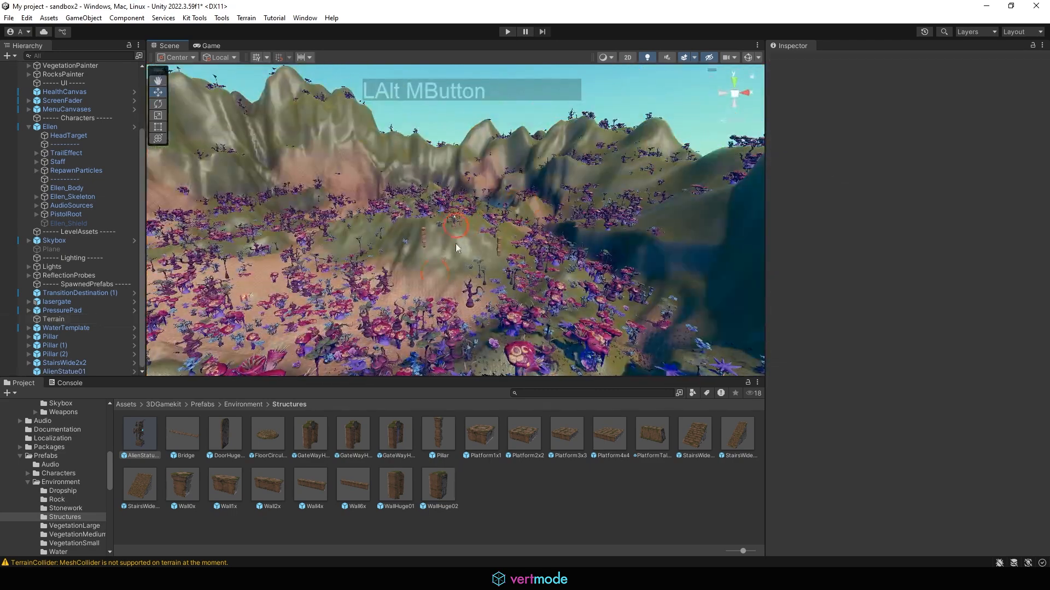
Step: Look through the Stonework folder of the Environment prefabs
left_click(244, 404)
left_click(429, 312)
double_click(218, 436)
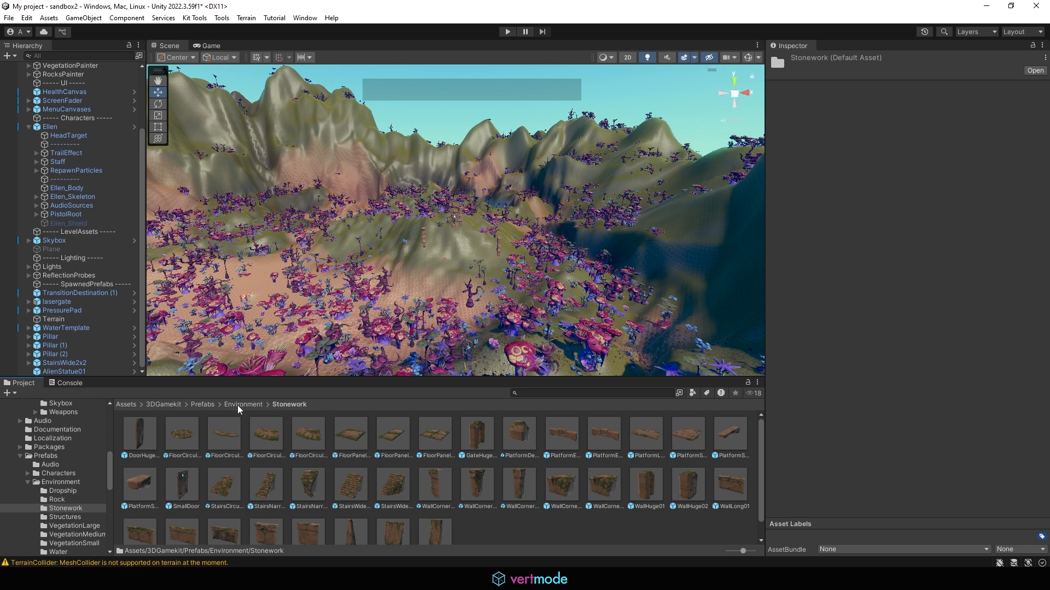
Step: Open the Environment prefabs' Rock folder and place the RockChunk01 prefab near the foot of the distant mountains
left_click(204, 405)
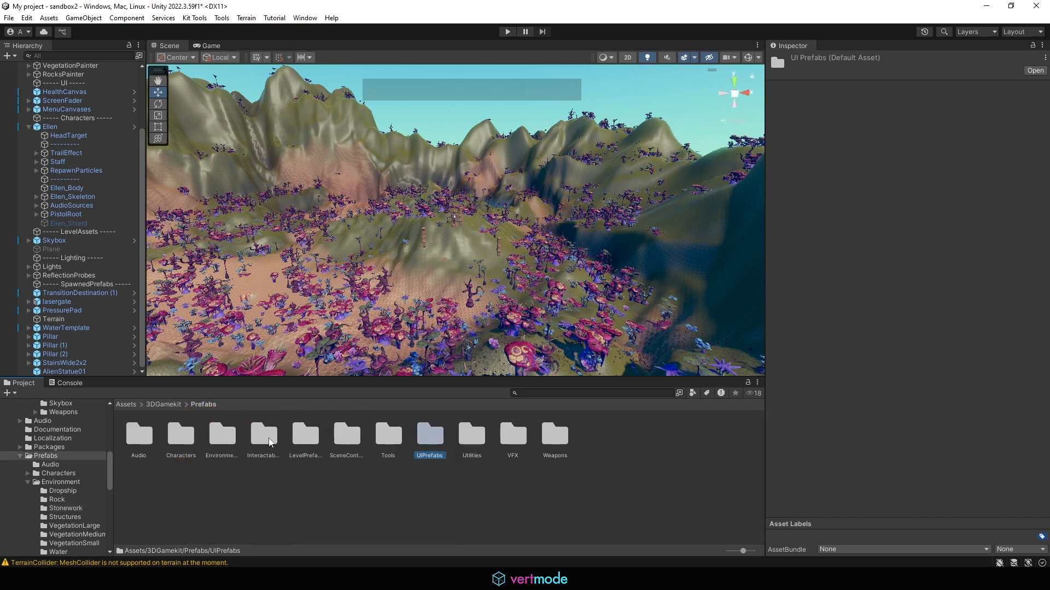
double_click(224, 434)
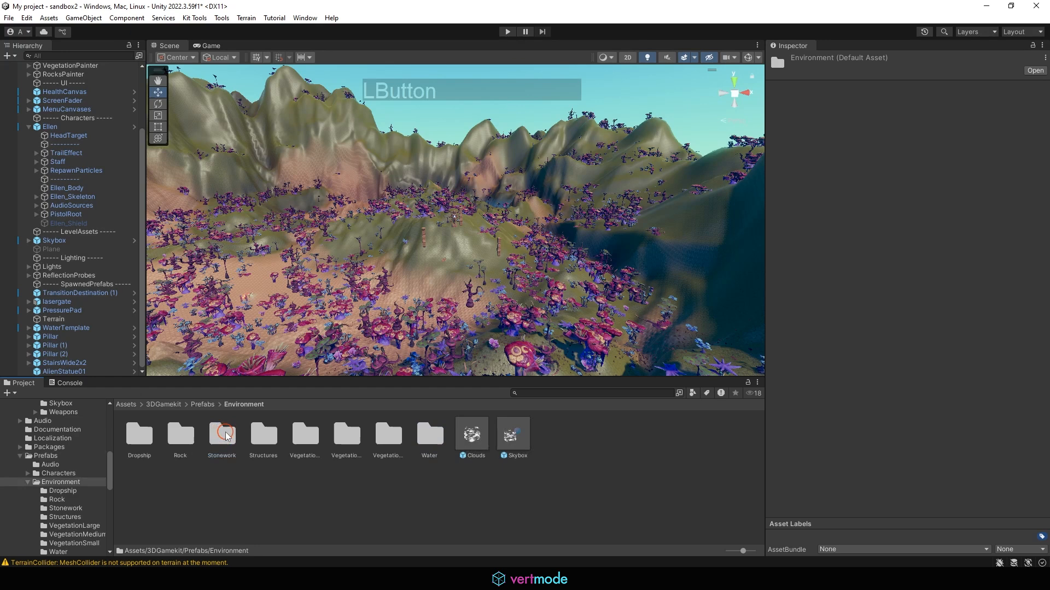
double_click(180, 437)
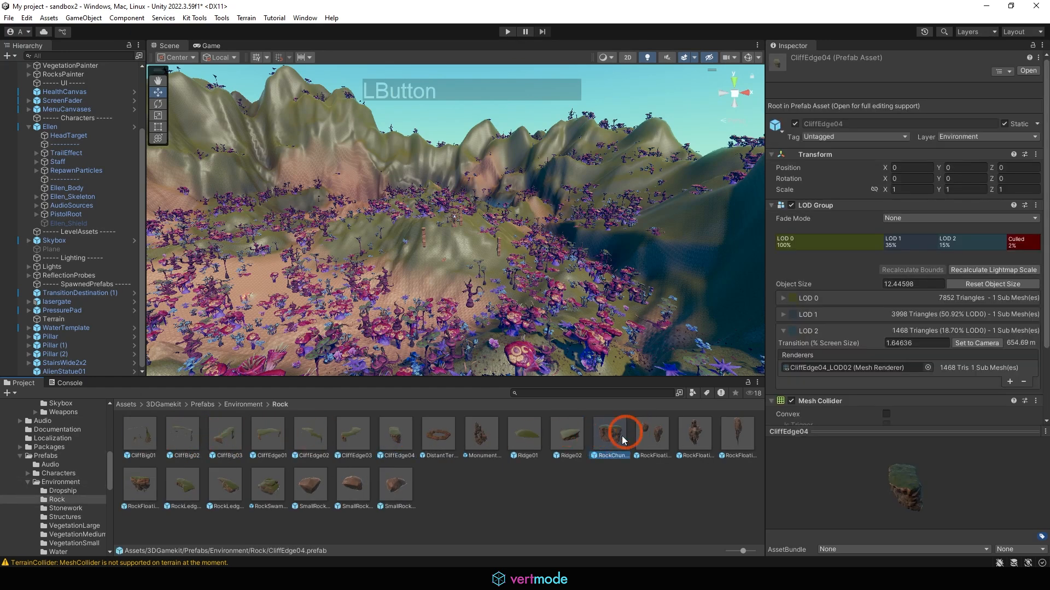
left_click_drag(622, 435, 230, 192)
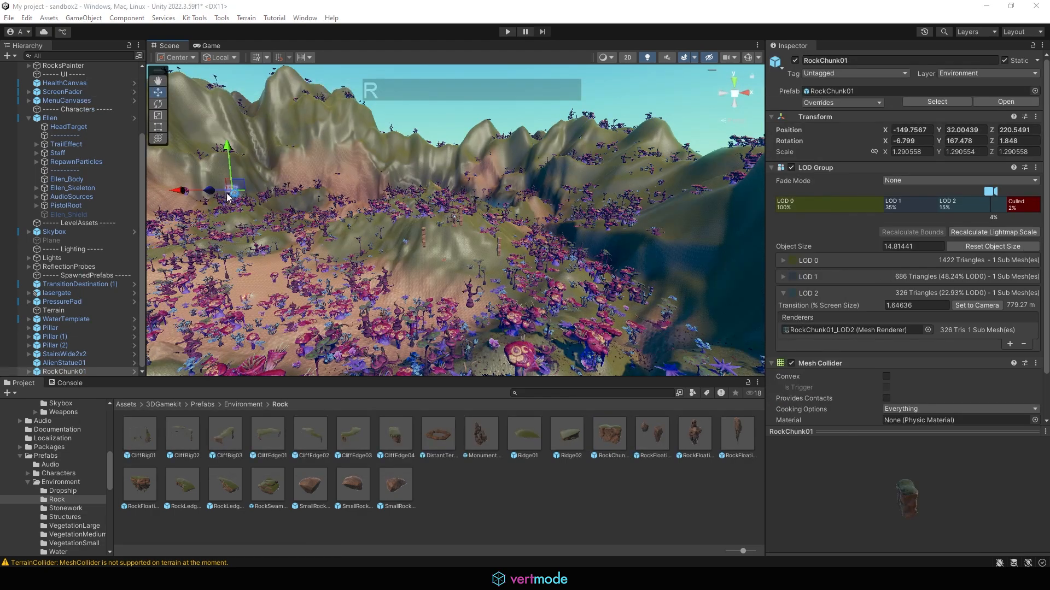
Step: Try enlarging the rock chunk to a scale of about 27.45 and sinking it into the foot of the mountains
middle_click_drag(287, 199, 307, 245)
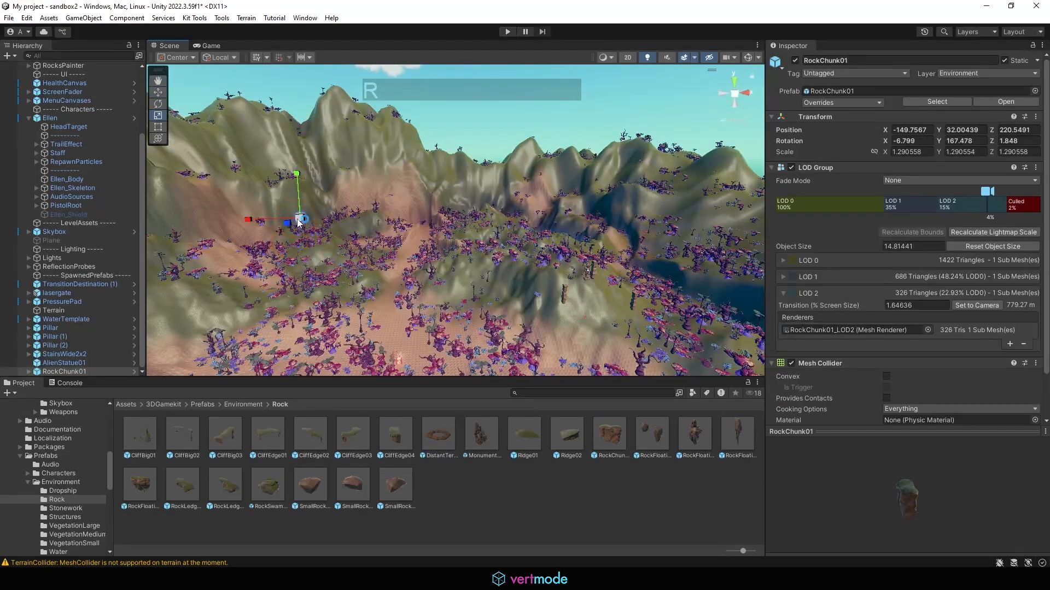
left_click_drag(299, 219, 835, 121)
left_click_drag(399, 203, 435, 213, "alt")
key("w")
key("e")
key("w")
left_click_drag(460, 178, 457, 158)
Step: Turn the giant rock to about 195° around the Y axis and shift it slightly along the valley
key("e")
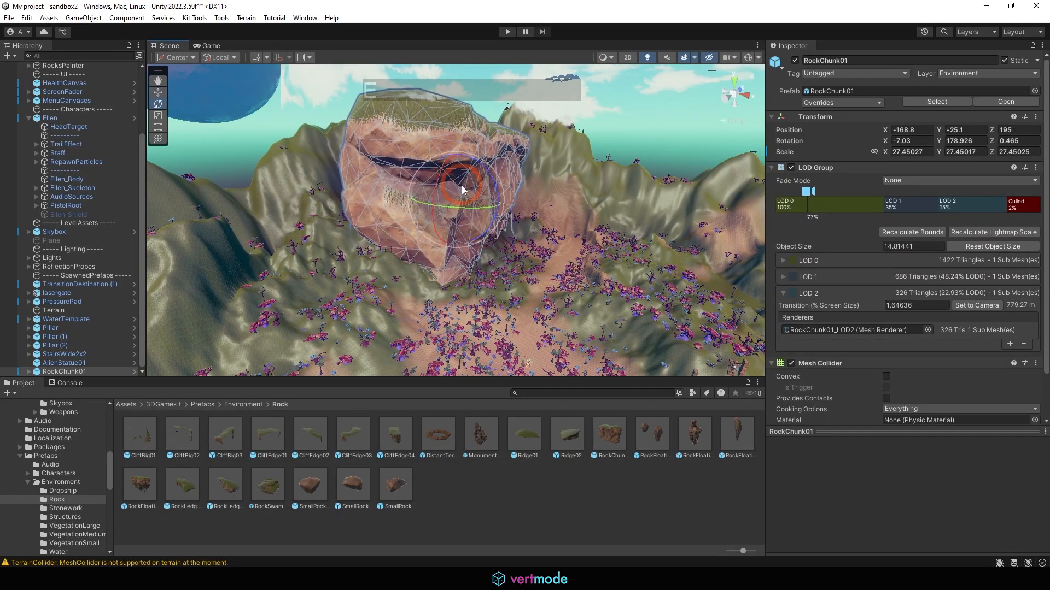
left_click_drag(461, 208, 428, 199)
key("w")
left_click_drag(427, 199, 396, 189, "alt")
left_click(307, 145)
Step: Examine the giant rock from ground level and from farther away with nothing selected
right_click_drag(396, 189, 432, 200, "alt")
middle_click_drag(432, 199, 429, 206, "alt")
right_click_drag(427, 205, 499, 206, "alt")
left_click_drag(499, 206, 475, 221, "alt")
left_click(548, 265)
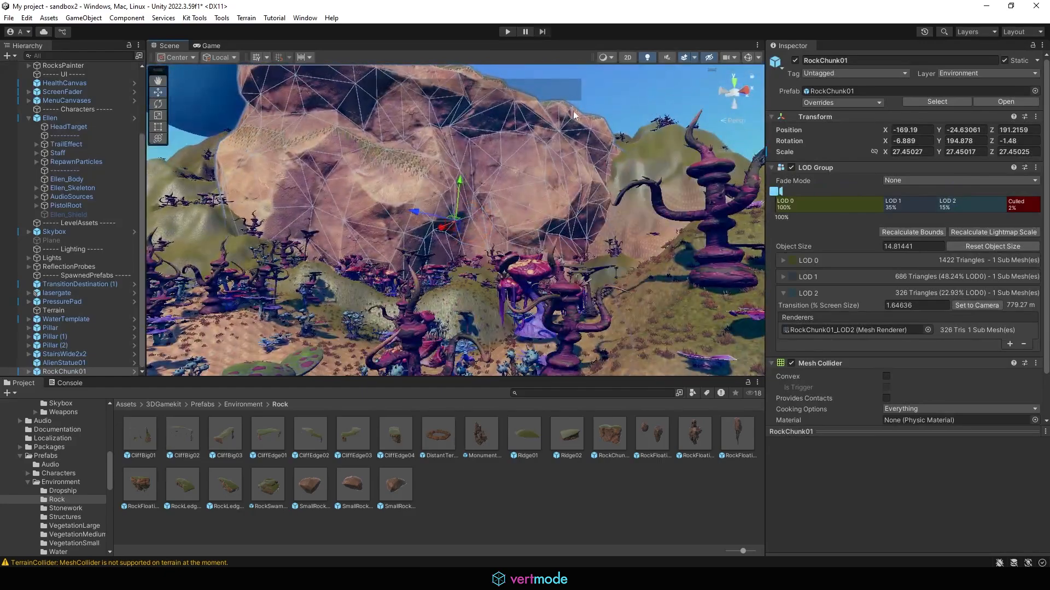
left_click(593, 104)
left_click_drag(593, 104, 609, 133, "alt")
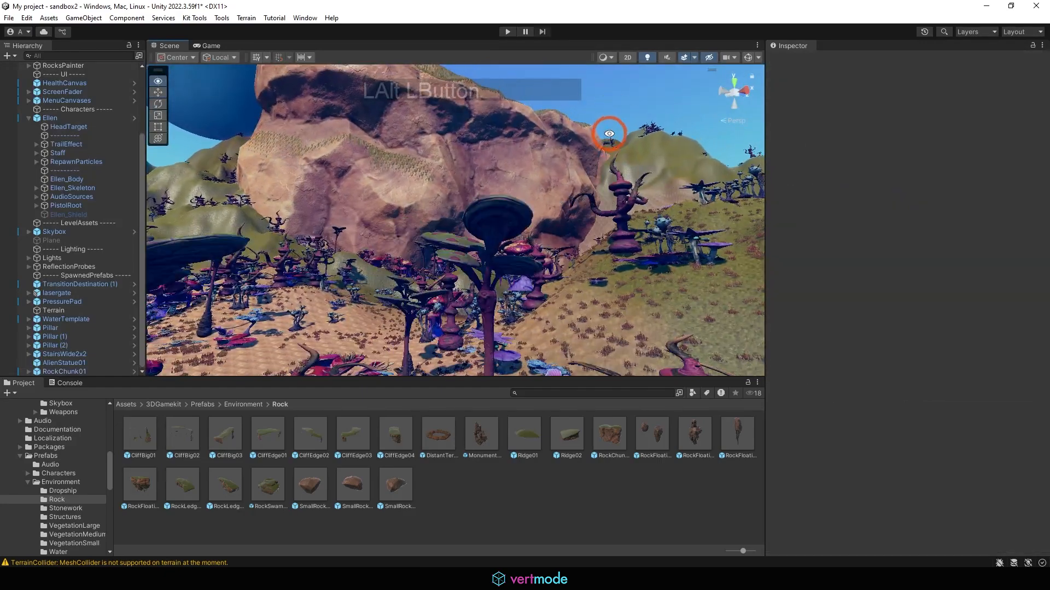
right_click_drag(609, 133, 546, 159, "alt")
left_click_drag(545, 159, 514, 222, "alt")
Step: Undo the enlargement, moves and rotations of the rock chunk
key("z")
key("ctrl+z")
key("ctrl+z")
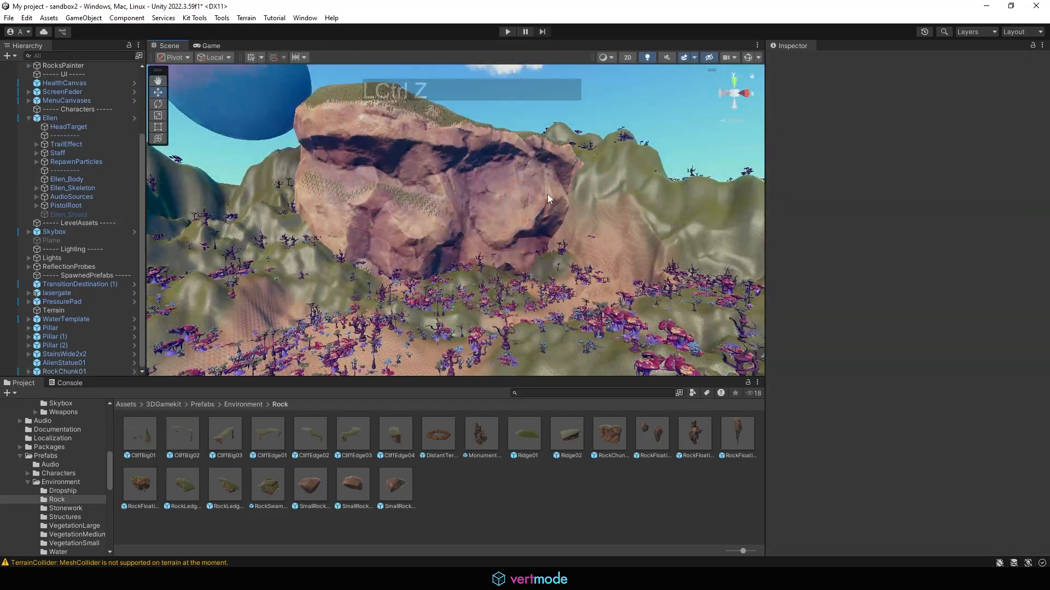
key("ctrl+z")
key("ctrl+z")
key("ctrl+z")
key("ctrl+z")
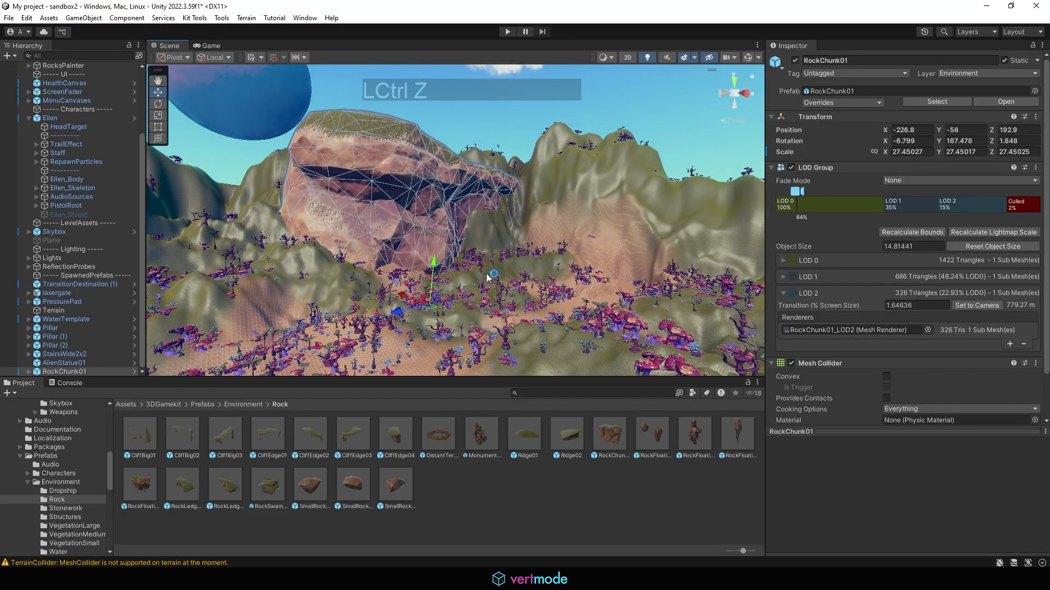
key("ctrl+z")
left_click_drag(488, 304, 494, 368, "alt")
key("ctrl+z")
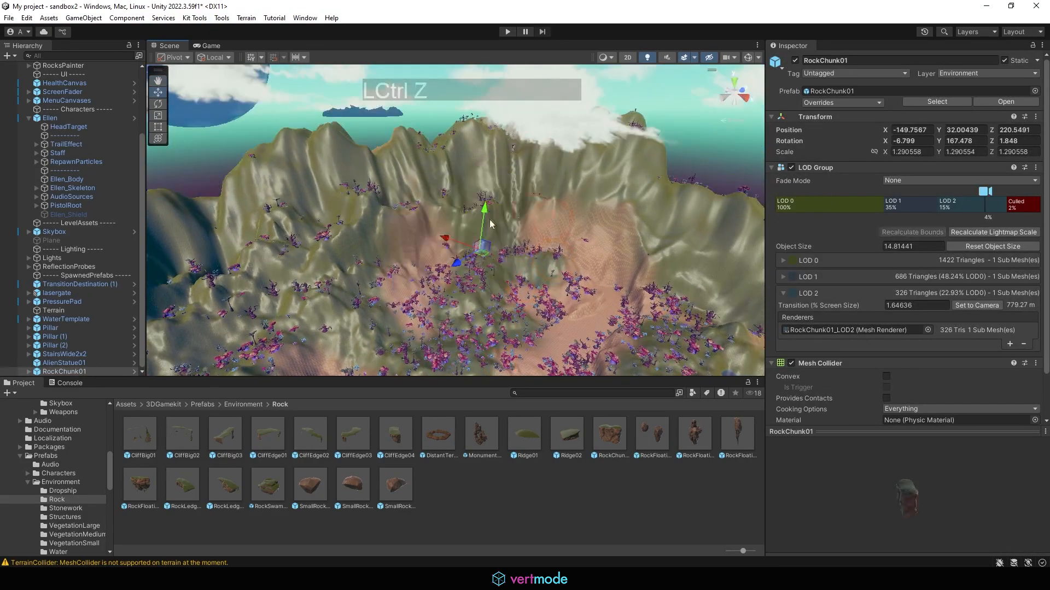
Step: Try the rock chunk at a scale of about 10.23, positioned along the mountain slope
middle_click_drag(508, 285, 523, 202, "alt")
mouse_move(488, 224)
left_mouse_down()
mouse_move(507, 240)
mouse_move(434, 222)
mouse_move(434, 208)
mouse_move(447, 246)
mouse_move(398, 254)
left_mouse_up()
left_click_drag(399, 254, 244, 265, "alt")
Step: Duplicate the rock chunk, place the copy next to it and turn the copy to about 182.6° around Y
key("ctrl+d")
key("e")
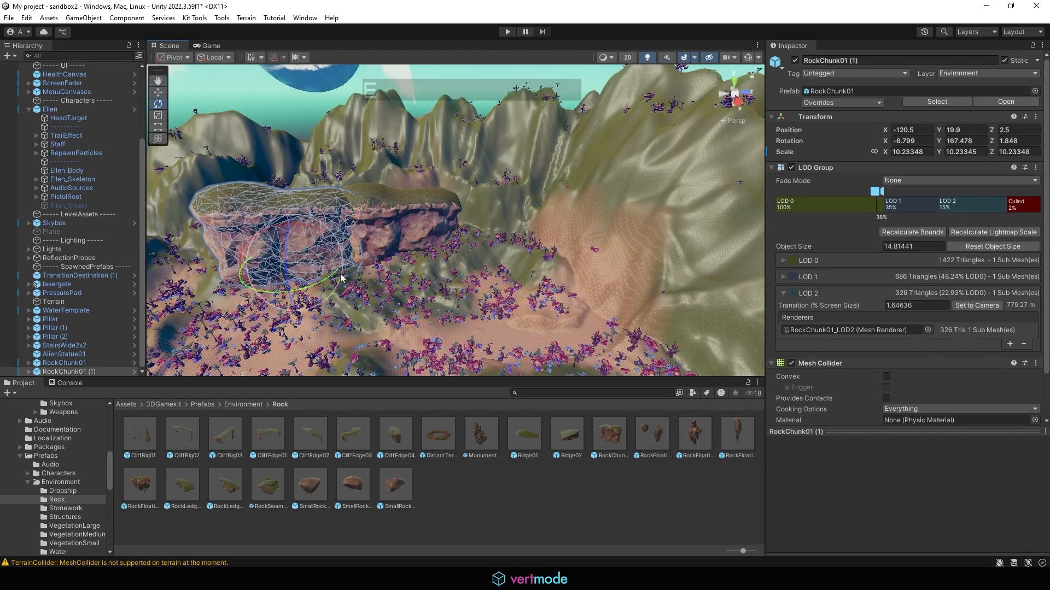
left_click_drag(323, 282, 293, 263)
key("r")
middle_click_drag(308, 260, 473, 204, "alt")
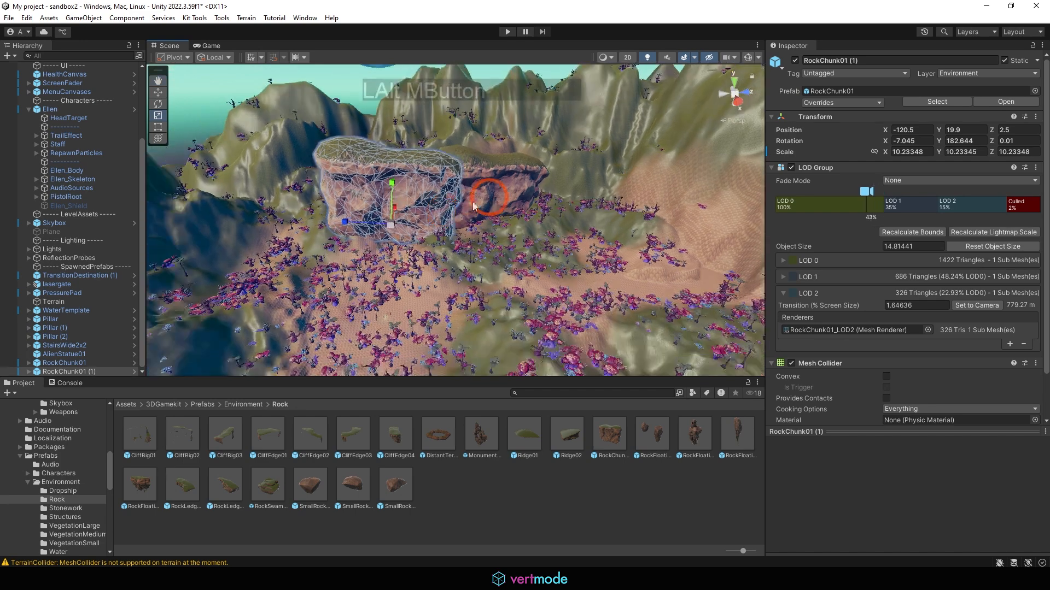
Step: Duplicate the rock copy and shift the new one outward to extend the rock wall
left_click_drag(473, 204, 376, 238, "alt")
middle_click_drag(376, 206, 375, 221, "alt")
key("w")
key("ctrl+d")
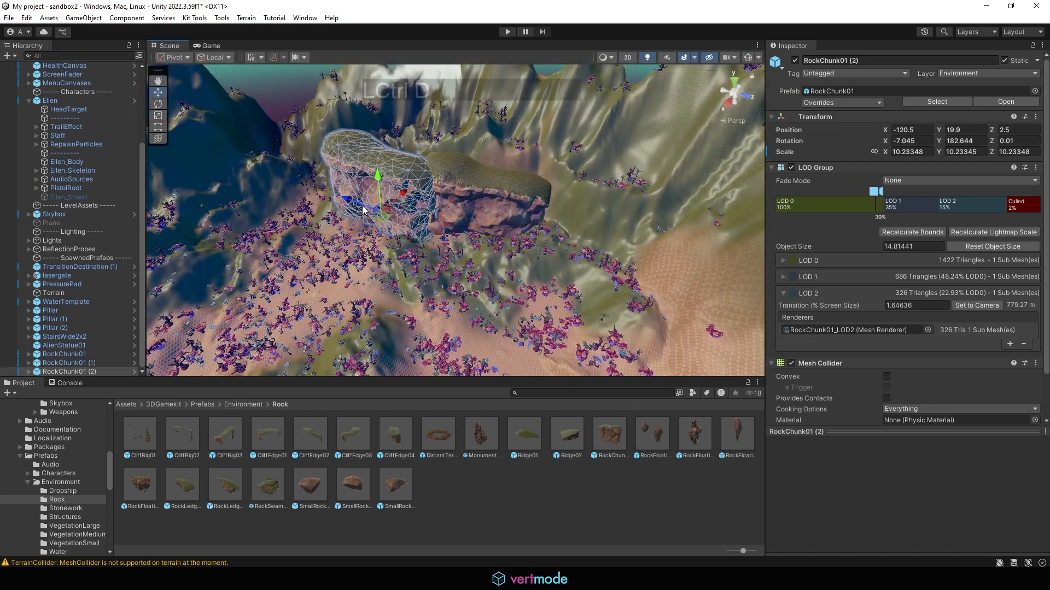
mouse_move(363, 209)
left_mouse_down()
mouse_move(328, 207)
mouse_move(351, 211)
left_mouse_up()
Step: Undo both duplicates and the first rock chunk's scaling and repositioning
key("e")
key("ctrl+z")
key("ctrl+z")
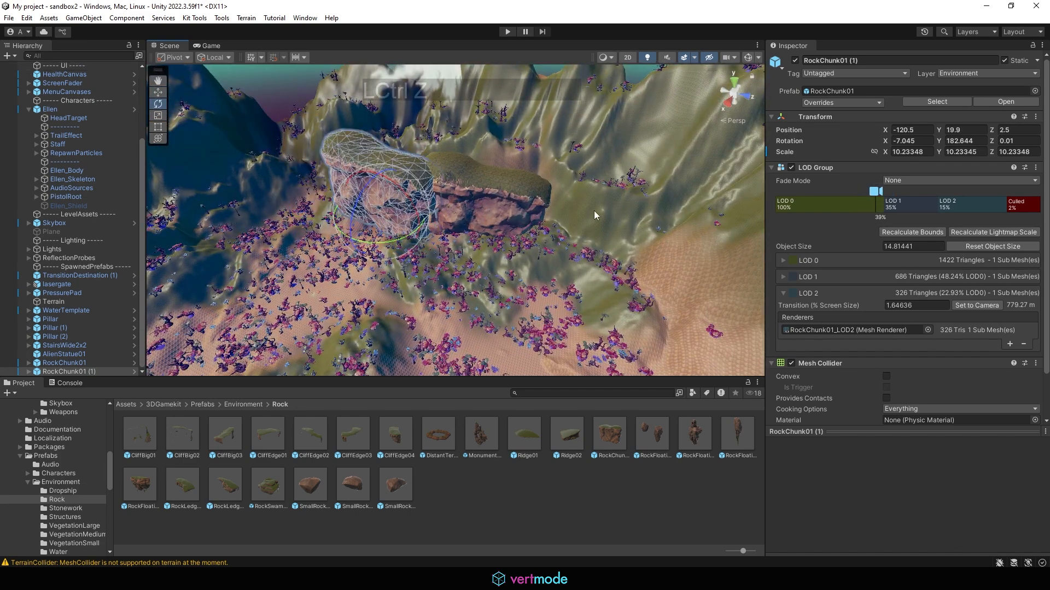
key("ctrl+z")
middle_click_drag(539, 223, 543, 213)
key("ctrl+z")
key("ctrl+z")
key("ctrl+z")
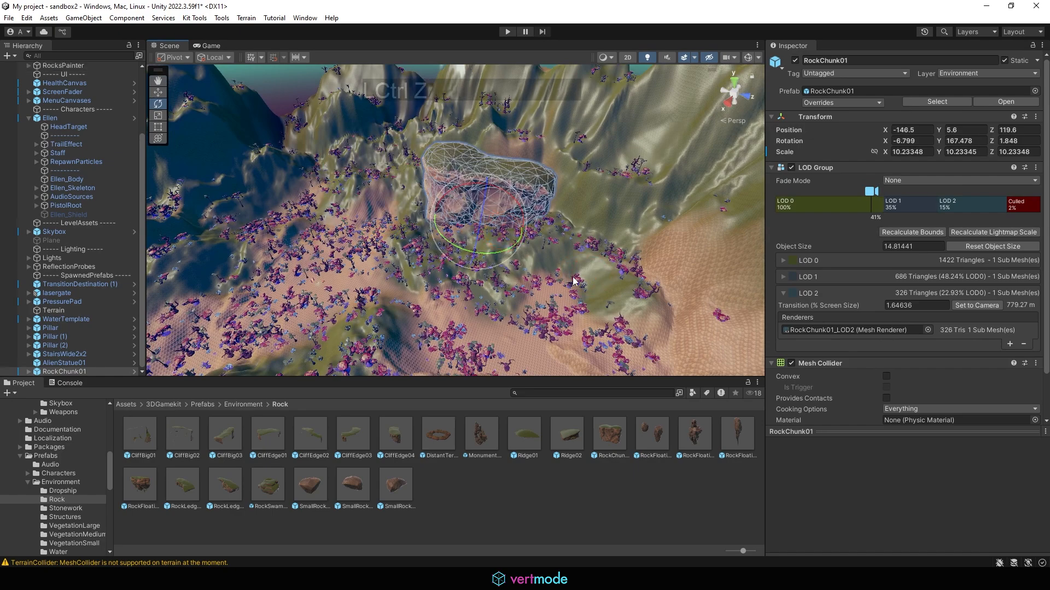
key("ctrl+z")
key("ctrl+z")
key("ctrl+z")
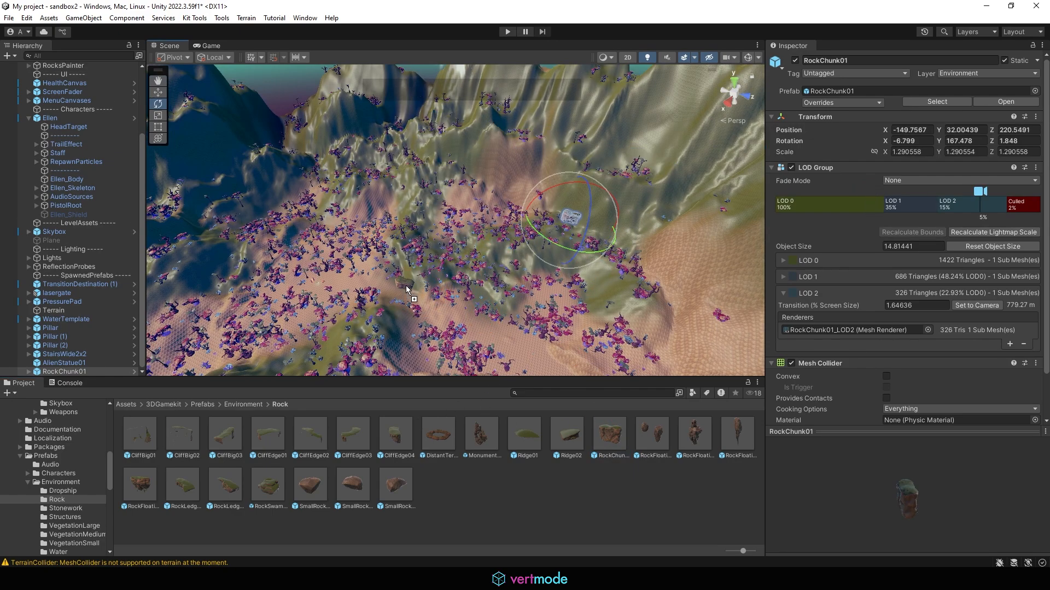
Step: Place a second RockChunk01 prefab in the vegetated valley and frame it up close
left_click_drag(406, 286, 635, 202)
key("f")
right_click_drag(635, 203, 453, 264, "alt")
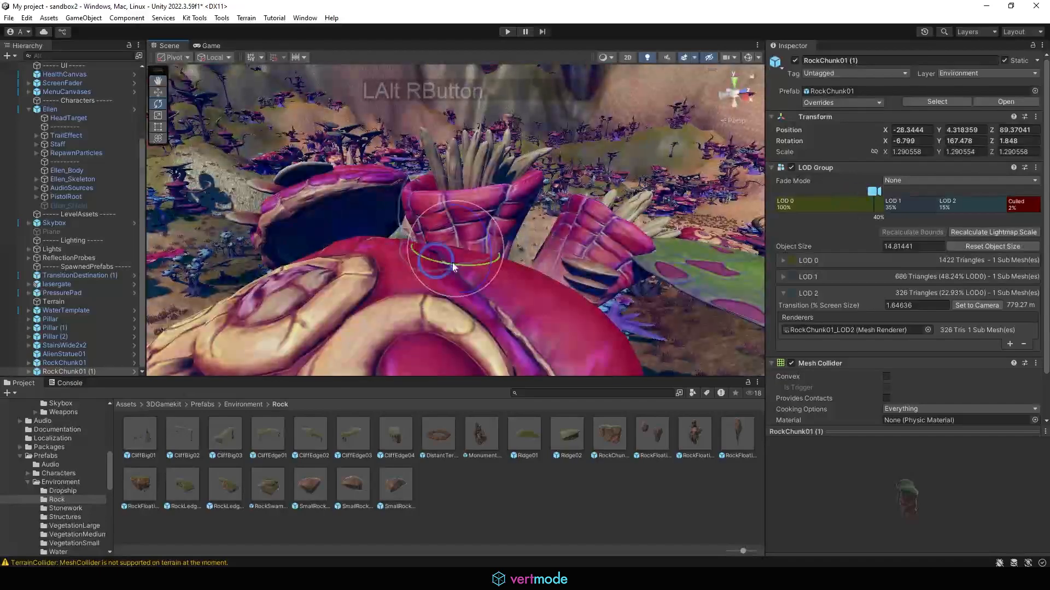
Step: Scale the second rock chunk to about 1.84, turn it to about 202° around Y and set it beside the path
left_click_drag(452, 264, 498, 245, "alt")
key("r")
left_click(465, 242)
key("e")
left_click_drag(580, 243, 815, 262, "alt")
key("w")
left_click_drag(532, 217, 582, 281, "alt")
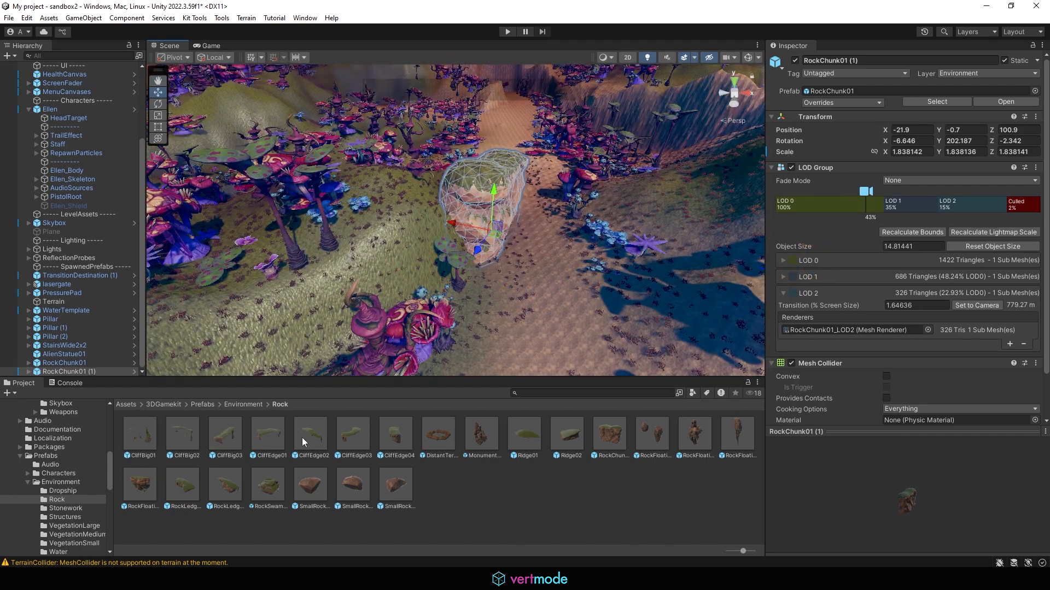
Step: Replace the second rock chunk with the CliffEdge03 prefab beside the valley path, turned to about -53° around Y
key("Delete")
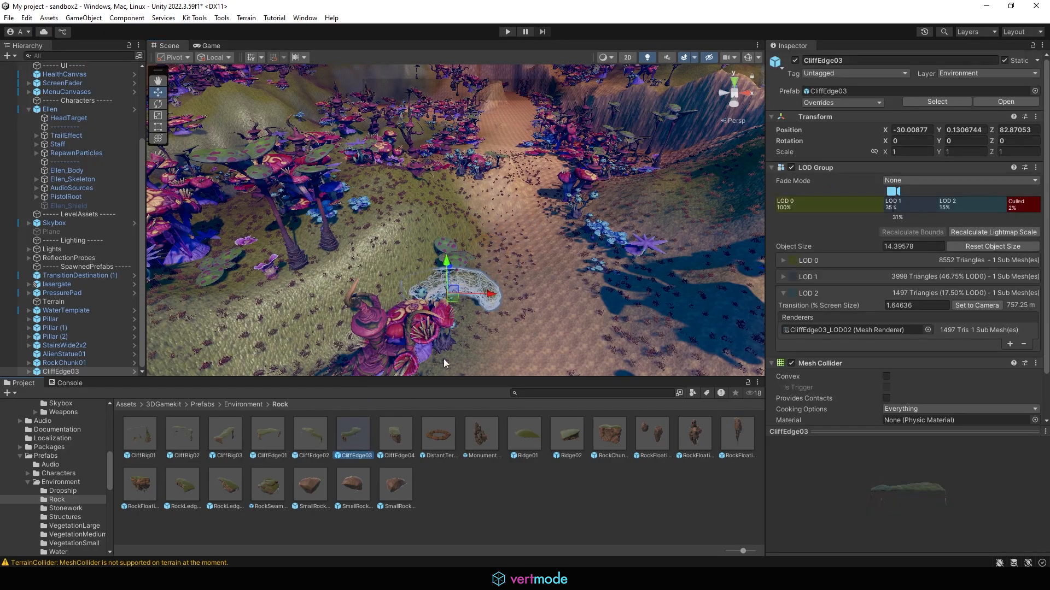
left_click_drag(489, 311, 342, 294, "alt")
key("e")
left_click_drag(400, 334, 481, 301)
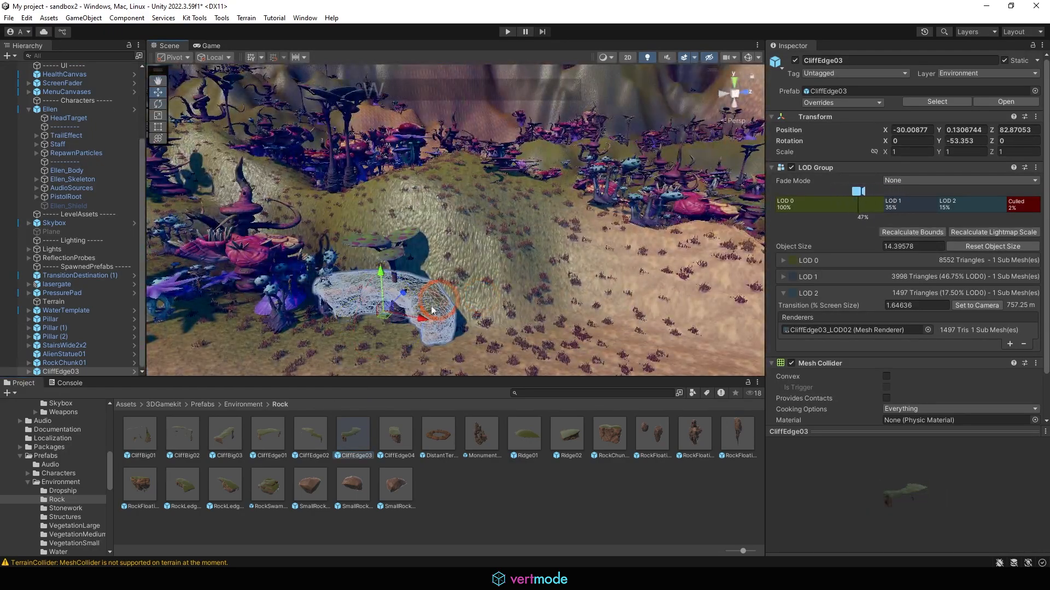
Step: Move the cliff edge along the hillside and scale it uniformly to about 2.03
left_click_drag(419, 319, 524, 332)
left_click_drag(519, 331, 405, 371, "alt")
key("r")
left_click_drag(489, 306, 569, 268)
right_click_drag(569, 268, 492, 262, "alt")
Step: Fit the cliff edge against the base of the hill at the path, turned to about -66.7° around Y
key("w")
left_click_drag(492, 239, 619, 277)
left_click_drag(544, 283, 569, 290)
key("w")
left_click_drag(636, 208, 455, 268, "alt")
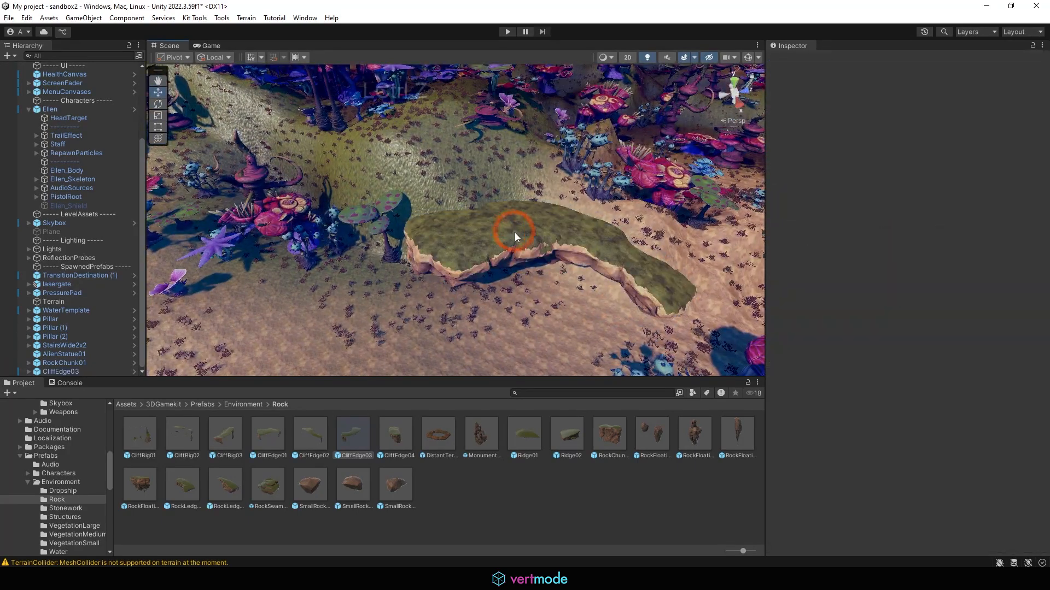
left_click_drag(514, 231, 514, 204, "alt")
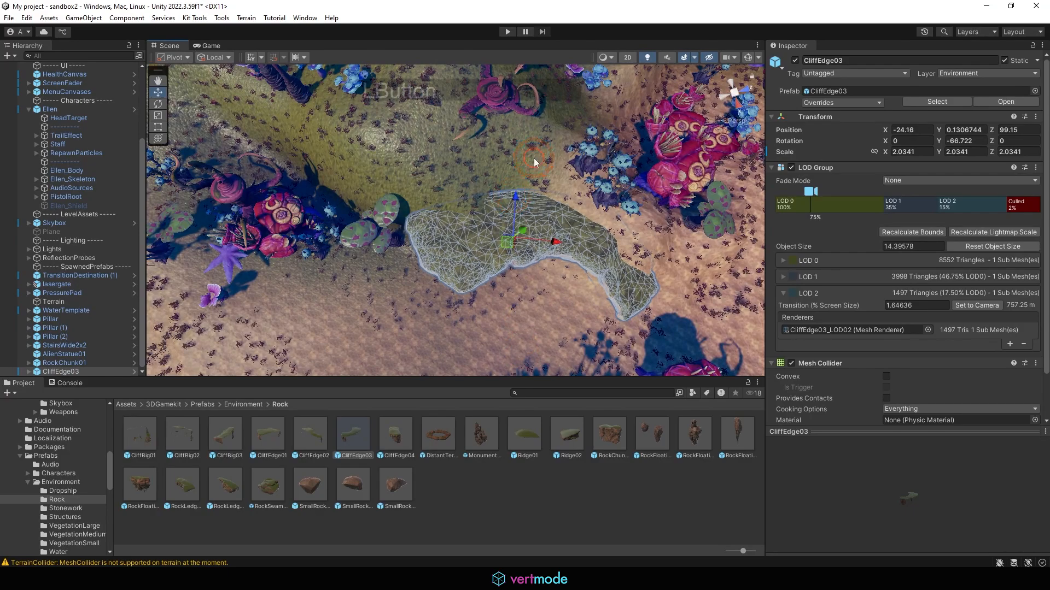
left_click(509, 311)
left_click_drag(542, 290, 567, 101, "alt")
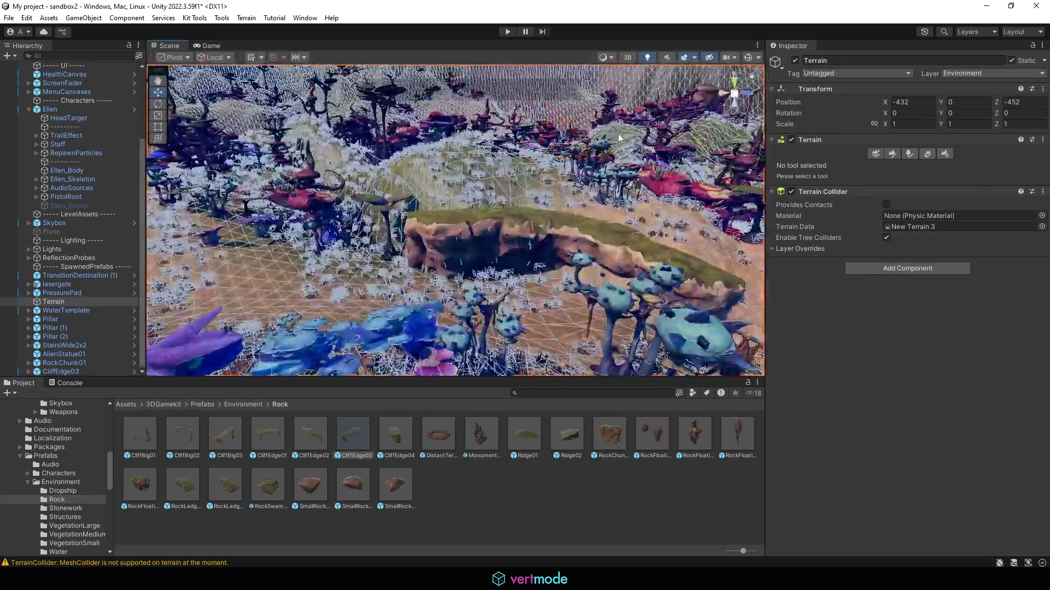
Step: Open the Structures folder of the Environment prefabs
right_click_drag(643, 155, 204, 430, "alt")
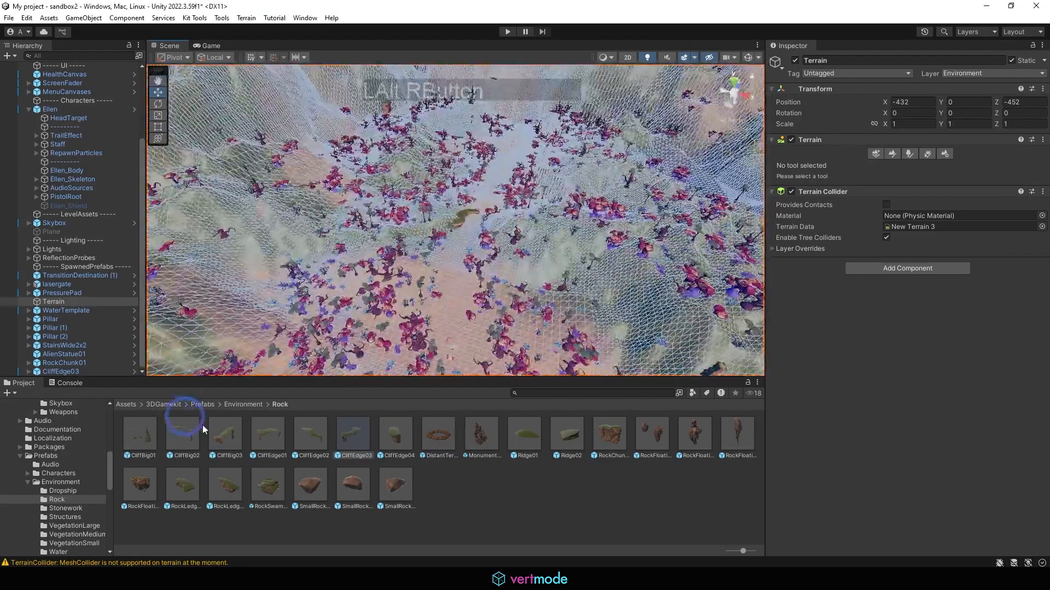
left_click(244, 405)
left_click(262, 443)
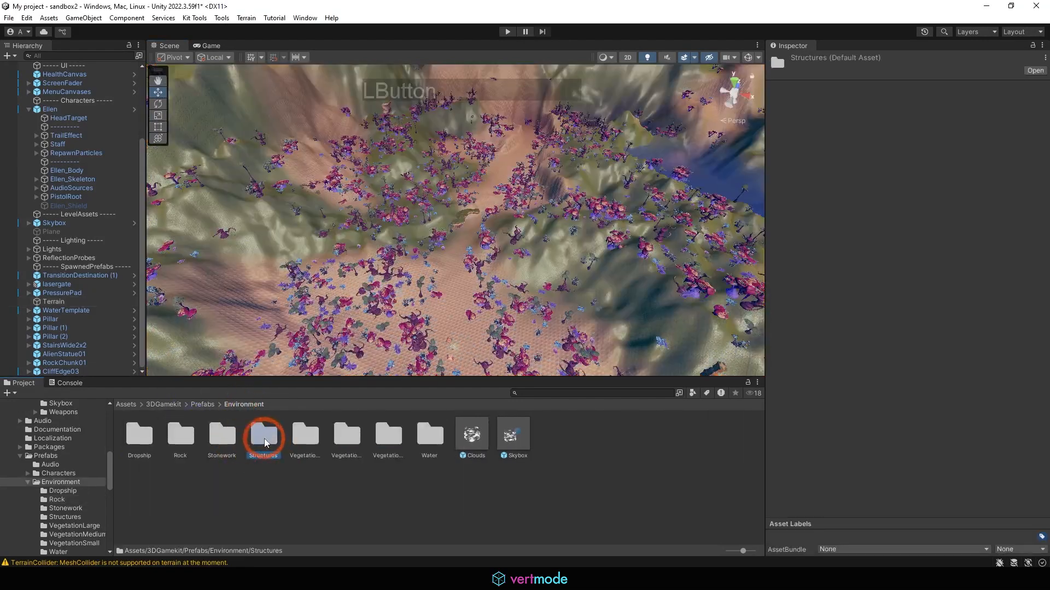
double_click(264, 440)
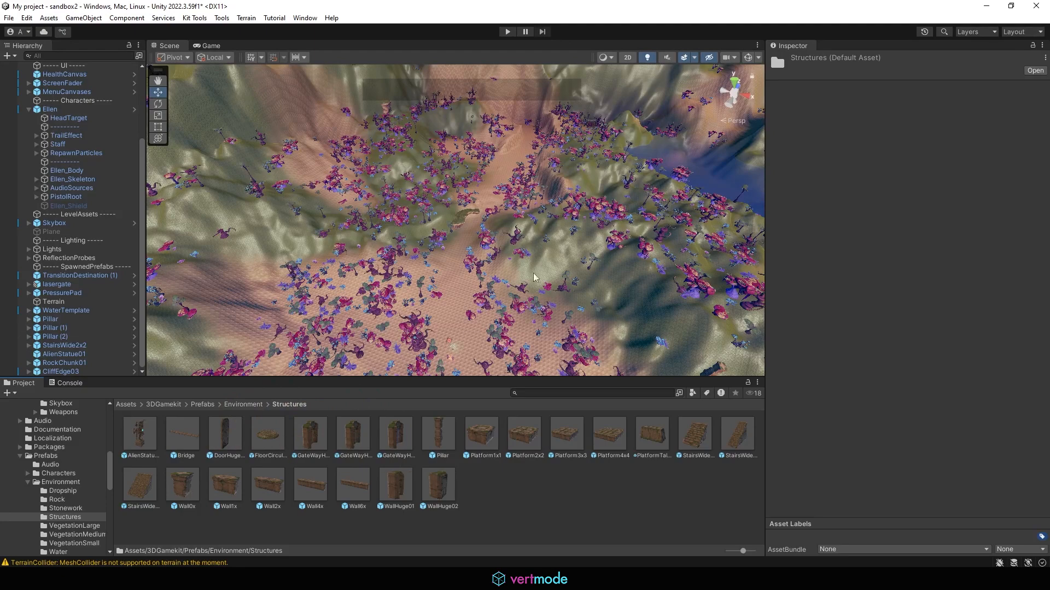
Step: Place the Wall0x prefab in the middle of the lake
left_click_drag(515, 232, 486, 256, "alt")
middle_click_drag(487, 257, 376, 231, "alt")
left_click_drag(376, 231, 405, 290, "alt")
right_click_drag(470, 230, 519, 224, "alt")
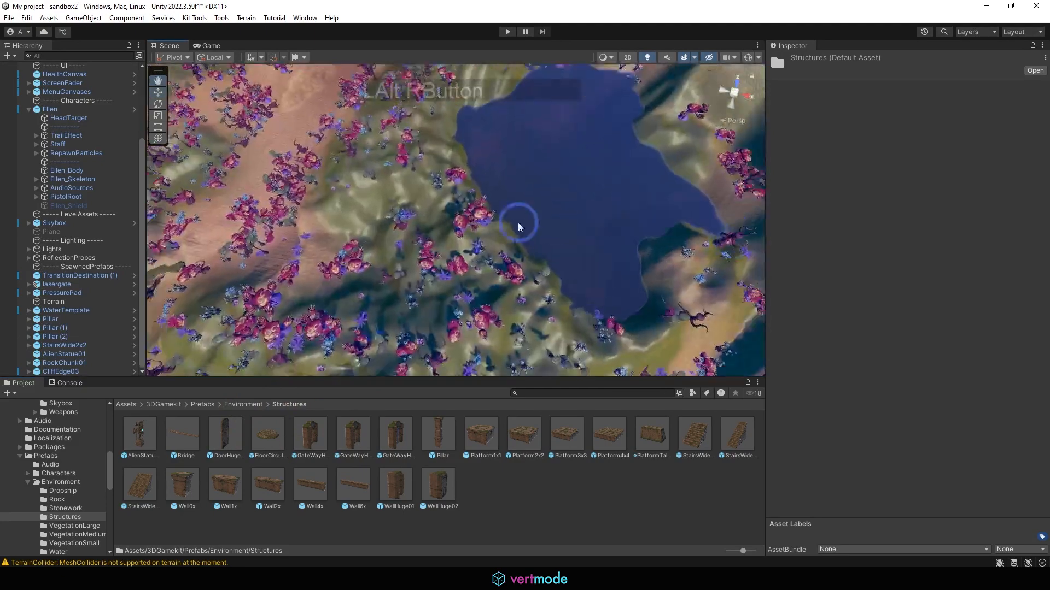
middle_click_drag(452, 245, 345, 295, "alt")
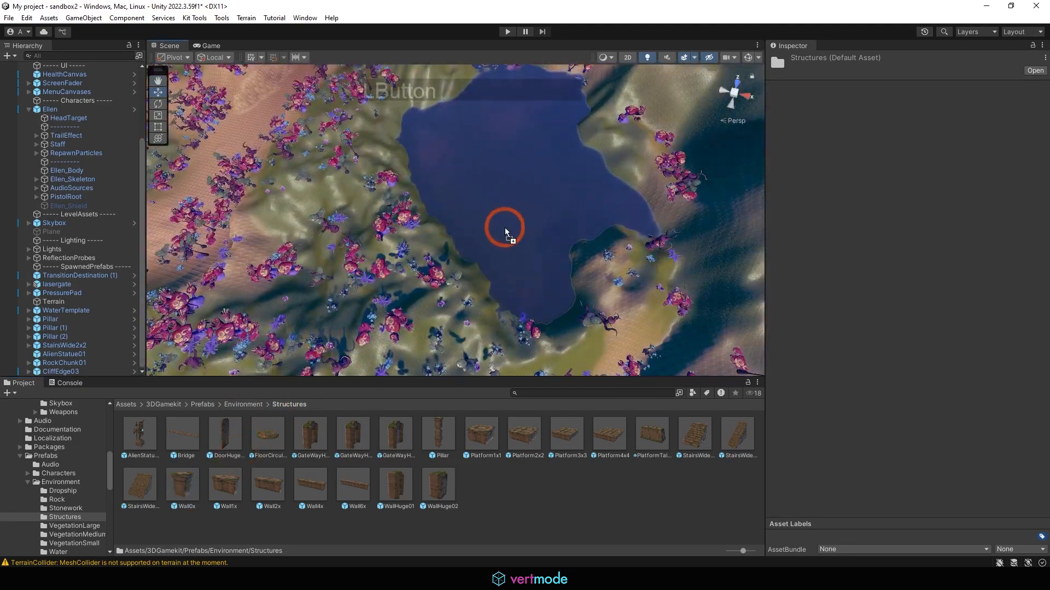
left_click_drag(515, 229, 515, 230)
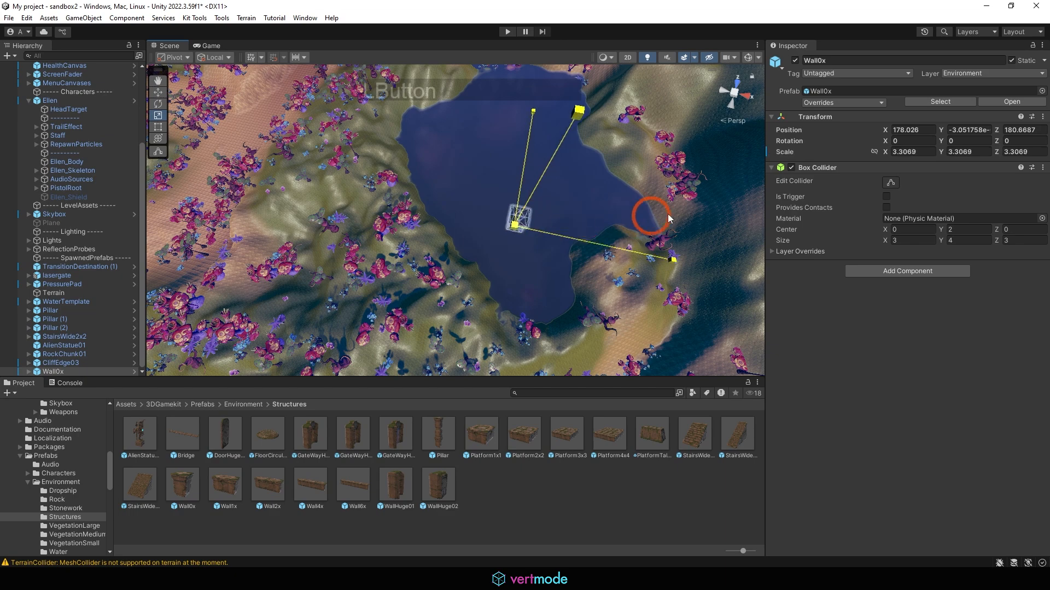
Step: Scale the wall block in the lake uniformly to about 7.11
left_click_drag(667, 214, 766, 192)
key("f")
left_click_drag(571, 241, 527, 99, "alt")
right_click_drag(528, 98, 394, 142, "alt")
right_click_drag(355, 246, 469, 269, "alt")
left_click_drag(462, 260, 491, 268)
left_click_drag(524, 228, 616, 253, "alt")
key("w")
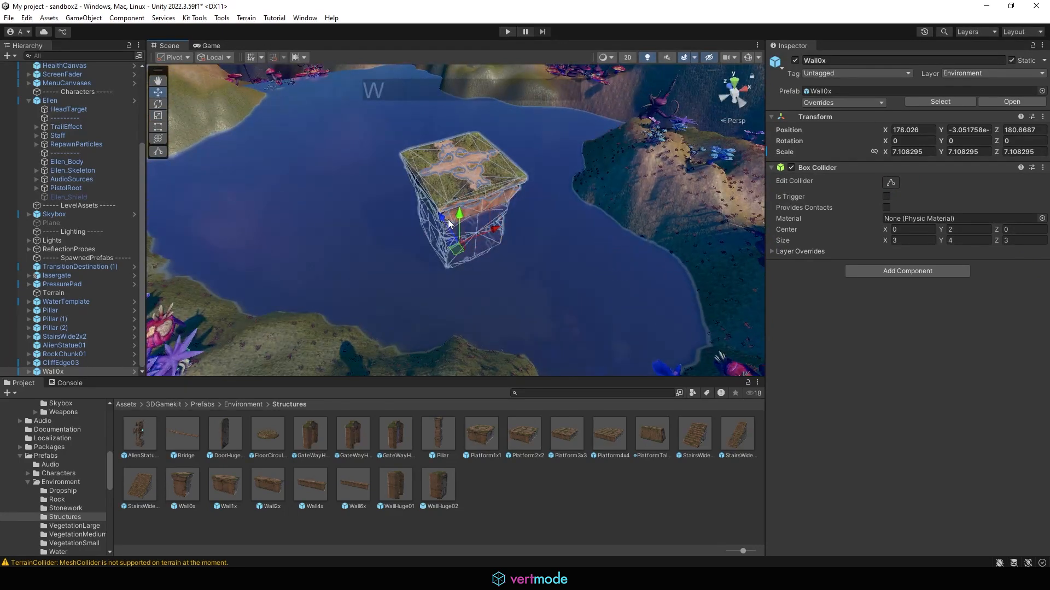
Step: Lower the wall block until only its upper part rises above the lake, and return to the Environment prefabs folder
left_click(427, 190)
right_click_drag(477, 197, 469, 220, "alt")
middle_click_drag(449, 232, 485, 211, "alt")
left_click(241, 405)
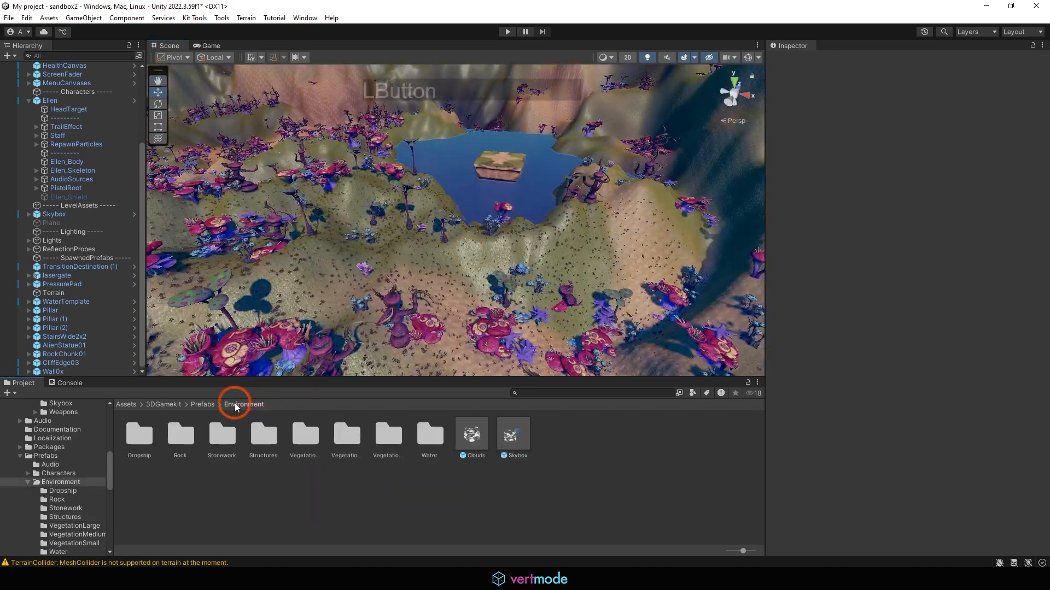
left_click_drag(527, 174, 483, 182, "alt")
Step: Start a play test and run the character from the laser gate through the grass and giant plants toward the hills
left_click(509, 32)
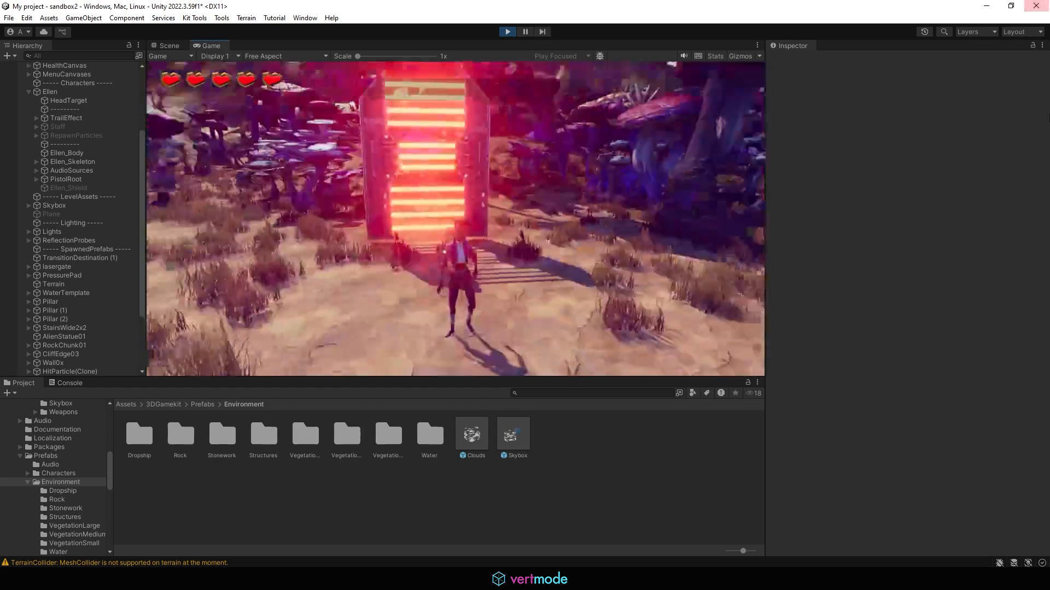
key("d")
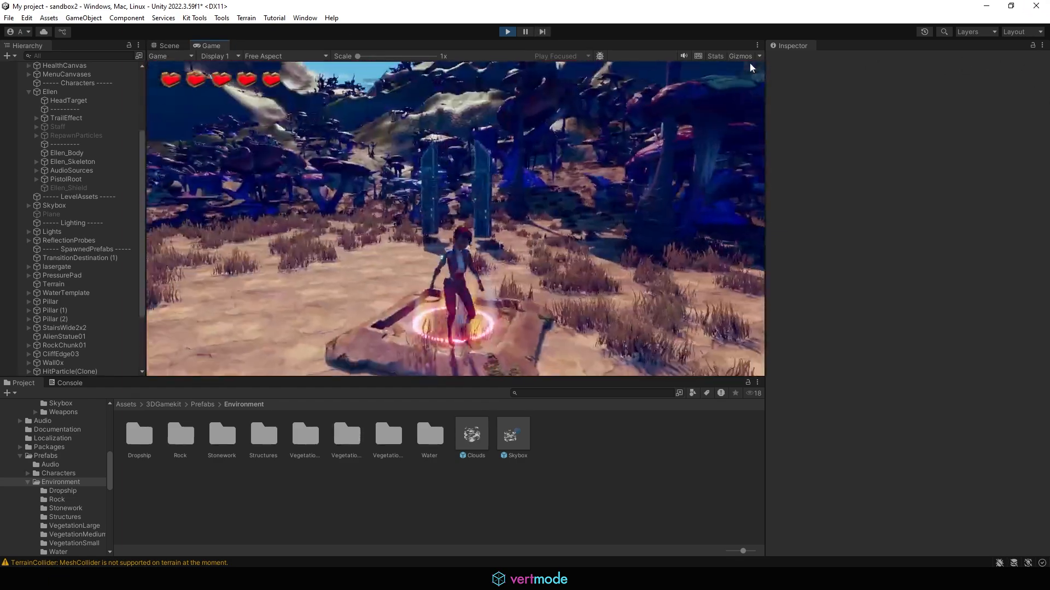
key("a")
key("w")
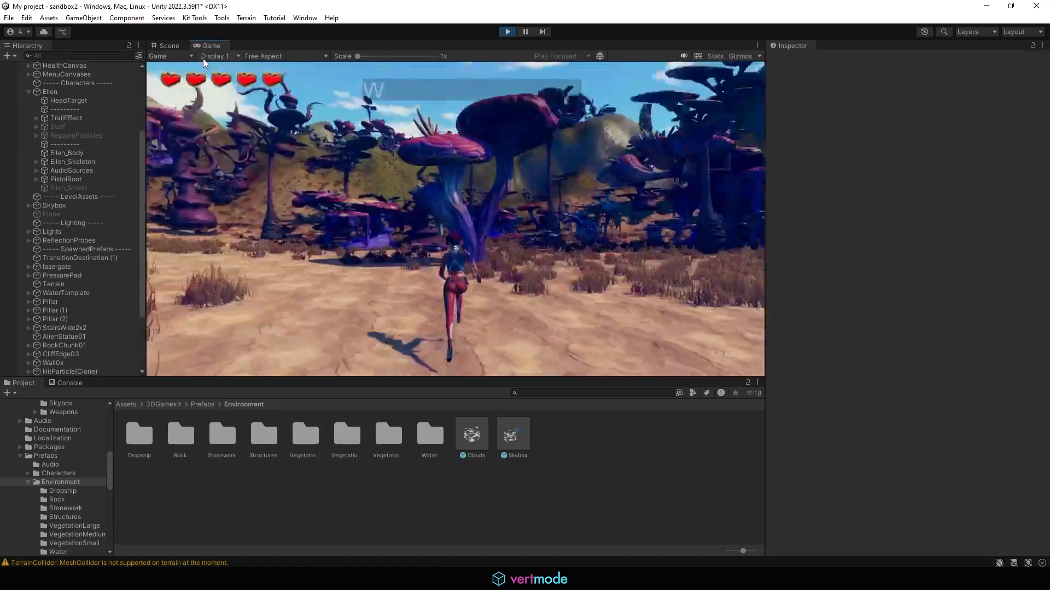
key("a")
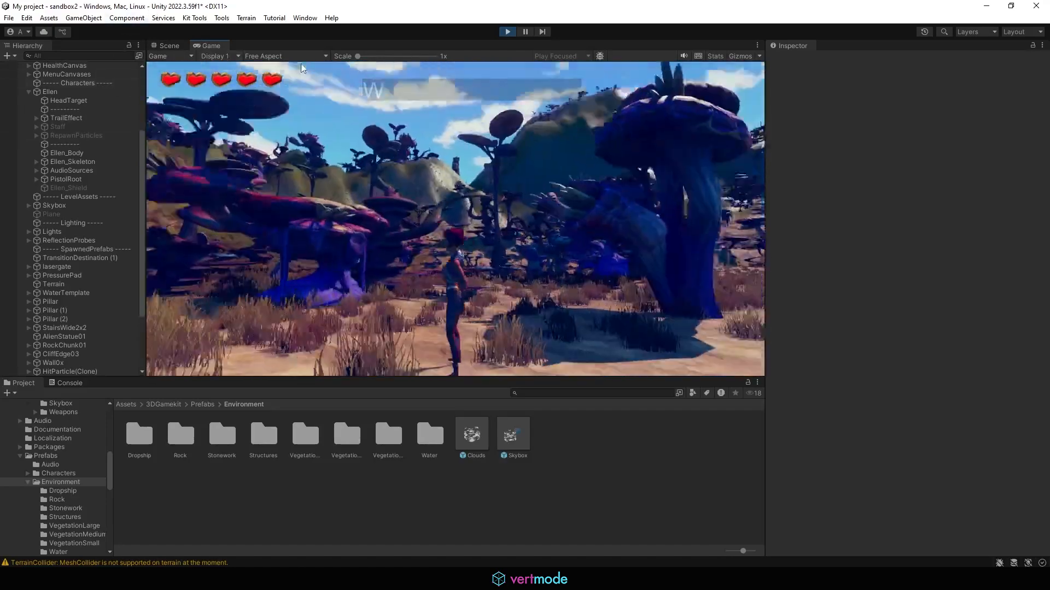
key("w")
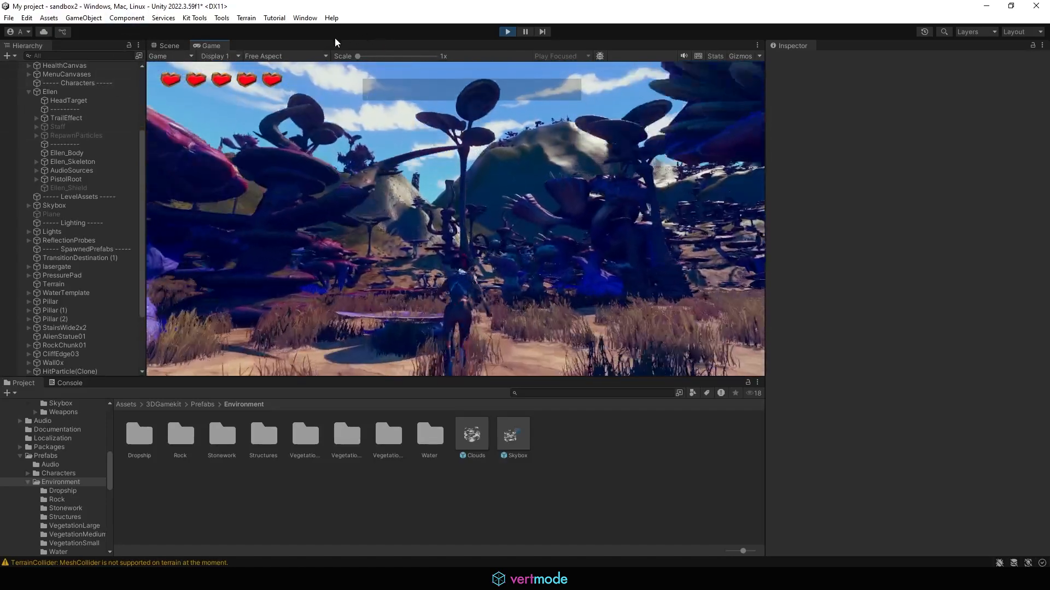
key("a")
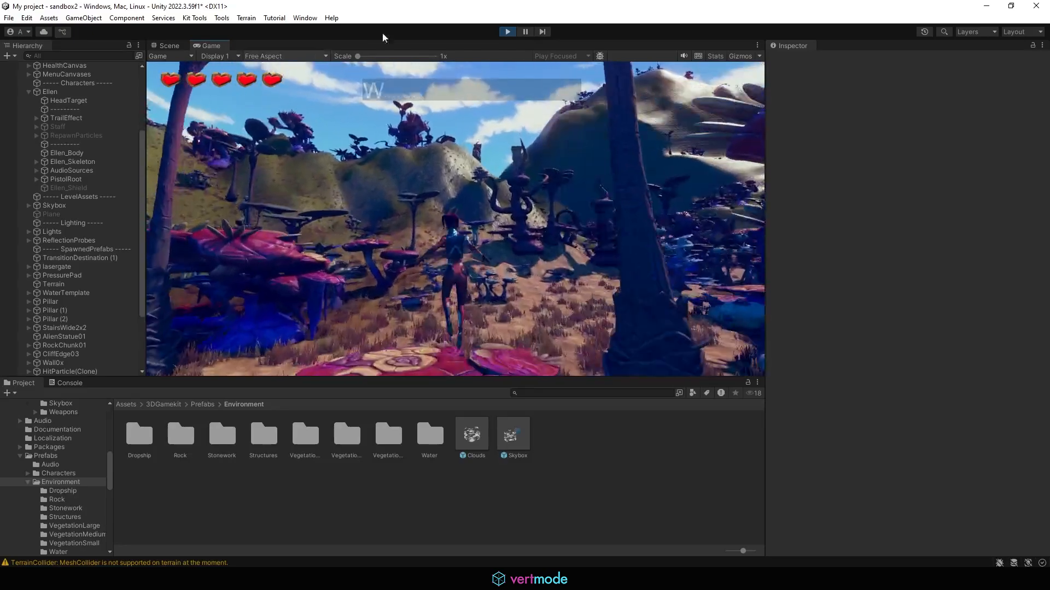
key("w")
key("w")
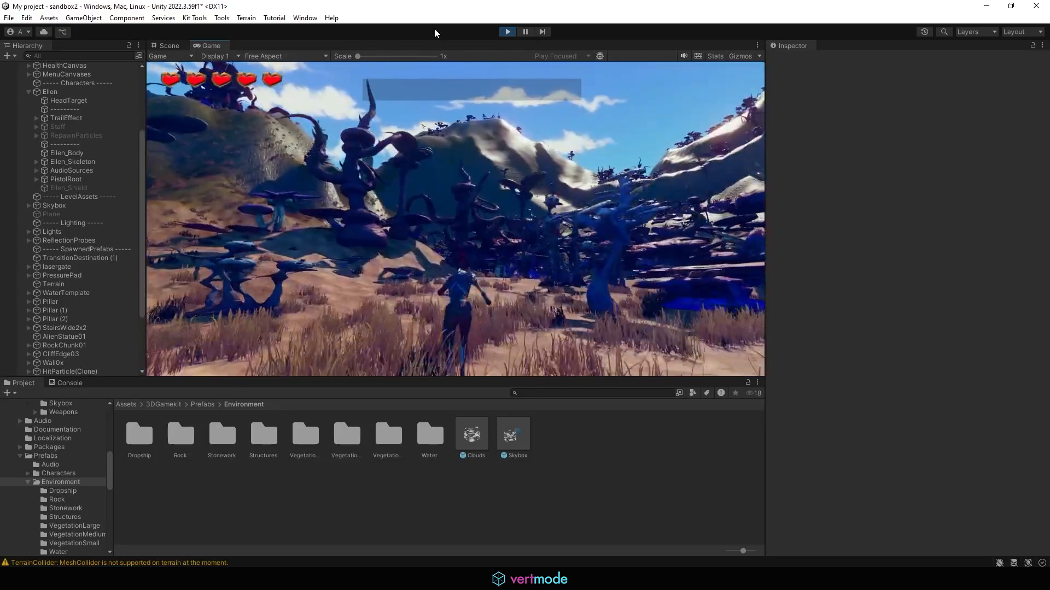
key("w")
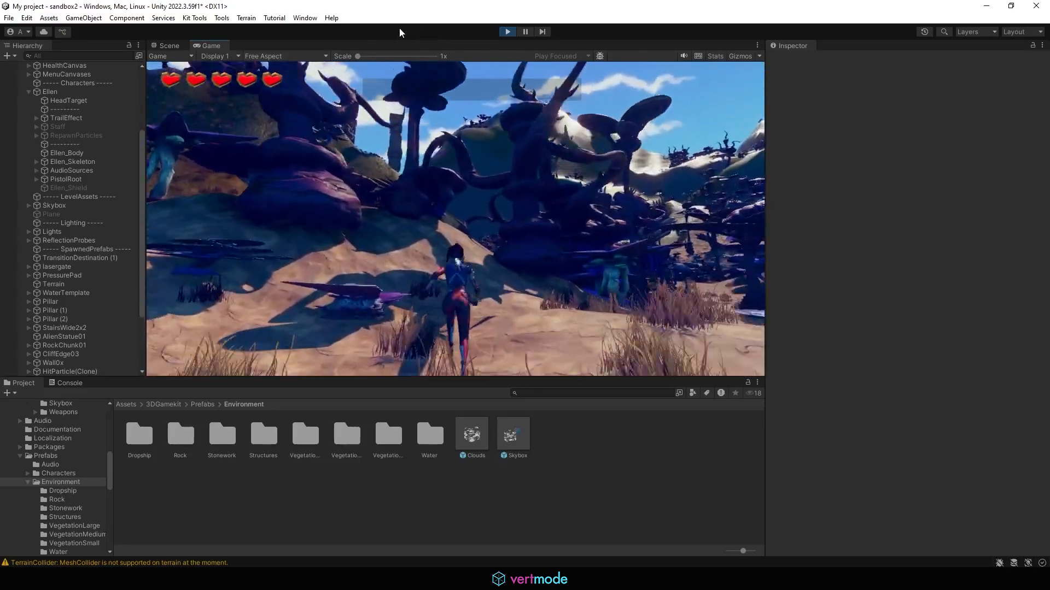
key("w")
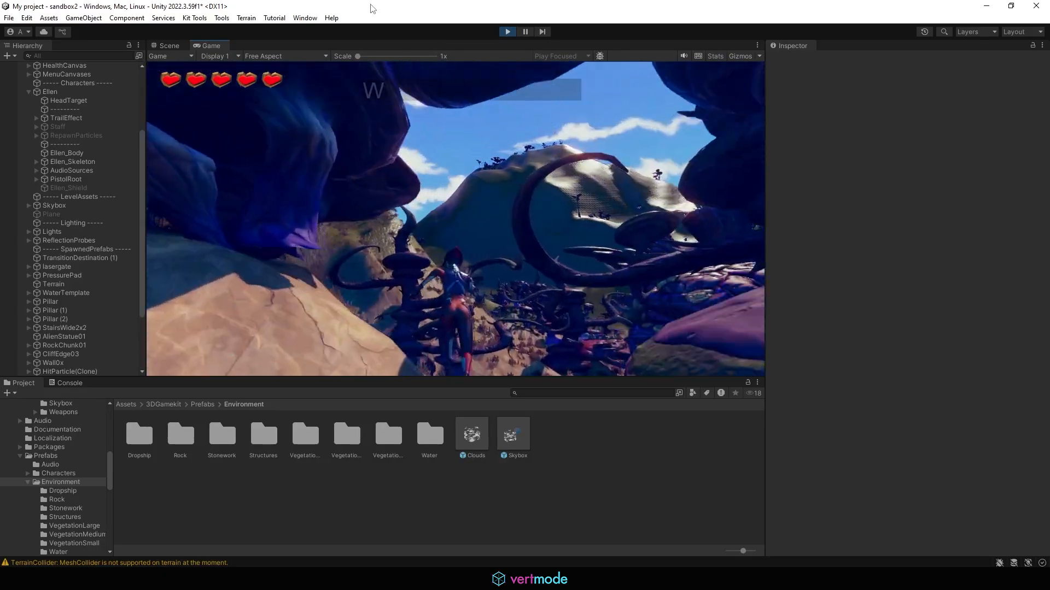
Step: Climb the grassy hillside with the character, jumping up the slope past the pillars toward the alien statue
key("w")
key("space")
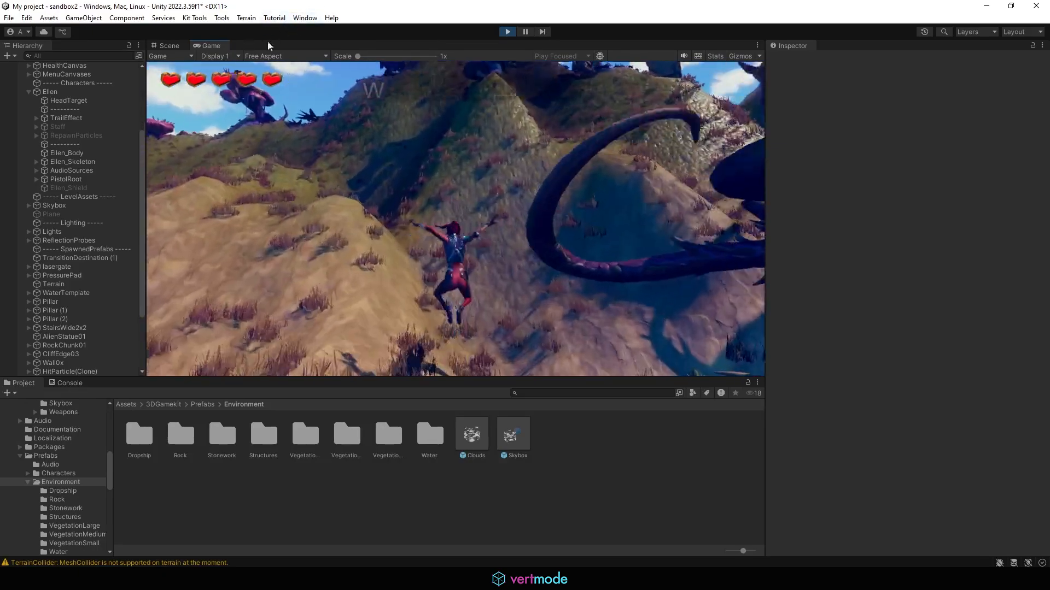
key("w")
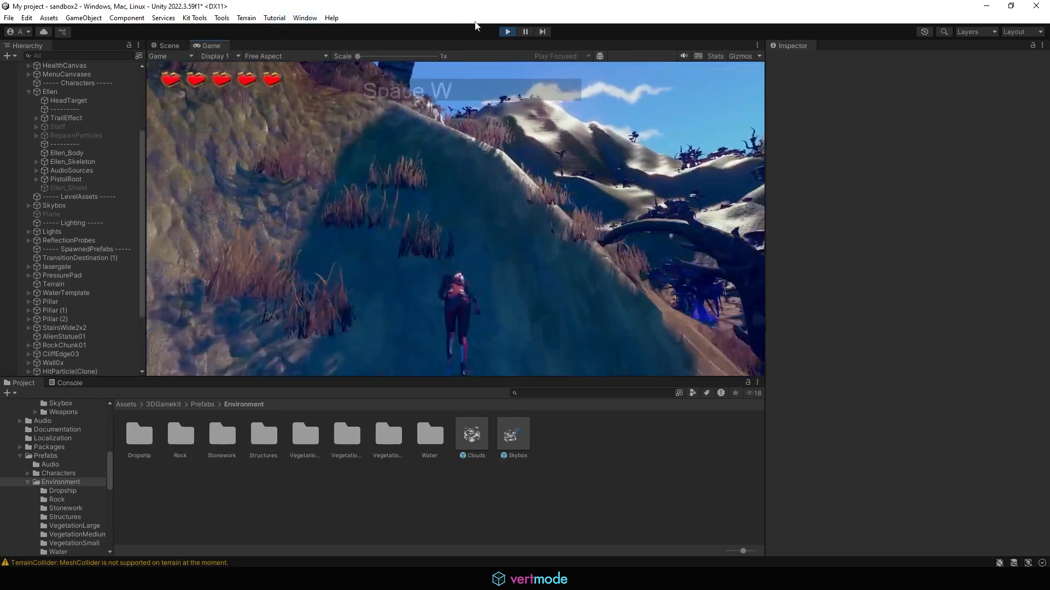
key("w")
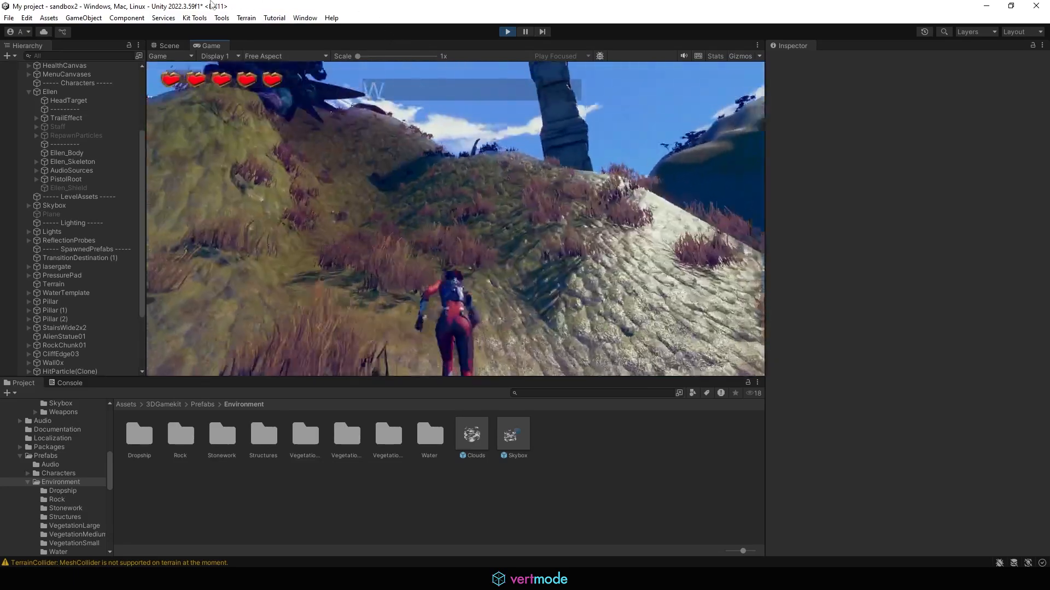
key("space")
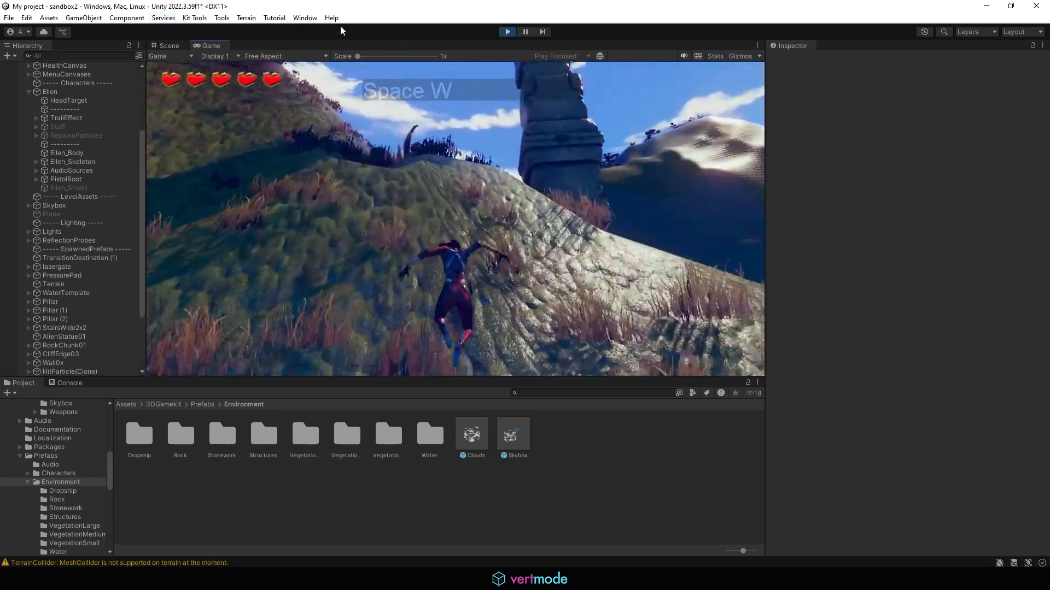
key("w")
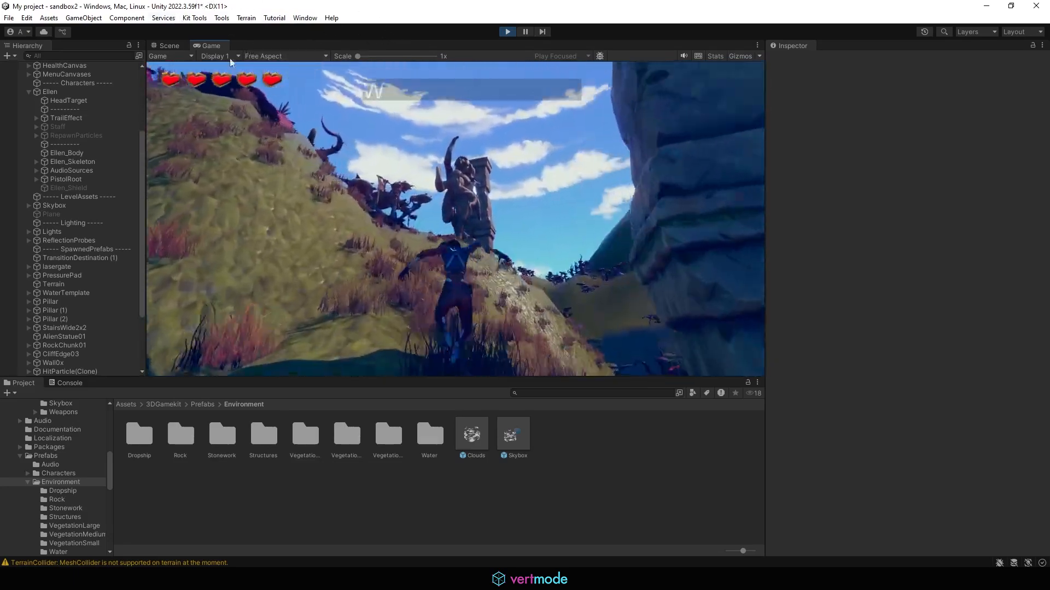
key("space")
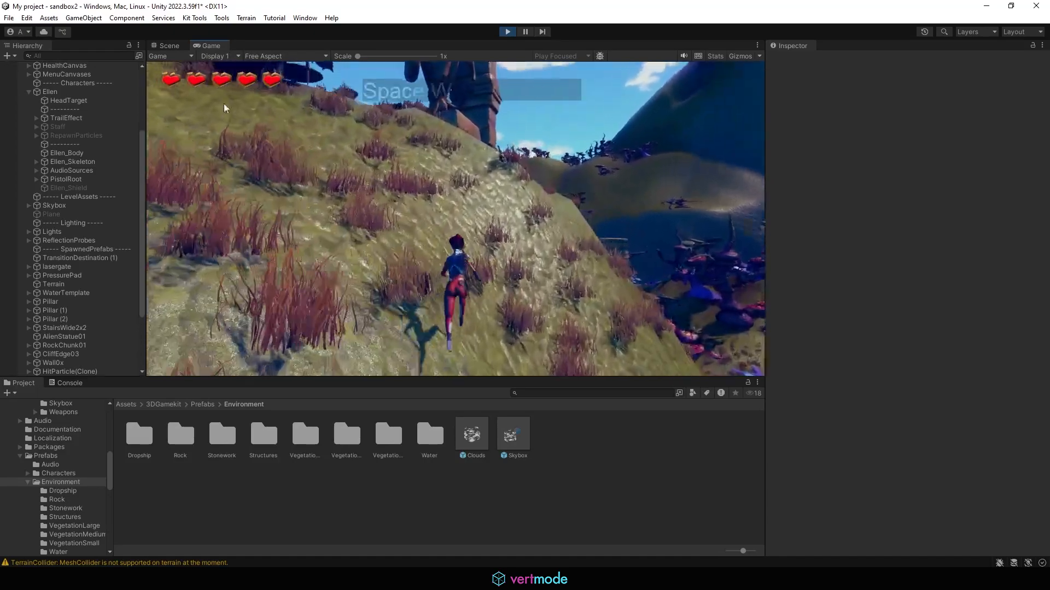
key("w")
Step: Run and jump the character along the hilltop among the large plants to the ridge above the lake
key("a")
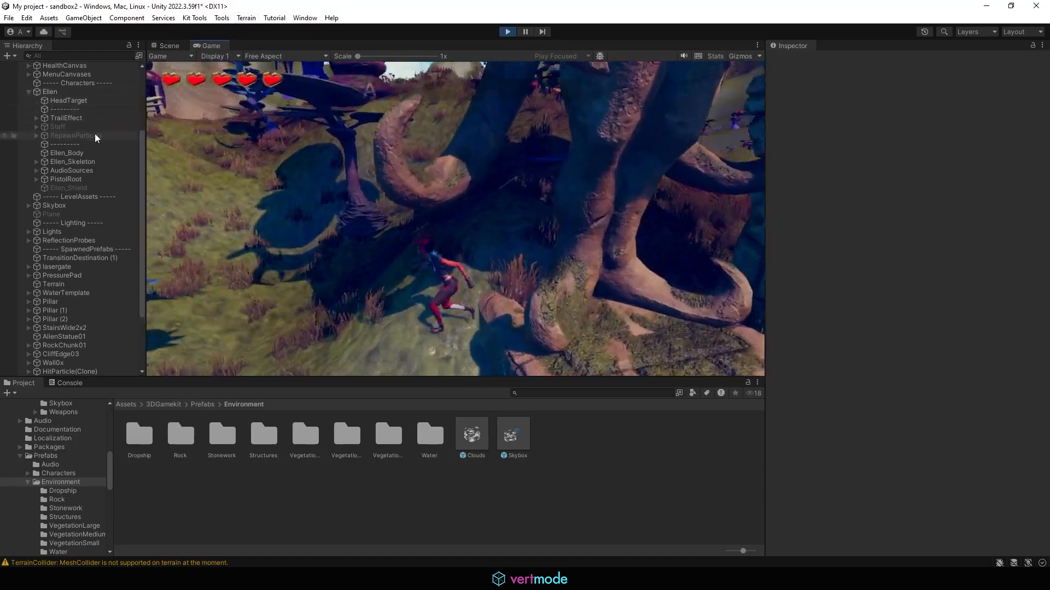
key("s")
key("a")
key("w")
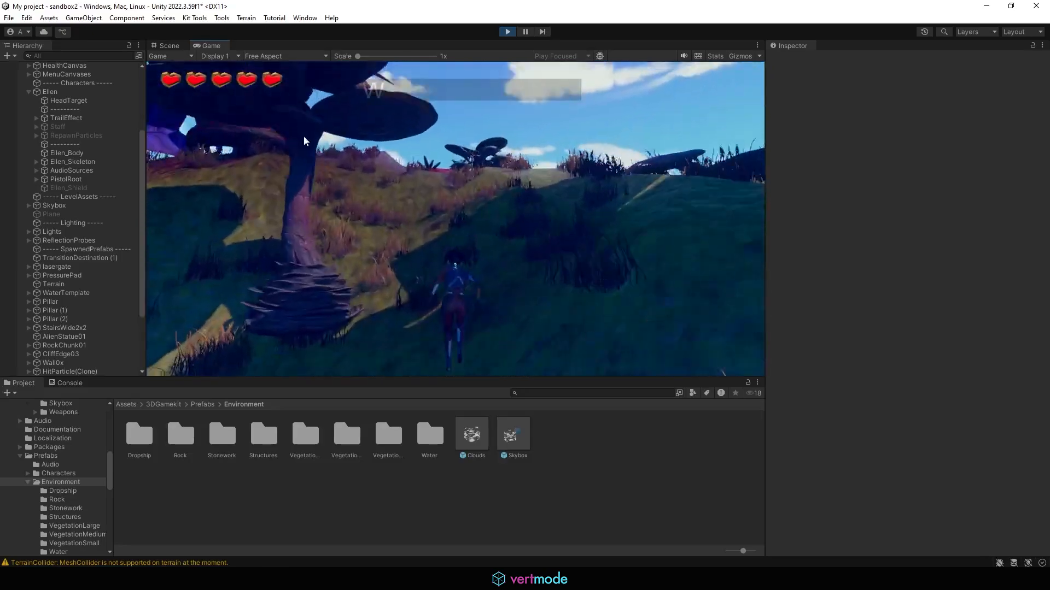
key("space")
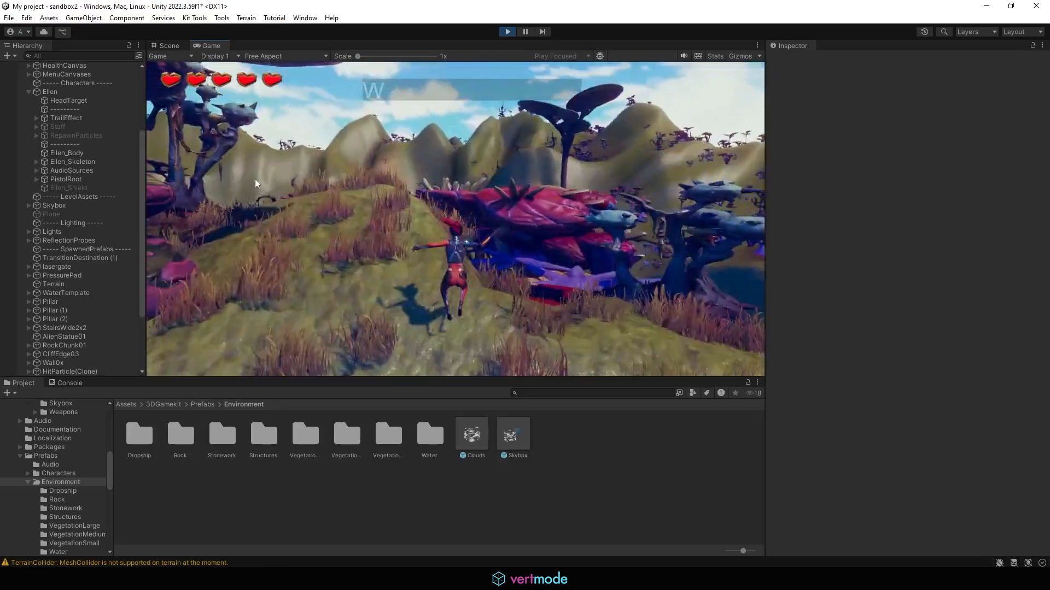
key("space")
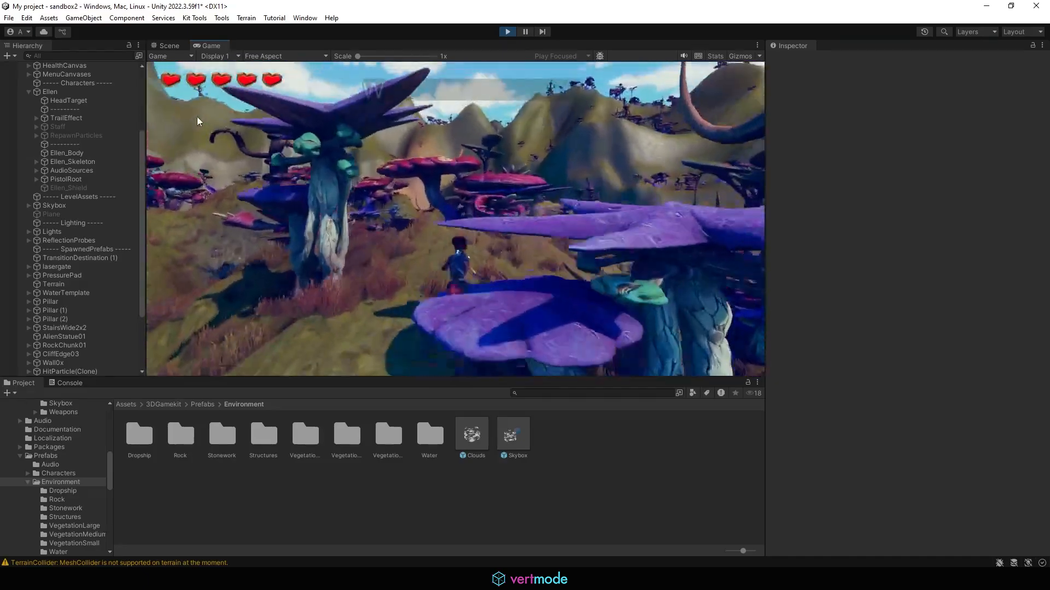
key("w")
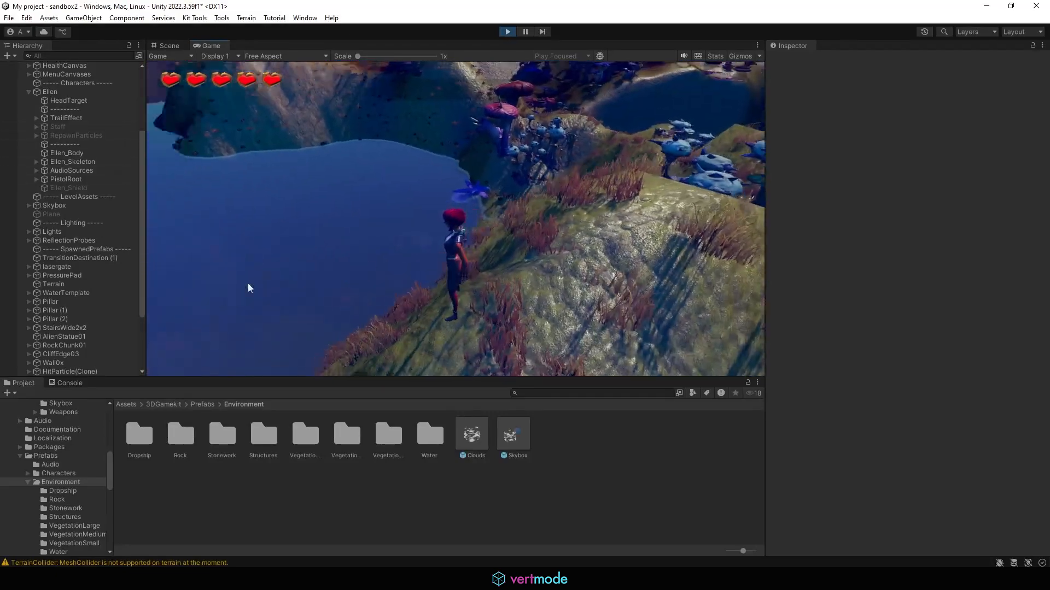
Step: Jump the character into the lake toward the wall block and test moving up the nearby slope
key("w")
key("space")
key("a")
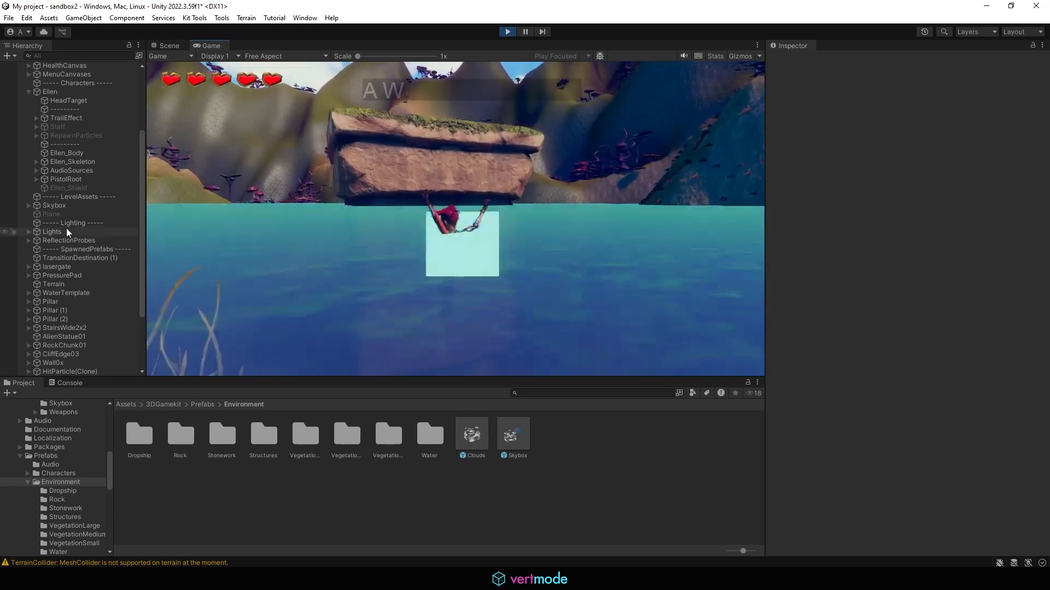
key("w")
key("space")
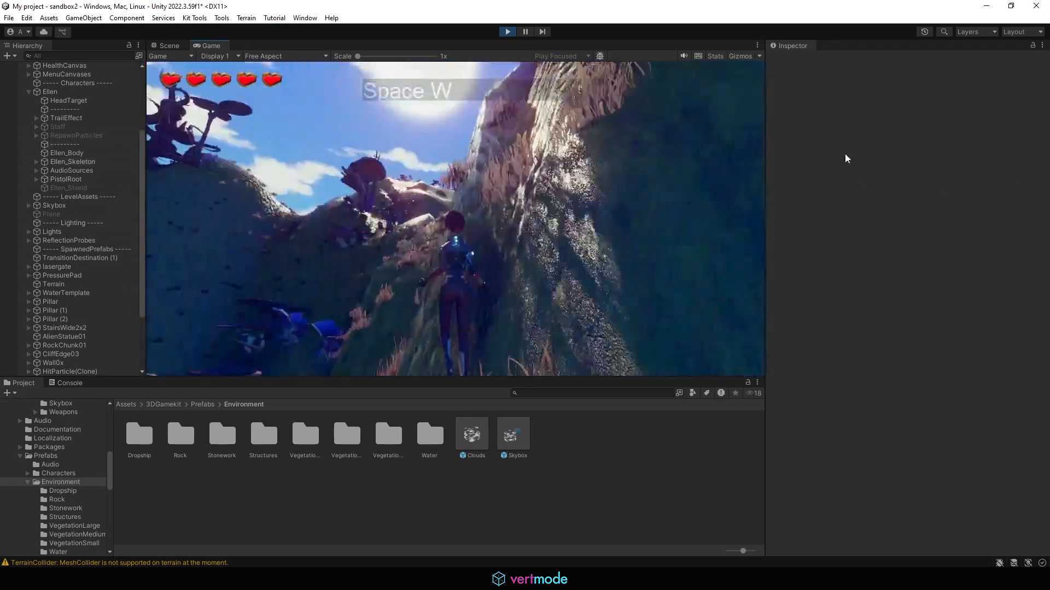
Step: Wade the character through the shallows along the lake shore to check the water's edge, and end the play test
key("w")
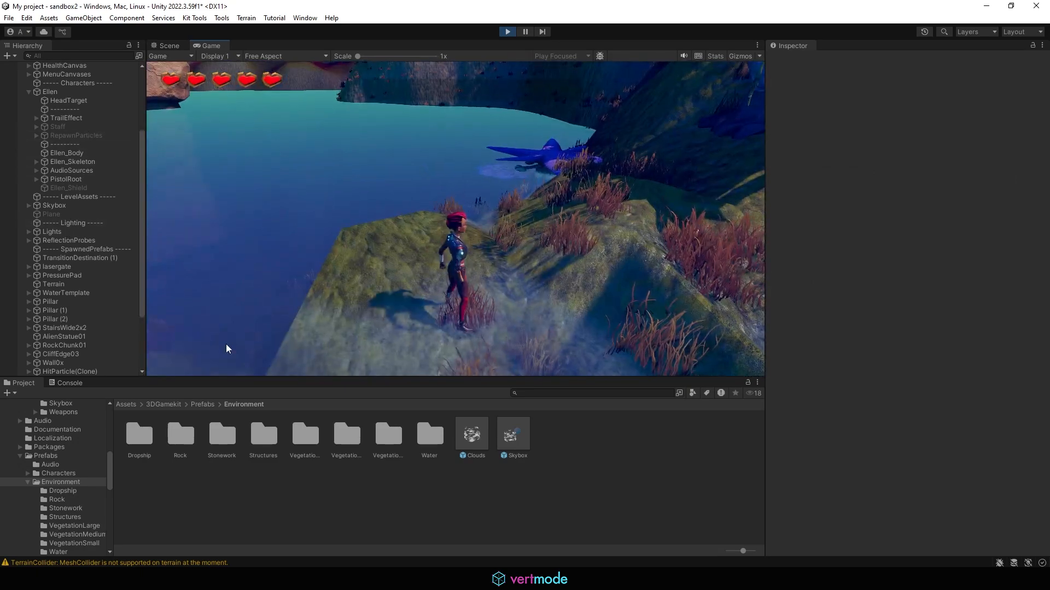
key("w")
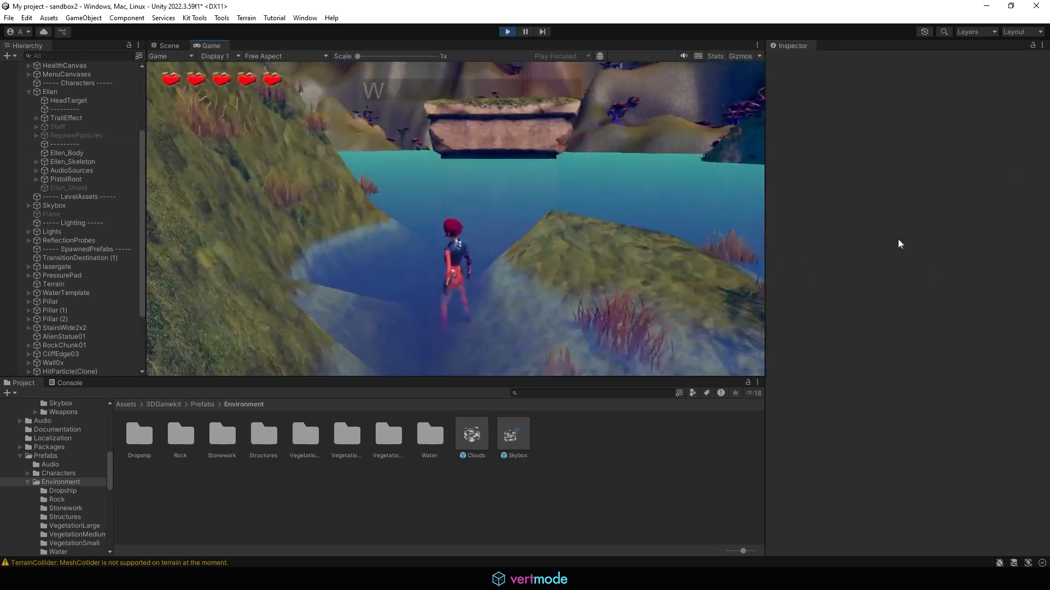
key("w")
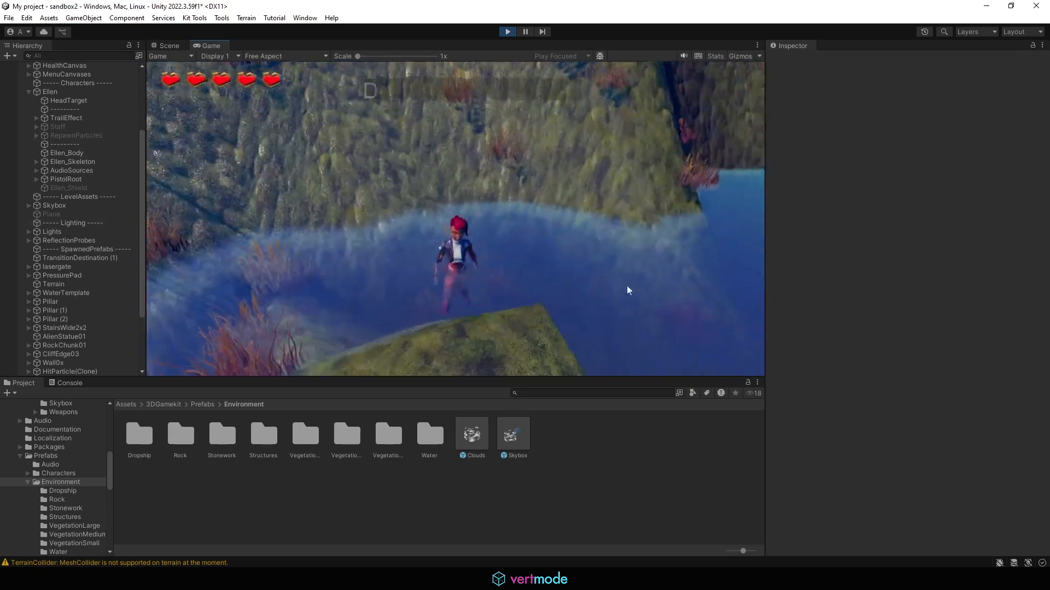
key("d")
key("w")
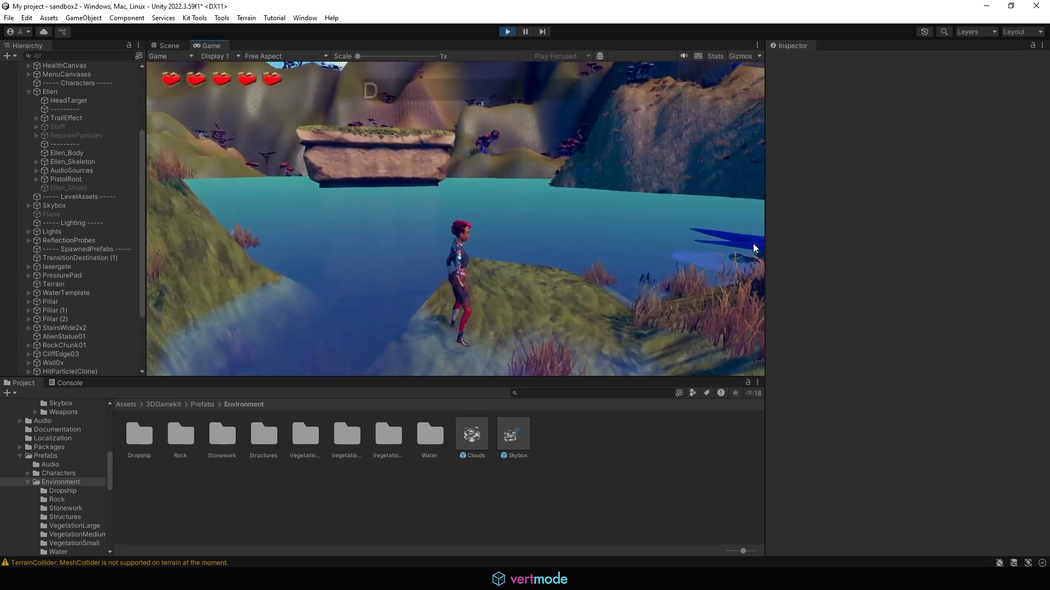
key("d")
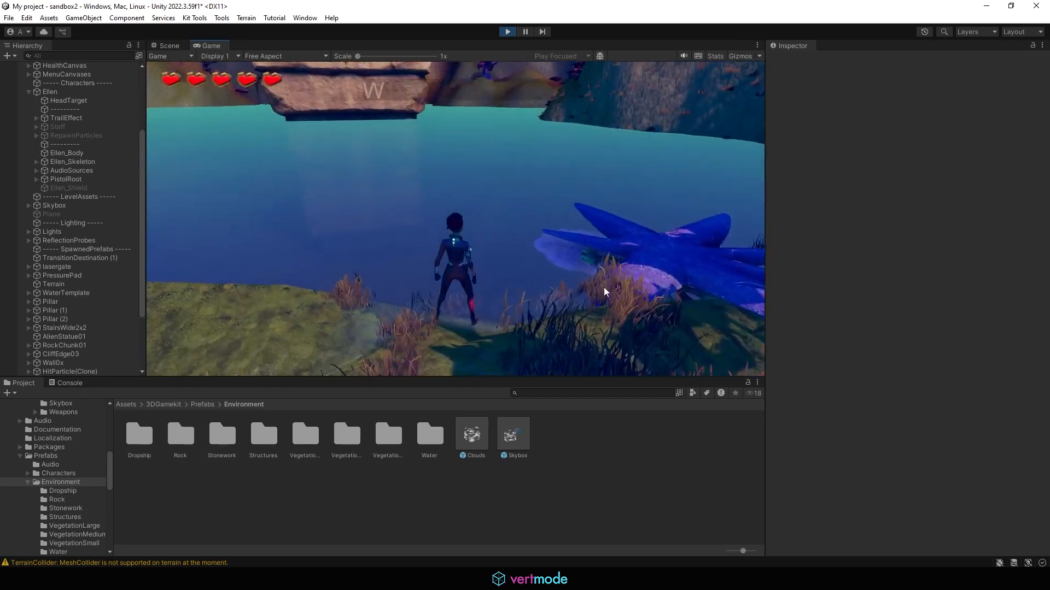
key("w")
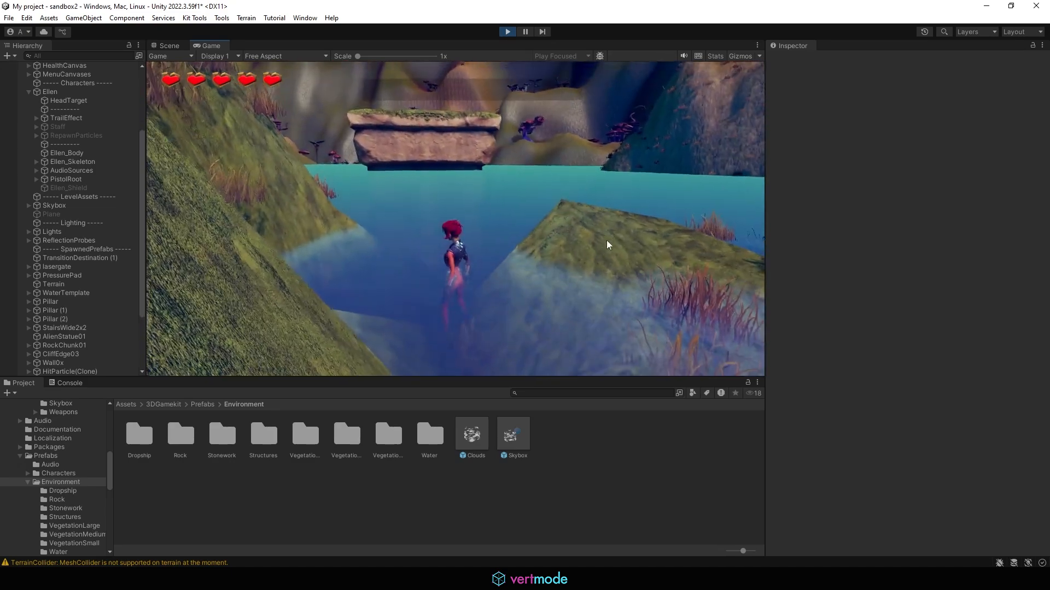
key("w")
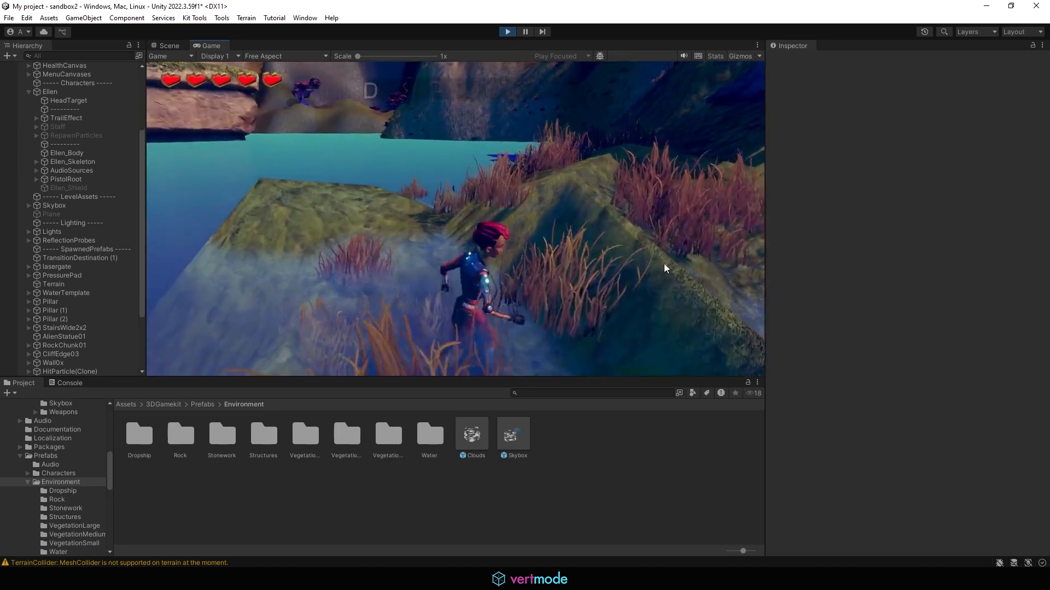
left_click(506, 32)
Step: Create an empty game object in the scene and name it Barrier
left_click_drag(519, 207, 491, 186, "alt")
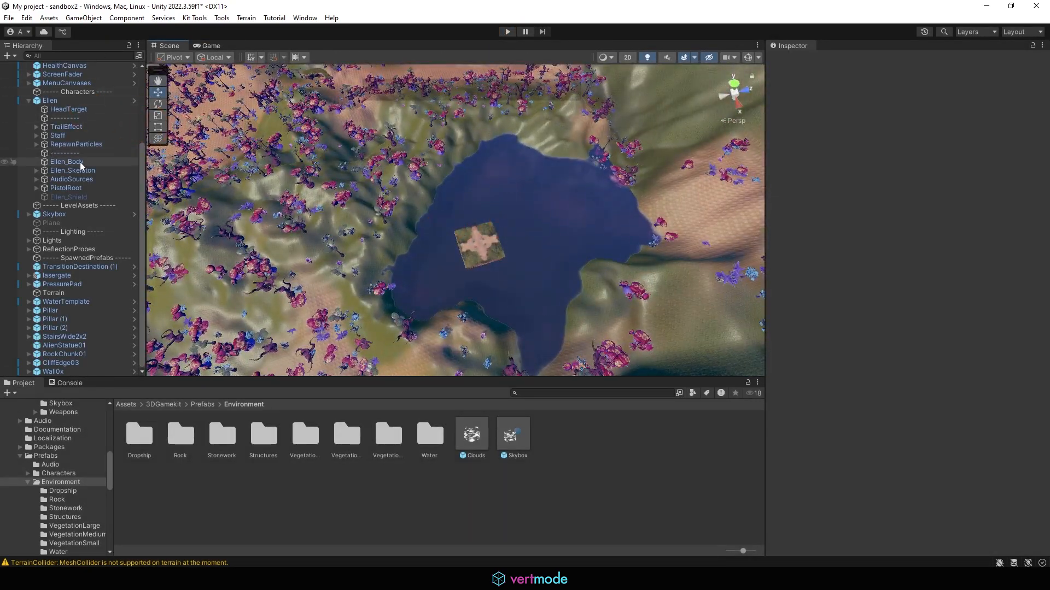
left_click(84, 18)
left_click(73, 32)
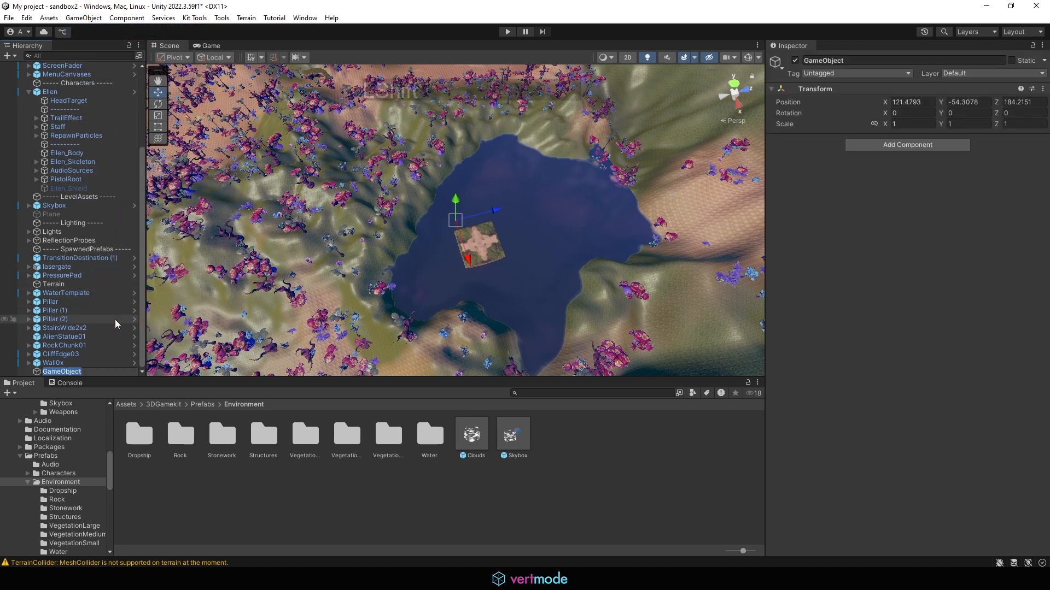
type("Barrier")
key("Return")
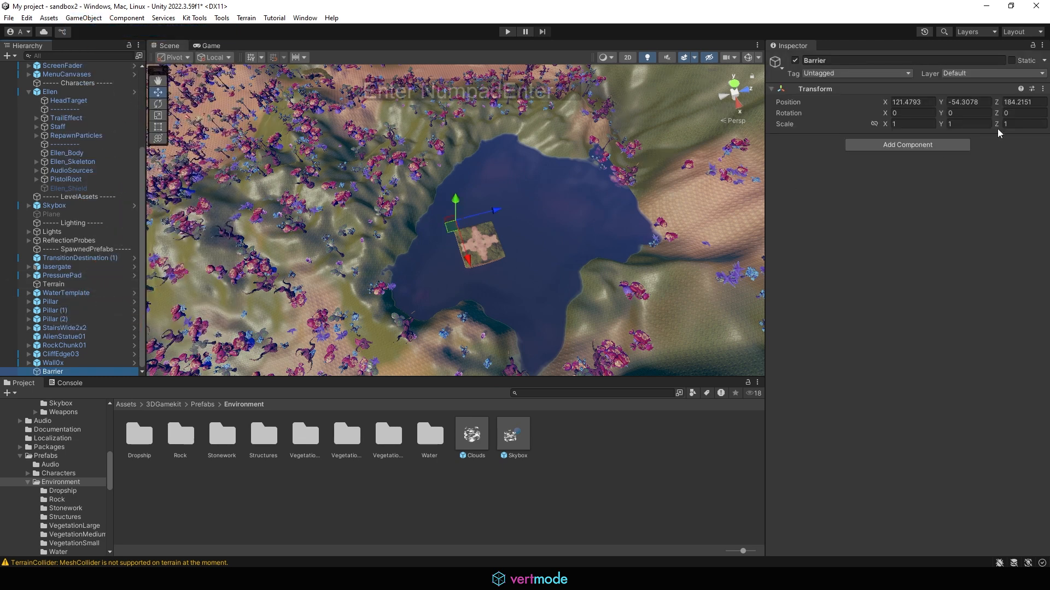
Step: Add a Box Collider component to the Barrier object
left_click(883, 146)
left_click(884, 187)
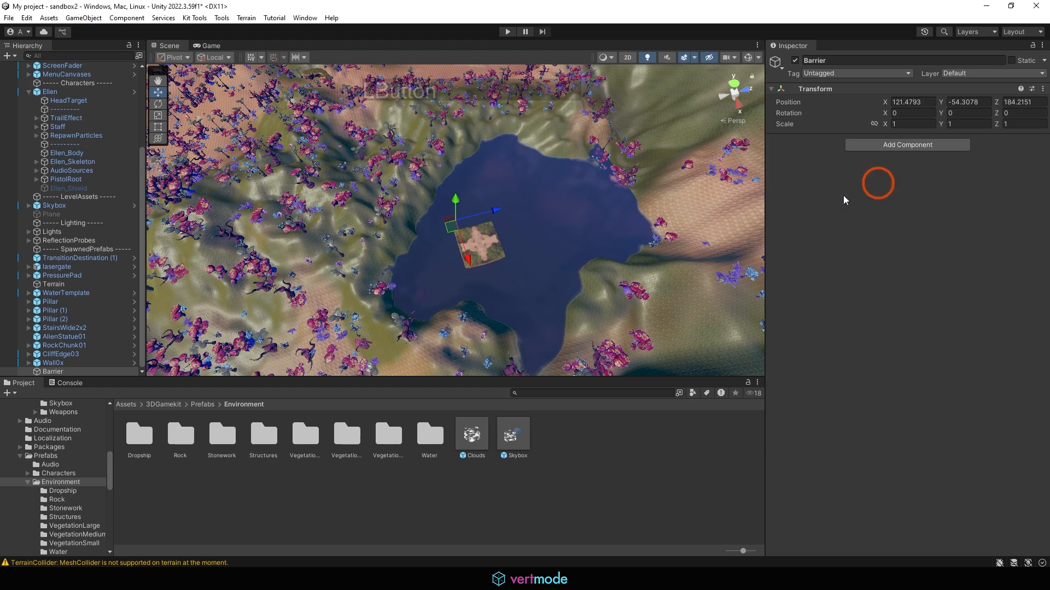
left_click(549, 234)
middle_click_drag(624, 230, 614, 215, "alt")
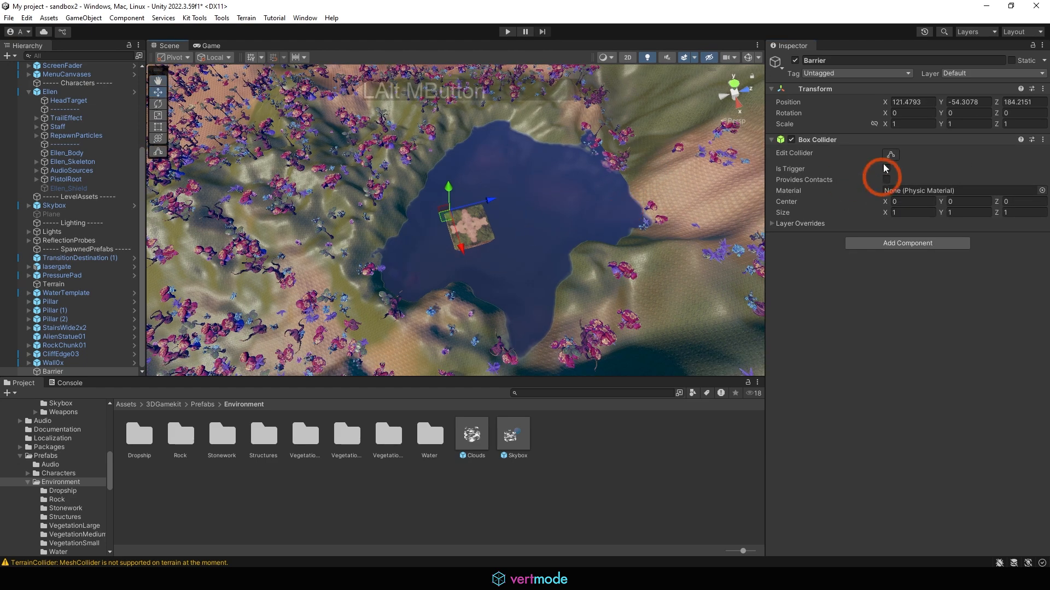
left_click_drag(594, 220, 662, 93, "alt")
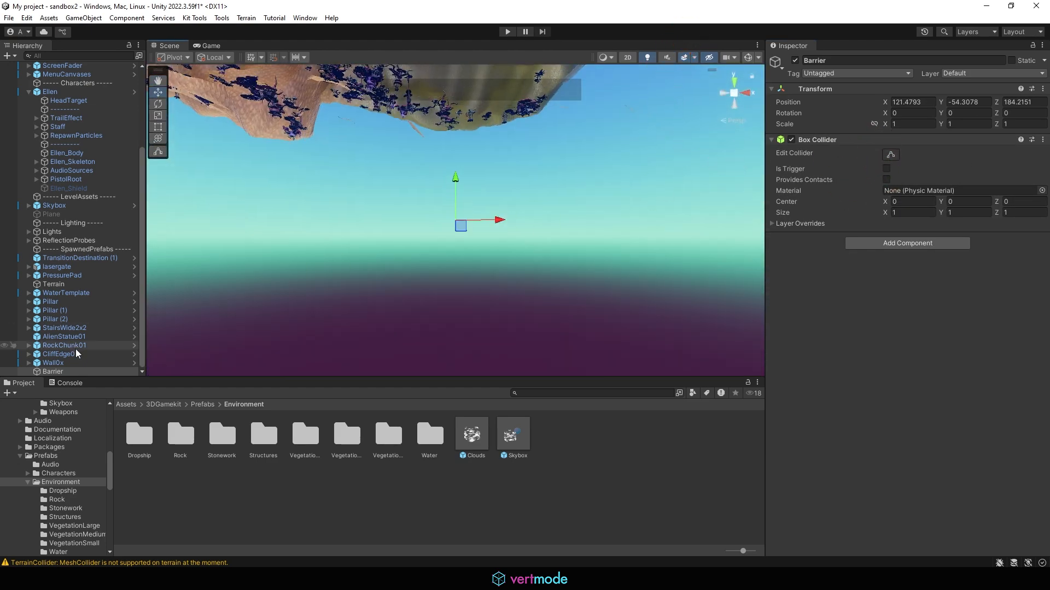
Step: Turn on collider editing for the Barrier and set its Box Collider size to X 1000, Y 100 and Z 100
left_click(886, 153)
scroll(487, 221, "down", 5)
left_click_drag(488, 221, 432, 255, "alt")
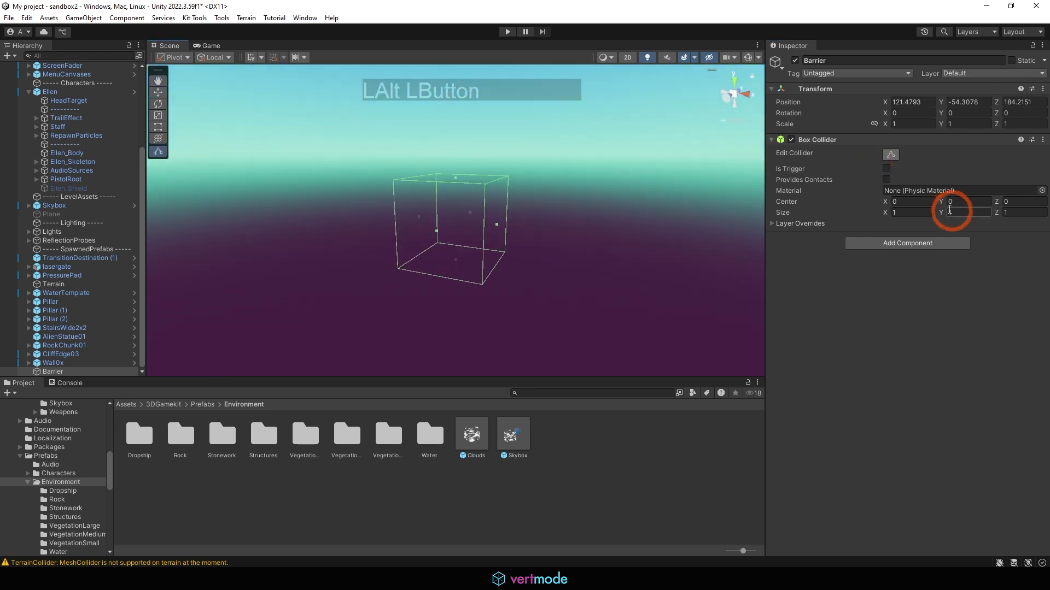
left_click(904, 212)
type("1000")
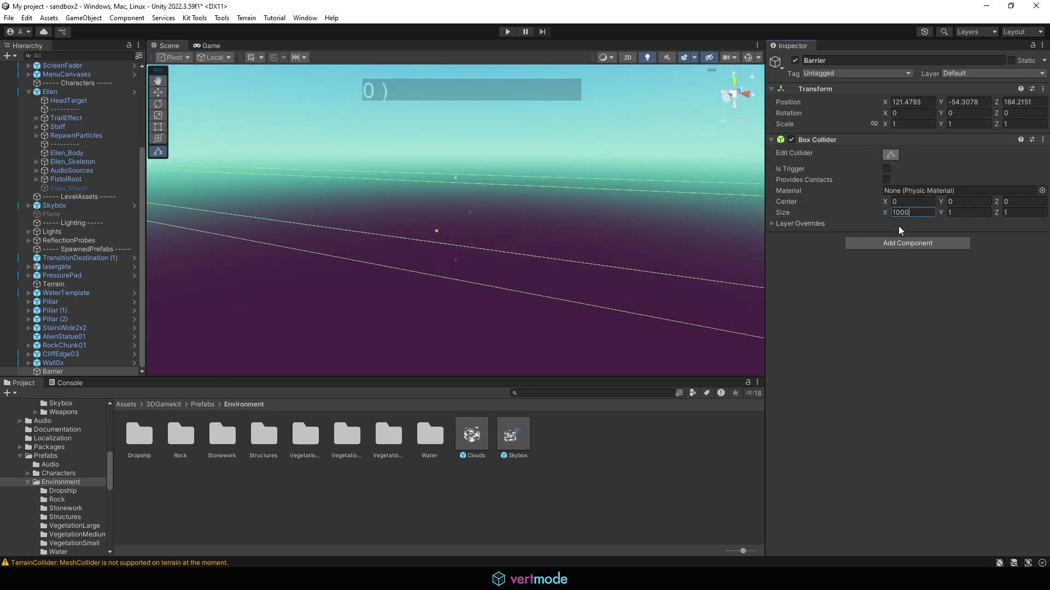
key("KP_Enter")
left_click(954, 212)
type("100")
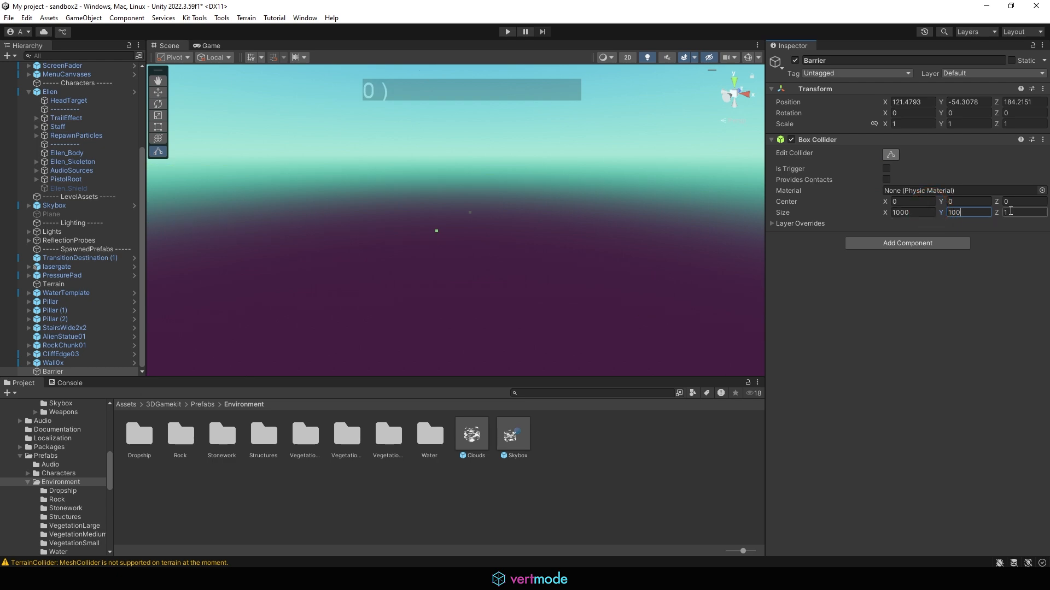
left_click(1011, 213)
type("100")
key("KP_Enter")
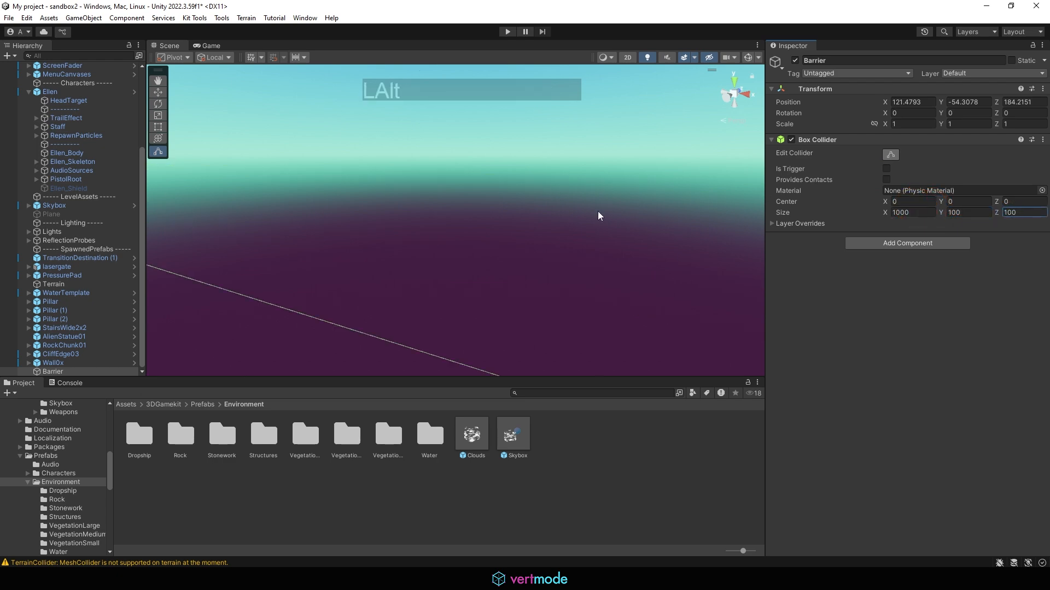
Step: Set the X size of the Barrier's Box Collider to 100
right_click_drag(596, 213, 328, 123, "alt")
left_click_drag(328, 123, 585, 316, "alt")
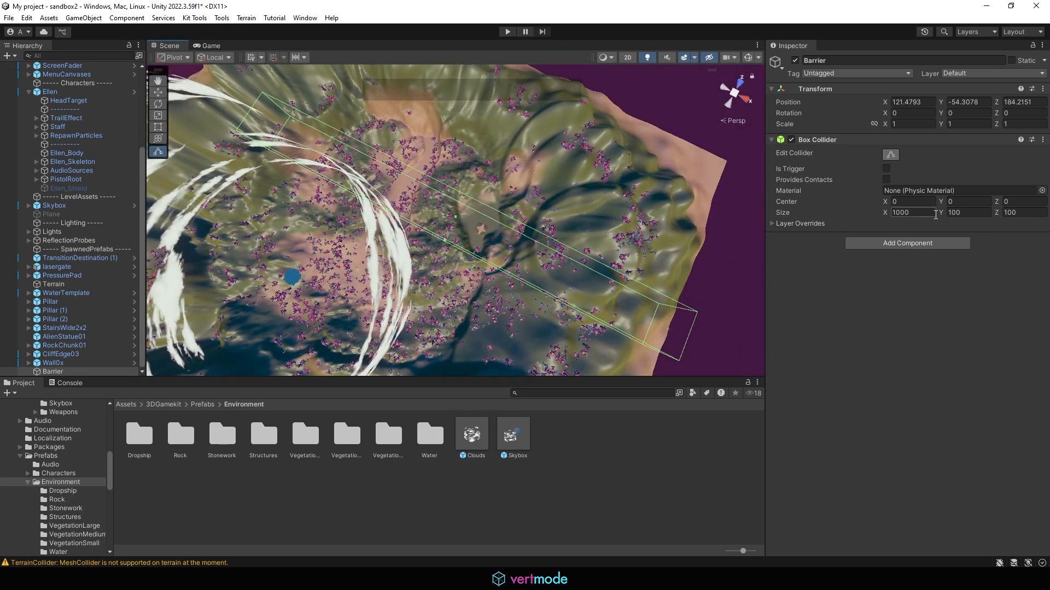
left_click(936, 215)
type("100")
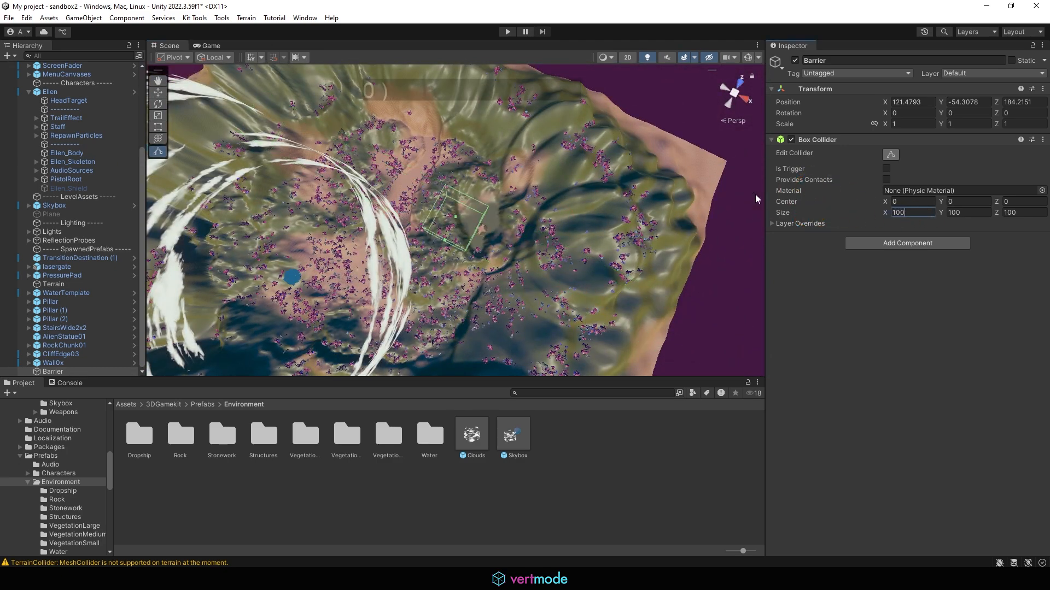
Step: Move the Barrier along X to 186 at the lake and rotate it to -27.057 about Y
left_click_drag(473, 186, 438, 206, "alt")
key("w")
right_click_drag(438, 206, 489, 249, "alt")
left_click_drag(488, 248, 913, 202)
key("e")
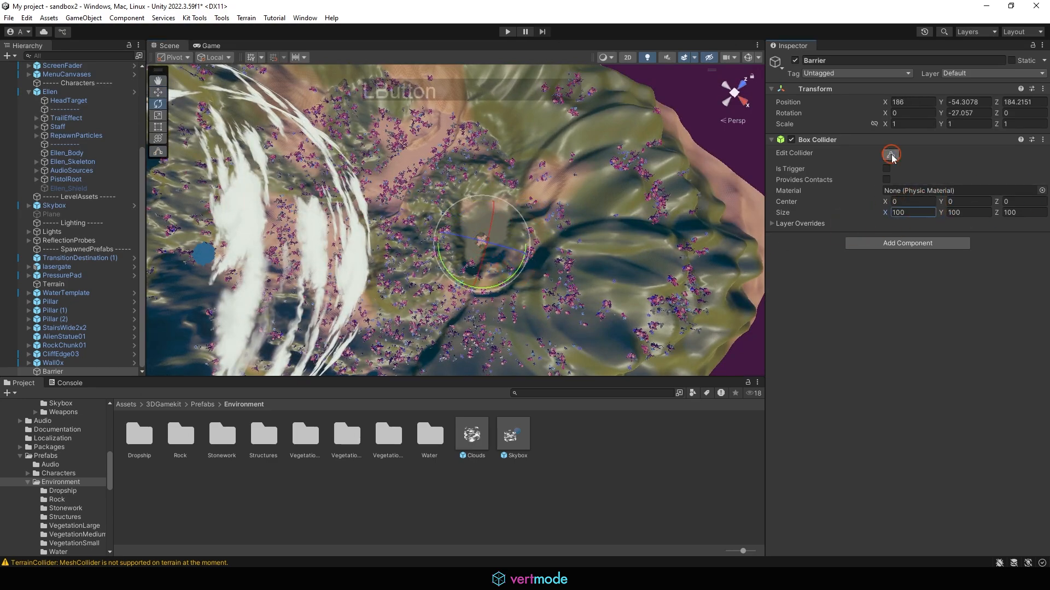
Step: Stretch the Barrier's collider faces across the lake area to about 156.3 in X and 215.4 in Z
left_click(891, 157)
left_click_drag(492, 246, 443, 316, "alt")
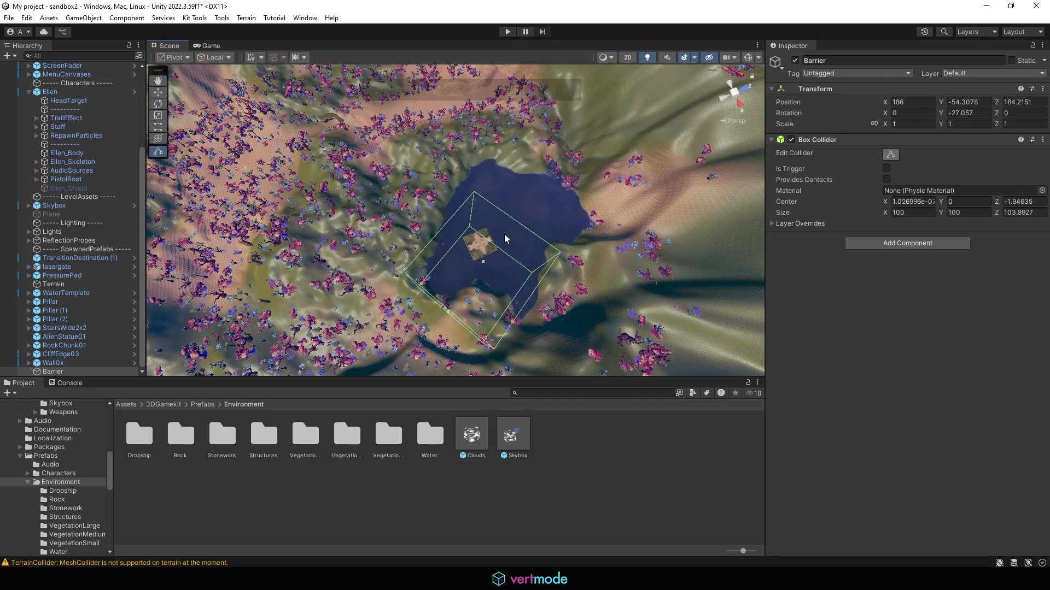
left_click_drag(505, 234, 454, 208)
key("ctrl+z")
left_click_drag(542, 263, 611, 121)
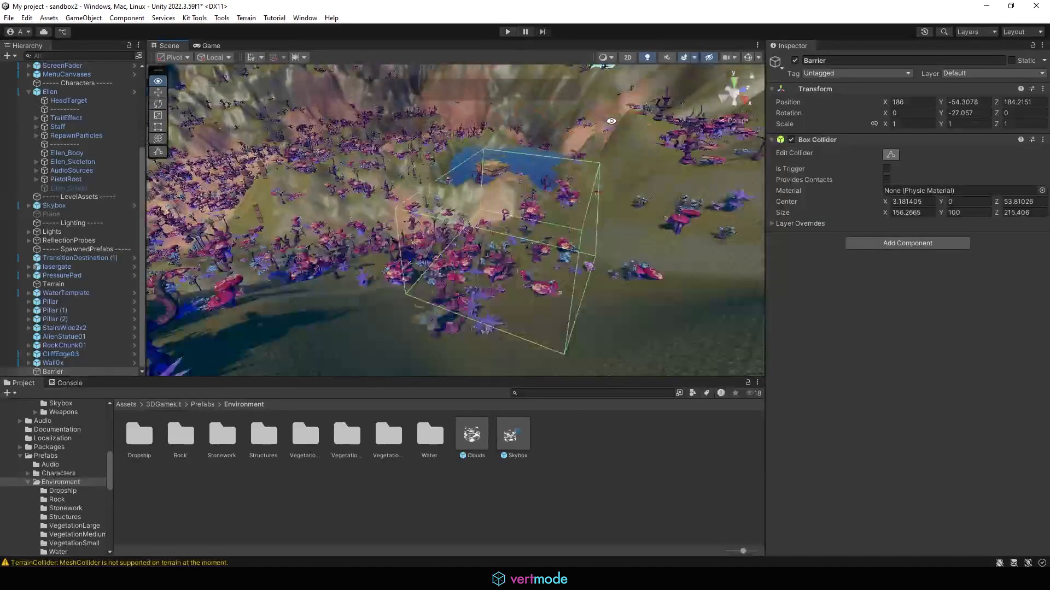
Step: Raise the Barrier to Y 26 and resize its collider to about 162.4 in Z around the lake
key("w")
left_click_drag(503, 226, 491, 138)
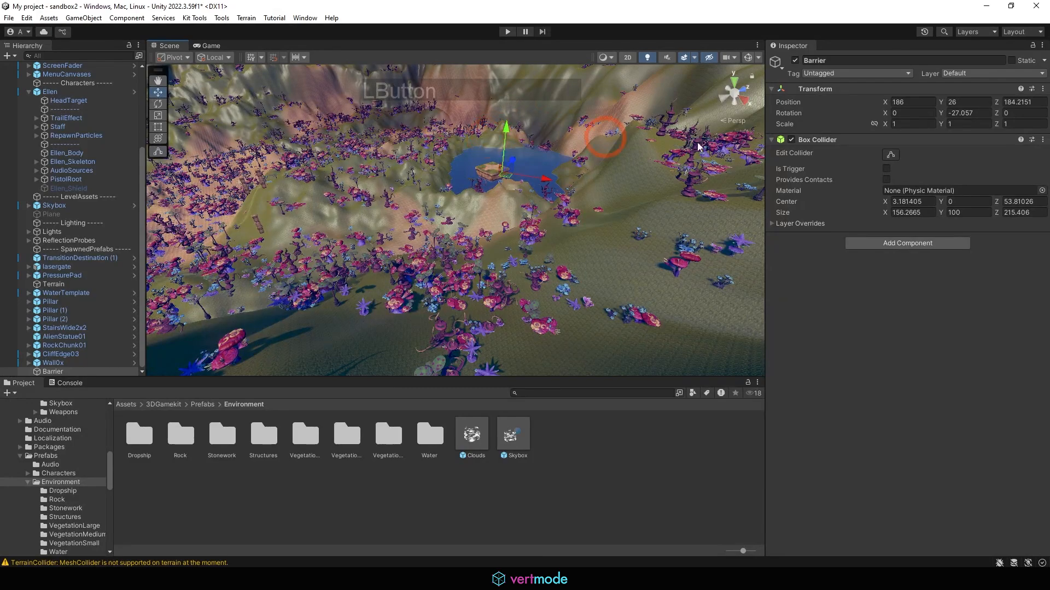
left_click(890, 155)
left_click_drag(614, 176, 571, 289, "alt")
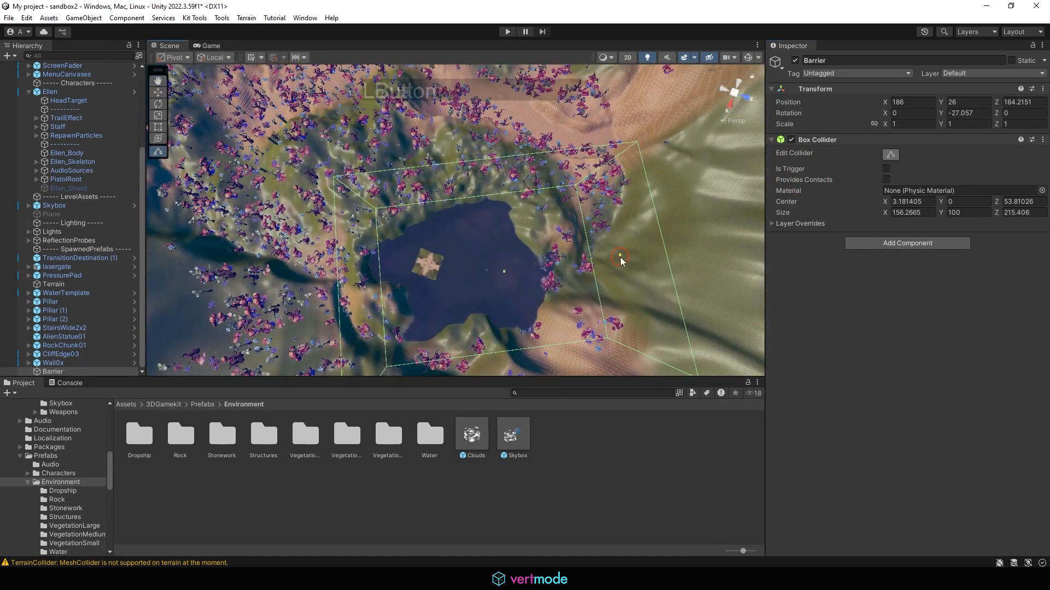
left_click_drag(620, 256, 434, 155)
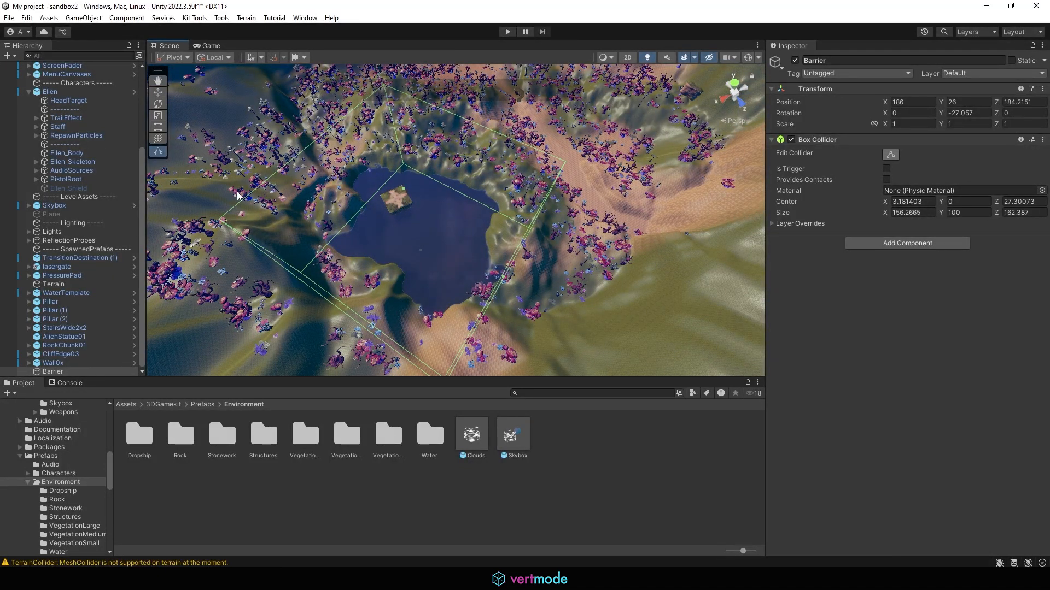
Step: Delete the Barrier object from the scene
left_click(78, 373)
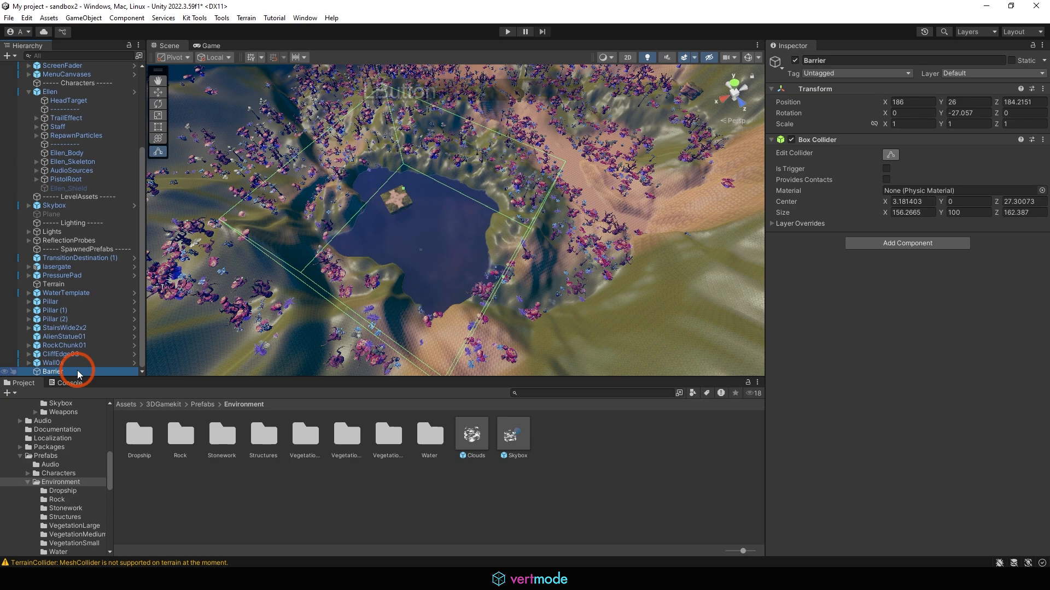
left_click(514, 148)
left_click_drag(462, 174, 489, 201, "alt")
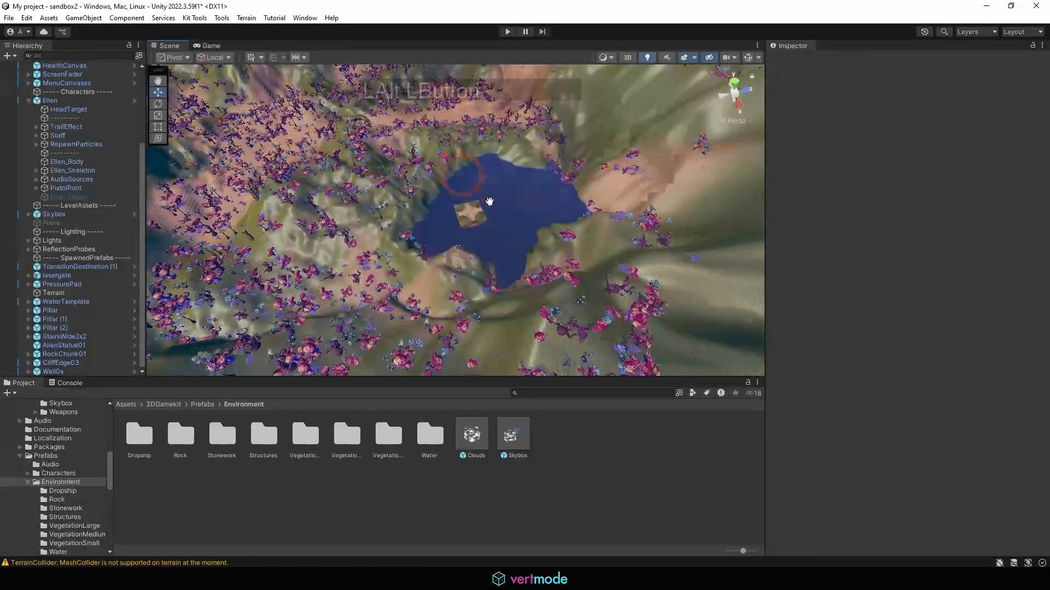
middle_click_drag(489, 201, 490, 203, "alt")
left_click_drag(540, 179, 585, 148, "alt")
left_click_drag(438, 196, 547, 139, "alt")
middle_click_drag(562, 137, 566, 134, "alt")
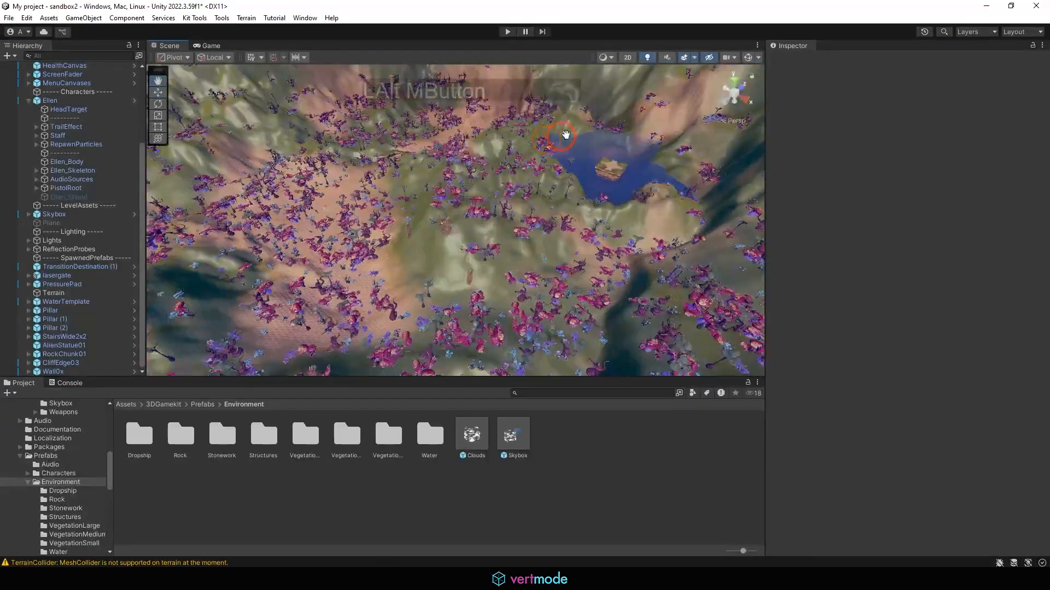
left_click_drag(565, 134, 472, 198, "alt")
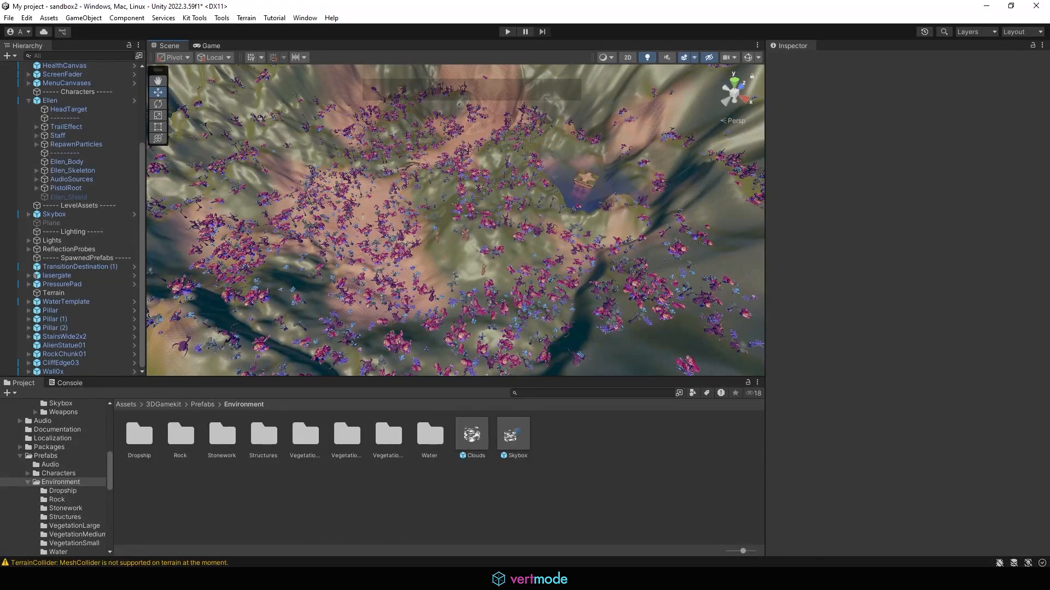
left_click(525, 579)
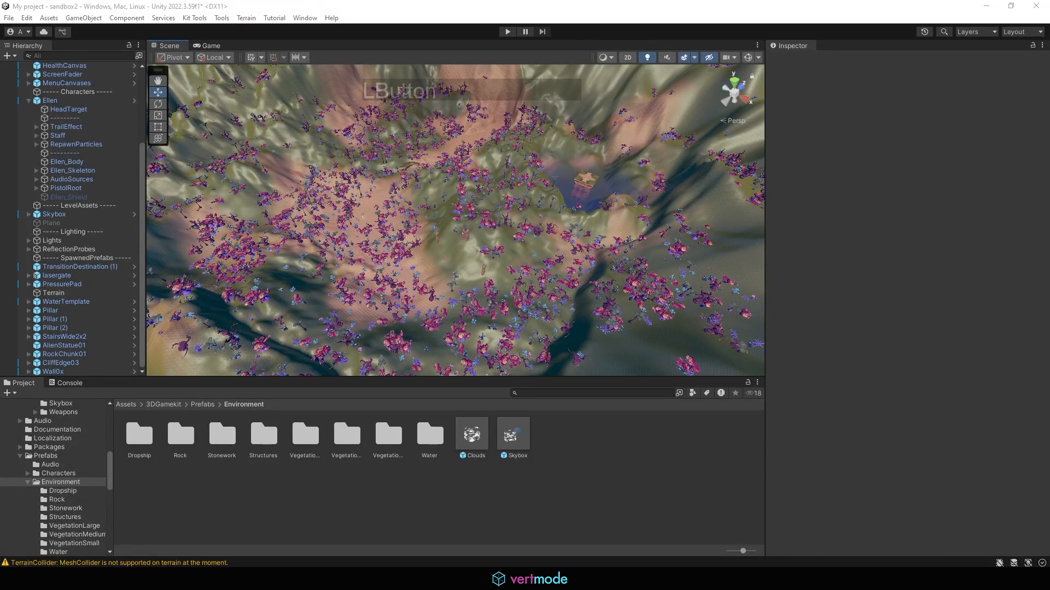